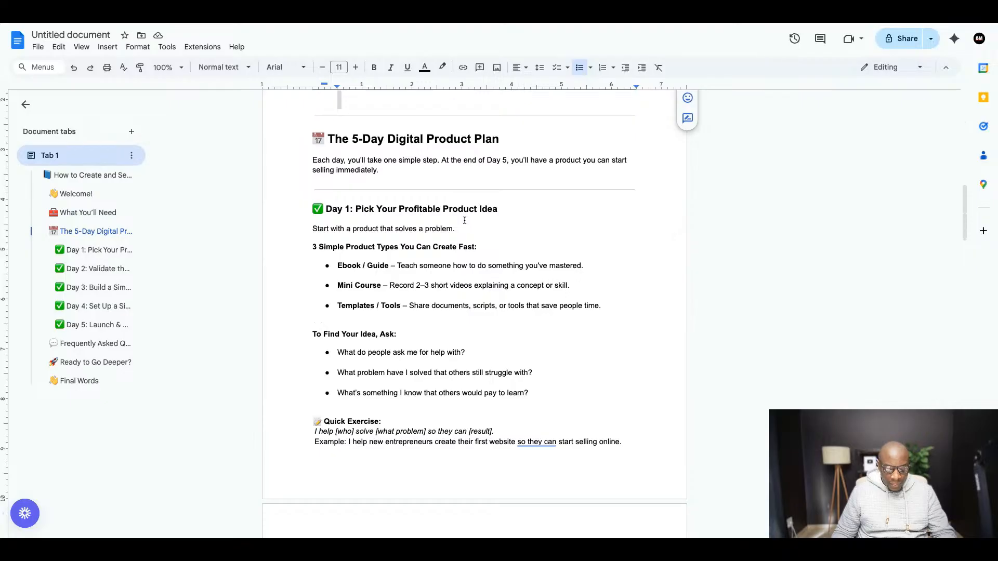
- Read through the Day 1 section of the 5-Day Digital Product Plan in the guide document
scroll(464, 220, "down", 1)
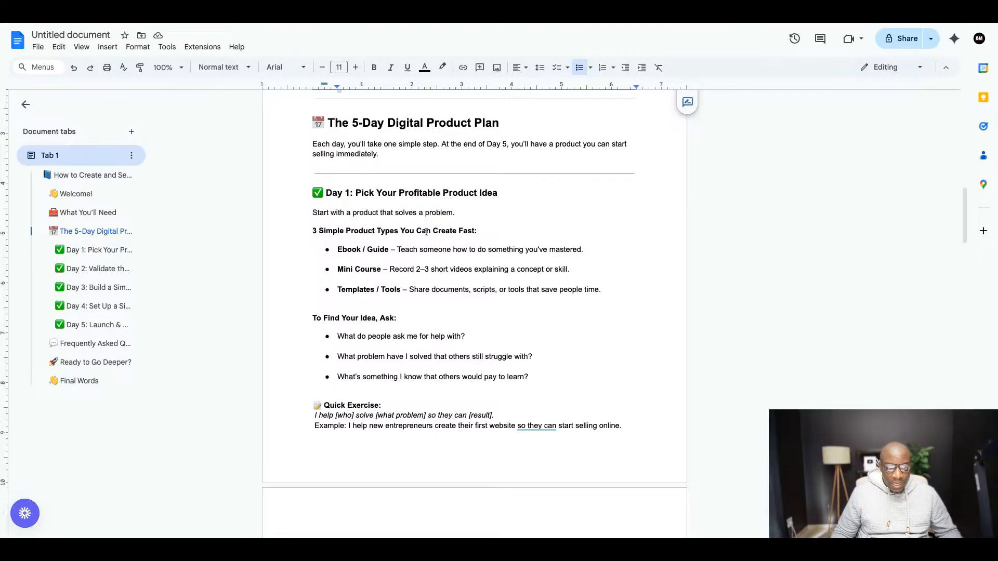
scroll(416, 228, "down", 3)
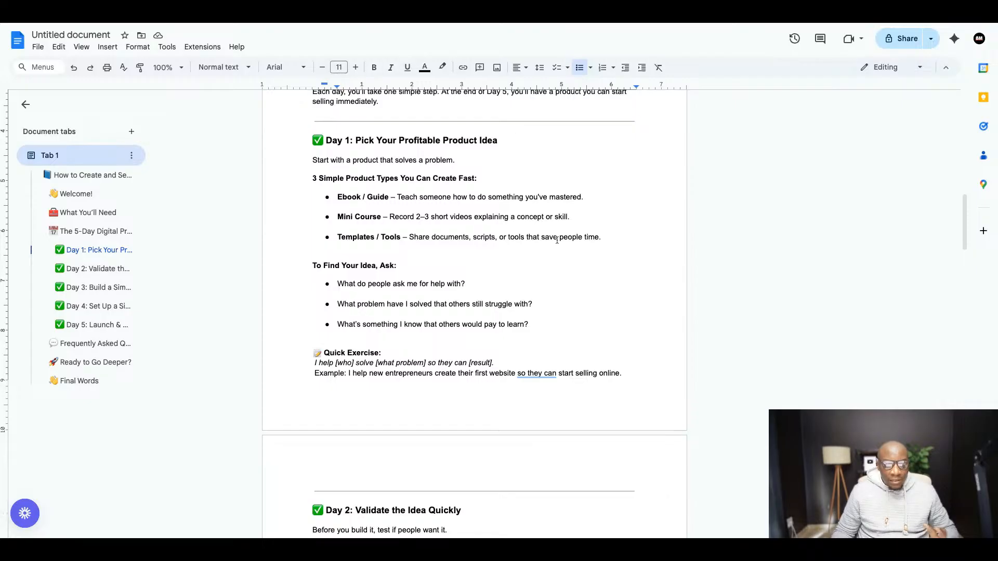
scroll(492, 211, "up", 9)
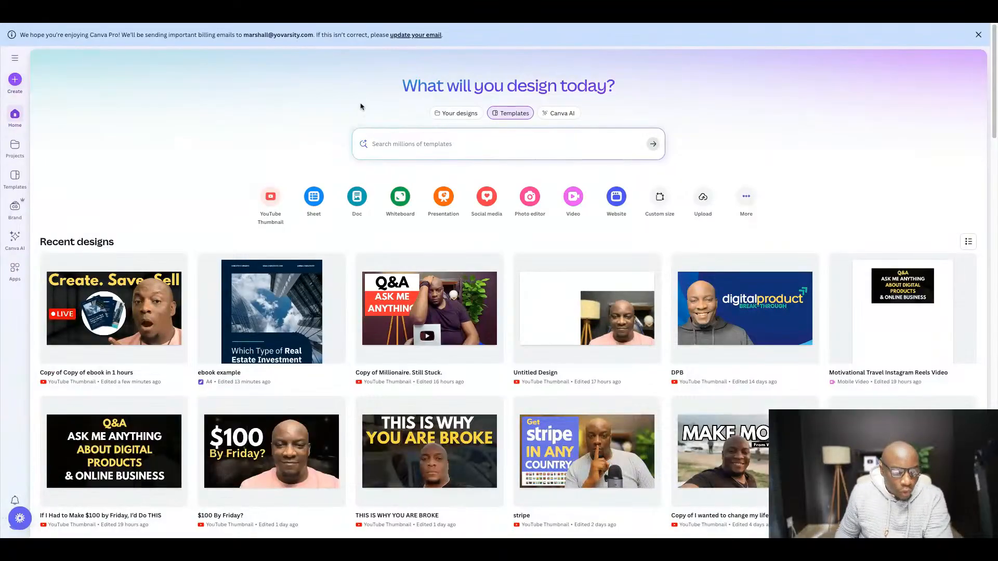
- Look over the recent designs on the Canva home page and check the Google search result for Canva
scroll(203, 135, "down", 2)
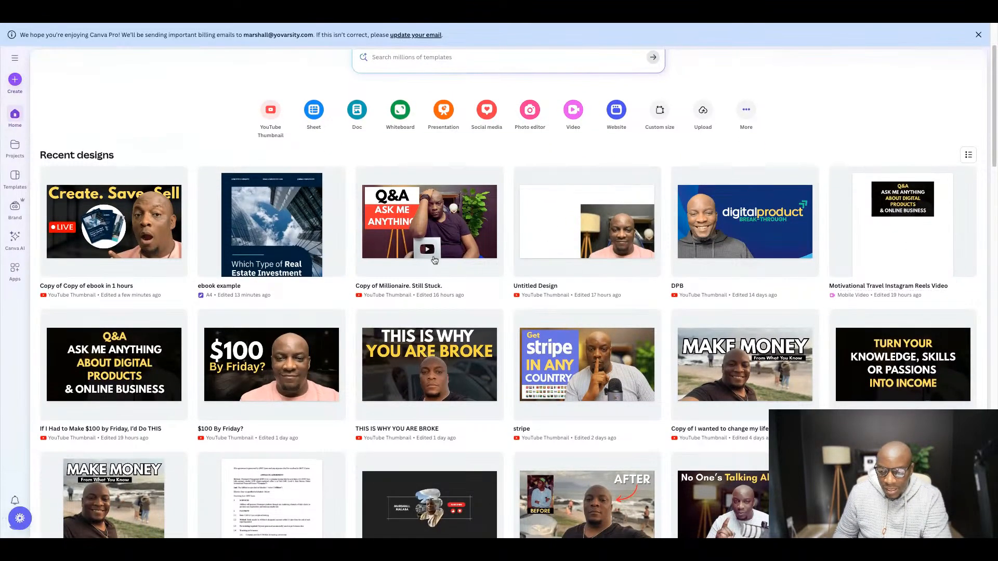
scroll(361, 268, "down", 3)
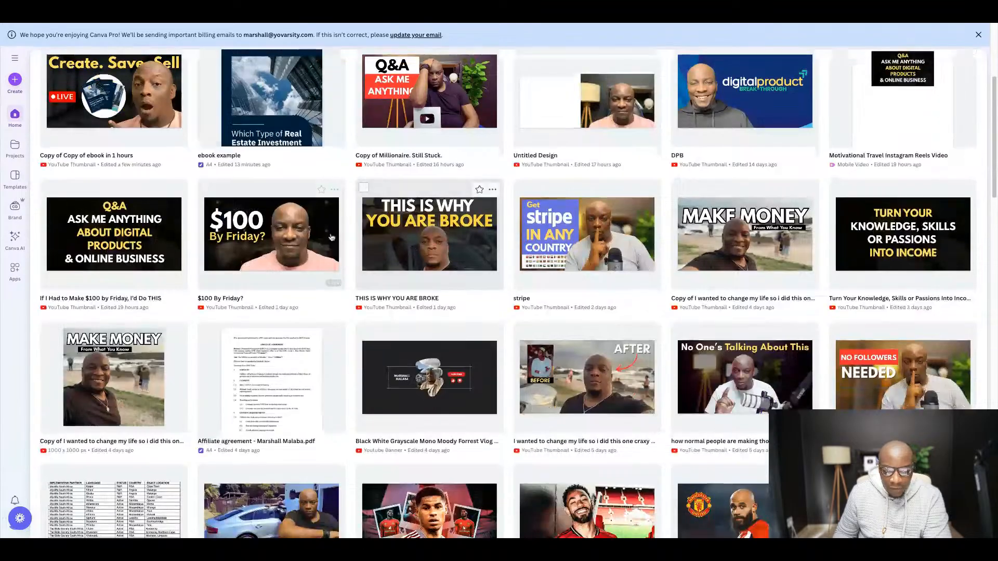
scroll(455, 288, "up", 5)
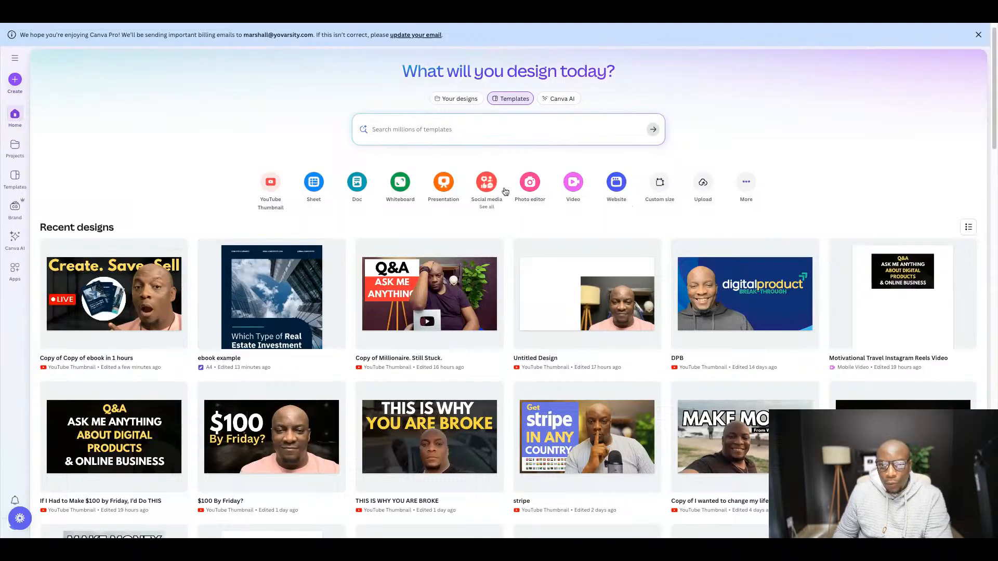
left_click(749, 23)
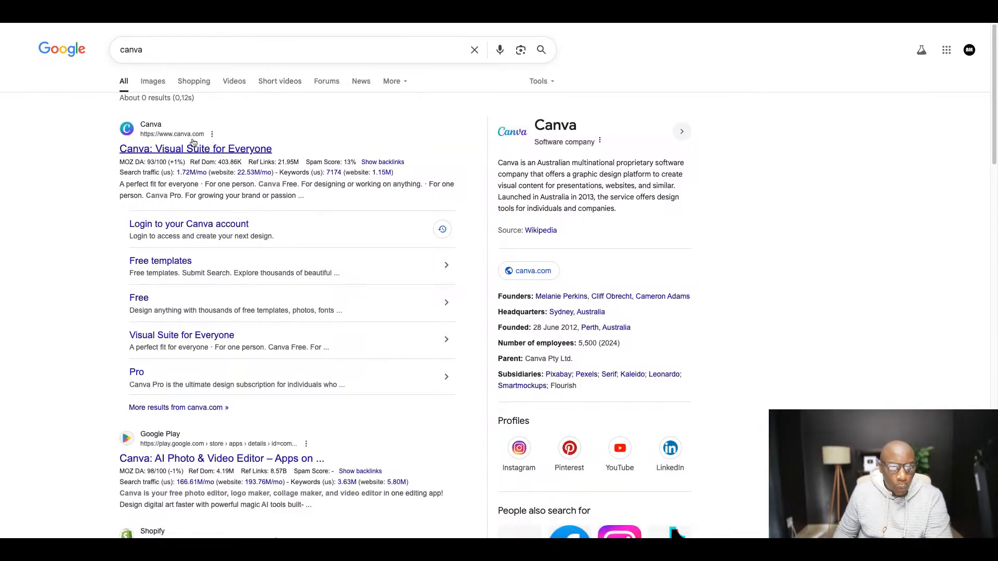
left_click(364, 25)
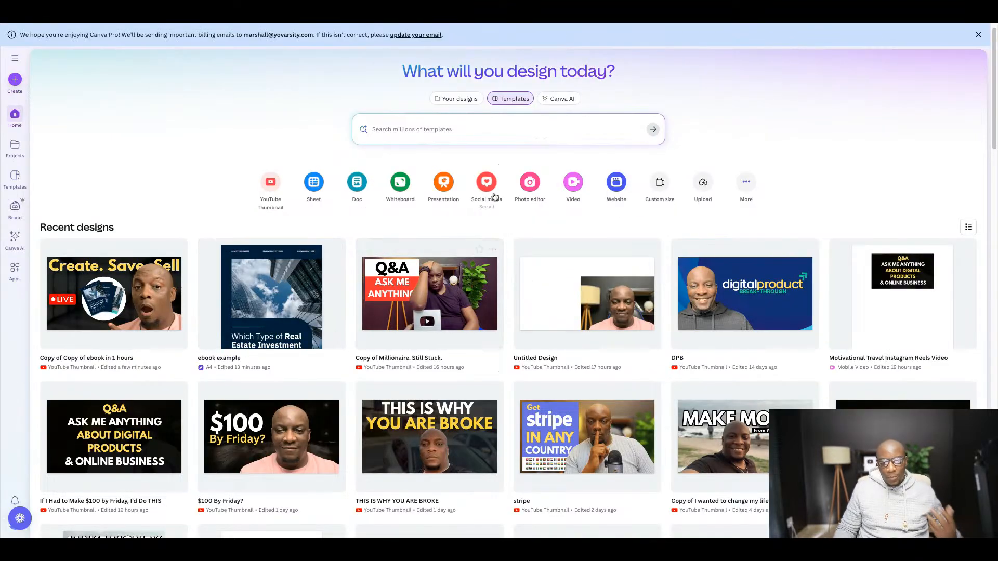
- Search the Canva templates for "ebook multiple pages" and browse the matching designs
left_click(448, 129)
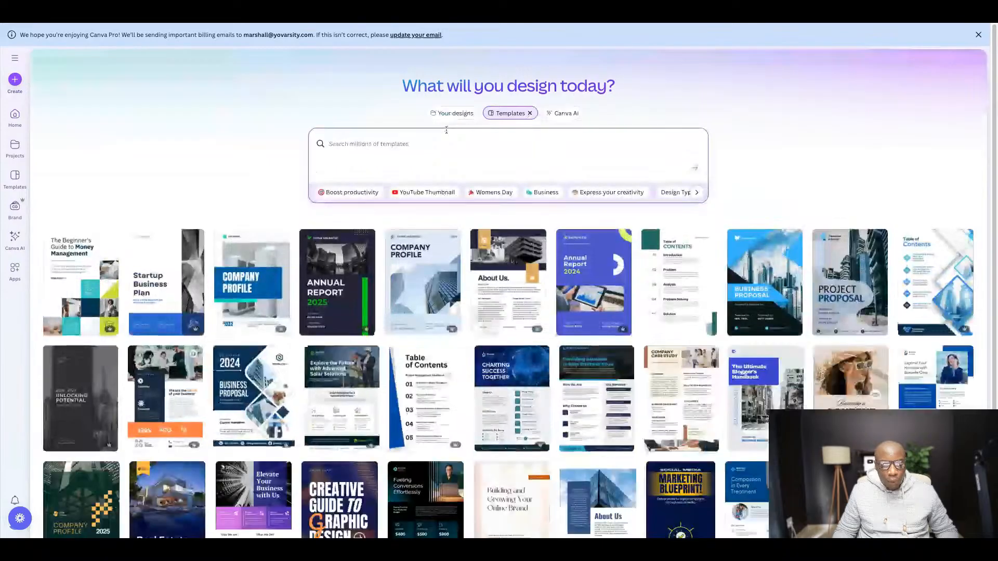
type("ebook")
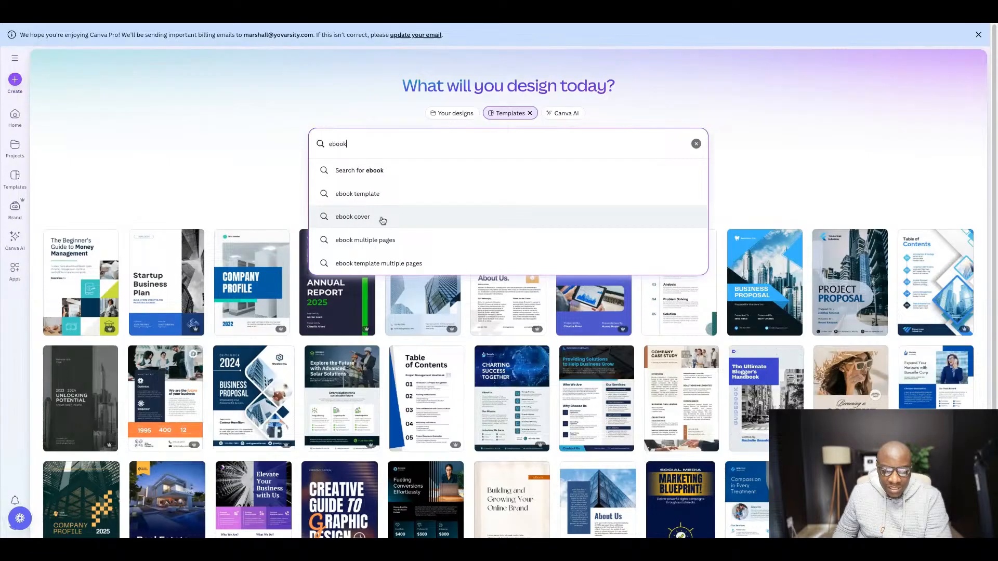
left_click(366, 247)
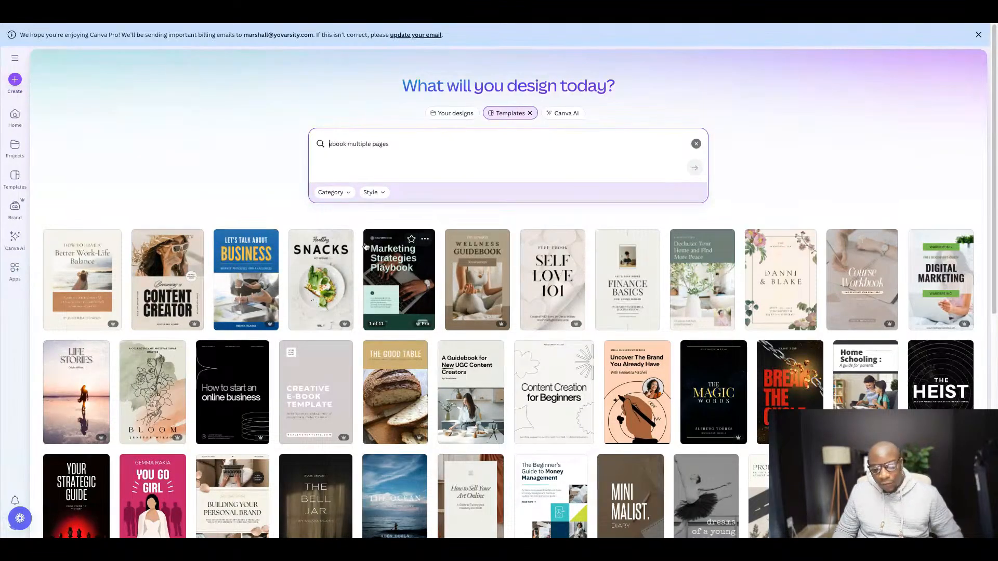
scroll(447, 286, "down", 1)
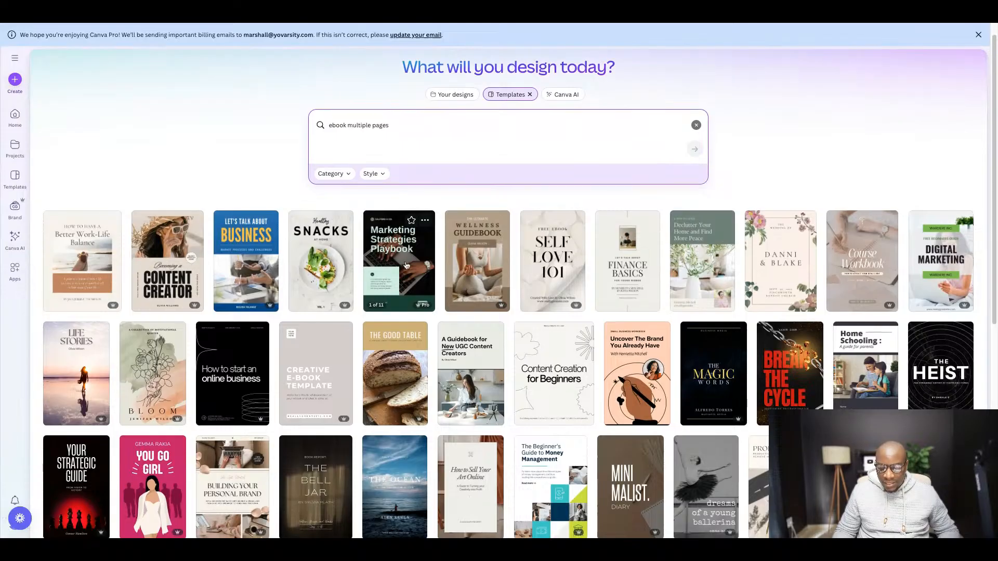
scroll(440, 257, "down", 3)
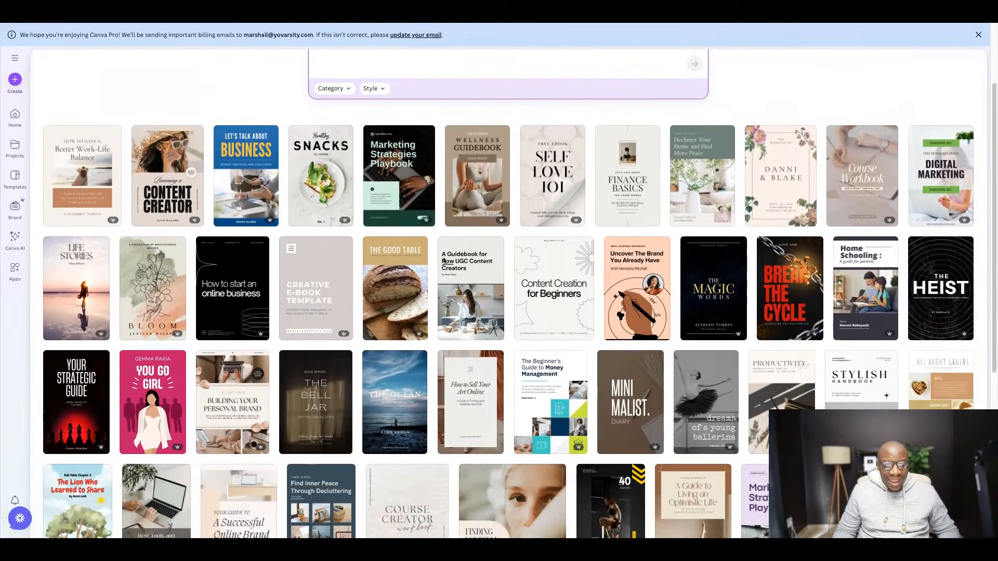
scroll(436, 255, "down", 1)
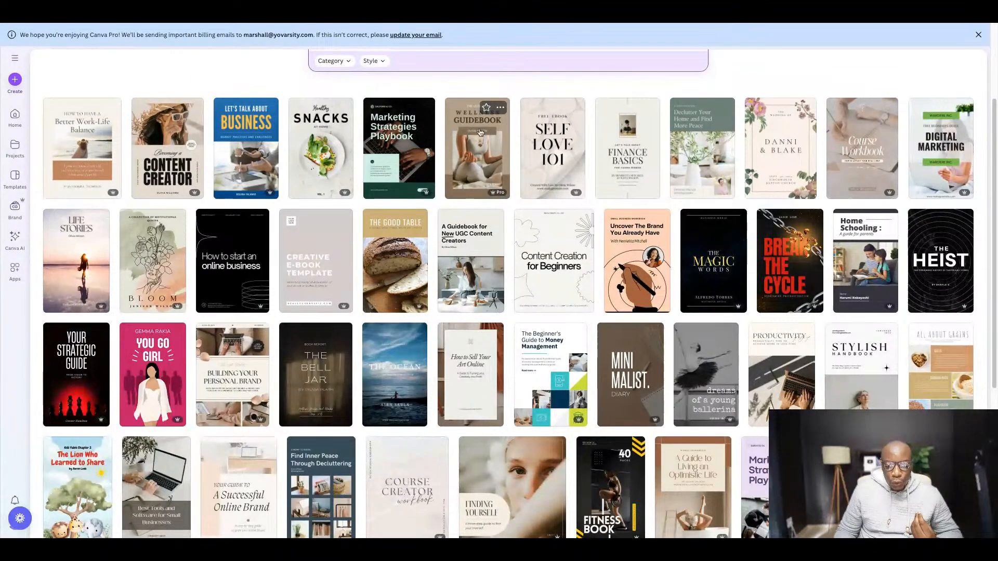
scroll(517, 92, "up", 2)
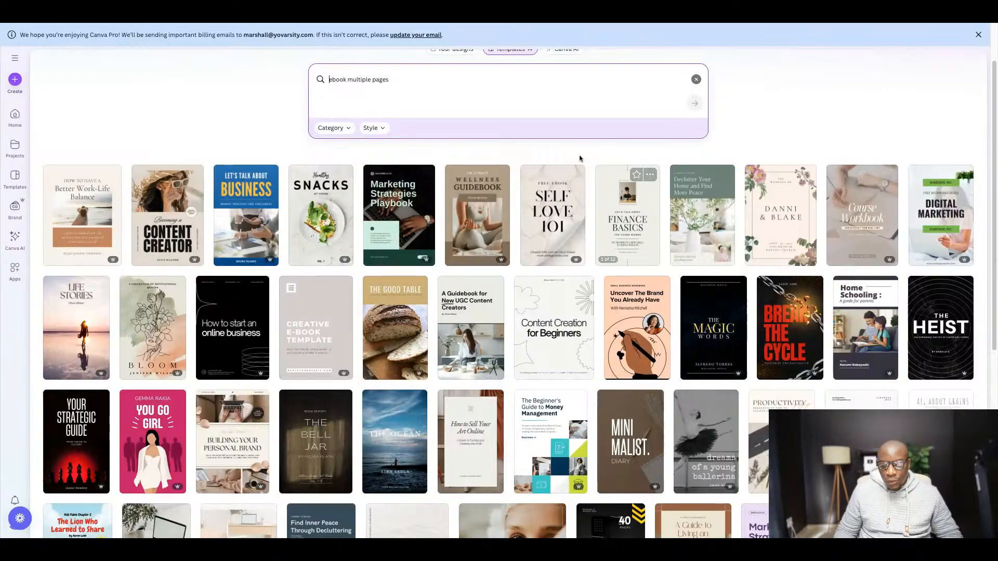
- Preview the inner pages of the Neutral Minimalist Aesthetic Finance Basics ebook template, then close the preview
left_click(630, 230)
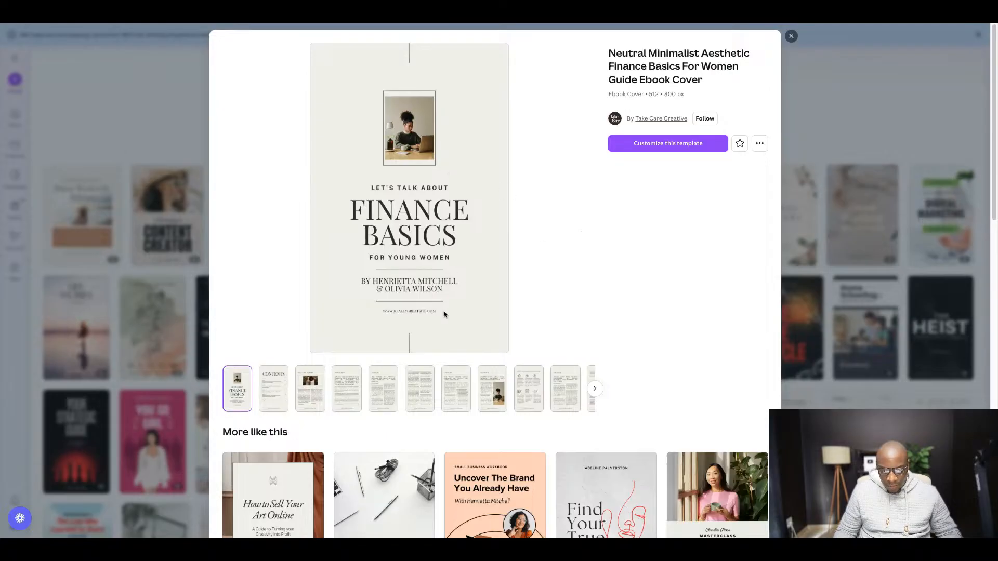
left_click(279, 393)
left_click(323, 397)
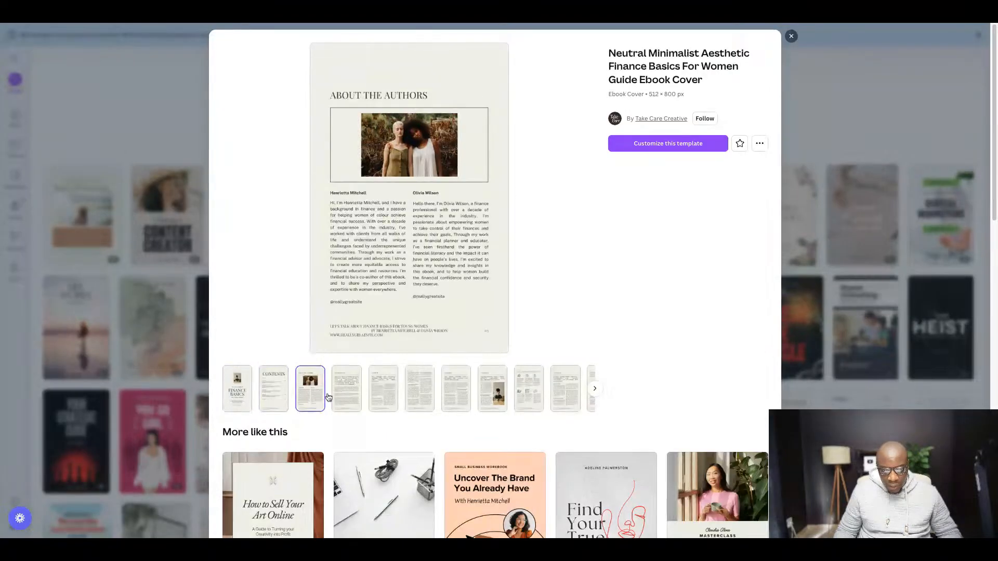
left_click(346, 398)
left_click(383, 398)
left_click(422, 398)
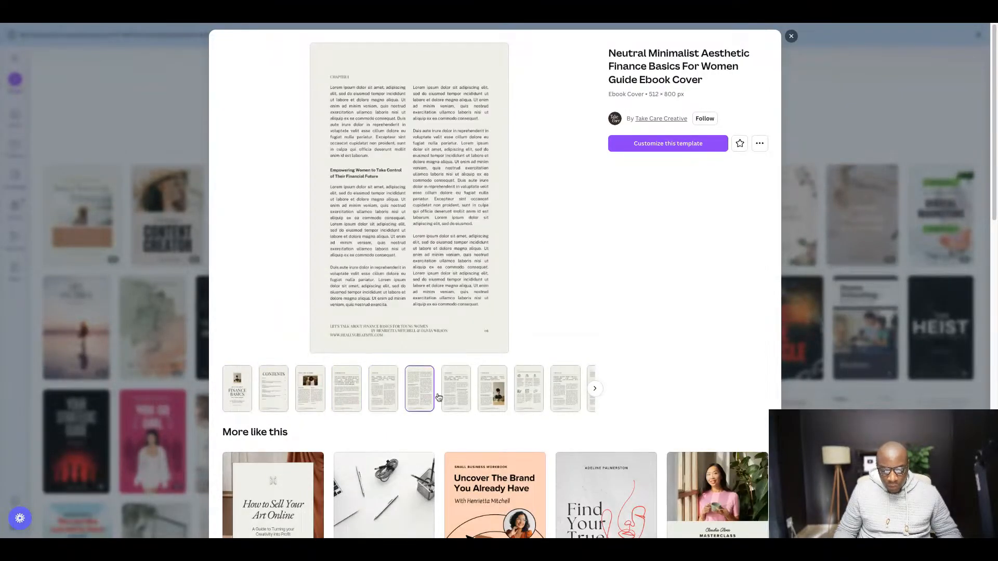
left_click(456, 397)
left_click(492, 398)
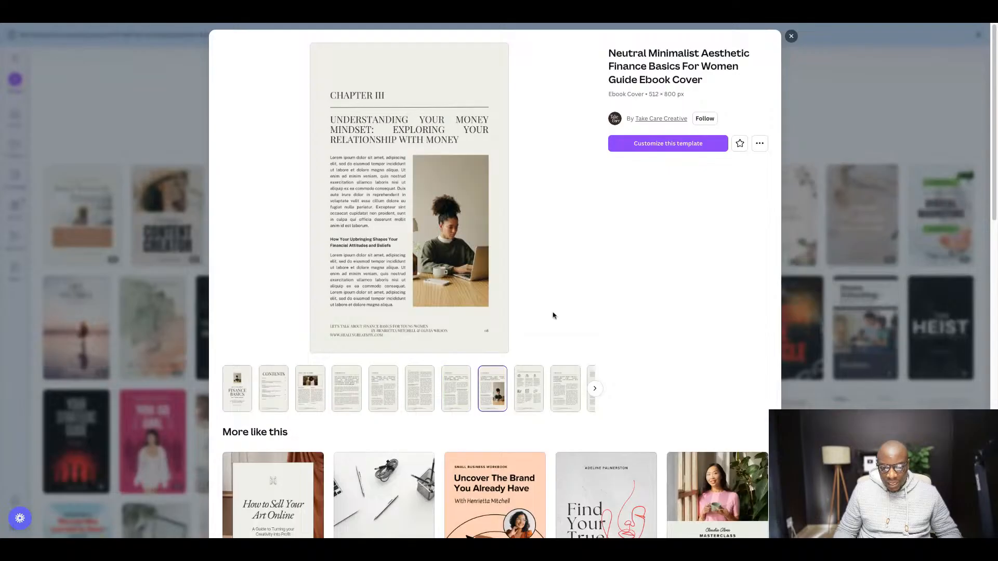
left_click(791, 35)
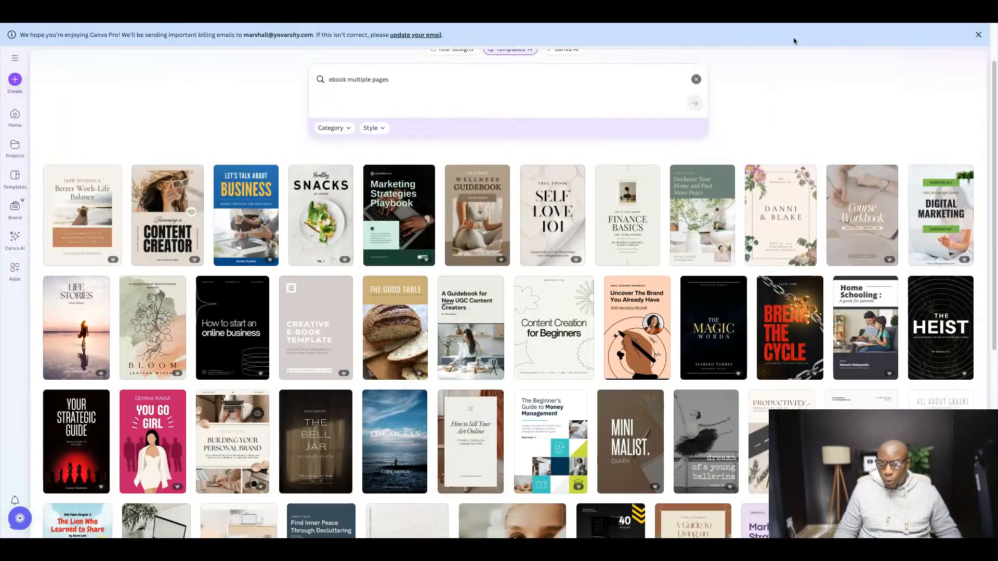
- Find the Dark Blue Corporate Professional Ebook Workbook template among the results and open it for customizing
scroll(456, 175, "down", 5)
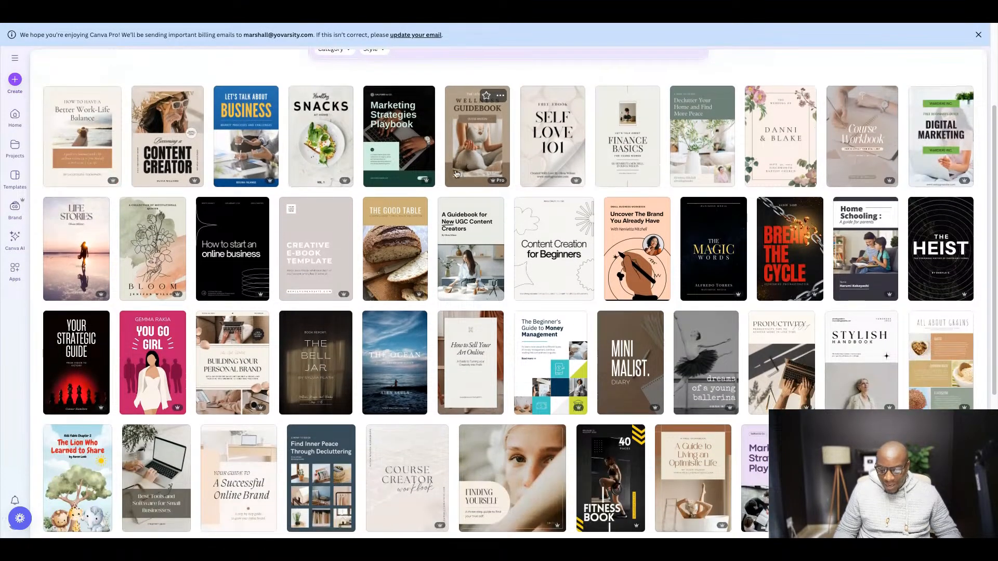
scroll(456, 177, "down", 3)
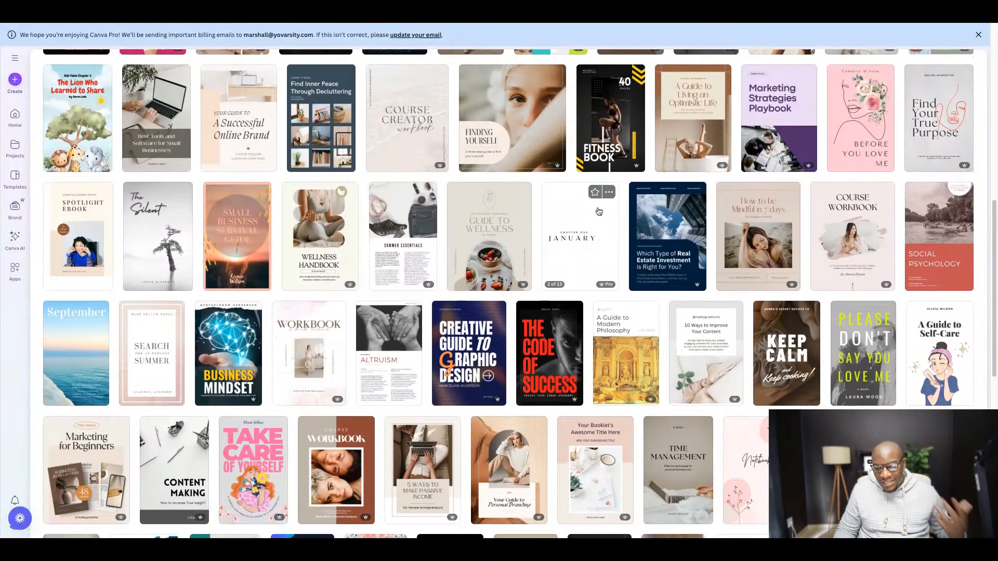
left_click(667, 231)
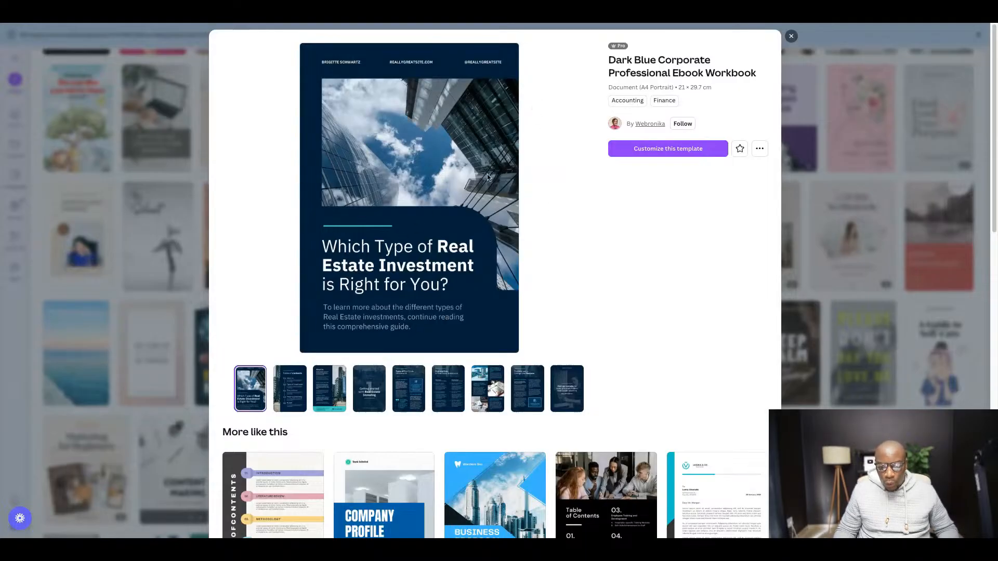
left_click(663, 153)
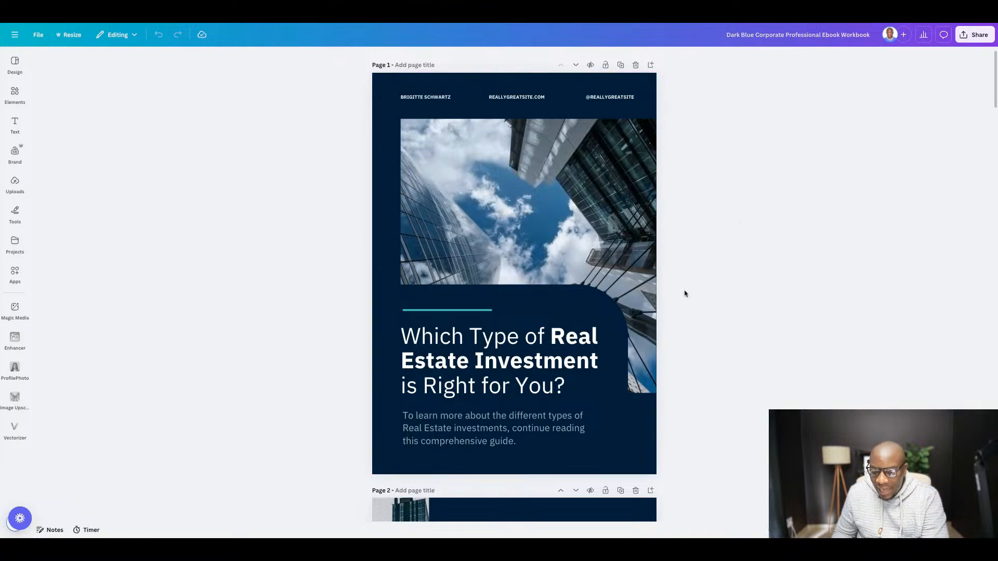
- Review the pages of the opened real estate ebook template and return to its cover
scroll(684, 293, "down", 20)
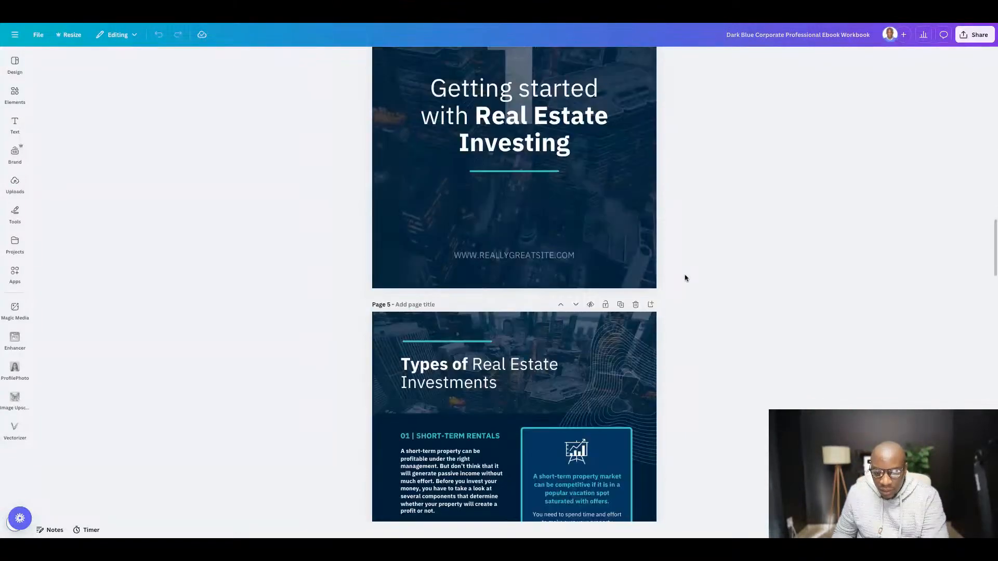
scroll(687, 281, "down", 10)
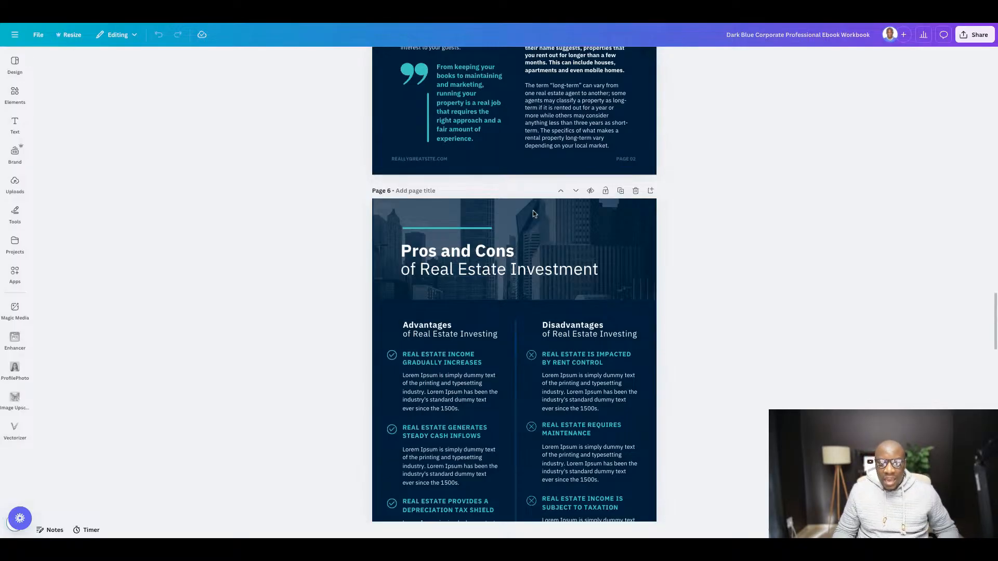
scroll(533, 210, "up", 20)
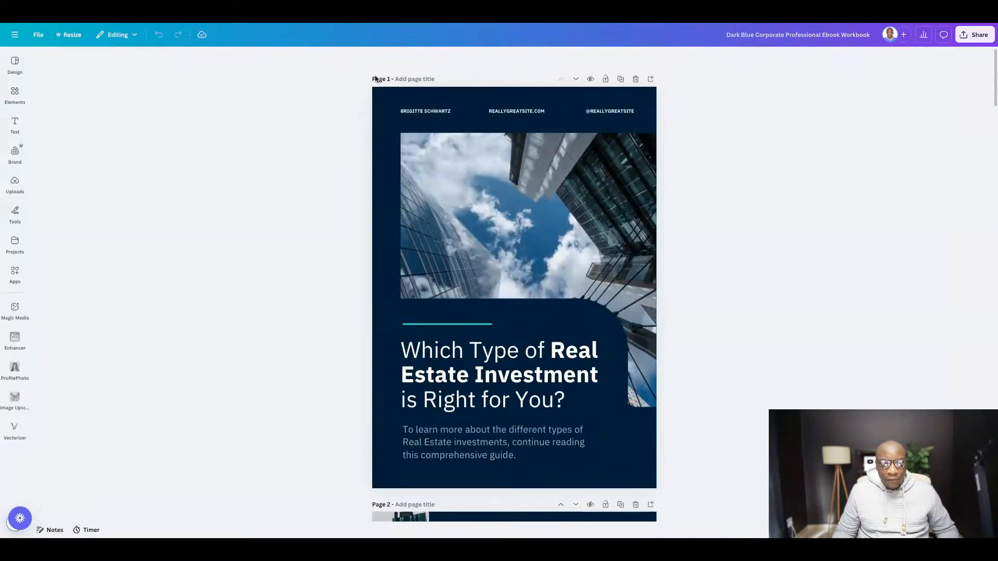
- Switch to the Google Docs guide to view its title and introduction, and return to the Canva template cover
left_click(293, 22)
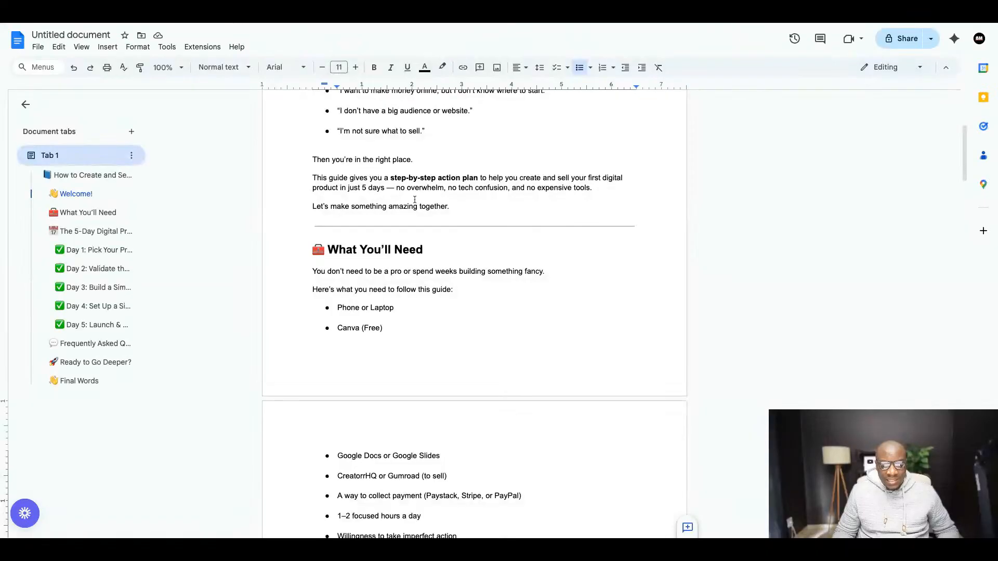
scroll(416, 196, "up", 5)
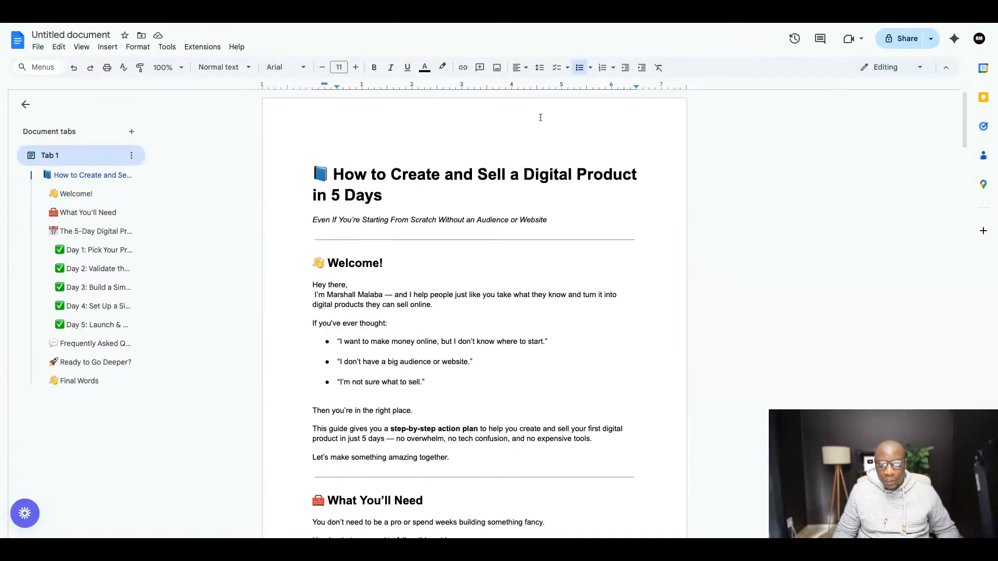
left_click(384, 24)
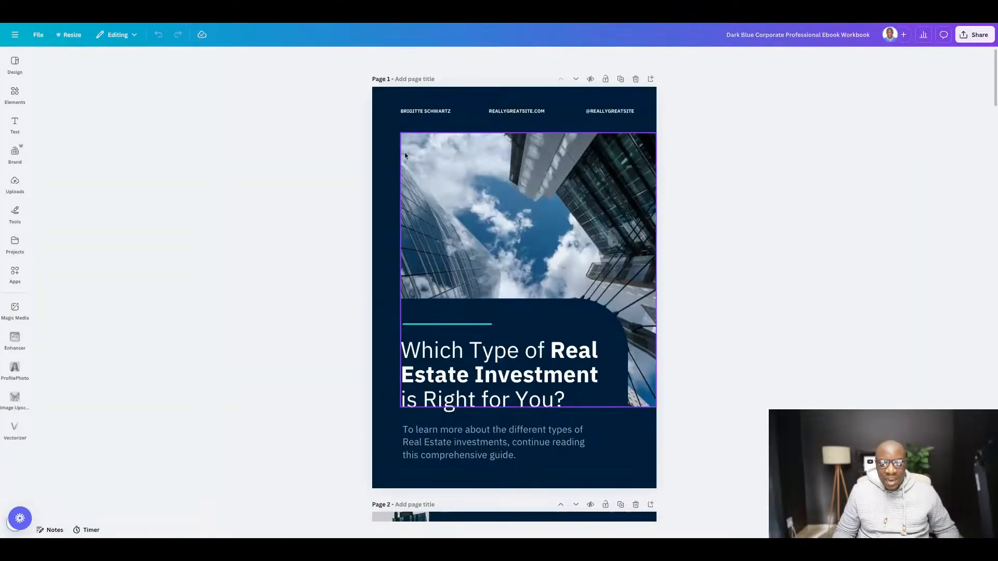
left_click(359, 24)
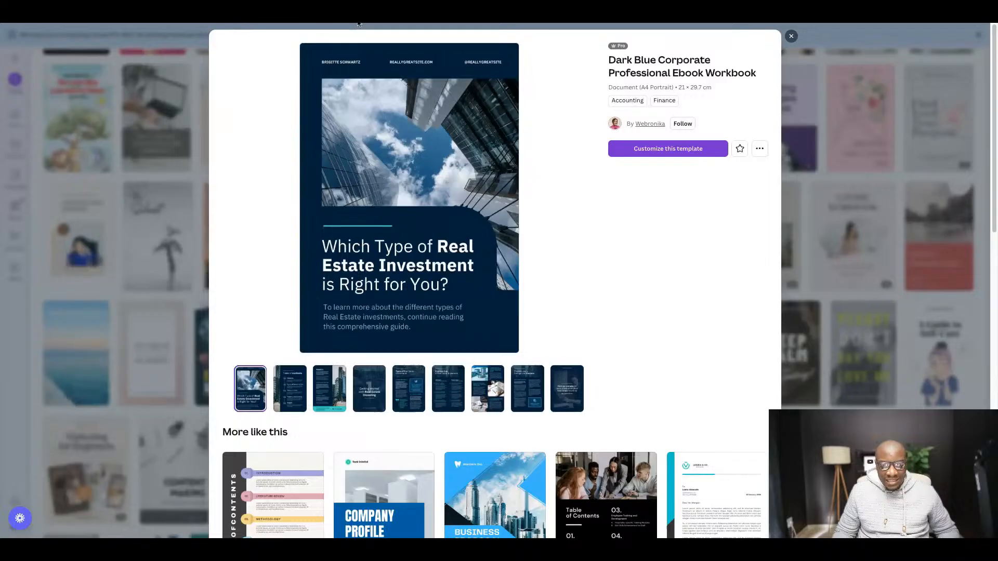
left_click(359, 24)
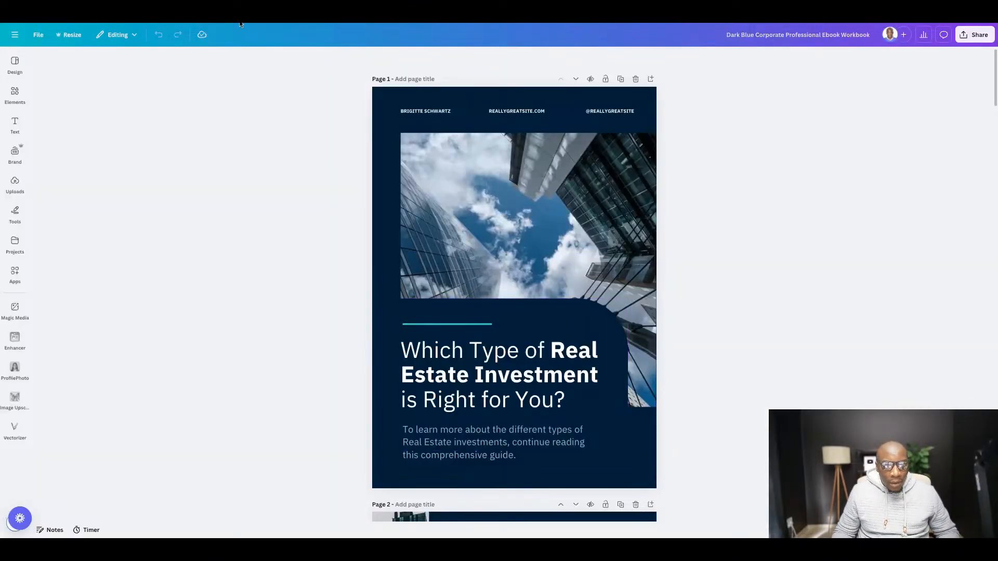
- Switch to Google Docs and copy the guide's title, "How to Create and Sell a Digital Product in 5 Days", including its book emoji
left_click(241, 22)
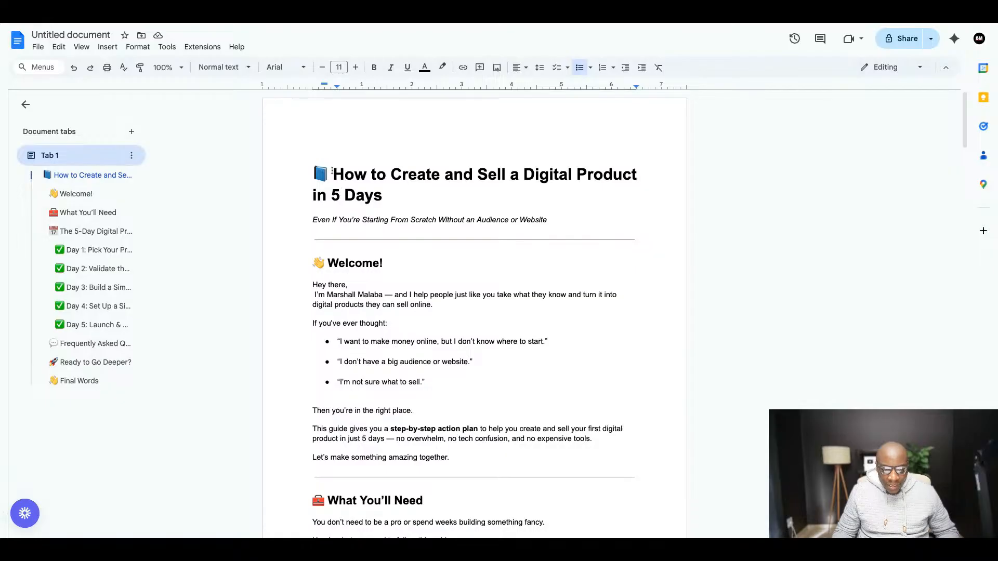
left_click_drag(333, 171, 312, 172)
triple_click(312, 173)
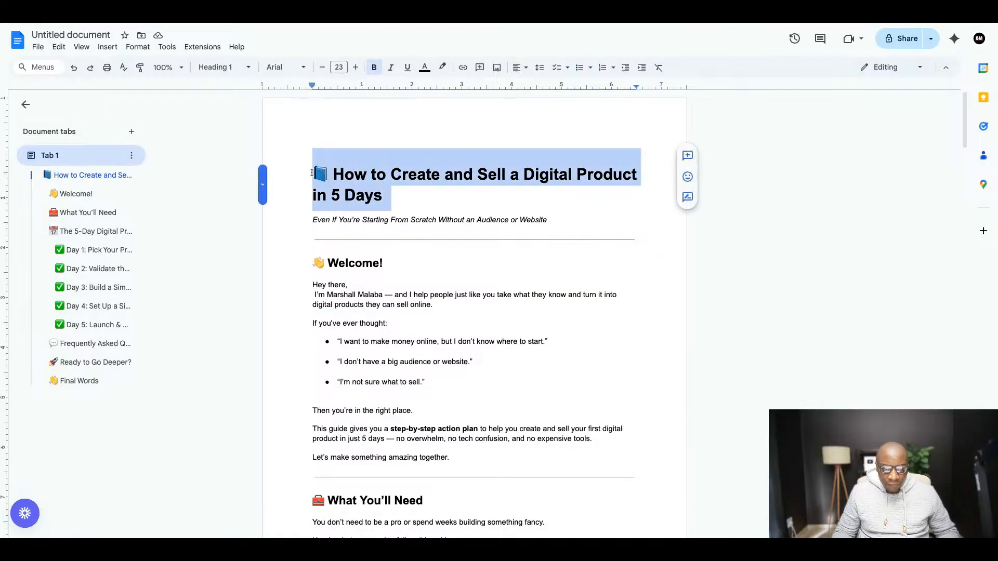
right_click(365, 174)
left_click(385, 201)
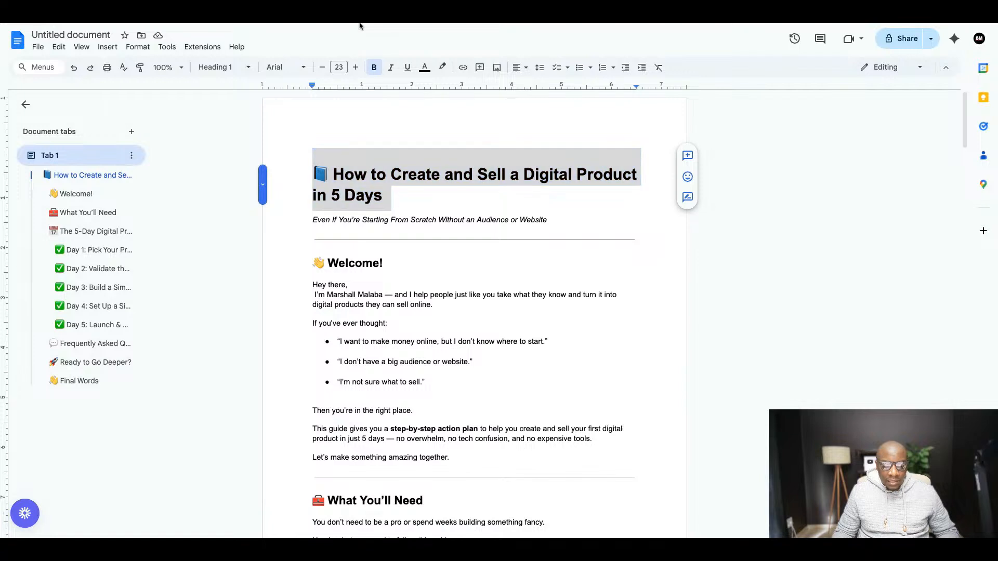
- Switch to the Canva design and replace the cover's real estate title with the copied "How to Create and Sell a Digital Product in 5 Days"
left_click(359, 23)
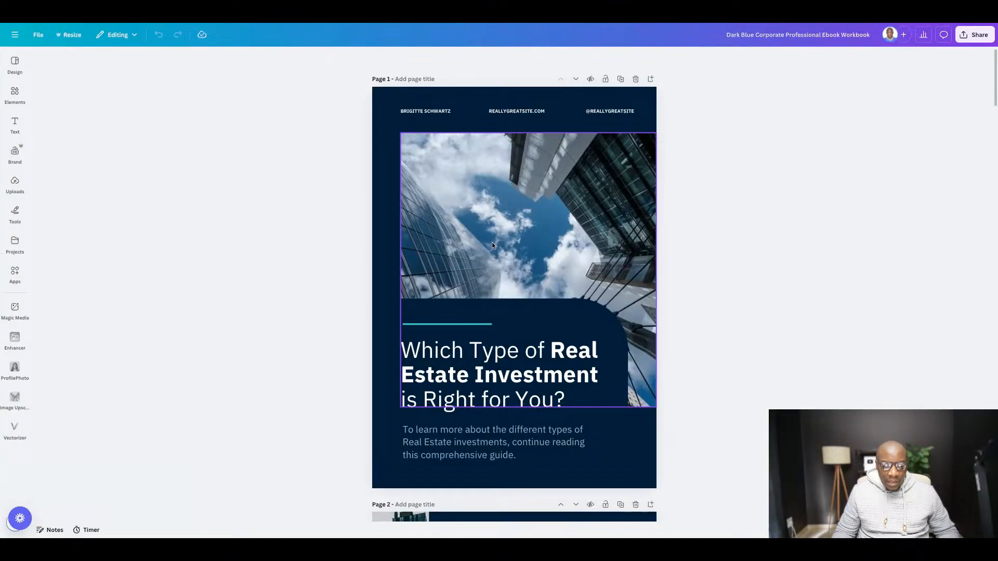
double_click(430, 358)
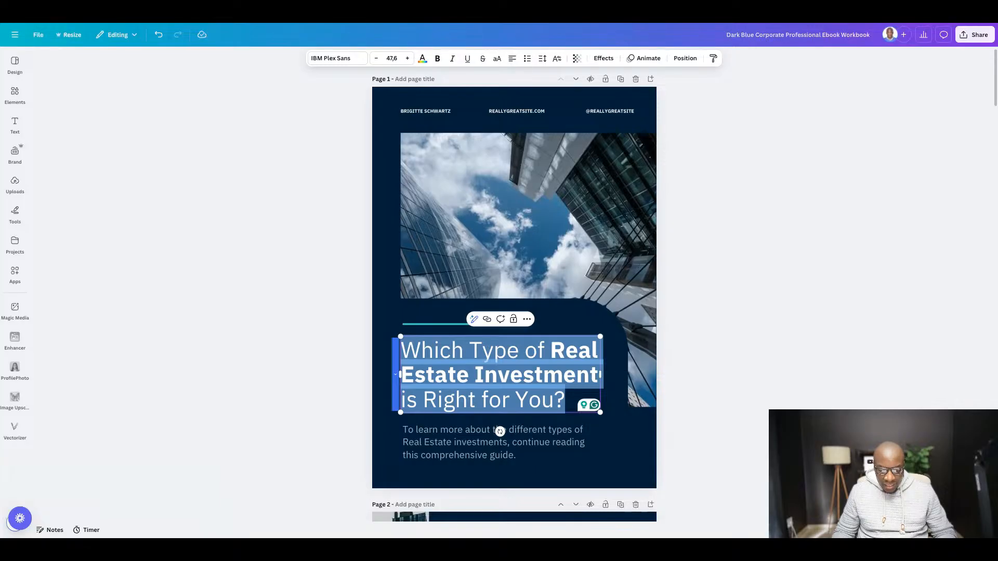
key("ctrl+v")
left_click(786, 381)
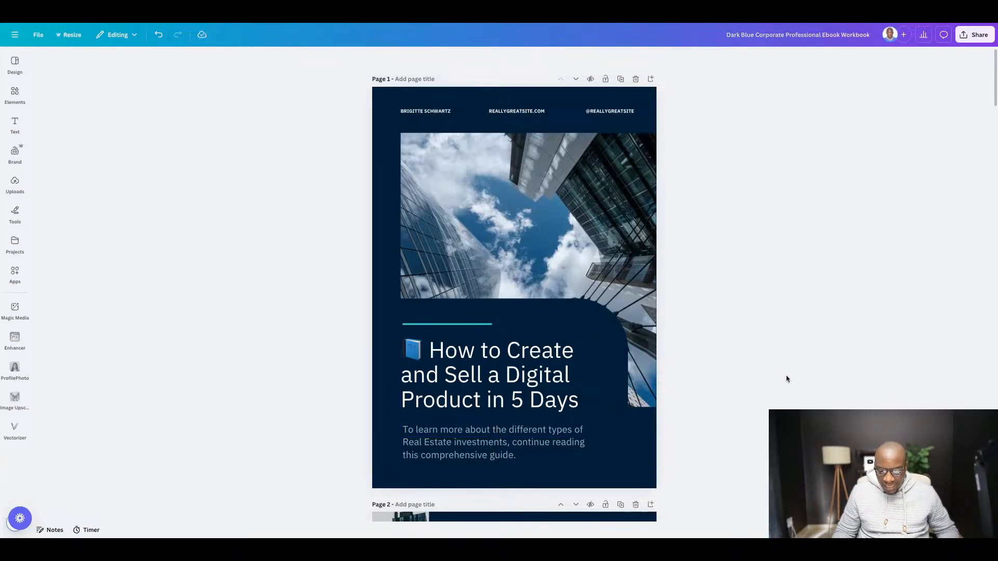
- Delete the building photo and the row of name, website and handle texts from the cover page
left_click(522, 202)
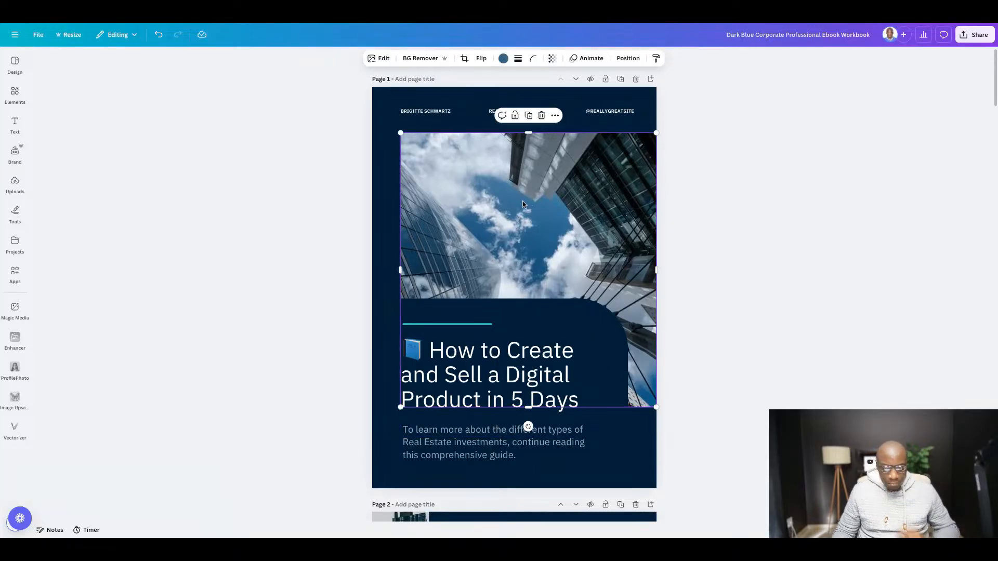
key("Delete")
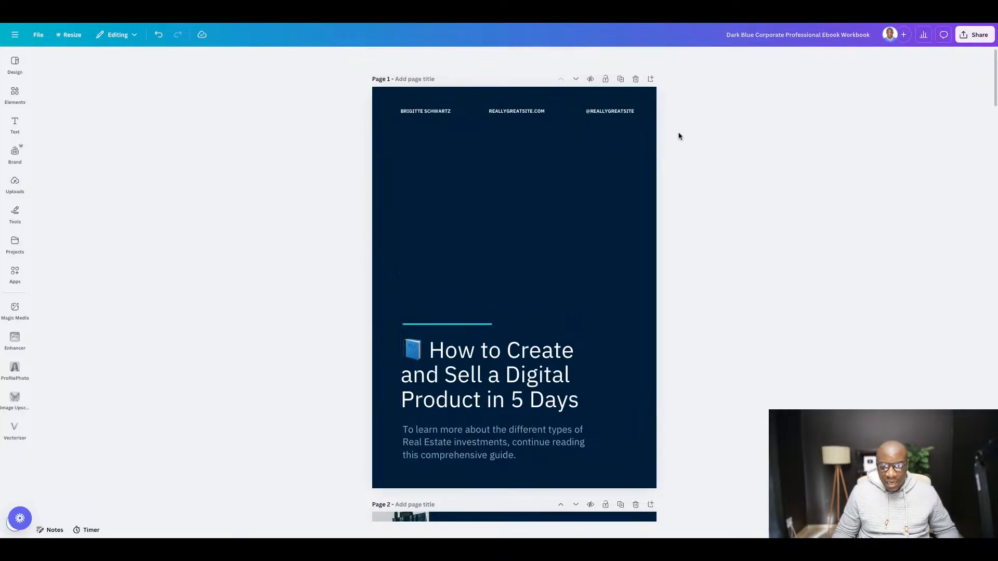
left_click_drag(725, 134, 348, 97)
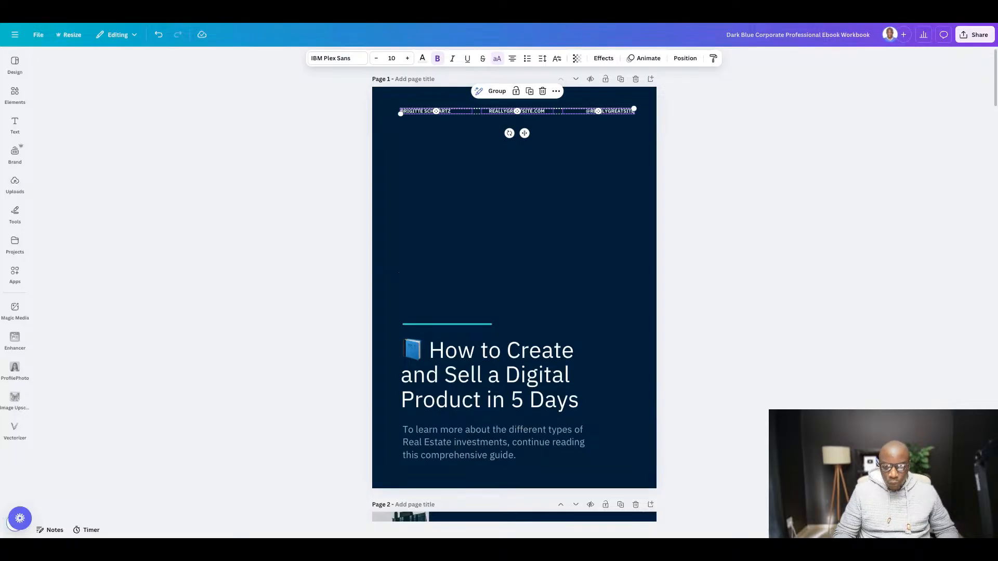
key("Delete")
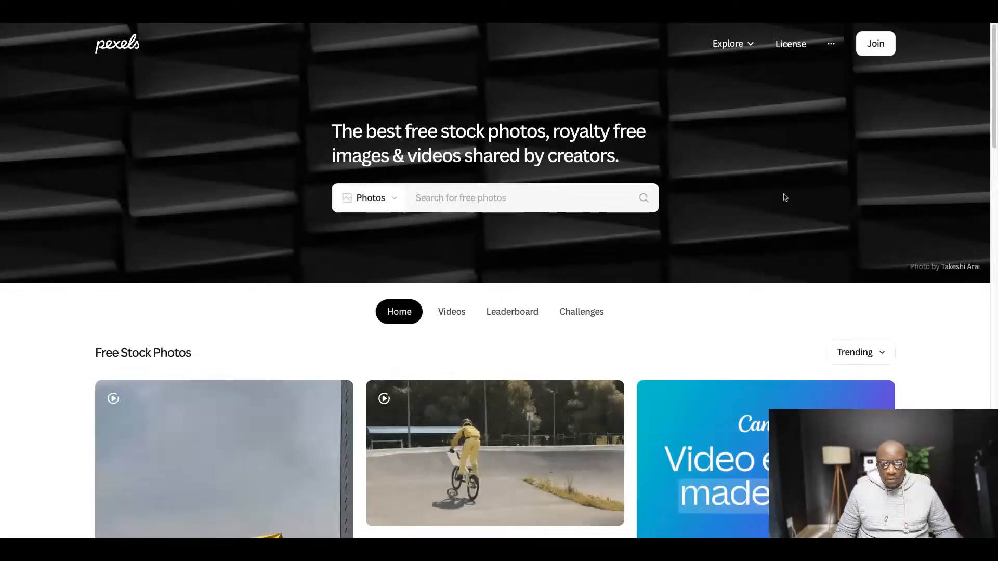
- Search Pexels for free "working online" photos and look through the results for a cover image
scroll(450, 269, "down", 2)
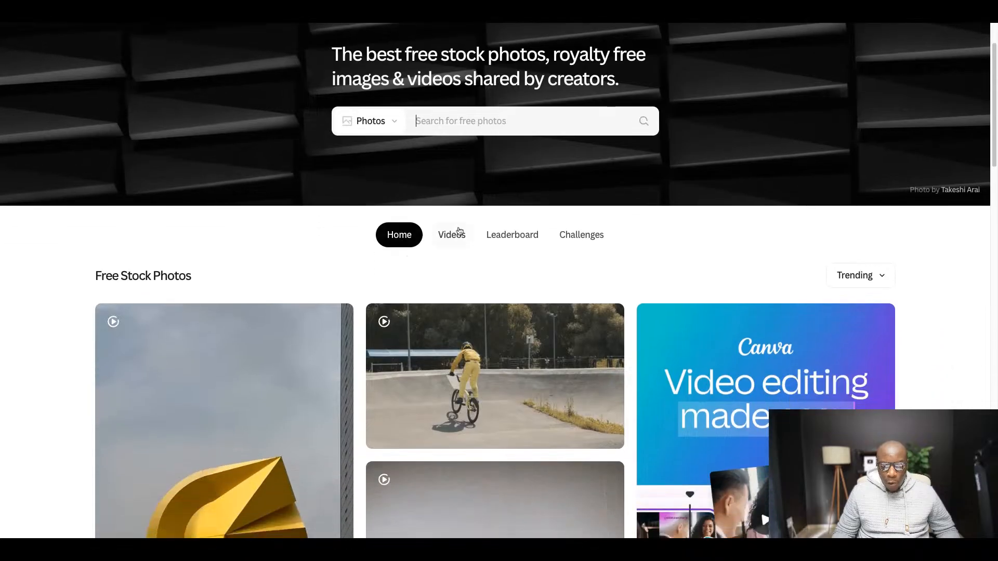
scroll(462, 162, "down", 1)
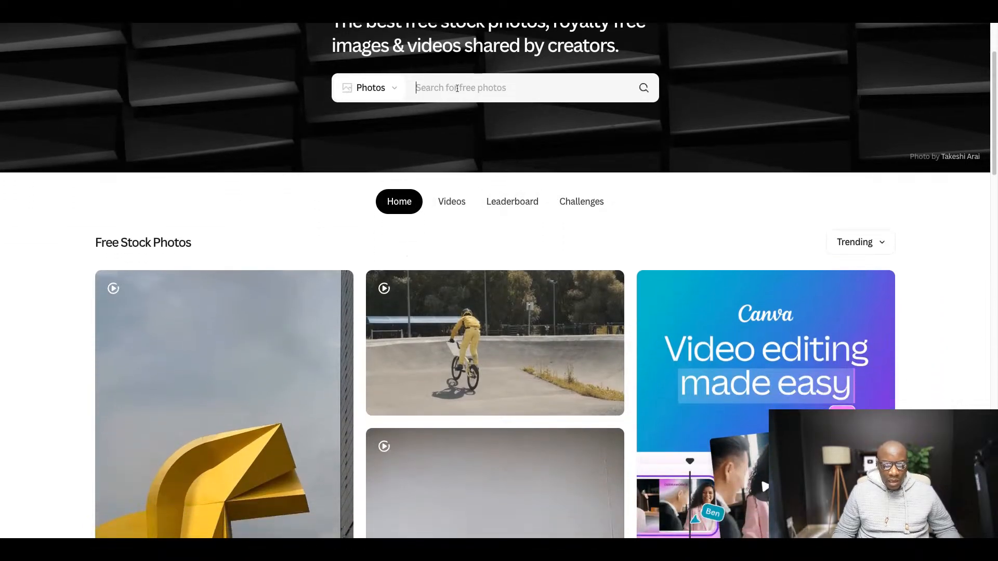
left_click(457, 88)
type("worki")
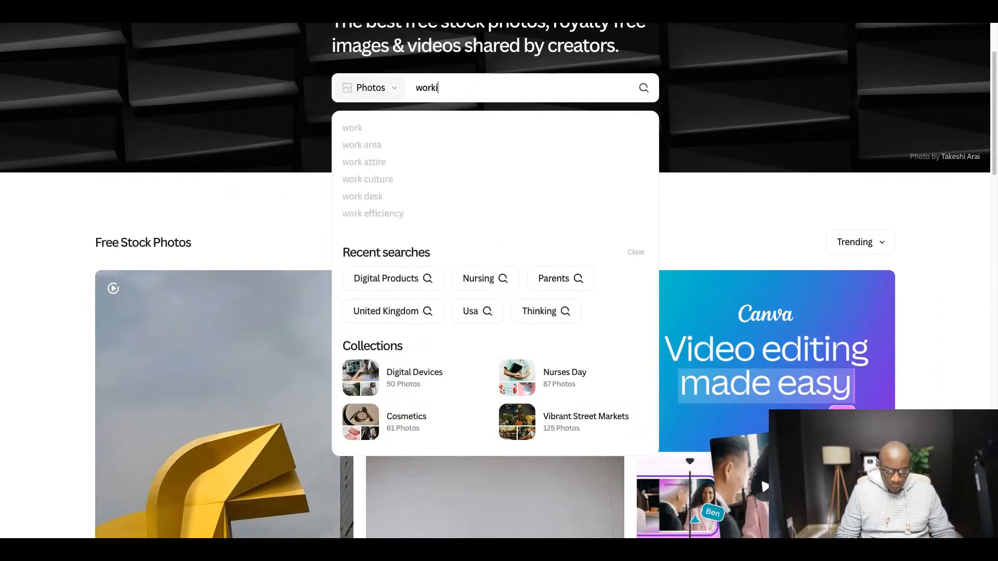
type("ng online")
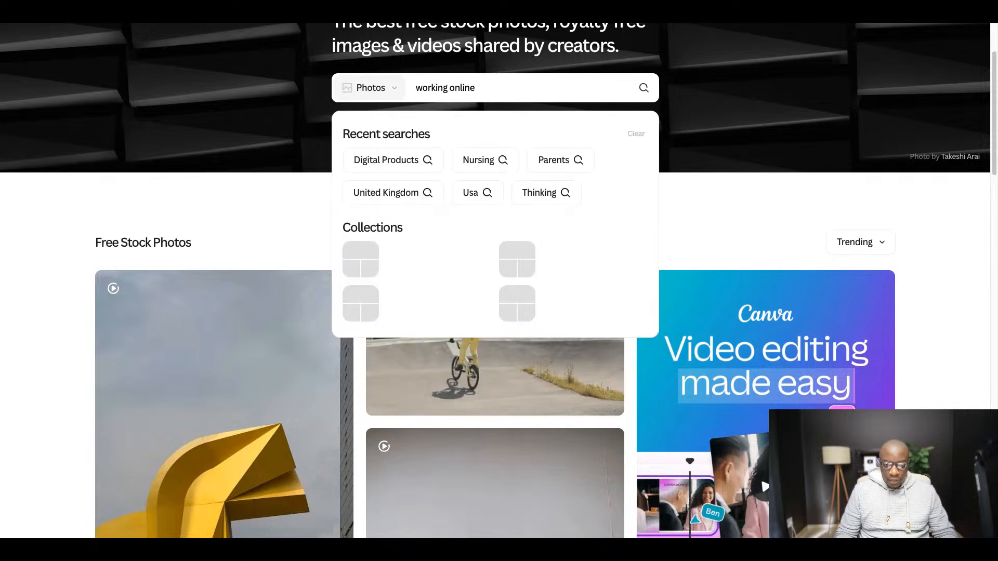
key("Return")
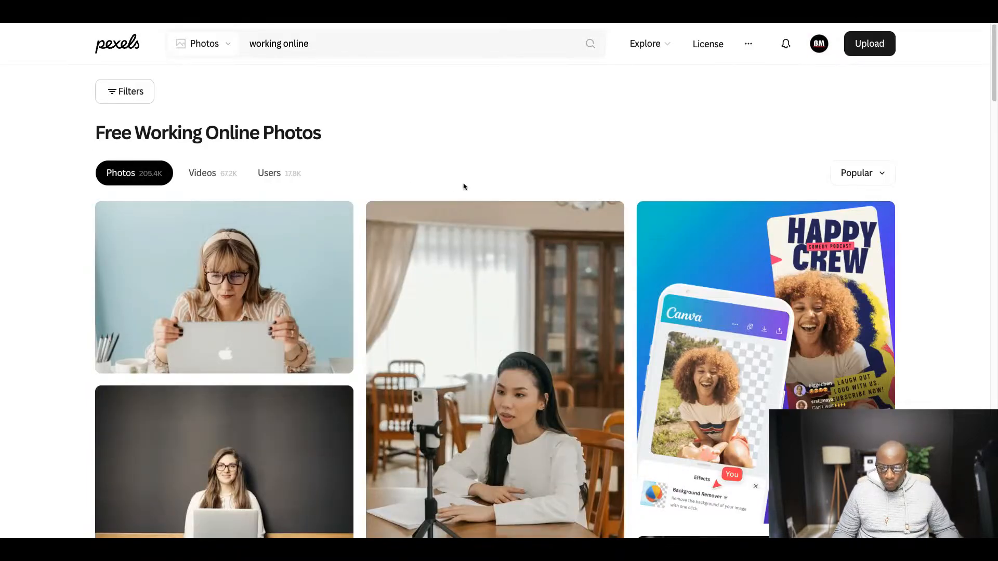
scroll(424, 236, "down", 2)
scroll(425, 237, "down", 7)
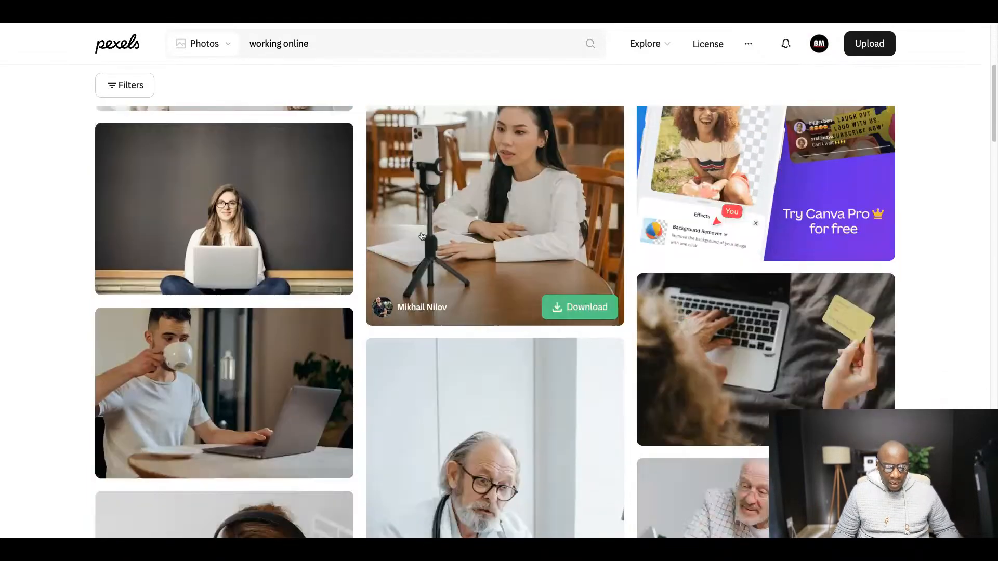
scroll(409, 276, "down", 3)
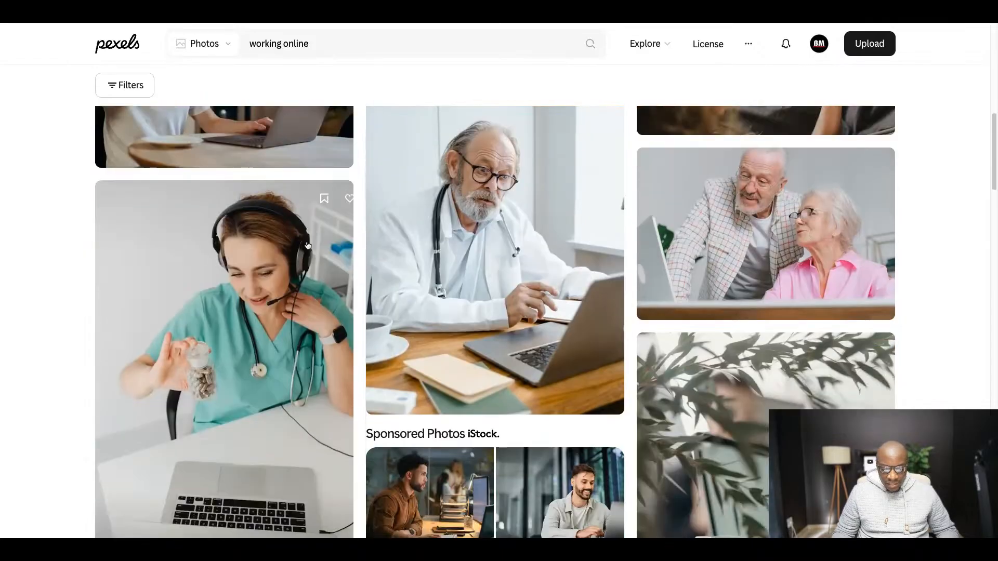
scroll(500, 222, "up", 9)
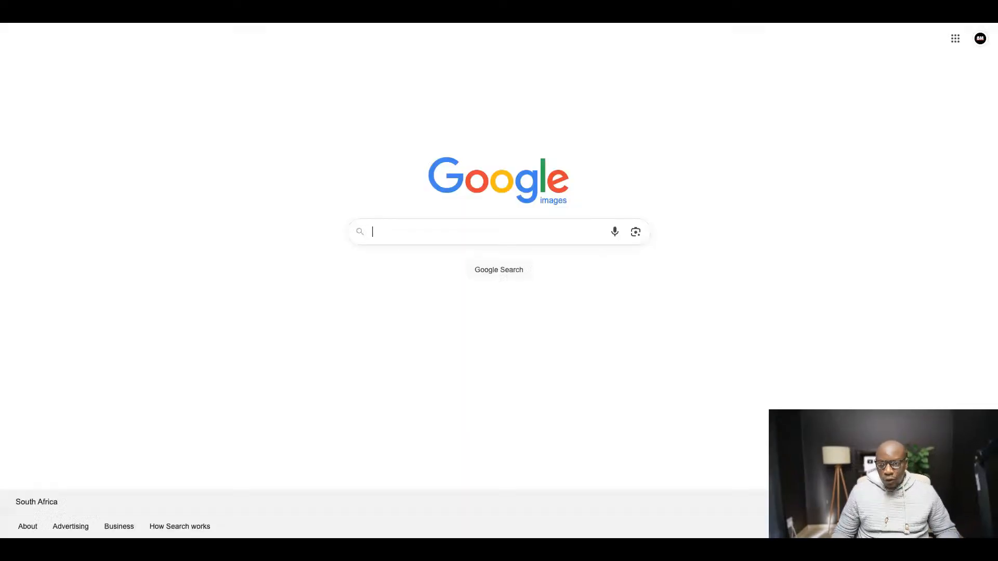
- Search Google Images for "digital product vector"
left_click(451, 229)
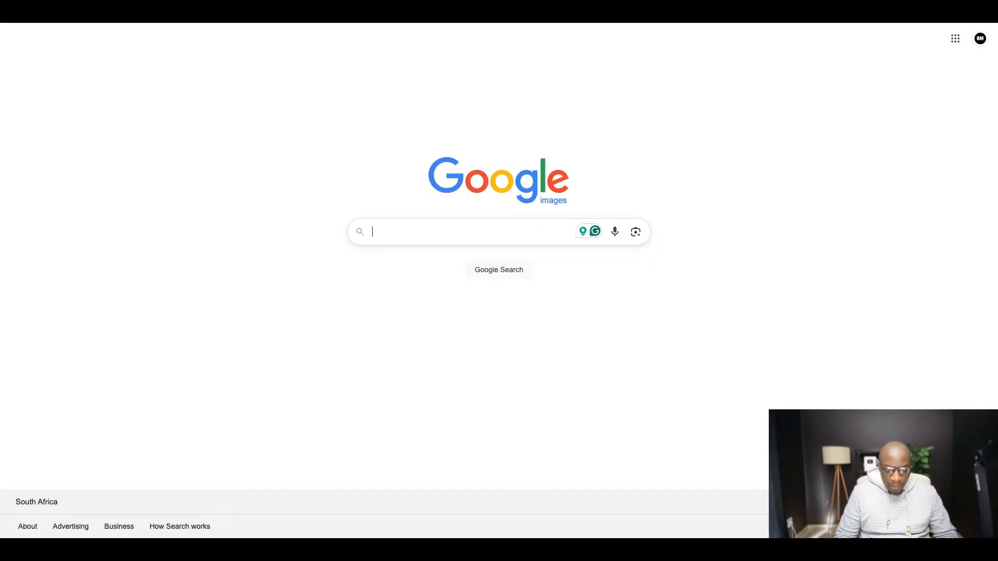
type("digit")
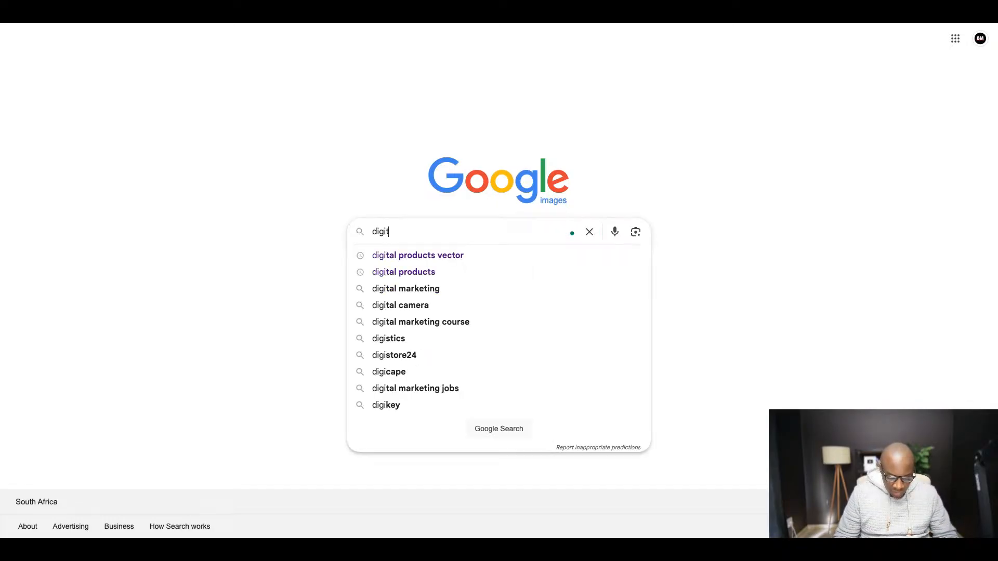
type("al product vect")
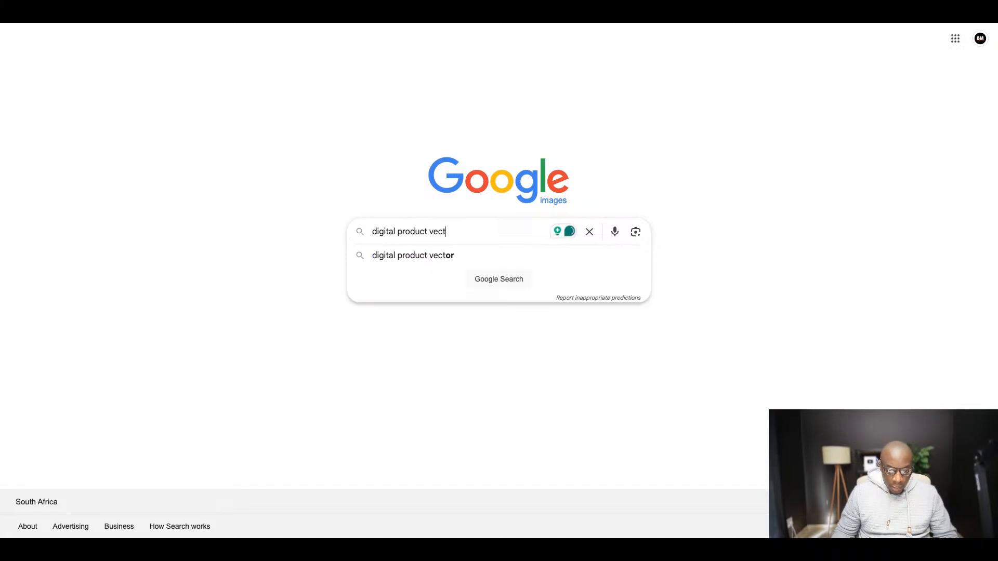
left_click(403, 263)
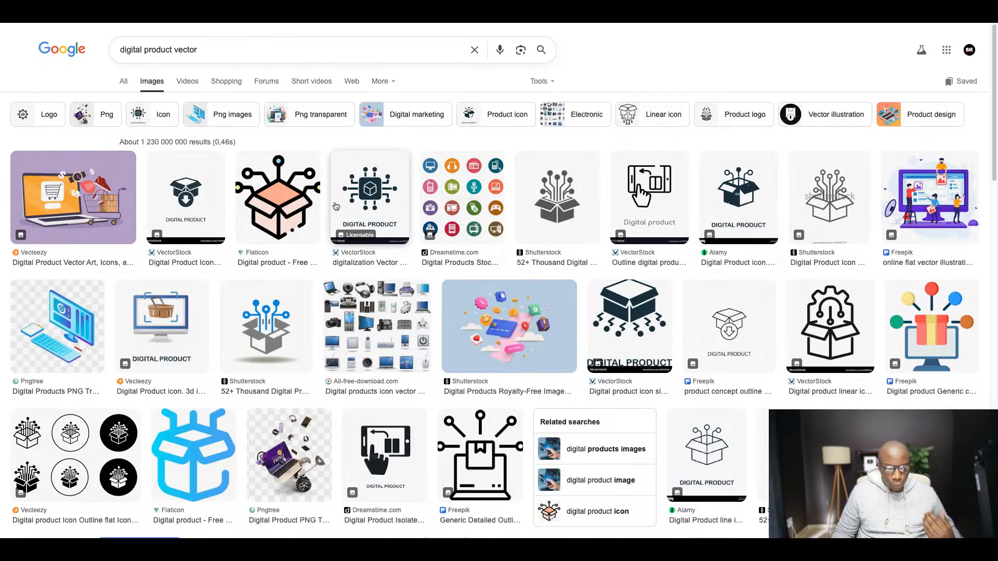
- Browse the image results and preview Freepik's black outline laptop icon and its colored monitor icon with a gift box
scroll(376, 195, "down", 2)
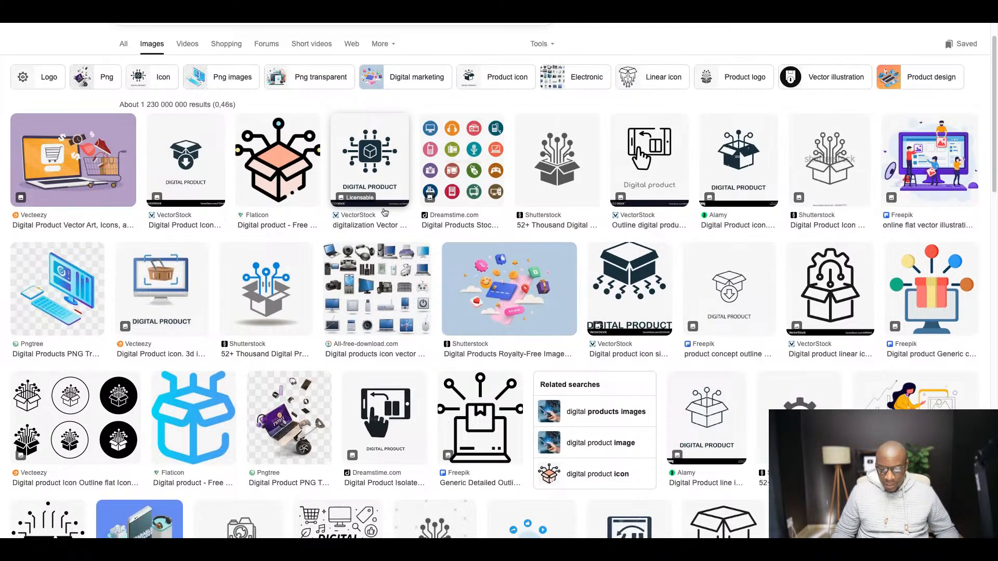
scroll(377, 195, "down", 2)
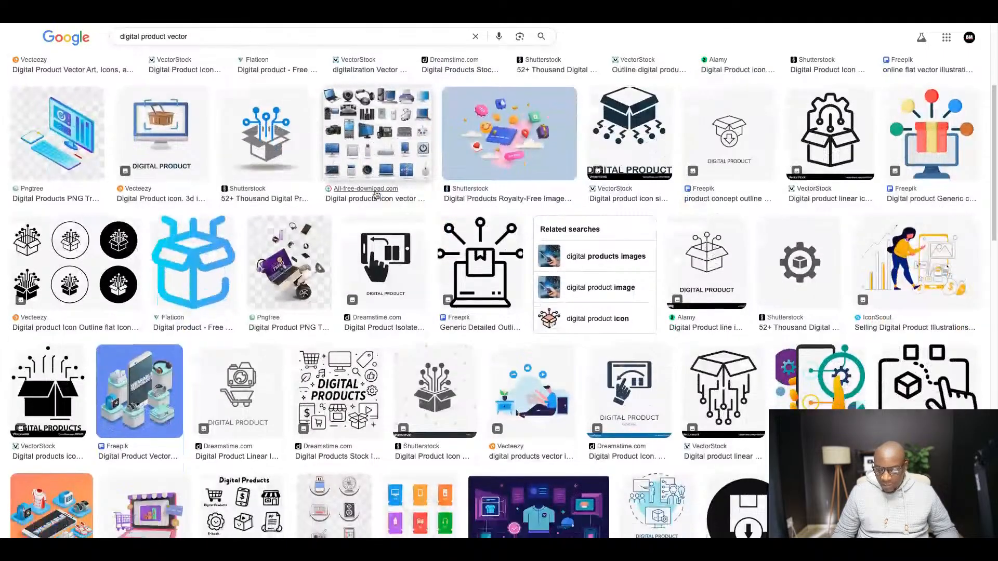
scroll(375, 195, "down", 1)
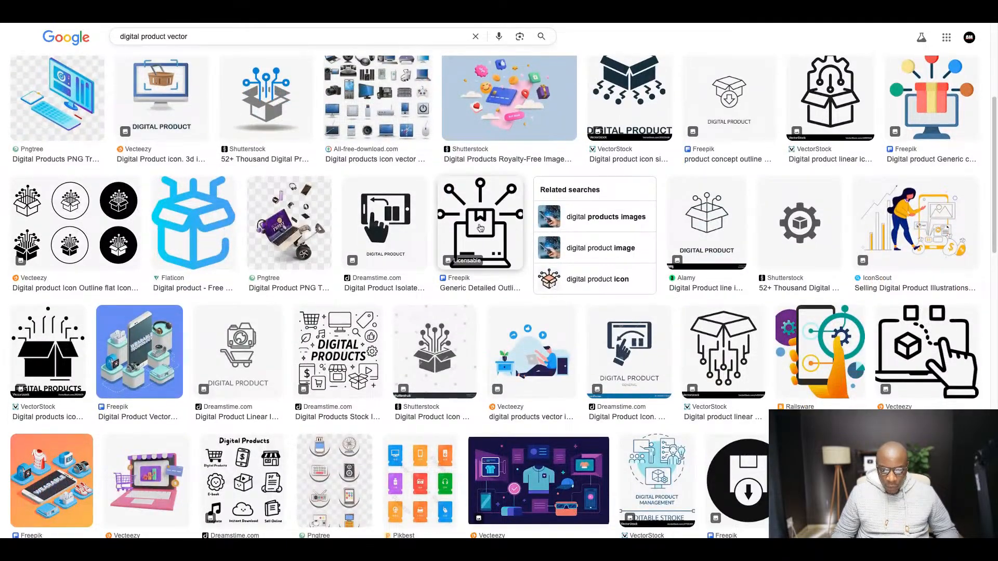
left_click(489, 232)
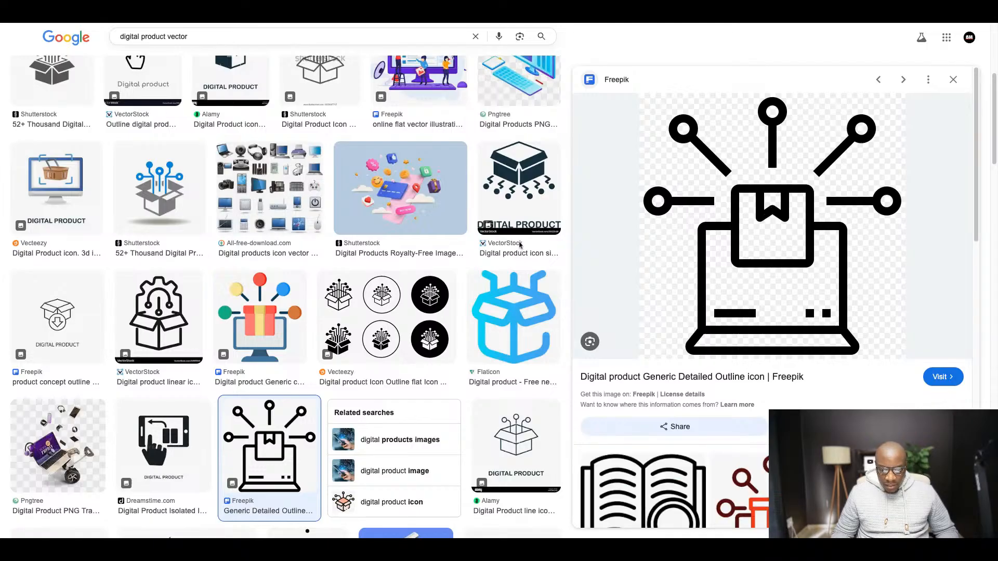
scroll(407, 234, "down", 2)
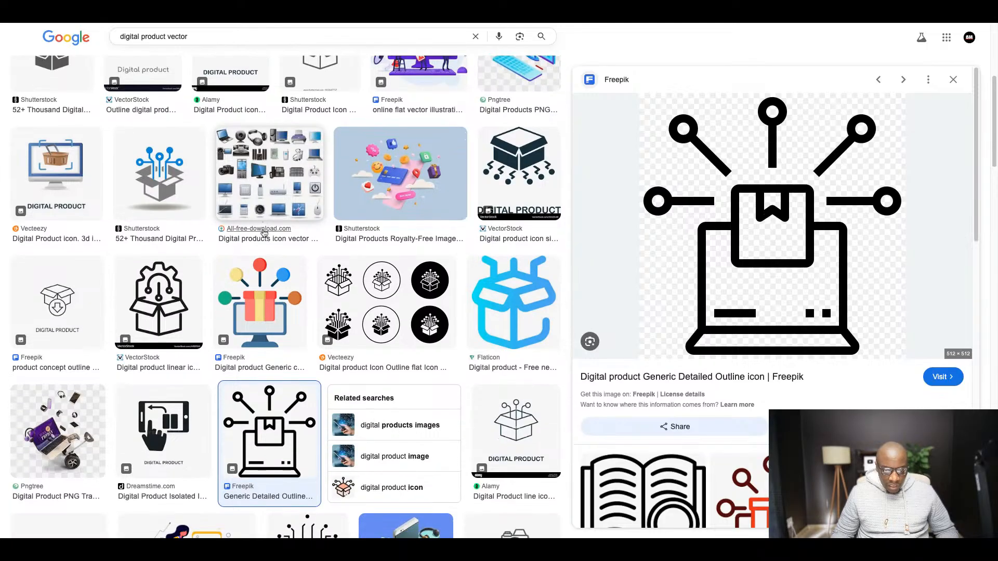
scroll(407, 233, "down", 1)
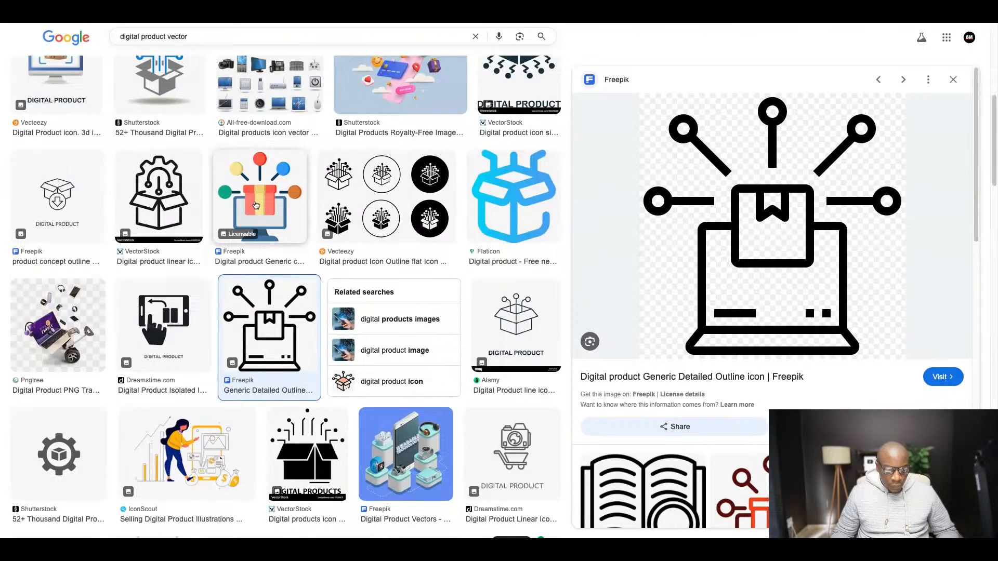
left_click(260, 197)
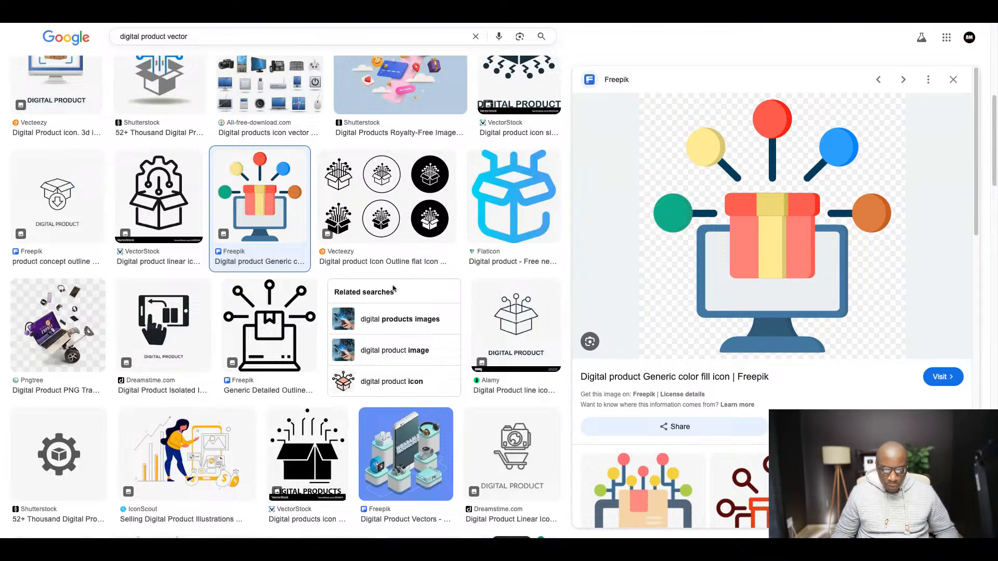
- Preview the Vecteezy image of a pink laptop storefront with a shopping cart, and return to the Canva cover
scroll(304, 245, "down", 5)
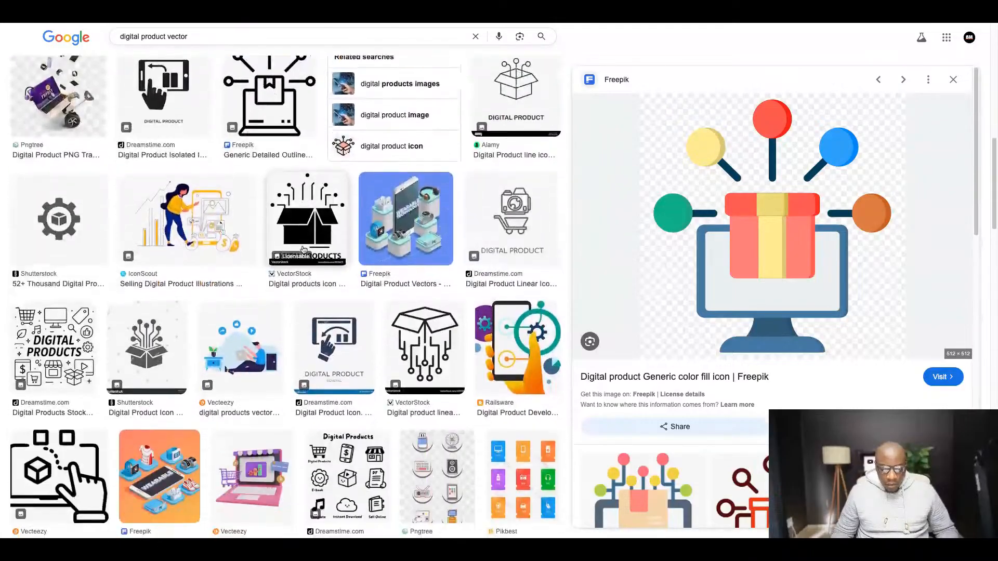
scroll(304, 245, "down", 4)
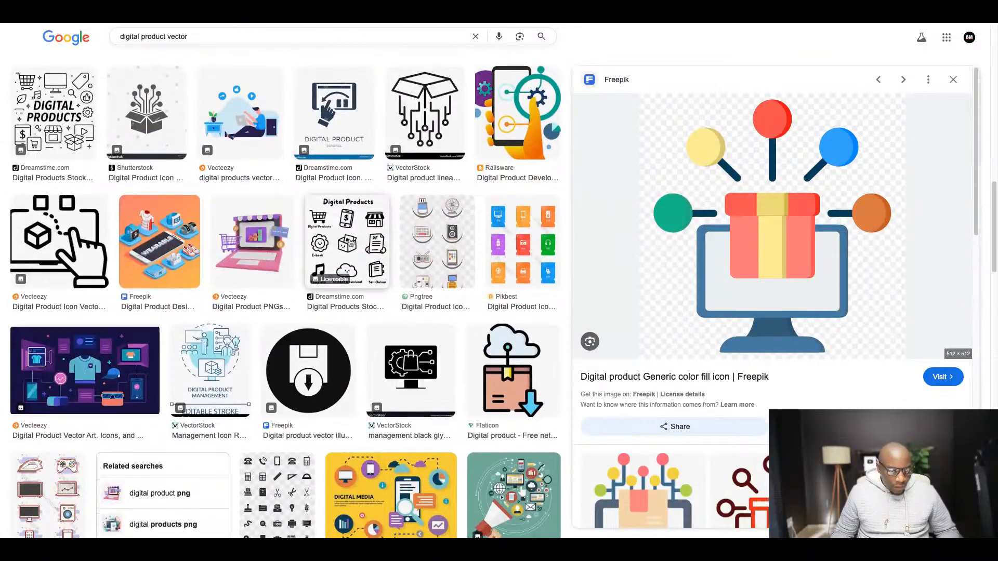
scroll(397, 242, "down", 1)
left_click(248, 214)
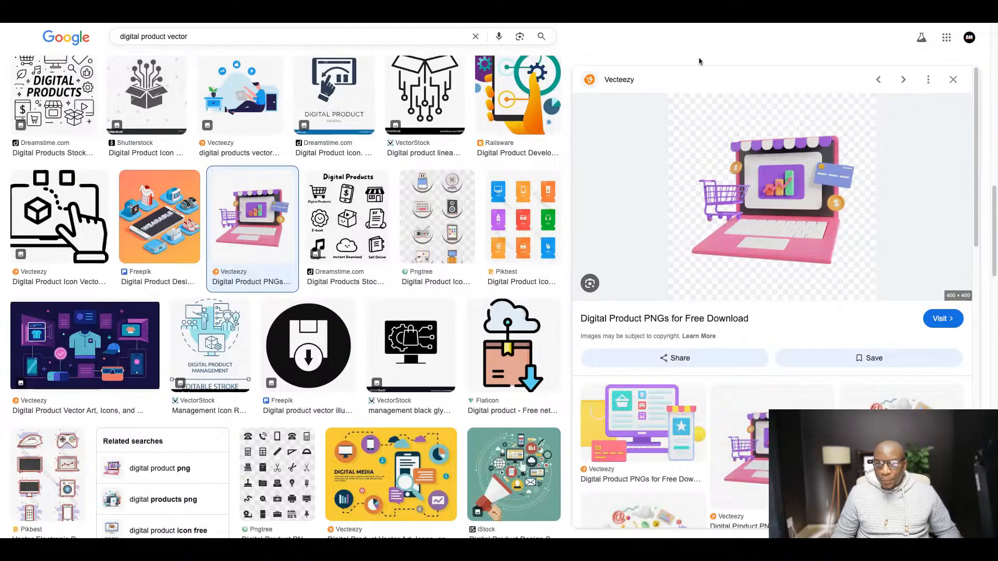
left_click(636, 23)
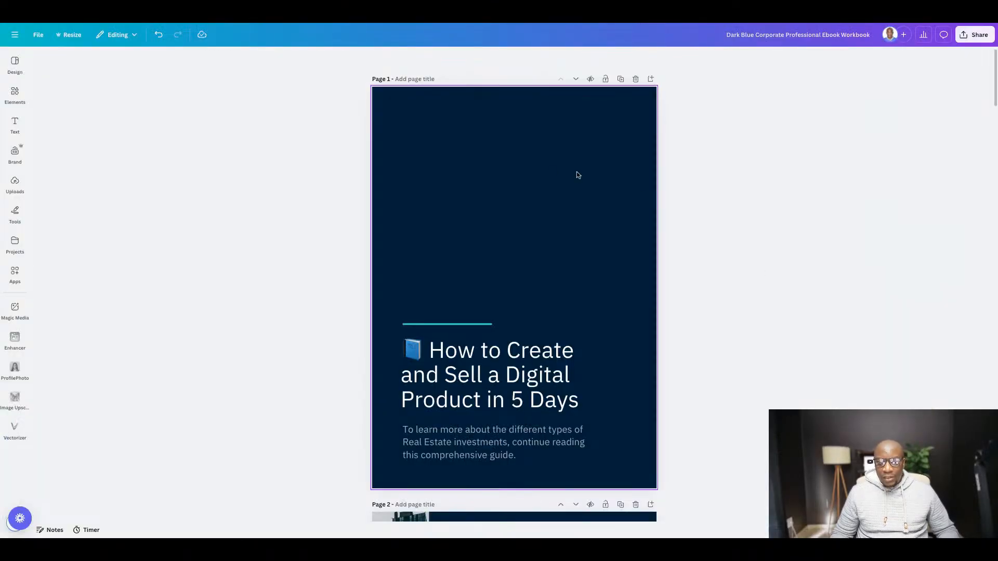
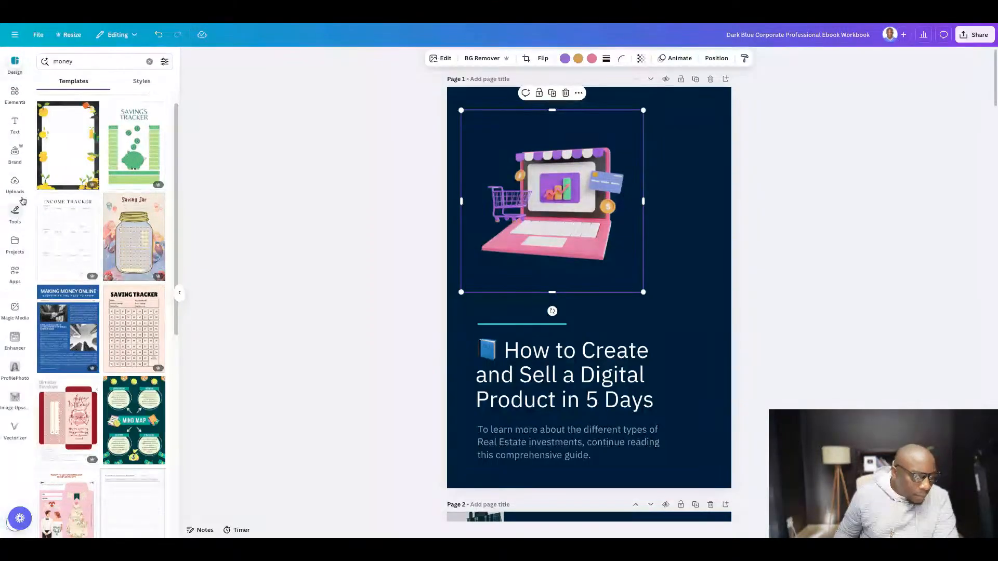
- Find the two money photos among the uploaded images and add both to the cover page
left_click(22, 200)
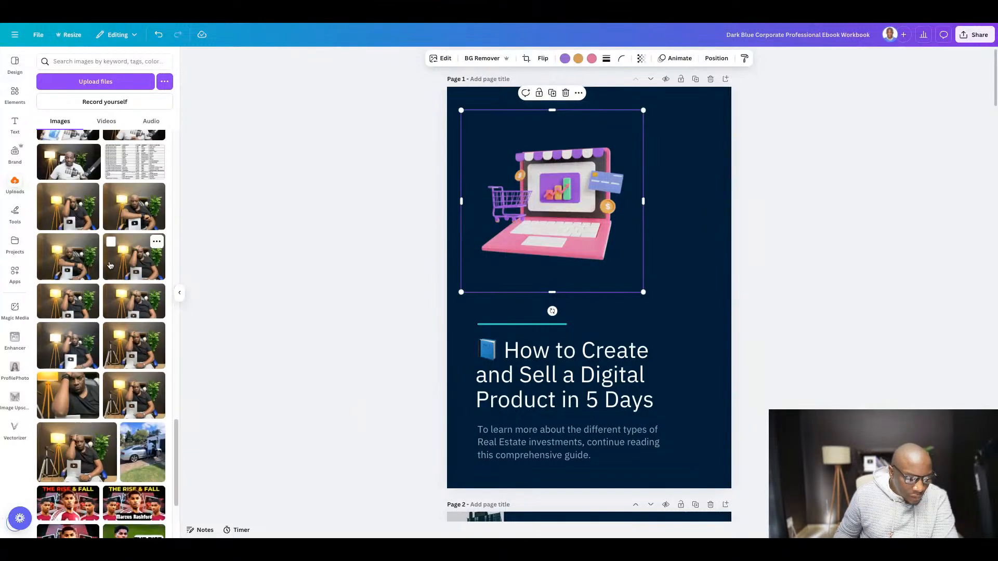
scroll(109, 262, "down", 15)
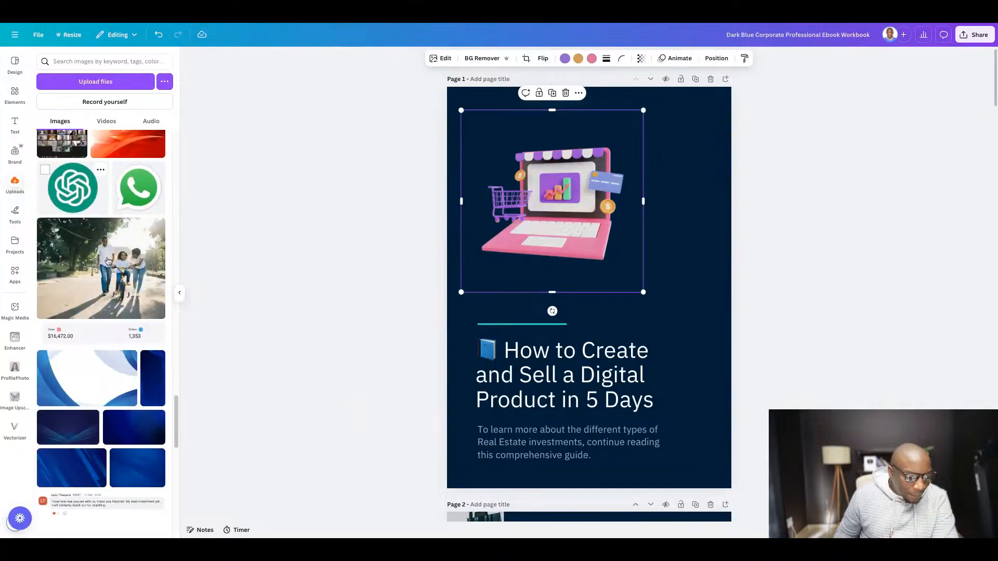
scroll(109, 256, "down", 15)
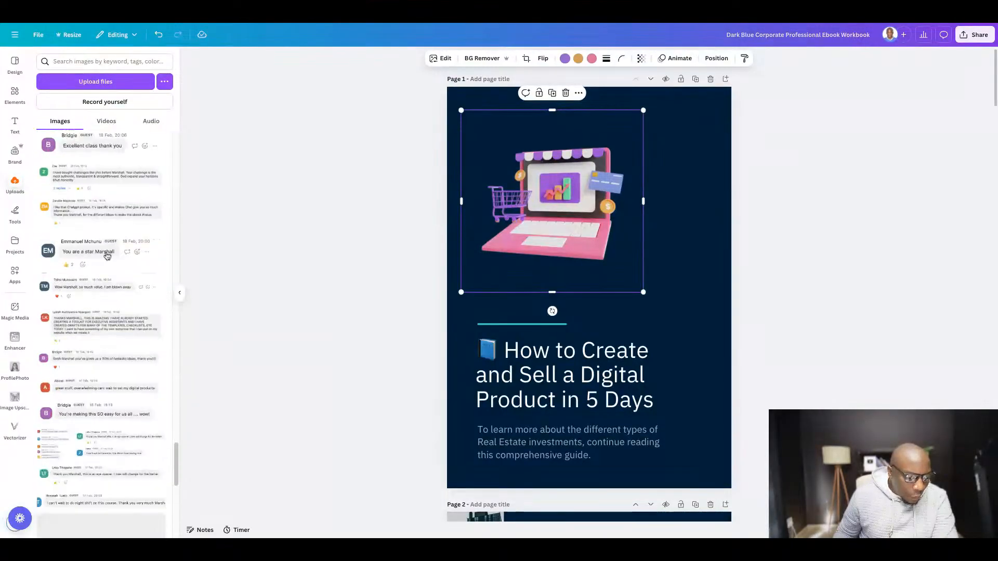
scroll(106, 257, "down", 10)
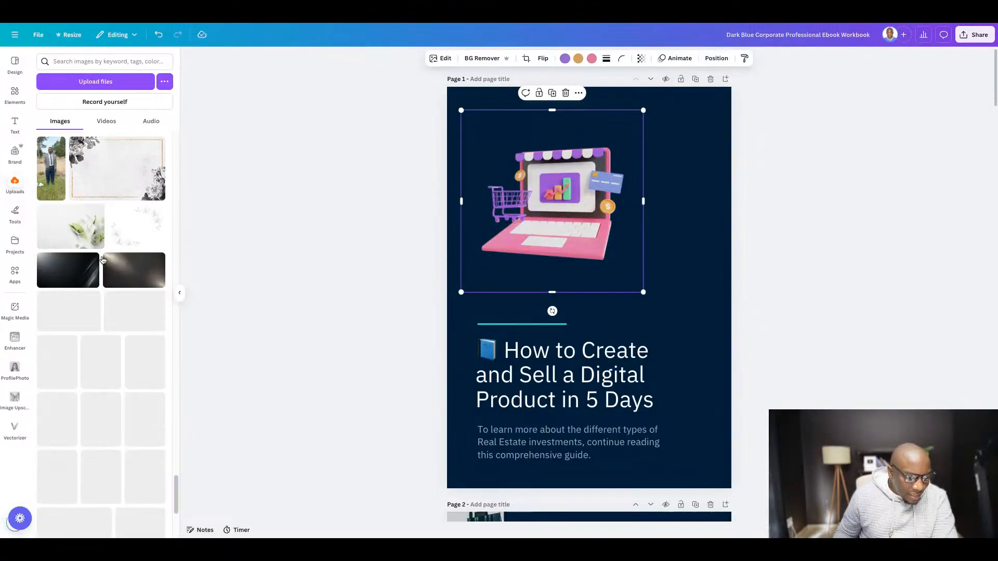
scroll(103, 259, "down", 15)
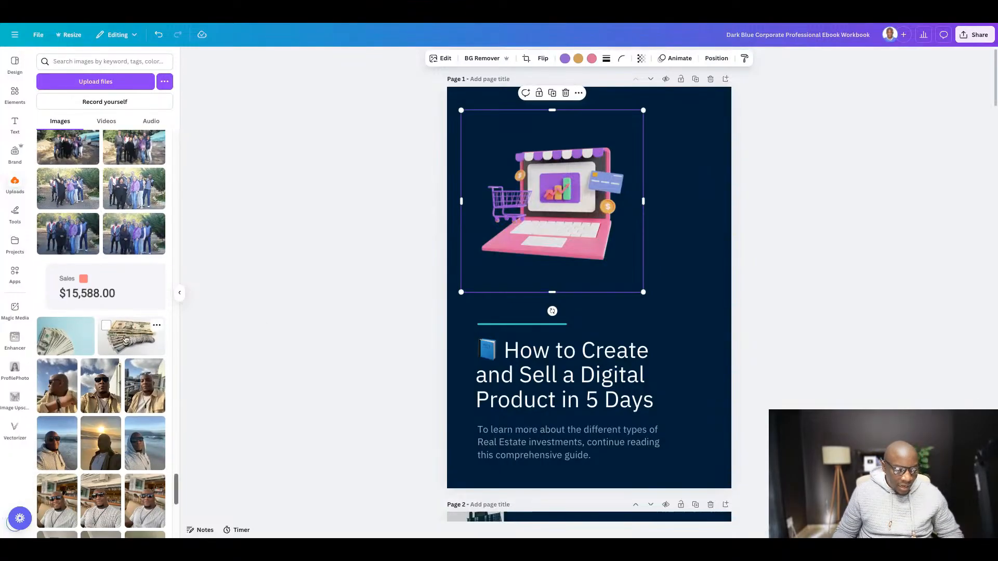
left_click(124, 339)
left_click(72, 337)
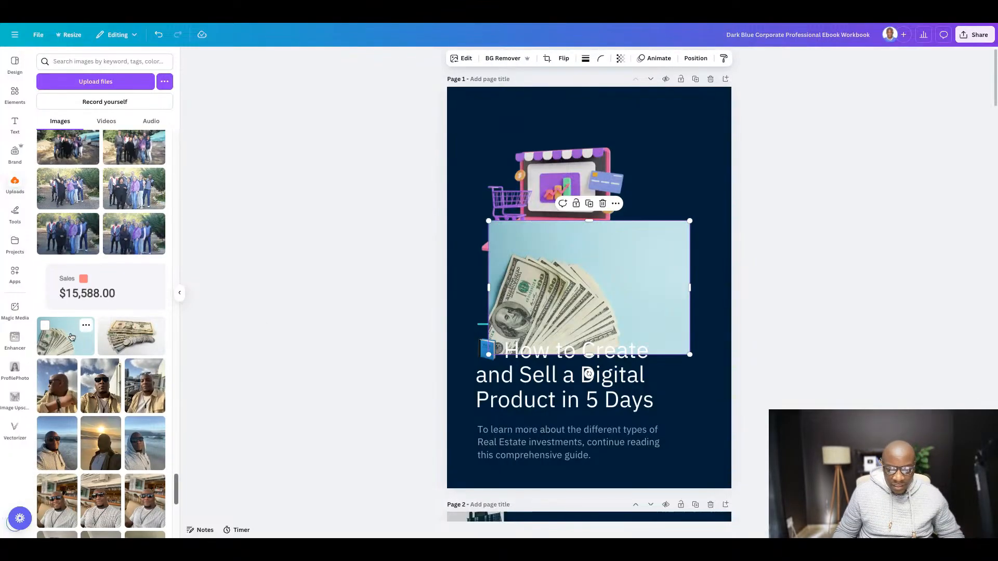
- Enlarge the fanned dollar bills photo to span the cover's upper part, and layer it behind the laptop graphic
left_click_drag(626, 316, 598, 279)
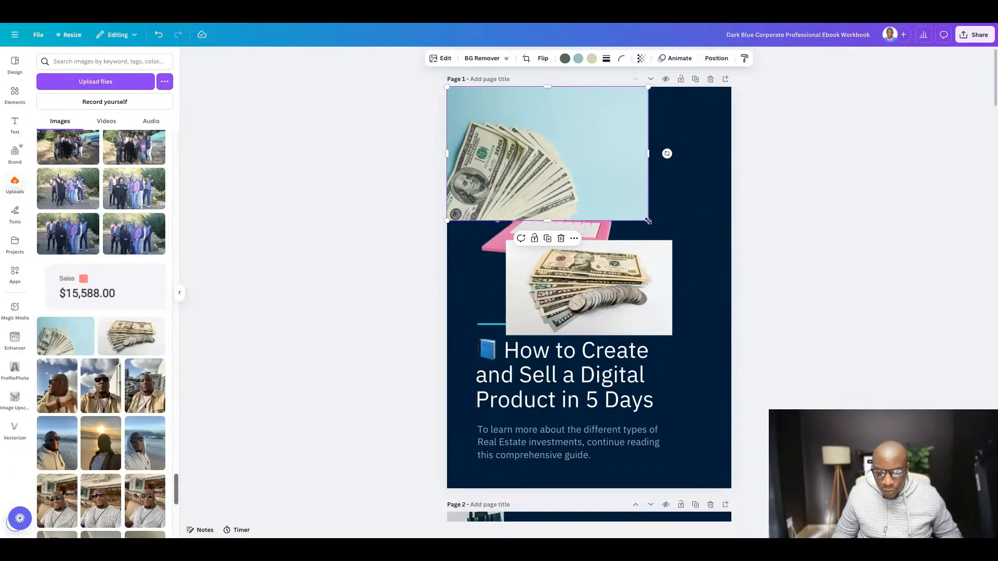
left_click_drag(648, 221, 734, 279)
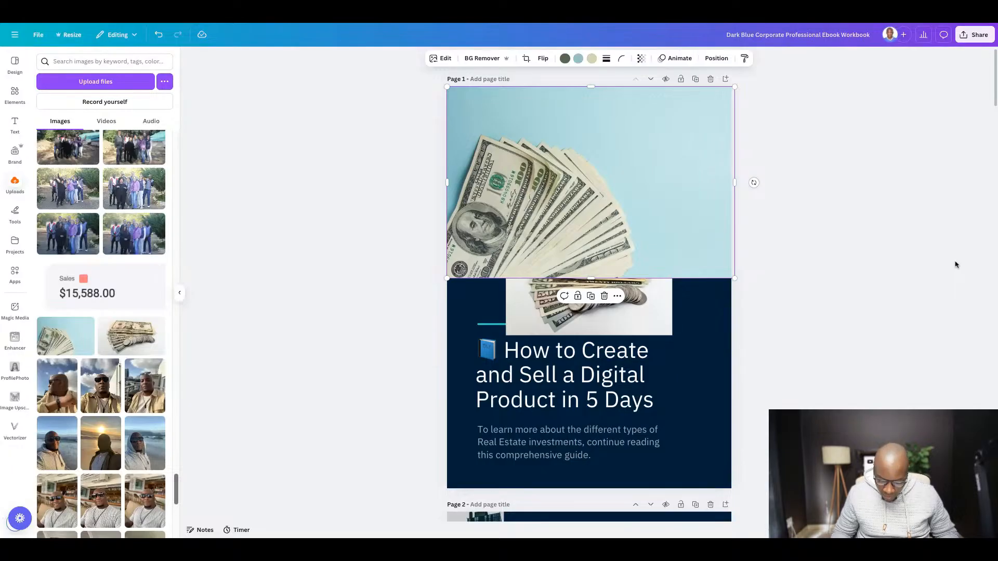
key("ctrl+bracketleft")
key("ctrl+bracketleft")
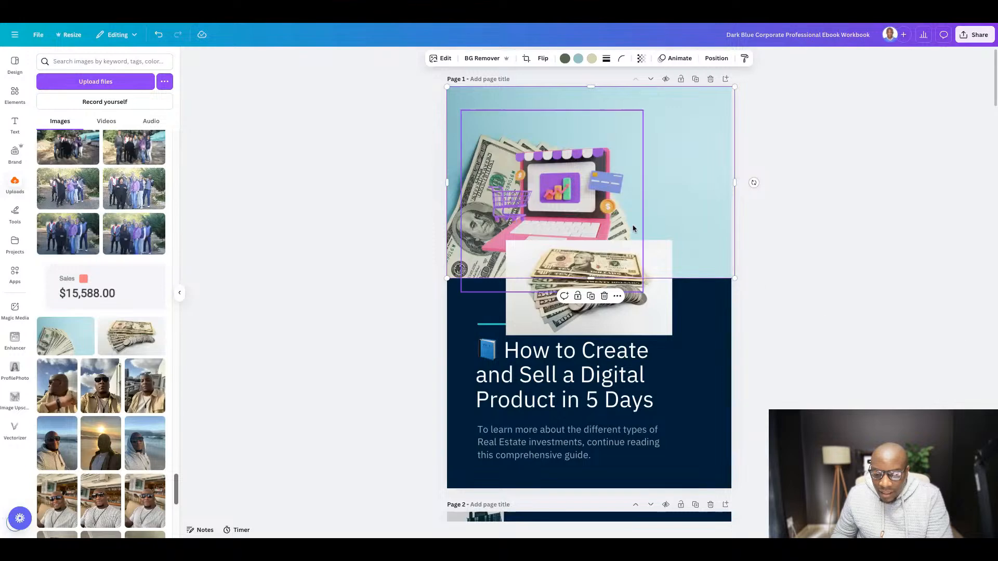
- Place the laptop storefront graphic over the right half of the dollar bills photo, and delete the banknotes-and-coins photo
mouse_move(541, 199)
left_mouse_down()
mouse_move(624, 177)
mouse_move(548, 209)
mouse_move(539, 200)
mouse_move(624, 161)
mouse_move(551, 193)
left_mouse_up()
left_click(810, 209)
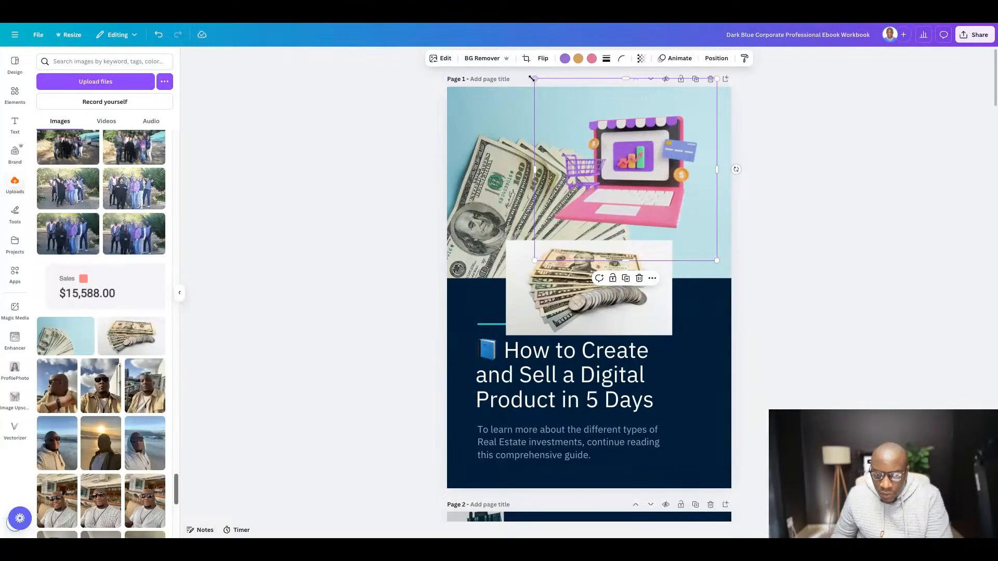
left_click_drag(535, 78, 582, 126)
left_click_drag(644, 201, 644, 162)
left_click_drag(602, 292, 730, 393)
left_click_drag(633, 97, 597, 149)
left_click_drag(559, 110, 549, 99)
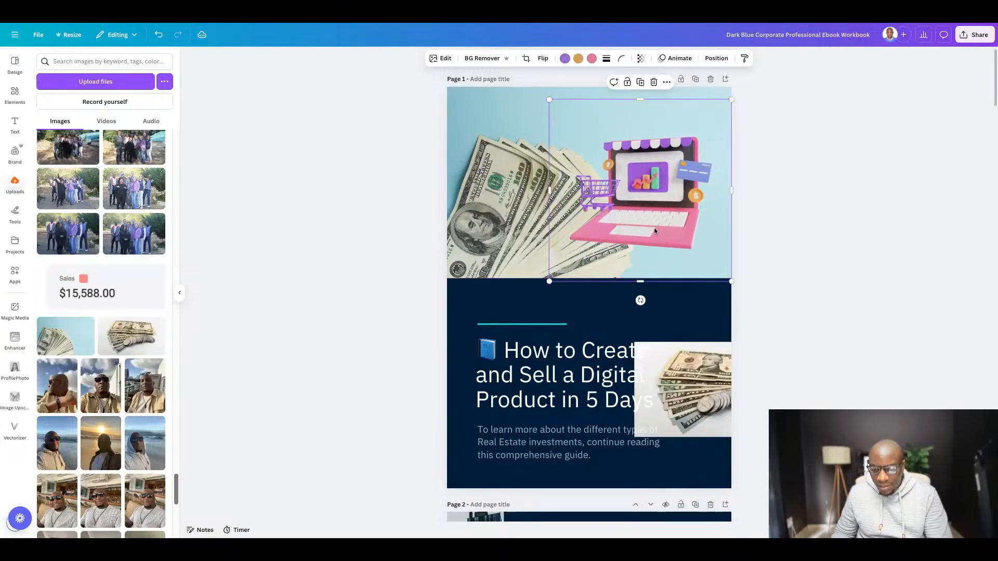
left_click(720, 388)
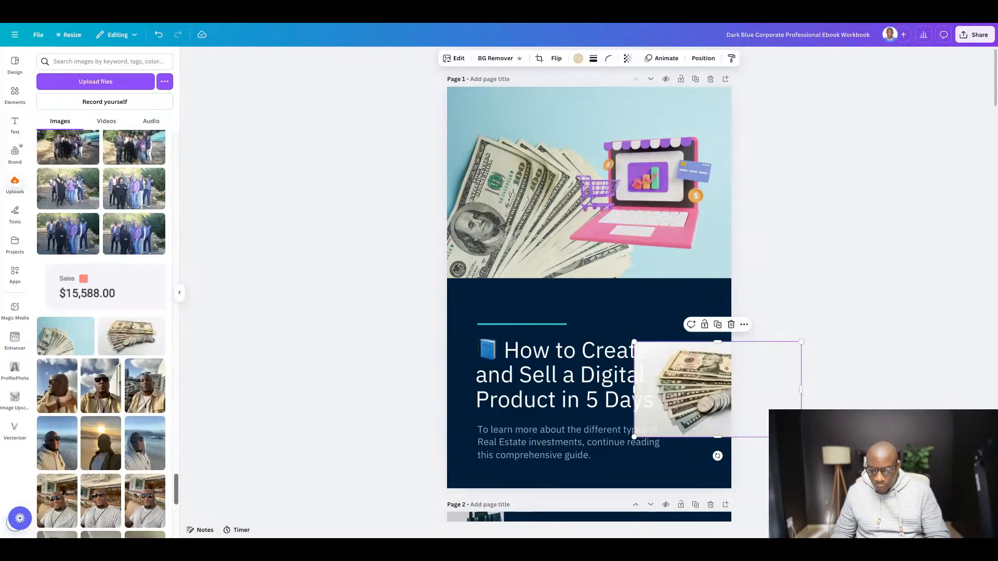
key("Delete")
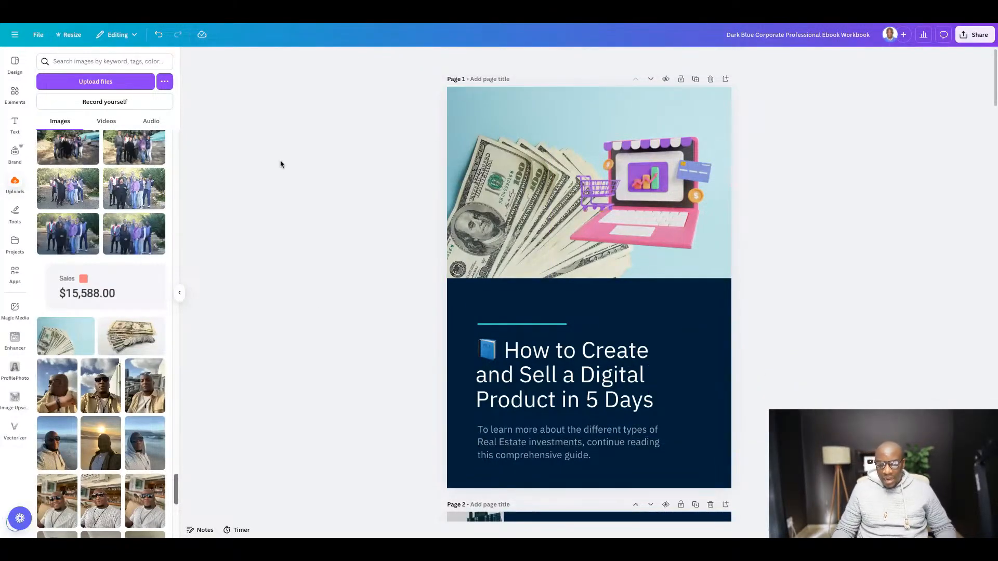
- Lengthen the teal line and place it just below the cover photo, then move the title up beneath it and widen it to match
scroll(635, 286, "down", 1)
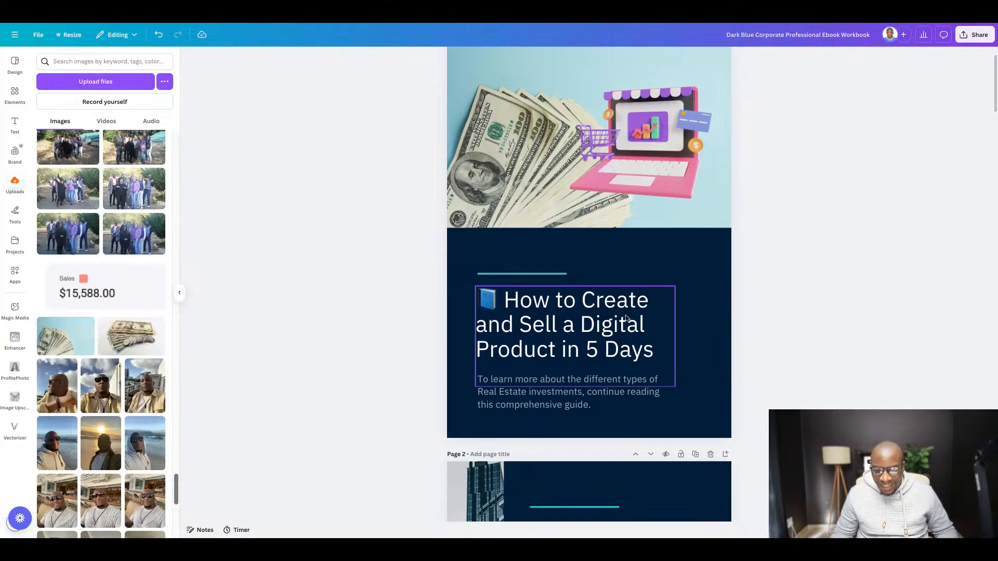
left_click(547, 277)
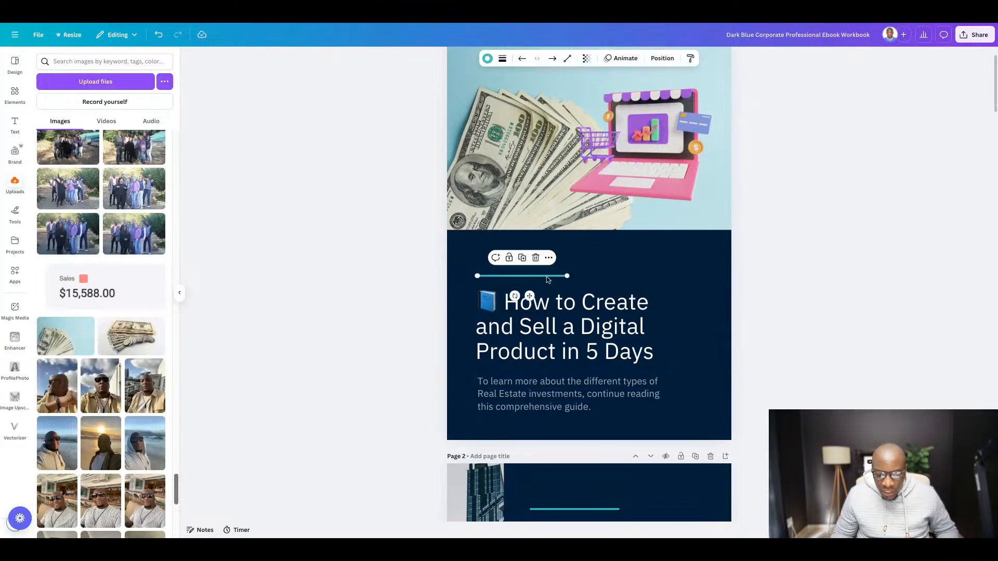
left_click_drag(547, 277, 703, 251)
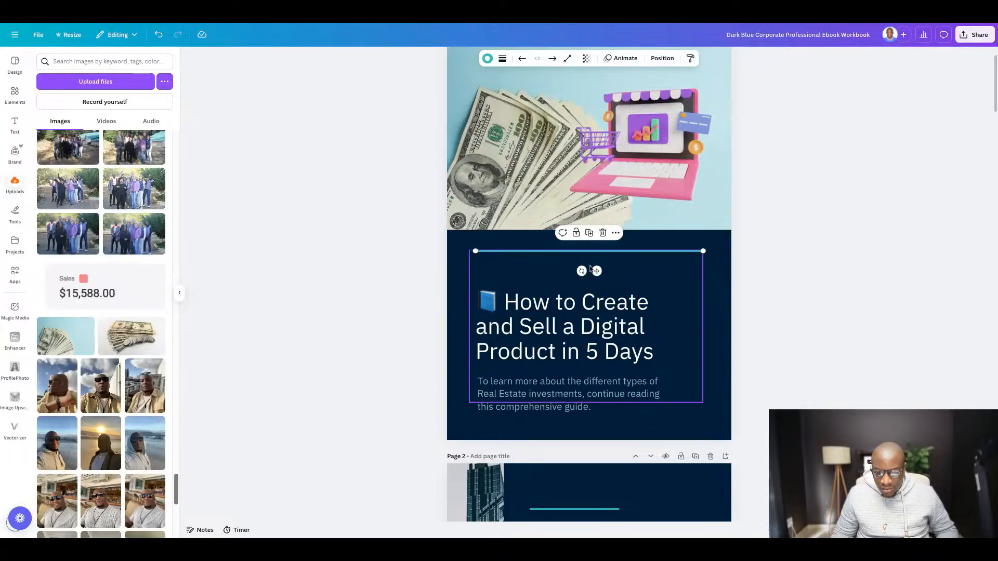
left_click(531, 312)
left_click_drag(531, 312, 531, 282)
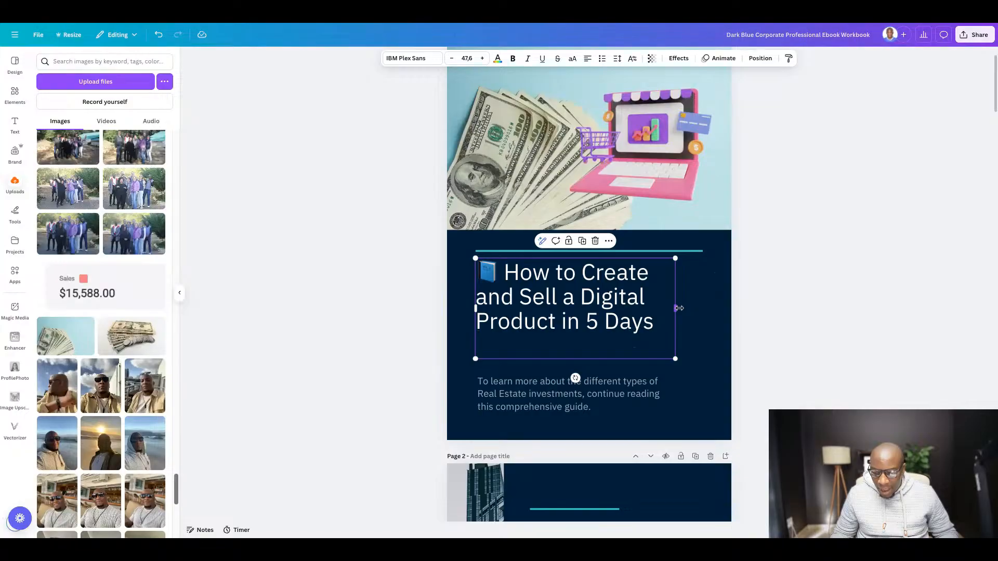
left_click_drag(679, 309, 703, 308)
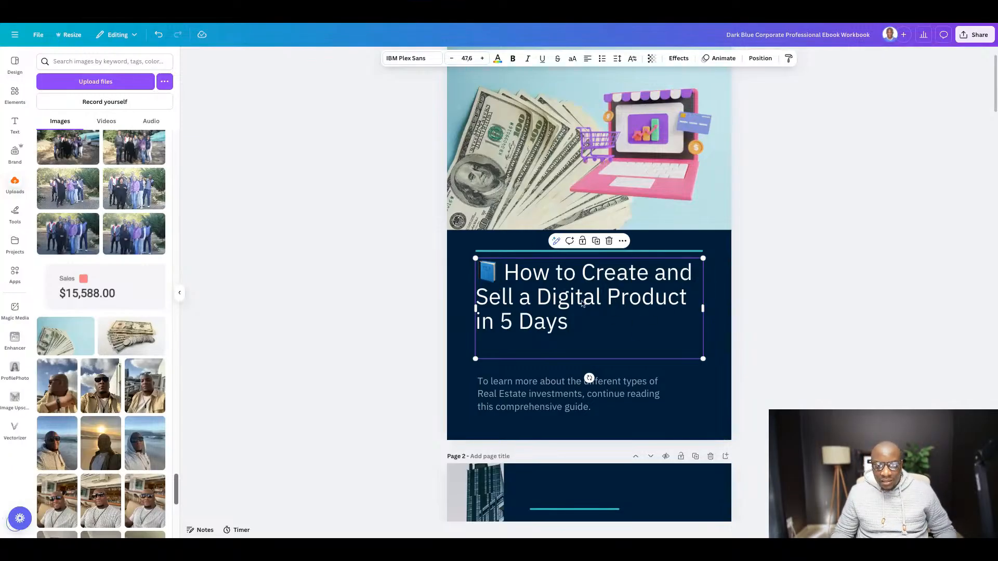
- Change the cover title's font to League Spartan
left_click(410, 59)
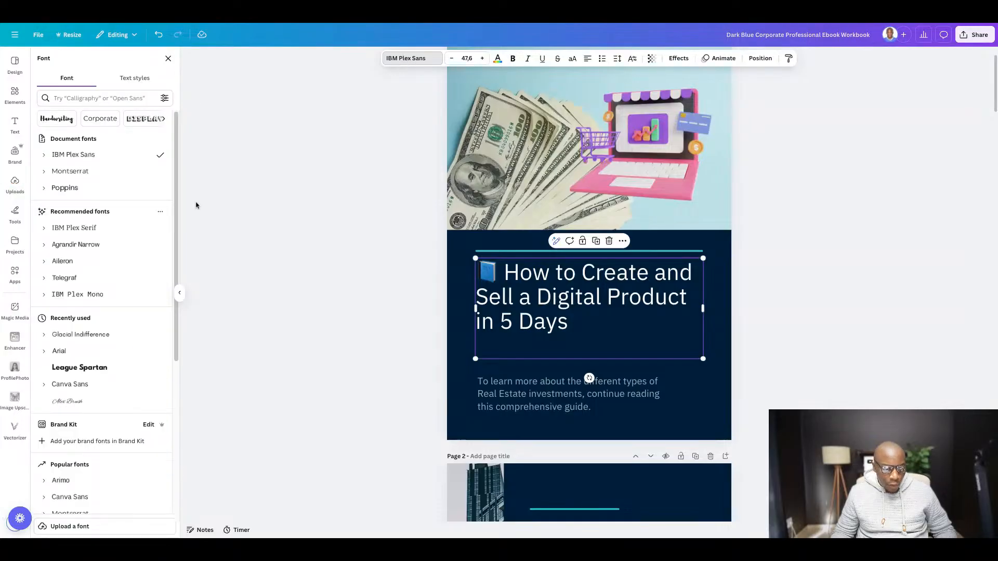
left_click(72, 374)
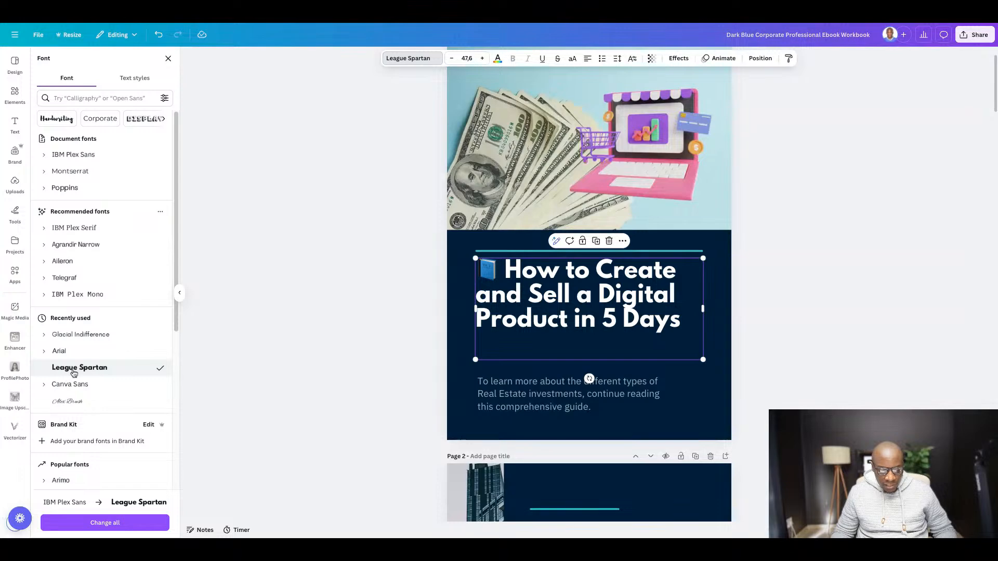
key("Escape")
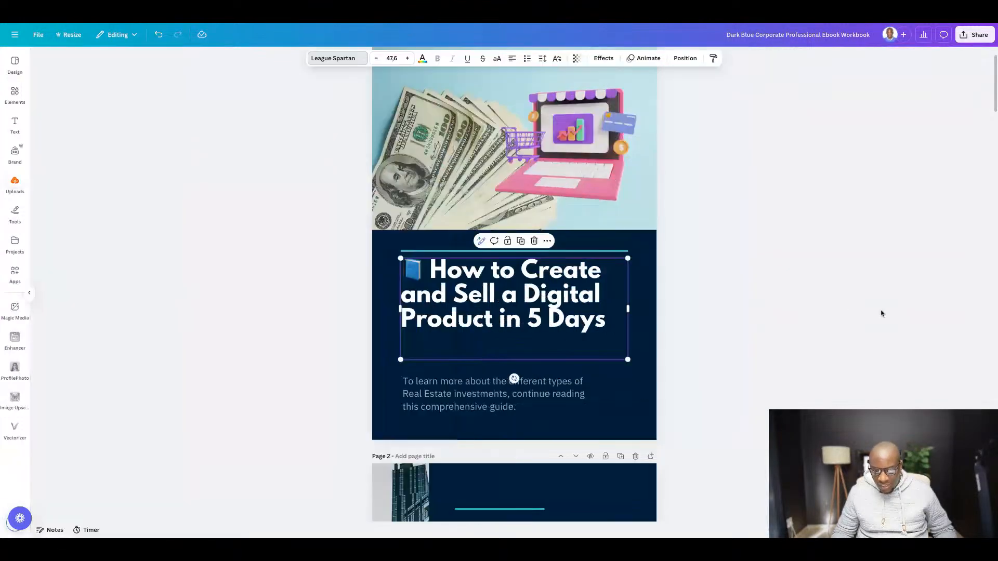
- Remove the blue book emoji and its space from the start of the cover title
double_click(506, 271)
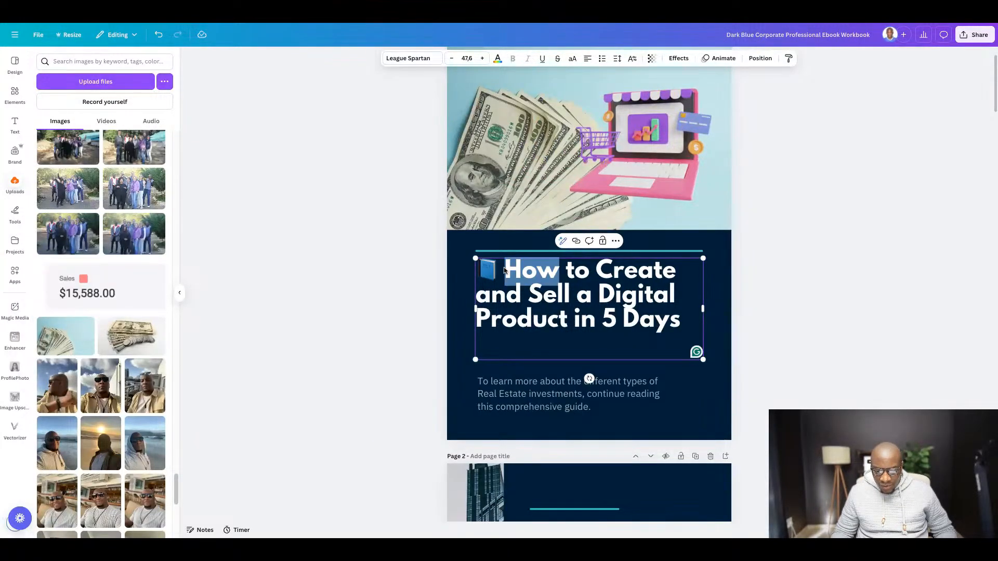
left_click(504, 269)
key("BackSpace")
key("BackSpace")
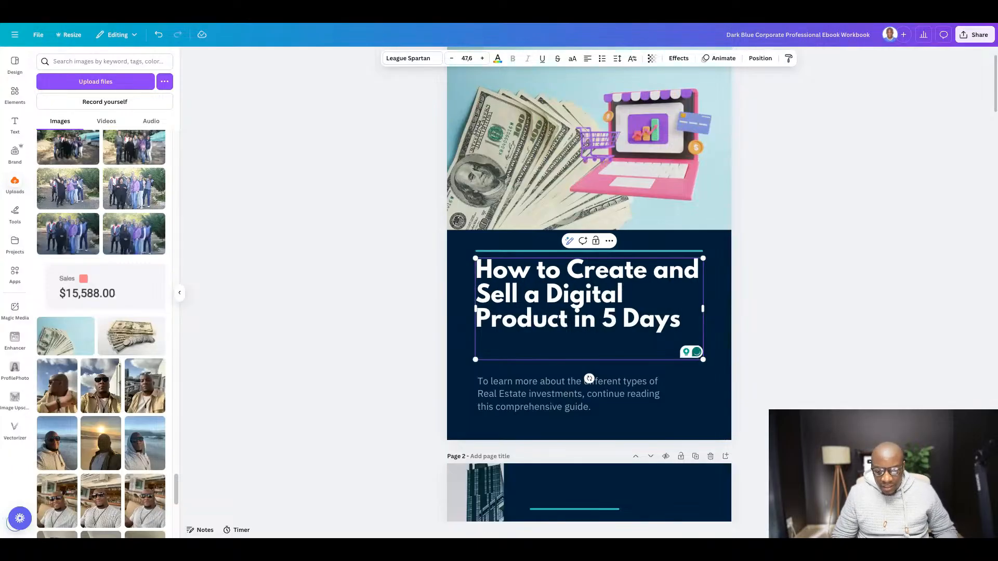
- Replace the cover title text with "HOW TO CREATE AND SELL DIGITAL PRODUCTS IN 5 DAYS" in capitals
key("Right")
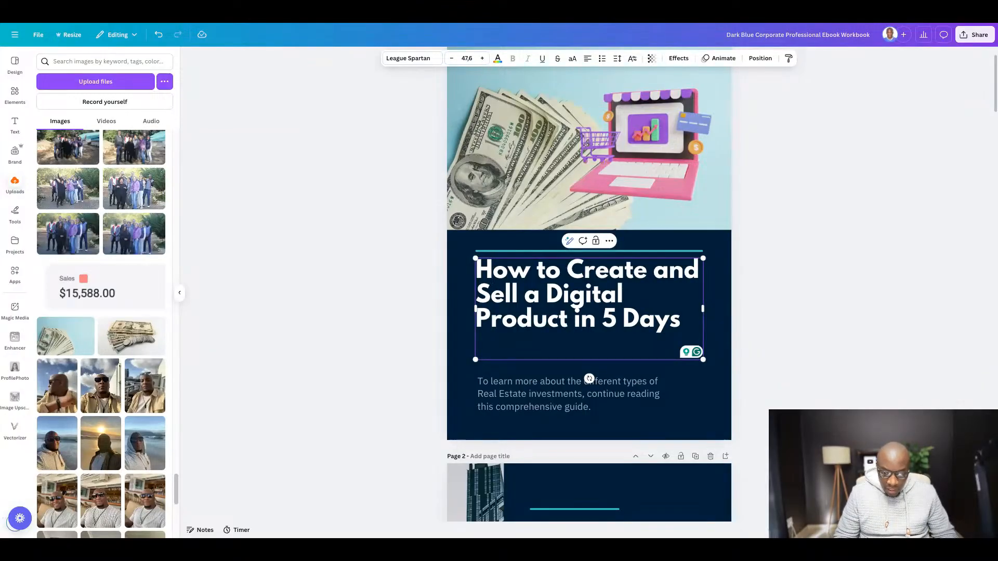
type("OW TO CREAT")
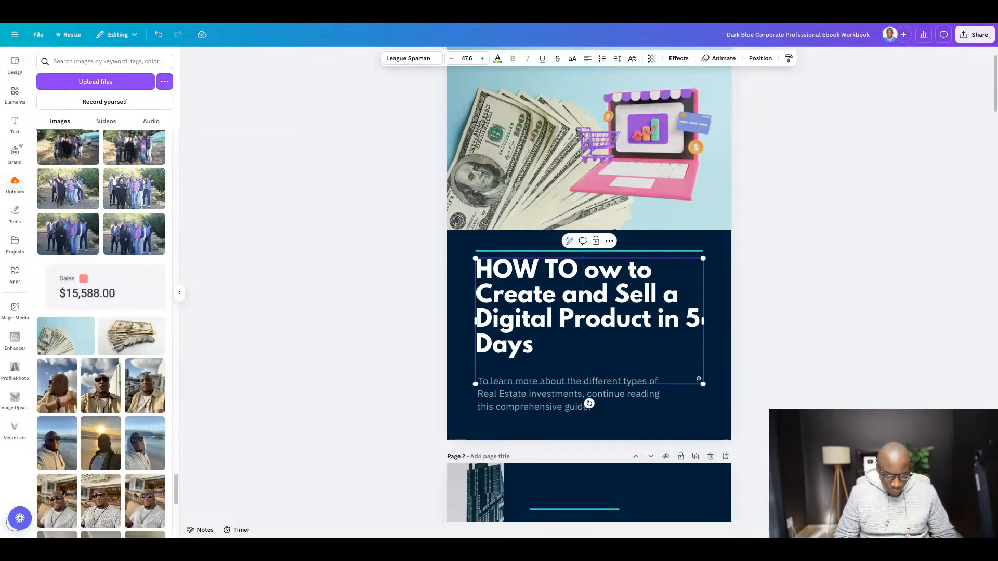
type("E")
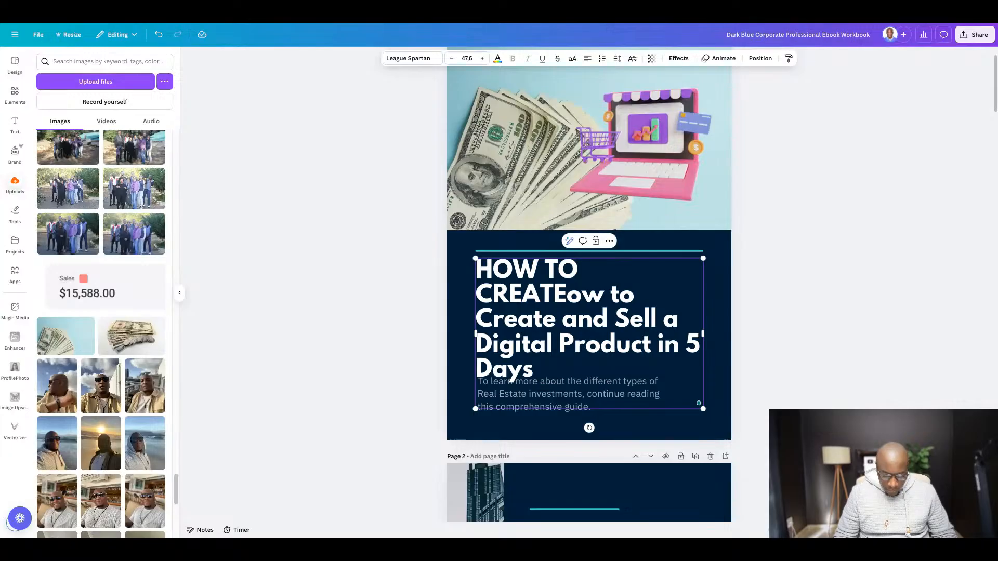
type(" AND S")
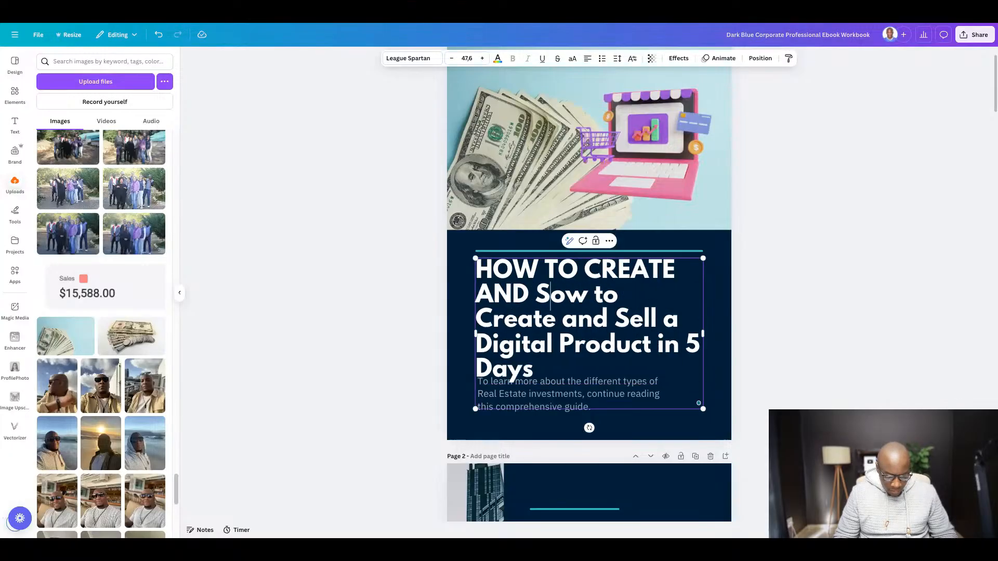
type("ELL DIGITAL ")
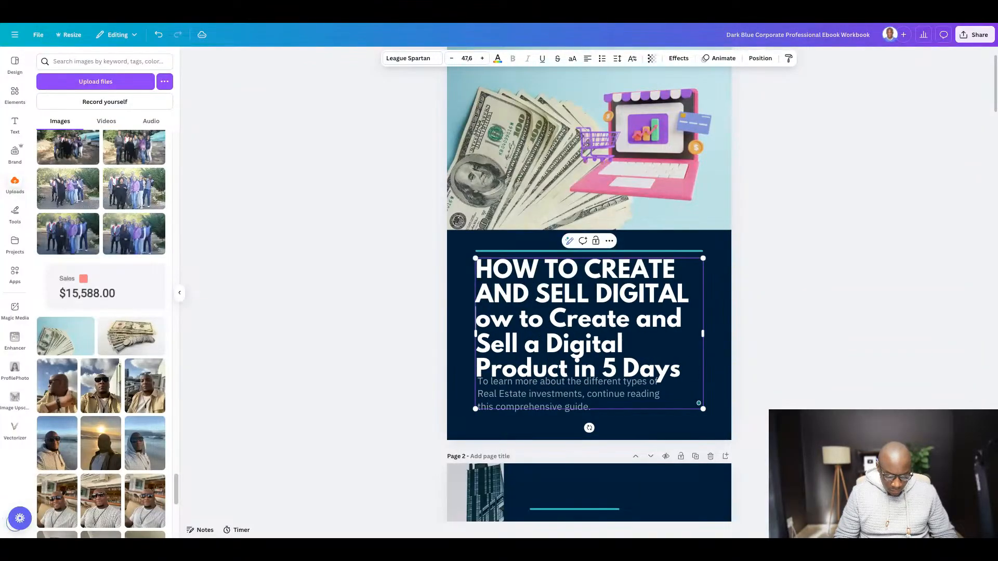
type("PRODUCTS")
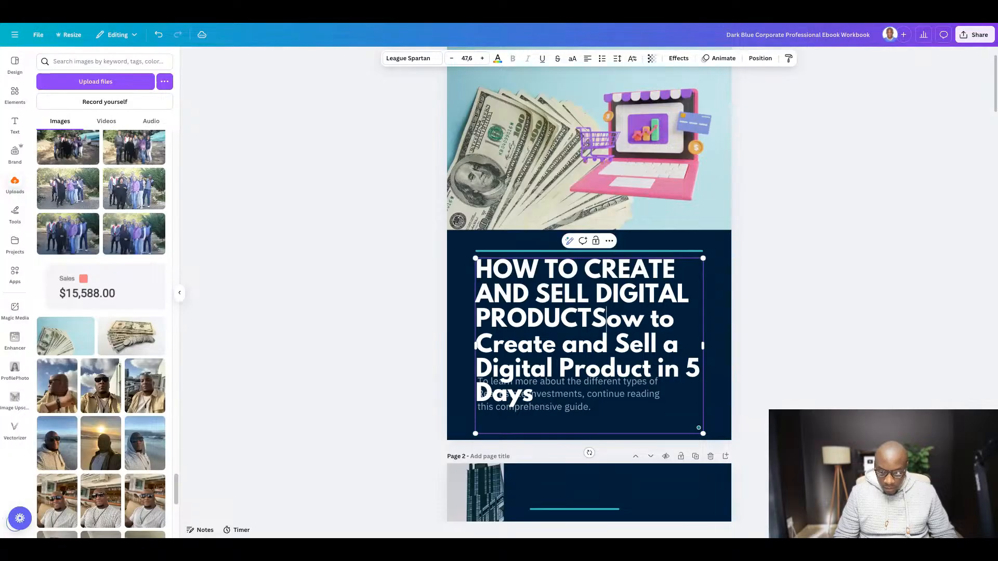
type(" IN 5")
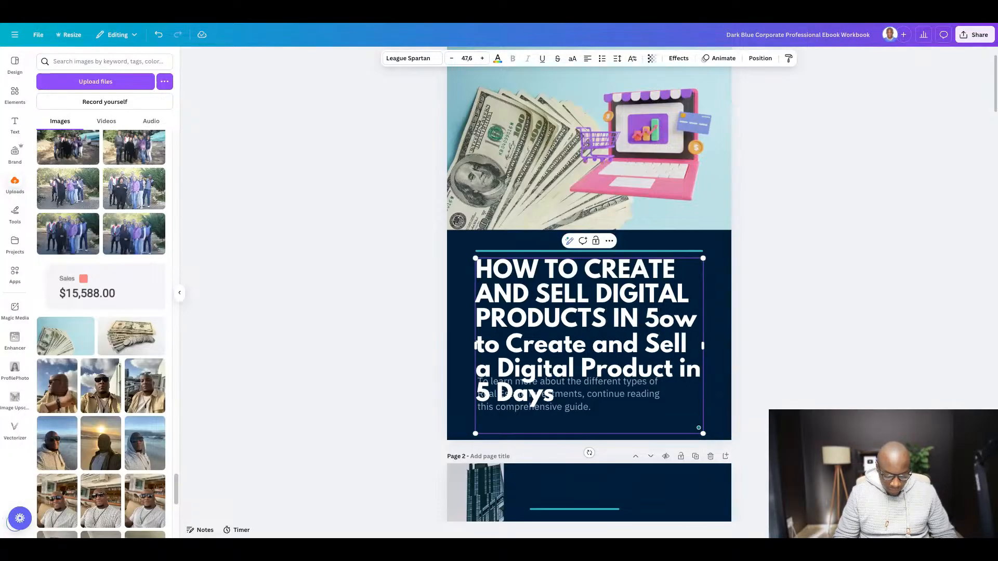
type(" DAYS")
key("shift+Down")
key("shift+Down")
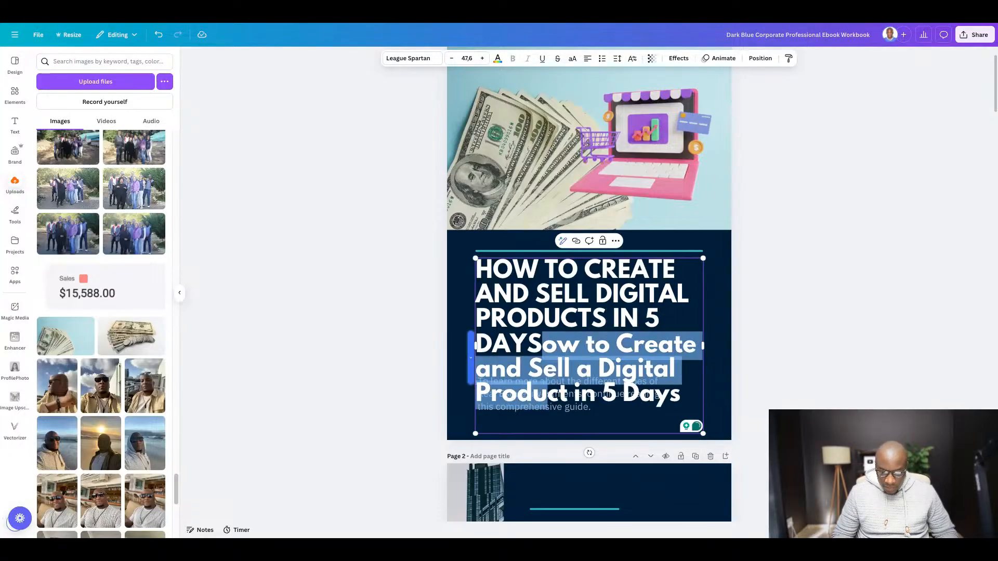
key("shift+Down")
key("BackSpace")
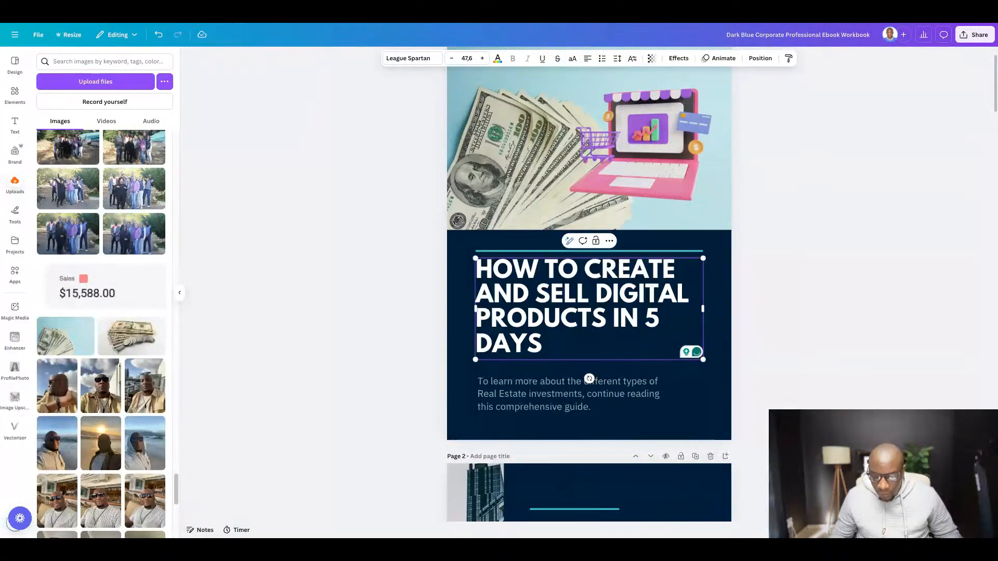
left_click(829, 310)
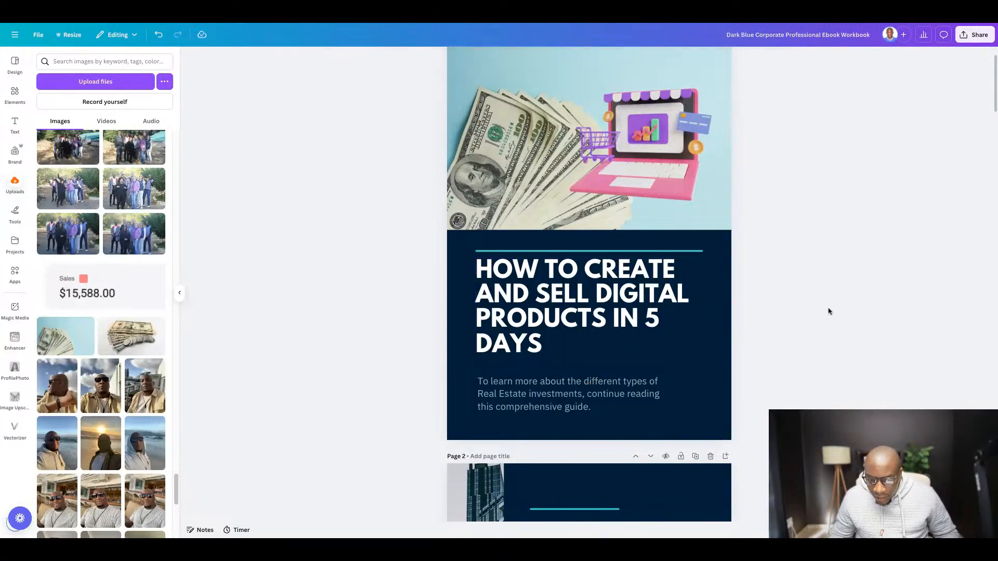
- Increase the cover title's font size to 49,6
left_click(618, 300)
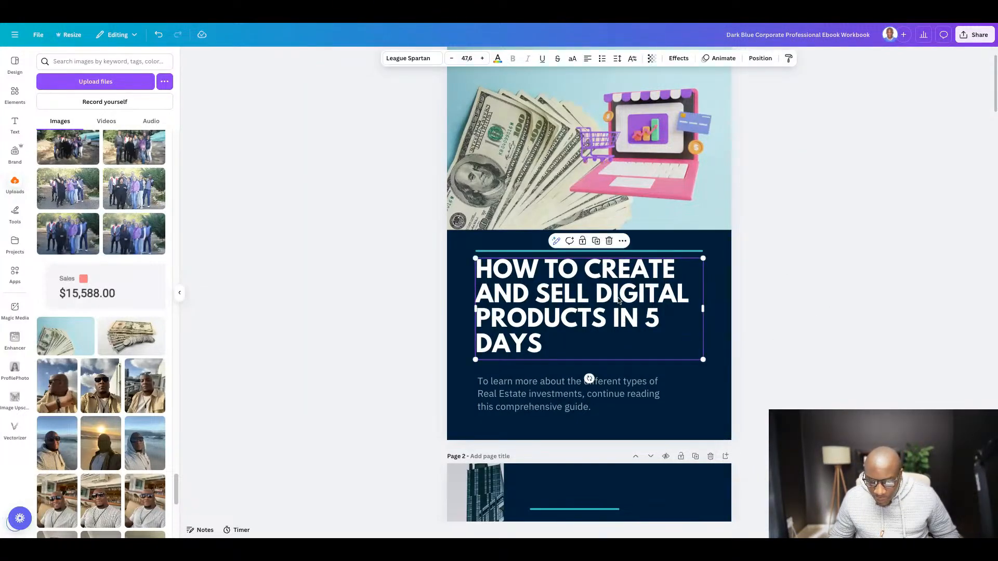
left_click(483, 59)
left_click(483, 58)
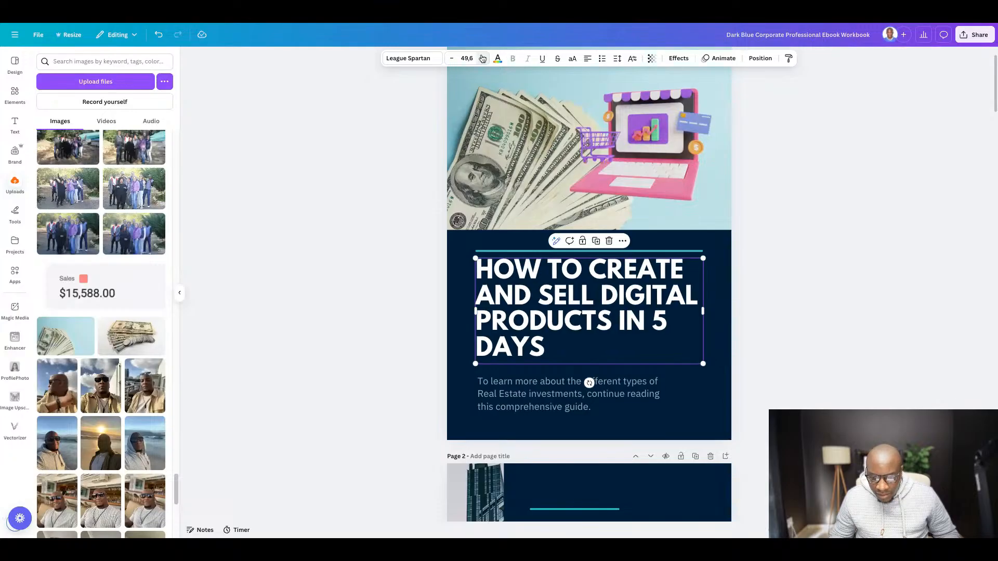
- Increase the cover title's font size to 52,6
left_click(483, 59)
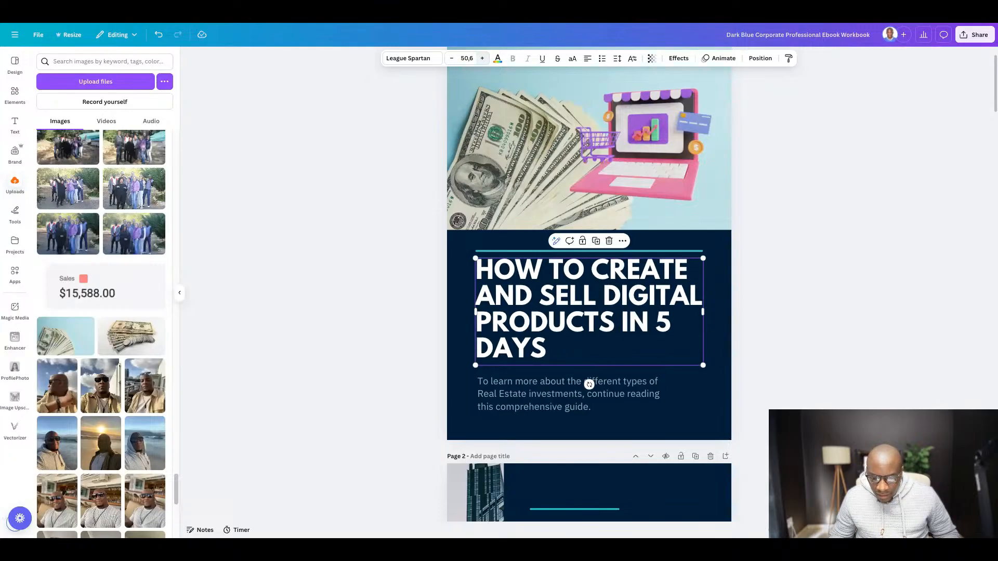
left_click(482, 58)
left_click(482, 59)
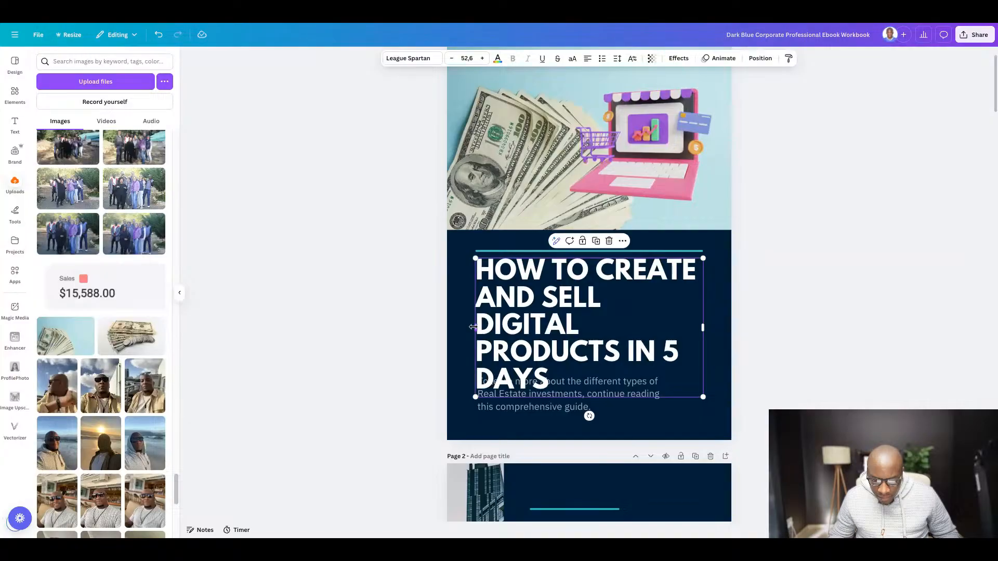
- Widen the cover title's text box on both sides and reduce its font size to 48,6
left_click_drag(473, 327, 456, 313)
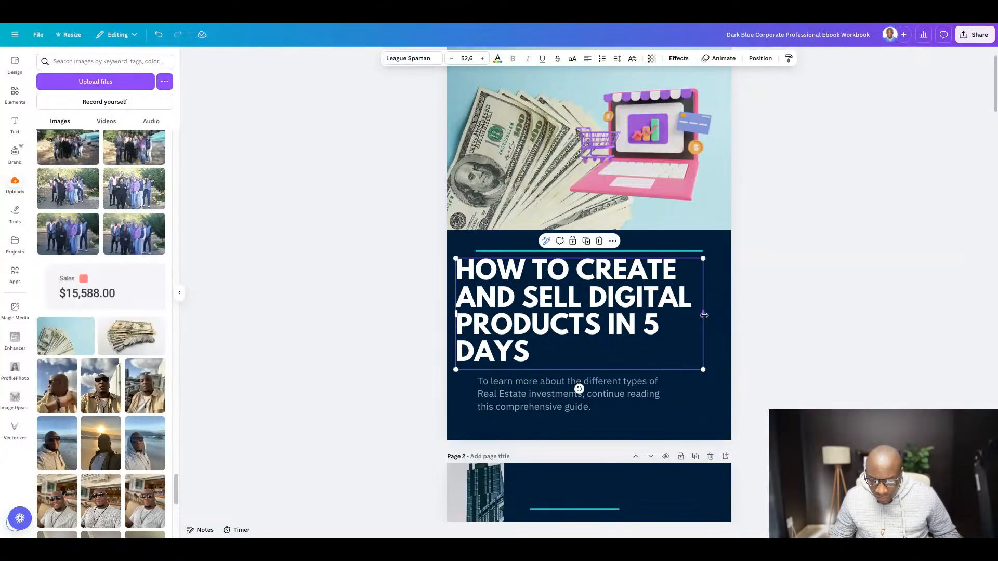
mouse_move(705, 315)
left_mouse_down()
mouse_move(721, 315)
mouse_move(705, 316)
left_mouse_up()
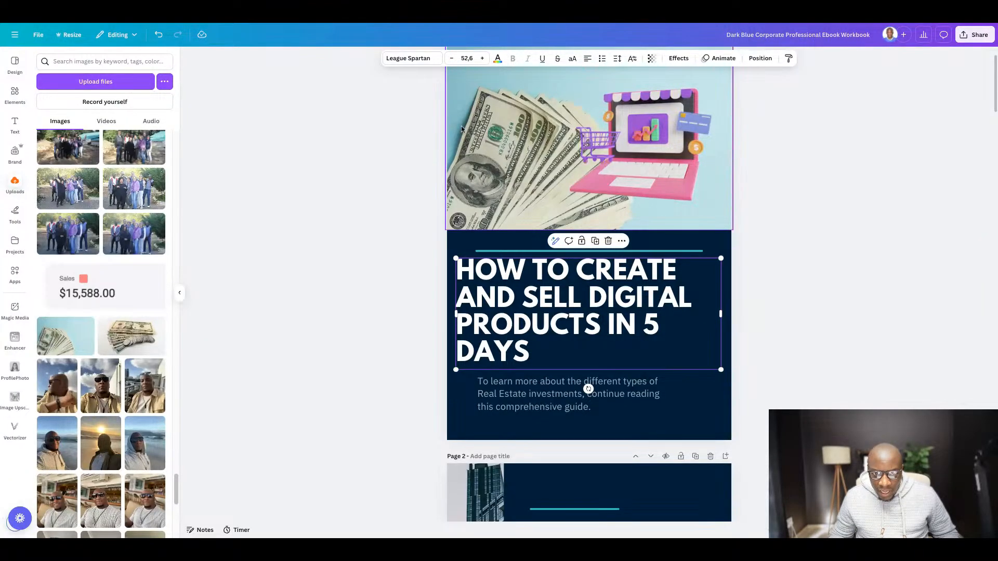
left_click(451, 59)
left_click(452, 59)
left_click(452, 58)
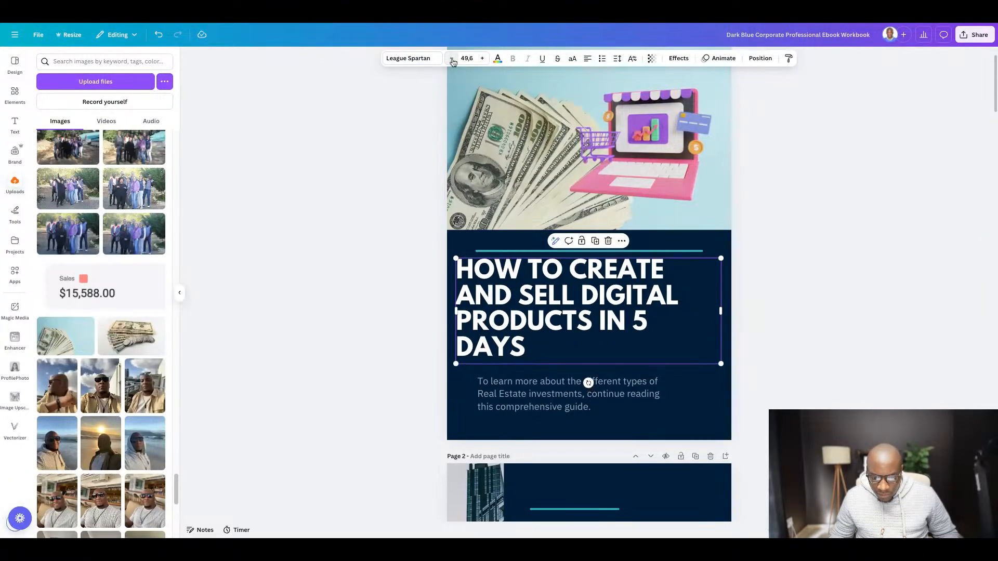
left_click(452, 59)
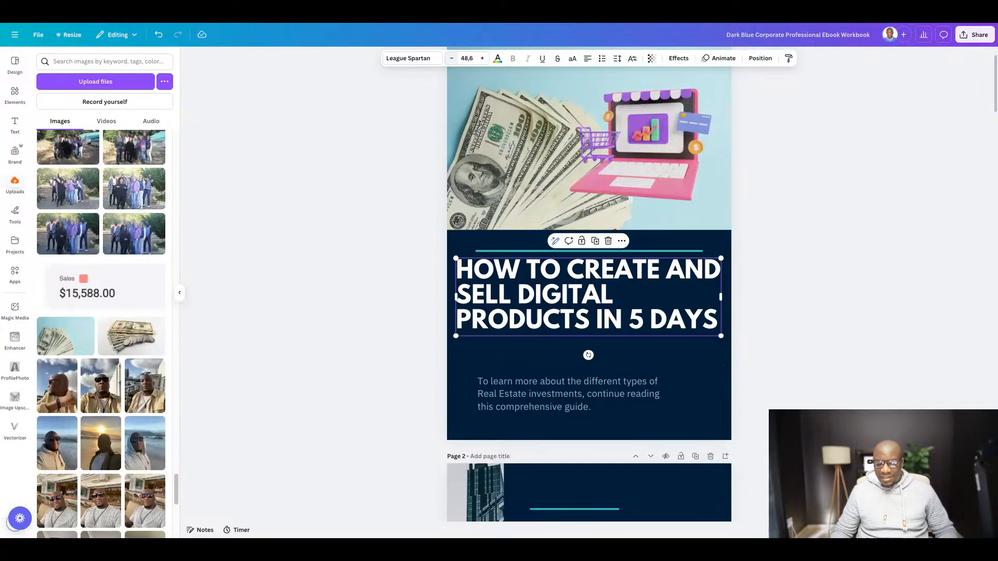
- Try a line break before "AND" in the cover title, and remove it again
left_click(671, 280)
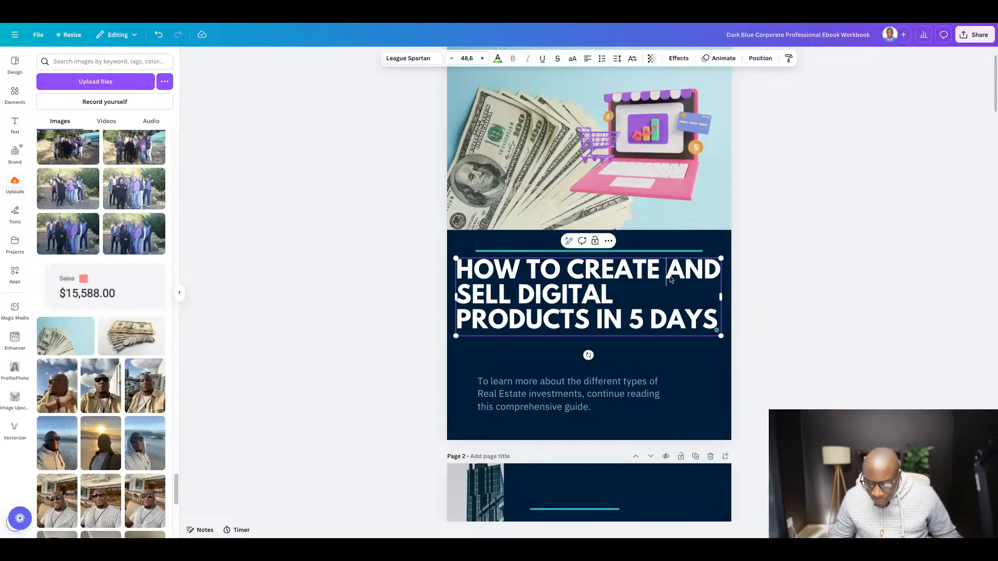
key("Return")
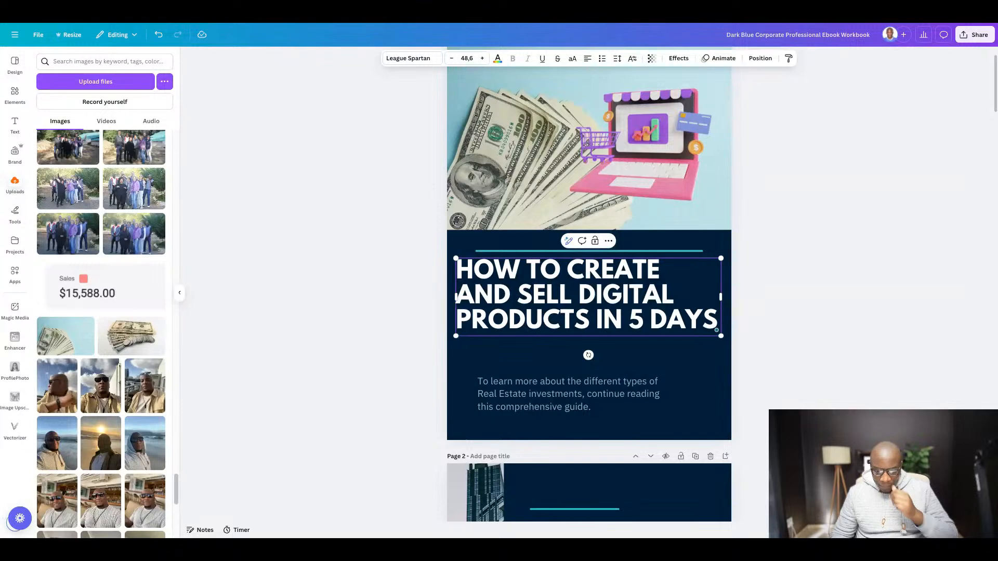
key("BackSpace")
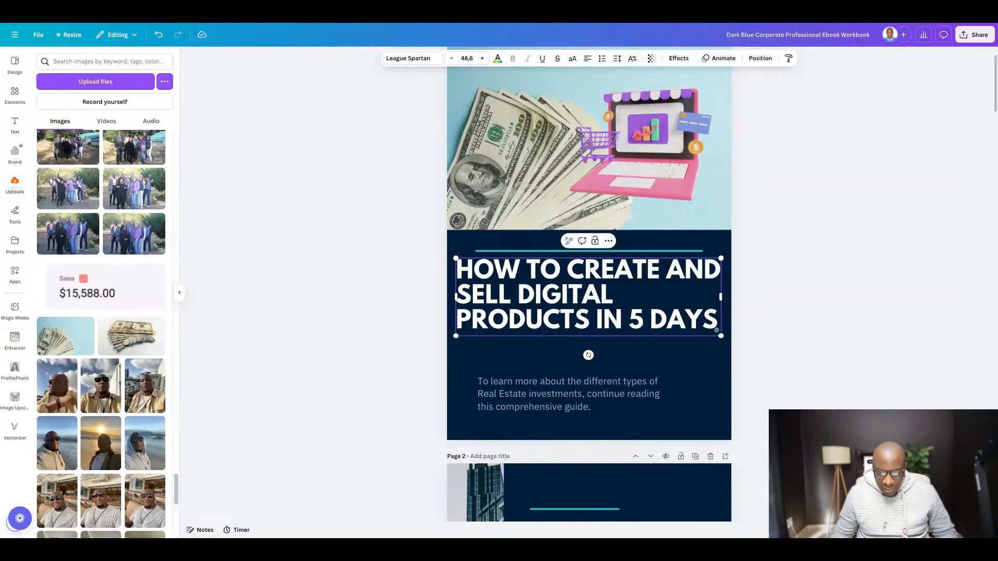
- Narrow the cover title's text box from its right edge and shift the title slightly to the right
left_click_drag(721, 297, 674, 322)
left_click(856, 316)
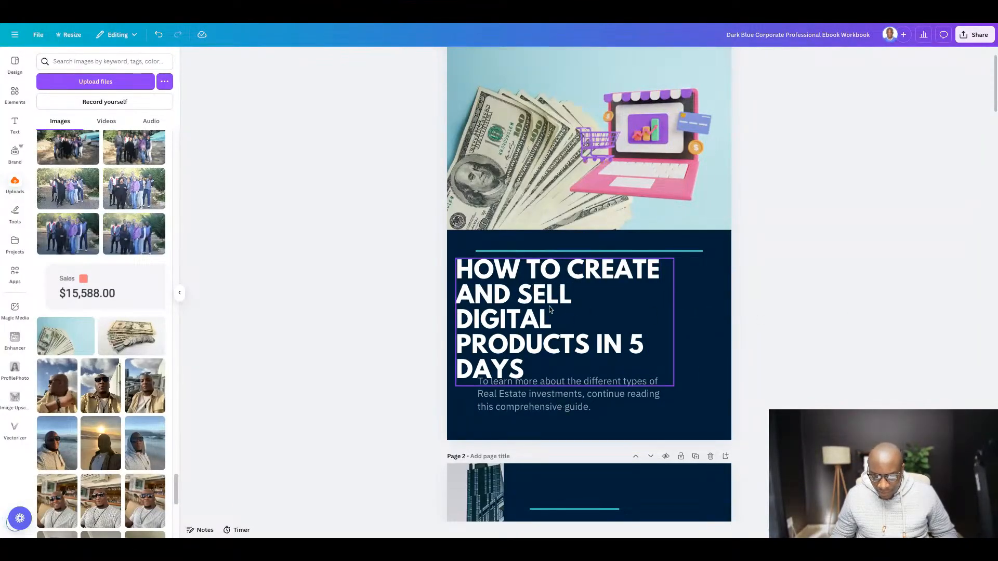
left_click_drag(489, 298, 502, 298)
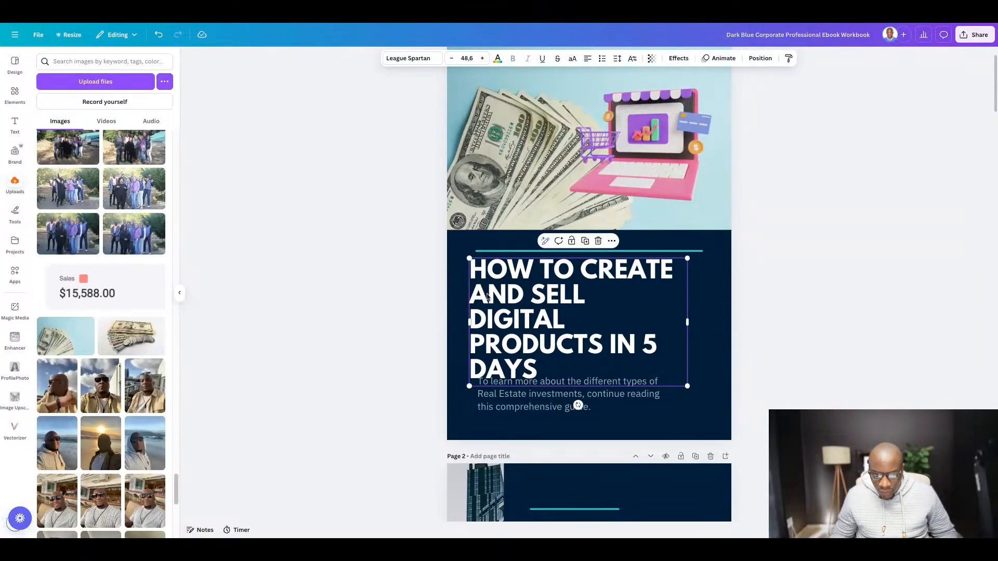
- Reduce the cover title's font size to 44,6 and align its left edge with the start of the line above
left_click(452, 59)
left_click(452, 59)
left_click(452, 60)
left_click(452, 64)
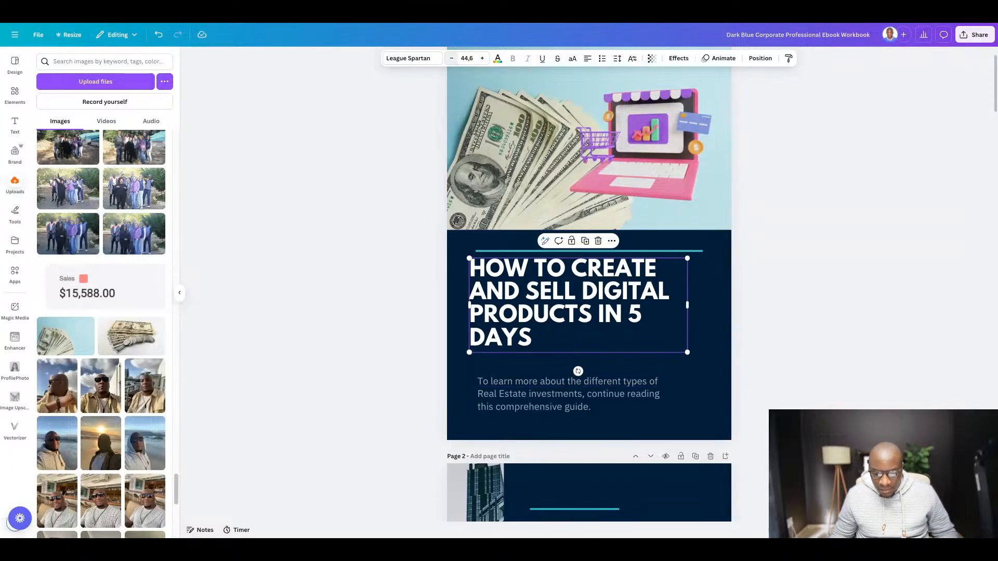
left_click(845, 337)
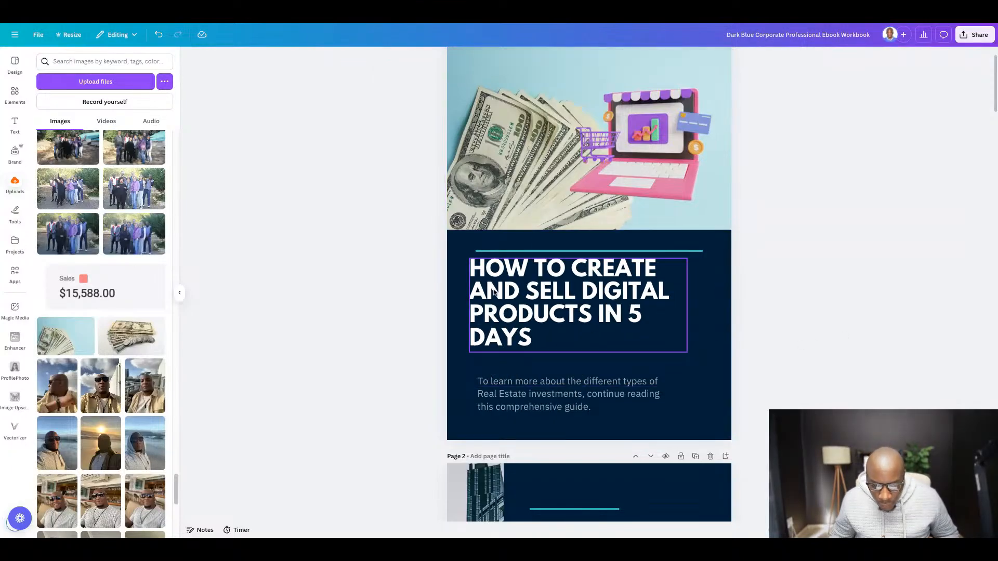
left_click_drag(493, 292, 491, 293)
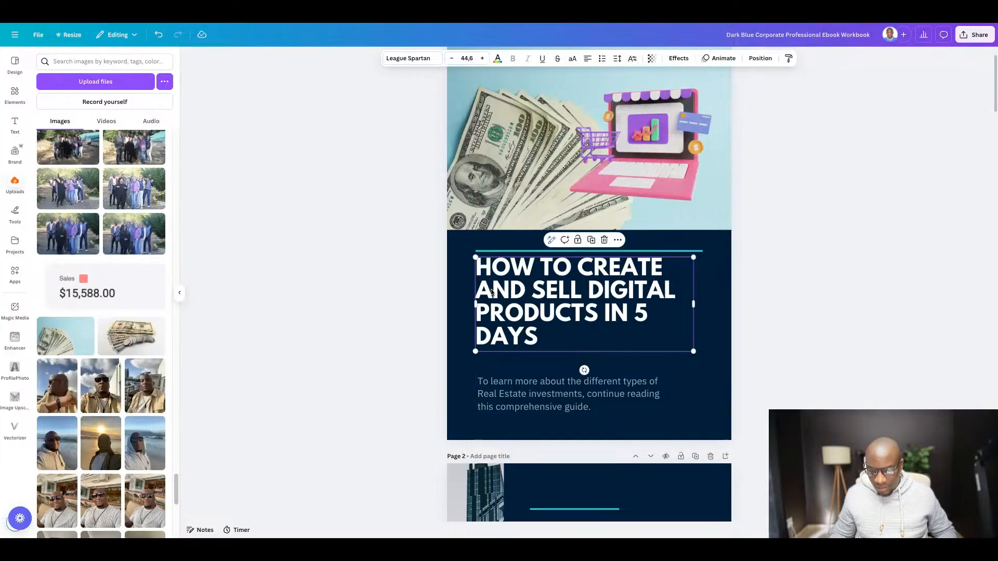
left_click(799, 301)
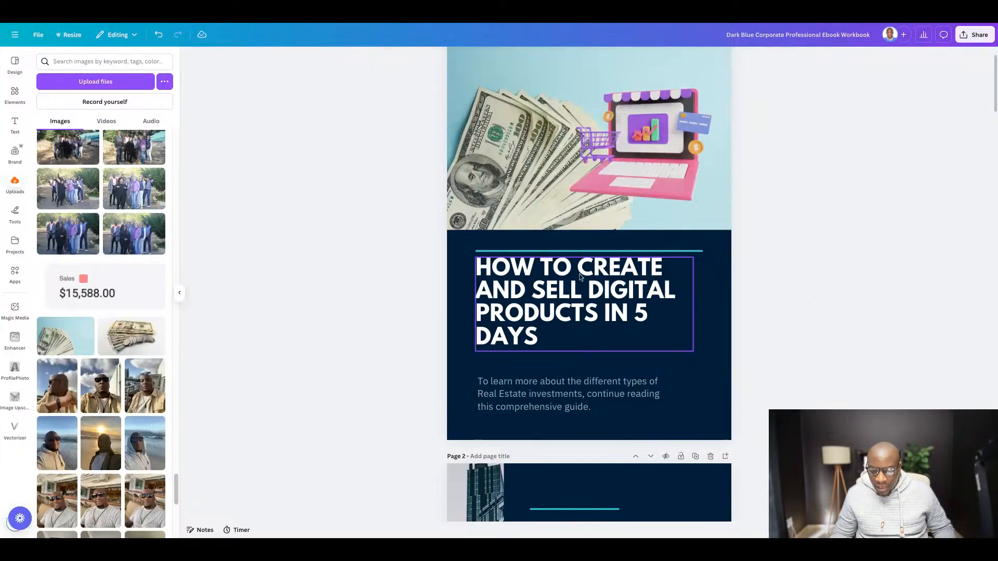
- Color the words "CREATE AND SELL DIGITAL PRODUCTS" in the cover title yellow
left_click(573, 267)
double_click(578, 267)
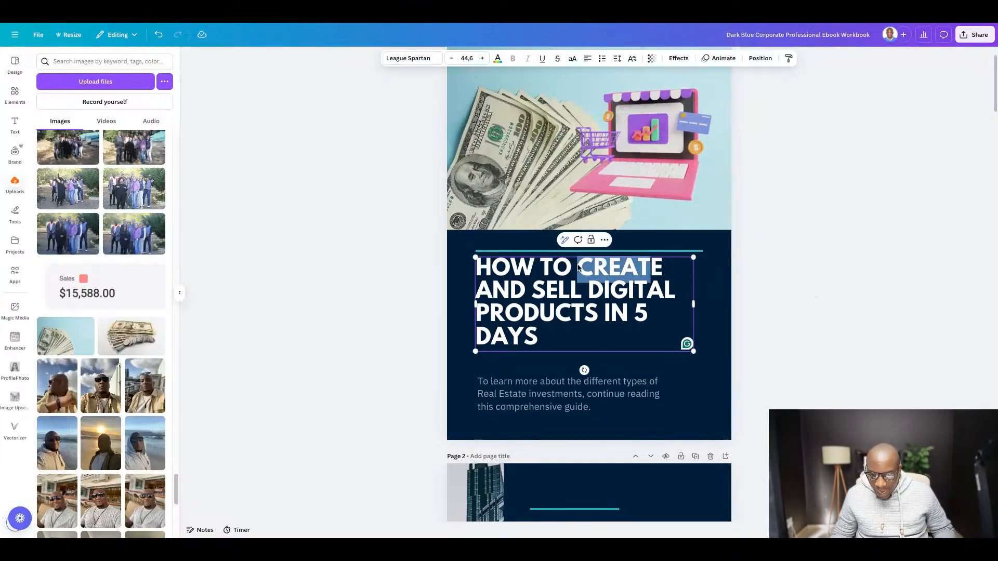
left_click_drag(650, 267, 599, 315)
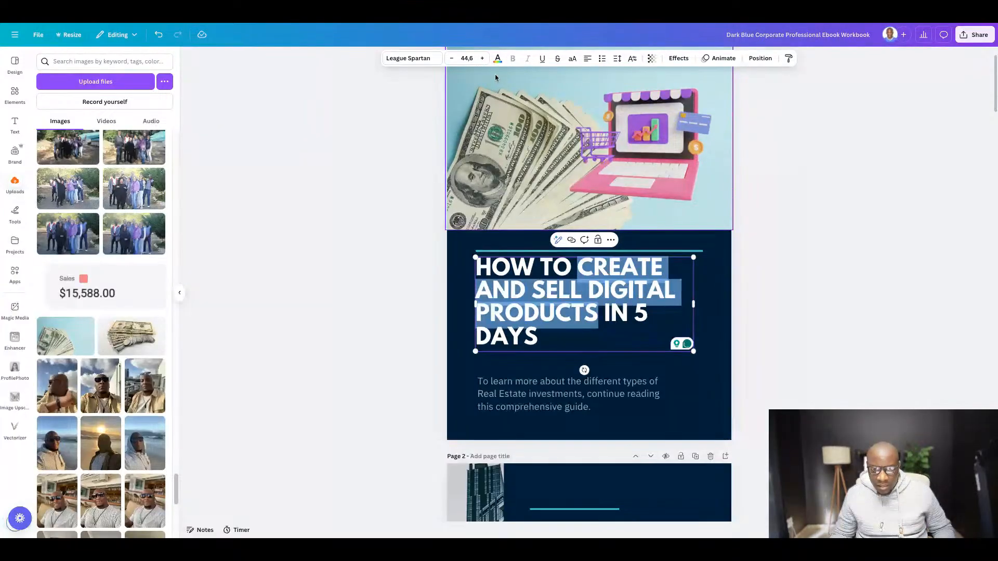
left_click(497, 58)
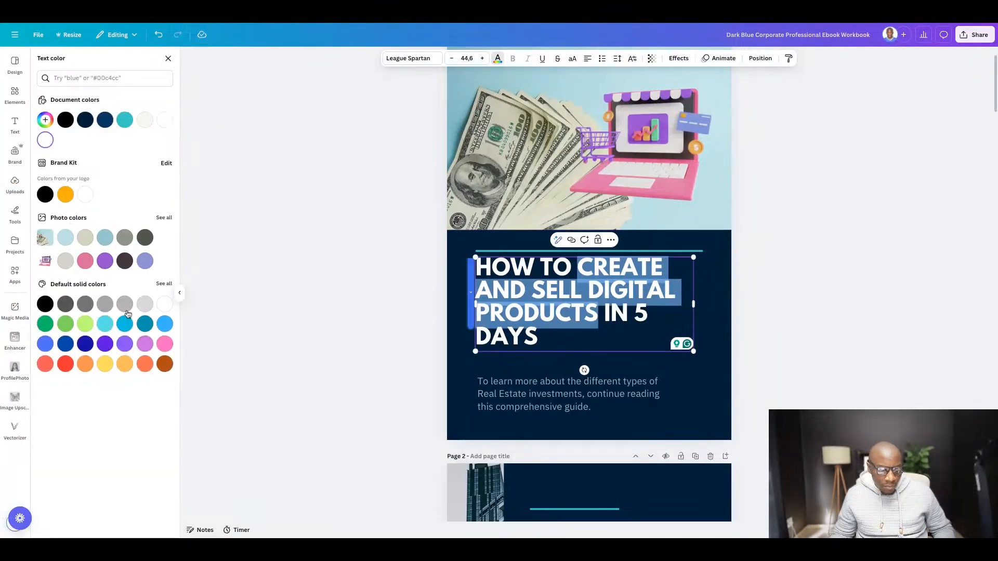
left_click(105, 364)
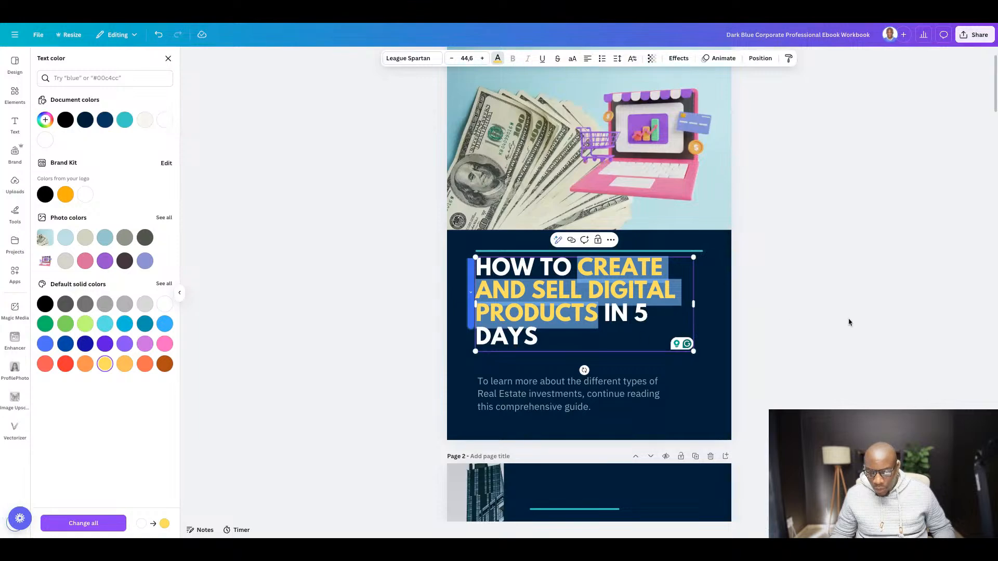
key("Escape")
left_click(898, 326)
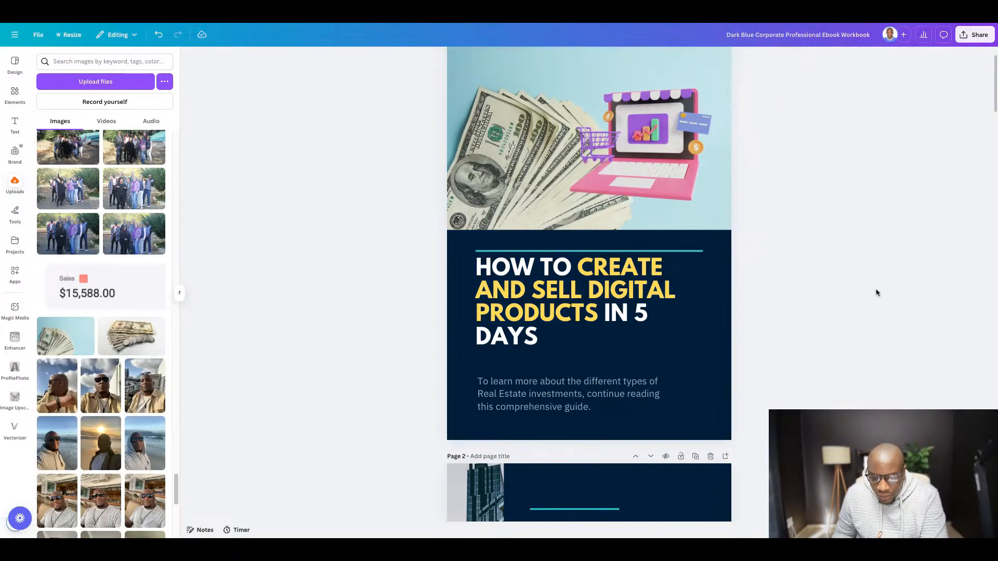
- Change the teal line above the cover title to white
left_click(671, 252)
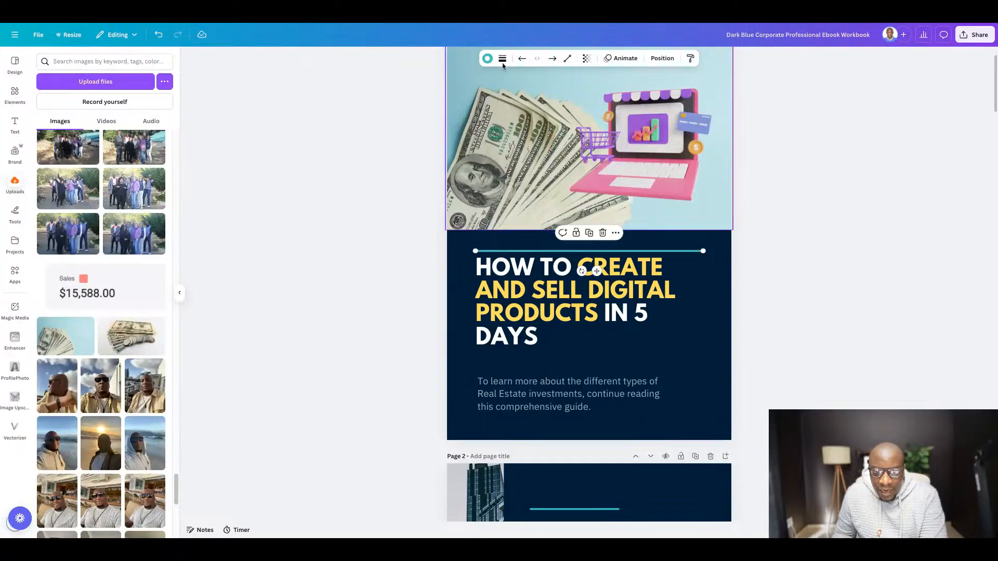
left_click(487, 58)
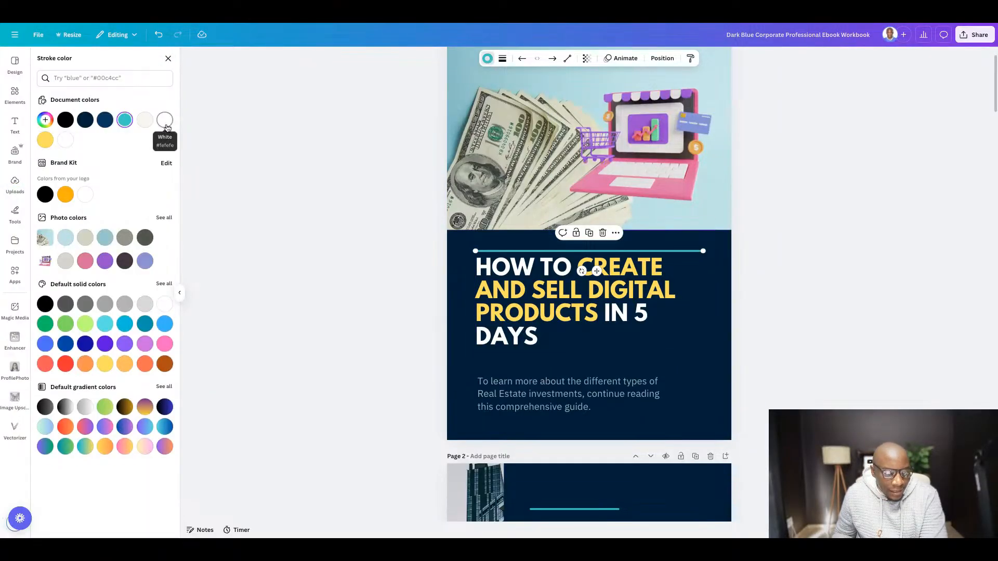
left_click(63, 141)
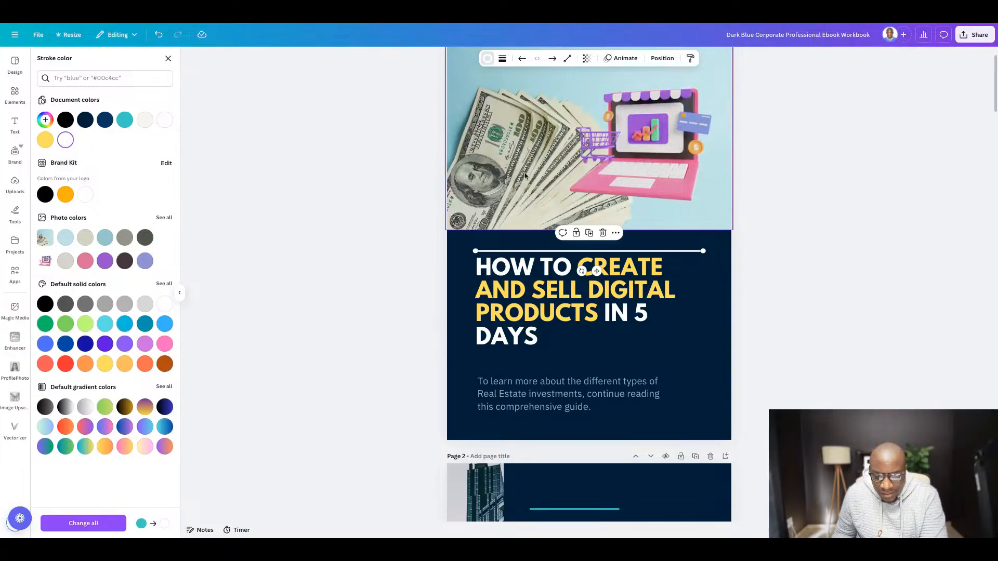
left_click(870, 240)
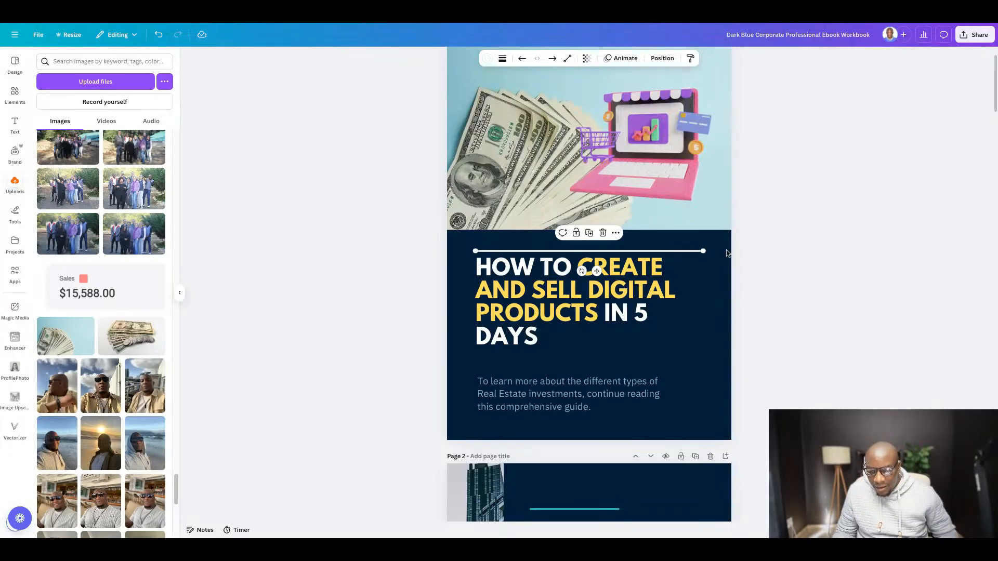
left_click(839, 267)
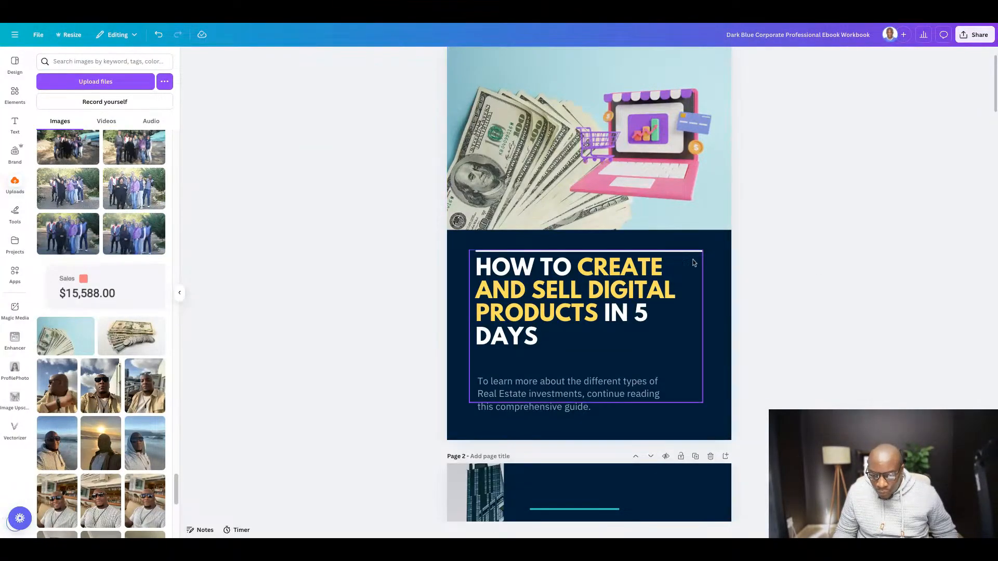
- Duplicate the white line and place the copy directly below the cover title, starting at the title's left edge
left_click(683, 252)
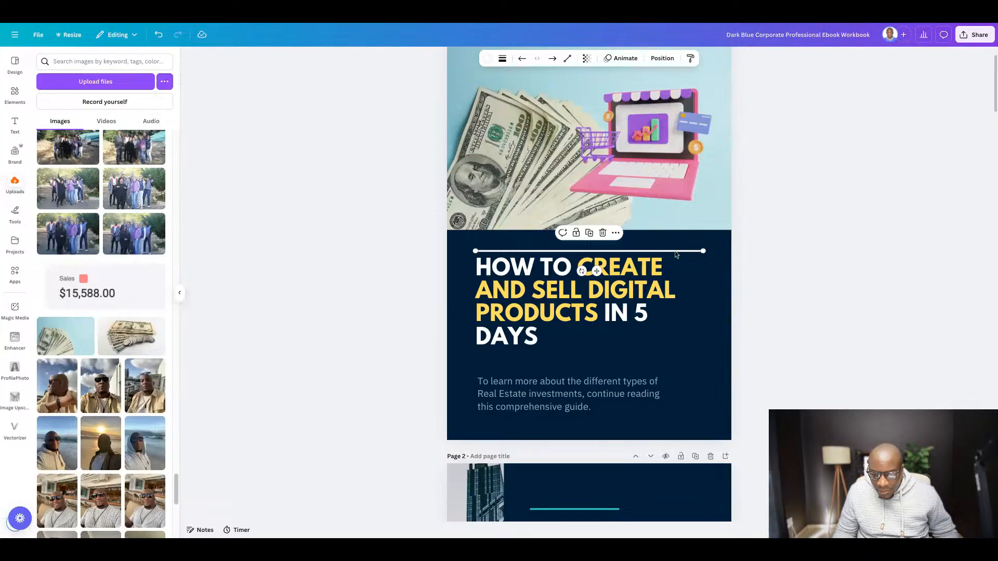
right_click(676, 254)
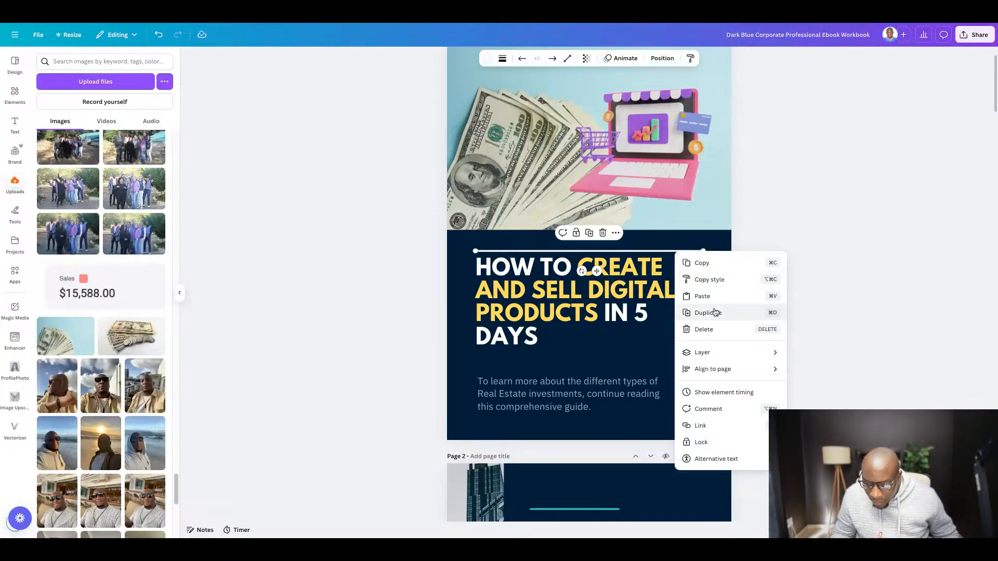
left_click(715, 312)
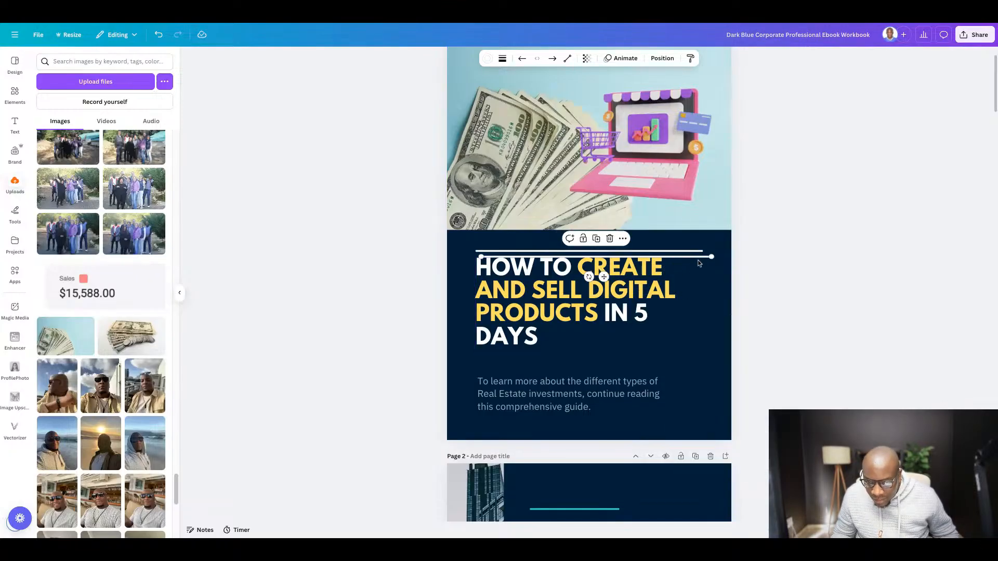
left_click_drag(702, 258, 696, 352)
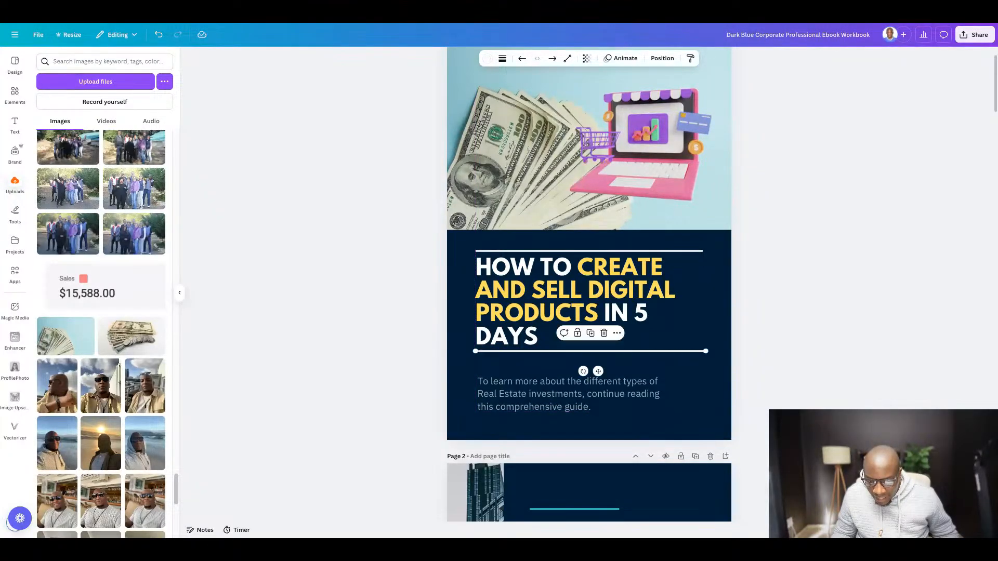
left_click(828, 305)
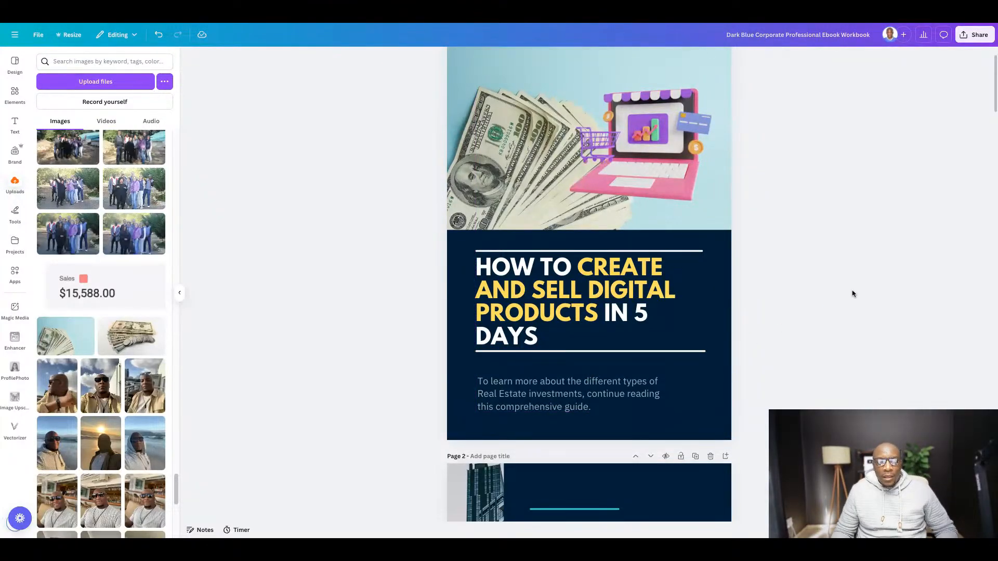
- Switch to the Google Docs guide, copy the subtitle "Even If You're Starting From Scratch Without an Audience or Website", and return to Canva
left_click(282, 20)
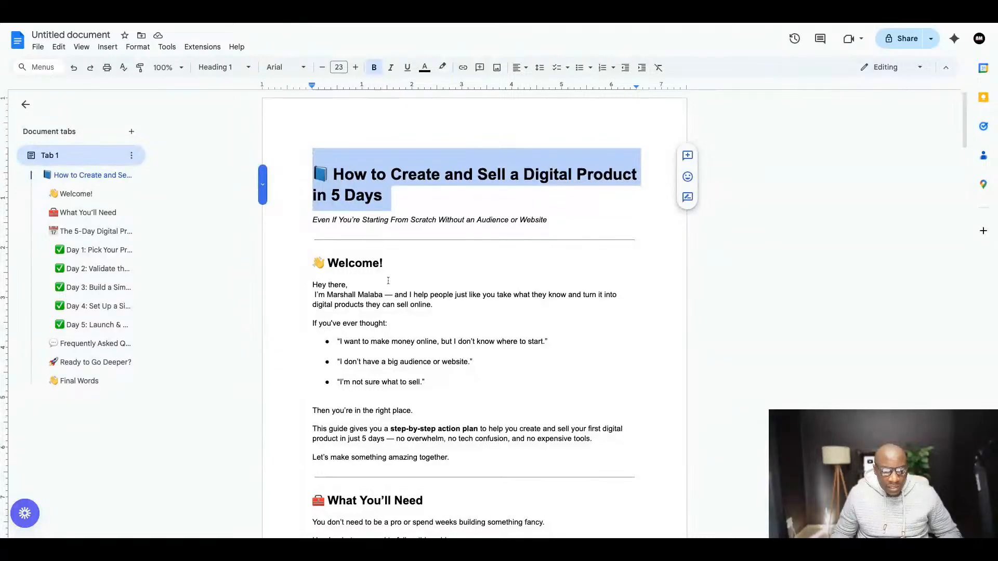
left_click_drag(314, 223, 529, 222)
right_click(529, 222)
left_click(561, 250)
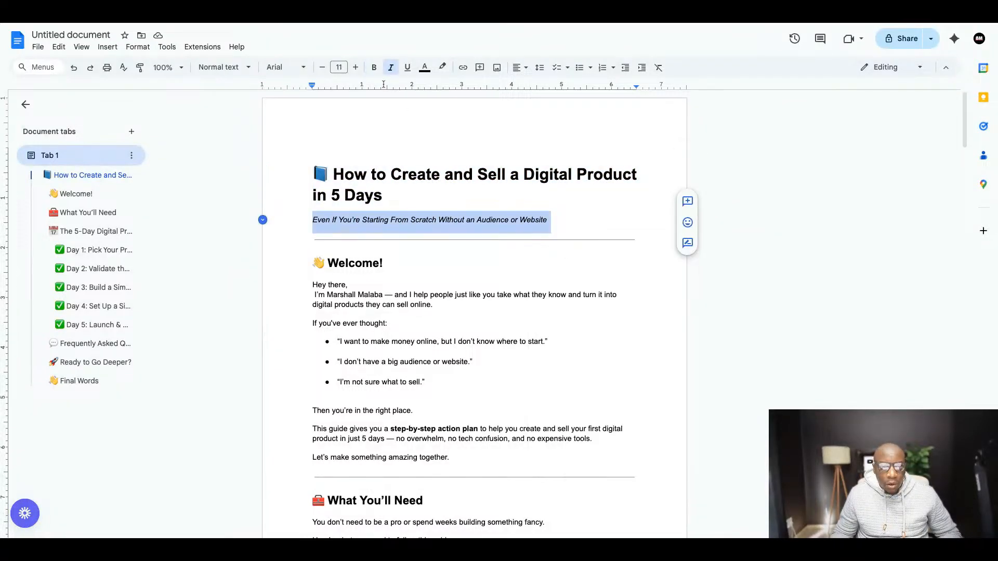
left_click(335, 24)
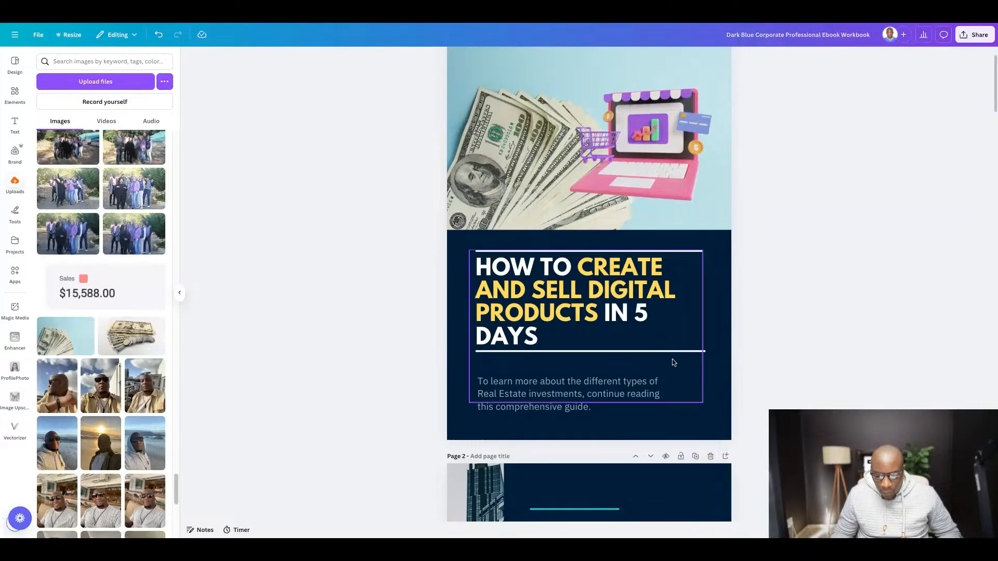
- Try to color the placeholder paragraph below the cover title white (#ffffff)
double_click(602, 387)
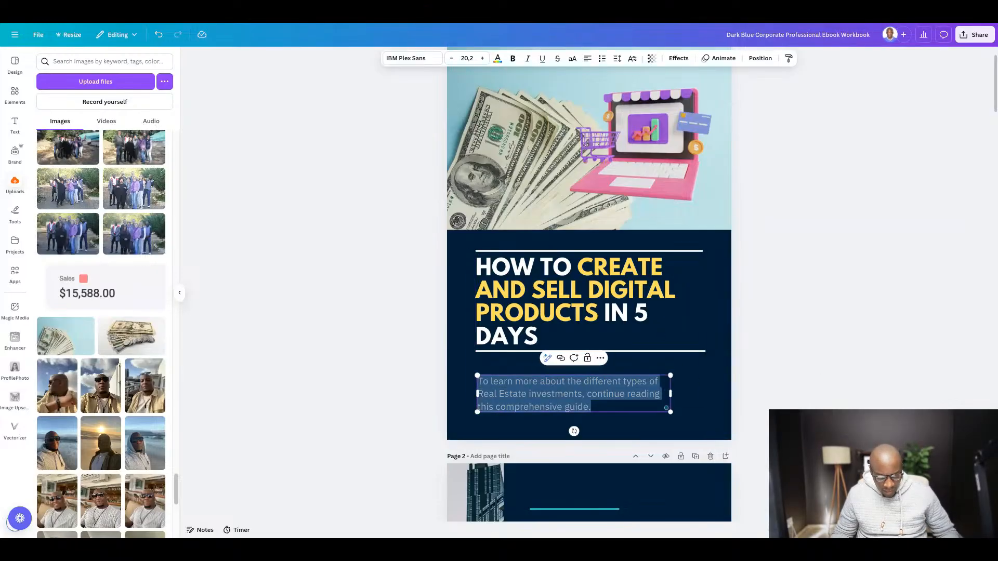
left_click(497, 59)
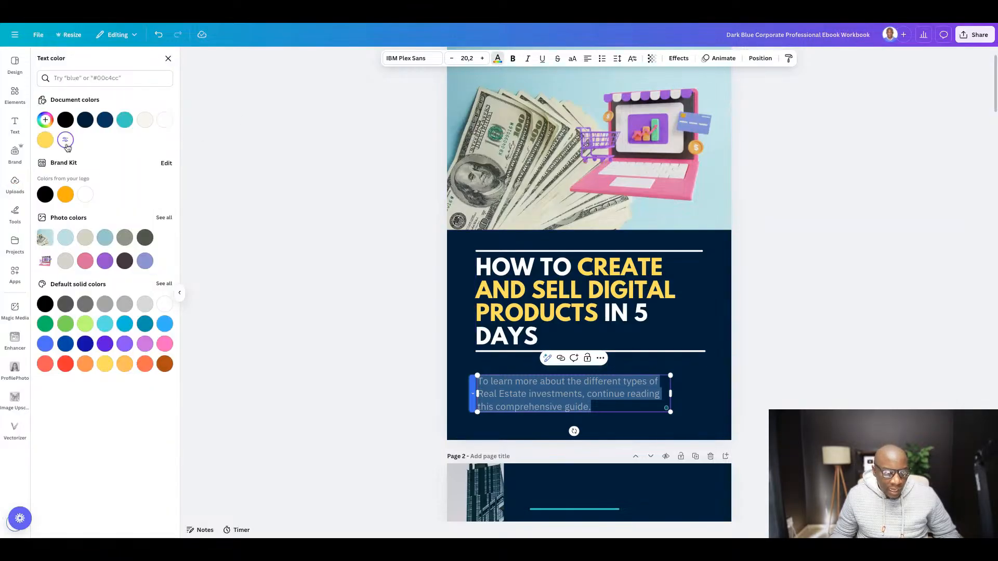
left_click(85, 195)
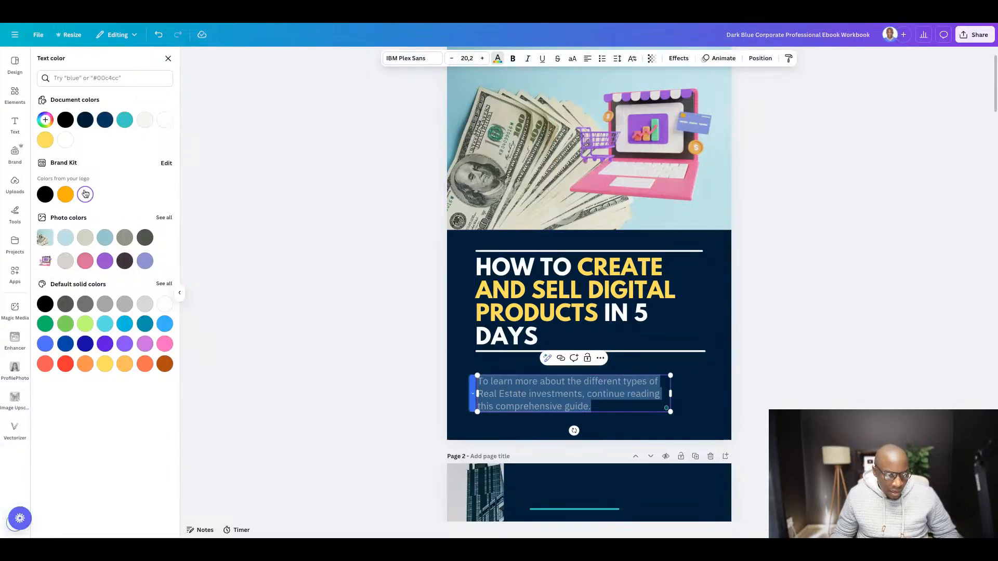
left_click(900, 348)
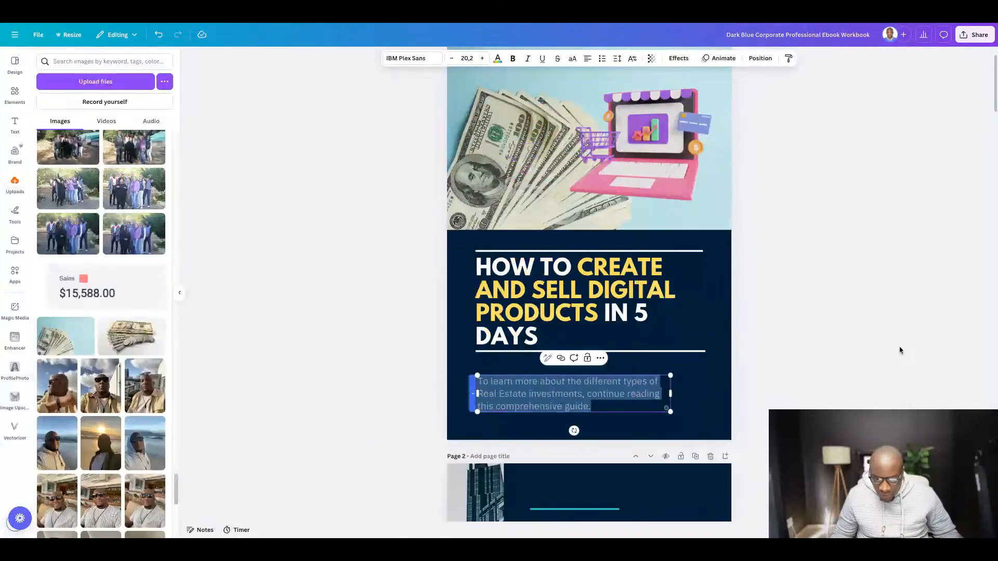
left_click(898, 373)
- Delete the placeholder paragraph below the cover title and put a new subheading text box in its place
left_click(596, 386)
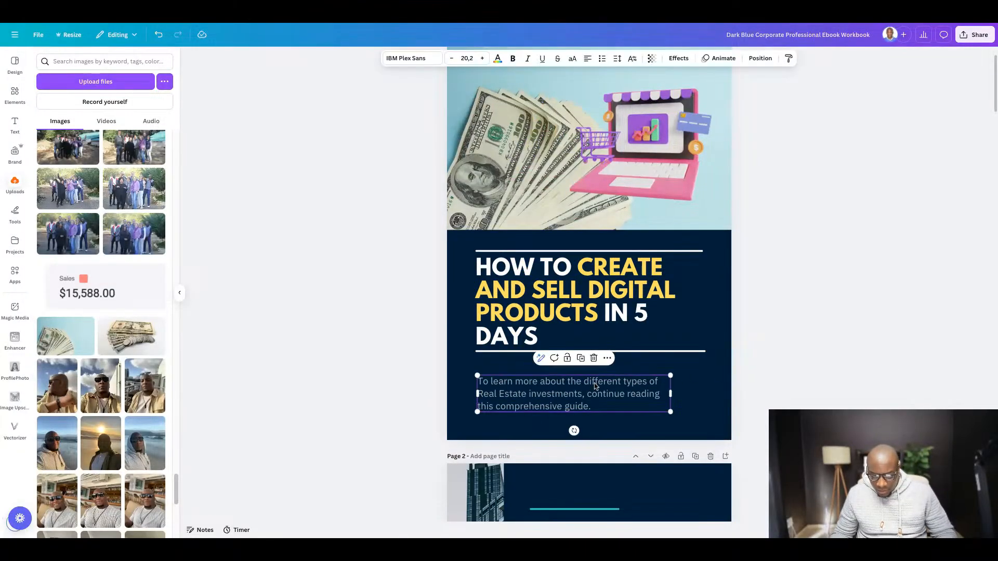
key("Delete")
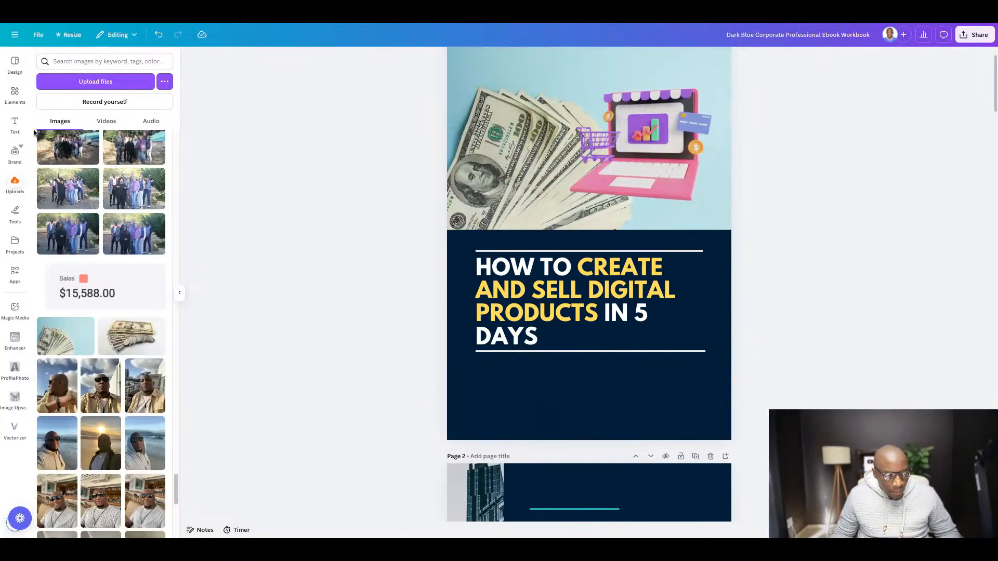
left_click(15, 125)
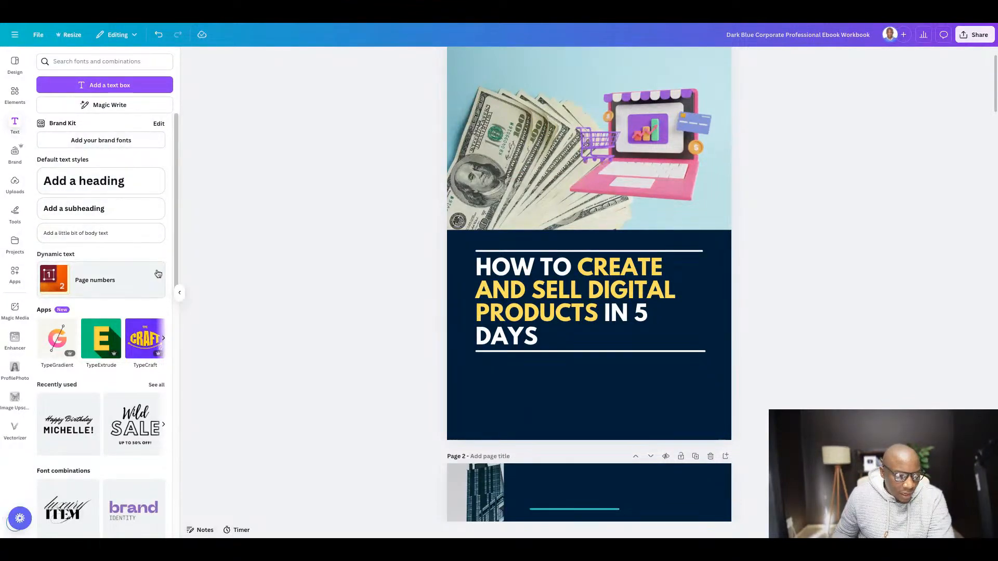
left_click(83, 209)
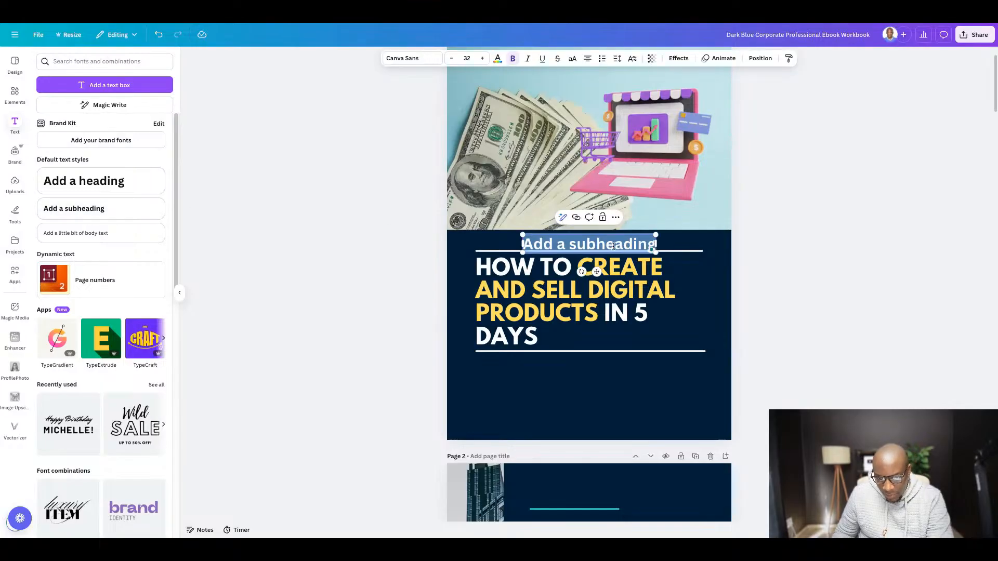
left_click(837, 257)
left_click_drag(590, 250, 587, 384)
- Replace the subheading text with the copied "Even If You're Starting From Scratch Without an Audience or Website" and remove the trailing empty line
double_click(587, 379)
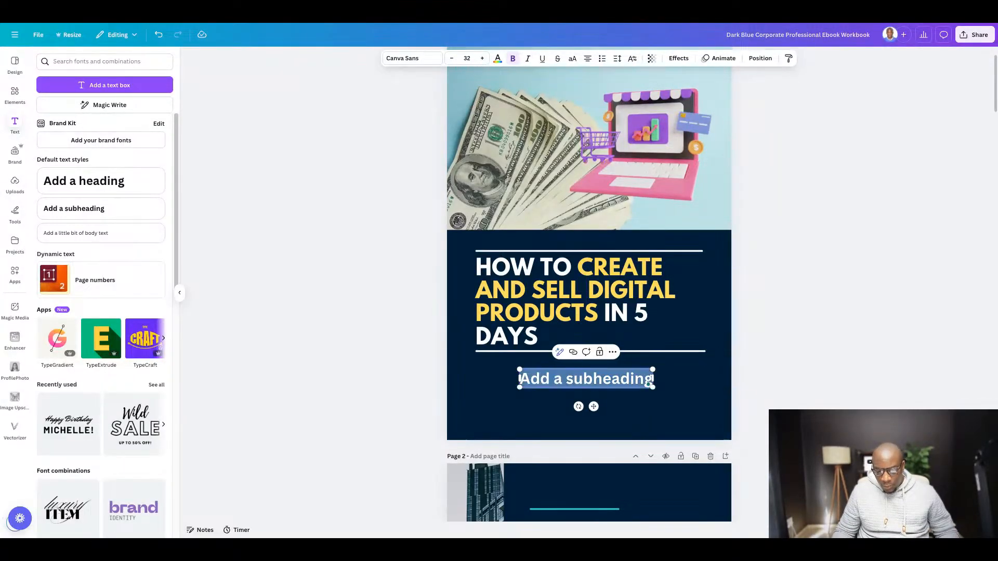
key("ctrl+v")
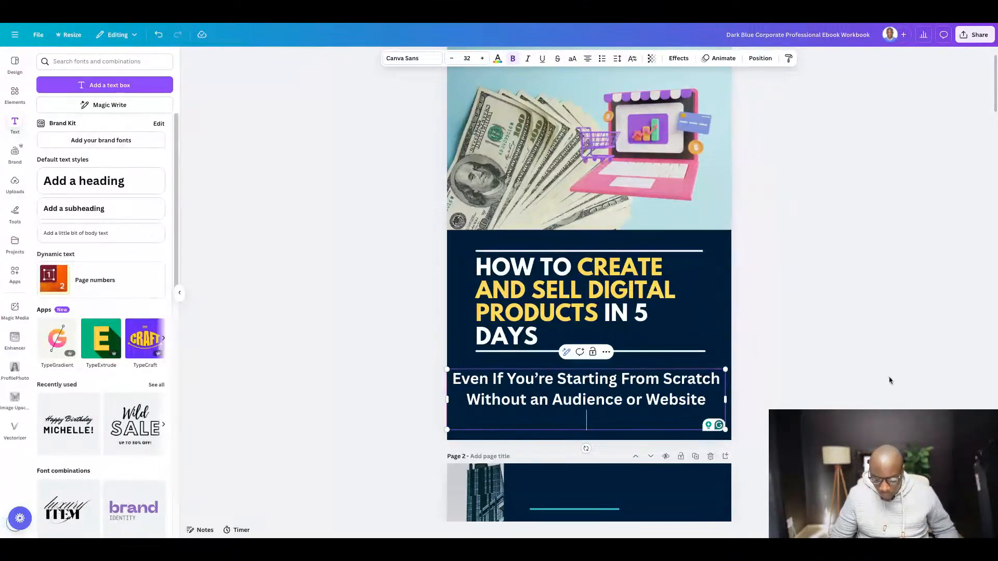
key("BackSpace")
left_click(910, 348)
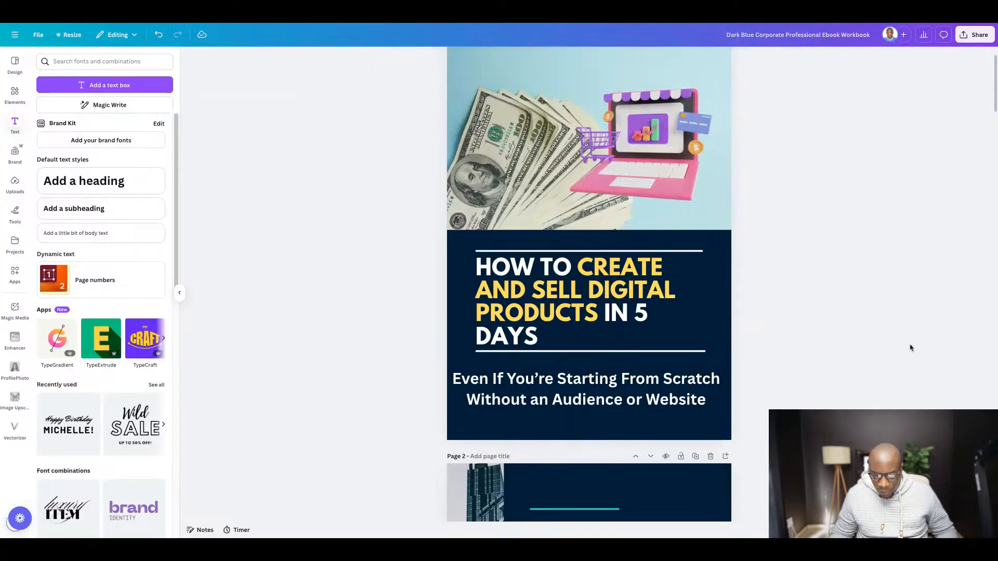
- Fit the subtitle box under the lower white line, flush with the title's left edge and as wide as the line, and left-align its text
left_click_drag(494, 394, 523, 386)
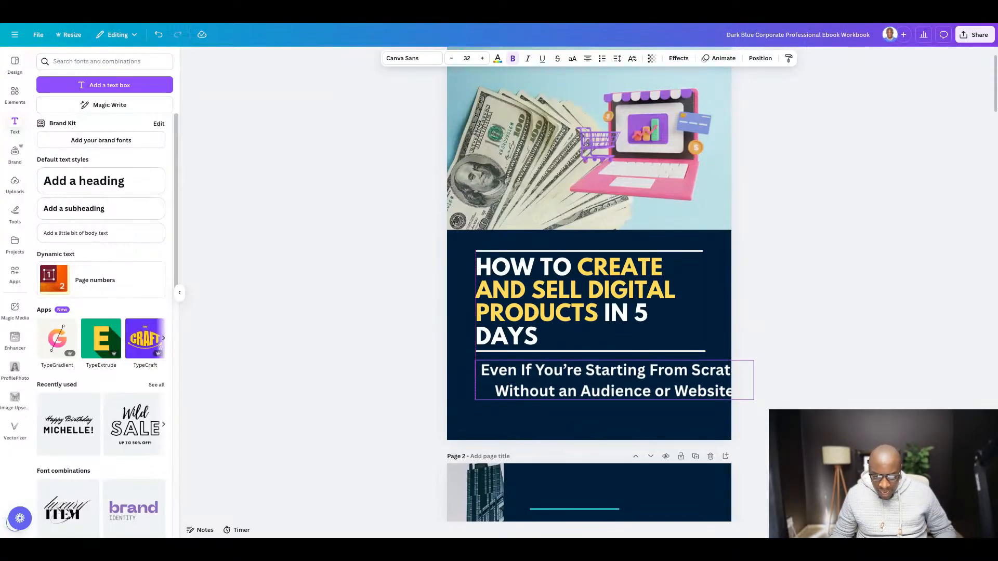
left_click_drag(753, 381, 706, 391)
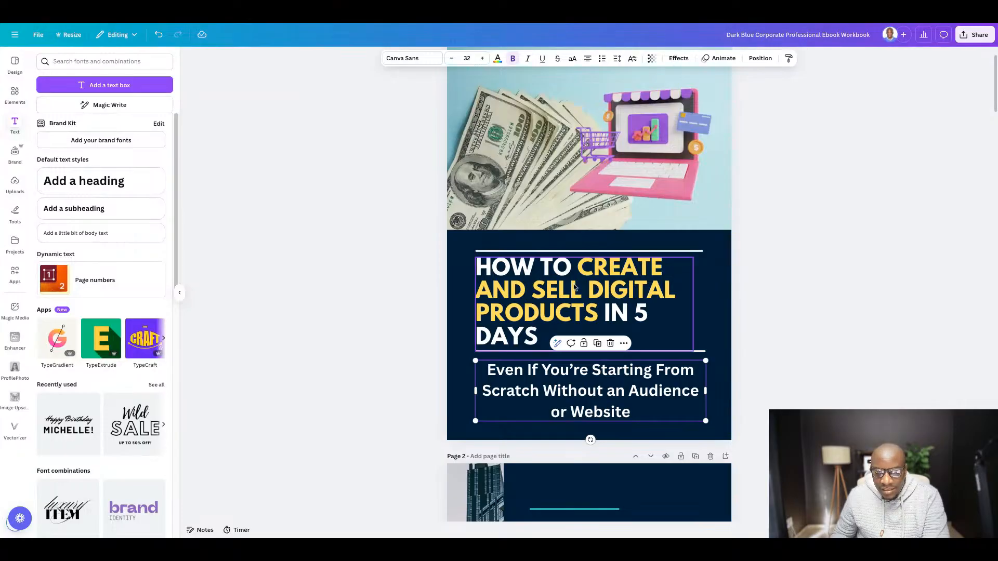
left_click(588, 60)
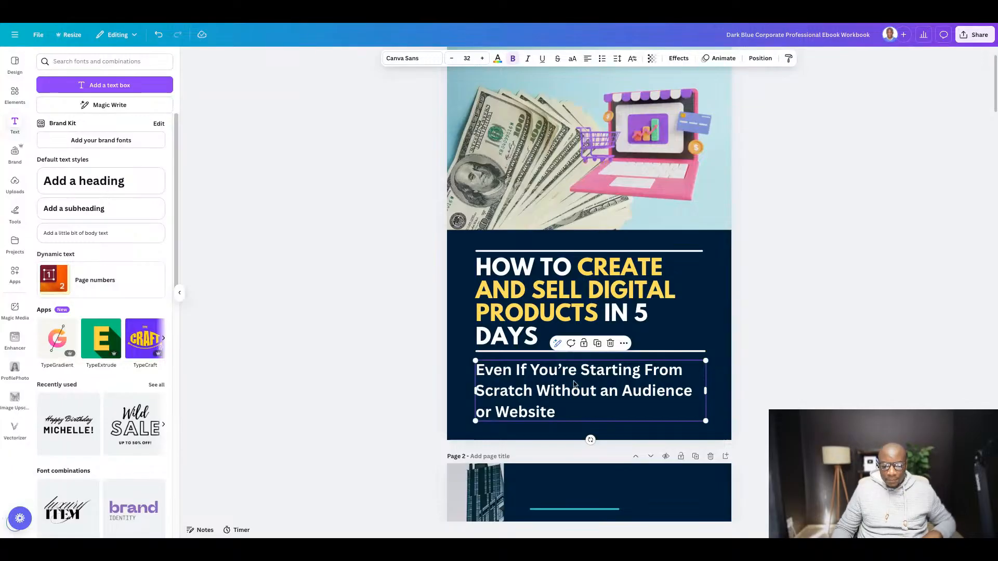
- Set the cover subtitle's font size to 24 and its font to Glacial Indifference
left_click(452, 63)
left_click(452, 63)
left_click(452, 63)
left_click(452, 63)
left_click(453, 63)
left_click(452, 63)
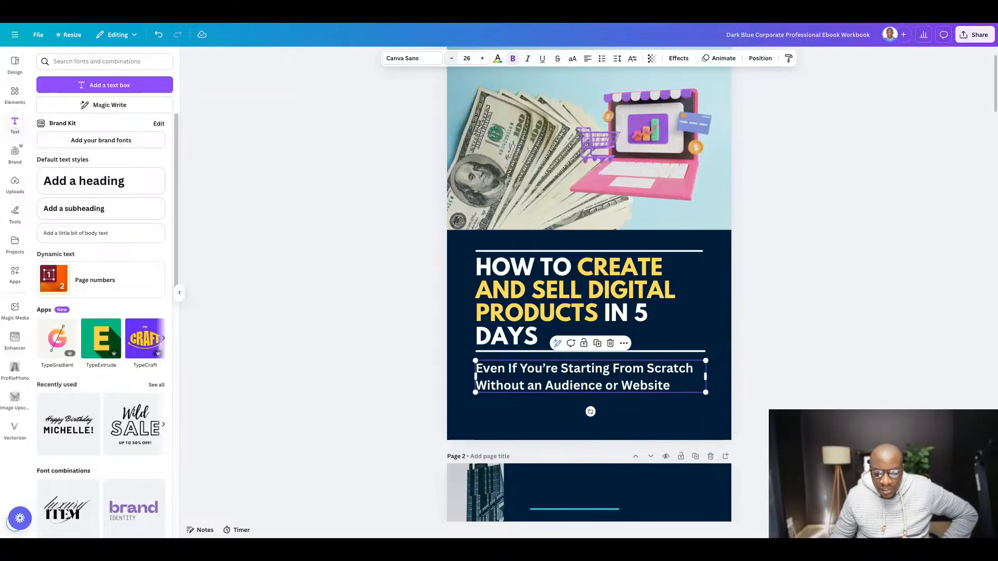
left_click(452, 63)
left_click(452, 59)
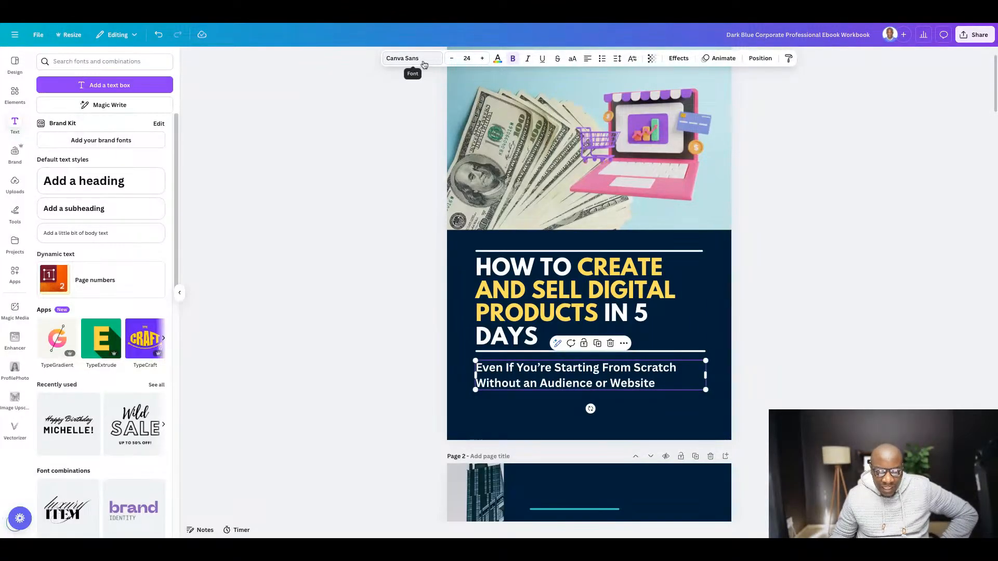
left_click(423, 59)
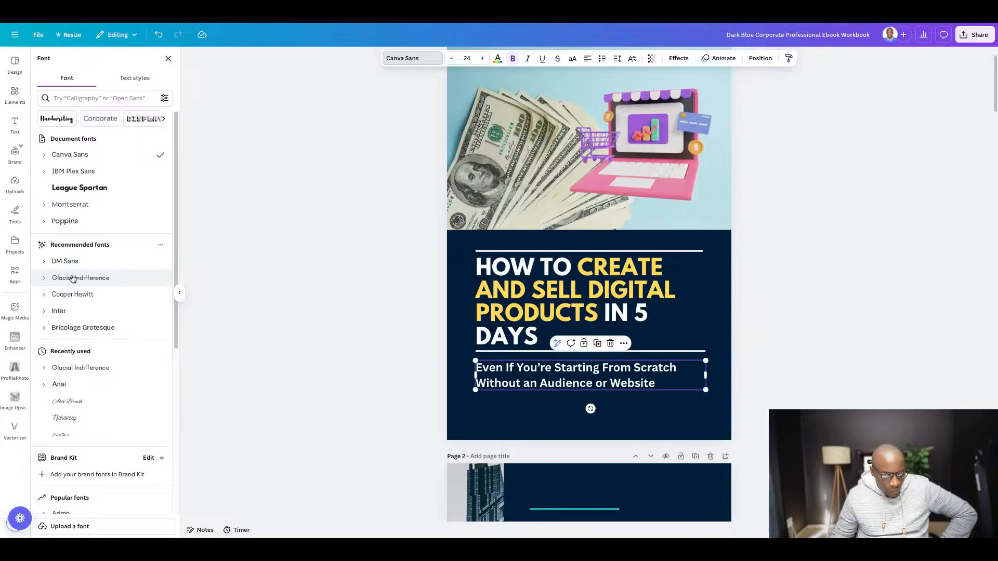
left_click(73, 278)
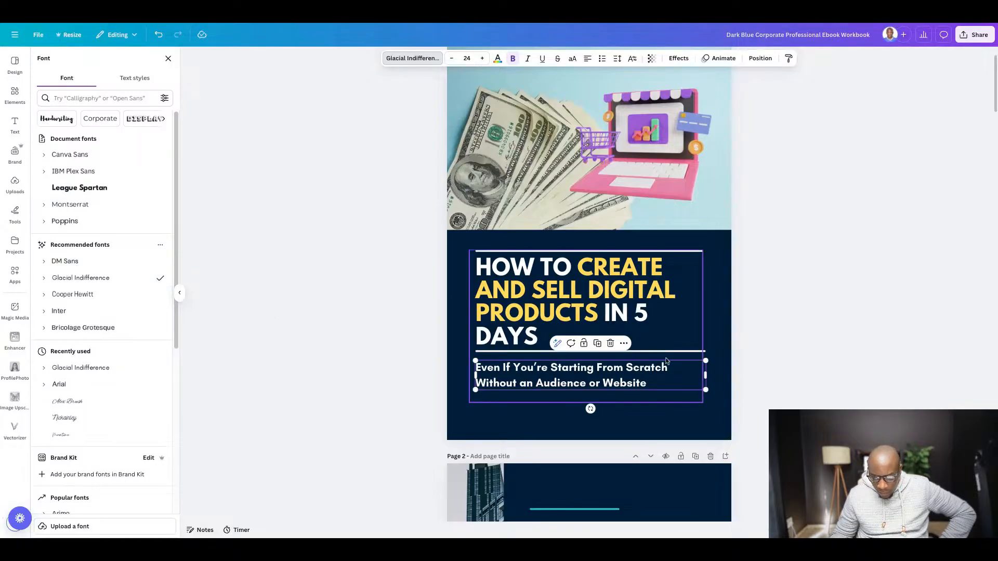
left_click(900, 352)
left_click(870, 326)
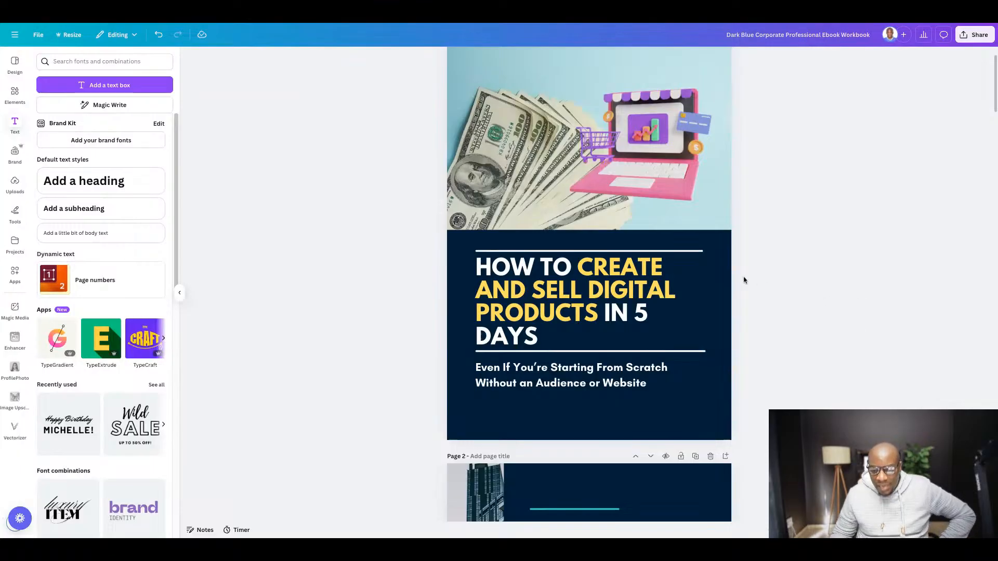
- Move the white line above the cover title slightly up and the line below the title slightly down
left_click(684, 256)
left_click_drag(684, 256, 684, 252)
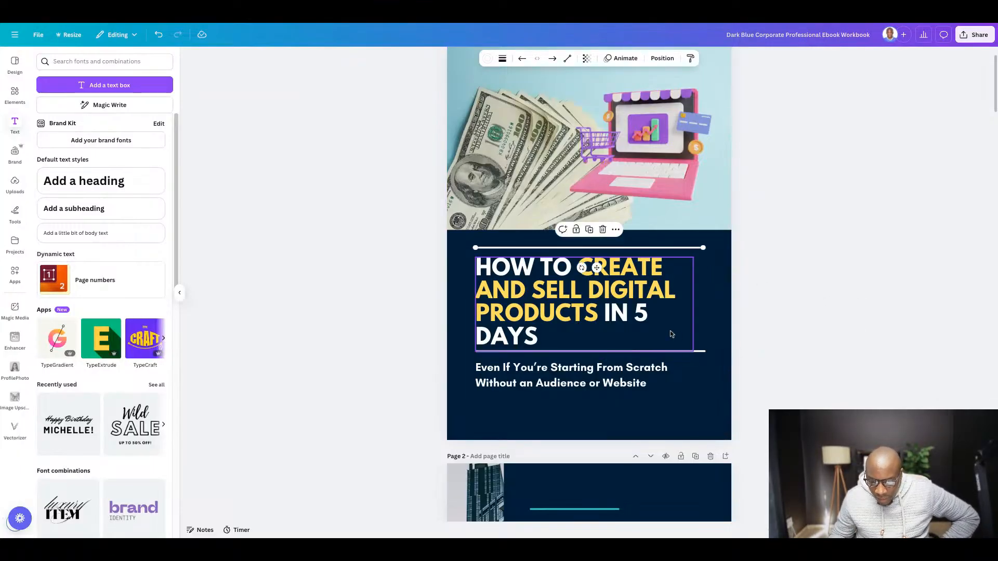
left_click(690, 358)
key("Down")
key("Down")
key("Down")
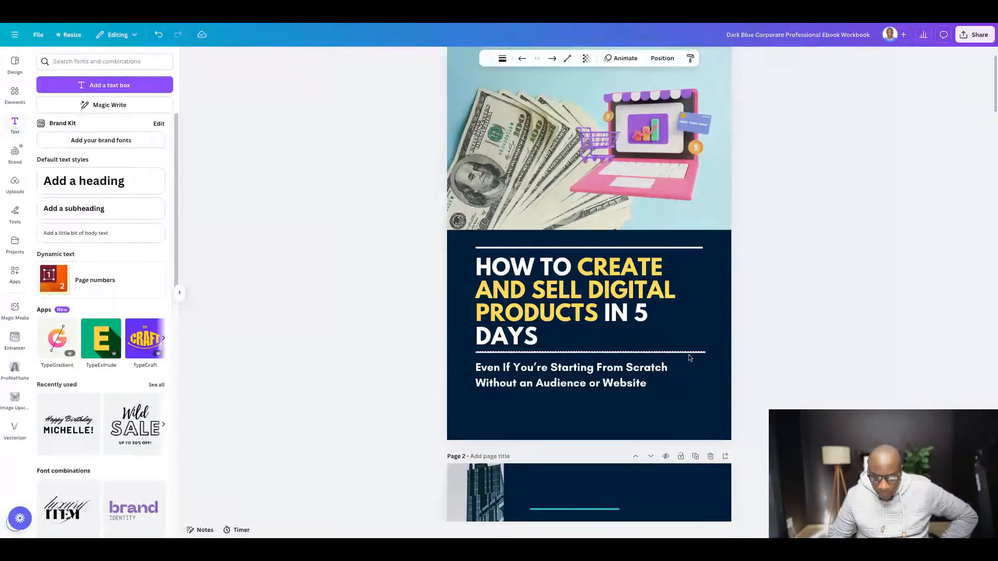
left_click(815, 314)
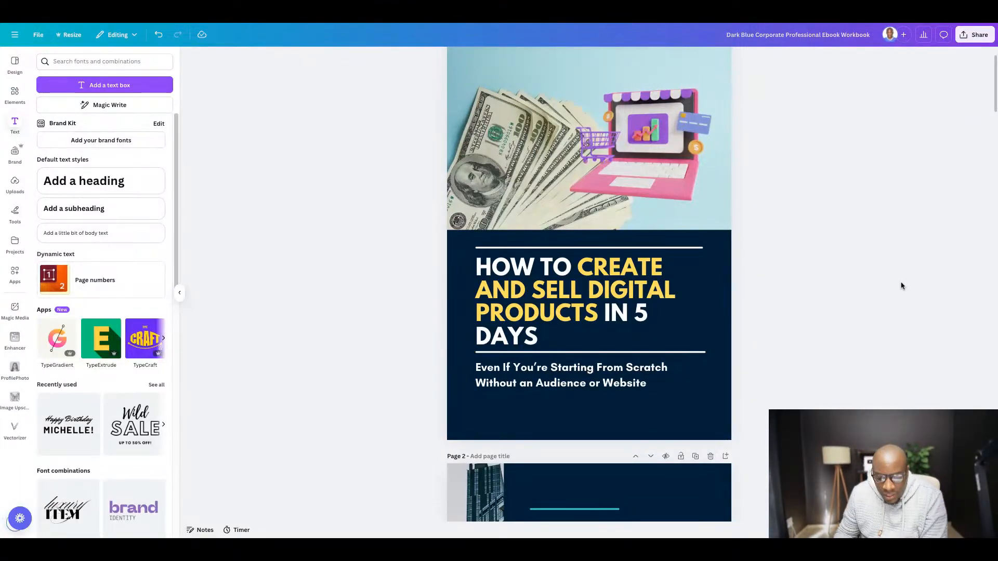
- Change the cover page's background color to black and delete the dark blue rounded shape behind the title
scroll(486, 304, "up", 1)
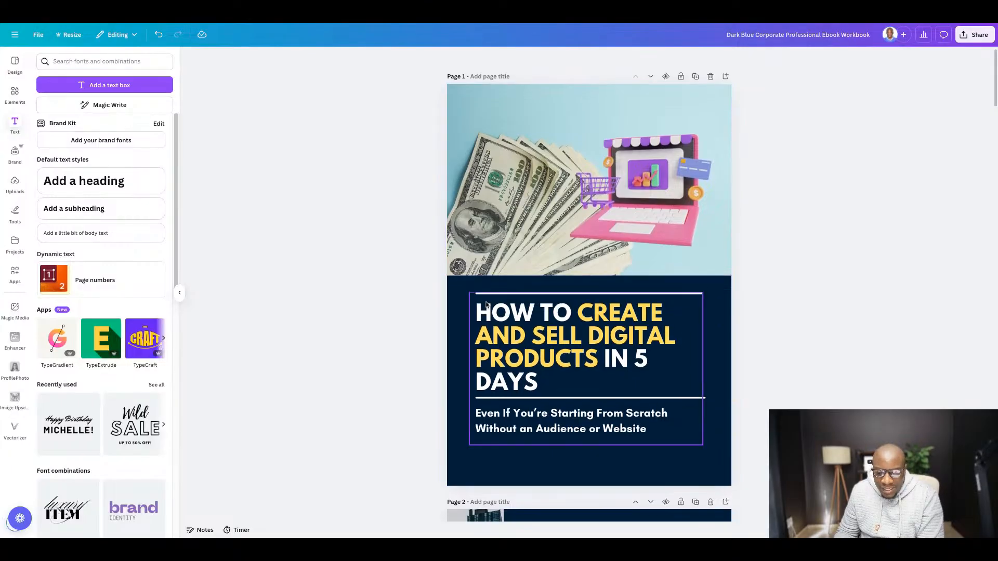
scroll(486, 304, "down", 3)
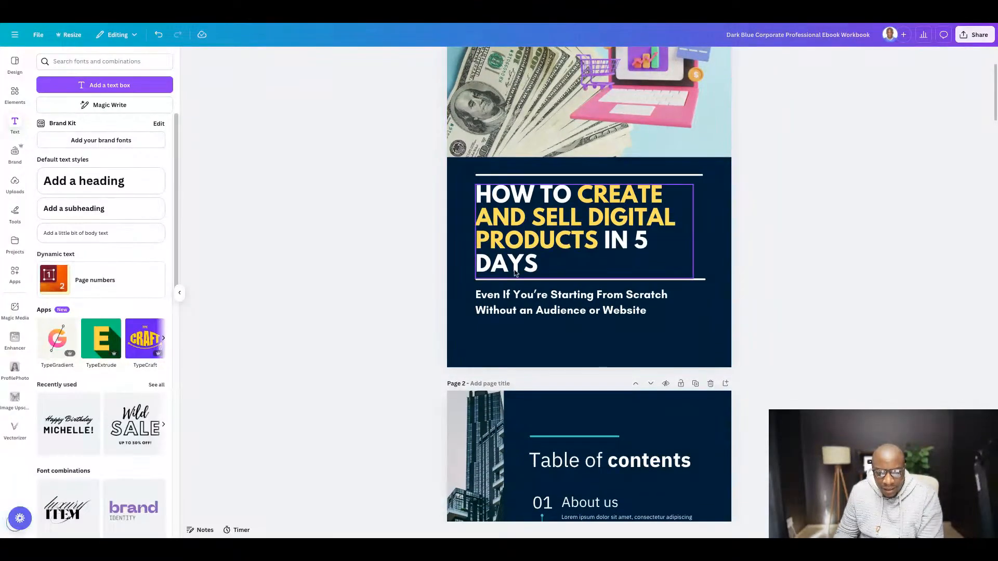
scroll(515, 273, "up", 1)
left_click(454, 236)
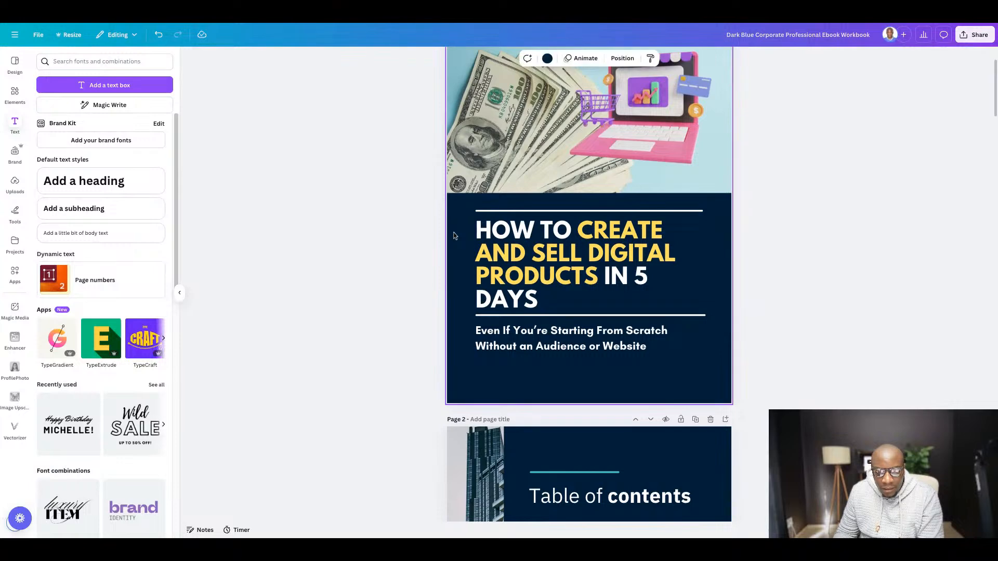
left_click(548, 60)
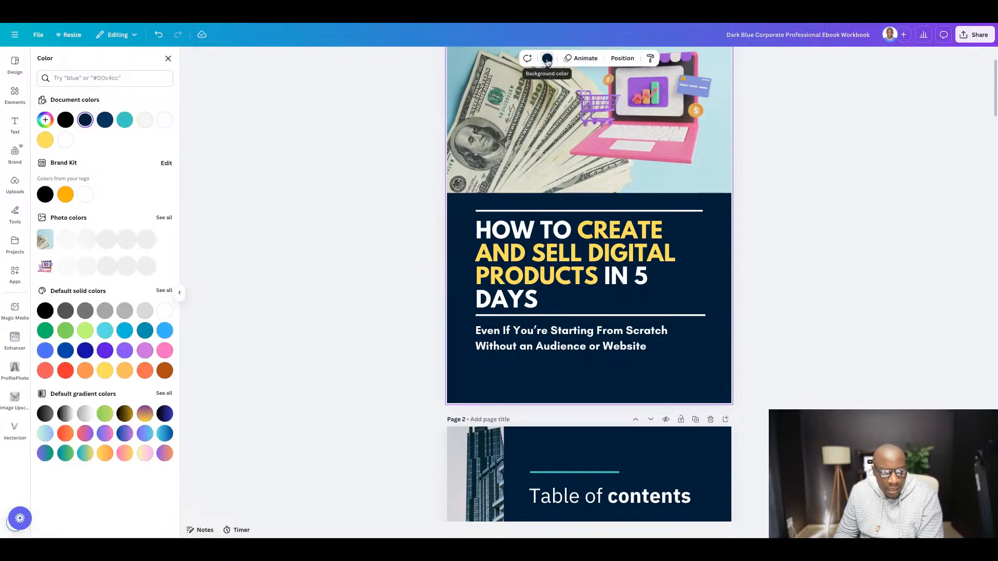
left_click(65, 120)
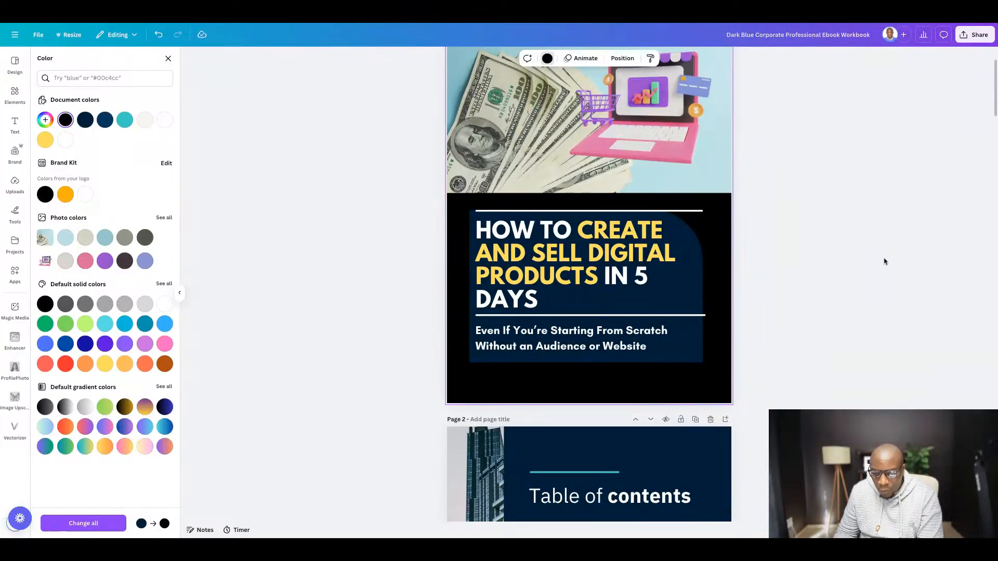
key("Escape")
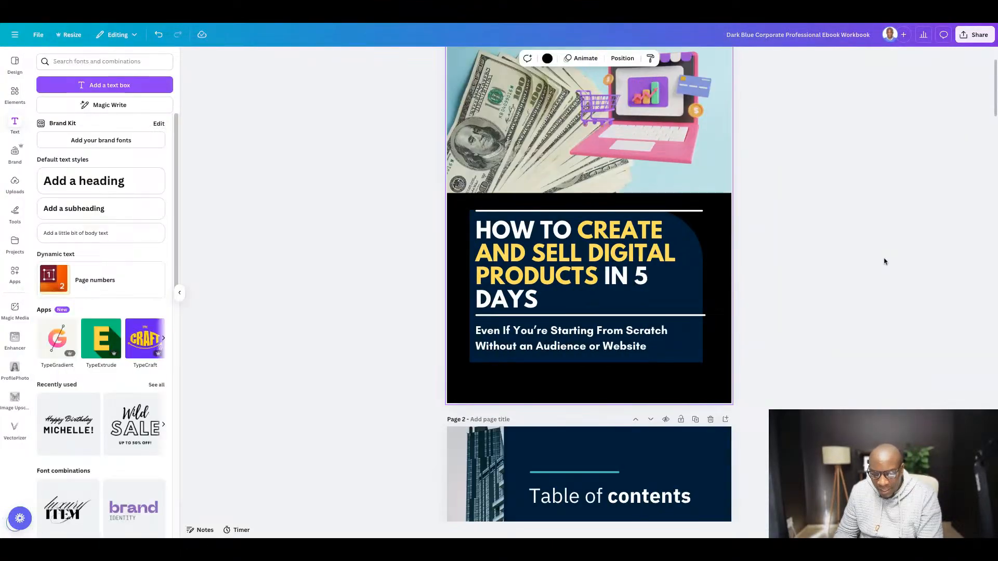
left_click(700, 290)
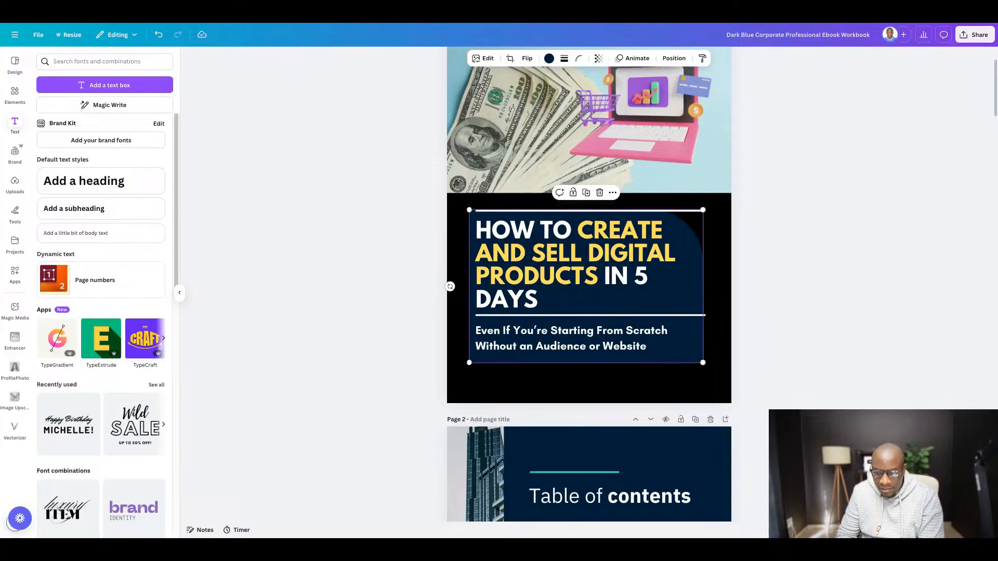
key("Delete")
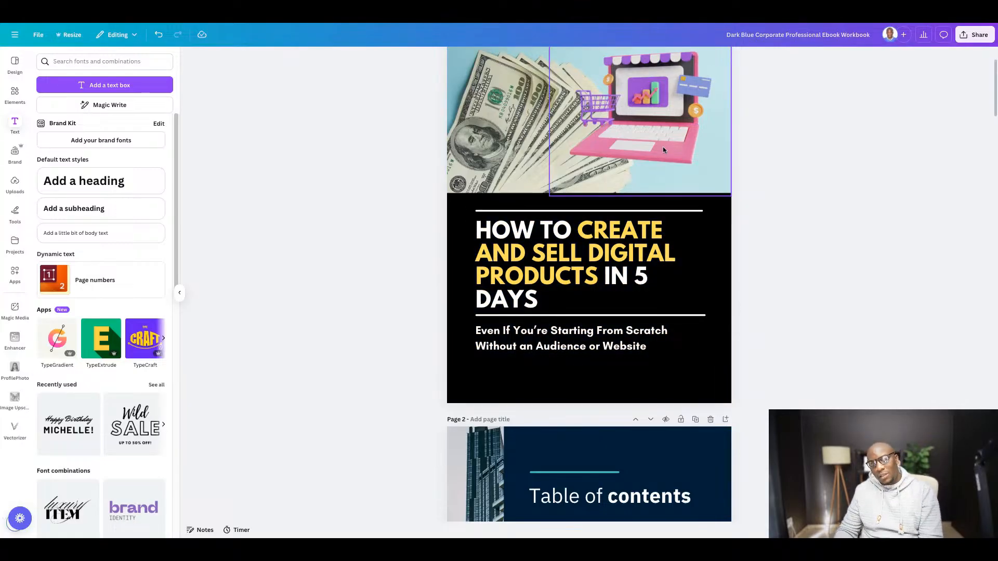
scroll(650, 182, "up", 2)
scroll(632, 216, "up", 1)
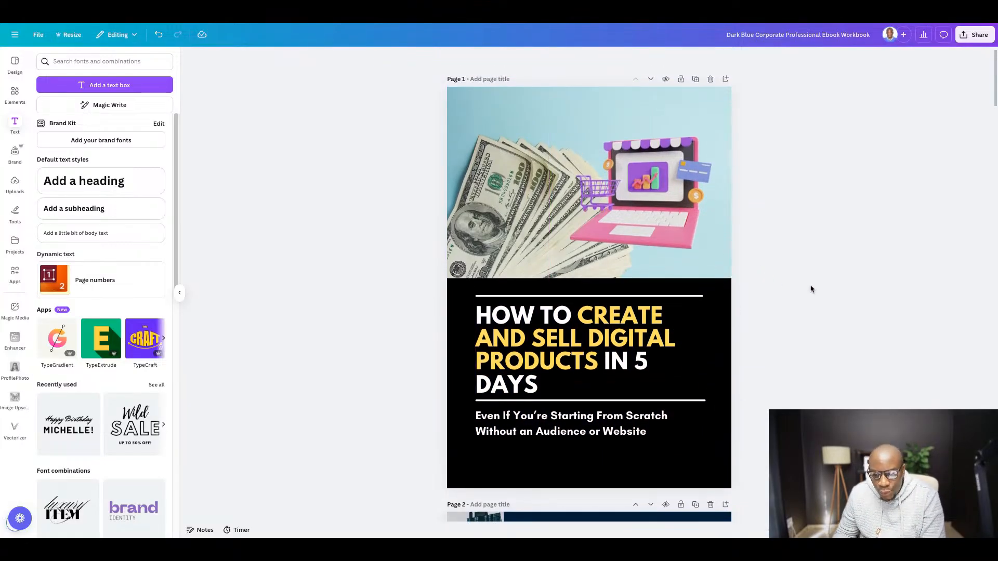
scroll(754, 219, "down", 1)
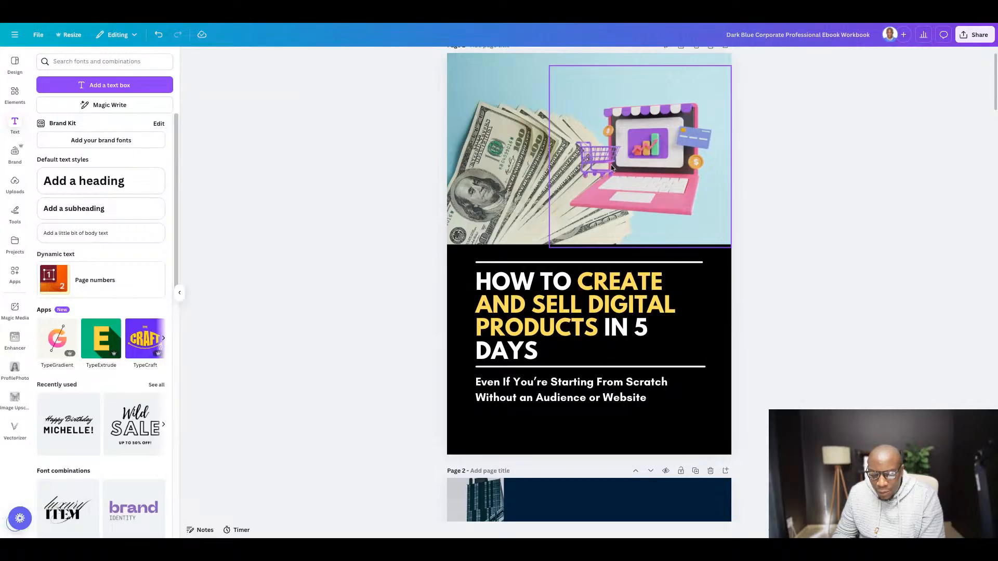
scroll(530, 180, "down", 1)
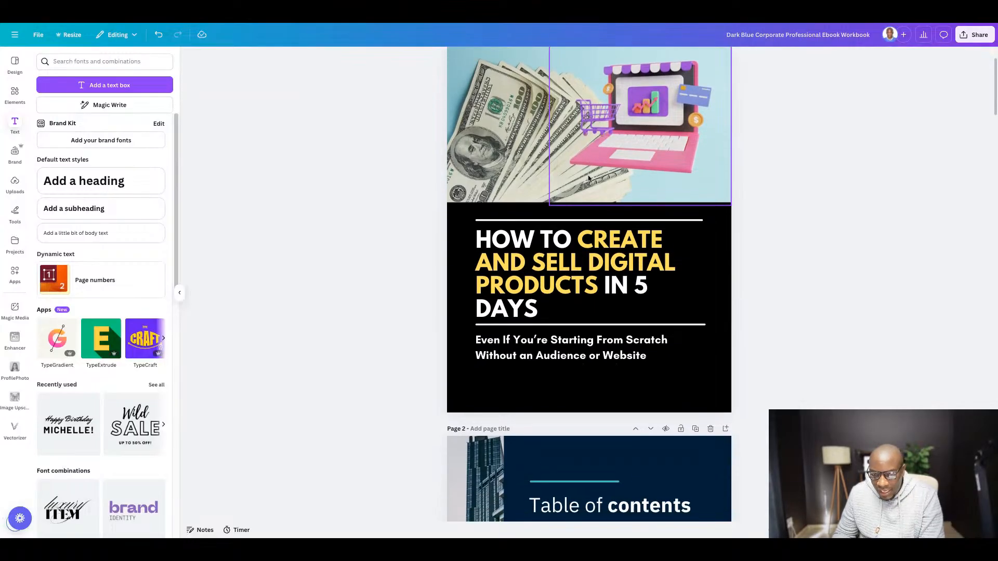
scroll(466, 178, "down", 3)
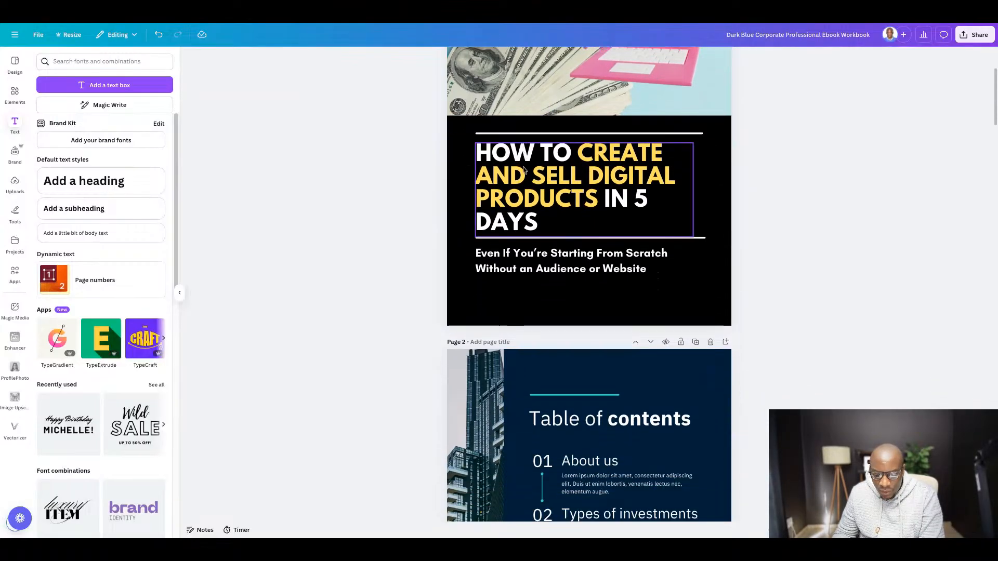
scroll(624, 167, "up", 5)
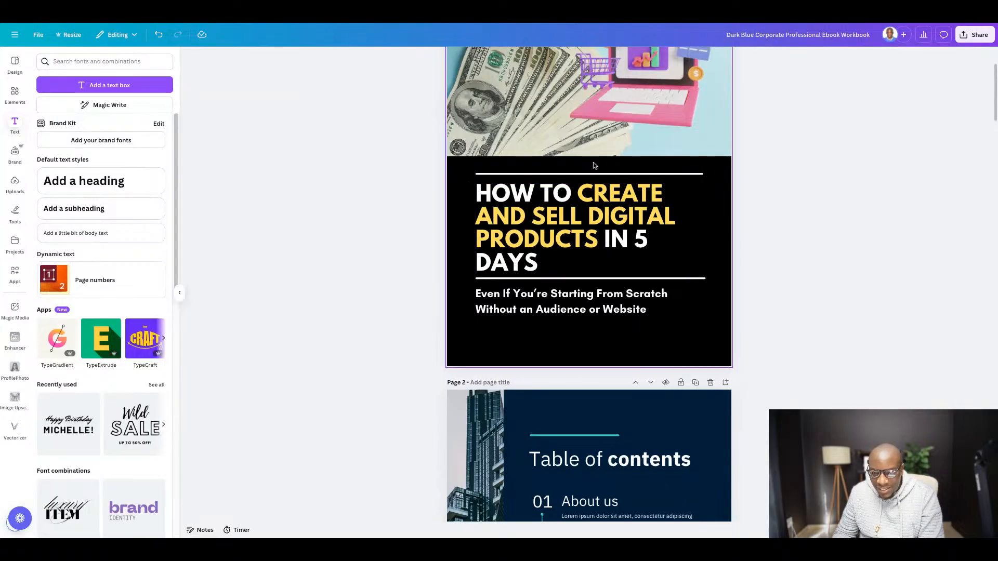
- Switch to the Google Docs guide and copy the Welcome section's body text, from "Hey there," through "Let's make something amazing together."
scroll(550, 229, "down", 8)
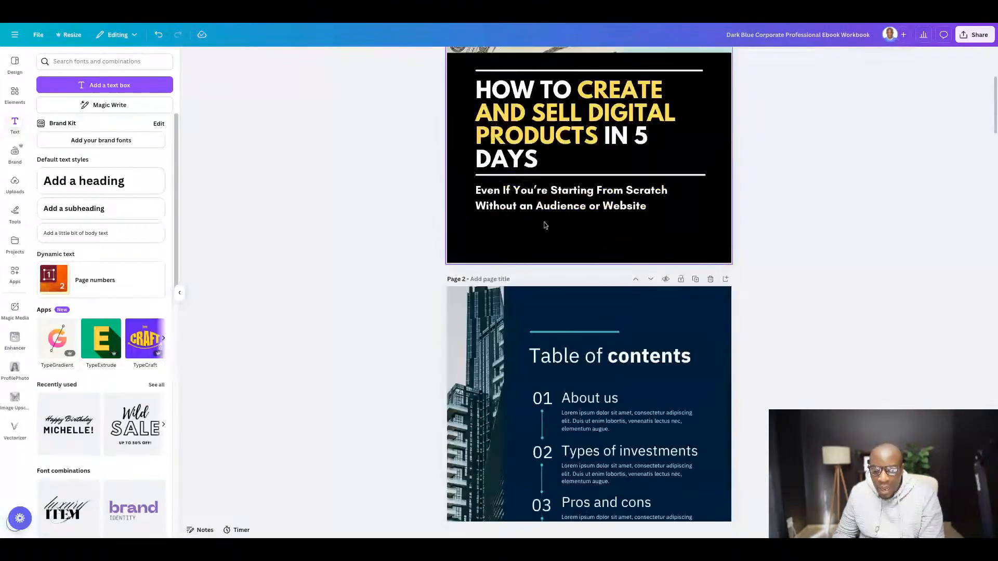
scroll(544, 217, "down", 2)
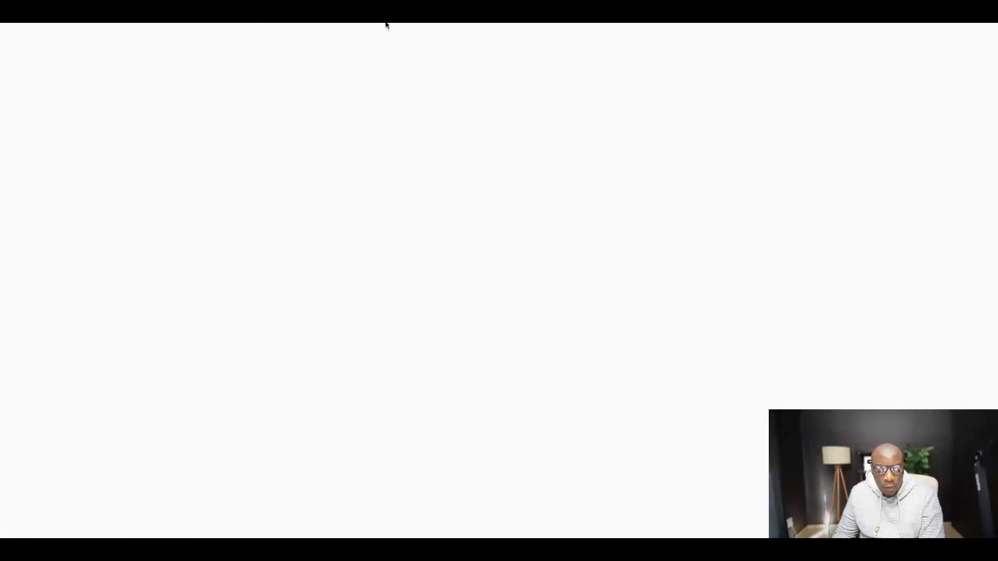
scroll(383, 238, "down", 2)
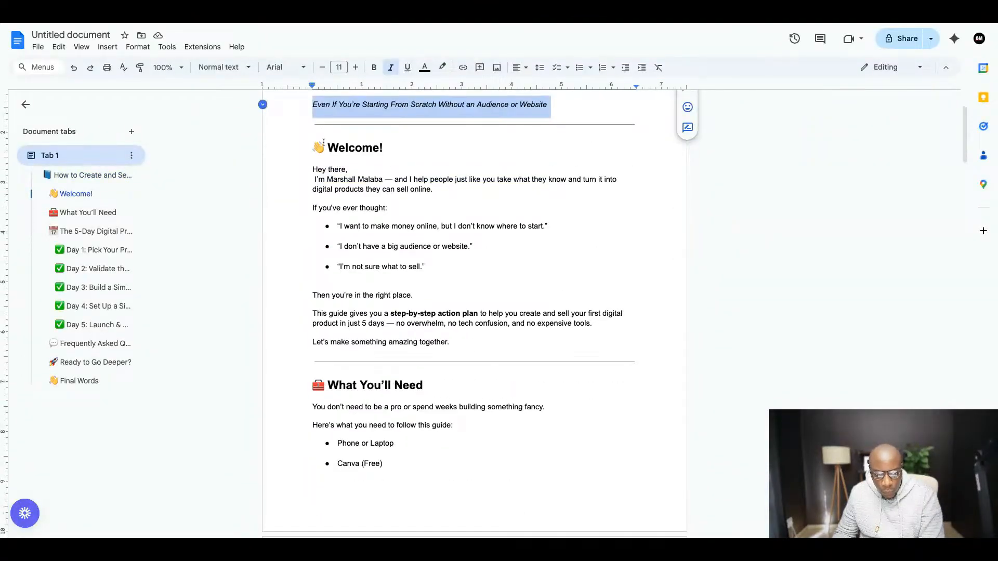
scroll(388, 275, "down", 3)
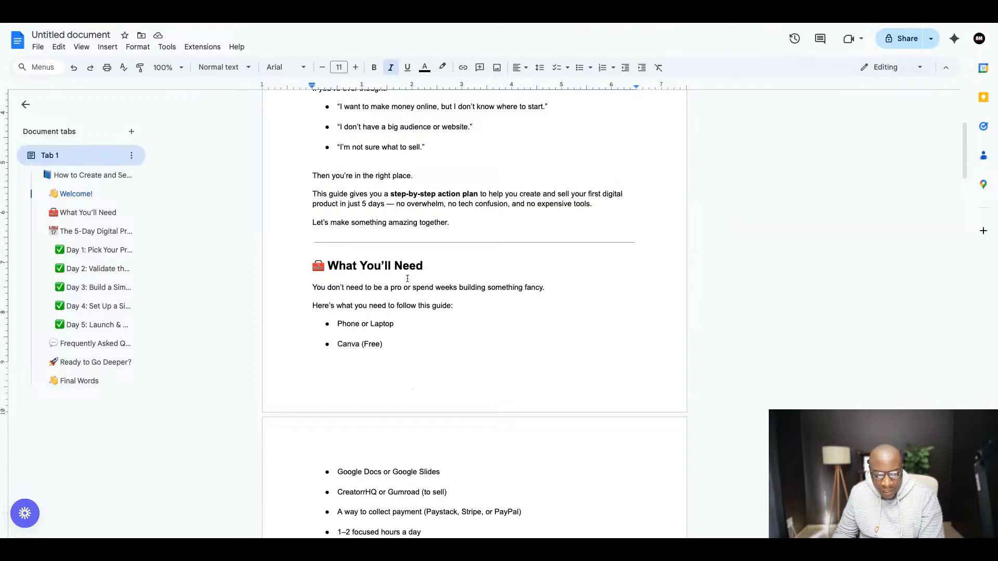
scroll(411, 206, "up", 5)
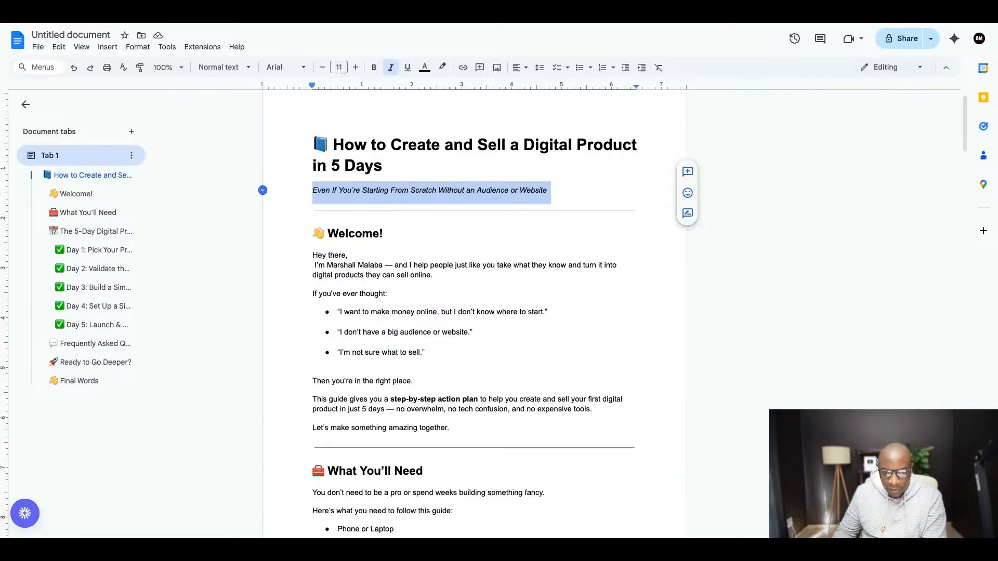
left_click(180, 27)
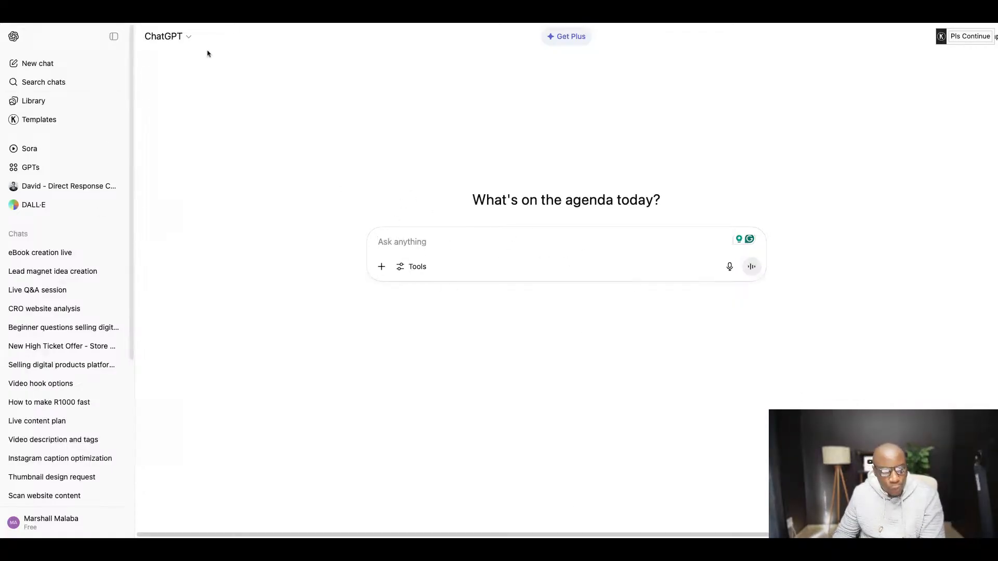
left_click(218, 20)
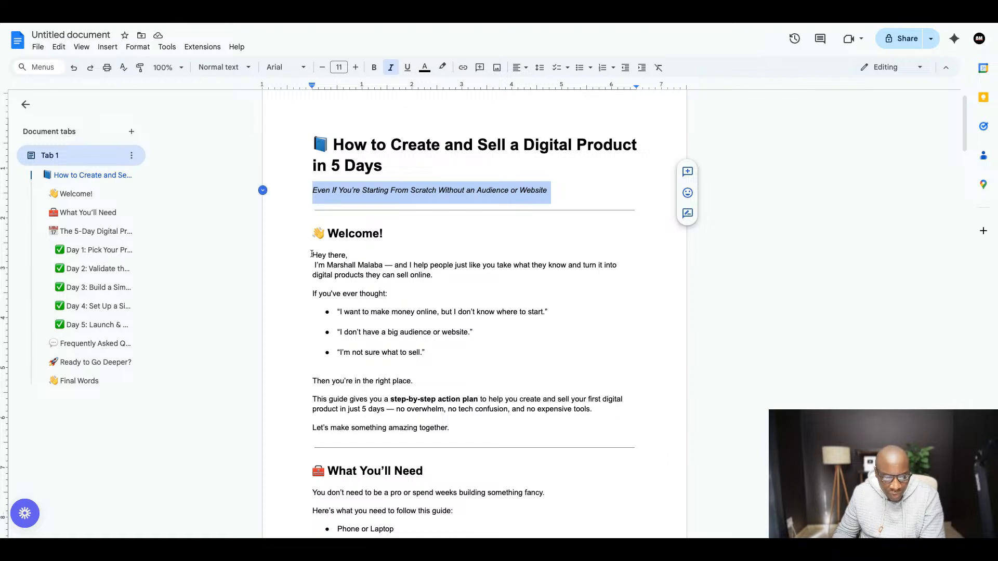
left_click_drag(312, 254, 457, 411)
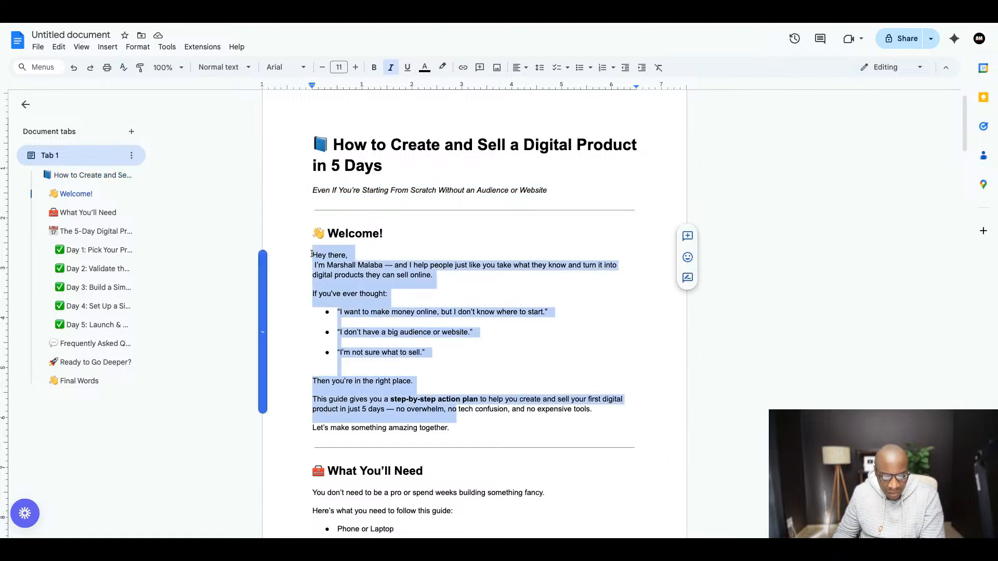
right_click(402, 406)
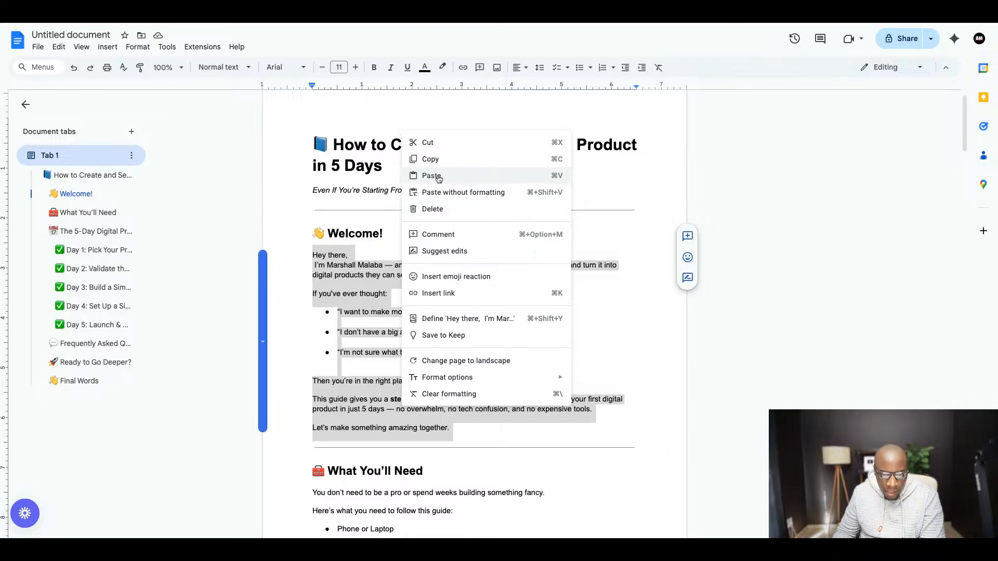
left_click(438, 167)
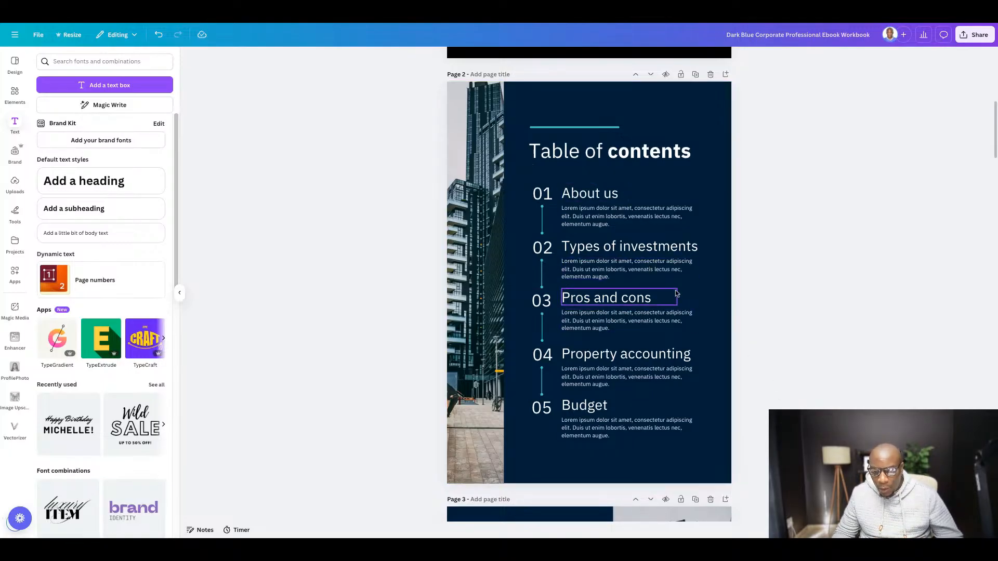
- In the Canva ebook, replace page 2's "Table of contents" heading with "Welcome"
left_click(606, 150)
left_click(606, 151)
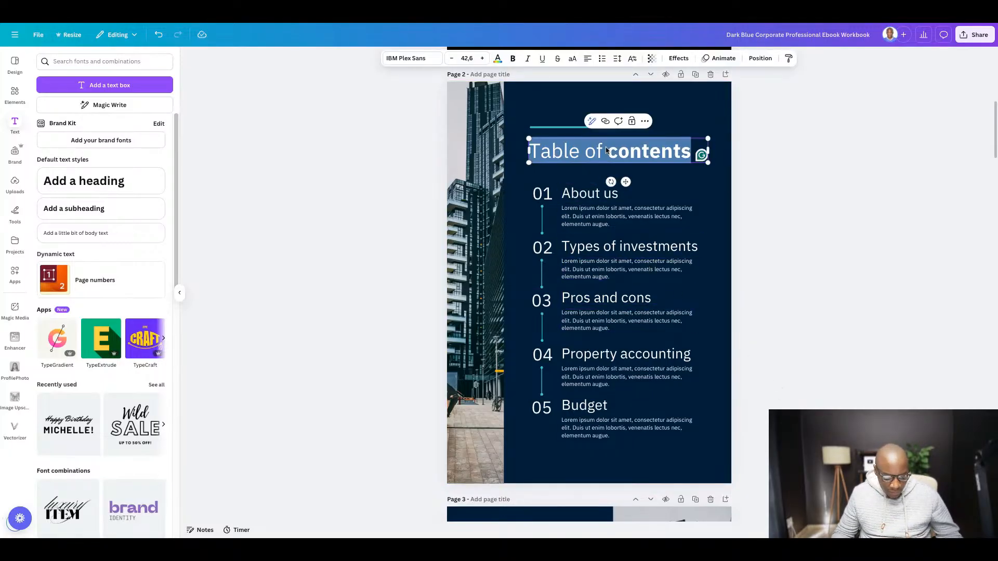
type("Wel")
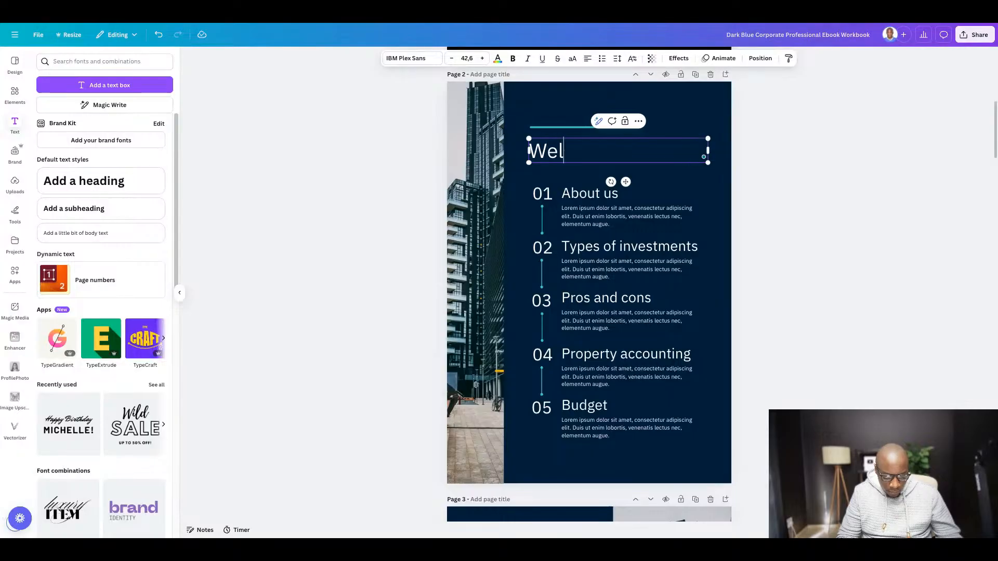
type("come")
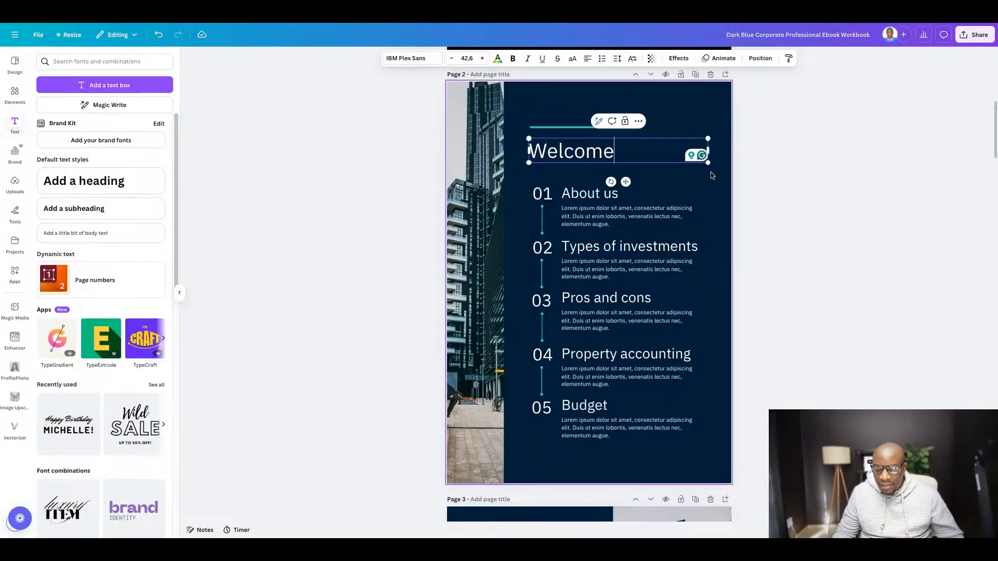
left_click(810, 205)
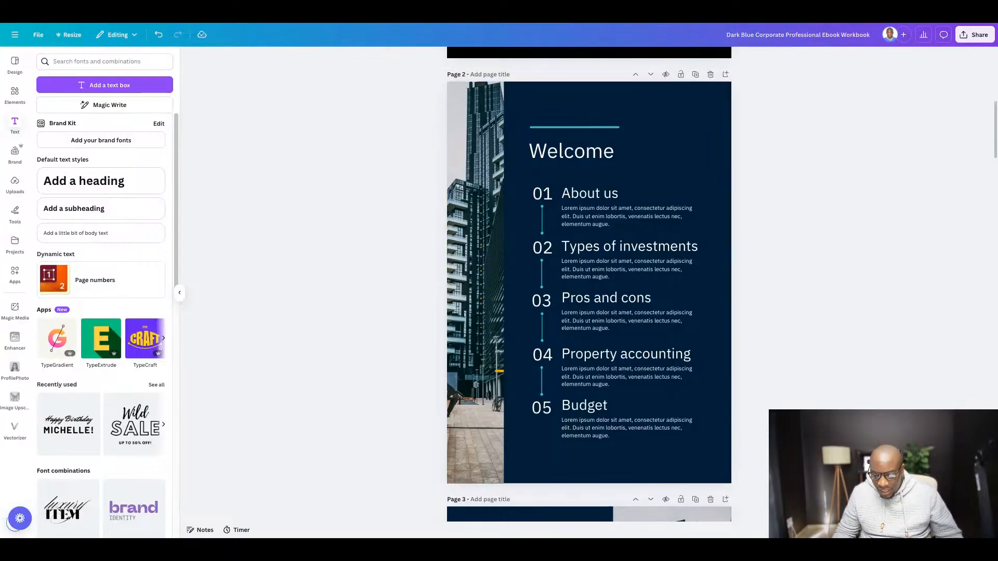
- Delete entries 02 to 05 on page 2, plus entry 01's number, connector line and "About us" heading, keeping its placeholder paragraph
left_click_drag(794, 449, 517, 240)
key("Delete")
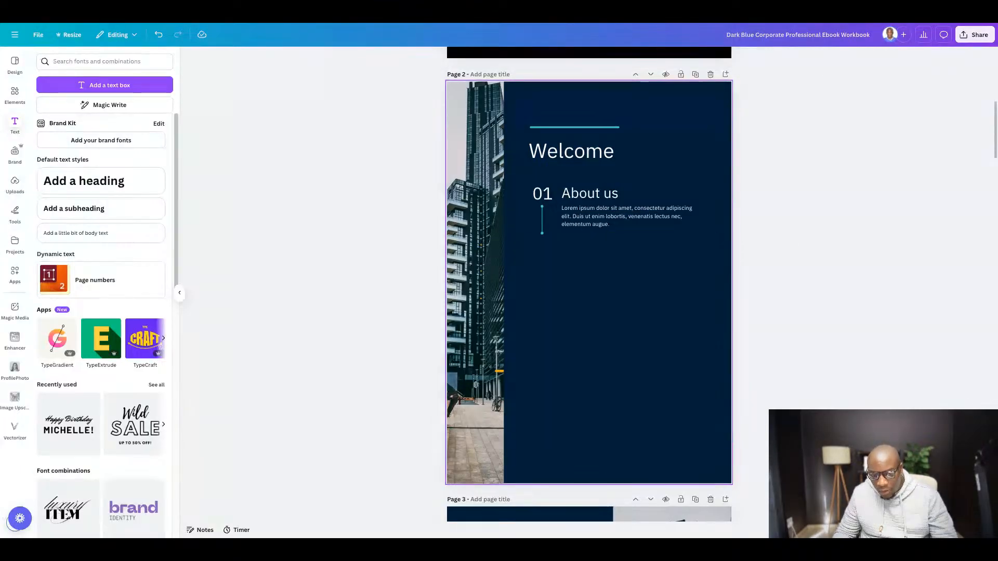
left_click(542, 229)
key("Delete")
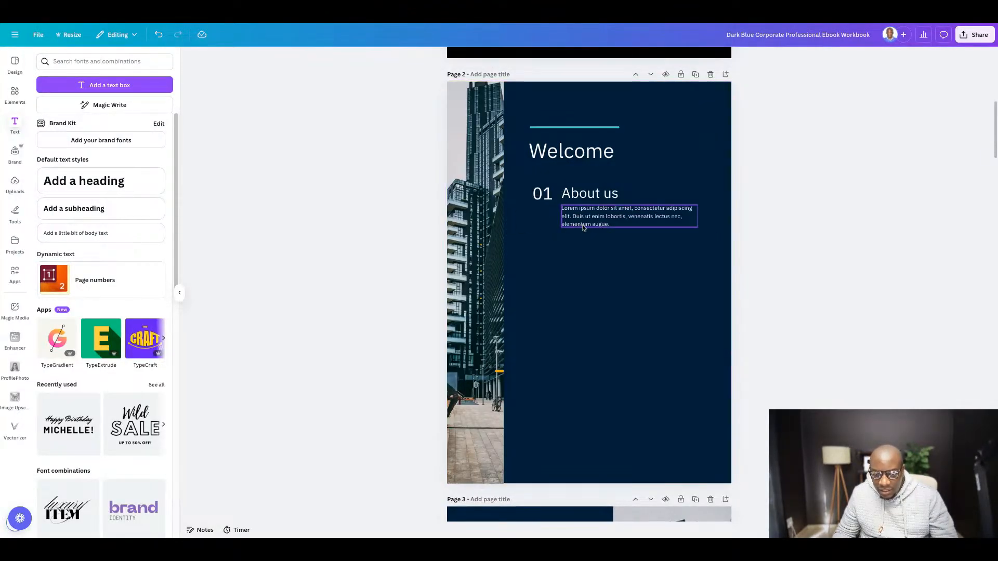
left_click(584, 197)
key("Delete")
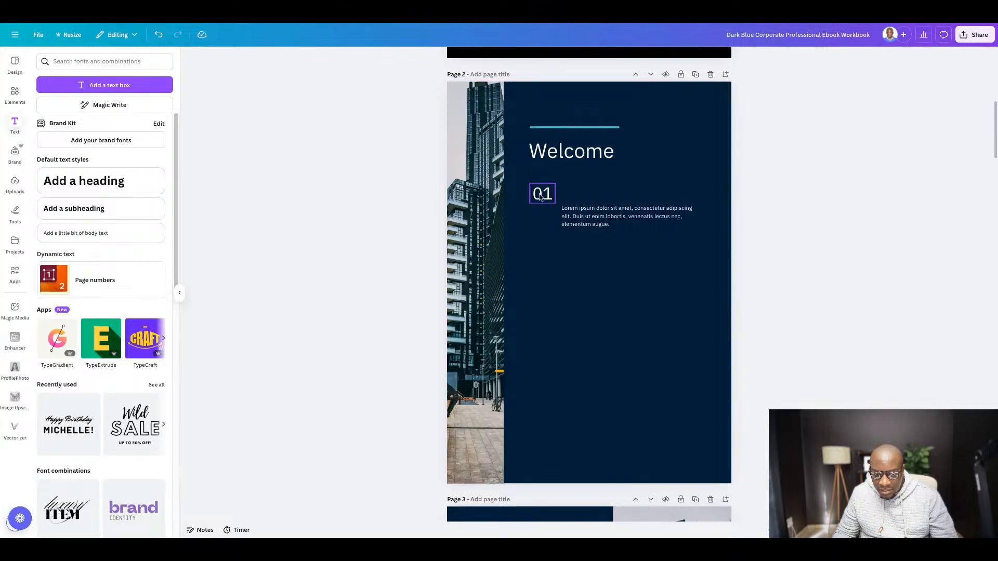
left_click(540, 197)
key("Delete")
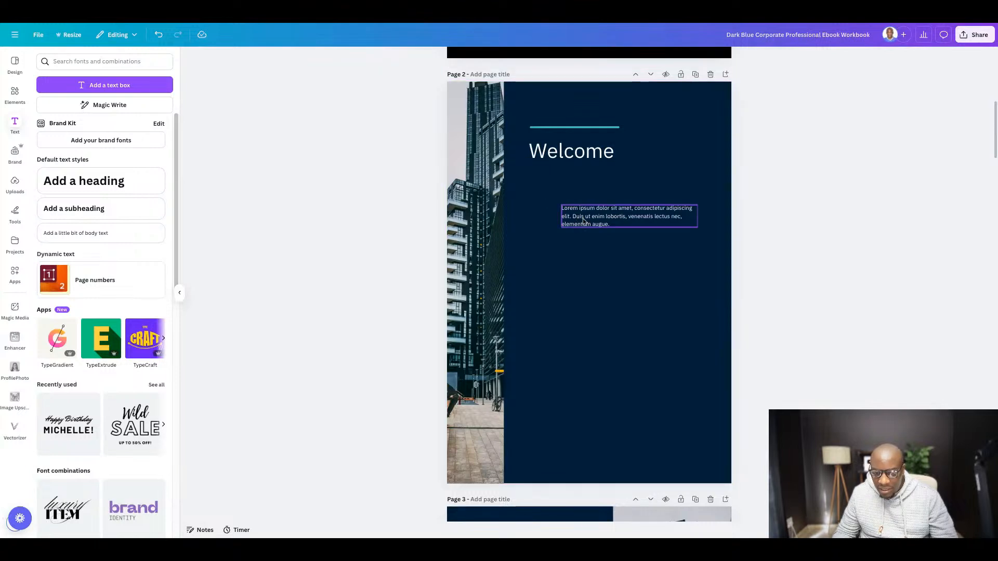
- Replace the remaining placeholder paragraph on page 2 with the welcome text copied from the guide
double_click(583, 222)
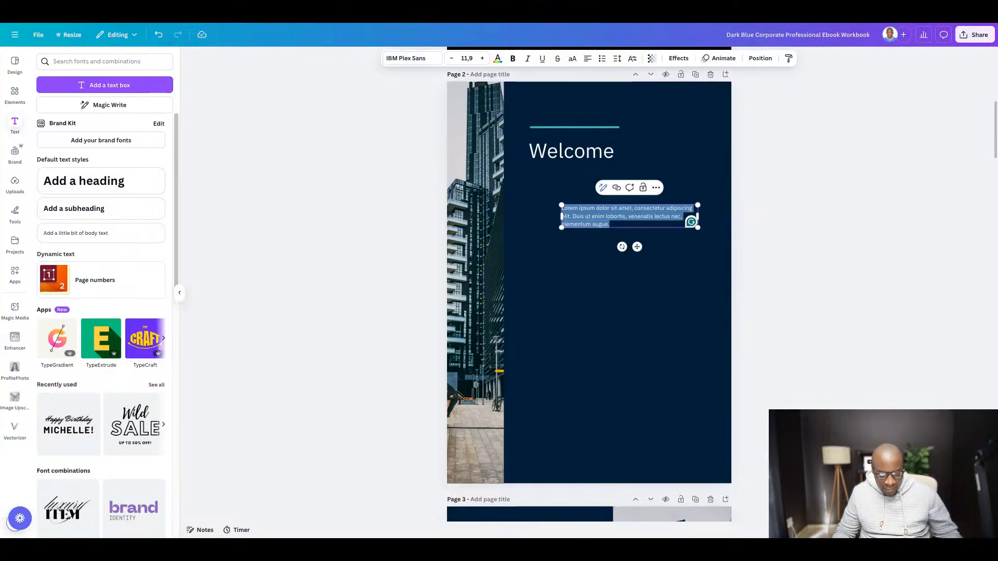
key("ctrl+v")
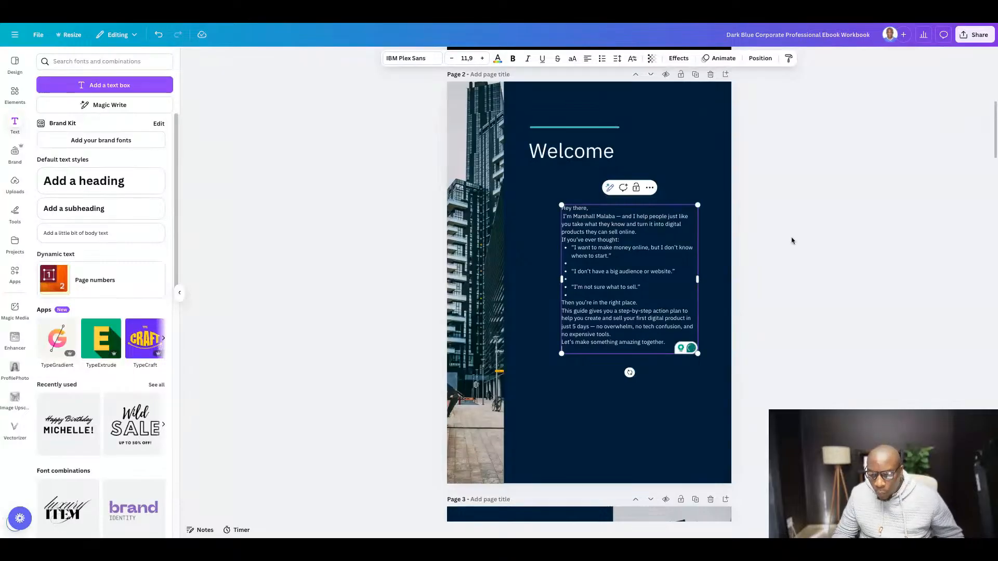
left_click(871, 260)
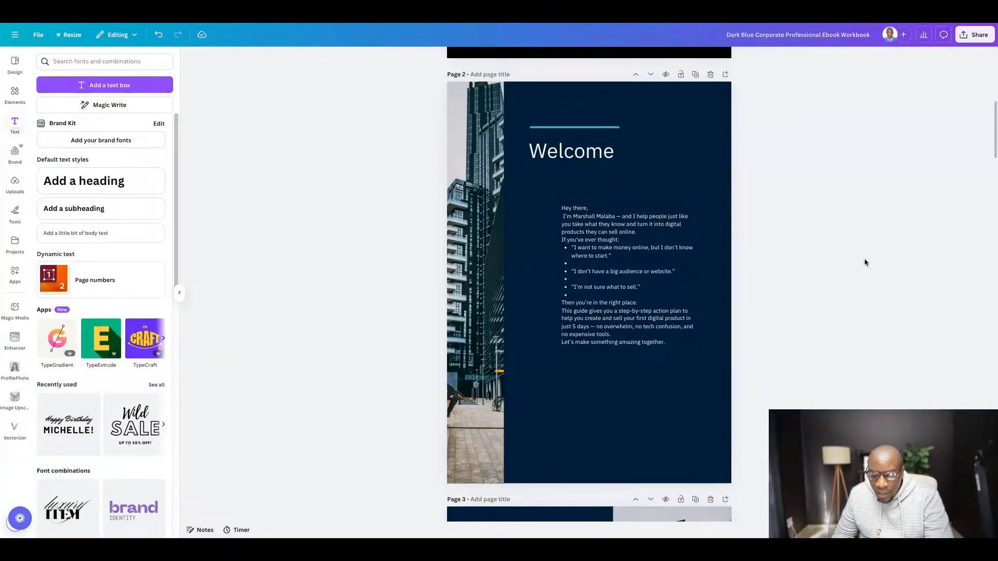
left_click(612, 253)
left_click(818, 258)
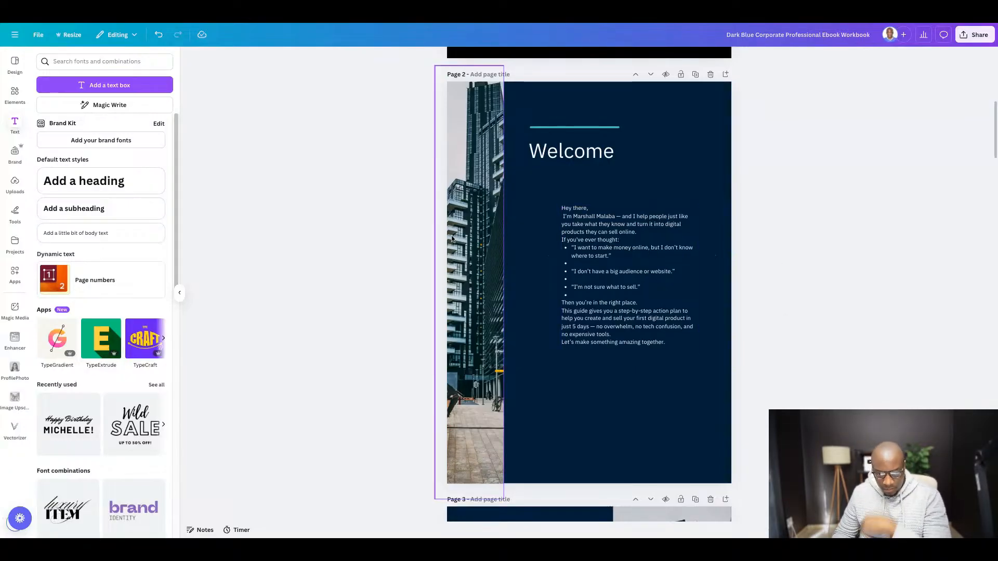
- Delete the building photo from page 2 and add an uploaded photo of the man seated beside a lit lamp
left_click(479, 258)
key("Delete")
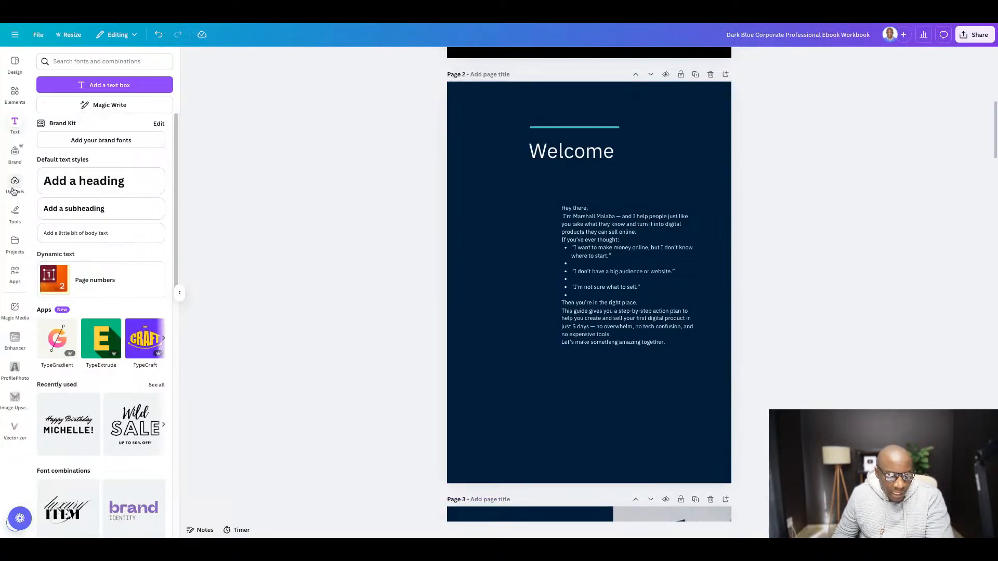
left_click(15, 187)
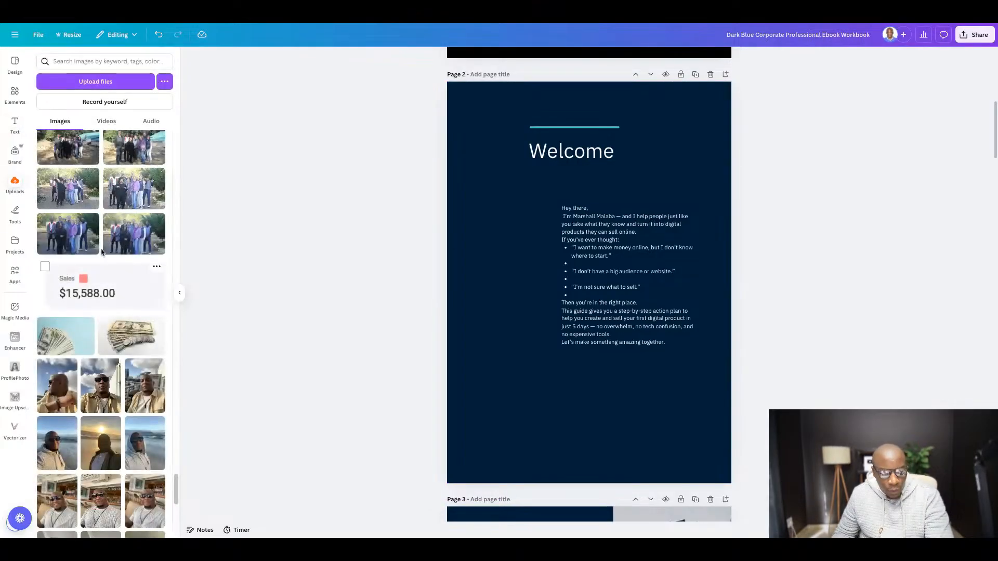
scroll(140, 328, "up", 5)
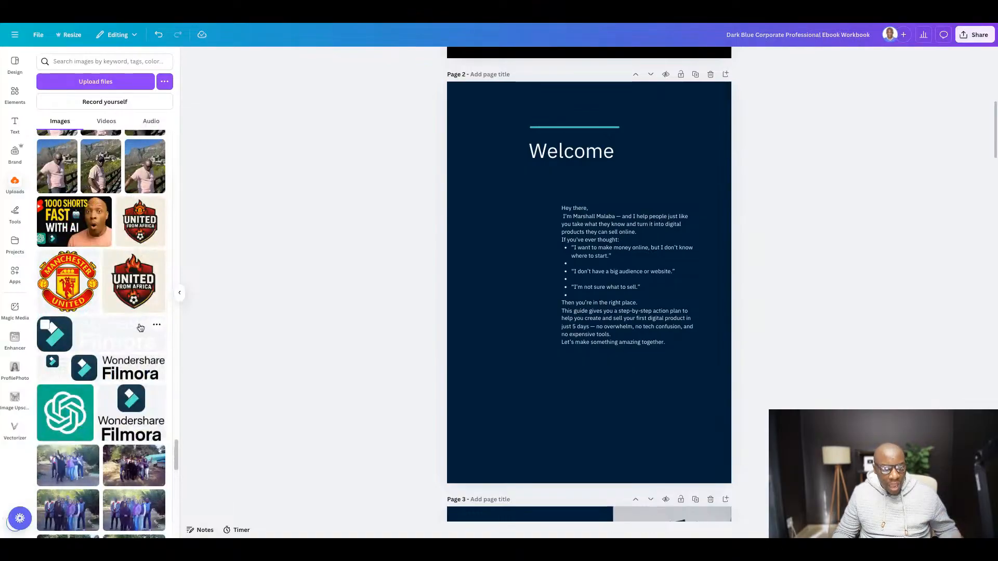
scroll(140, 327, "up", 15)
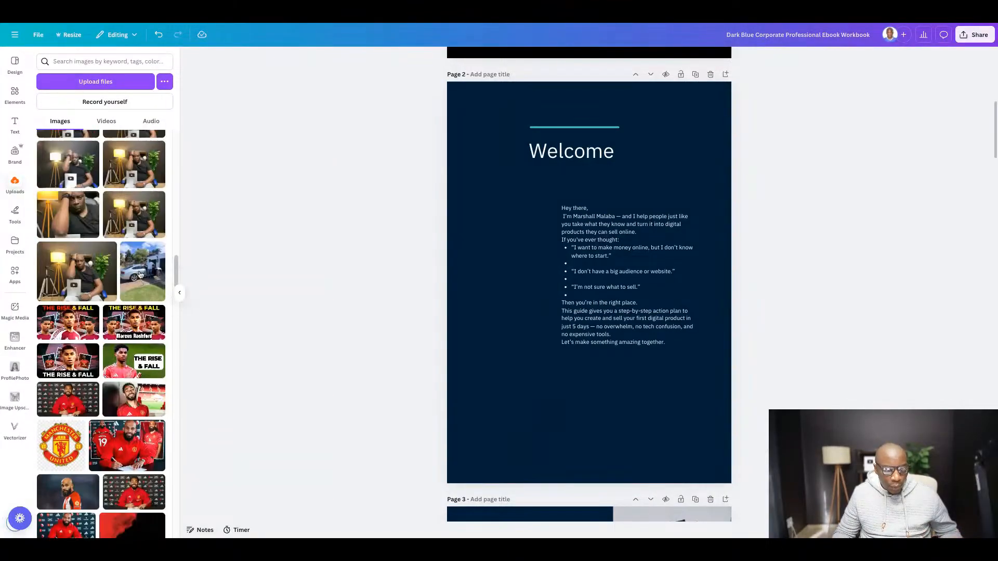
scroll(141, 274, "up", 10)
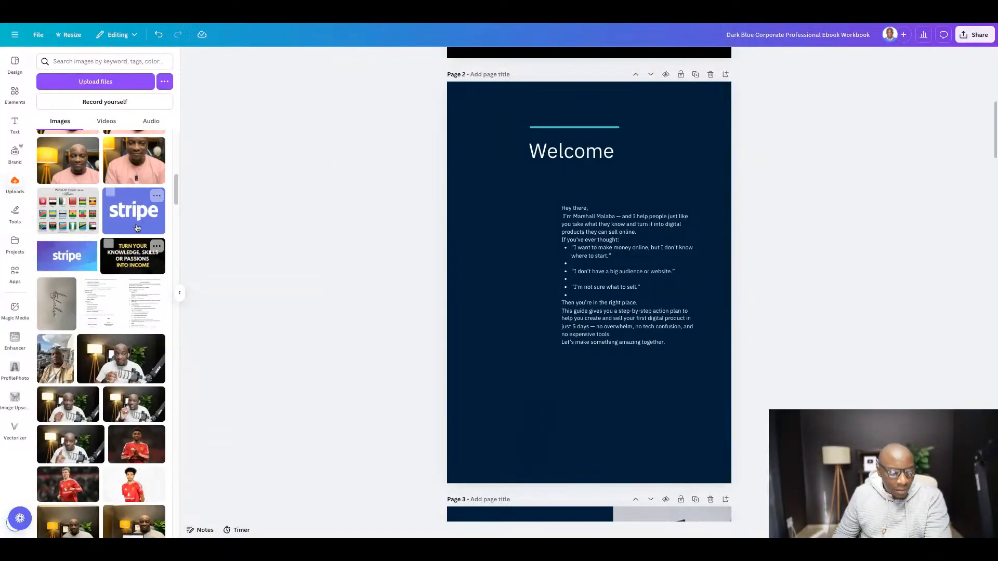
scroll(137, 228, "down", 8)
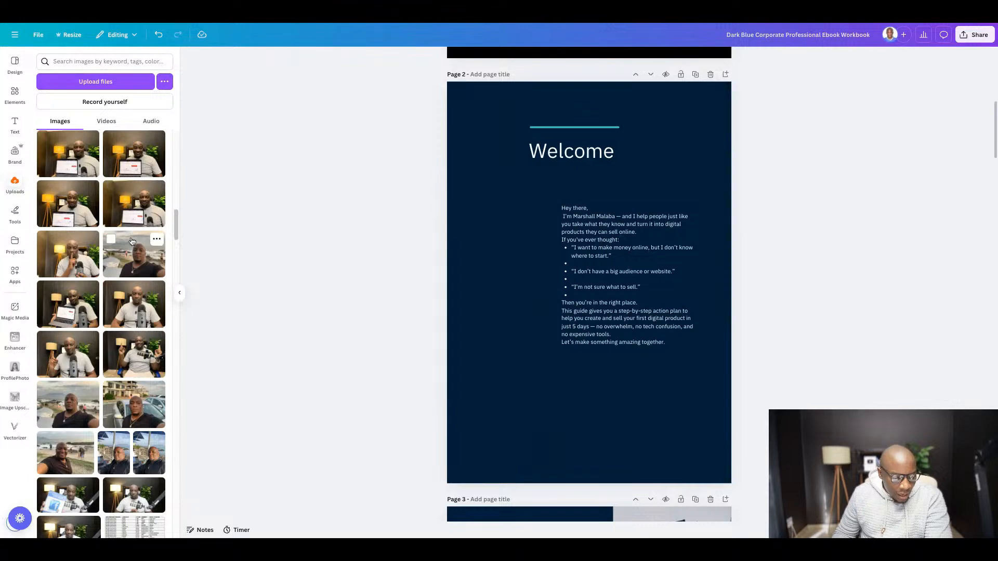
scroll(132, 241, "down", 5)
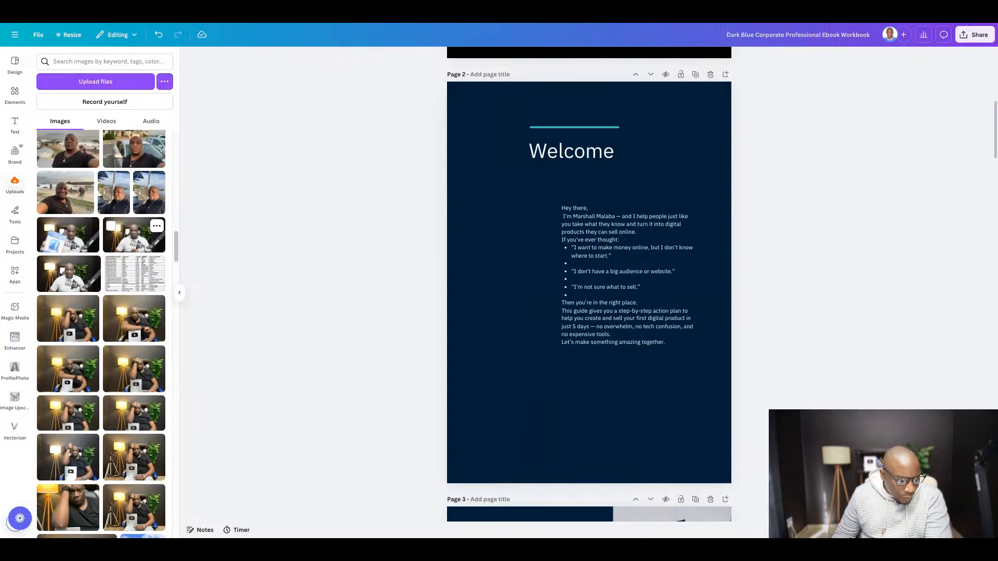
scroll(134, 233, "down", 3)
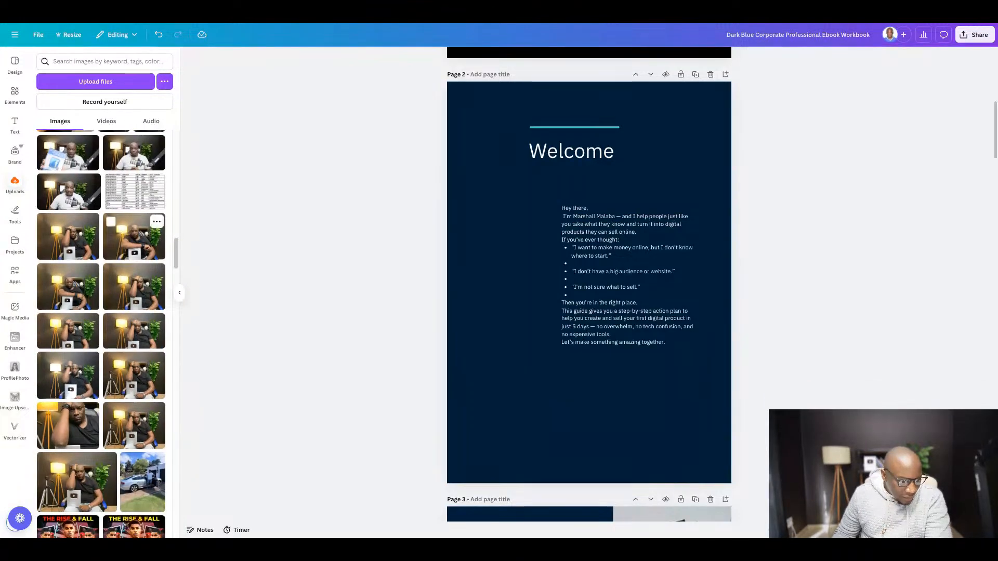
scroll(134, 237, "down", 1)
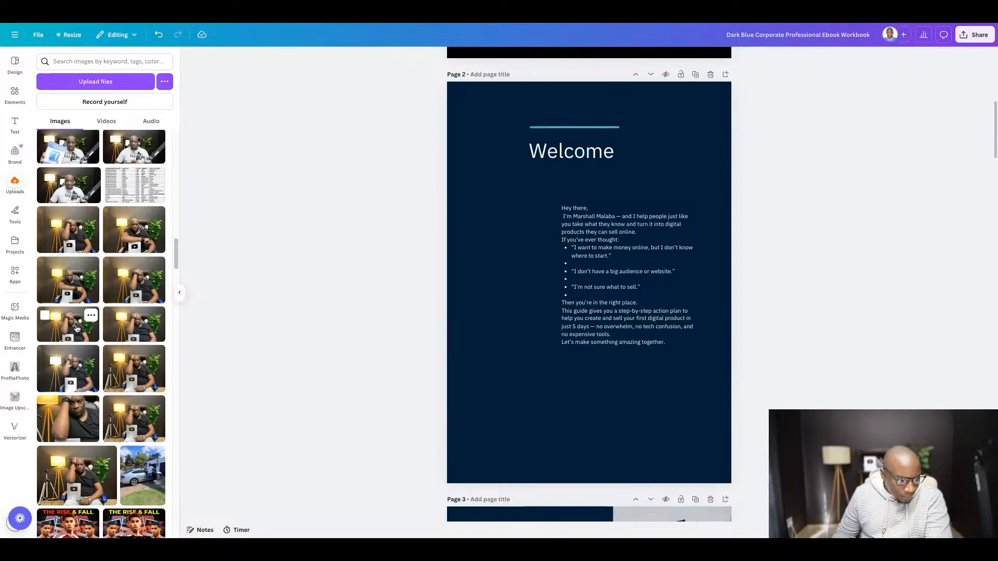
left_click(78, 285)
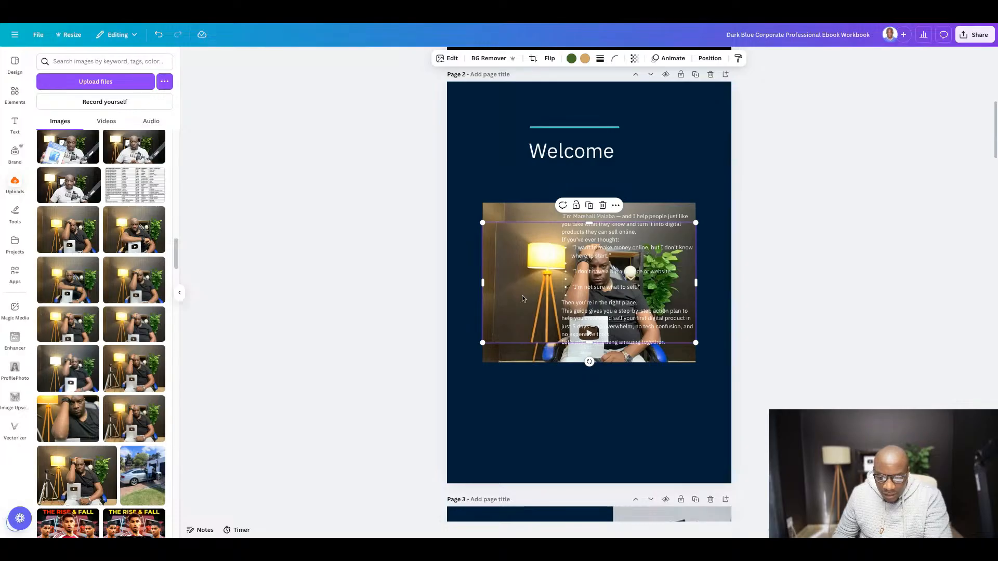
- Delete the extra overlapping photo, then align the remaining one to page 2's upper-left corner and crop off its top part
left_click_drag(522, 295, 520, 360)
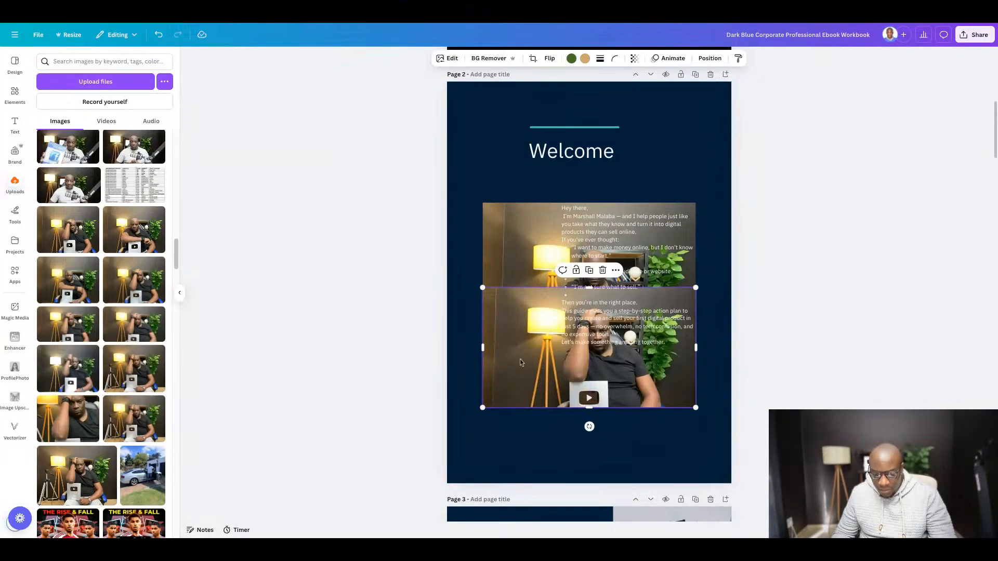
key("Delete")
mouse_move(510, 313)
left_mouse_down()
mouse_move(490, 200)
mouse_move(474, 192)
left_mouse_up()
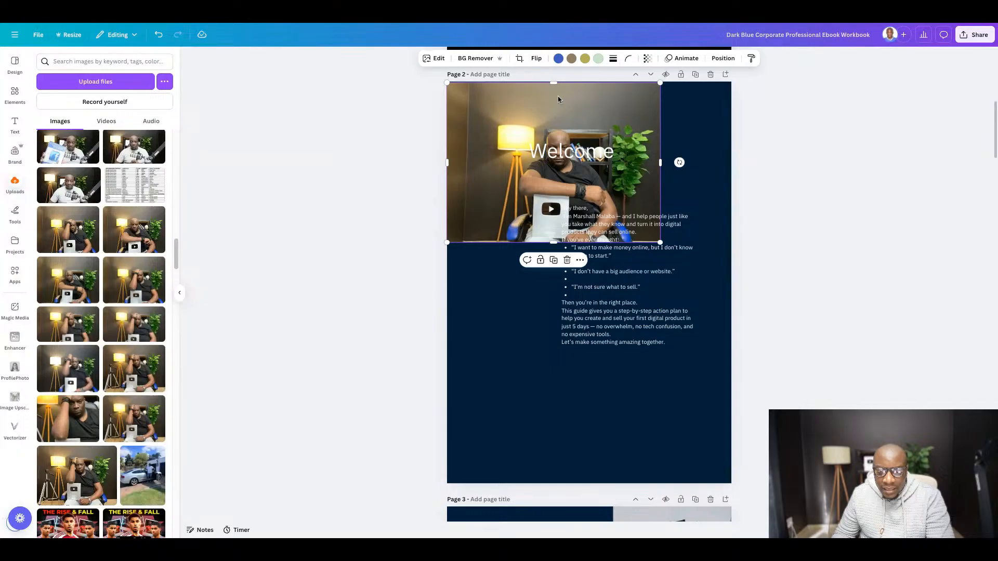
left_click_drag(553, 82, 546, 126)
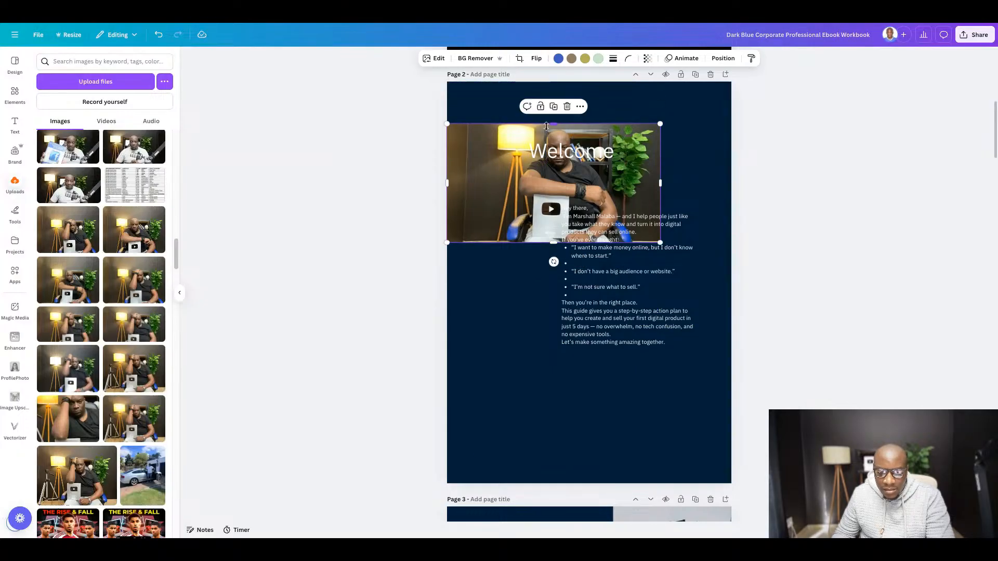
- Move the photo to page 2's upper edge, enlarge it to the full page width and crop a little off its bottom
left_click_drag(479, 195, 479, 153)
left_click_drag(660, 200, 732, 240)
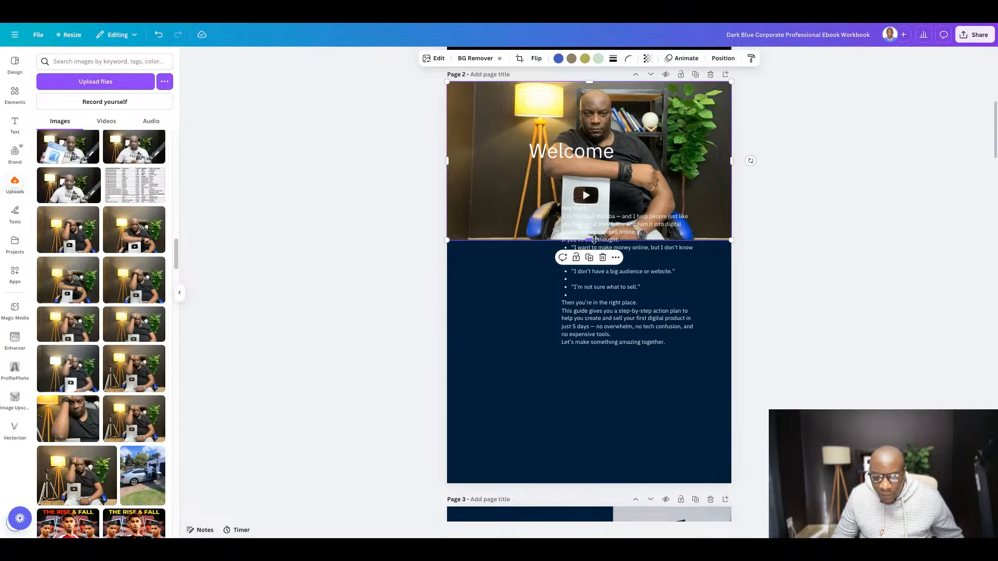
left_click_drag(590, 241, 593, 240)
left_click(826, 259)
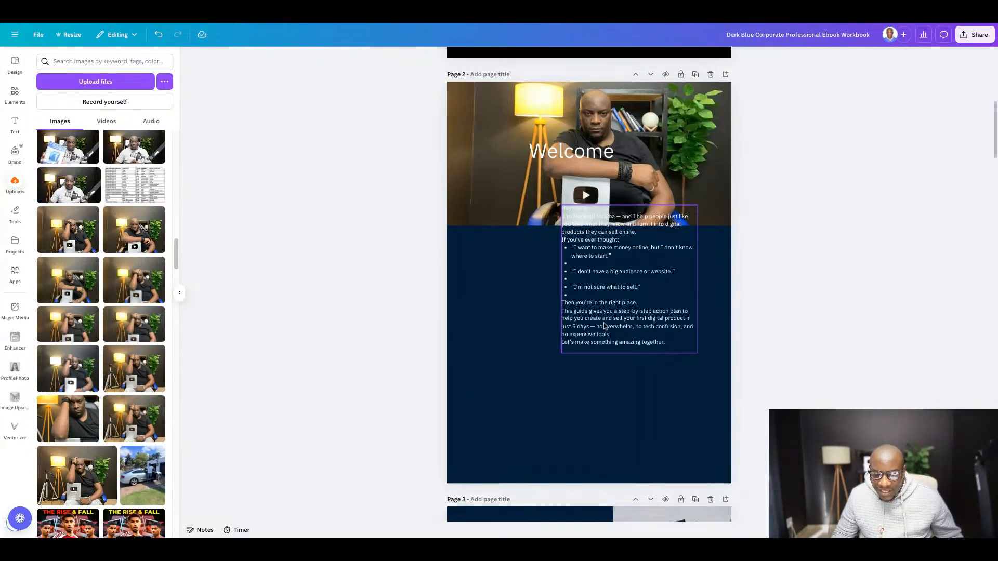
- Move the welcome text below the photo and widen its text box to about 15.7
mouse_move(599, 316)
left_mouse_down()
mouse_move(587, 343)
mouse_move(520, 399)
mouse_move(598, 315)
left_mouse_up()
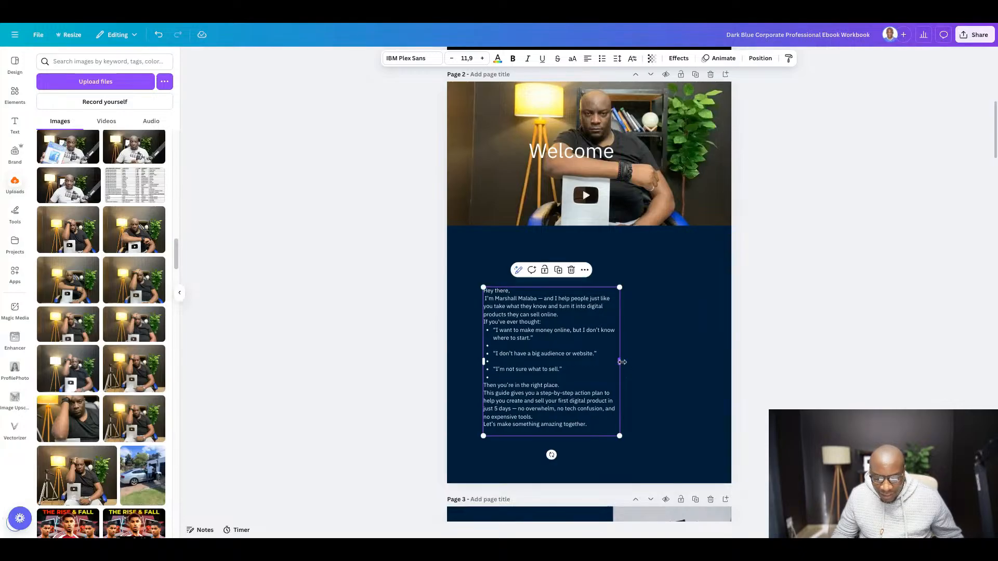
left_click_drag(623, 362, 697, 362)
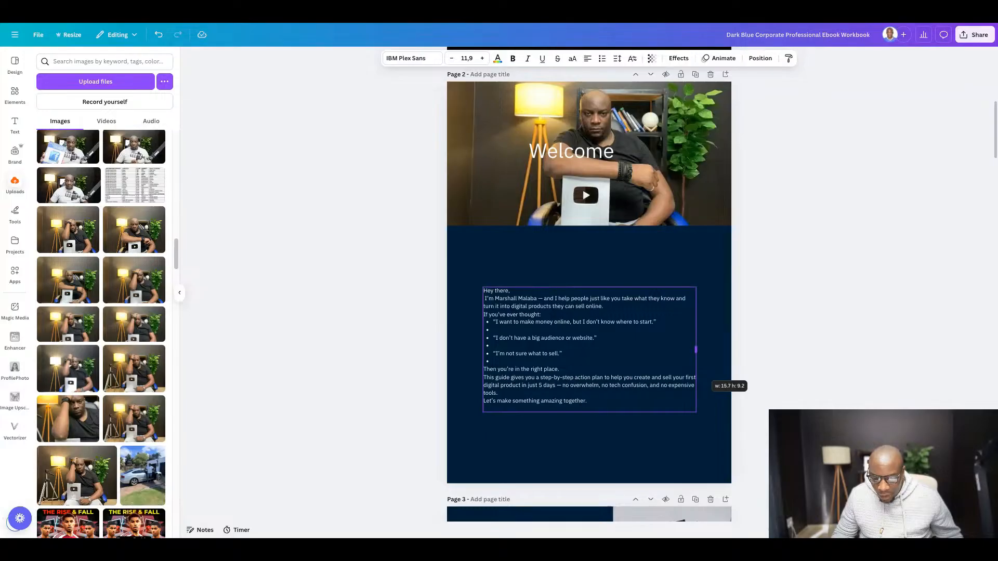
left_click(825, 331)
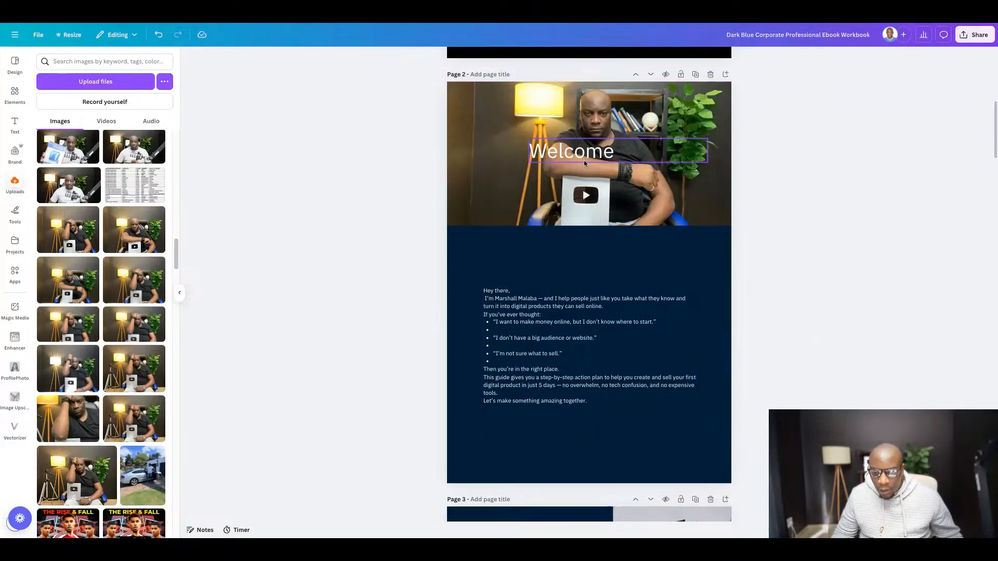
- Move the "Welcome" heading off the photo to just above the welcome text, aligned with the text's left edge
left_click(571, 155)
left_click_drag(570, 155, 525, 260)
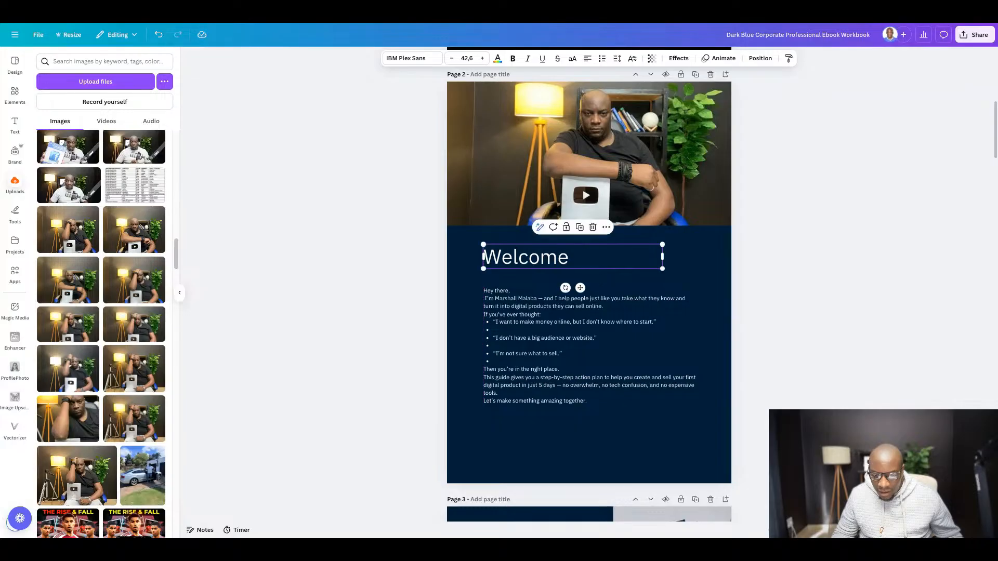
left_click(854, 312)
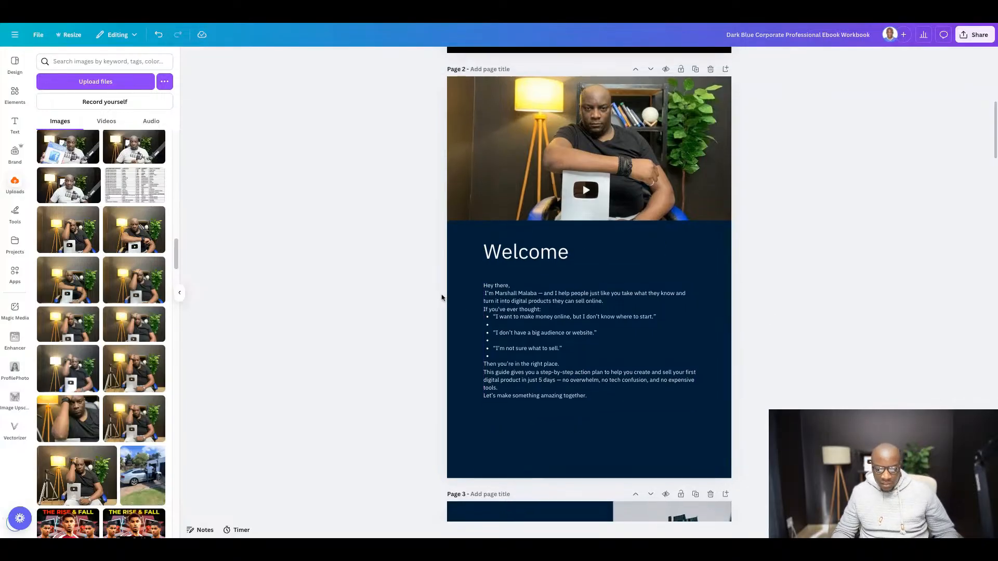
- Set the welcome text to font size 14 and the Glacial Indifference font
scroll(446, 292, "down", 1)
scroll(446, 291, "down", 3)
left_click(536, 211)
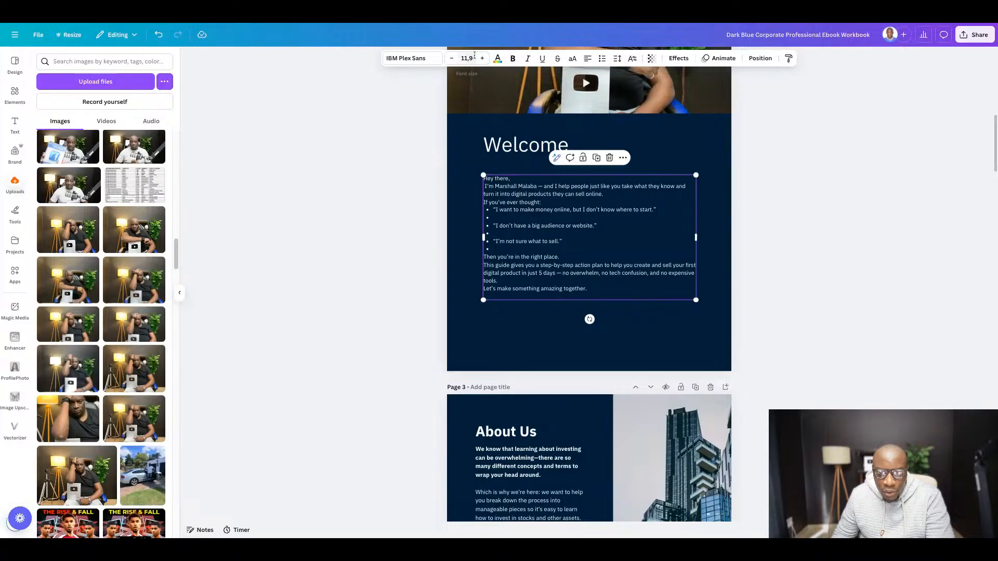
left_click(468, 58)
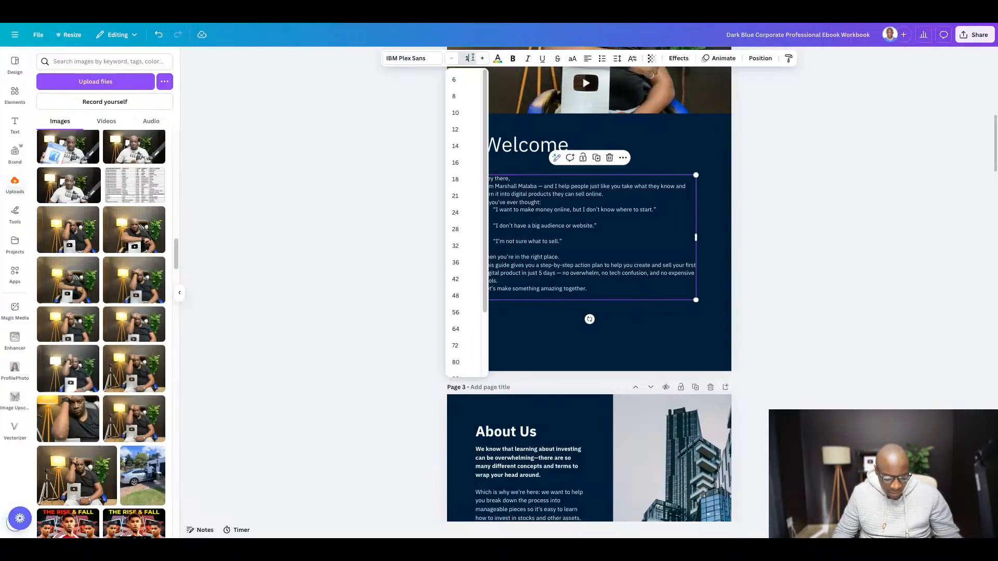
key("Return")
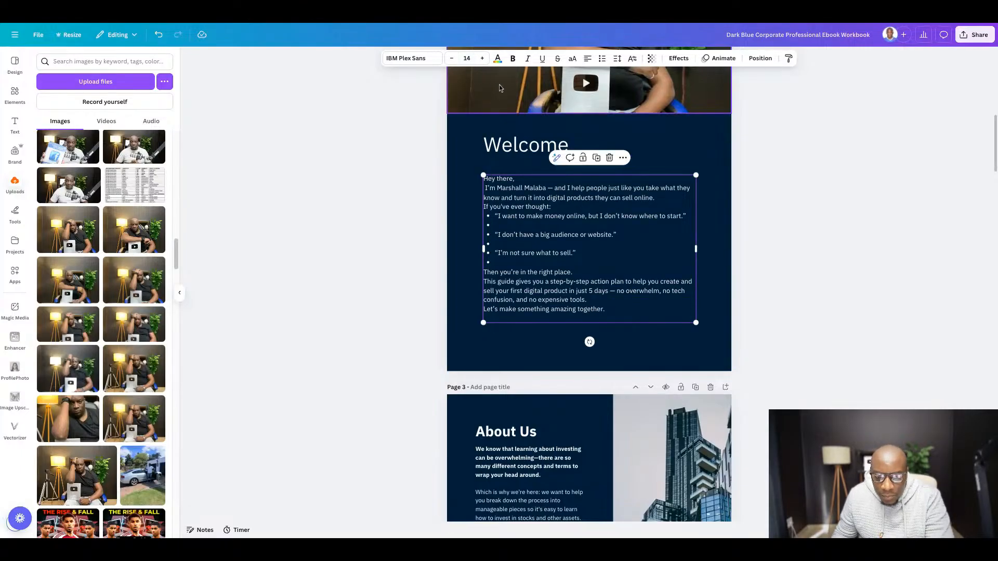
left_click(407, 58)
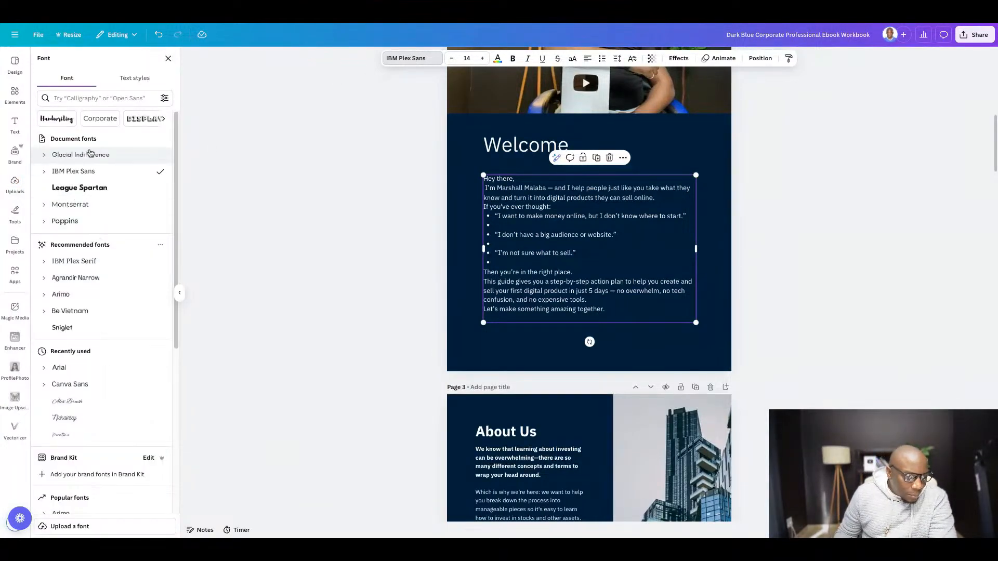
left_click(80, 154)
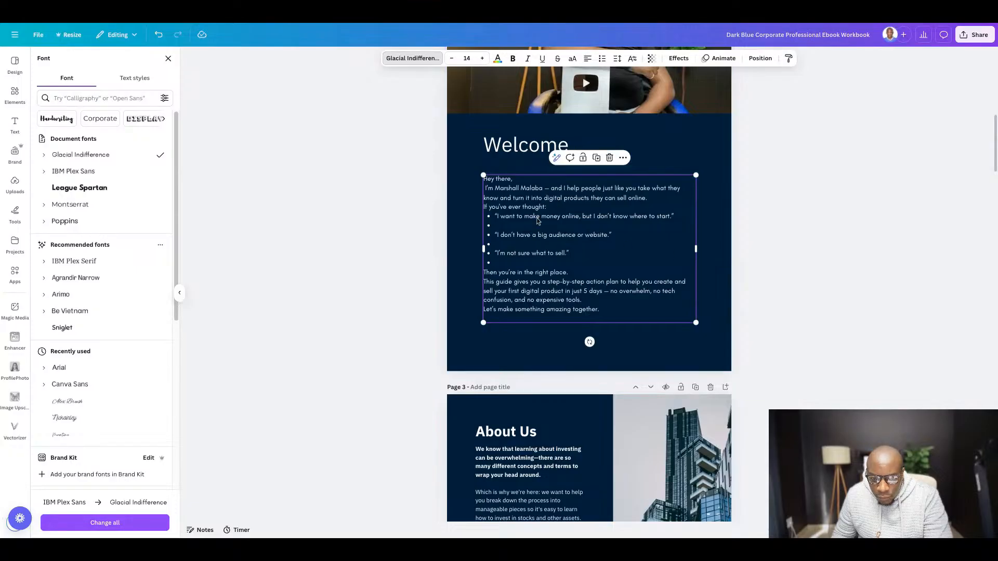
- Shift the welcome text slightly up, then insert blank lines after "Hey there," and after the introduction sentence
left_click(535, 214)
key("Escape")
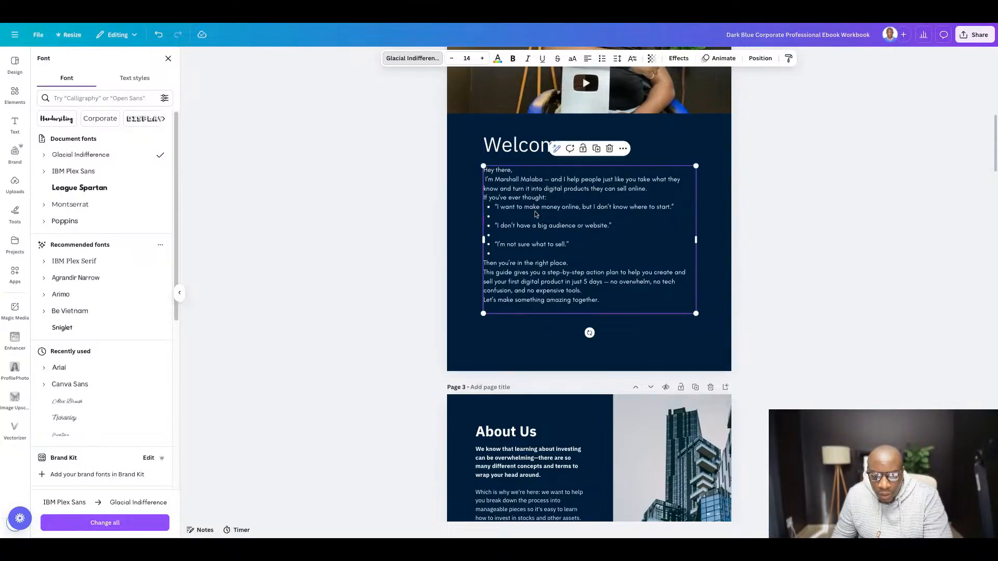
left_click(519, 173)
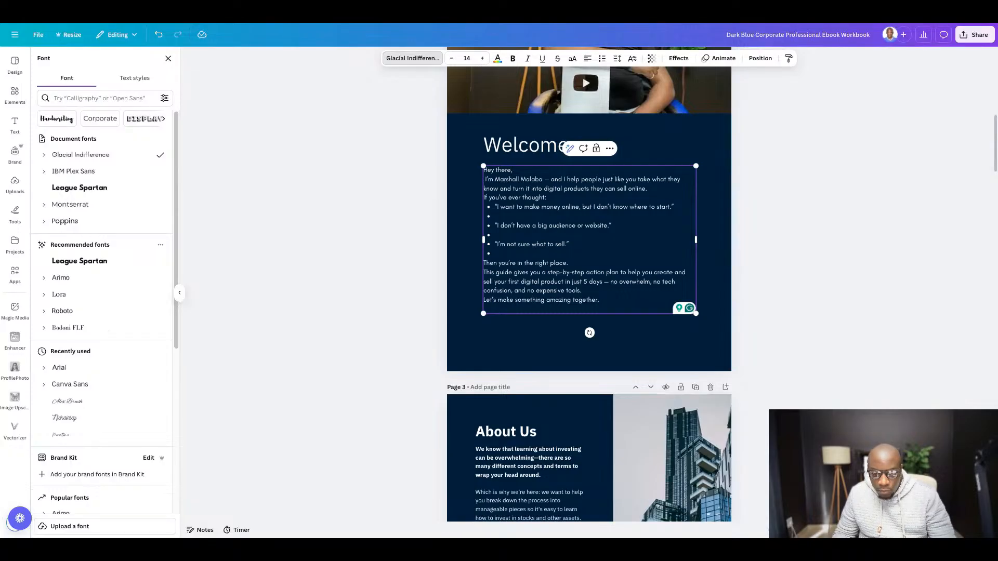
key("Return")
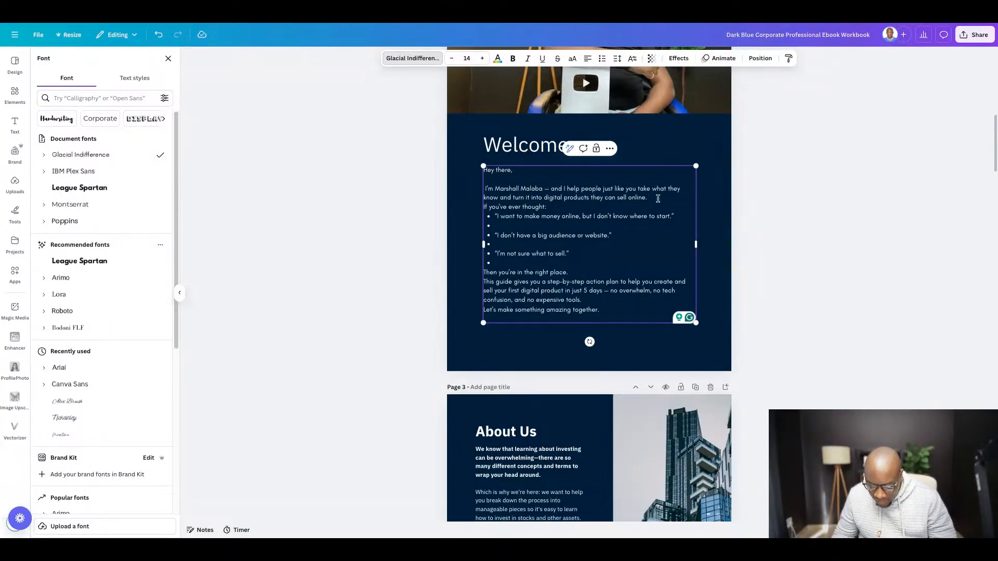
left_click(658, 198)
key("Return")
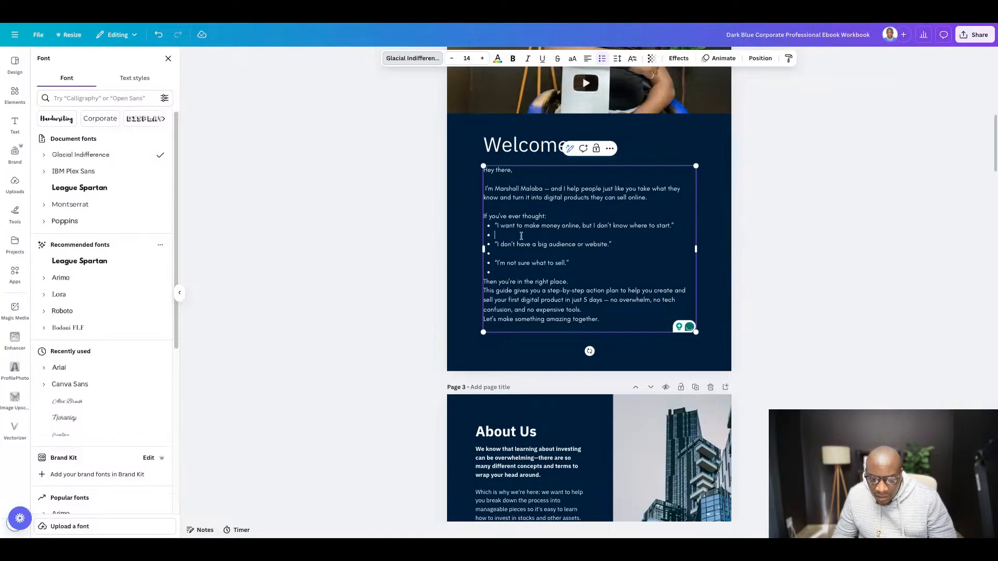
- Remove the empty bullets between and after the three quoted statements in the welcome text
key("BackSpace")
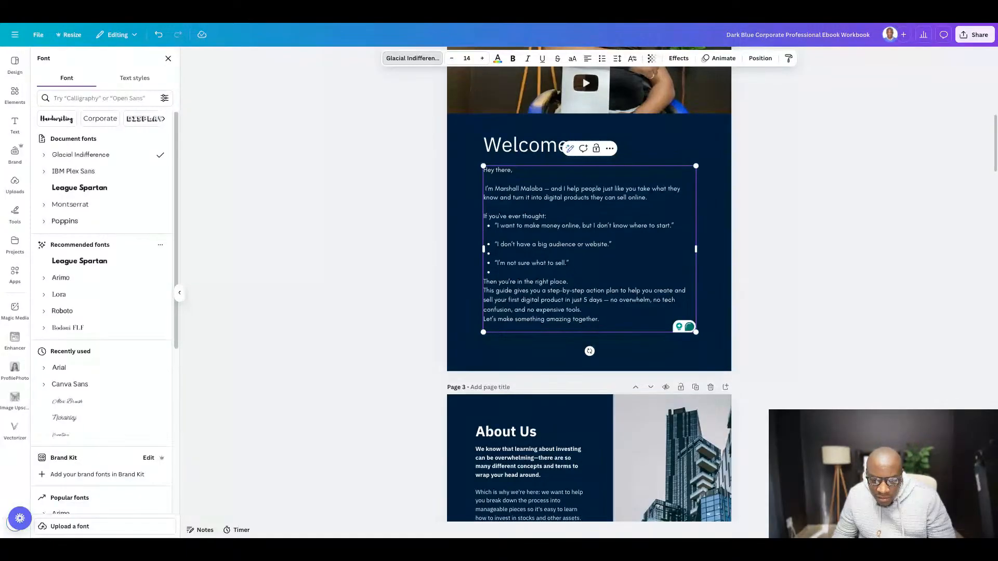
key("BackSpace")
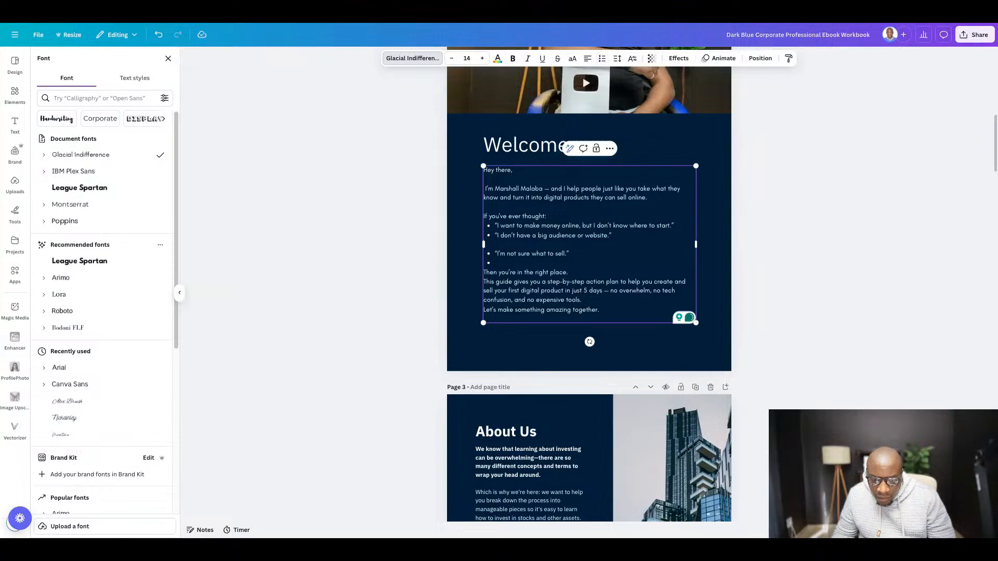
key("BackSpace")
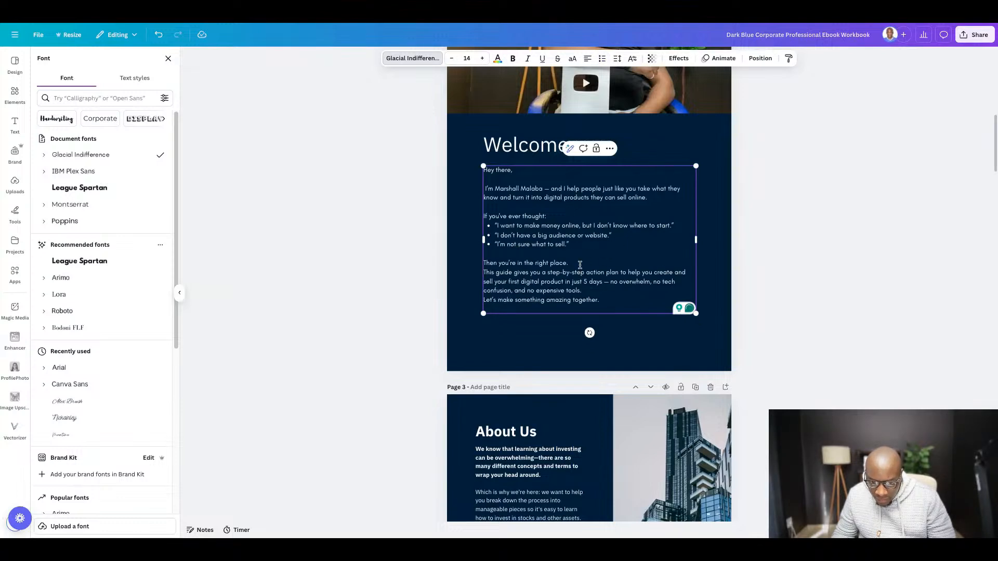
- Insert blank lines before and after the paragraph beginning "This guide gives you" in the welcome text
key("Return")
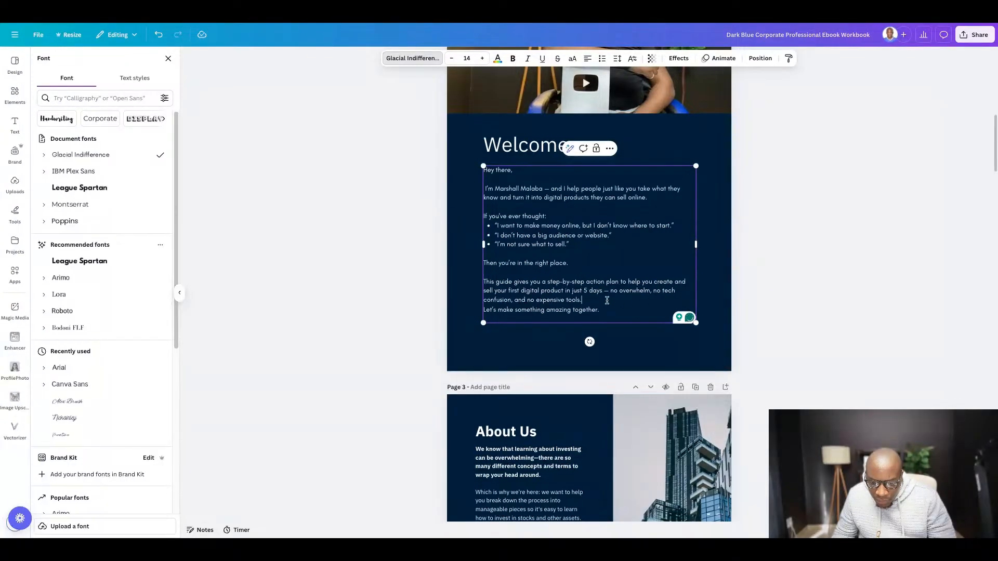
key("Return")
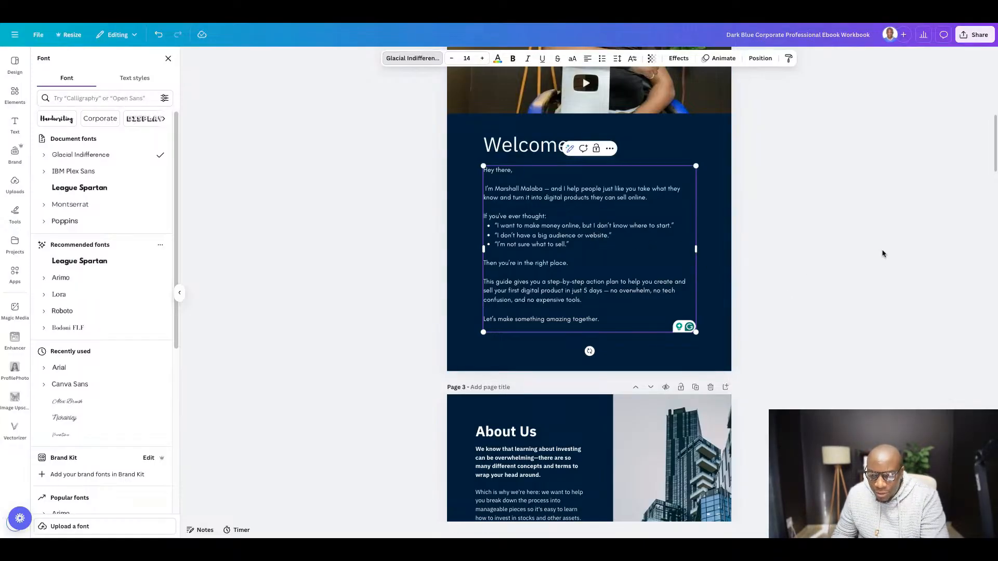
key("Escape")
key("Escape")
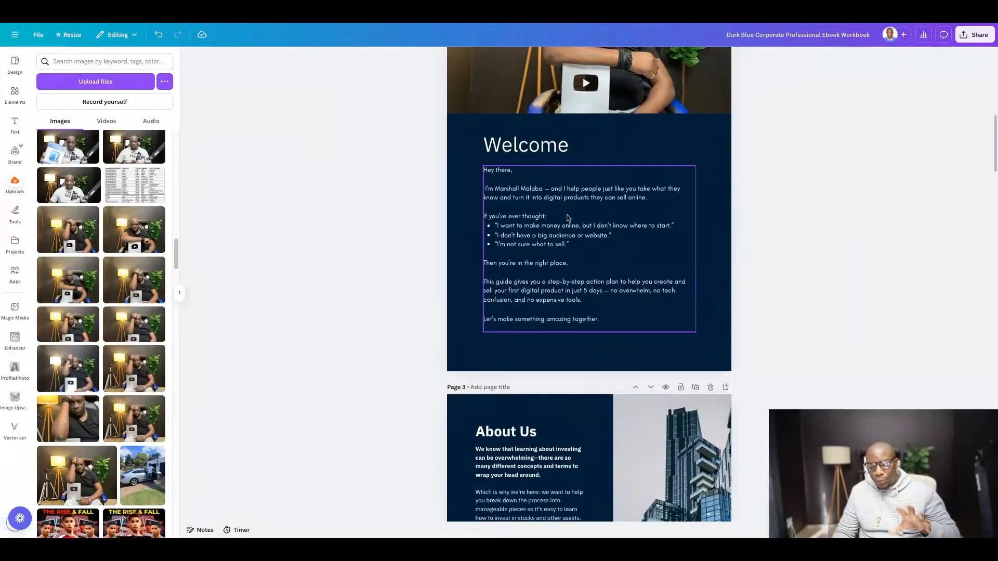
- Review the layout of the Welcome page and the cover page above it
scroll(591, 260, "up", 3)
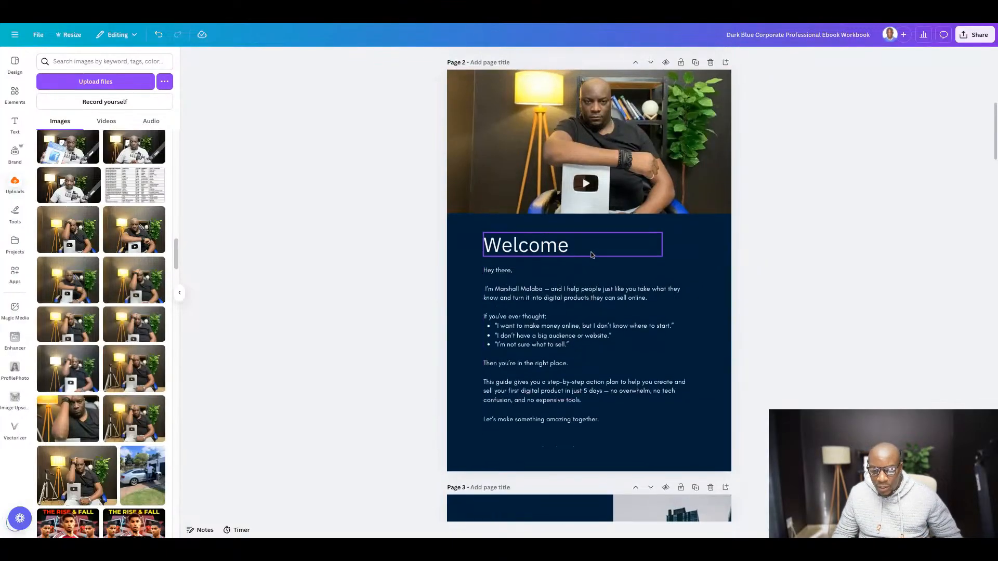
scroll(592, 256, "down", 2)
scroll(592, 255, "up", 1)
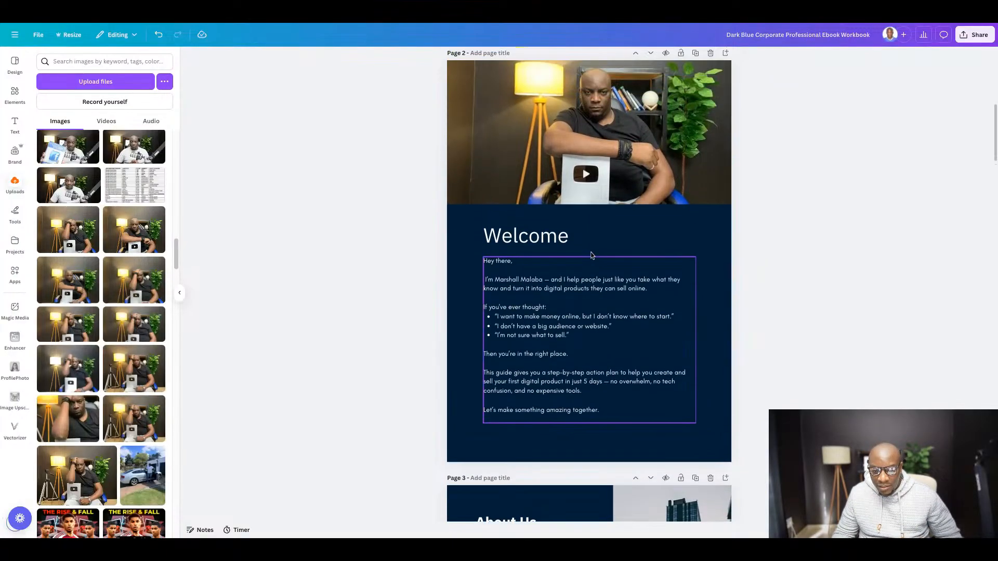
scroll(592, 254, "down", 1)
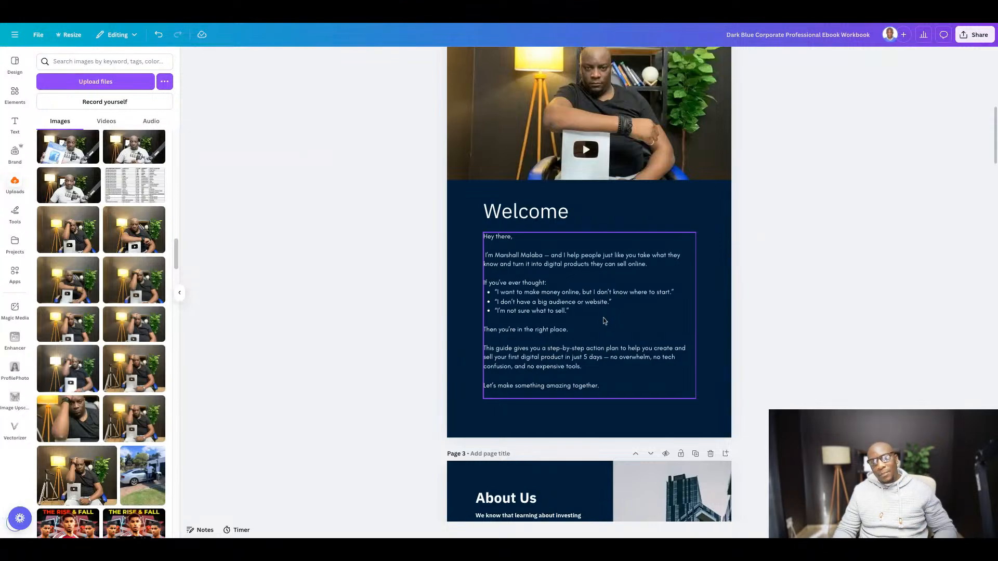
scroll(649, 349, "up", 6)
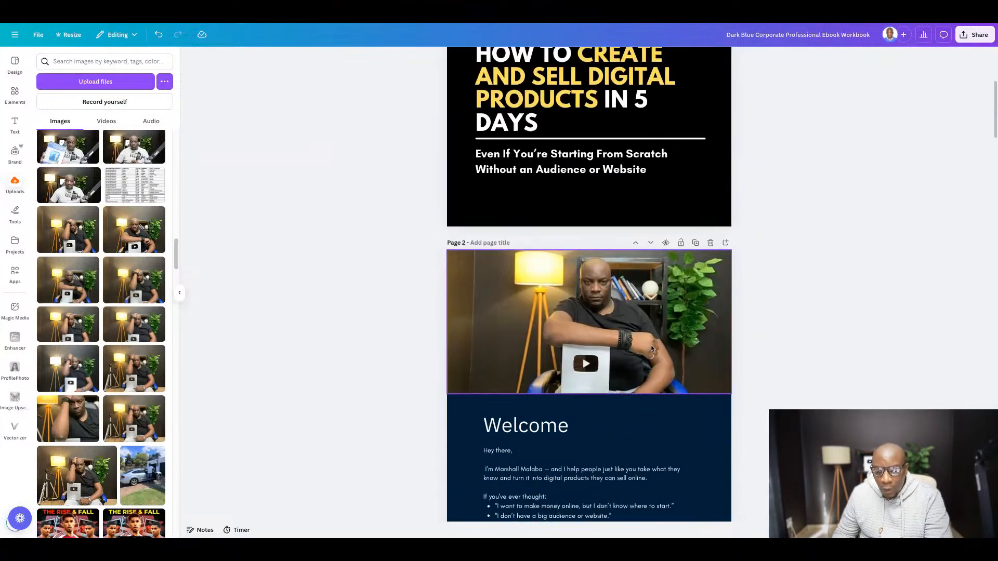
scroll(651, 346, "up", 3)
scroll(651, 345, "down", 2)
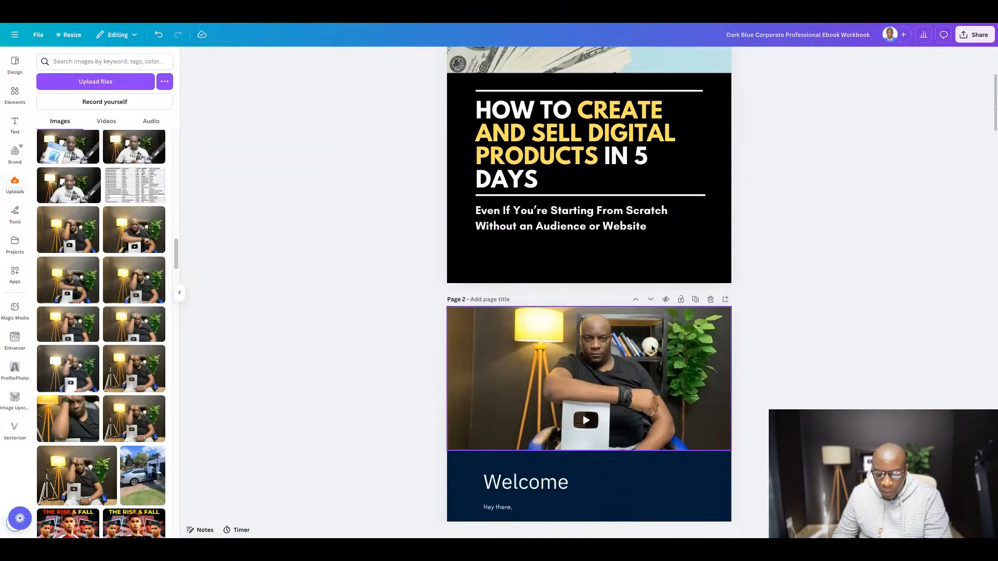
scroll(652, 347, "up", 3)
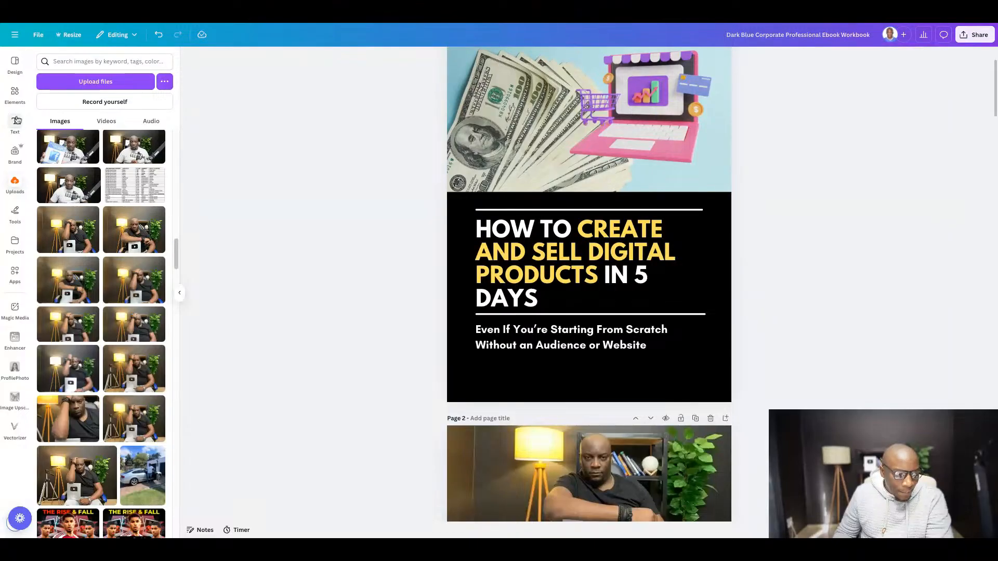
- Add a body text box to the cover page and place it below the subtitle
left_click(16, 122)
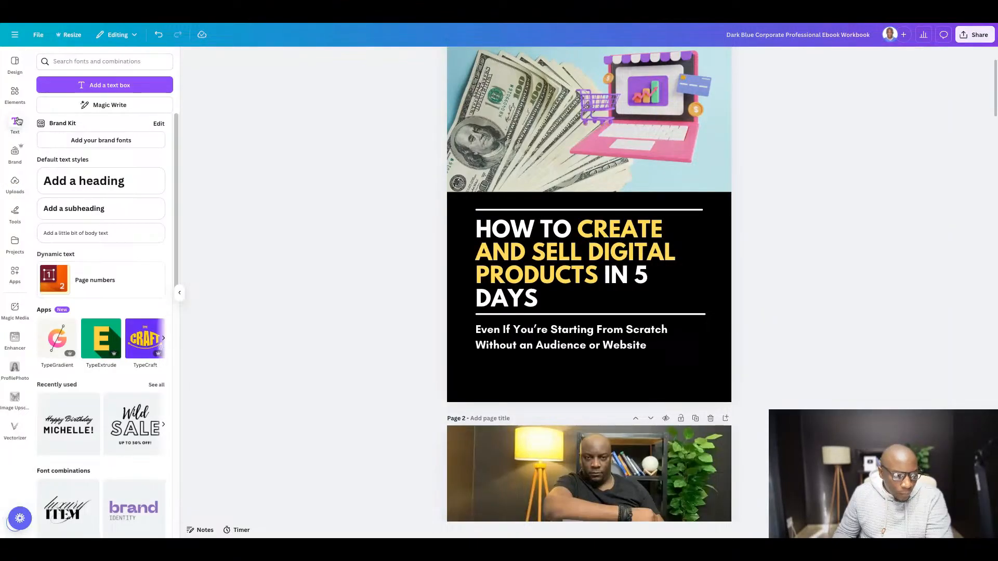
left_click(83, 233)
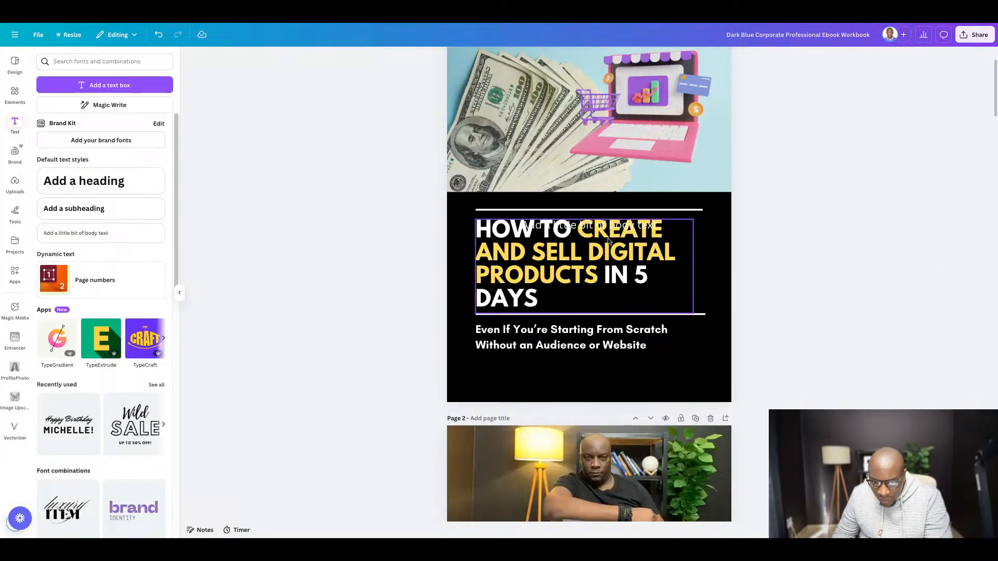
left_click_drag(590, 228, 594, 389)
- Replace the placeholder text below the cover subtitle with a byline giving the author's full name
double_click(659, 385)
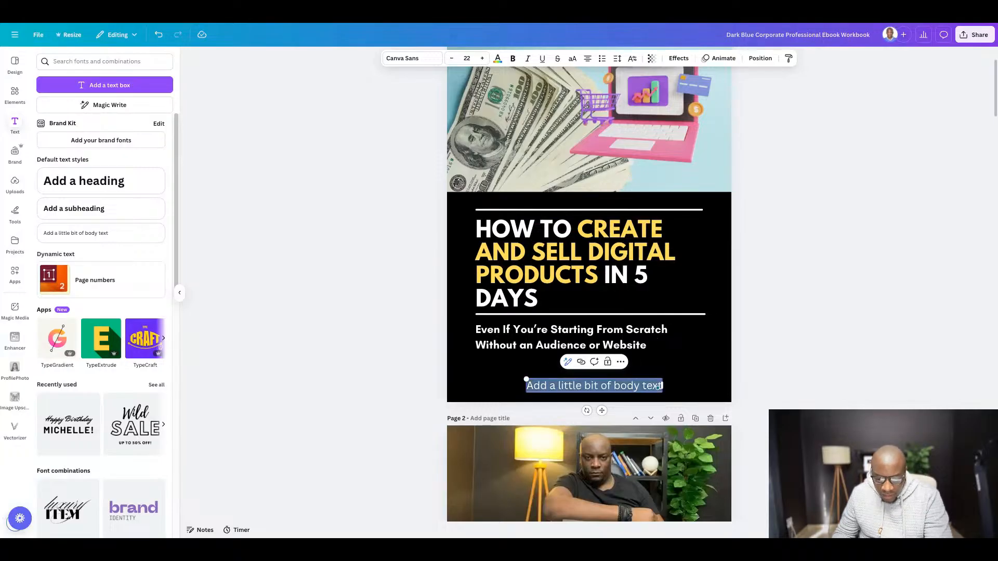
type("bY m")
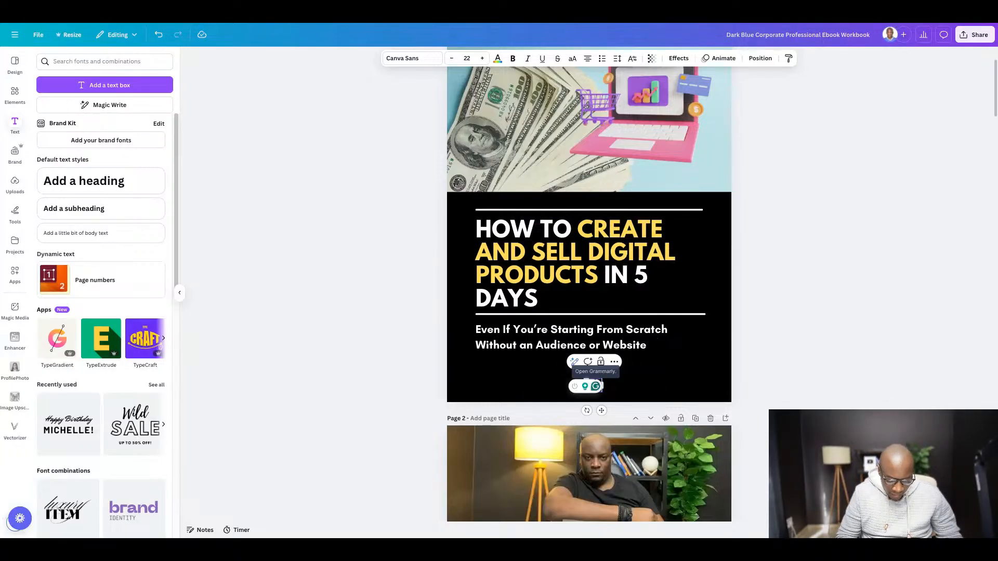
type("arshal")
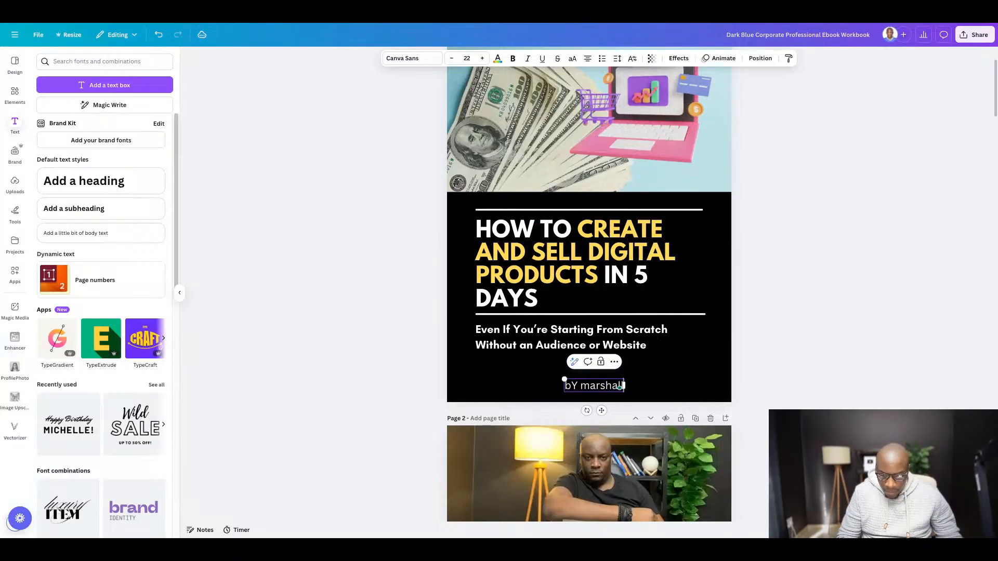
type("l Malab")
type("aba")
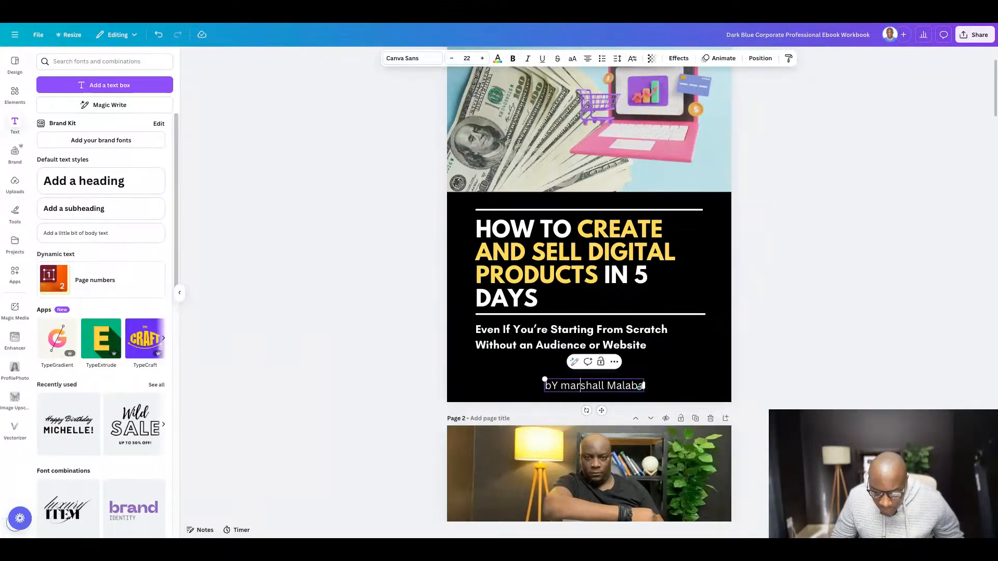
key("BackSpace")
type("M")
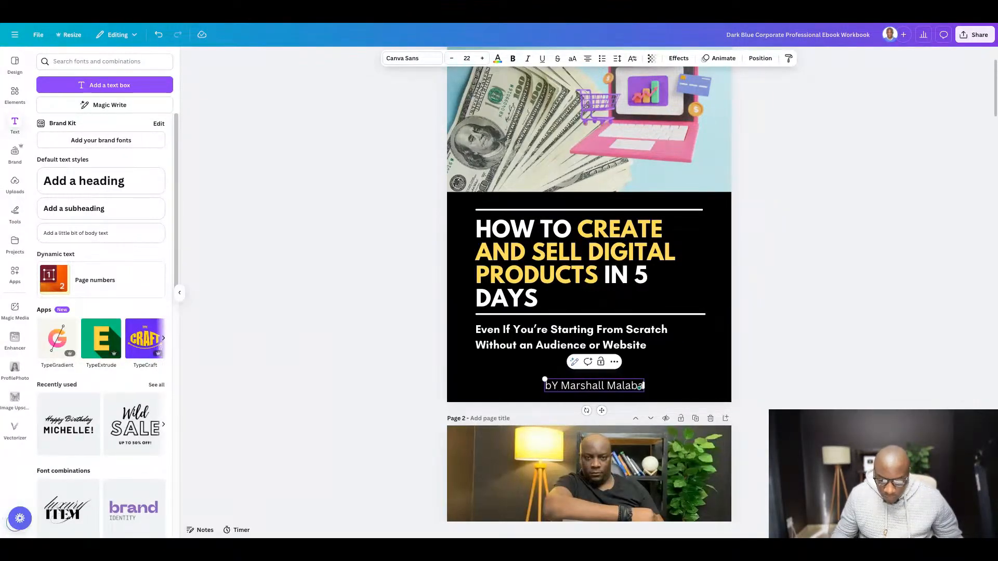
left_click(871, 380)
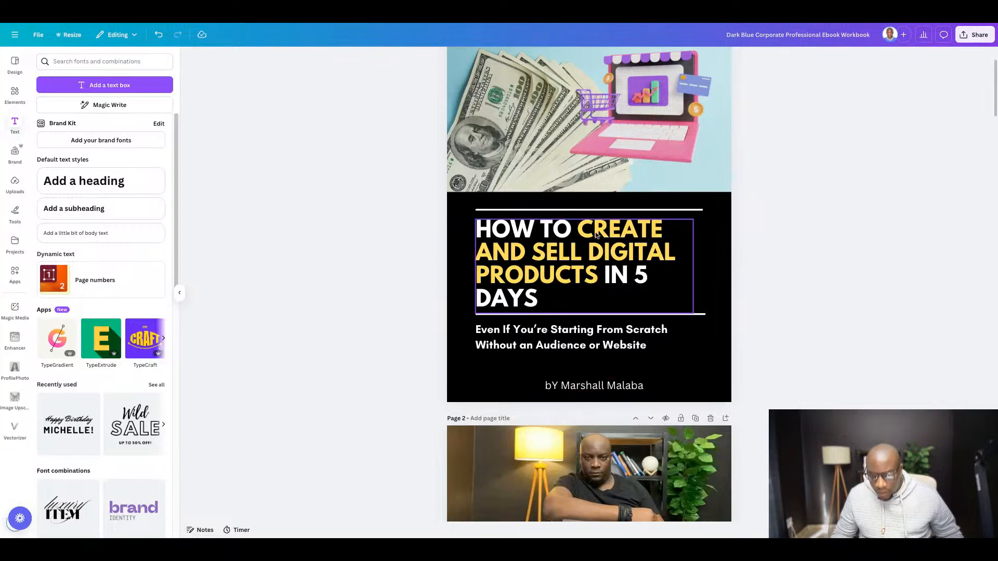
- Set the background colour of the Welcome page to black to match the cover
scroll(497, 167, "down", 8)
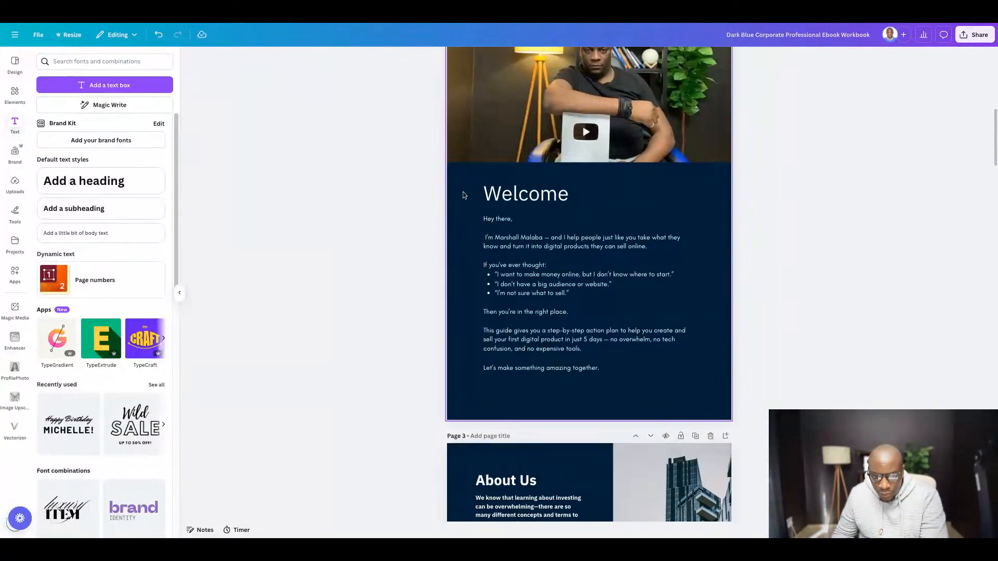
left_click(456, 234)
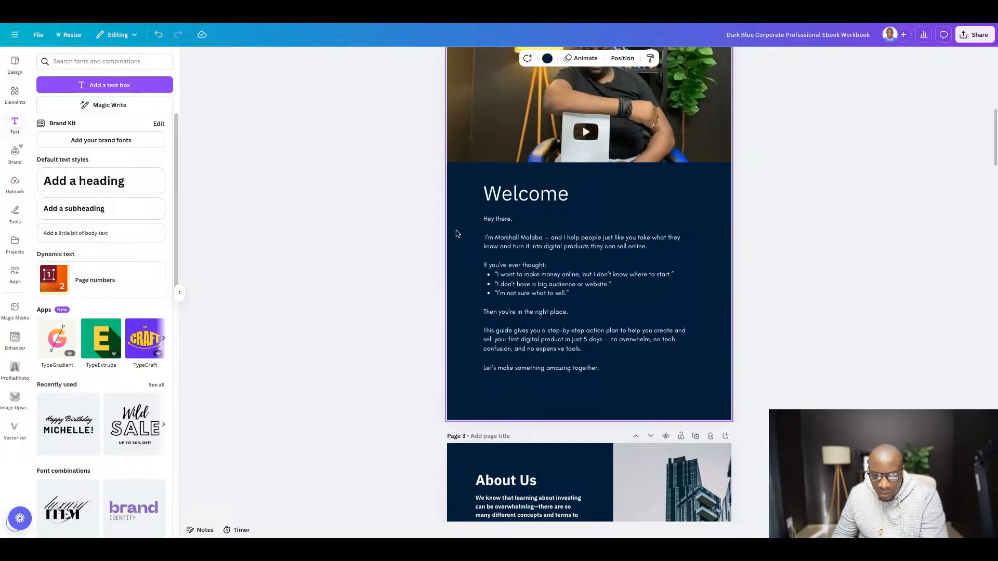
left_click(547, 58)
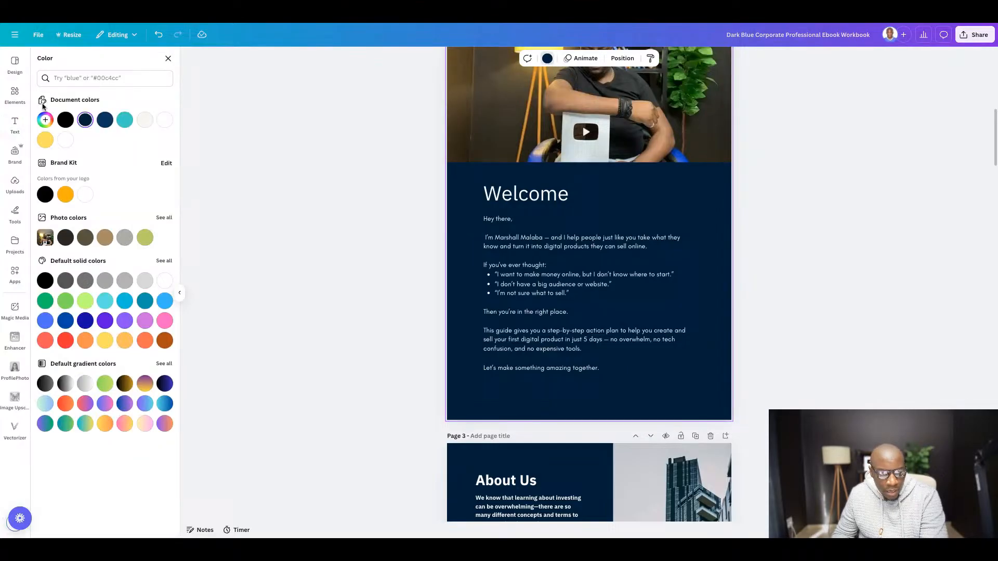
left_click(66, 120)
left_click(814, 219)
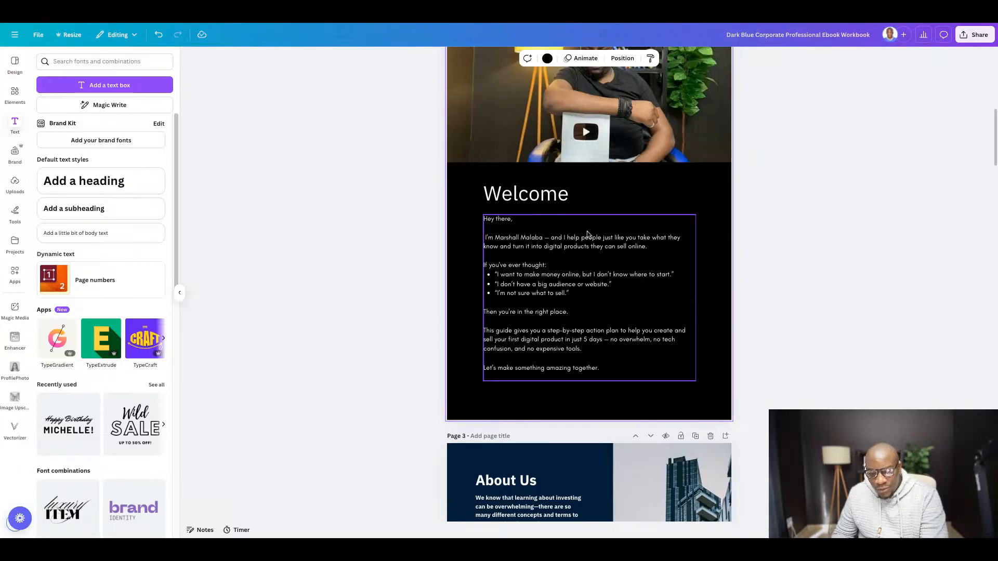
scroll(588, 234, "up", 5)
scroll(642, 239, "down", 1)
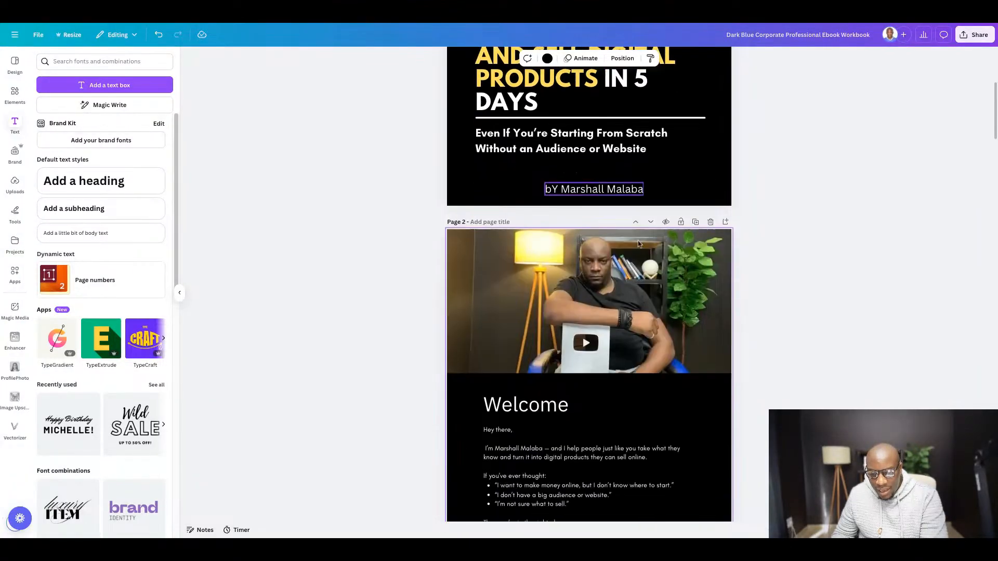
- Copy the "What You'll Need" heading from the Google Docs guide and return to the Canva ebook
scroll(639, 243, "down", 2)
scroll(615, 253, "down", 5)
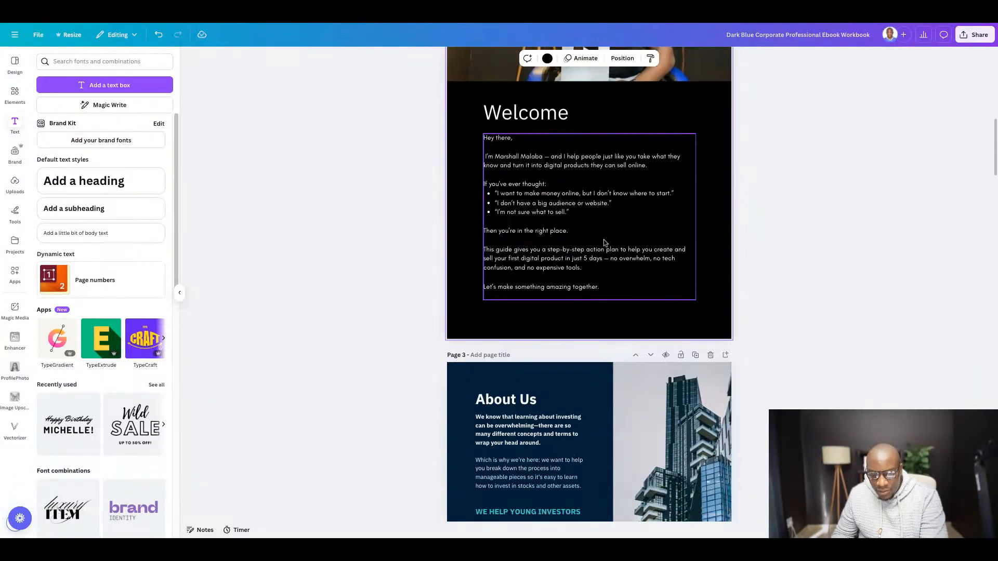
scroll(536, 177, "down", 5)
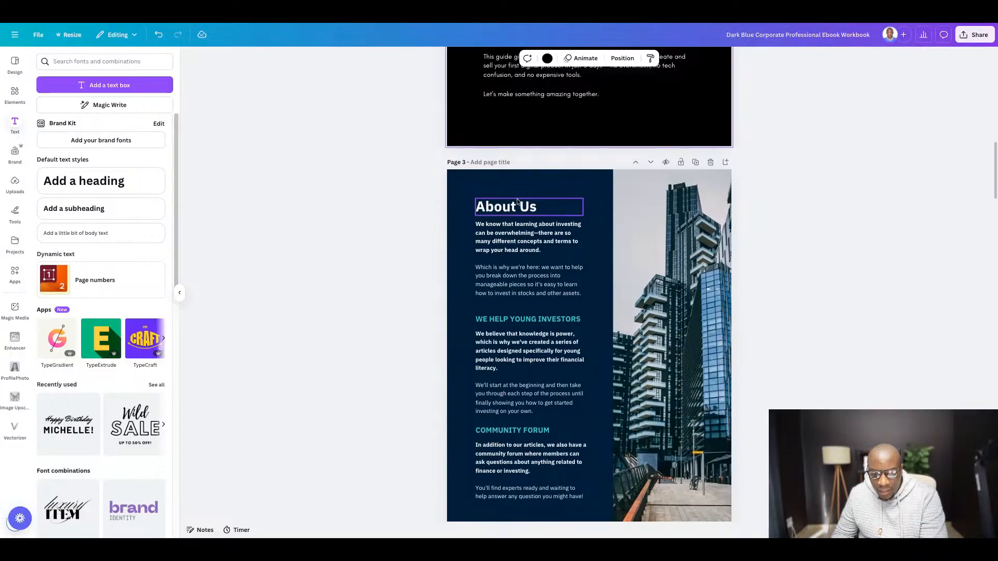
scroll(520, 202, "down", 1)
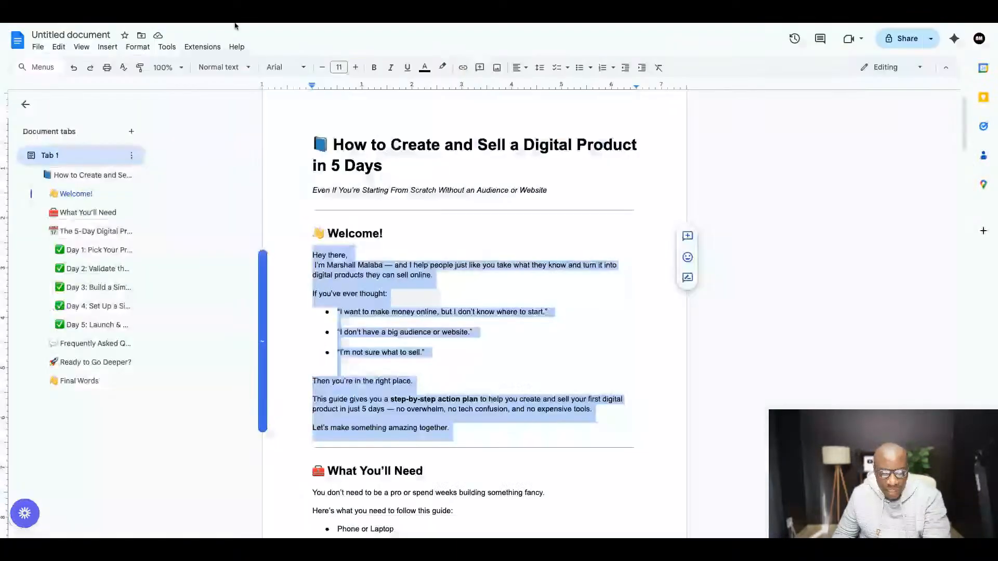
scroll(479, 317, "down", 3)
scroll(479, 317, "down", 3)
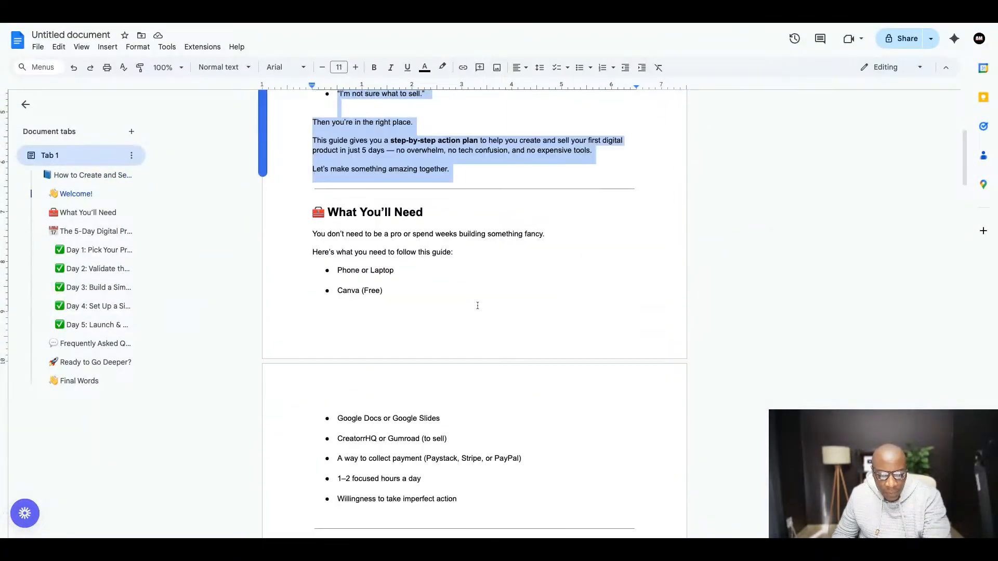
scroll(404, 218, "down", 2)
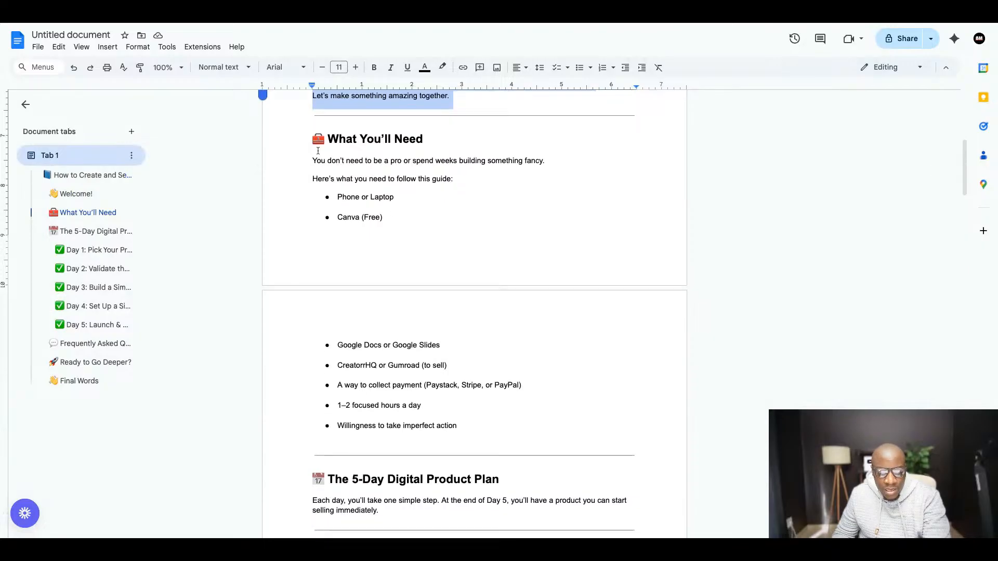
left_click_drag(312, 140, 430, 139)
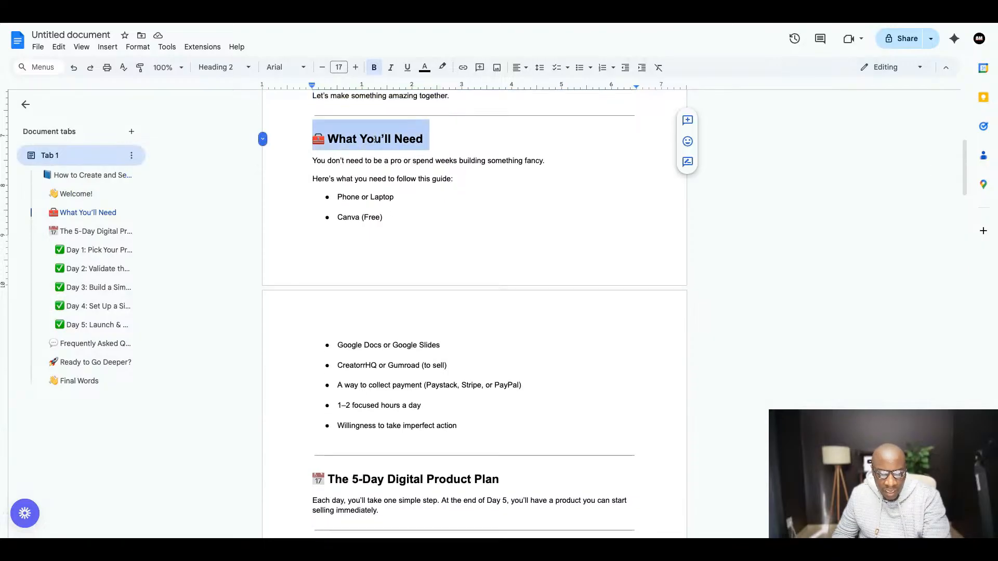
right_click(375, 144)
left_click(398, 169)
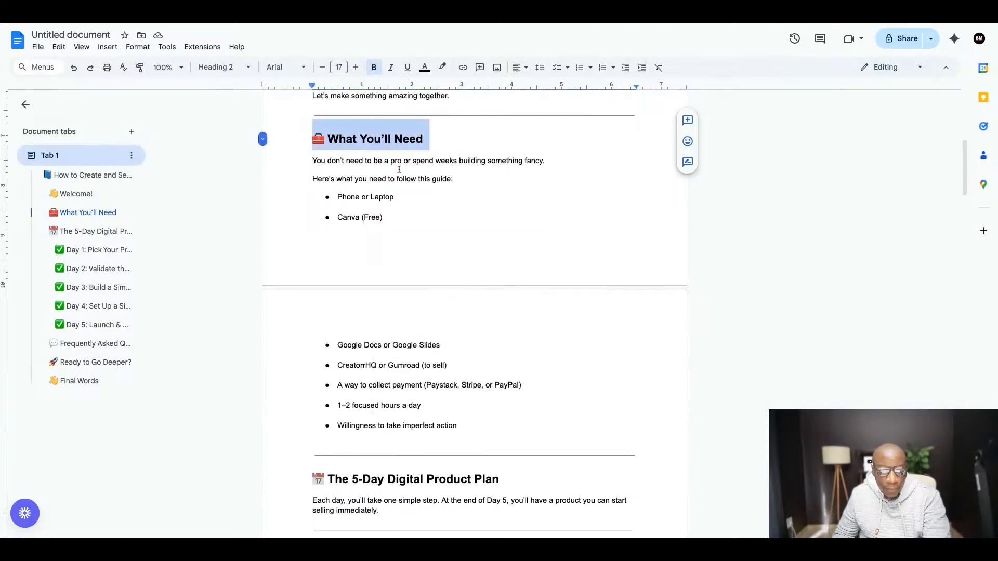
left_click(342, 18)
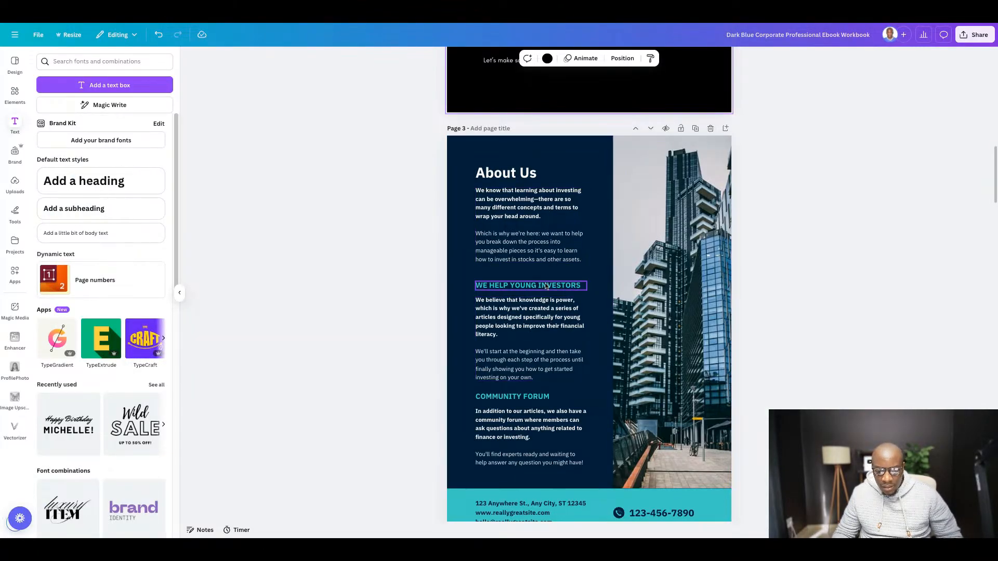
- Compare the "What You'll Need" section in the Google Docs guide with the About Us page in the Canva ebook
left_click(279, 20)
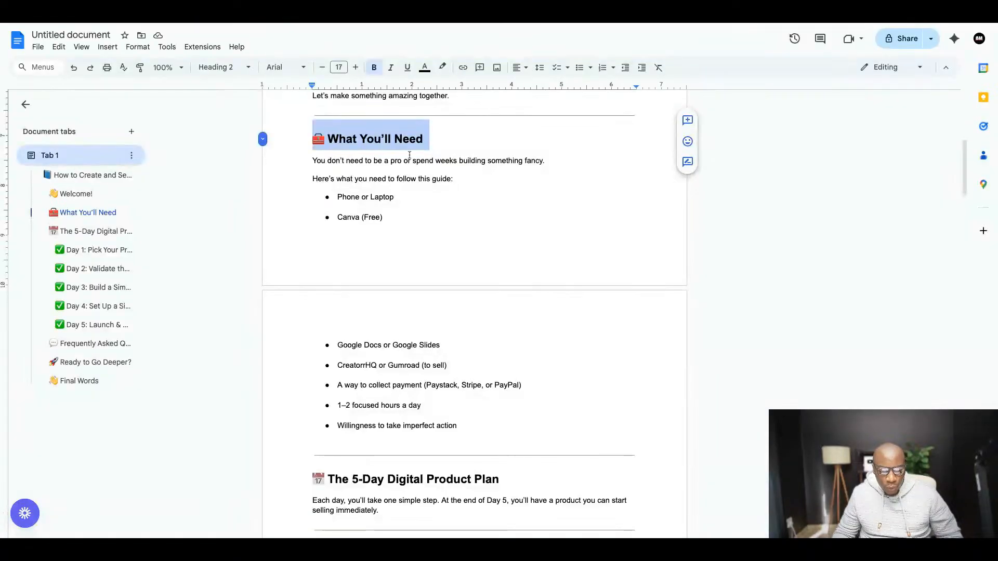
scroll(438, 200, "down", 1)
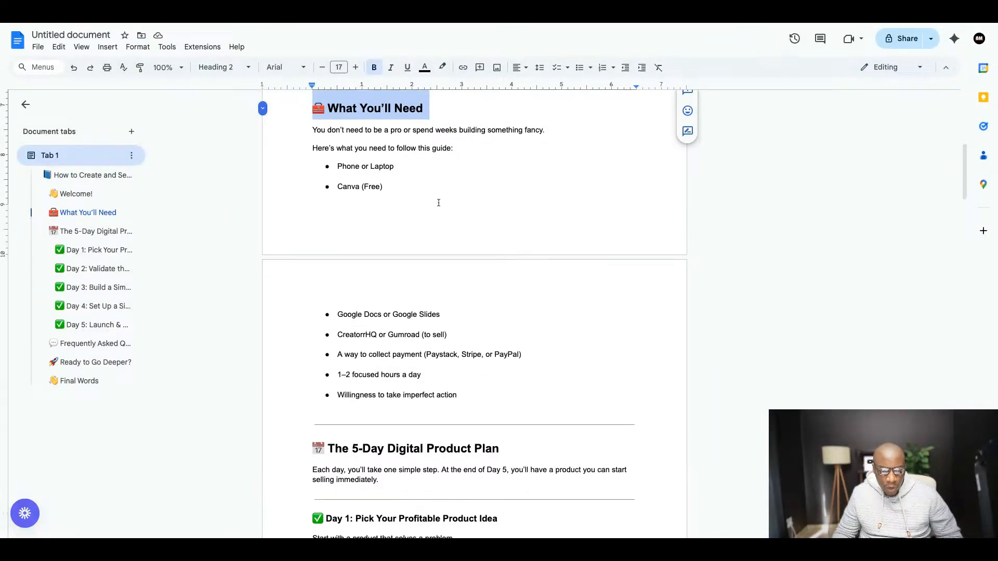
left_click(338, 23)
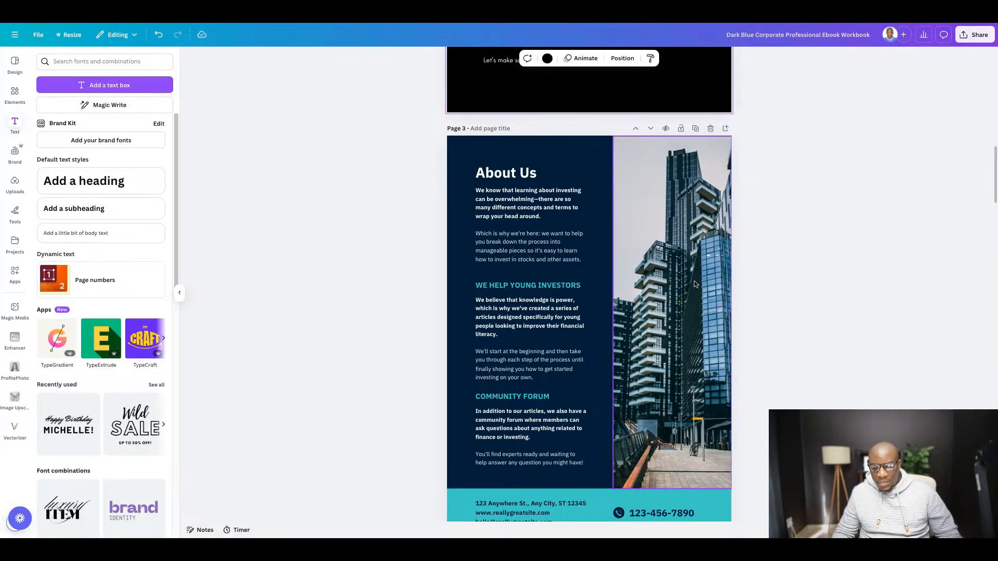
scroll(587, 263, "down", 1)
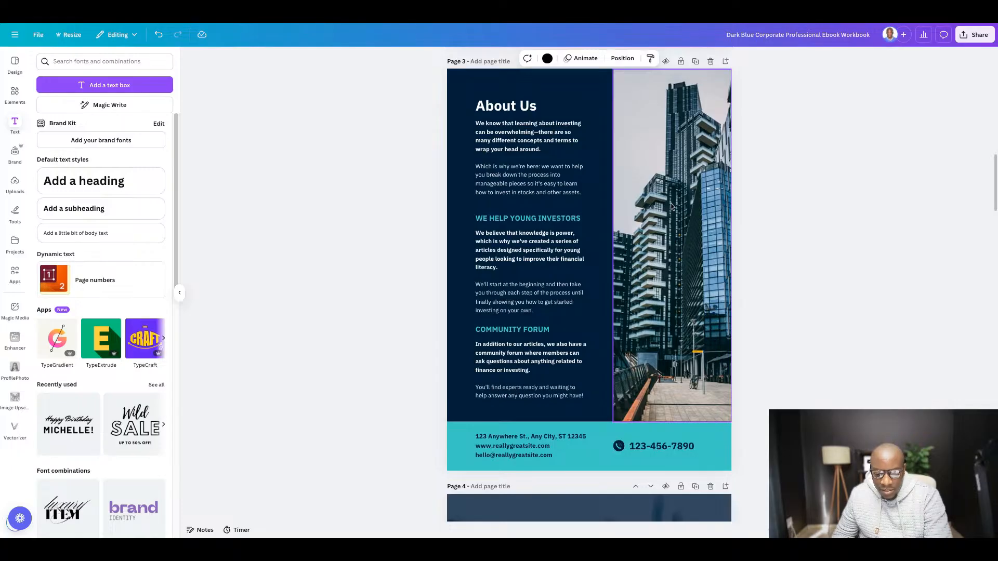
- Set the About Us page's background to black and delete its building photo
scroll(503, 135, "up", 1)
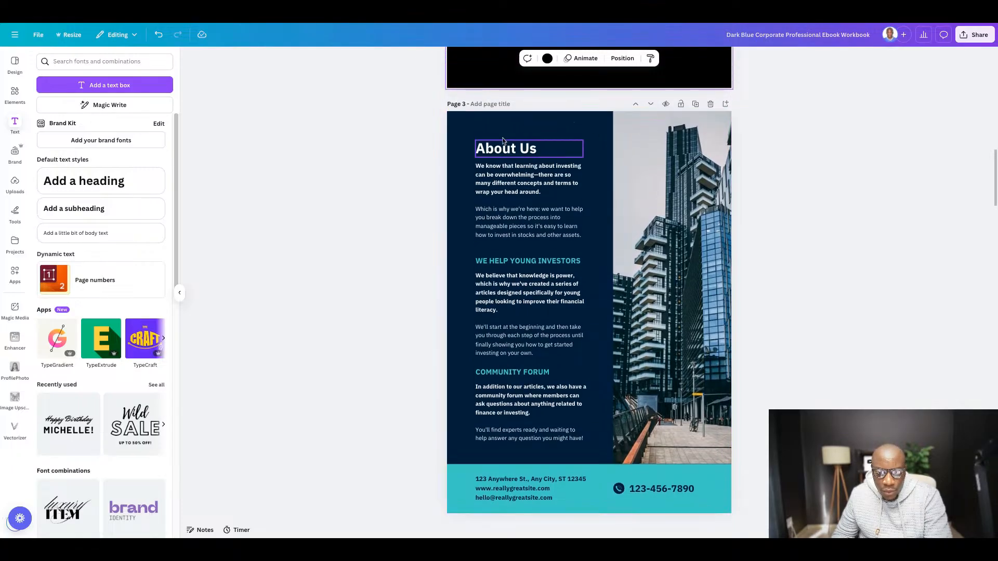
left_click(460, 123)
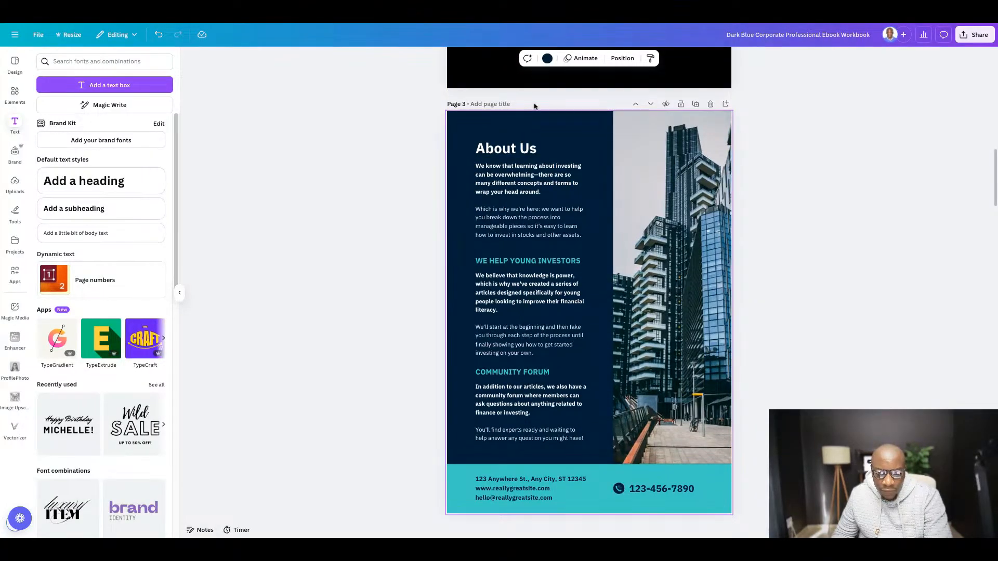
left_click(548, 58)
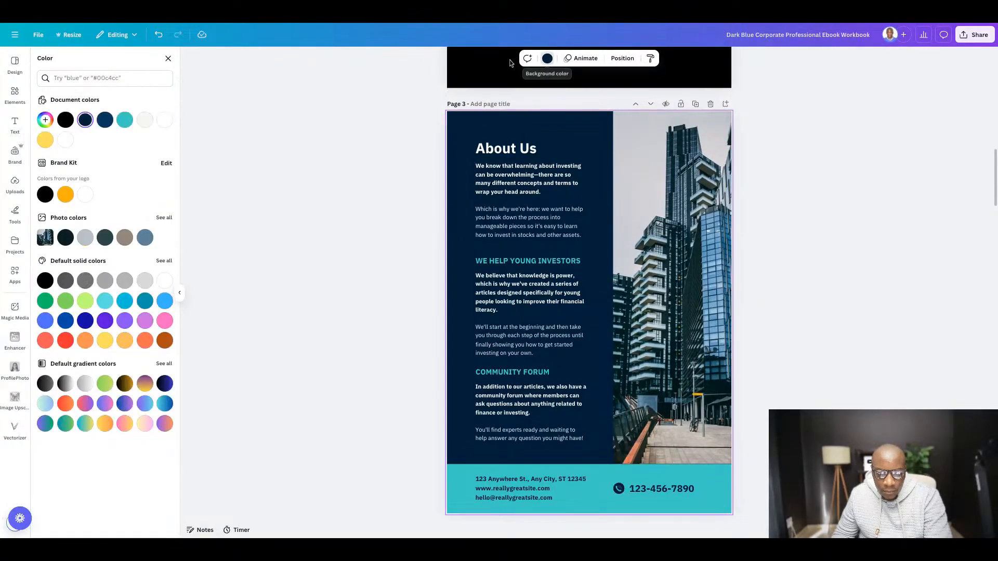
left_click(66, 119)
left_click(684, 242)
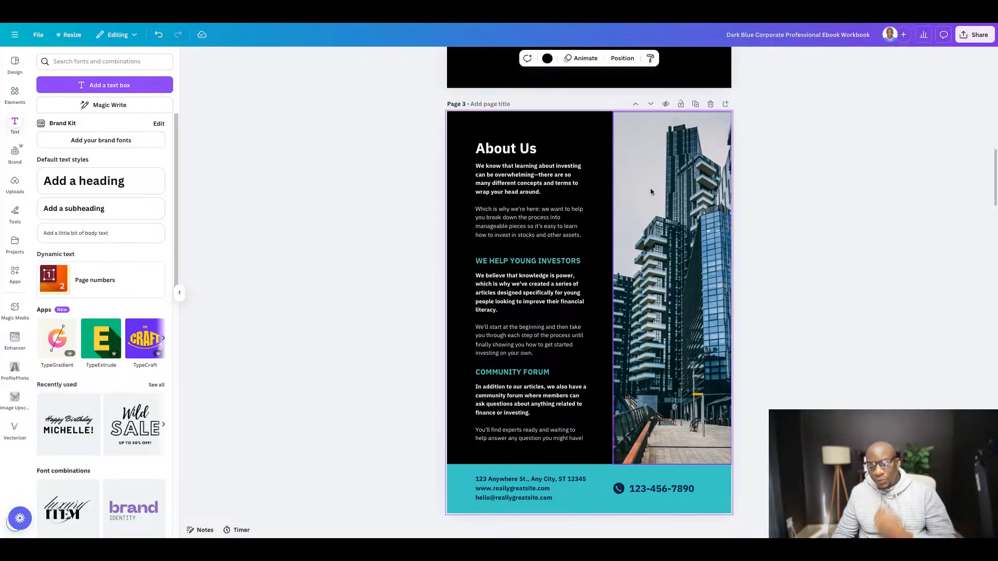
left_click(653, 263)
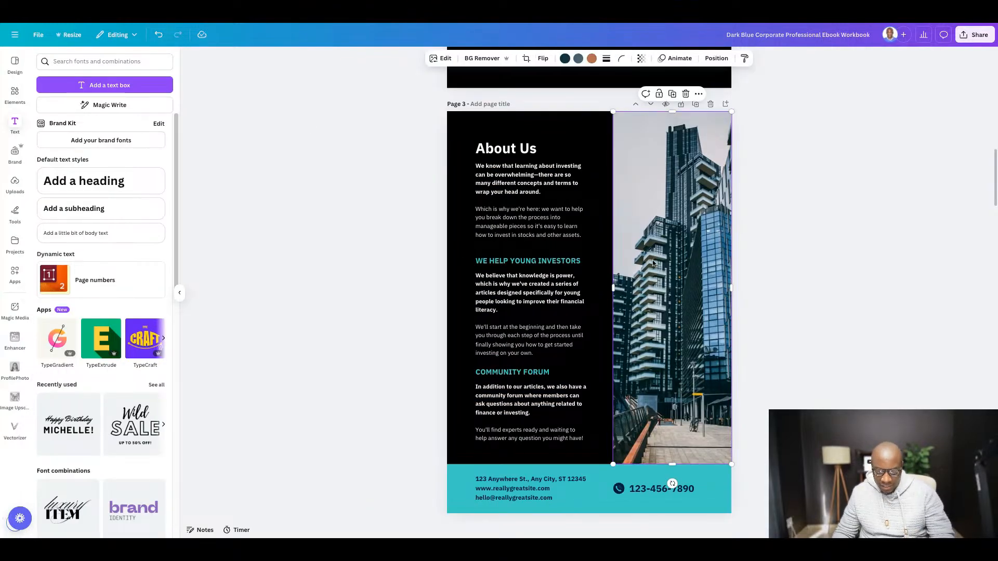
key("Delete")
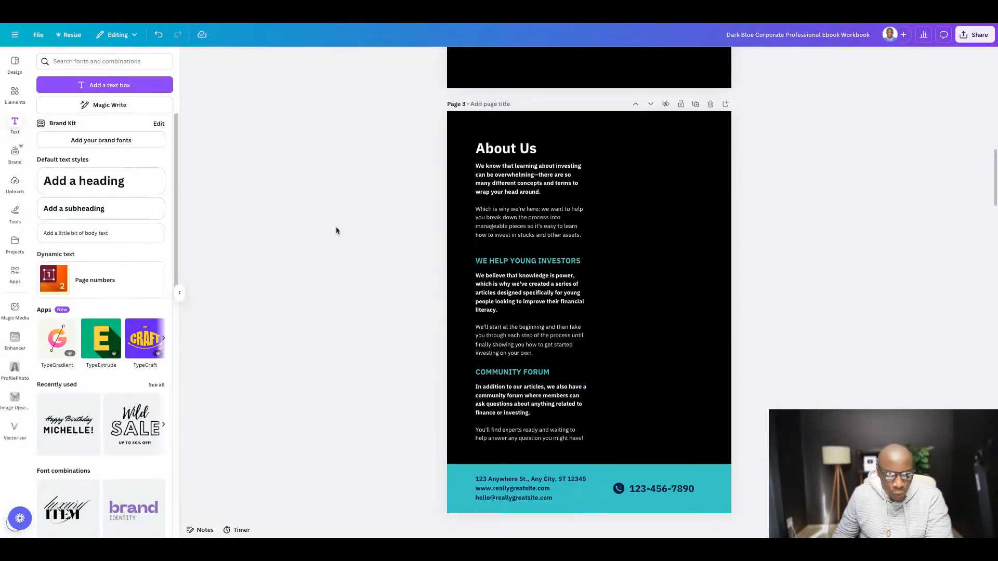
- Find the seaside selfie in a hooded jacket and sunglasses among the uploaded images and add it to page 3
left_click(15, 184)
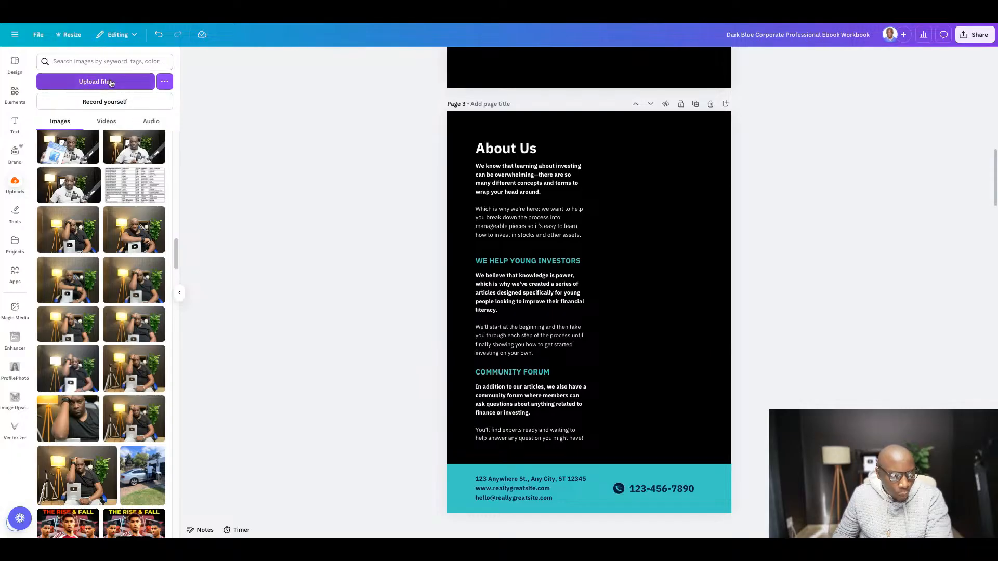
scroll(140, 261, "down", 4)
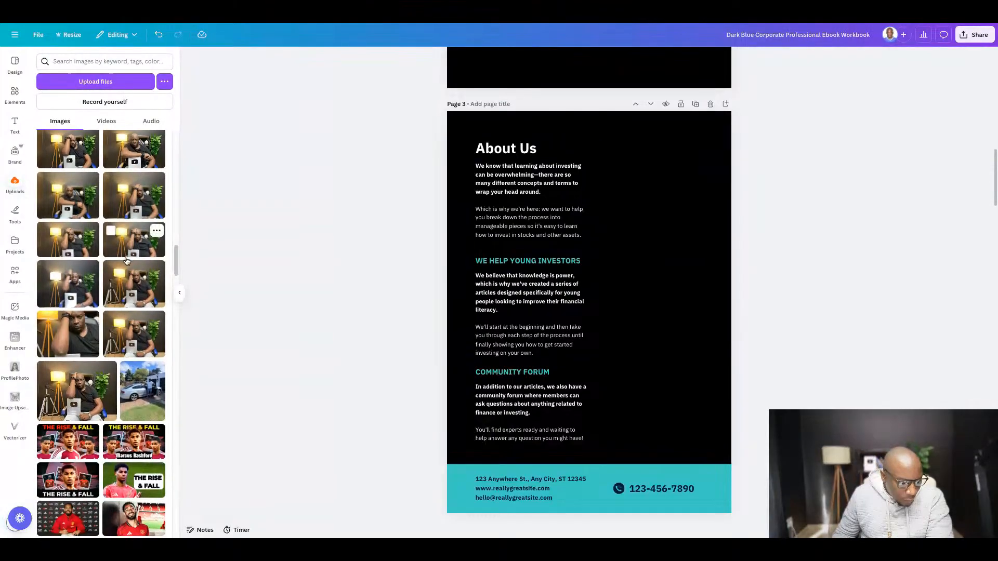
scroll(126, 261, "down", 2)
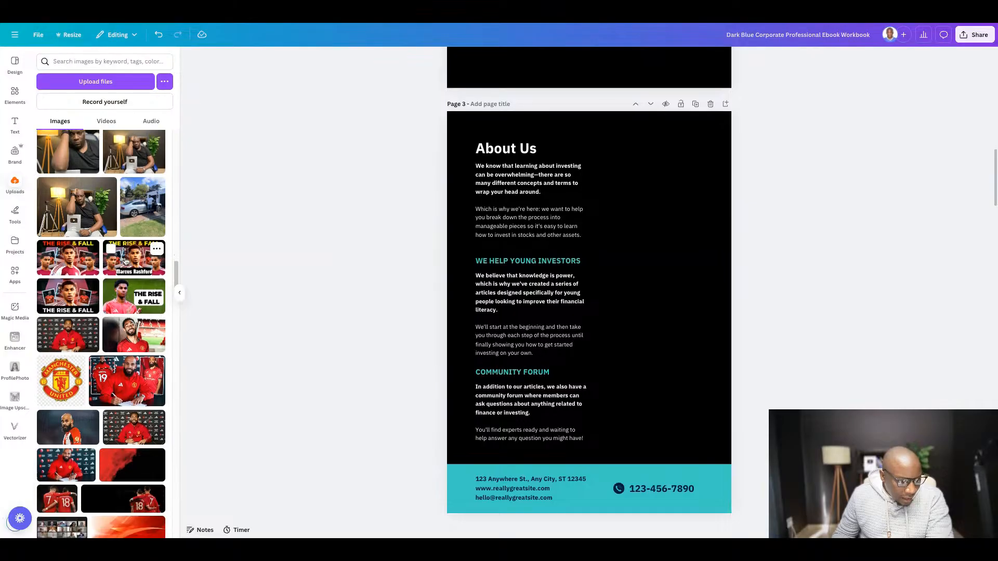
scroll(117, 253, "down", 7)
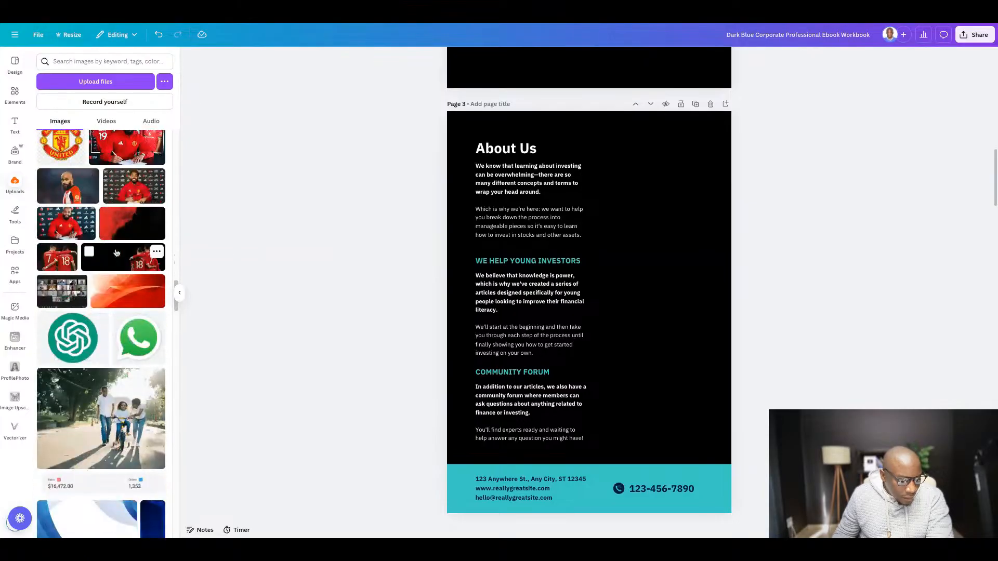
scroll(104, 229, "down", 3)
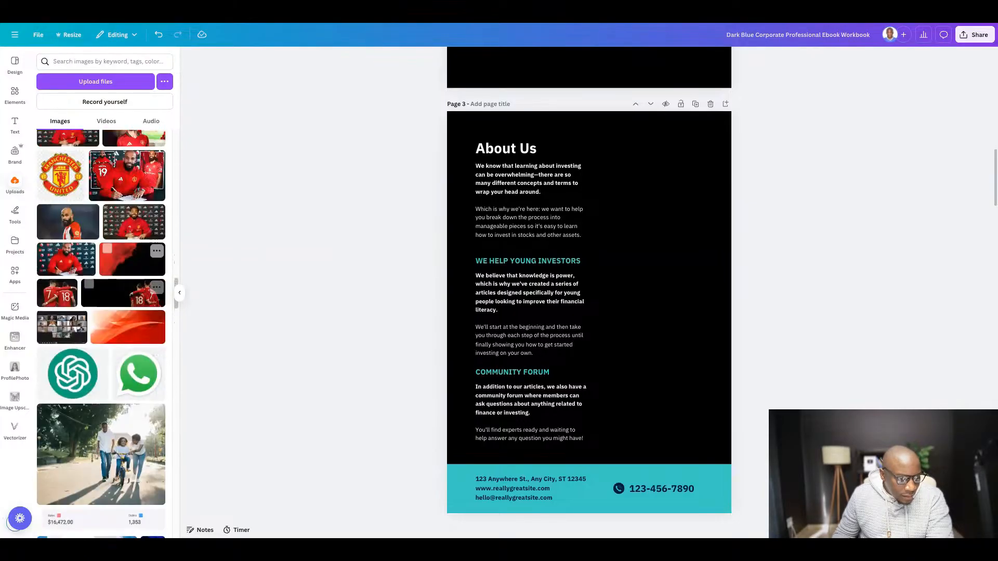
scroll(101, 312, "down", 15)
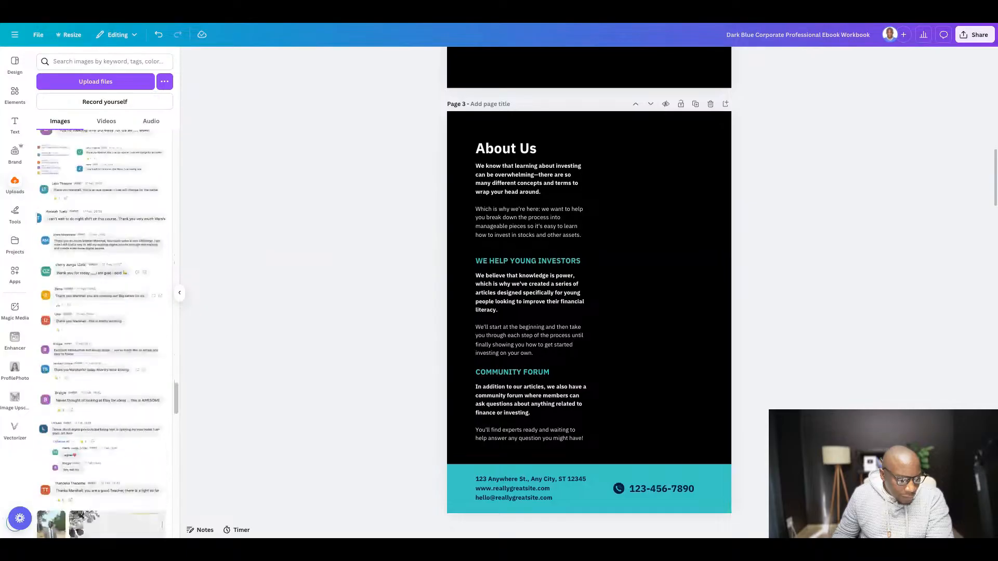
scroll(106, 253, "down", 3)
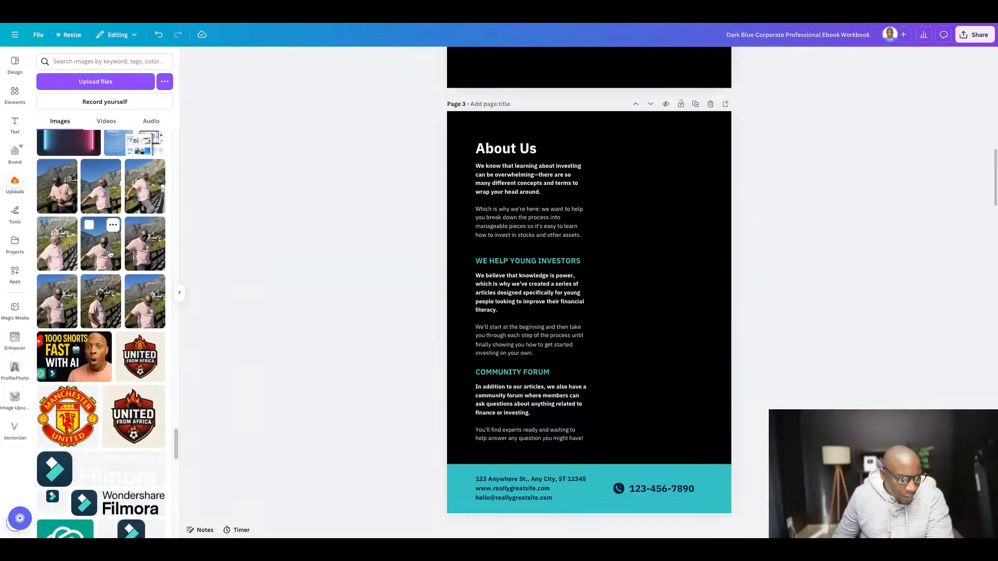
scroll(107, 253, "down", 15)
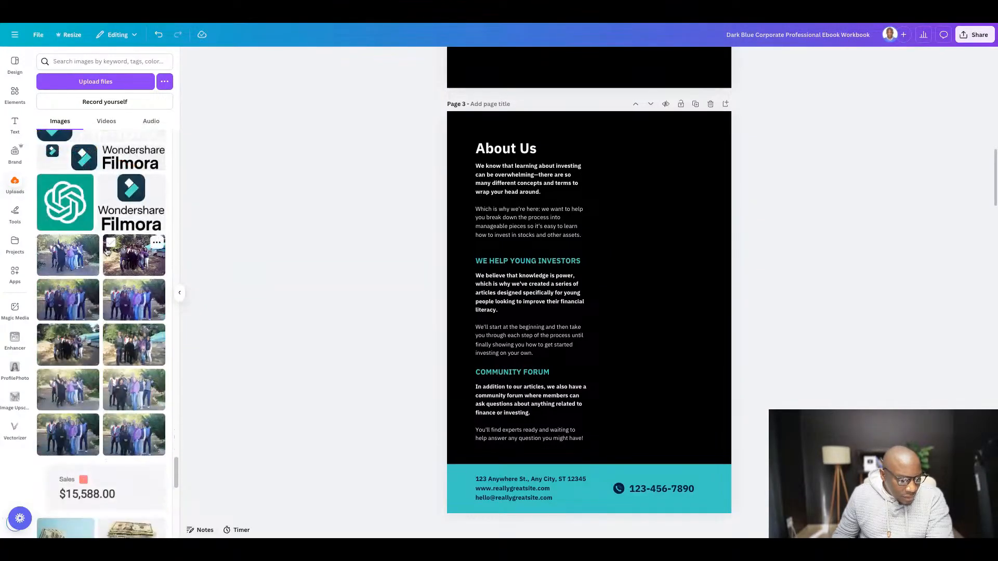
scroll(148, 242, "down", 3)
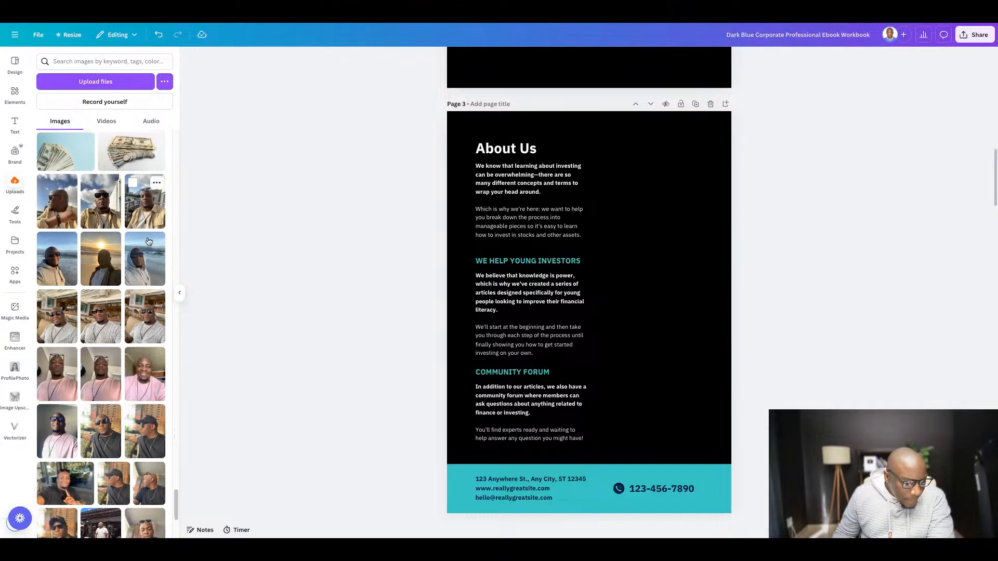
scroll(148, 242, "down", 1)
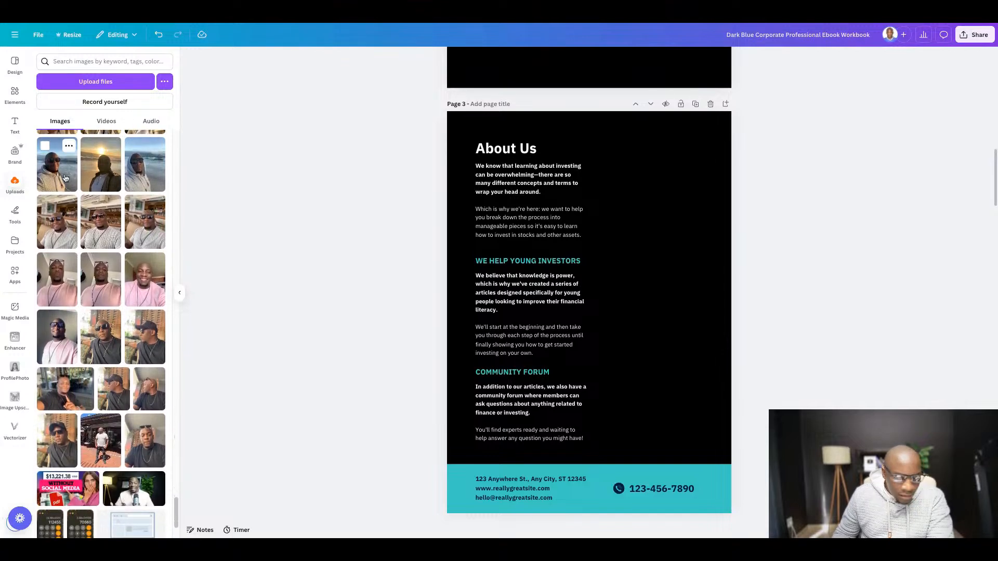
left_click(57, 166)
- Enlarge the selfie to page 3's full height beside the text, crop its left edge, and shift it so the face shows
left_click_drag(533, 344, 646, 285)
left_click_drag(806, 387, 873, 476)
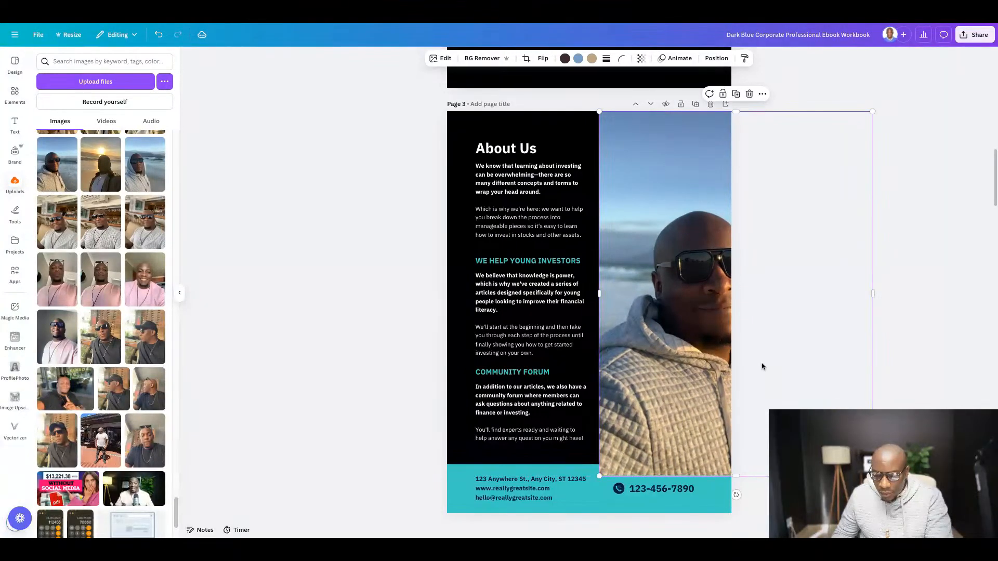
scroll(760, 367, "down", 3)
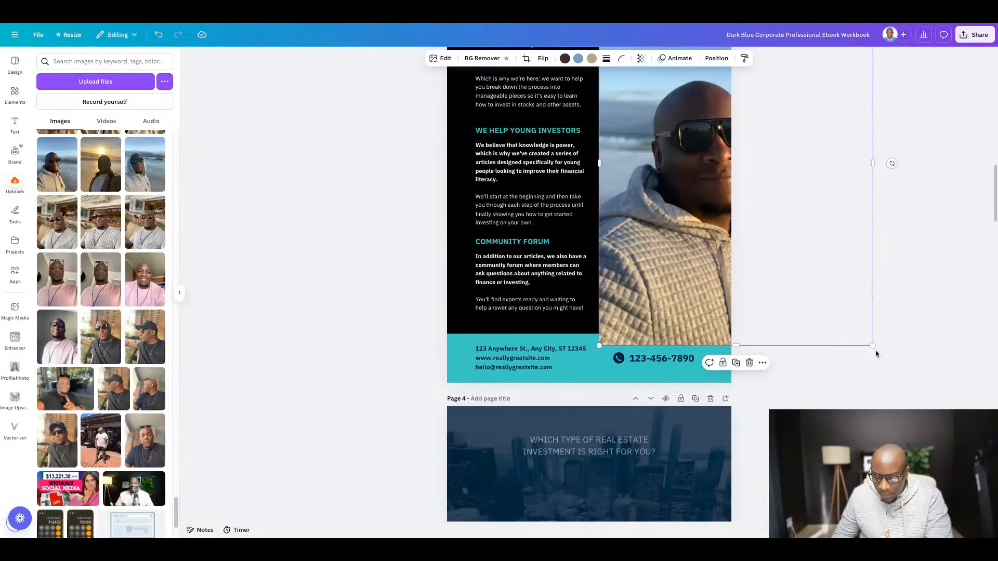
left_click_drag(873, 346, 901, 383)
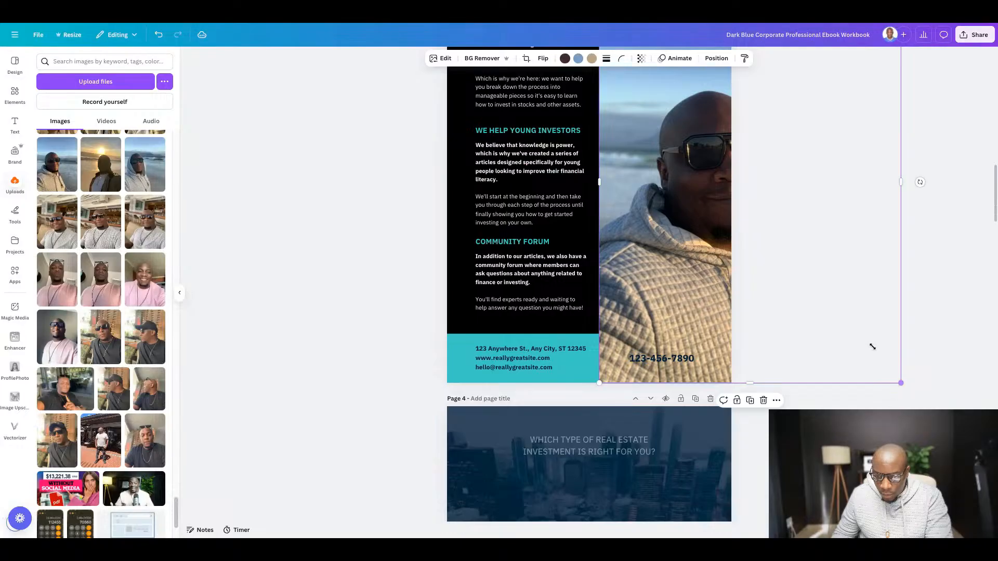
scroll(665, 244, "up", 4)
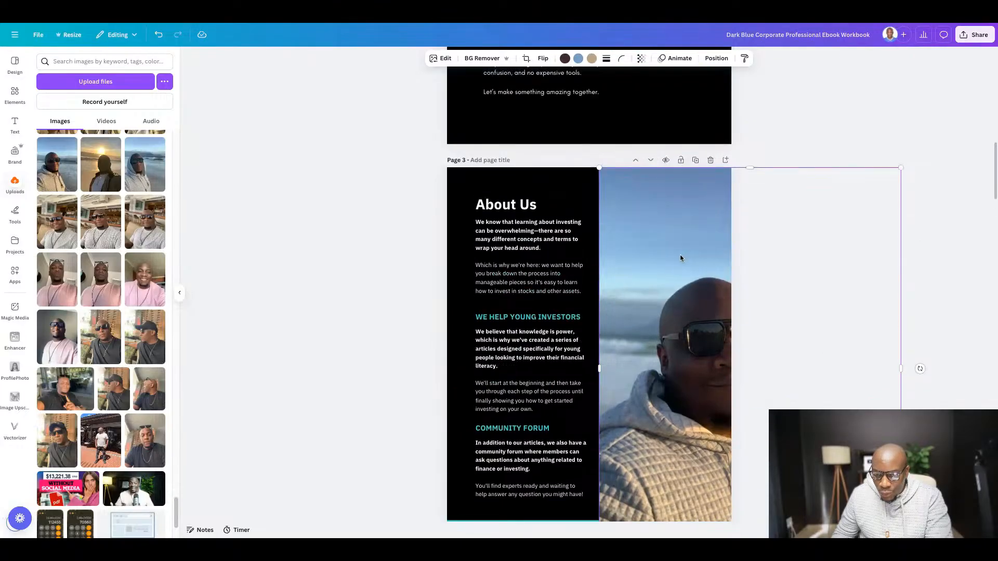
left_click_drag(601, 370, 635, 370)
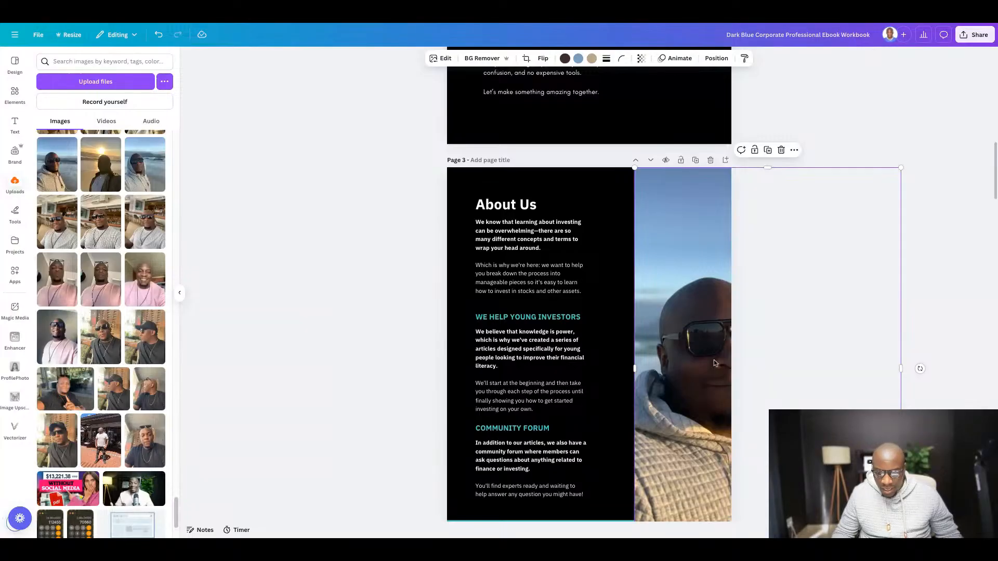
left_click_drag(714, 361, 684, 361)
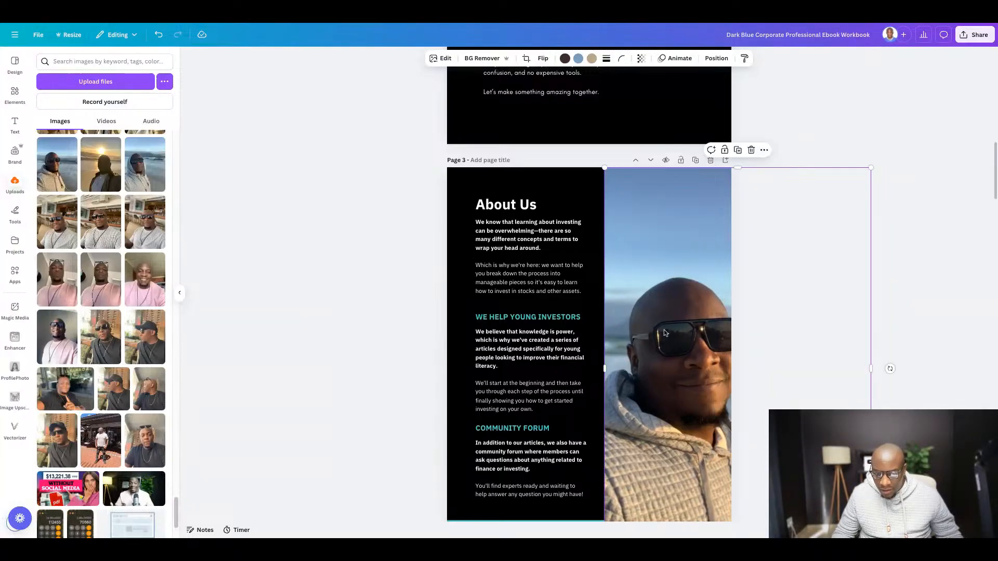
- Delete the contact details, the teal footer band and the phone number from the foot of page 3
scroll(611, 211, "down", 3)
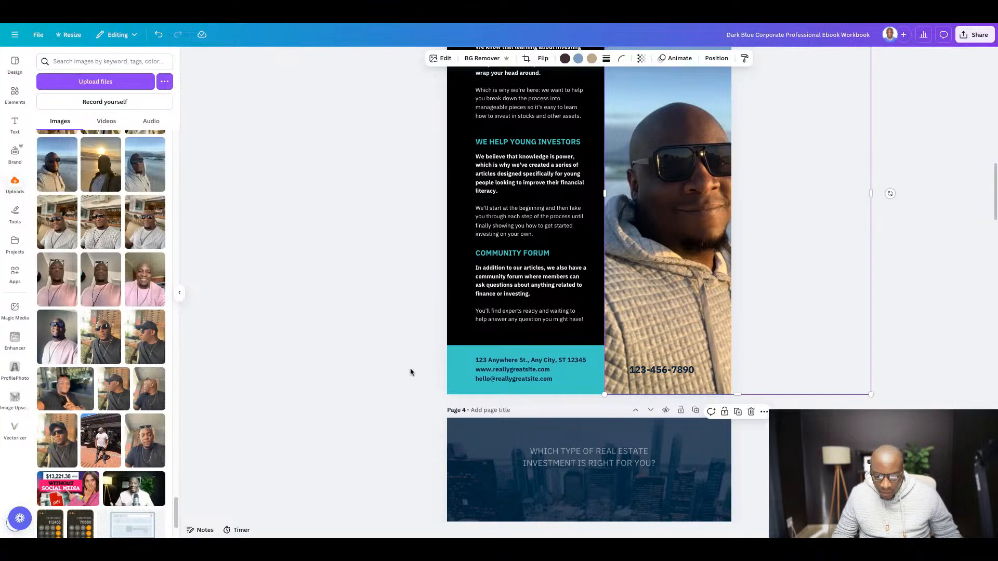
left_click(511, 371)
key("Delete")
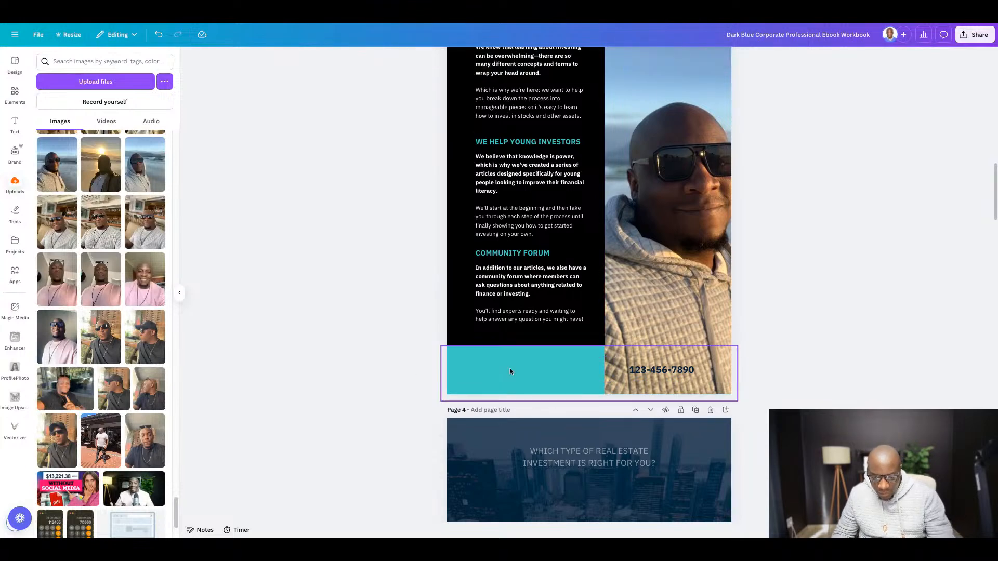
left_click(500, 370)
key("Delete")
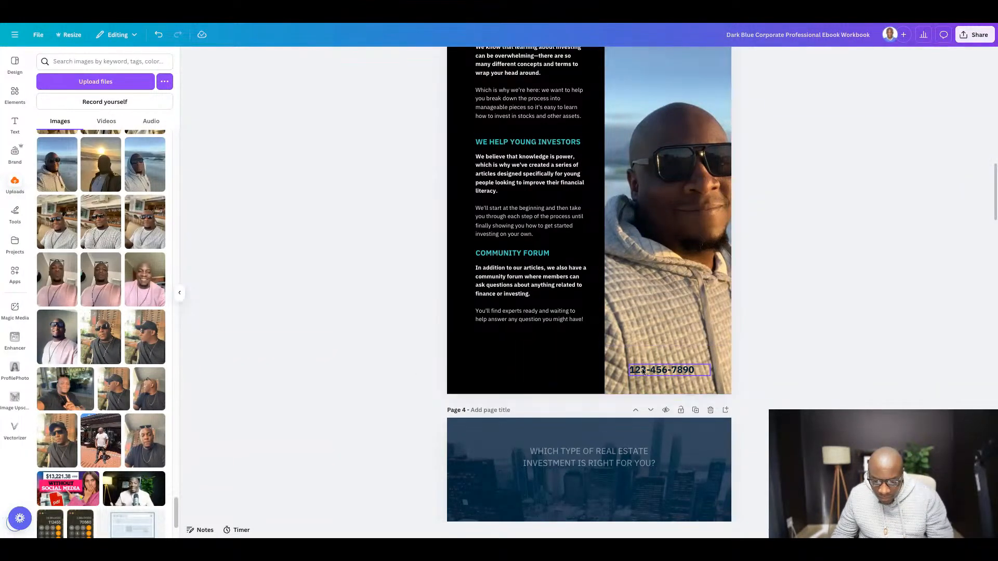
left_click(658, 371)
key("Delete")
- Replace the "About Us" heading with the copied "What You'll Need" heading and move the first paragraph block below it
scroll(655, 331, "up", 3)
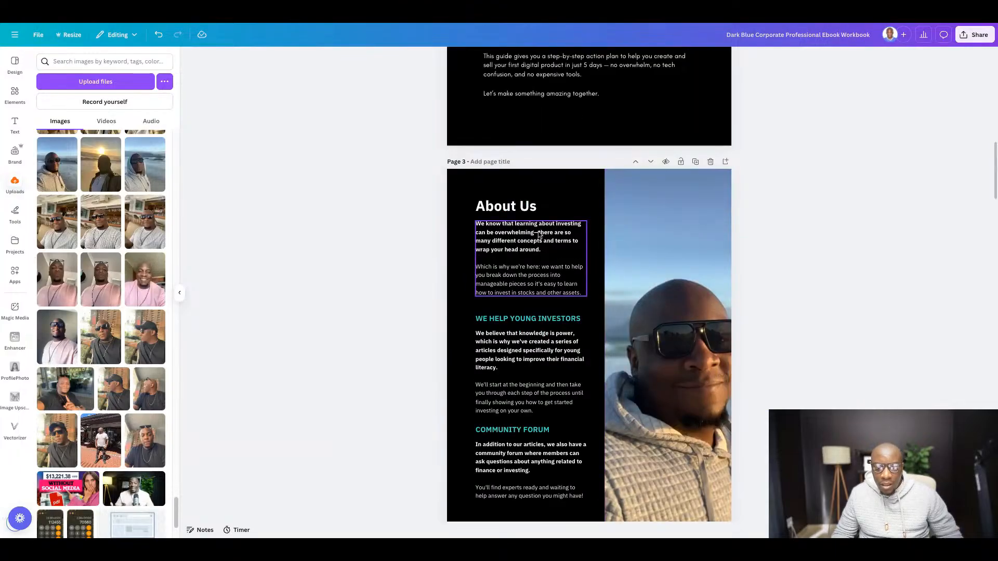
double_click(501, 214)
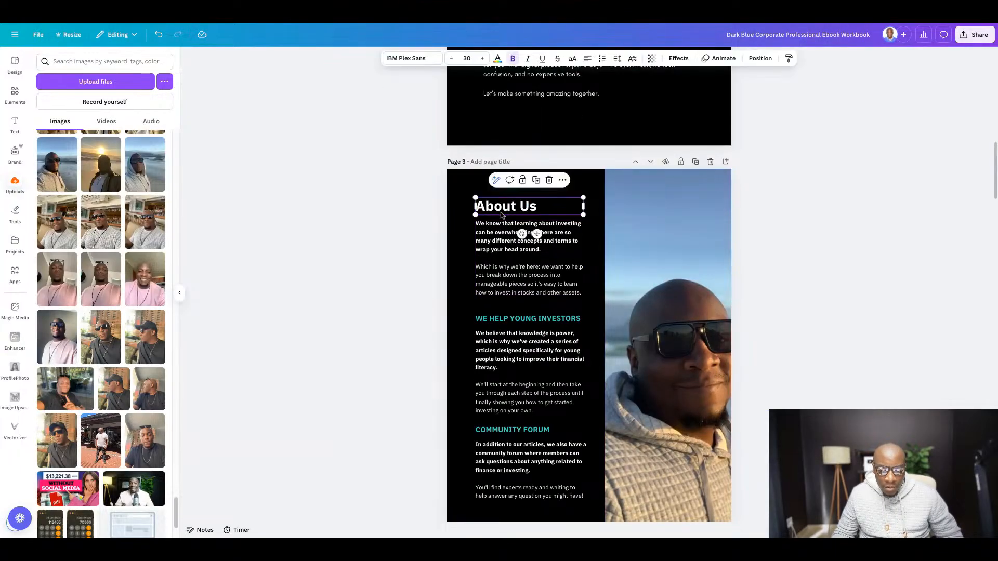
type("🧰 What You’ll Need")
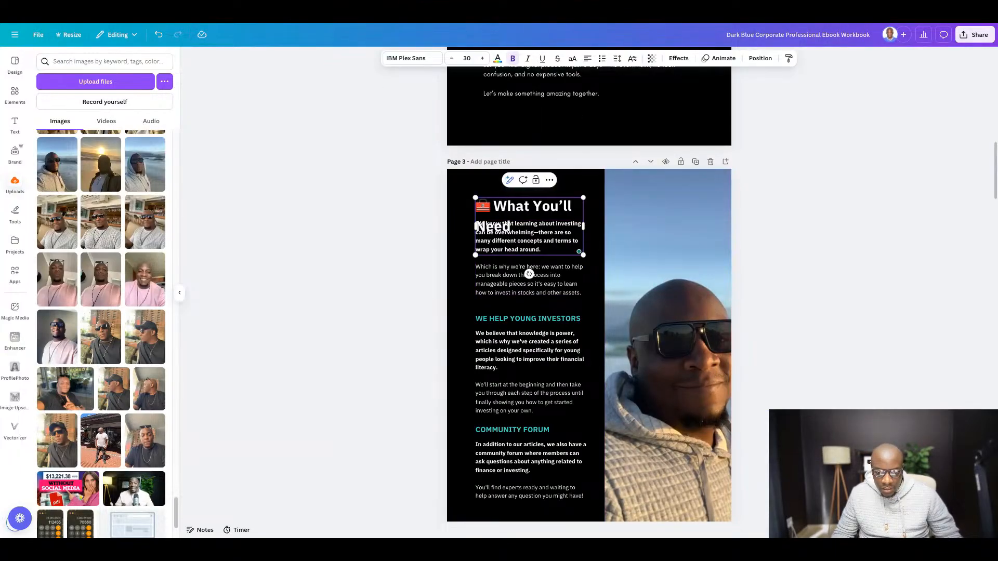
left_click(905, 252)
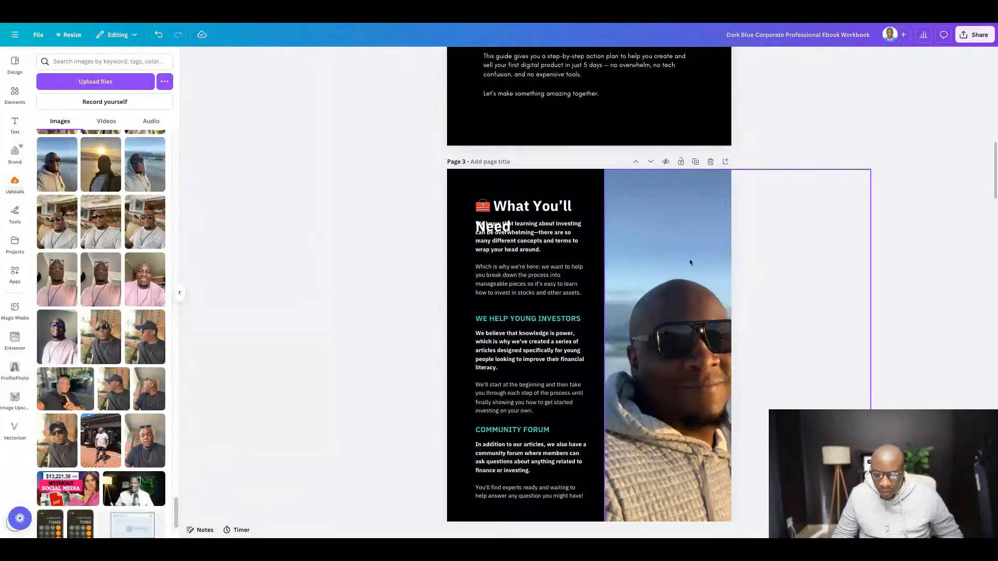
left_click_drag(511, 263, 509, 262)
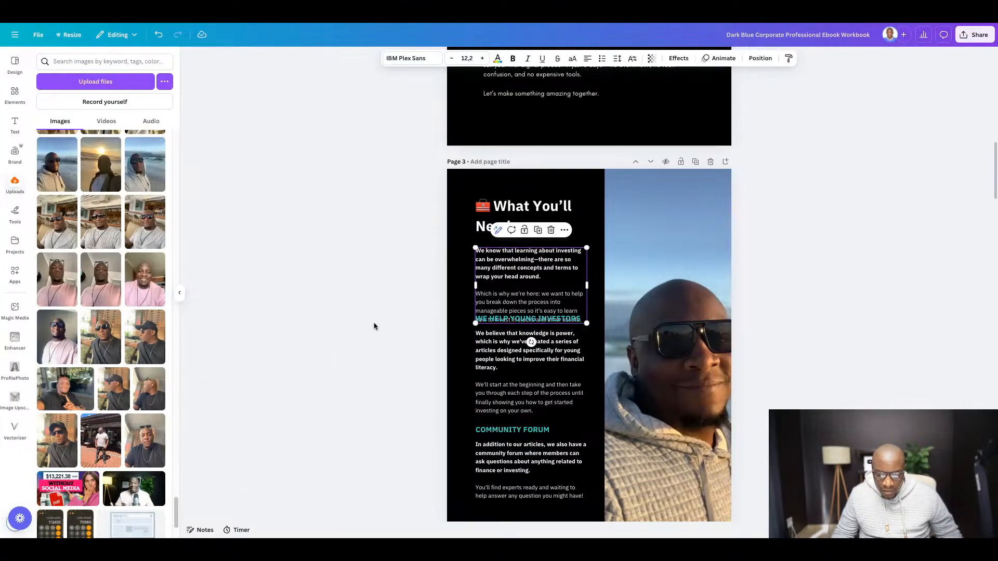
- Delete the "We Help Young Investors" and "Community Forum" headings and their paragraphs from page 3
scroll(411, 291, "down", 3)
left_click_drag(416, 150, 512, 318)
key("Delete")
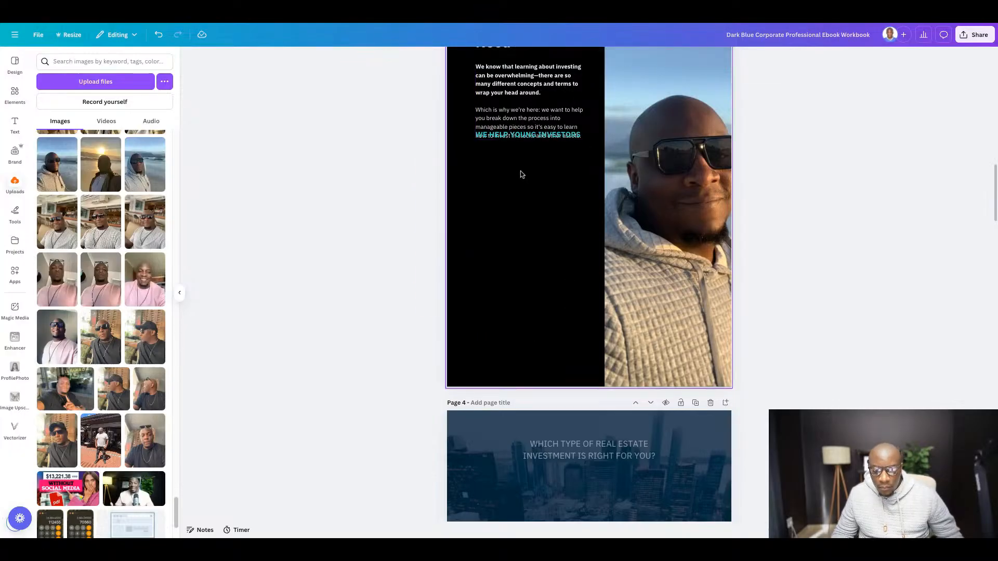
scroll(522, 174, "up", 2)
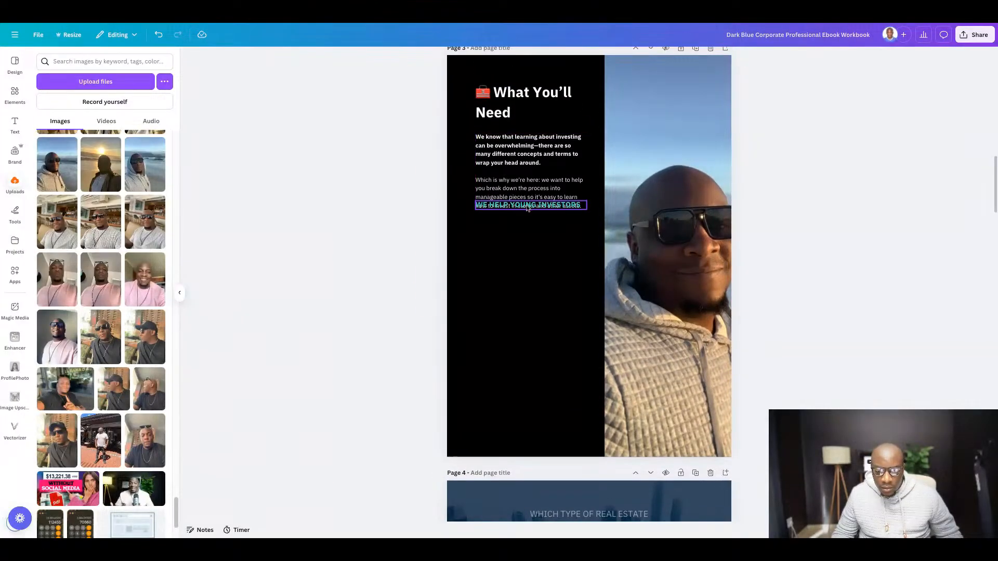
left_click(528, 207)
key("Delete")
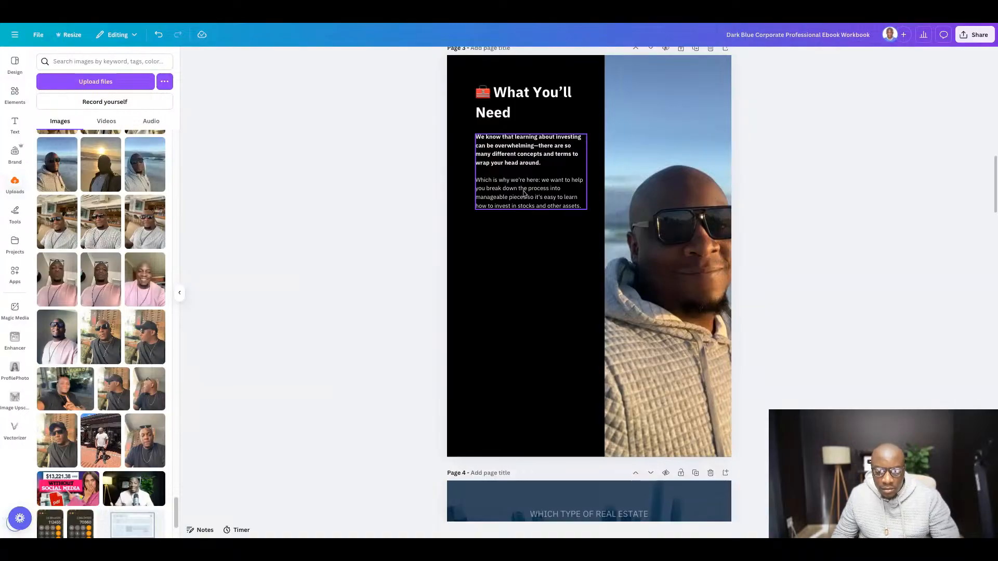
- Copy the "What You'll Need" intro and bullet list from the Google Docs guide and return to the Canva ebook
left_click(524, 192)
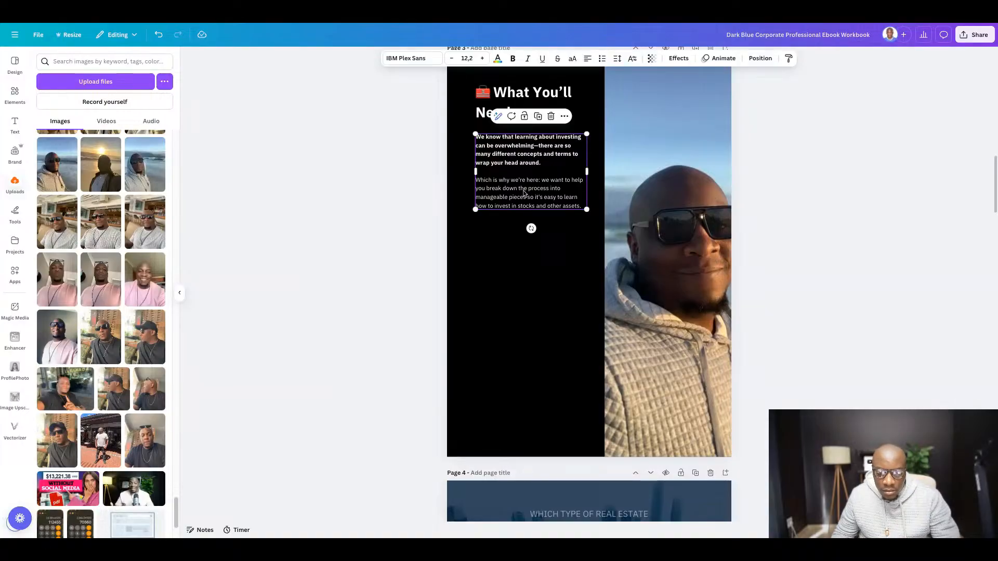
left_click(374, 22)
left_click_drag(314, 146, 458, 413)
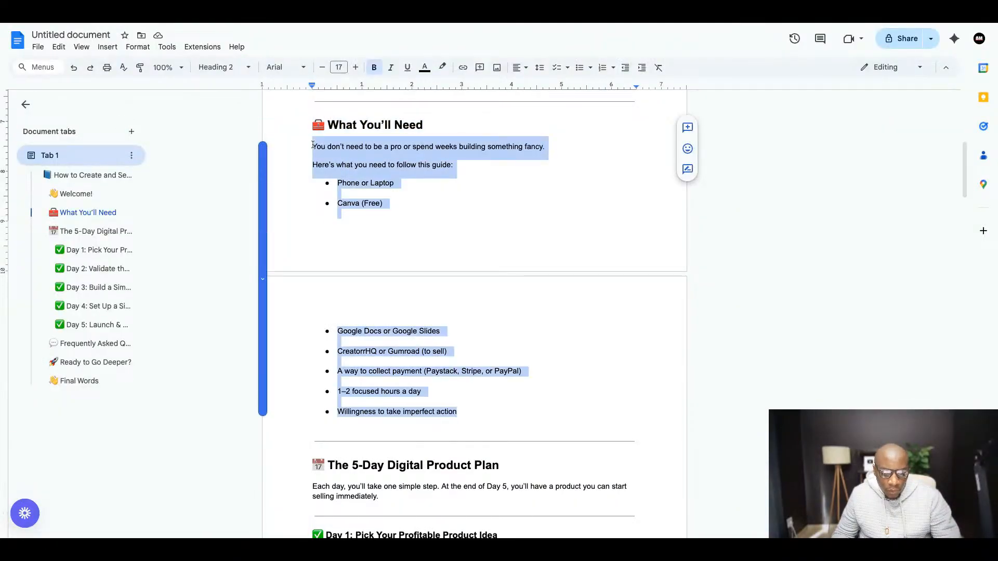
right_click(389, 369)
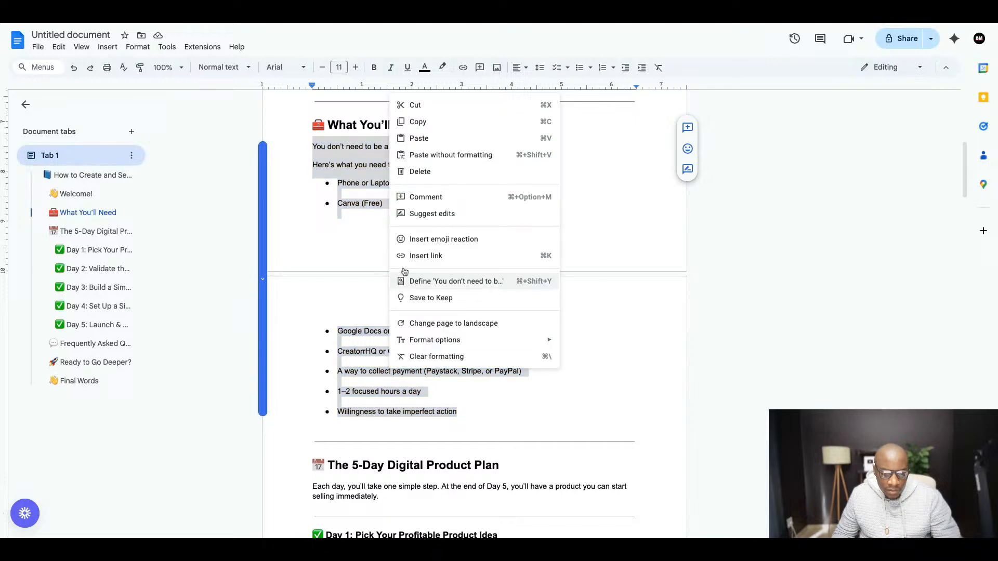
left_click(427, 125)
left_click(352, 24)
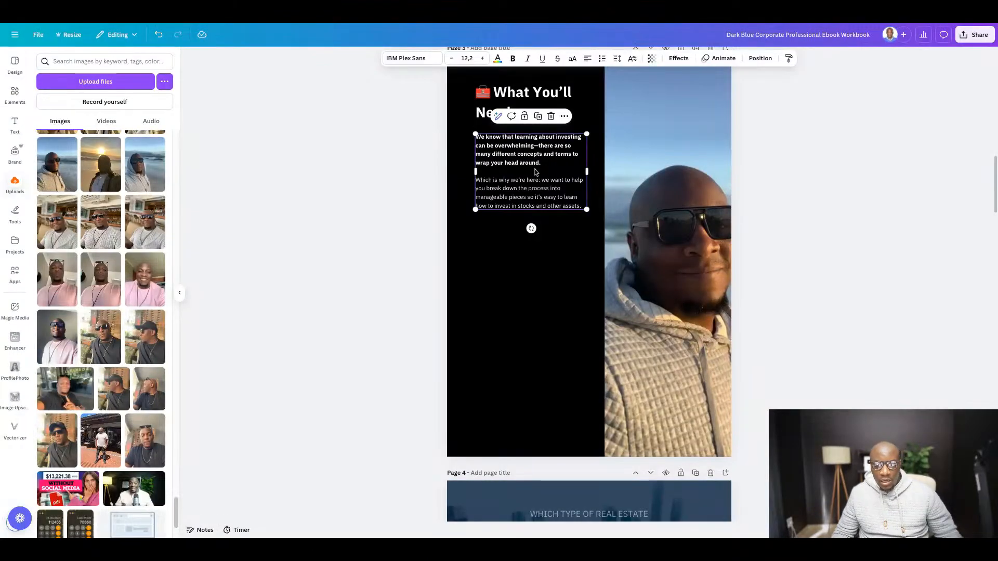
- Replace the remaining investing paragraph on page 3 with the copied "What You'll Need" intro and bullet list
double_click(529, 167)
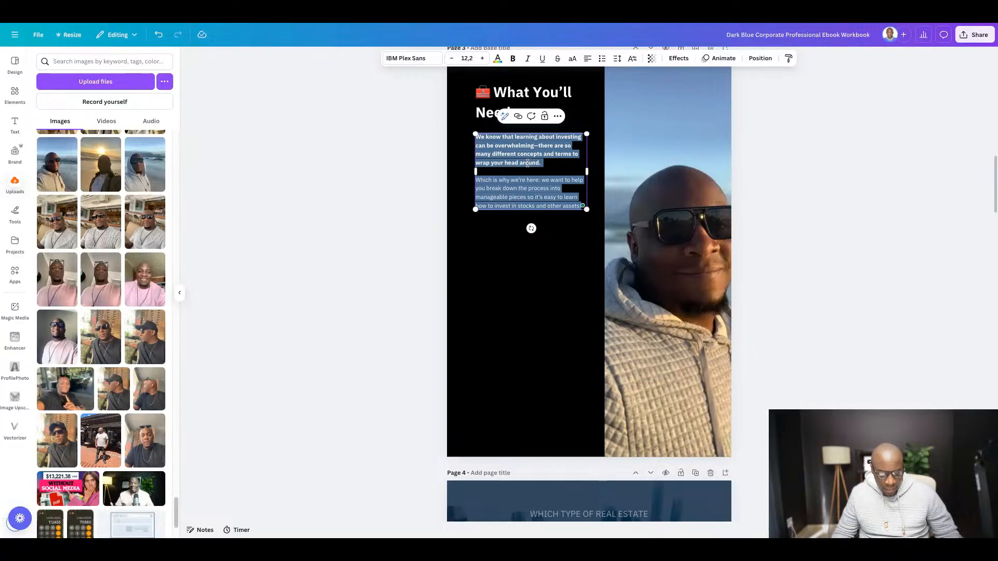
key("ctrl+v")
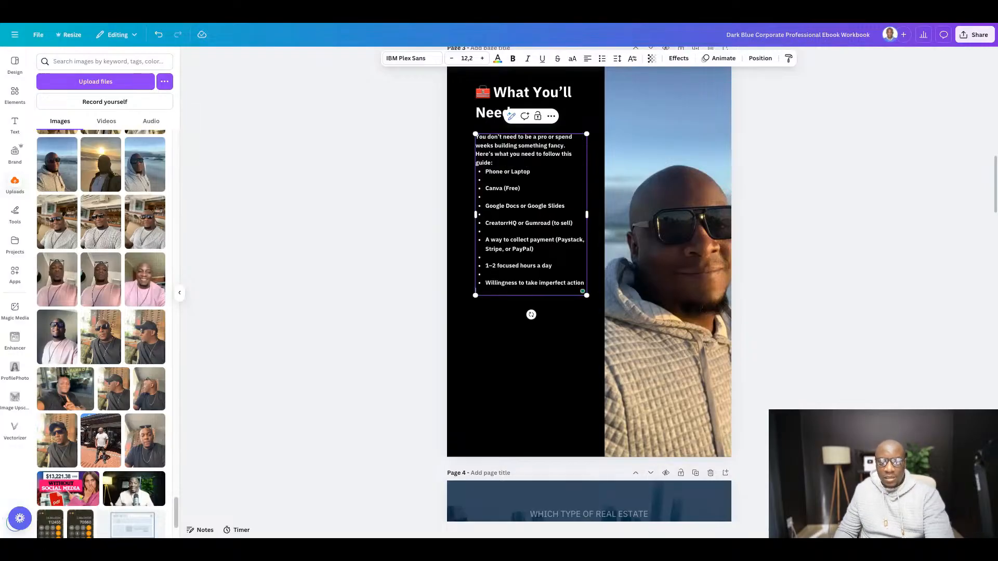
left_click(859, 238)
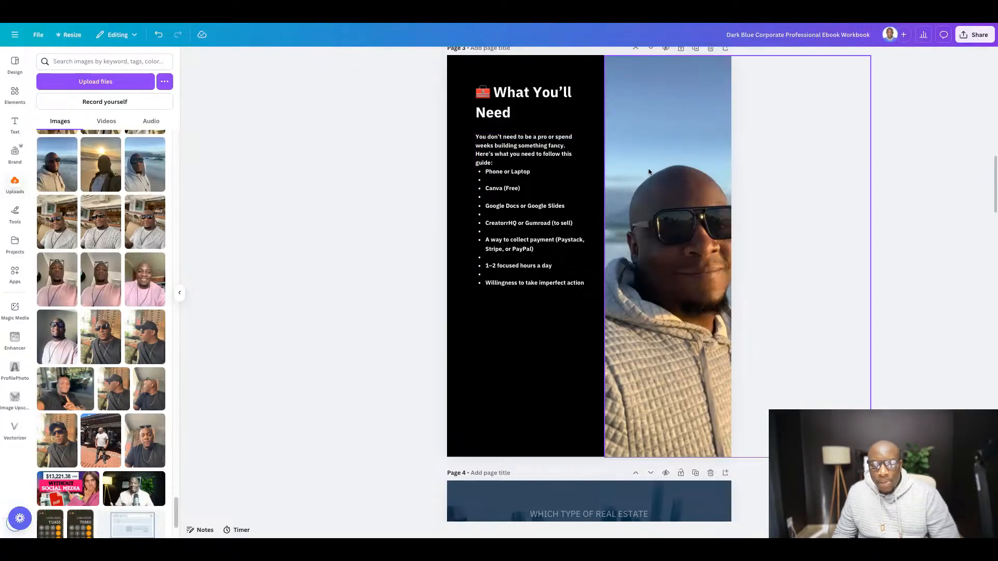
scroll(552, 412, "up", 1)
scroll(553, 412, "up", 2)
scroll(553, 400, "down", 1)
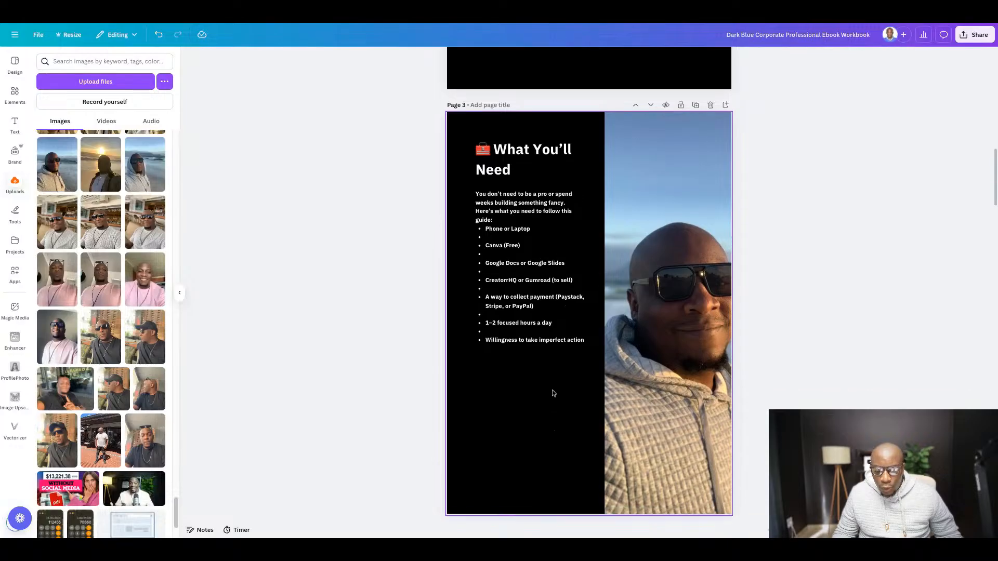
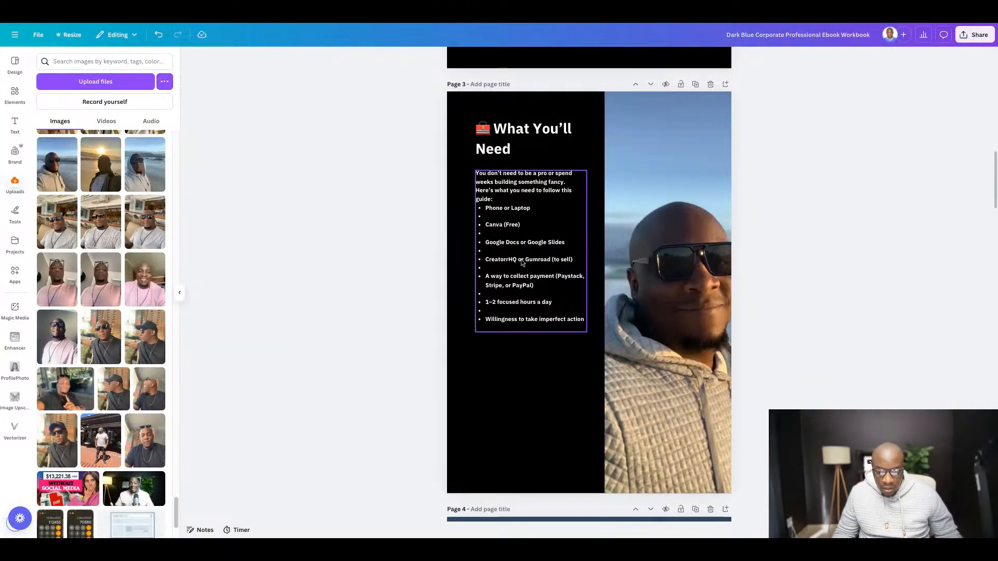
- Shift the intro and bullet list down, then crop, move and enlarge the page 3 photo to span the page's full width across its lower half
left_click_drag(522, 263, 522, 284)
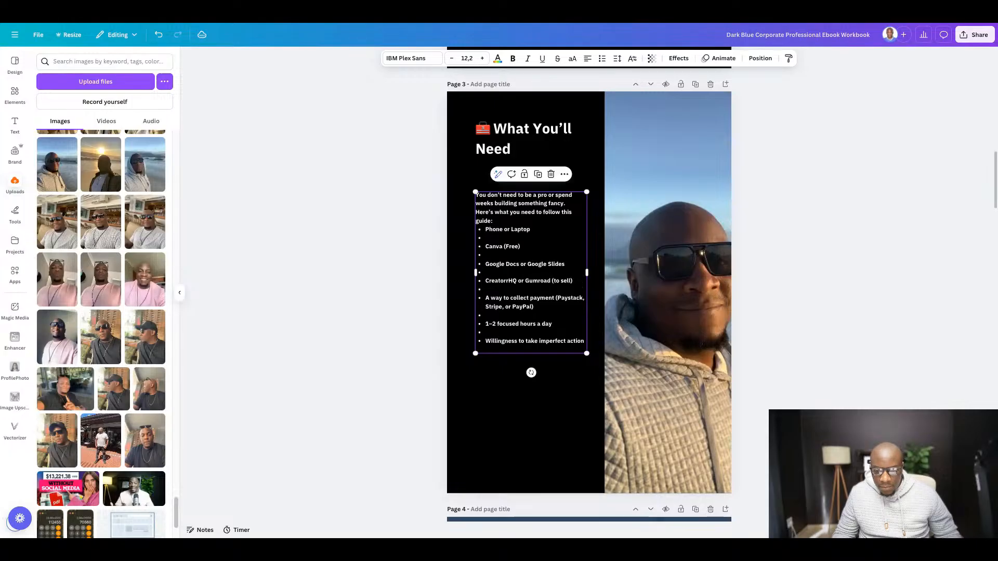
scroll(579, 180, "down", 2)
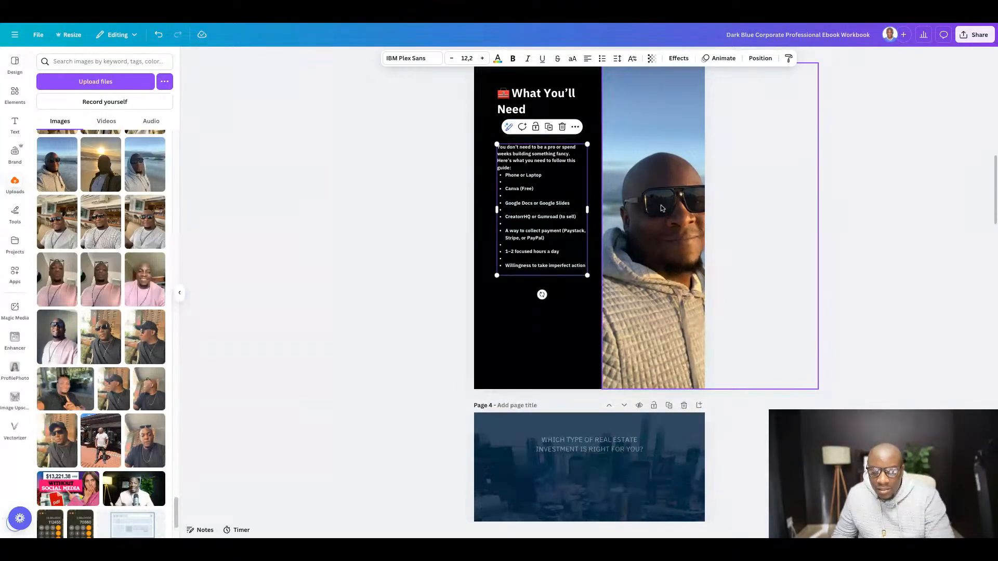
left_click_drag(662, 205, 698, 213)
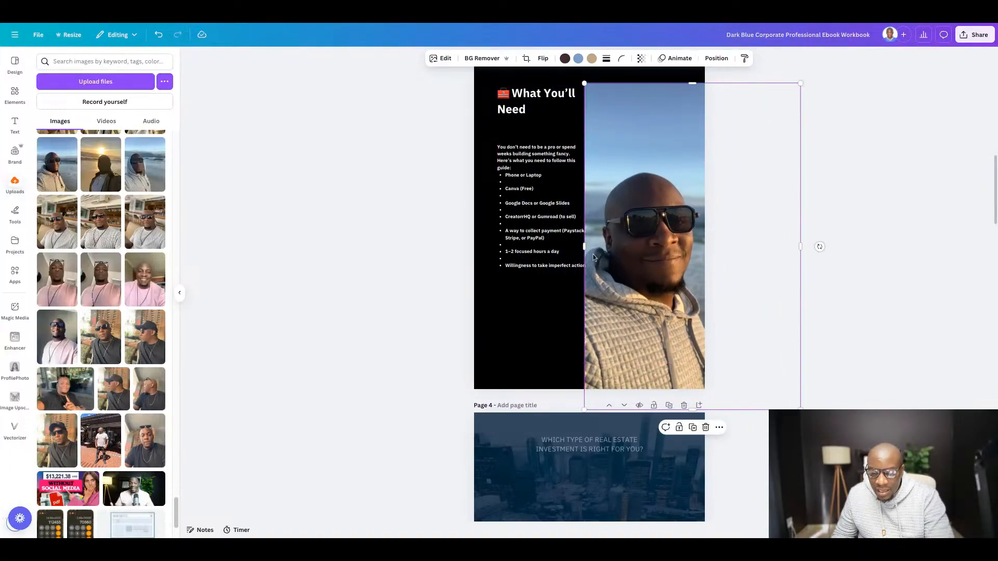
left_click_drag(584, 248, 380, 247)
left_click_drag(380, 81, 592, 248)
left_click_drag(668, 299, 550, 279)
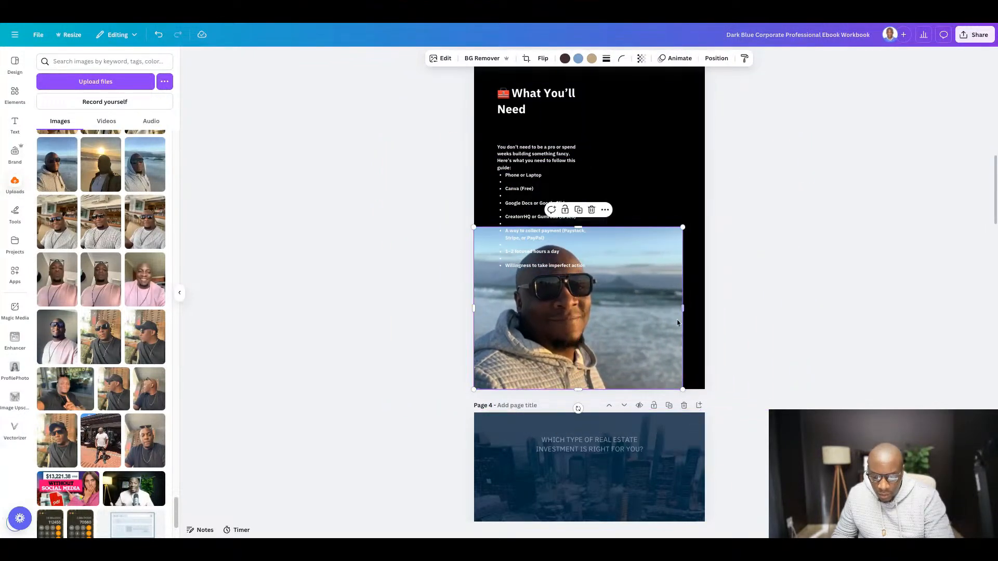
left_click_drag(682, 228, 705, 210)
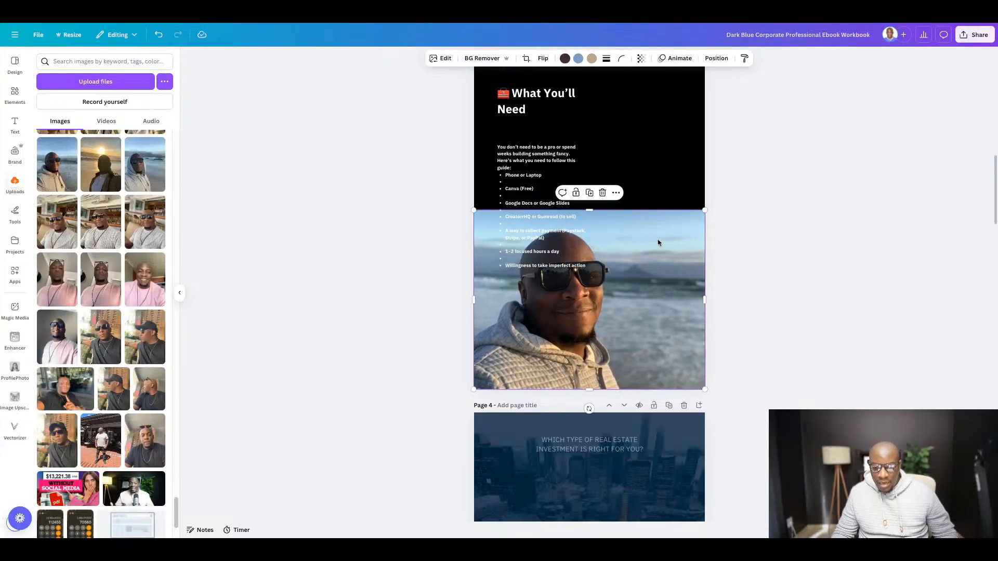
- Widen the "What You'll Need" heading to fit on one line, and move the bullet list block up beneath it and widen it
scroll(652, 255, "up", 3)
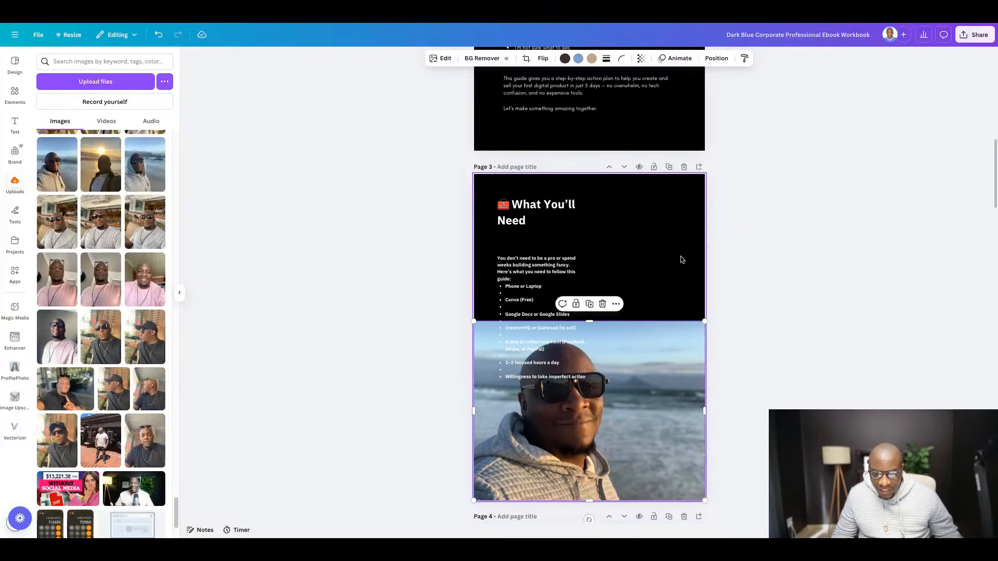
left_click(549, 209)
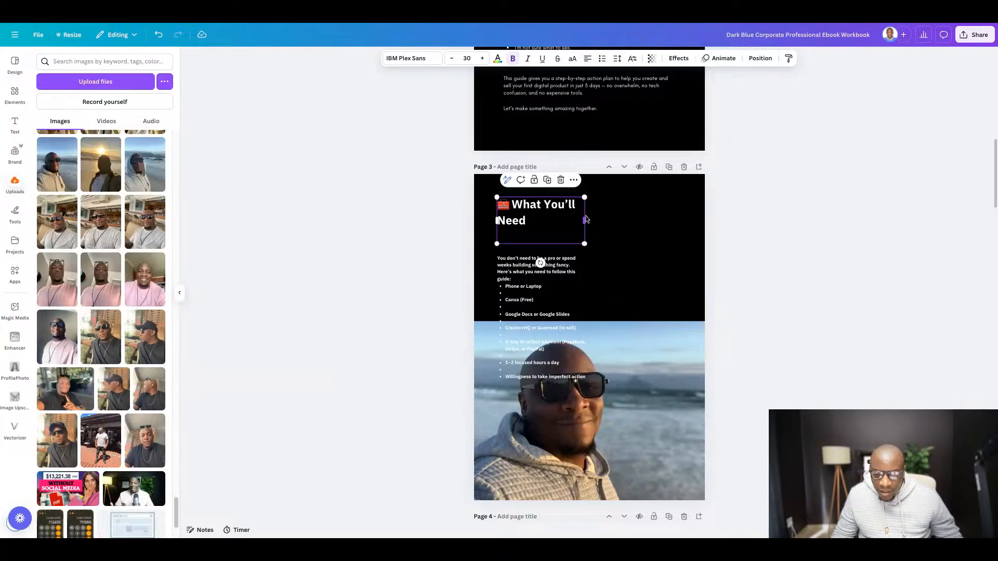
left_click_drag(586, 220, 613, 213)
left_click_drag(618, 212, 618, 212)
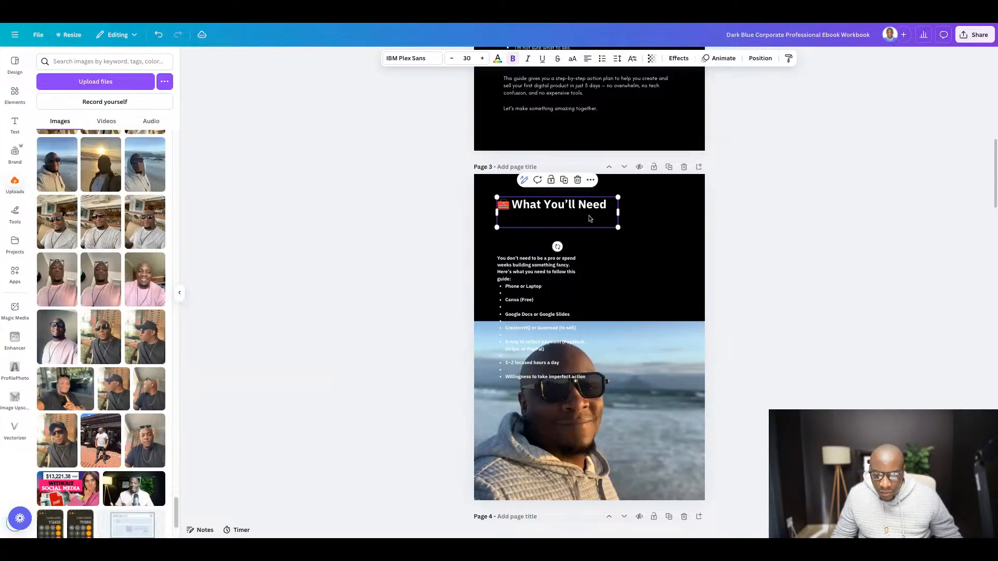
left_click_drag(498, 292, 499, 256)
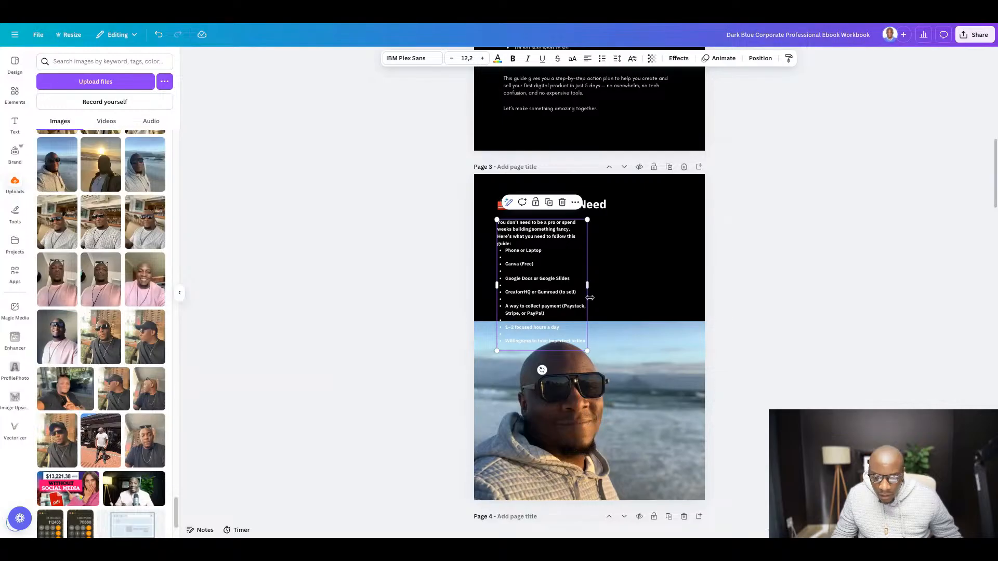
left_click_drag(588, 289, 657, 288)
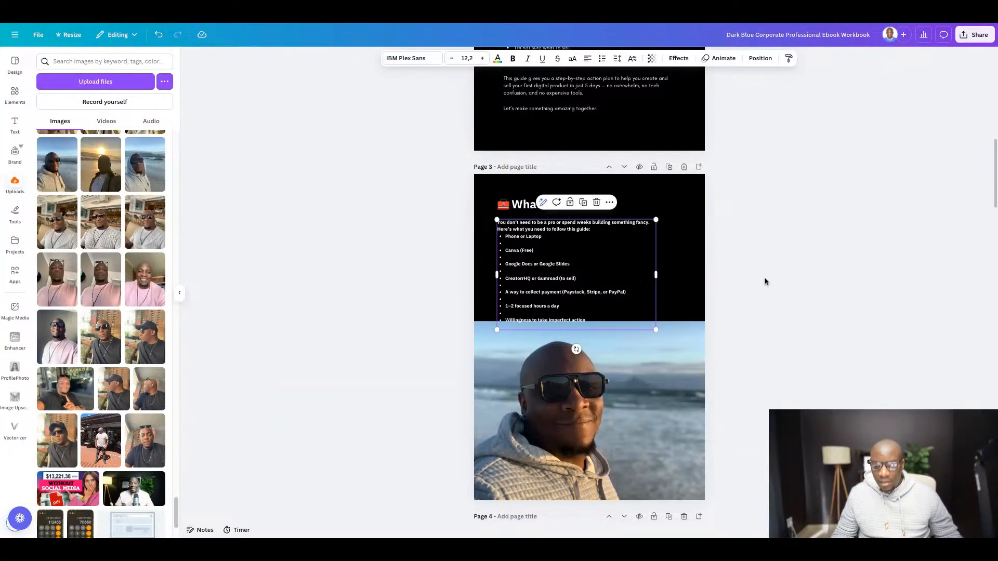
left_click(838, 287)
- Delete the empty bullets from the "What You'll Need" list and insert a blank line before "Here's what you need to follow this guide:"
scroll(552, 322, "up", 4)
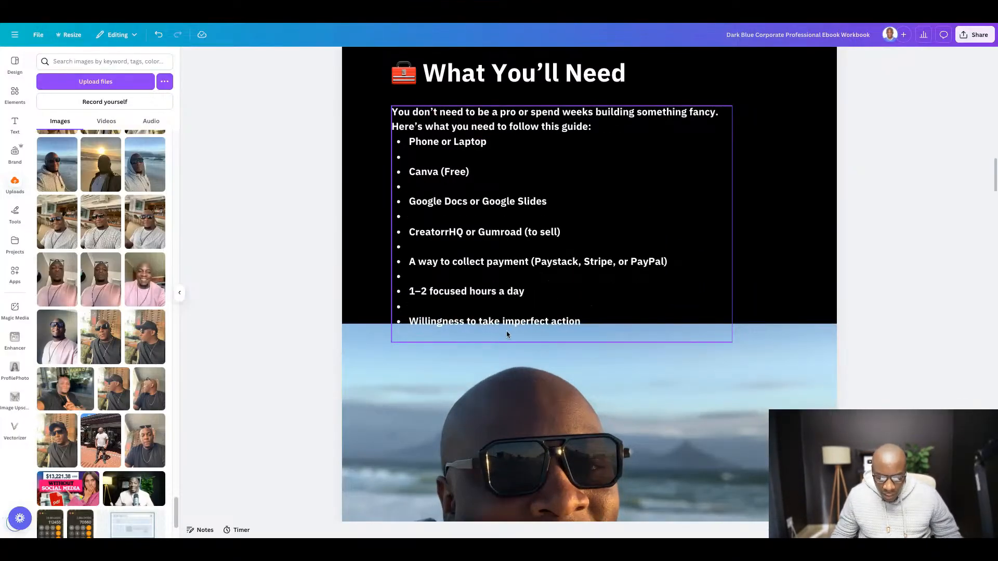
scroll(507, 332, "up", 1)
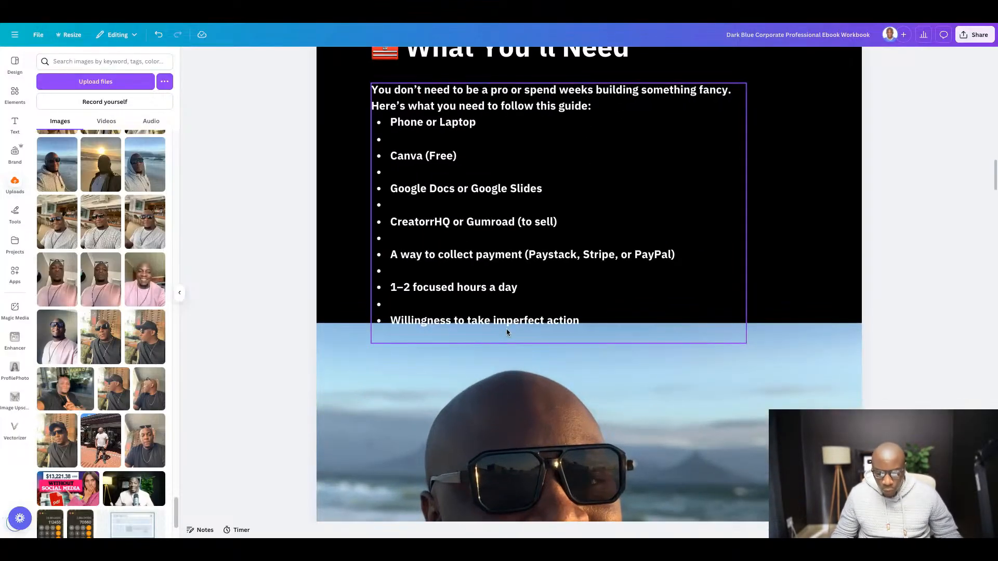
double_click(393, 324)
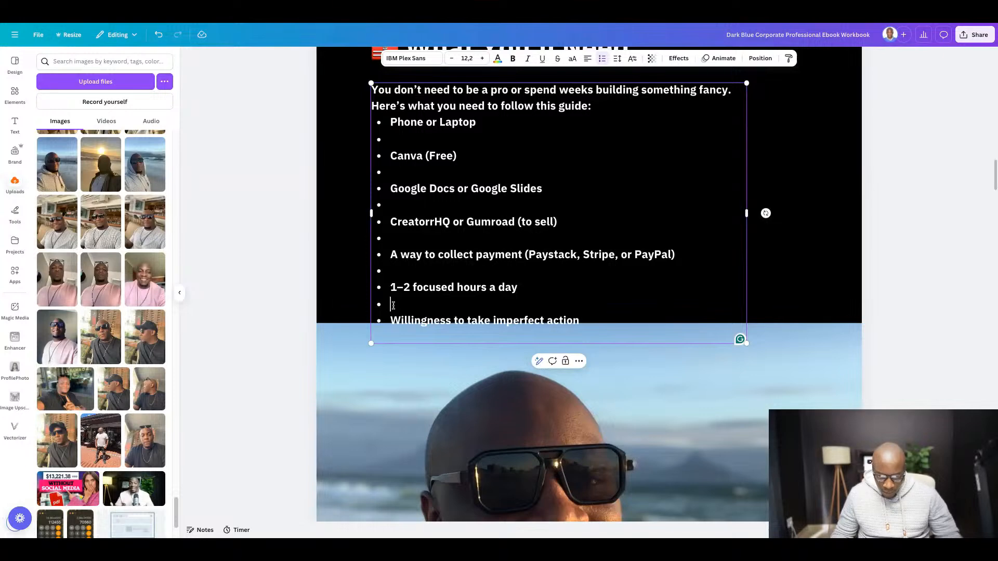
left_click(394, 306)
key("BackSpace")
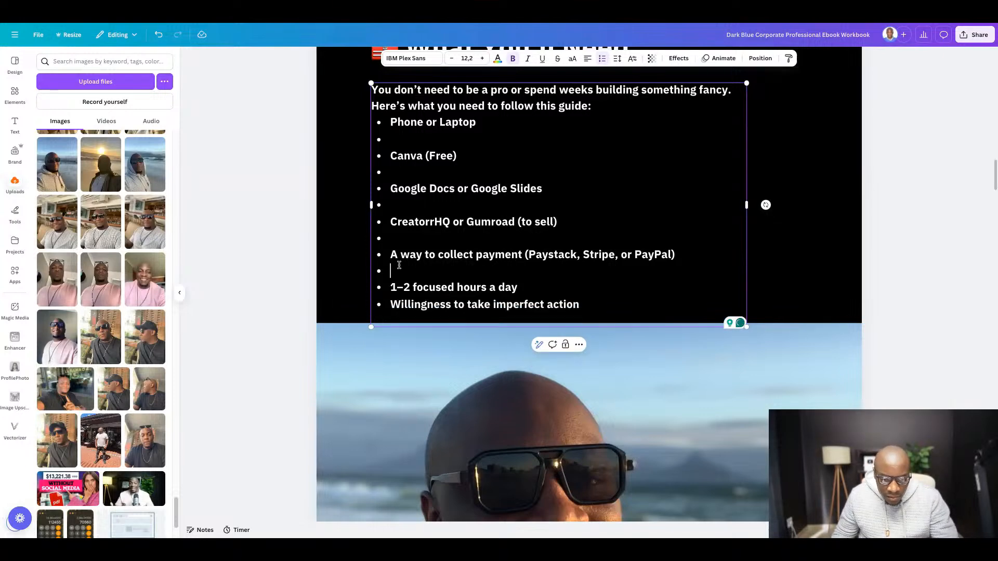
key("BackSpace")
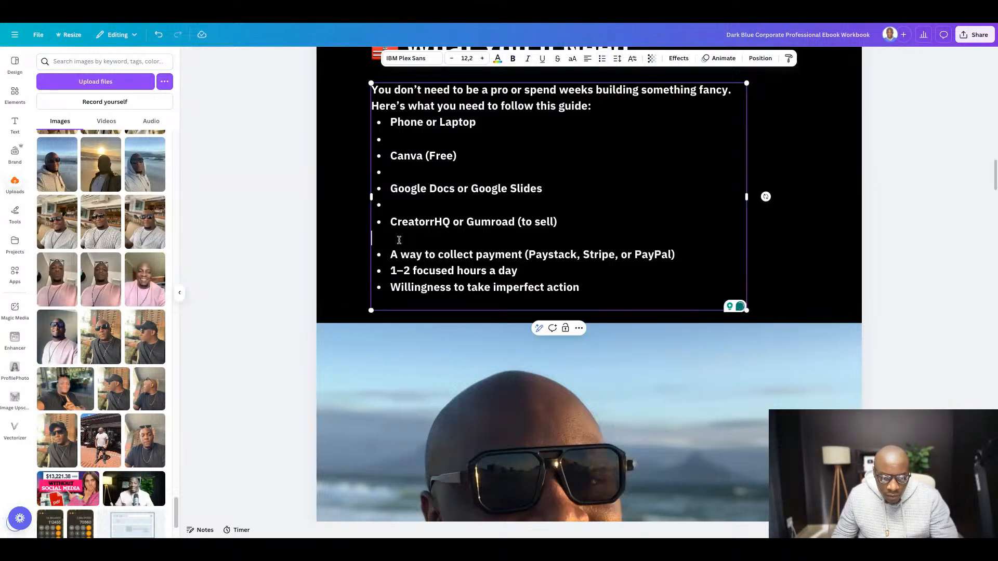
key("BackSpace")
key("BackSpace")
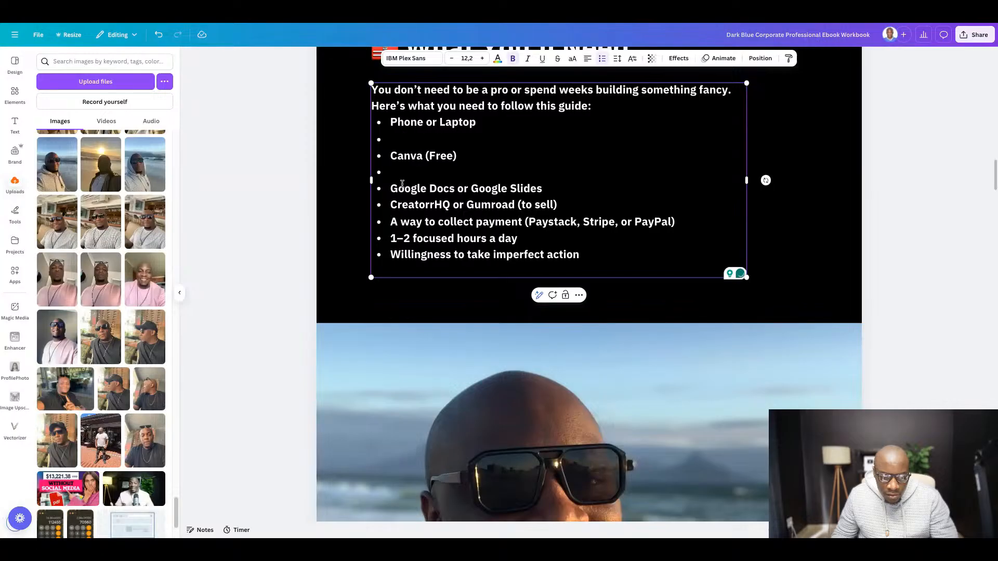
key("BackSpace")
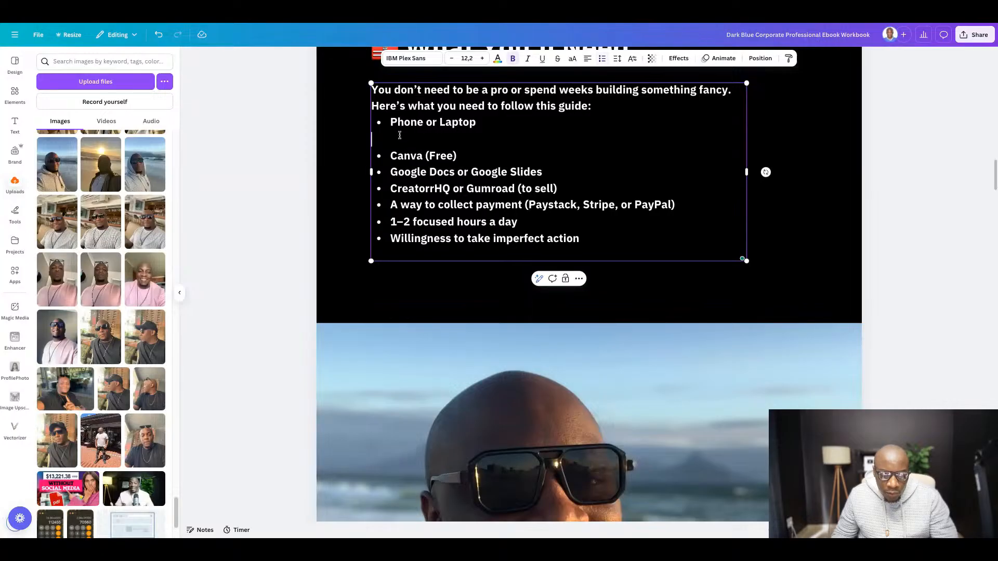
key("BackSpace")
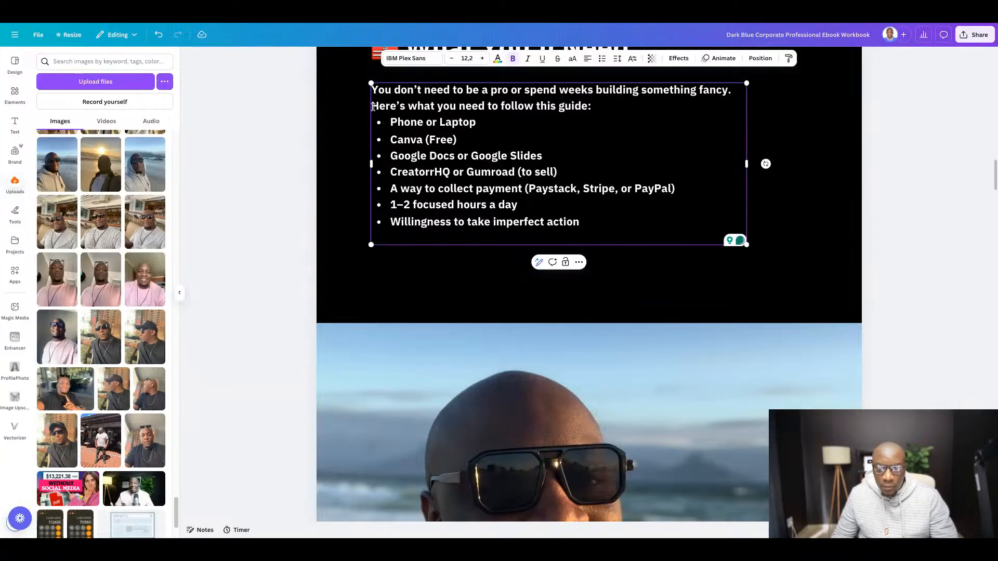
key("Return")
left_click(881, 279)
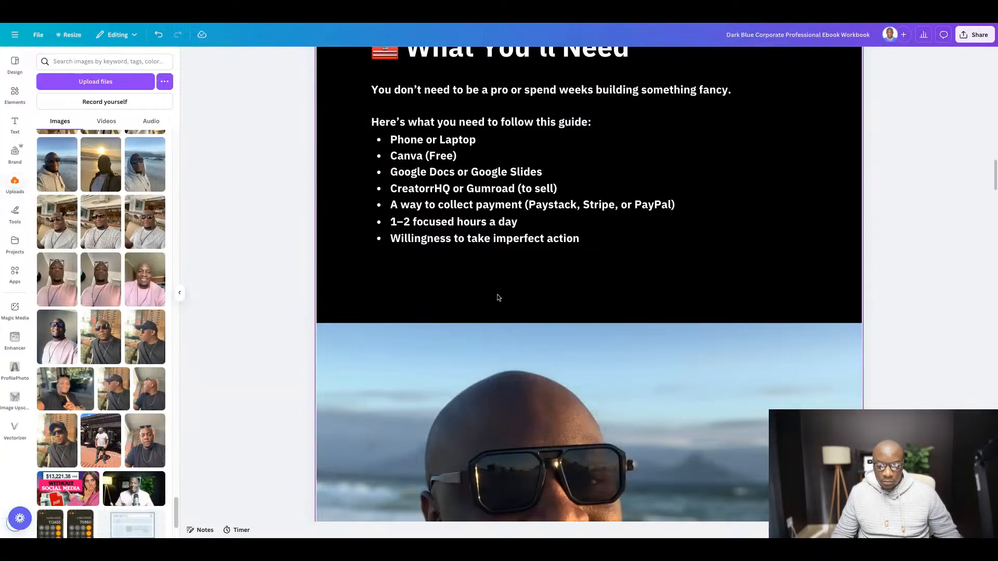
- Move the intro and bullet list block and the "What You'll Need" heading slightly lower in the black area of page 3
scroll(374, 289, "down", 5)
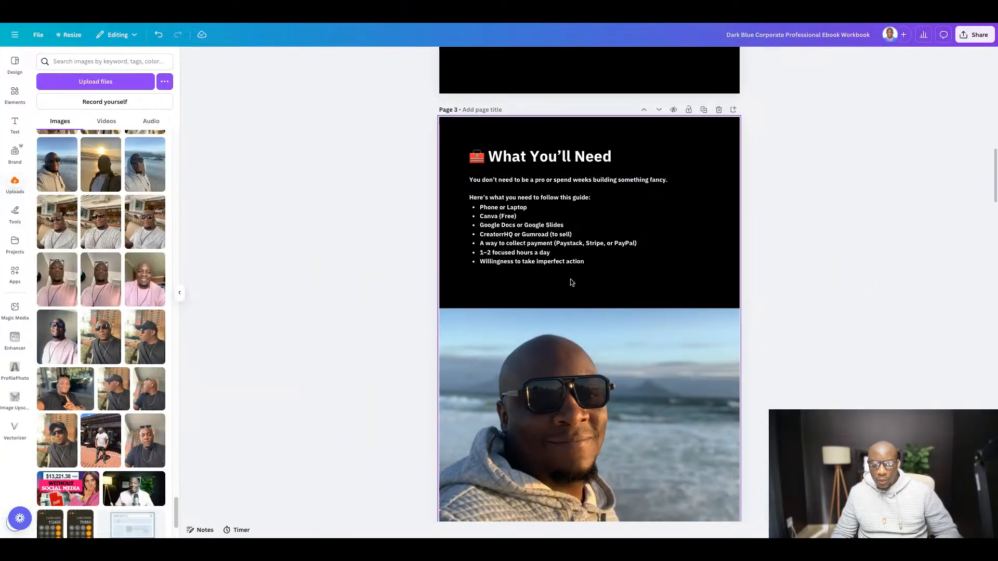
left_click_drag(547, 214, 550, 233)
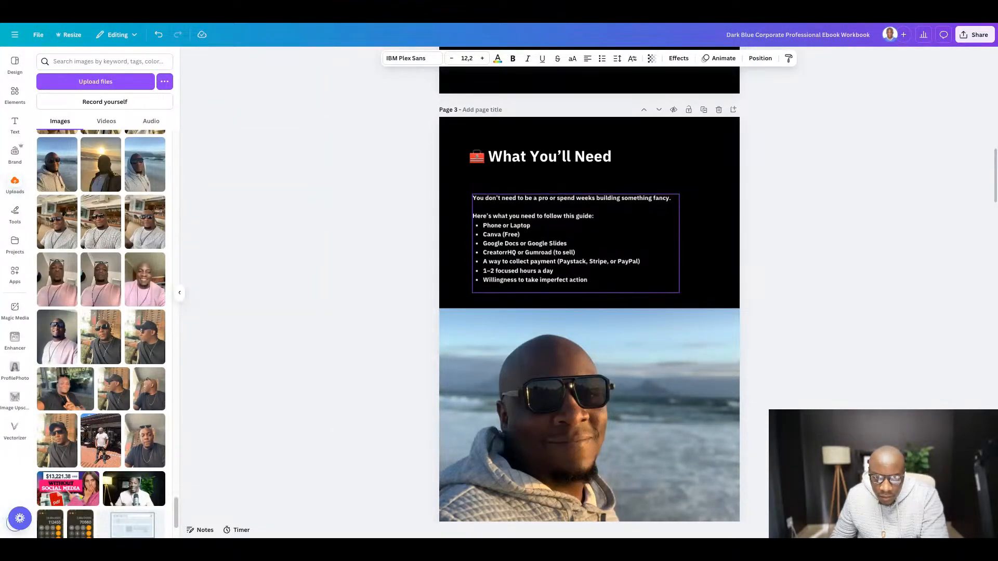
left_click_drag(530, 150, 530, 163)
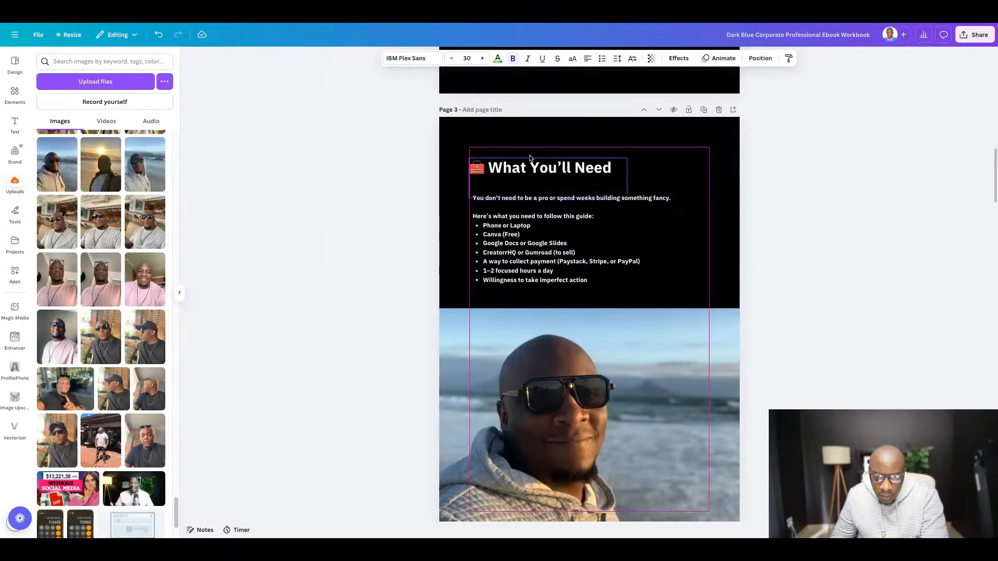
- Set the intro and bullet list text on page 3 to size 14 in the Glacial Indifference font
left_click(522, 219)
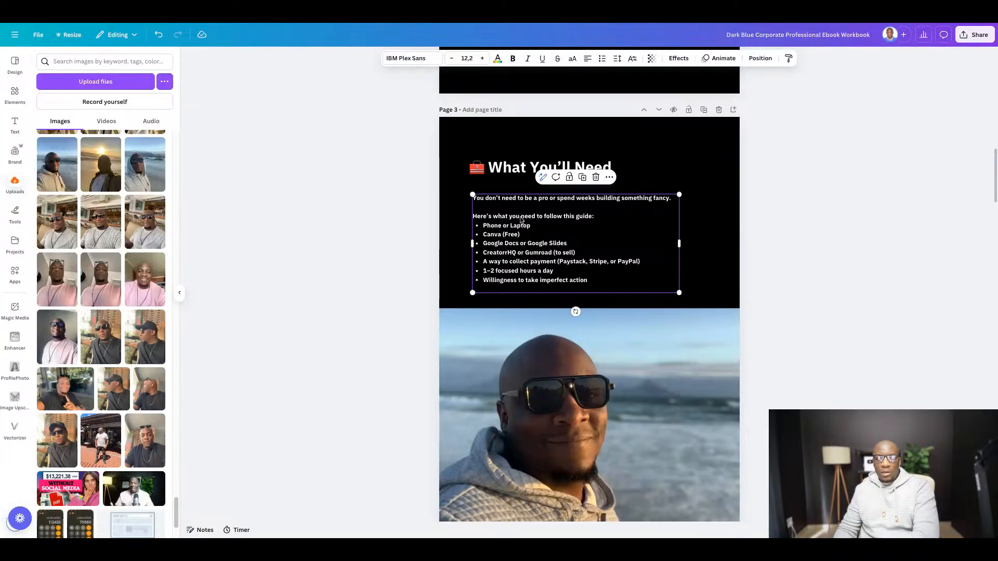
left_click(466, 58)
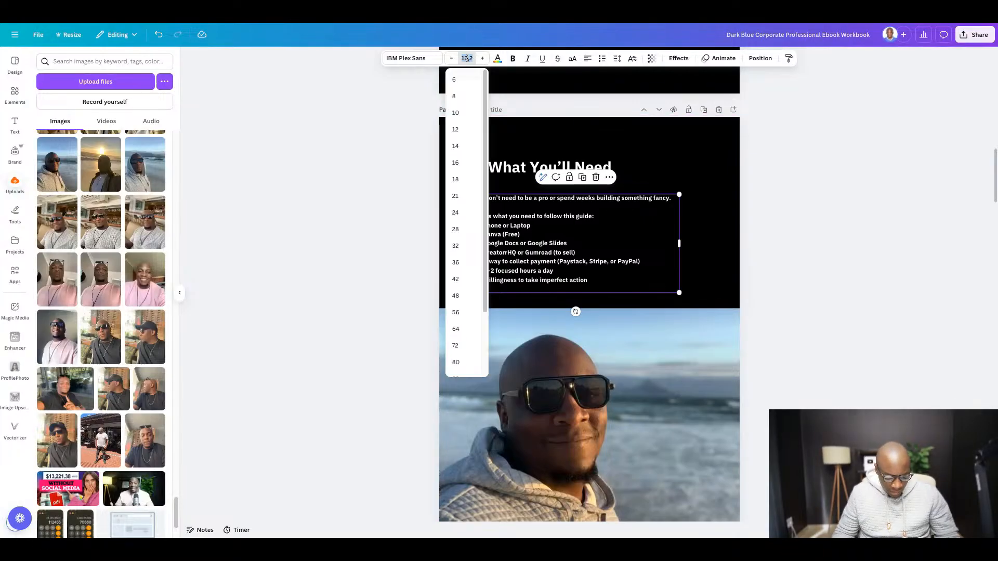
type("14")
key("Return")
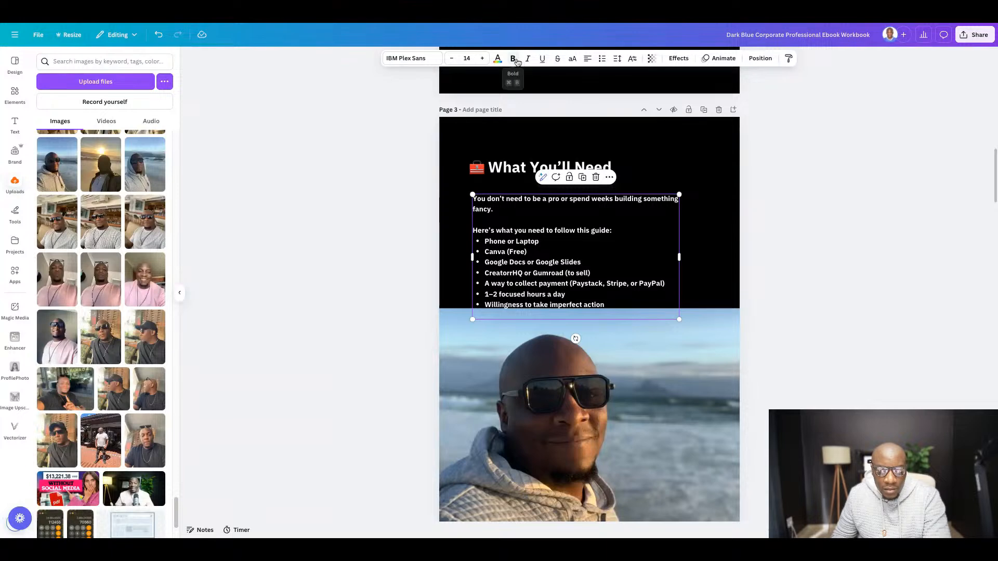
left_click(410, 63)
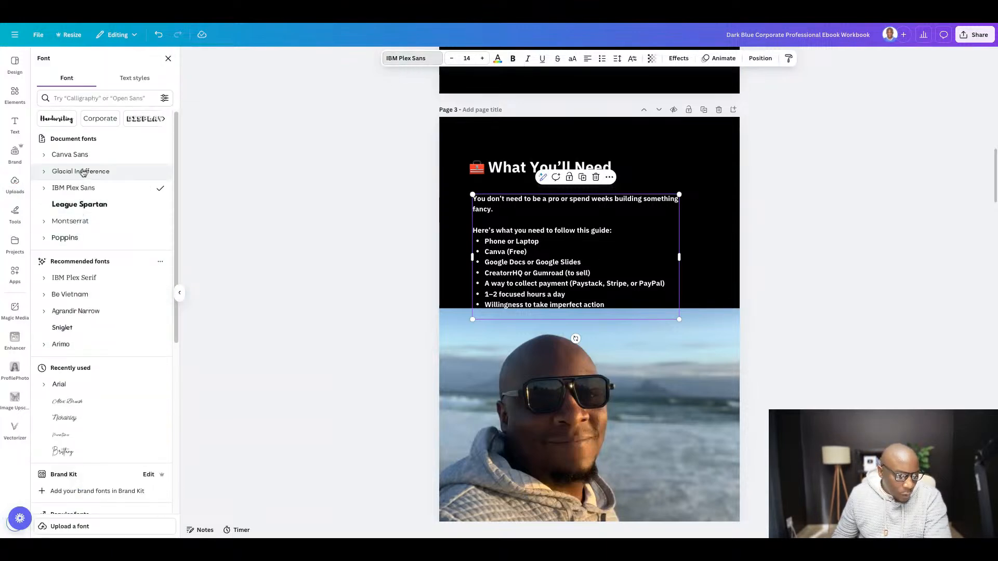
left_click(83, 173)
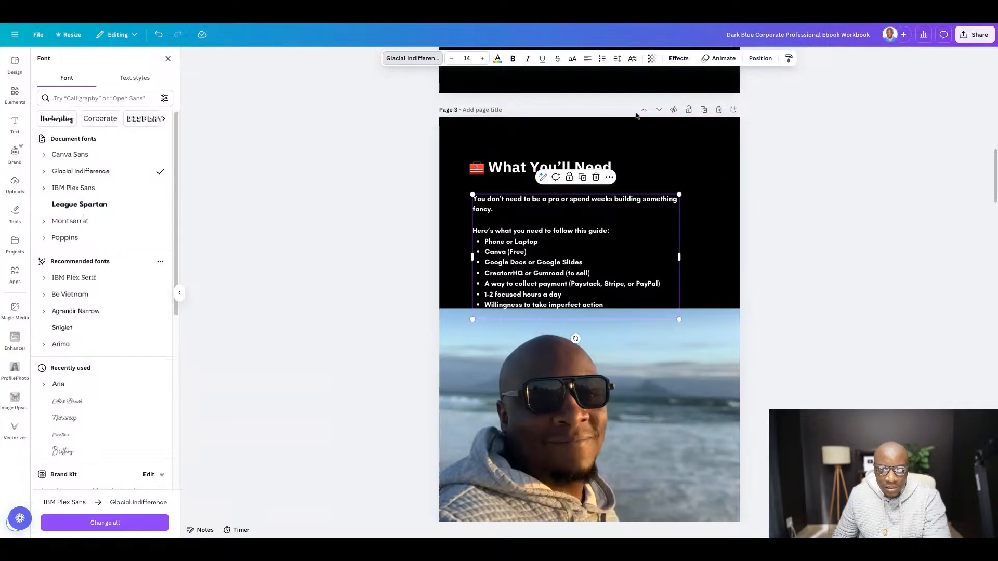
left_click(876, 205)
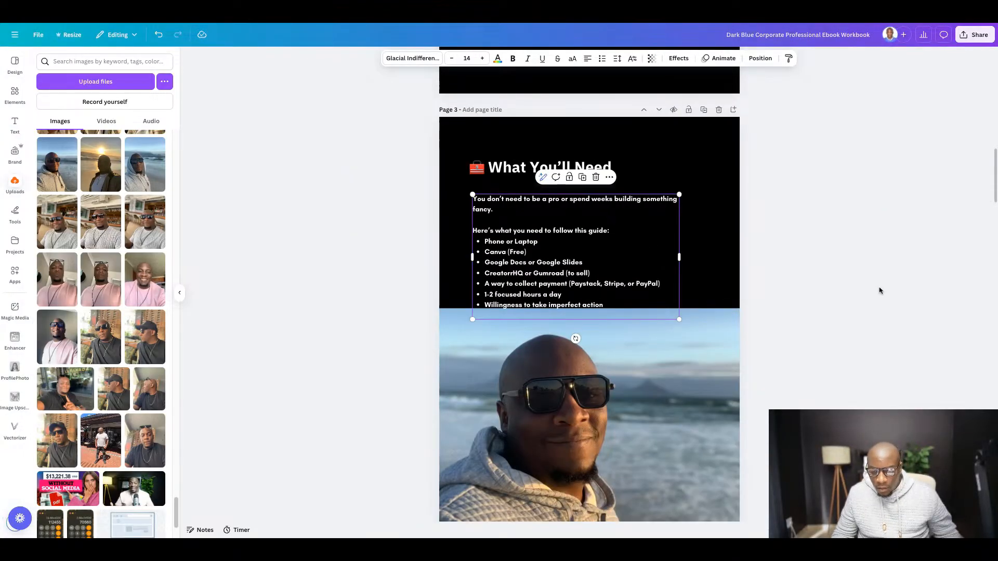
left_click(911, 290)
- Nudge the intro and bullet list block up so it sits clear of the photo, and remove its bold formatting
left_click(495, 252)
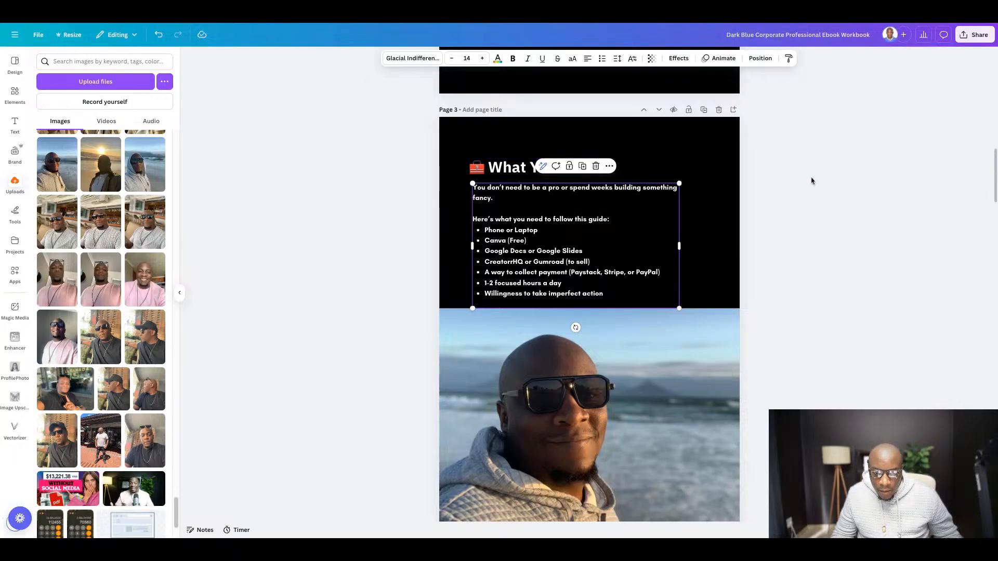
left_click(852, 188)
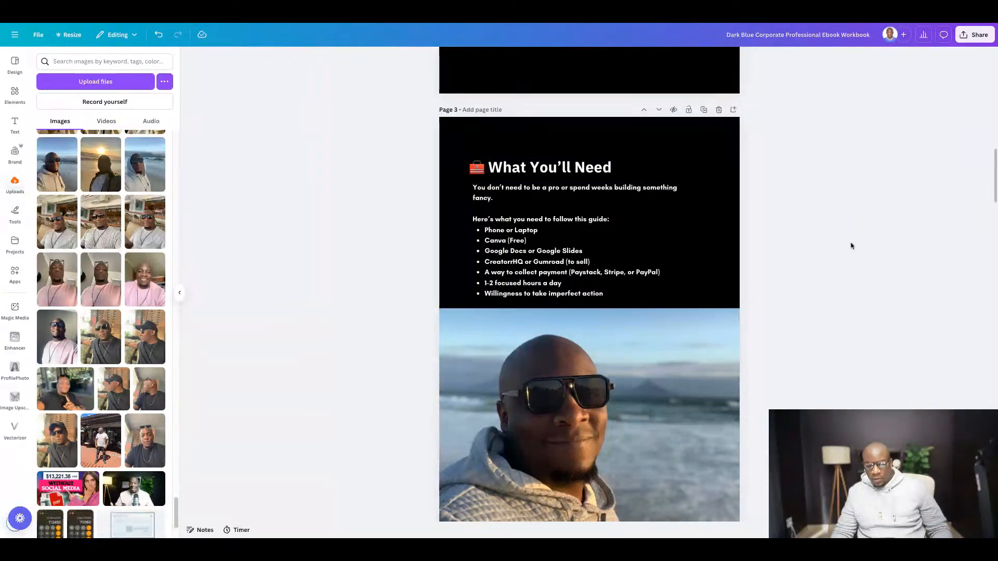
scroll(762, 328, "up", 15)
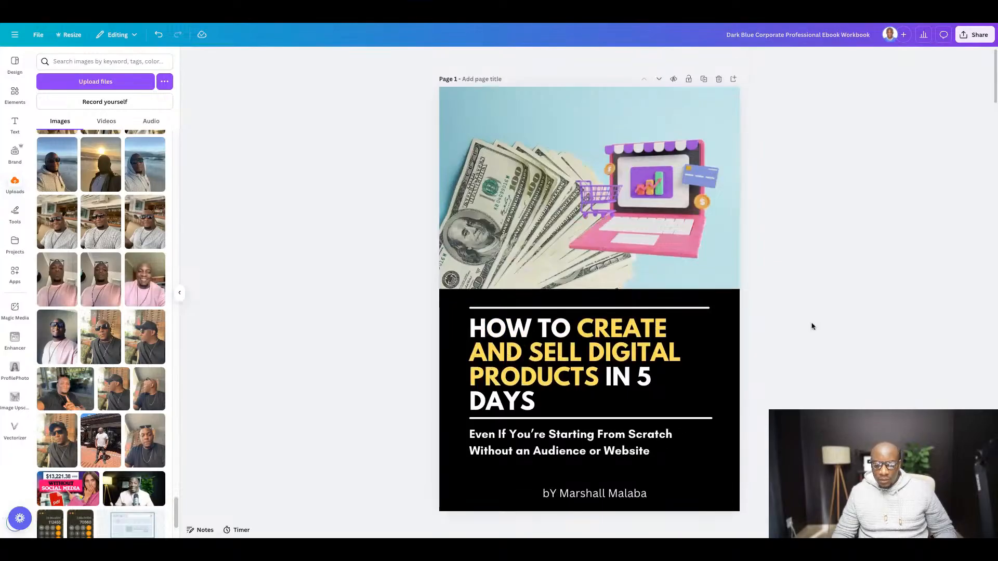
scroll(812, 327, "down", 8)
scroll(812, 326, "down", 8)
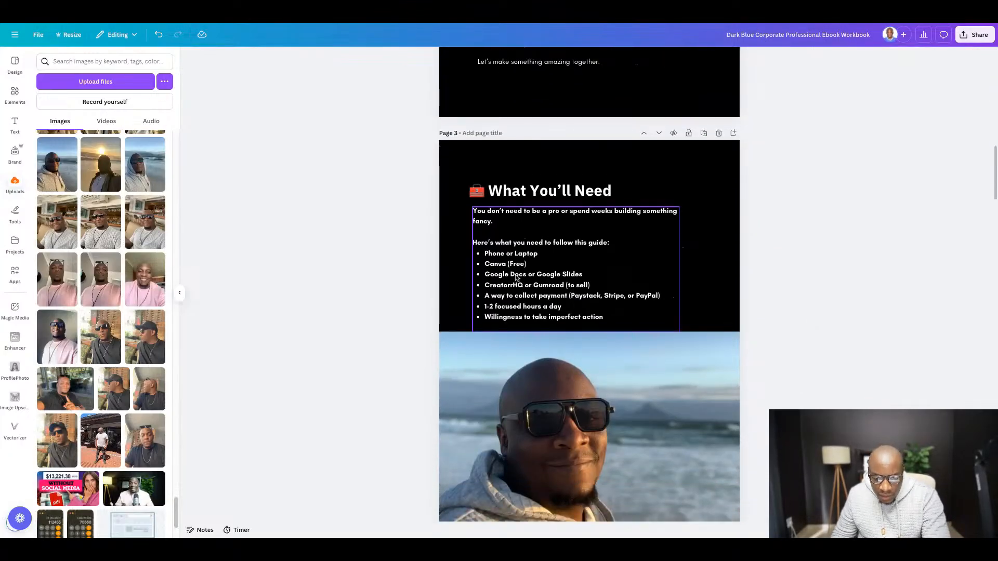
left_click(517, 278)
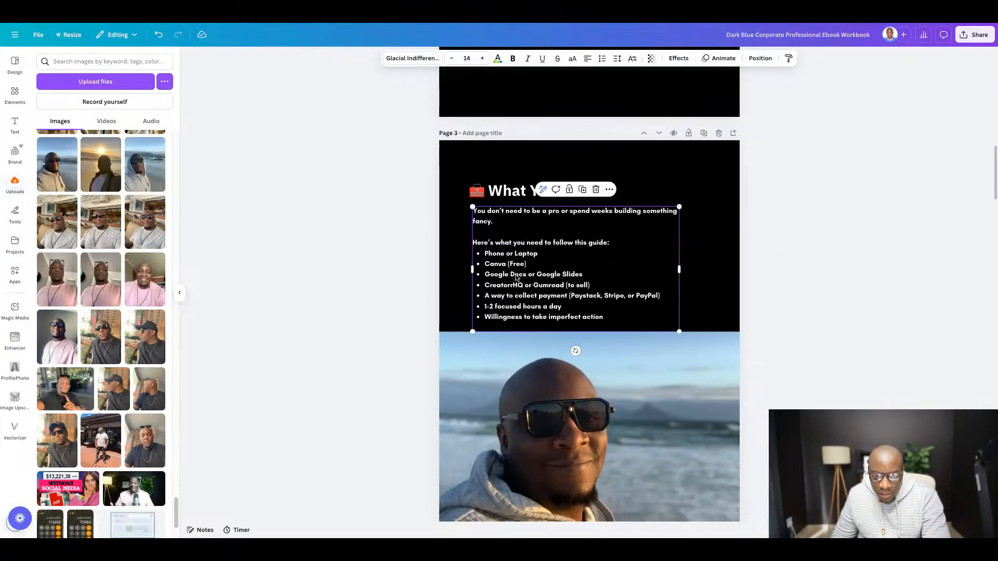
left_click(512, 61)
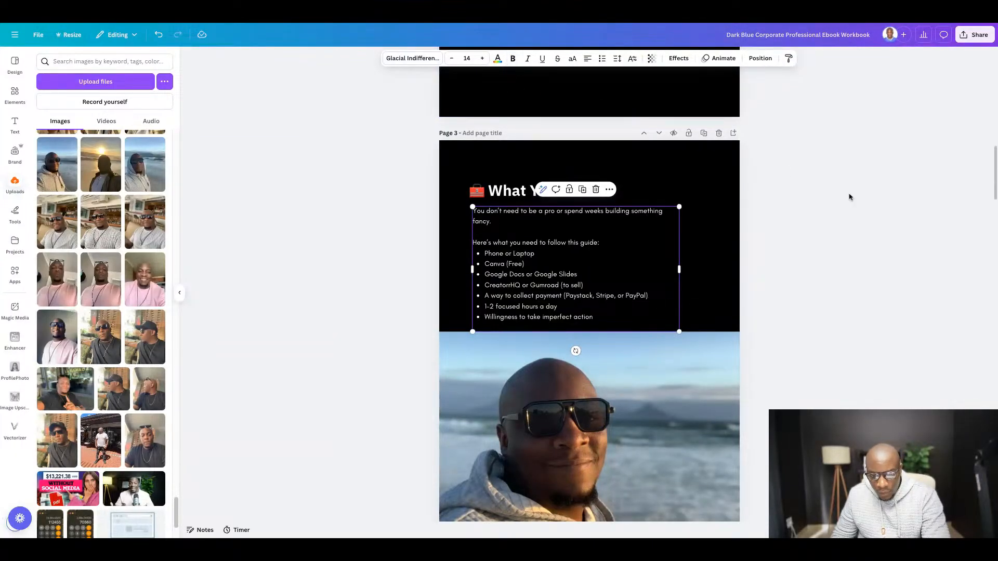
left_click(869, 227)
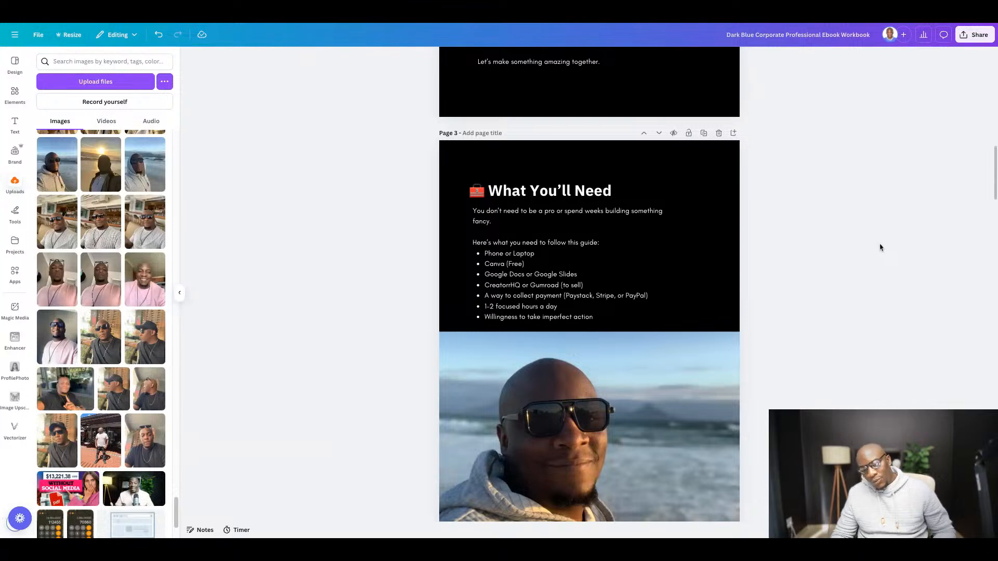
- Nudge the intro and bullet list block and the "What You'll Need" heading on page 3 slightly higher in the black area
scroll(528, 253, "down", 3)
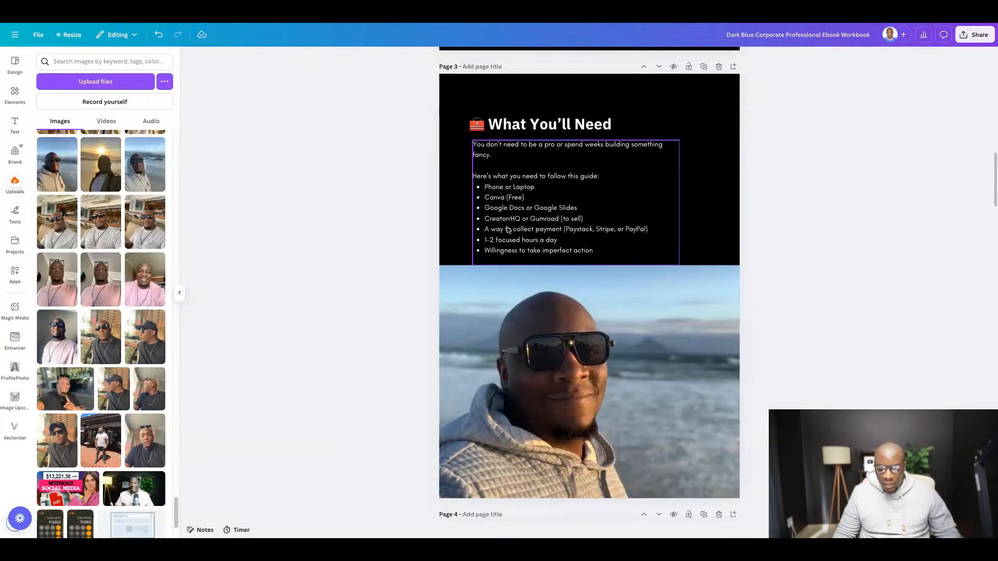
scroll(523, 233, "up", 10)
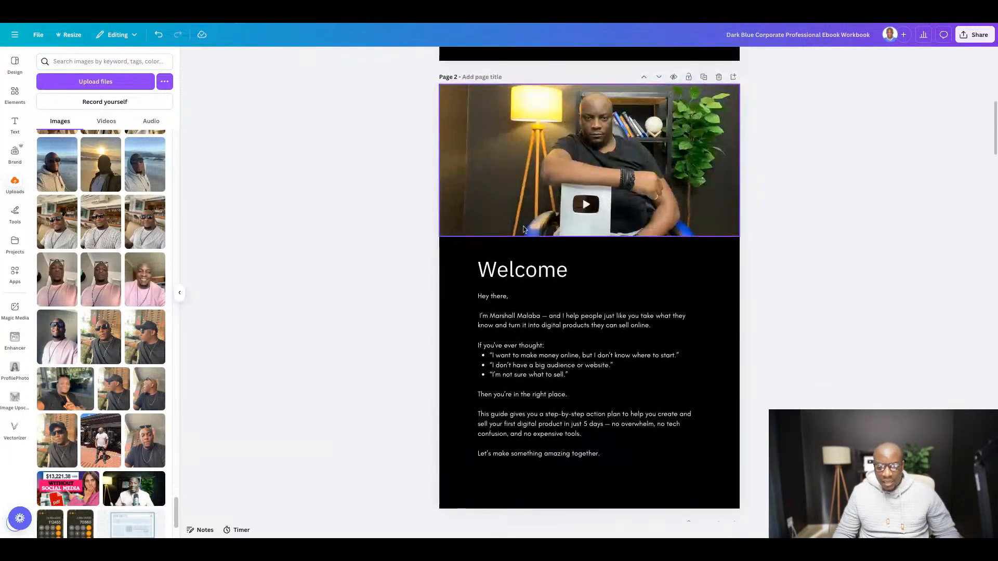
scroll(539, 237, "down", 10)
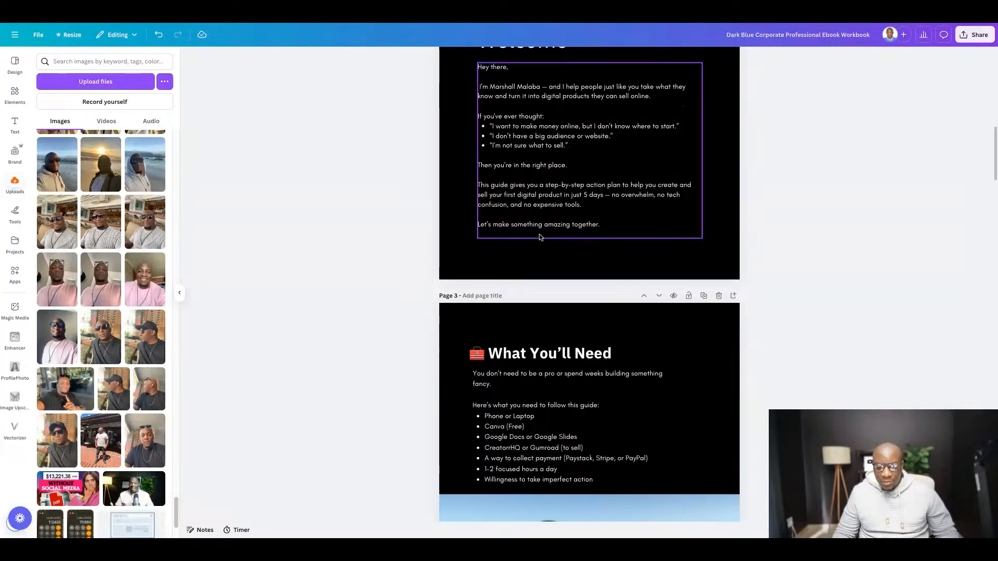
scroll(540, 237, "down", 1)
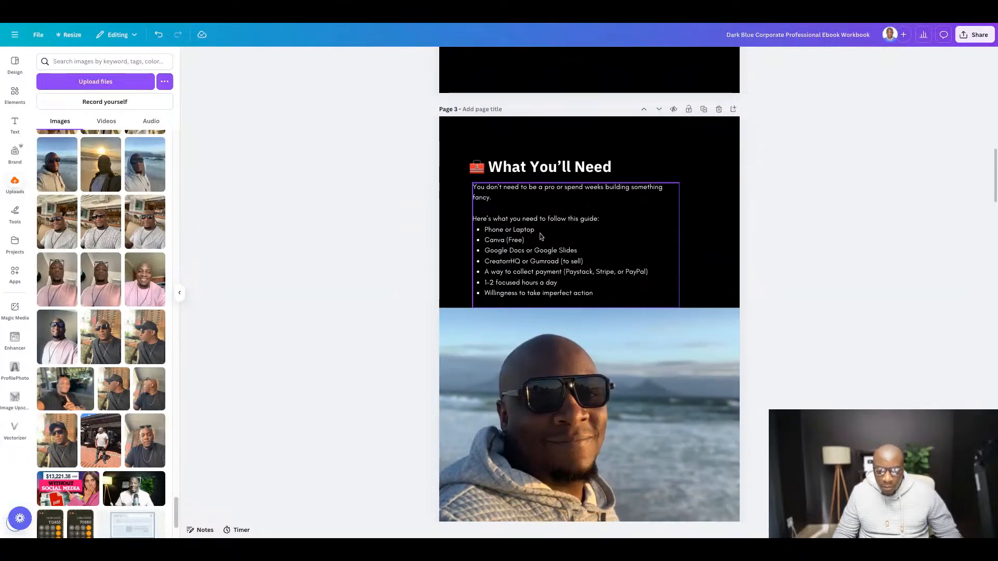
left_click(522, 235)
left_click_drag(522, 235, 522, 233)
left_click(501, 174)
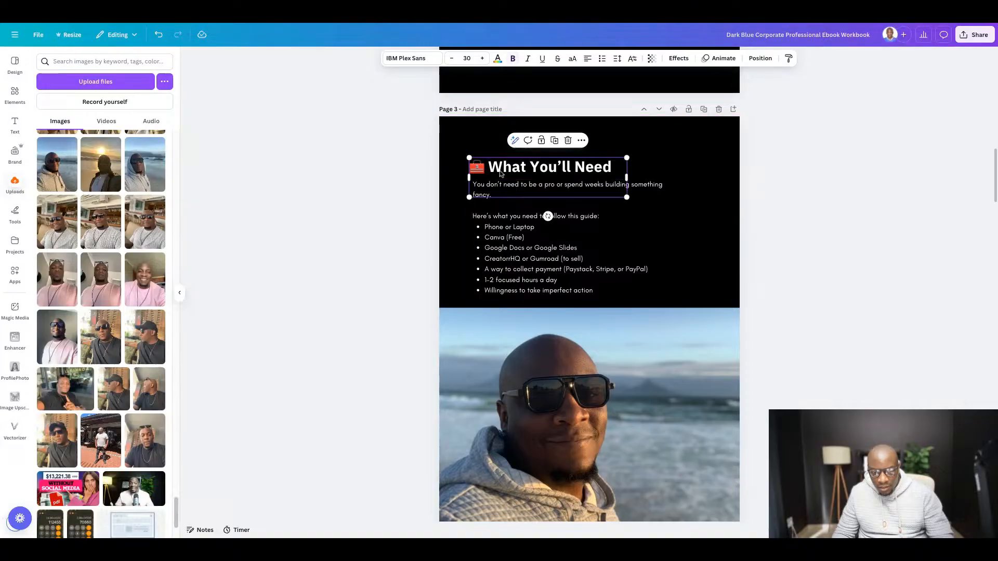
key("Up")
key("Up")
key("Up")
key("Up")
key("Up")
key("Up")
key("Up")
key("Up")
key("Up")
key("Up")
key("Up")
key("Up")
key("Up")
key("Up")
key("Up")
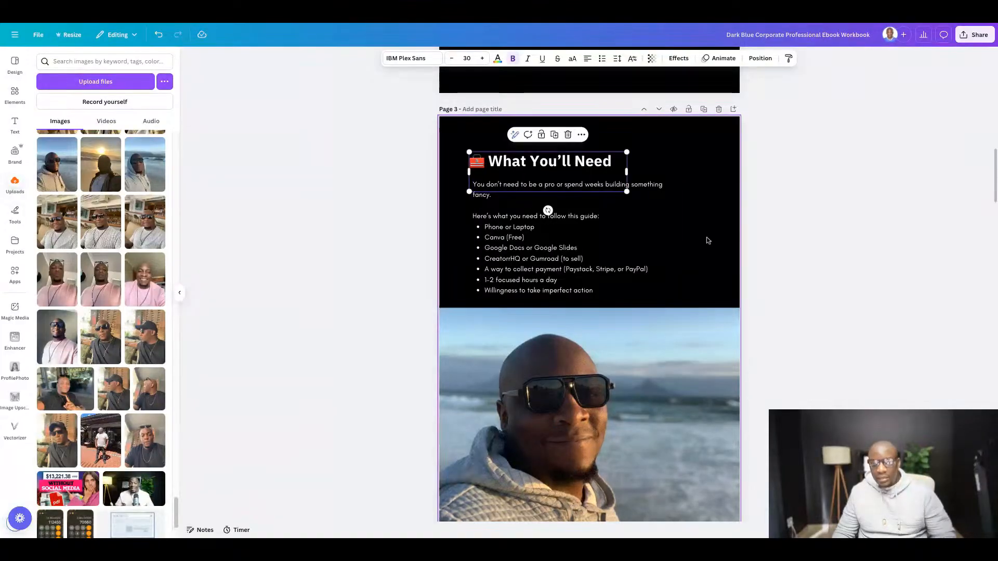
- Switch to the Google Docs guide and copy "The 5-Day Digital Product Plan" heading together with the paragraph below it
scroll(595, 227, "down", 10)
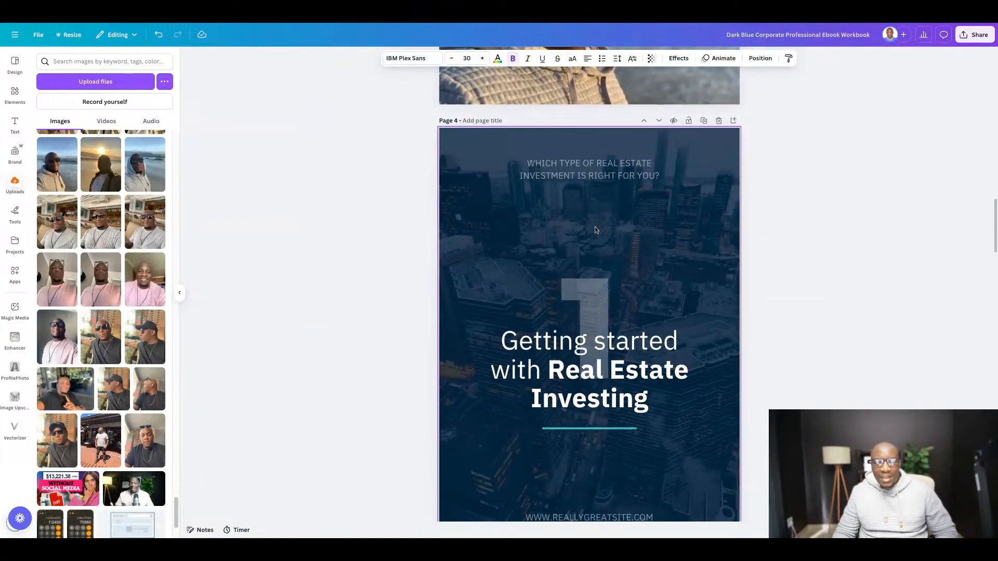
left_click(328, 24)
scroll(414, 180, "down", 1)
scroll(414, 180, "down", 5)
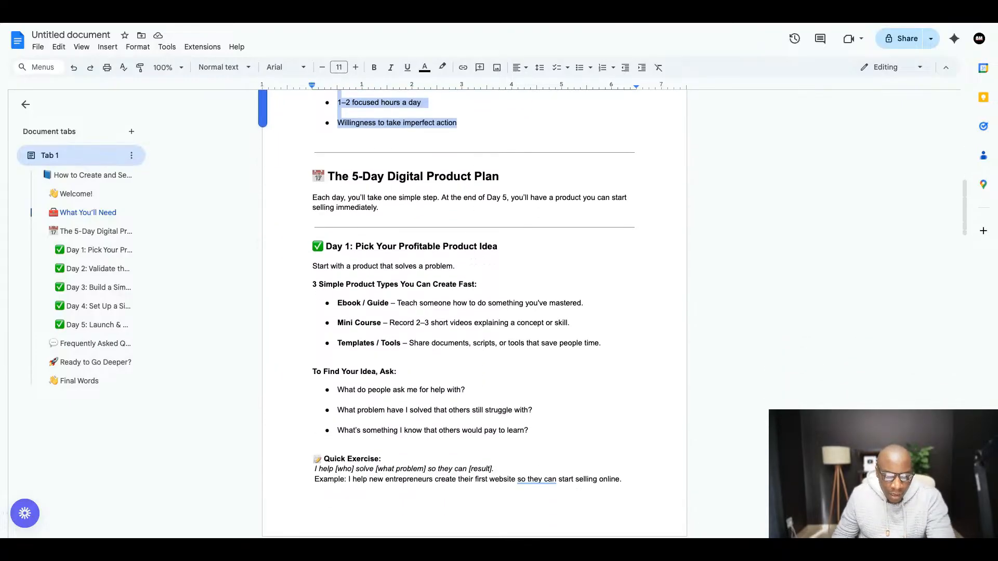
left_click_drag(313, 176, 382, 208)
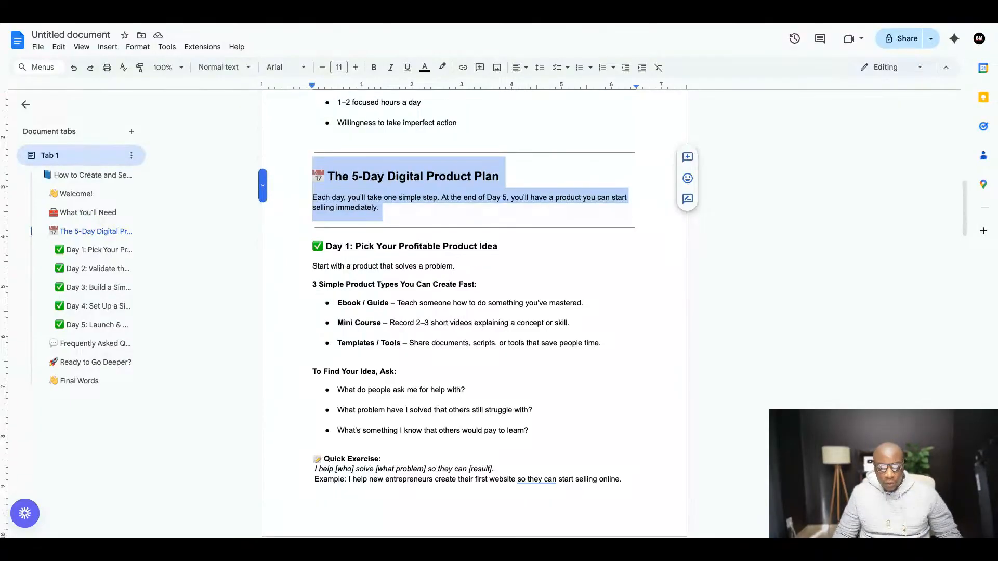
right_click(357, 204)
left_click(389, 233)
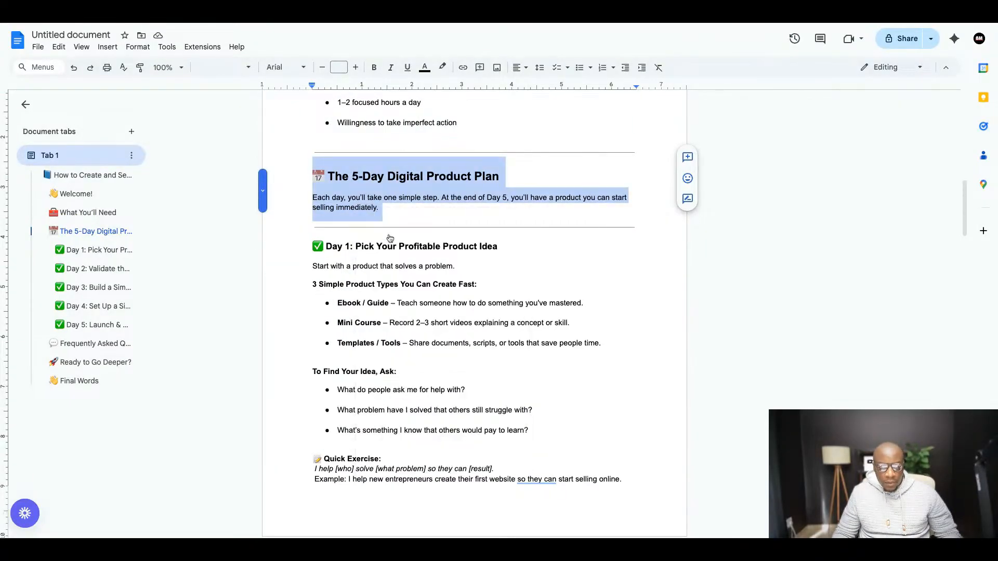
- Back in Canva, make the page 4 title "Getting started with Real Estate Investing" fully bold and replace it with the copied text
left_click(328, 24)
scroll(468, 226, "down", 3)
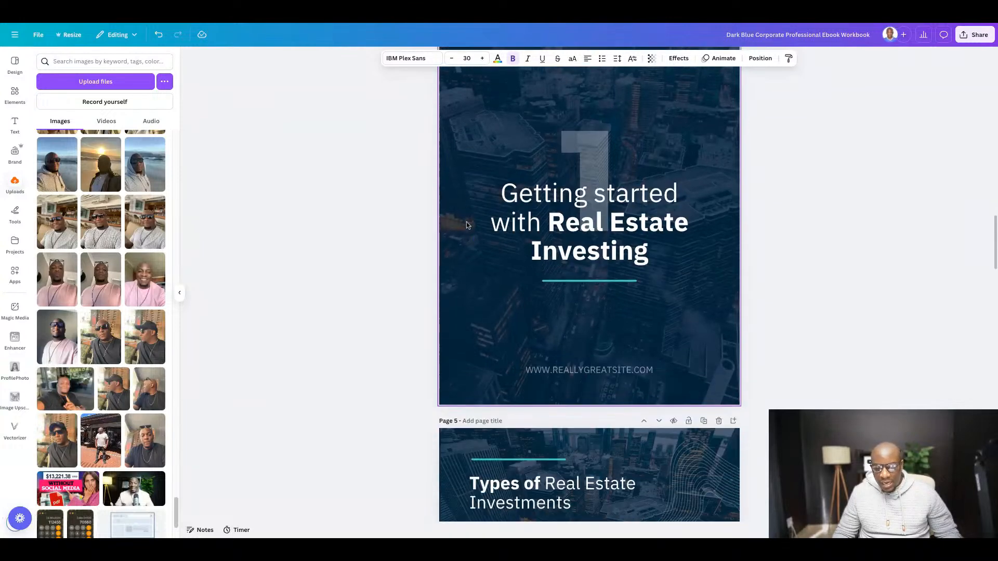
scroll(513, 190, "up", 1)
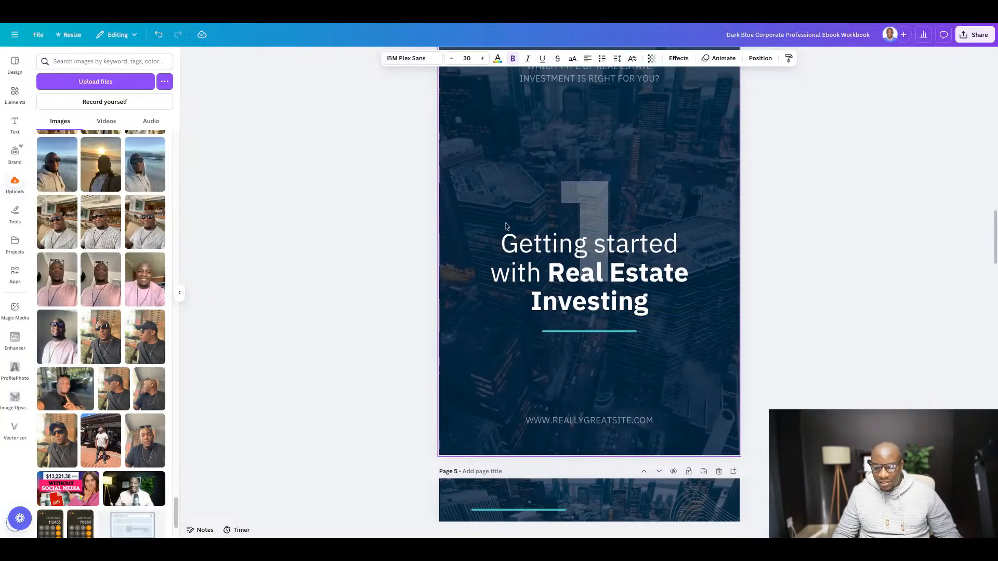
scroll(520, 187, "up", 1)
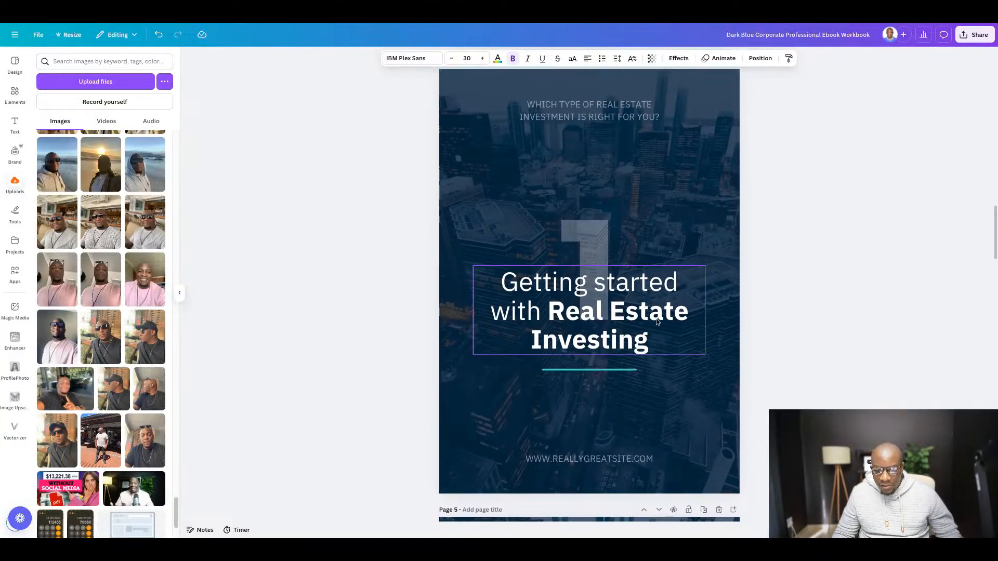
left_click(572, 319)
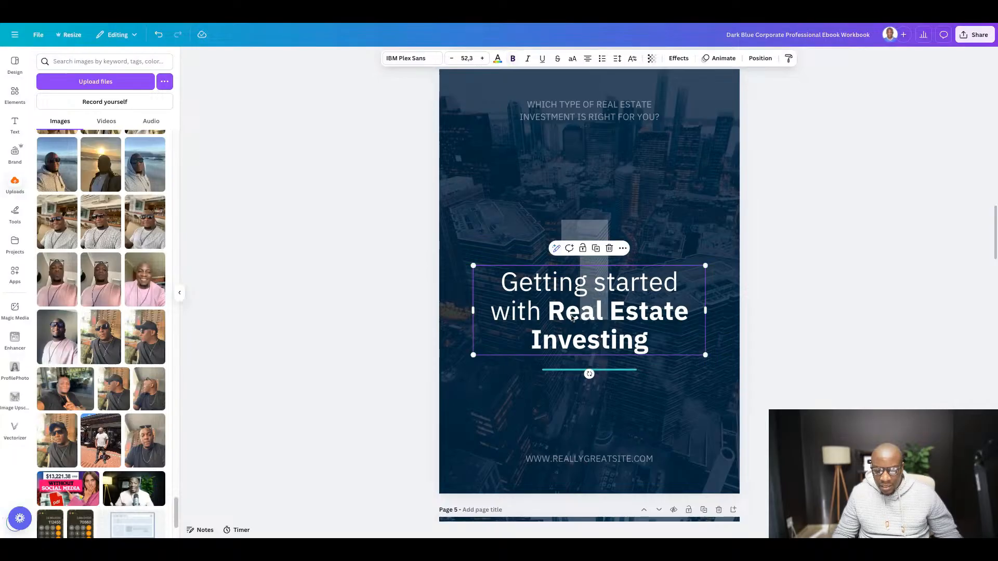
left_click(572, 318)
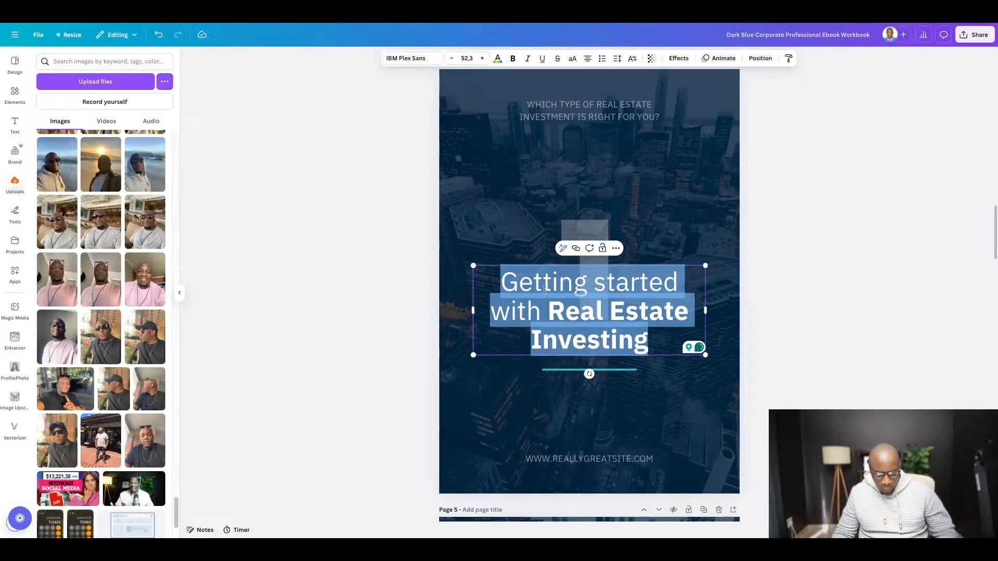
key("ctrl+b")
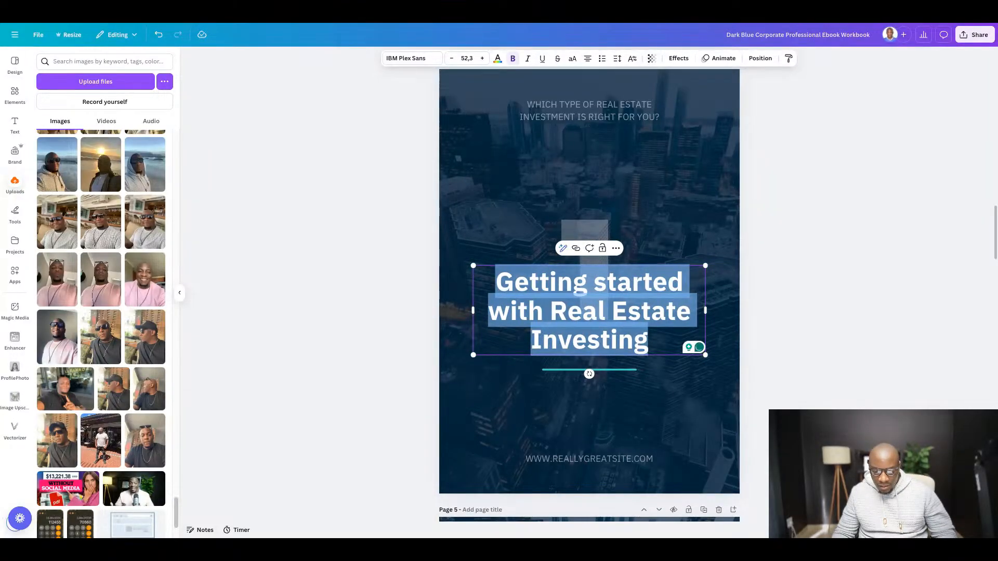
key("ctrl+v")
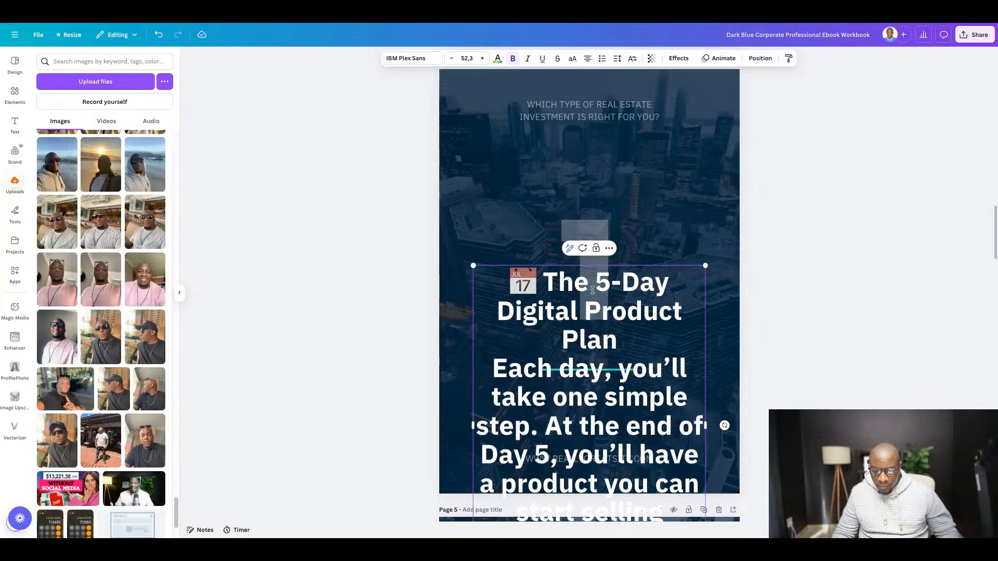
- Delete the "Each day, you'll take one simple step" paragraph from the page 4 title, keeping only "The 5-Day Digital Product Plan"
scroll(863, 275, "down", 2)
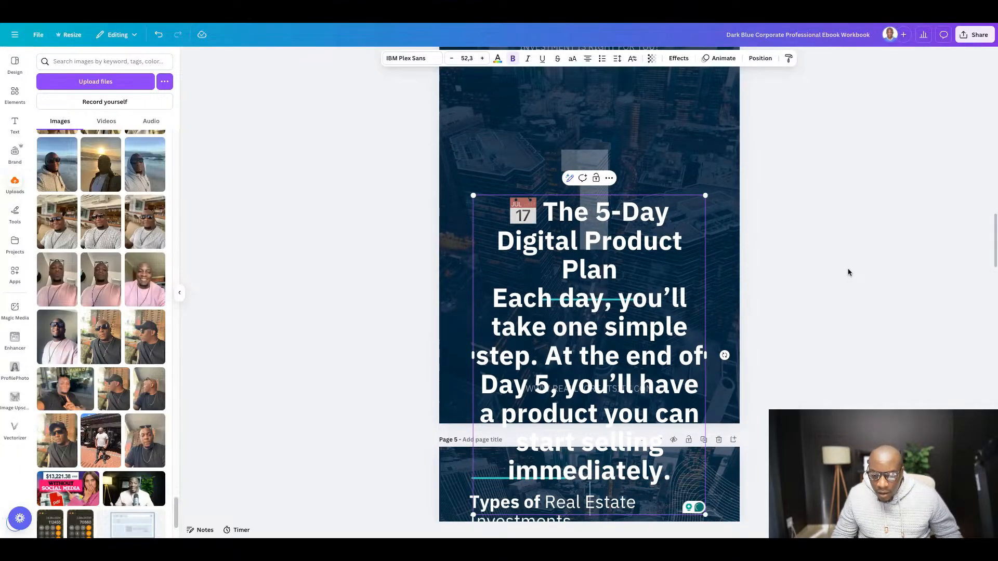
left_click(848, 273)
mouse_move(599, 271)
left_mouse_down()
mouse_move(609, 257)
mouse_move(596, 270)
left_mouse_up()
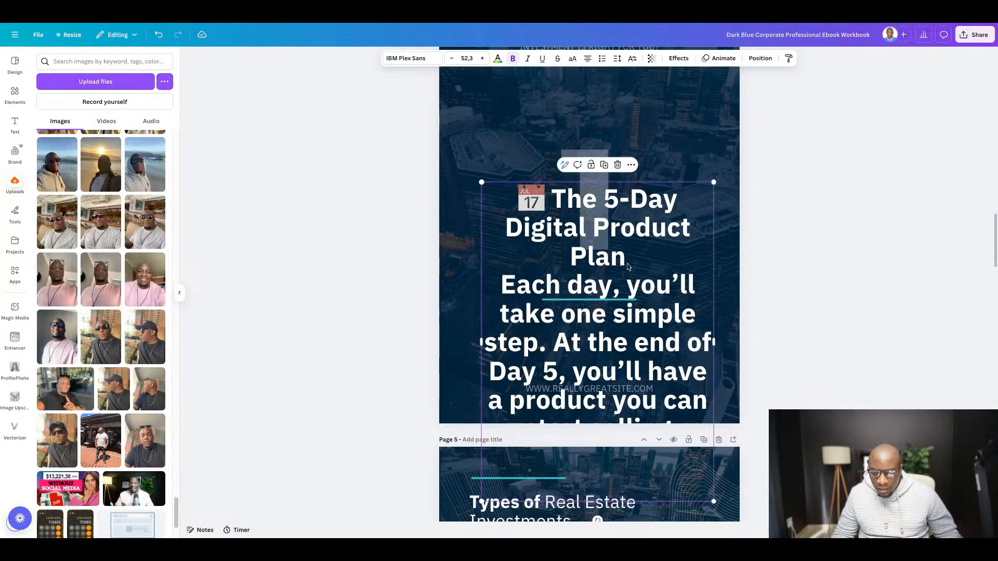
triple_click(628, 267)
left_click(628, 266)
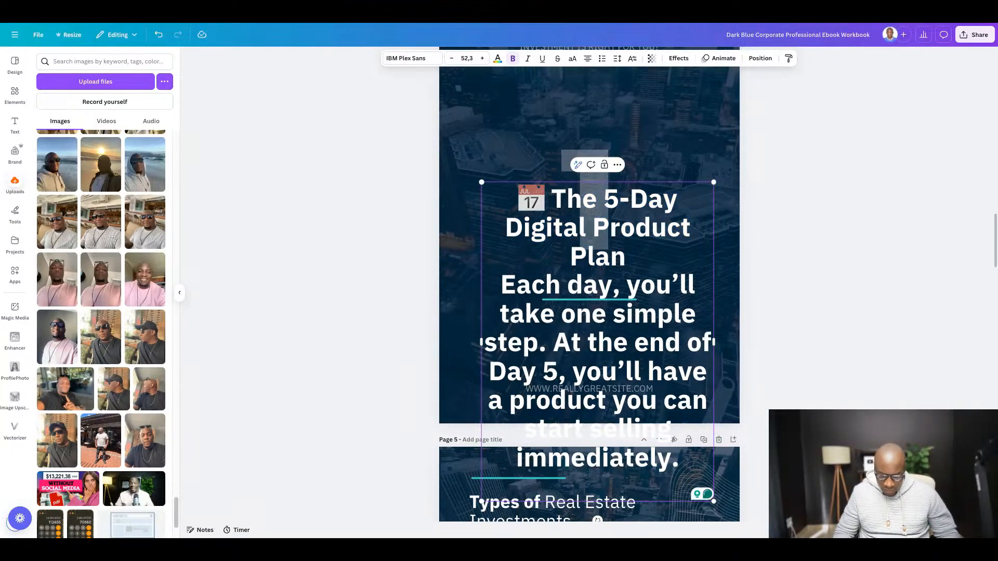
key("shift+Down")
key("shift+Down")
key("shift+Down")
key("shift+Down")
key("shift+Down")
key("shift+Down")
key("shift+Down")
key("shift+Down")
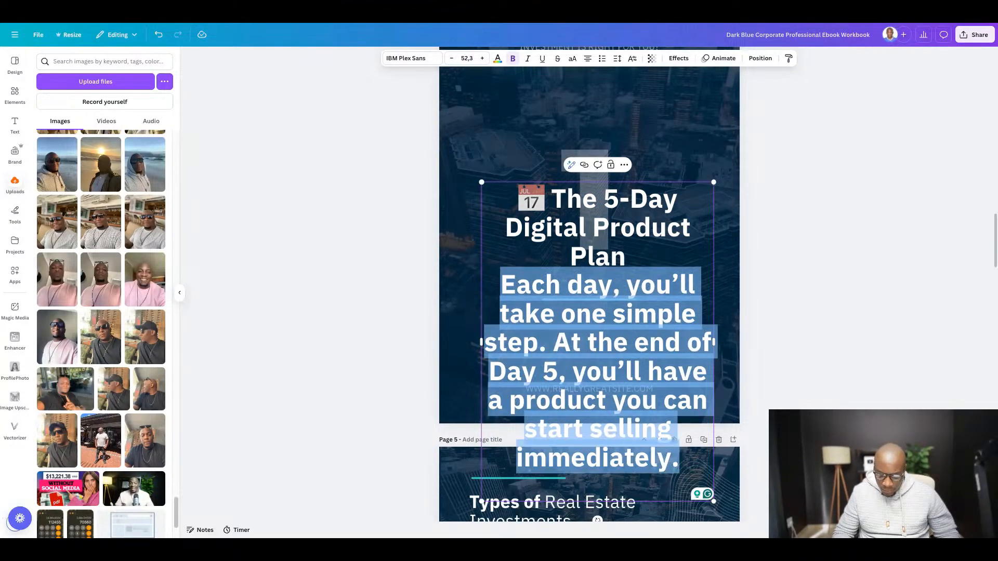
key("BackSpace")
left_click(855, 304)
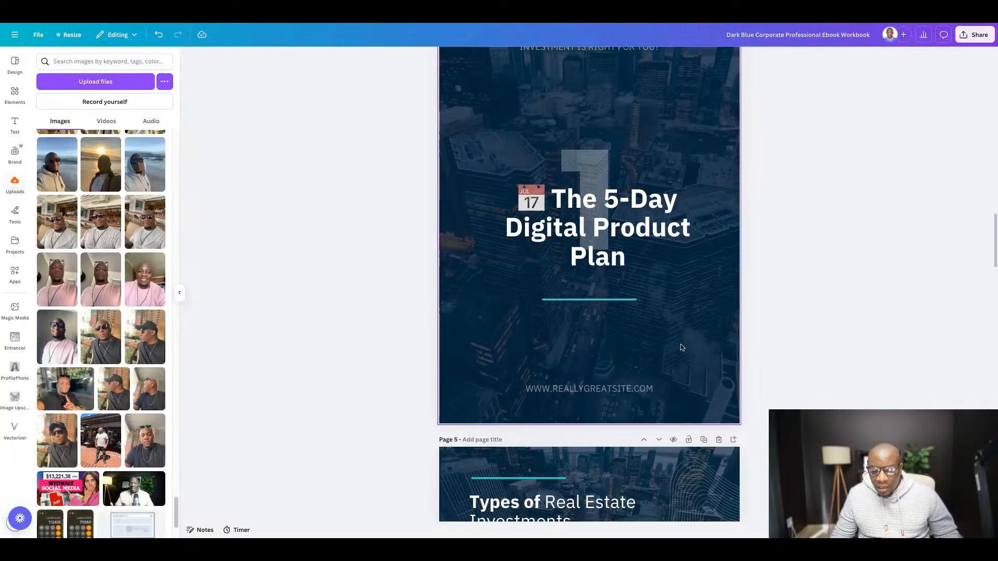
- Move the small "Which type of real estate investment is right for you?" text down above the title and replace it with the copied plan text
scroll(683, 347, "up", 3)
scroll(691, 337, "down", 1)
left_click_drag(586, 199, 575, 305)
double_click(575, 305)
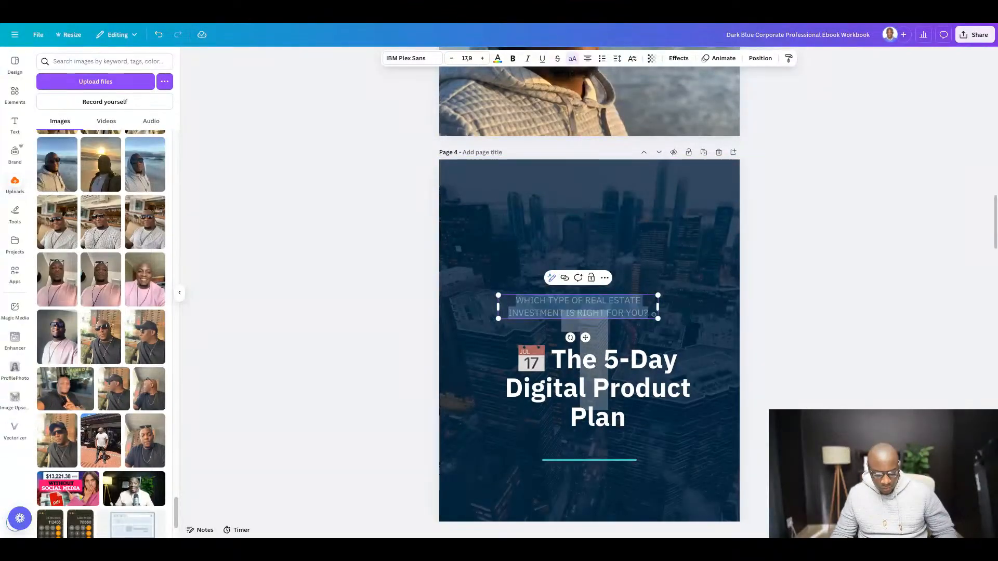
key("ctrl+v")
left_click(798, 318)
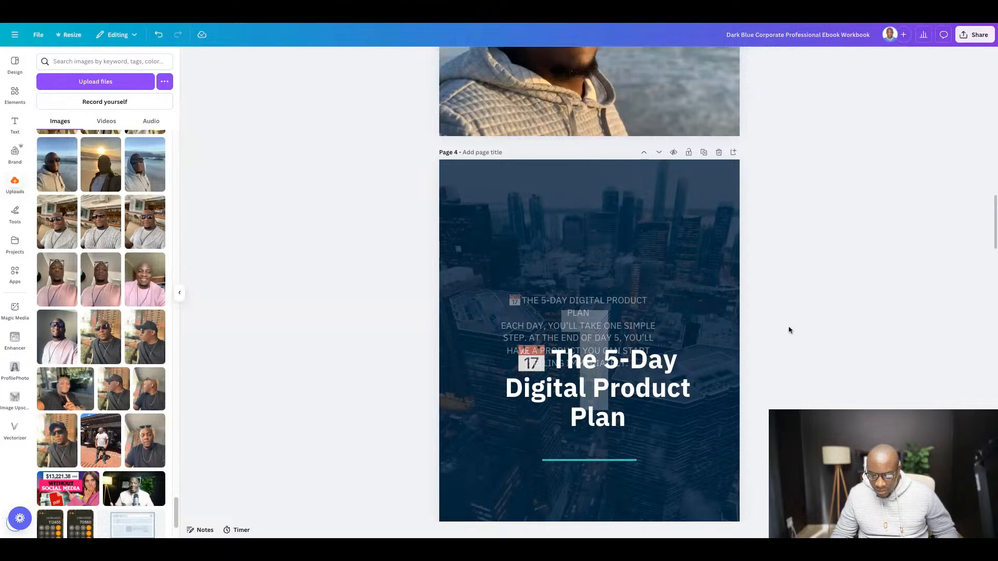
- Rearrange page 4 so the title sits directly above the small plan text, with both above the turquoise line
left_click_drag(578, 391, 566, 274)
left_click_drag(570, 347, 582, 421)
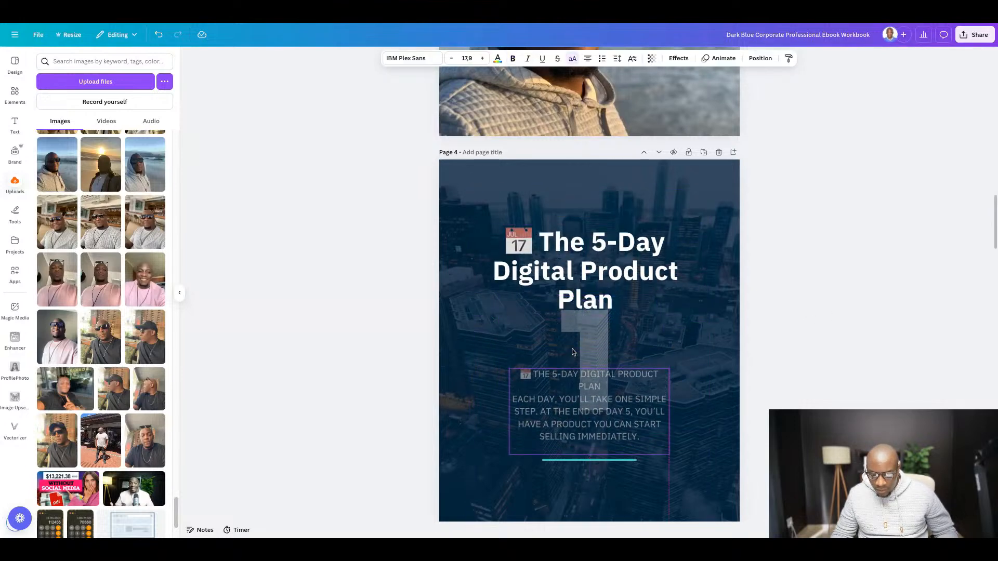
left_click_drag(569, 235, 569, 287)
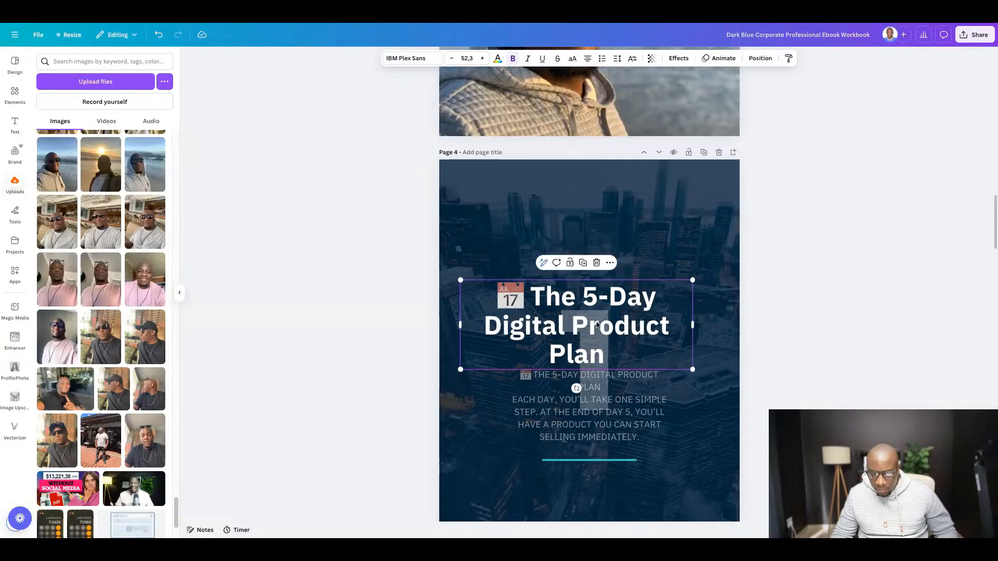
- Change the dark blue background colour behind the city photo on page 4 to black (#000000)
scroll(556, 231, "down", 5)
scroll(556, 231, "up", 3)
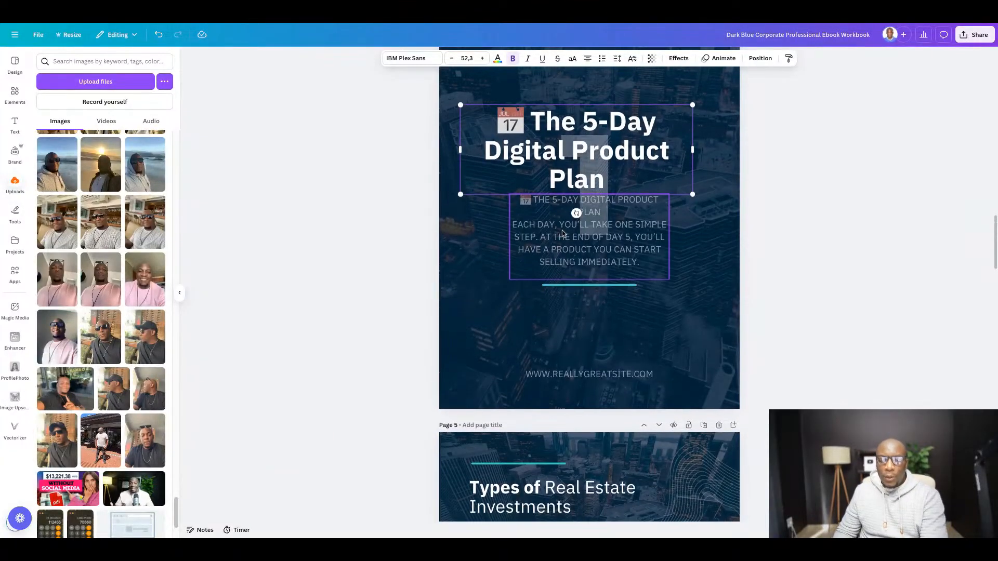
scroll(565, 232, "up", 1)
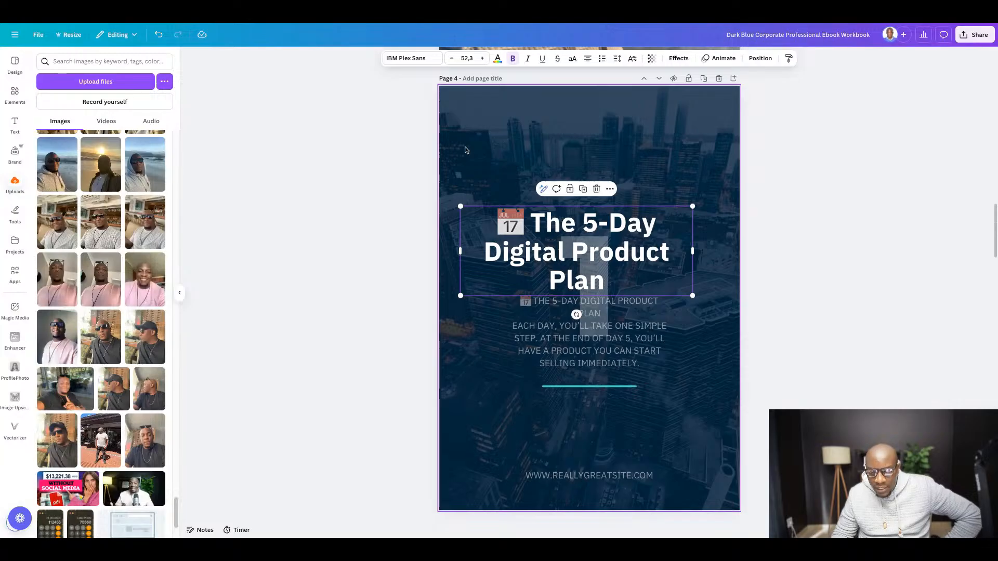
left_click(482, 129)
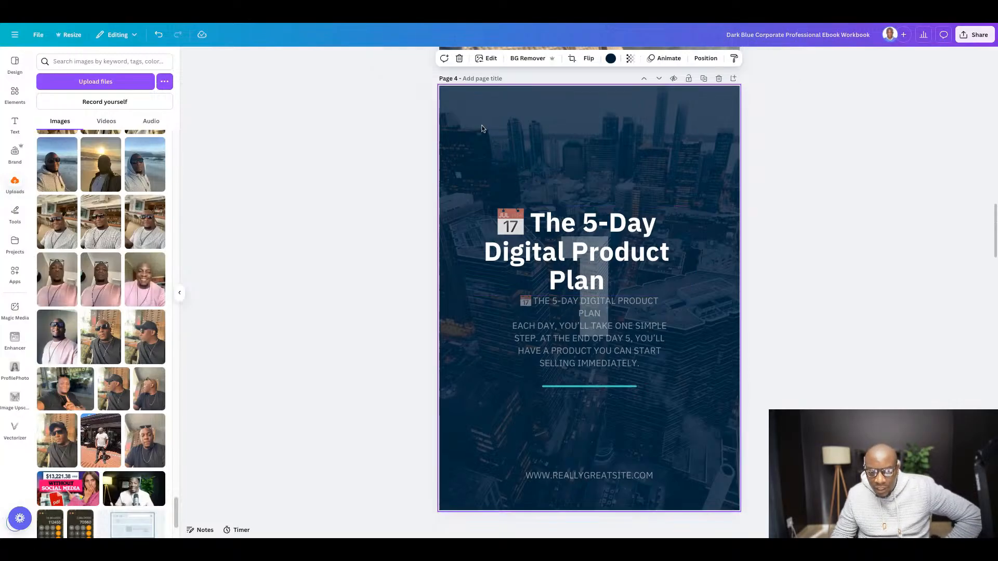
left_click(611, 58)
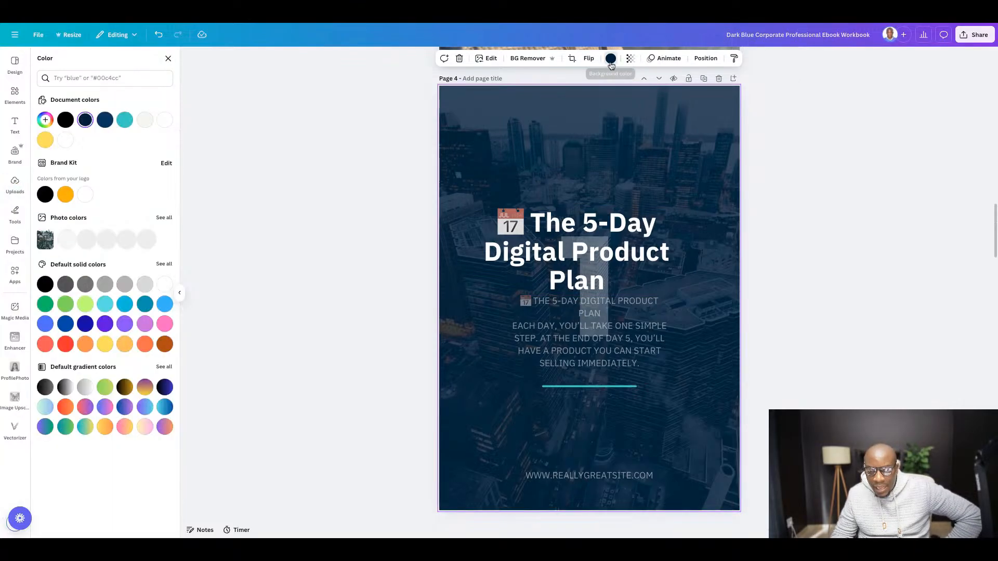
left_click(64, 122)
key("Escape")
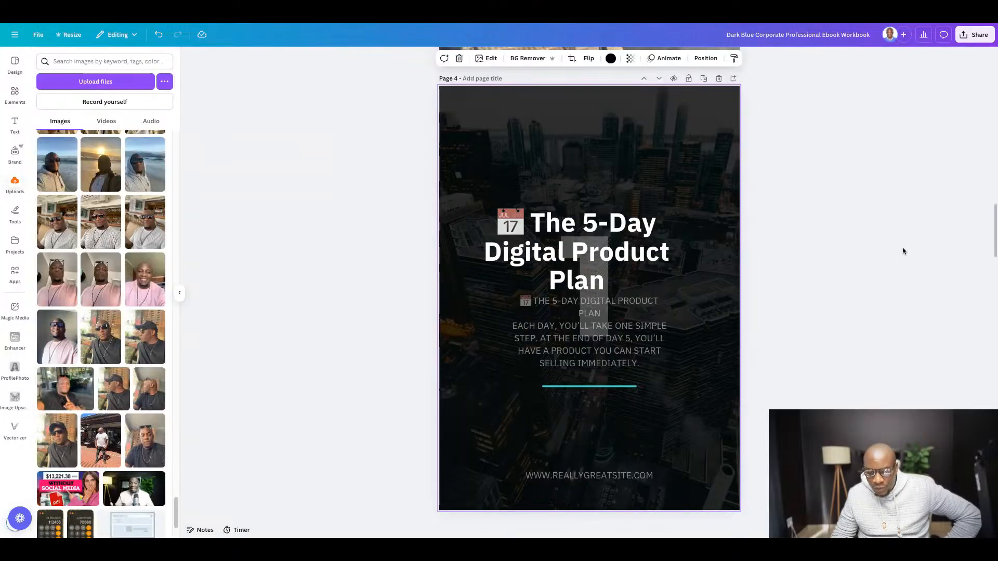
- Set the text colour of the small plan text under the page 4 title to the Brand Kit white
scroll(831, 247, "down", 2)
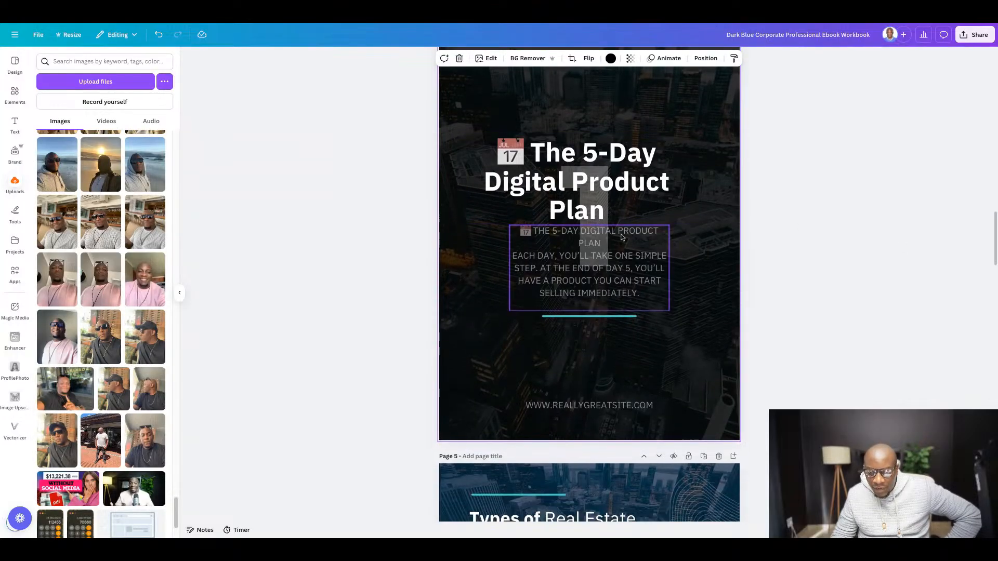
scroll(636, 239, "down", 1)
left_click(549, 254)
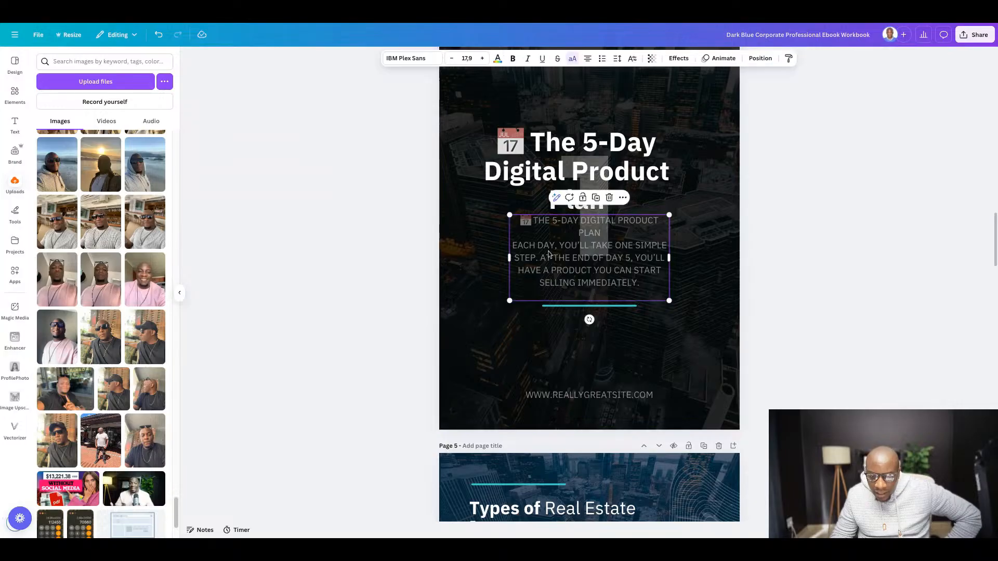
left_click(498, 60)
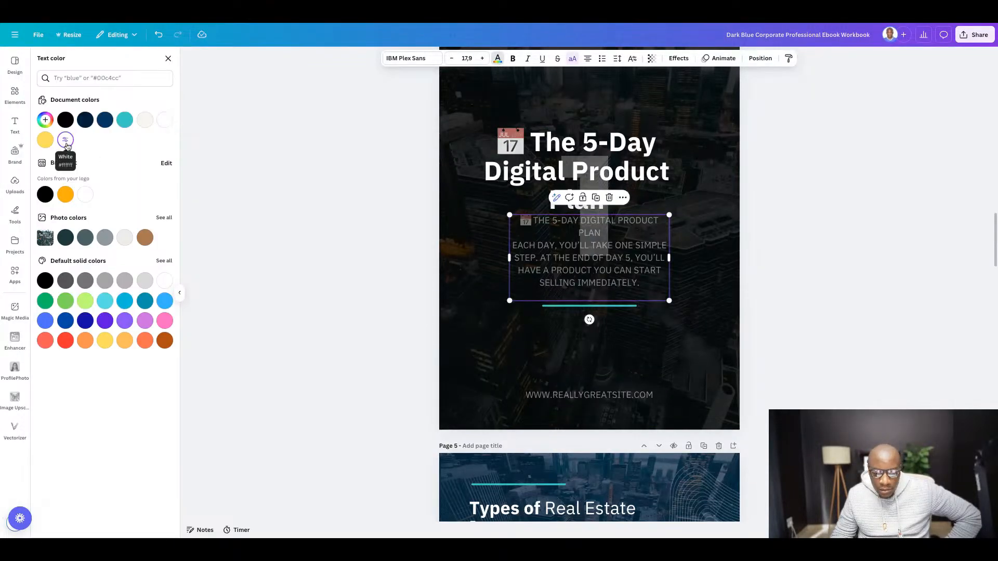
left_click(83, 193)
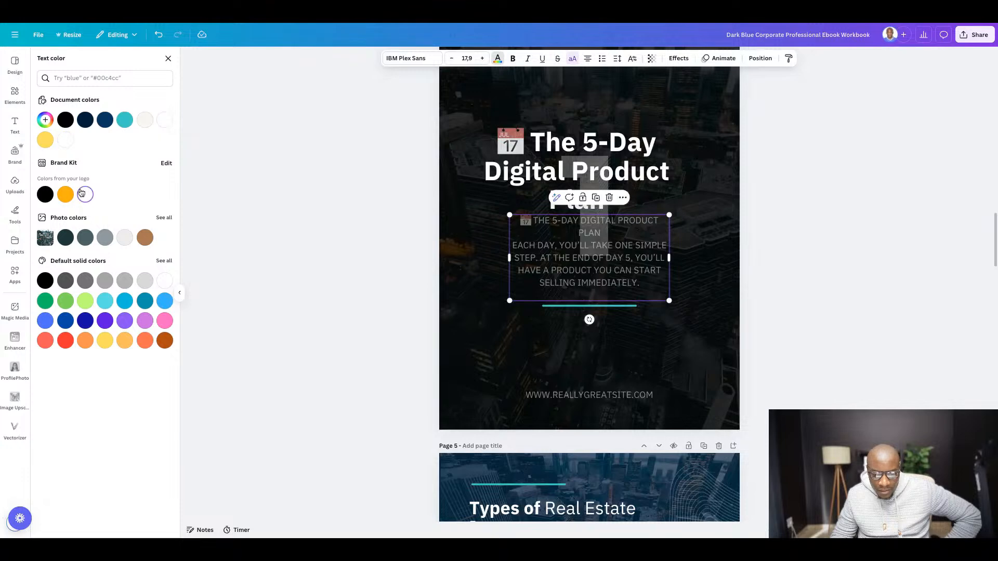
- Replace the small plan text box on page 4 with a new subheading containing the copied plan text
left_click(654, 246)
left_click_drag(588, 251, 593, 284)
key("Delete")
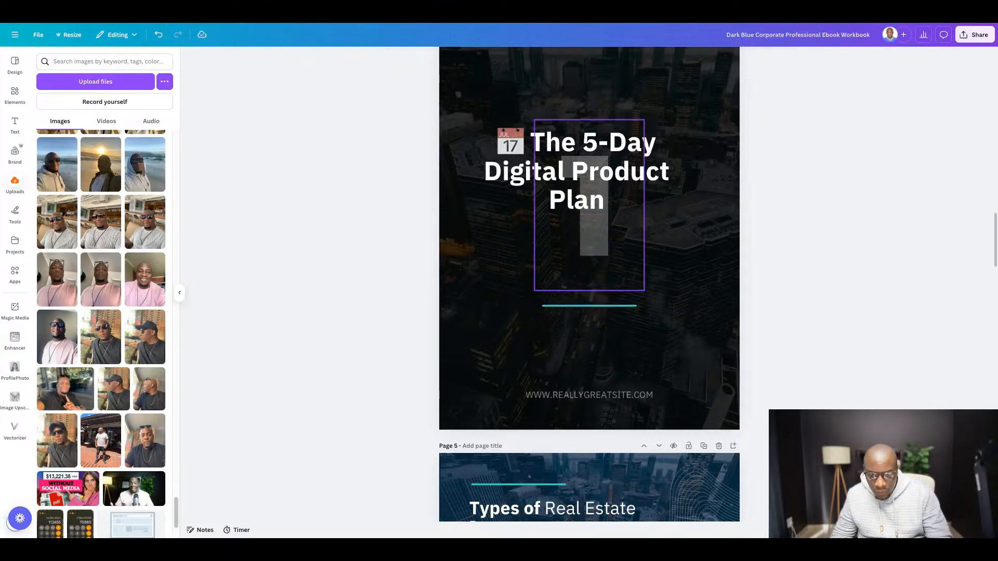
left_click(16, 122)
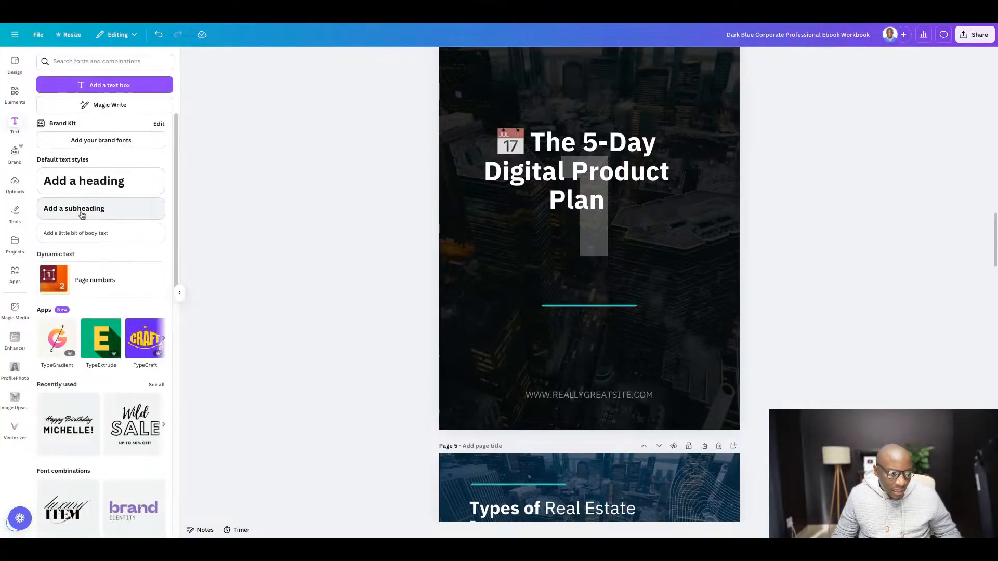
left_click(80, 212)
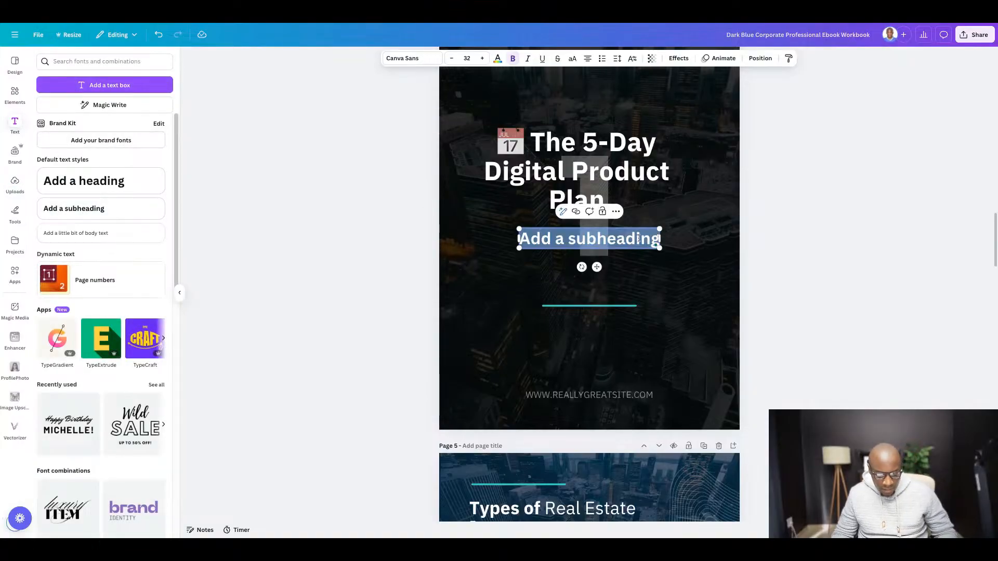
type("📅 The 5-Day Digital Product Plan Each day, you’ll take one simple step. At the end of Day 5, you’ll have a product you can start selling immediately.")
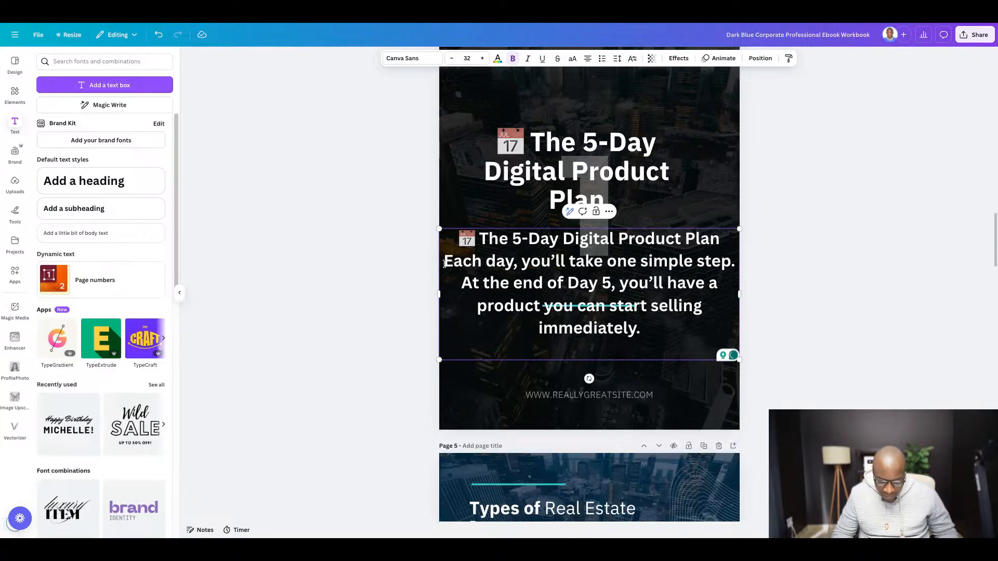
- Remove the repeated "The 5-Day Digital Product Plan" line from the new subheading, keeping the text from "Each day" onward
key("shift+Up")
key("BackSpace")
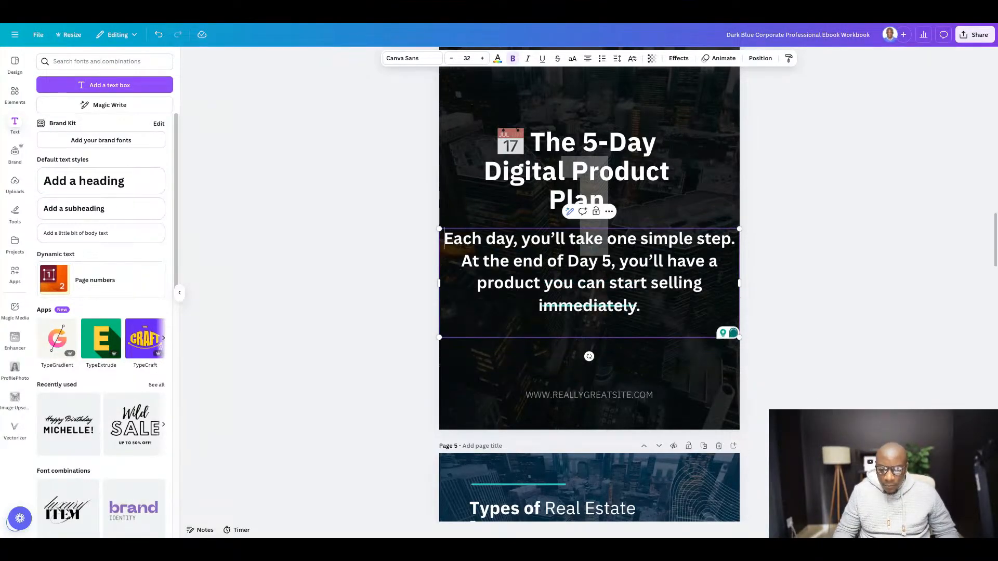
left_click(880, 267)
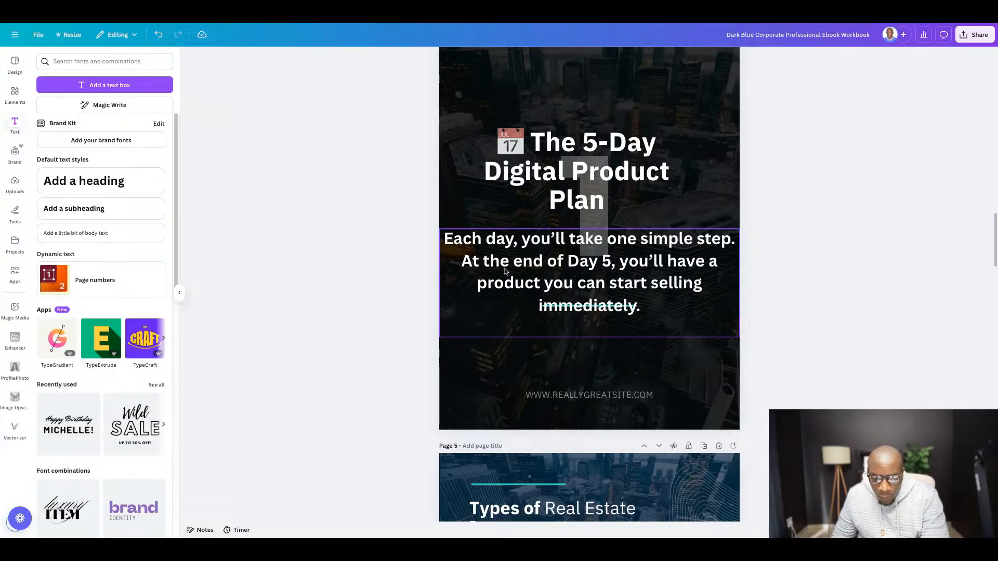
- Narrow the subheading's text box on both sides so it sits within the page margins
left_click(464, 272)
left_click_drag(436, 285, 487, 283)
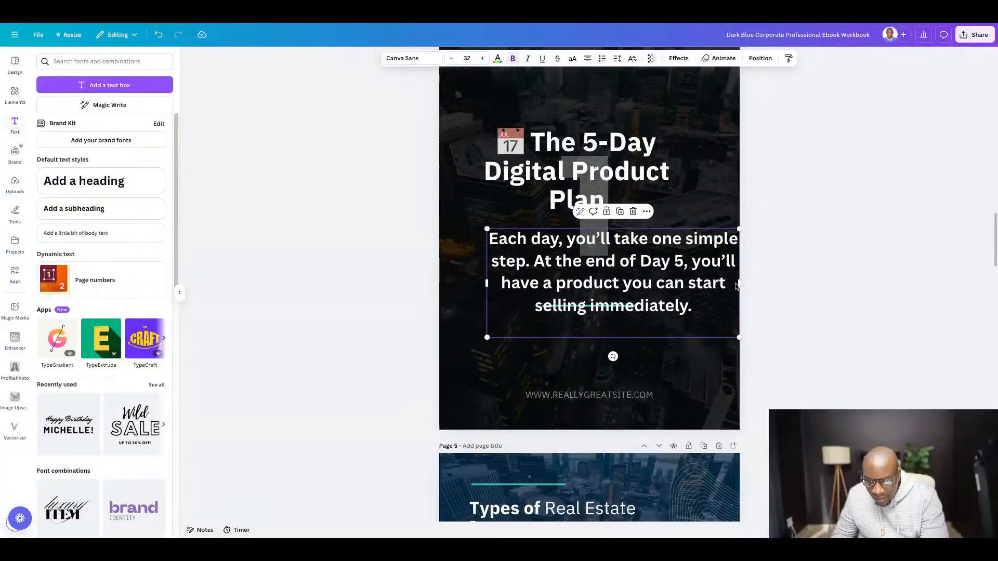
left_click_drag(741, 283, 699, 294)
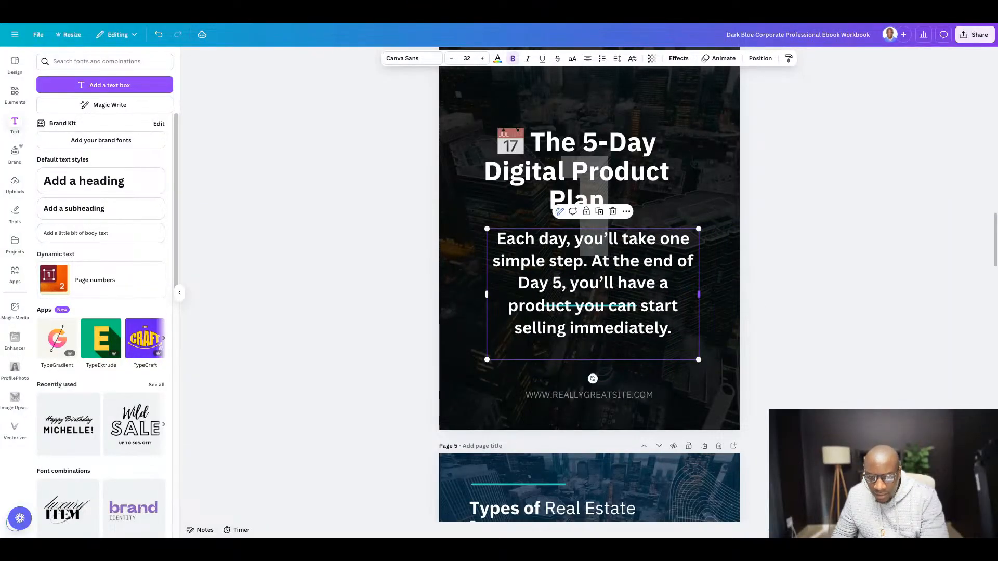
- Reduce the subheading's font size to 19
left_click(452, 58)
left_click(452, 58)
double_click(453, 59)
left_click(453, 58)
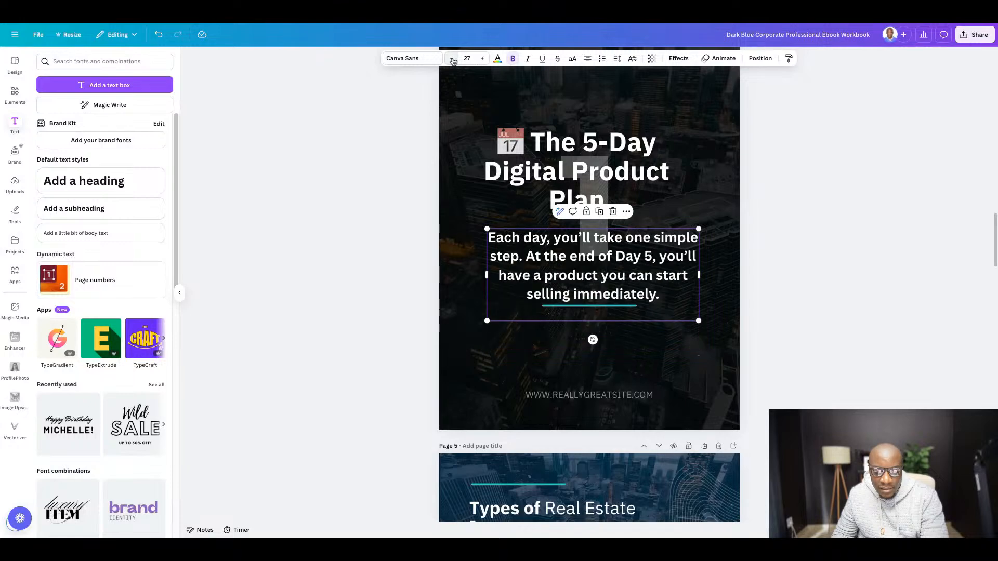
double_click(453, 59)
double_click(453, 59)
double_click(452, 59)
left_click(453, 59)
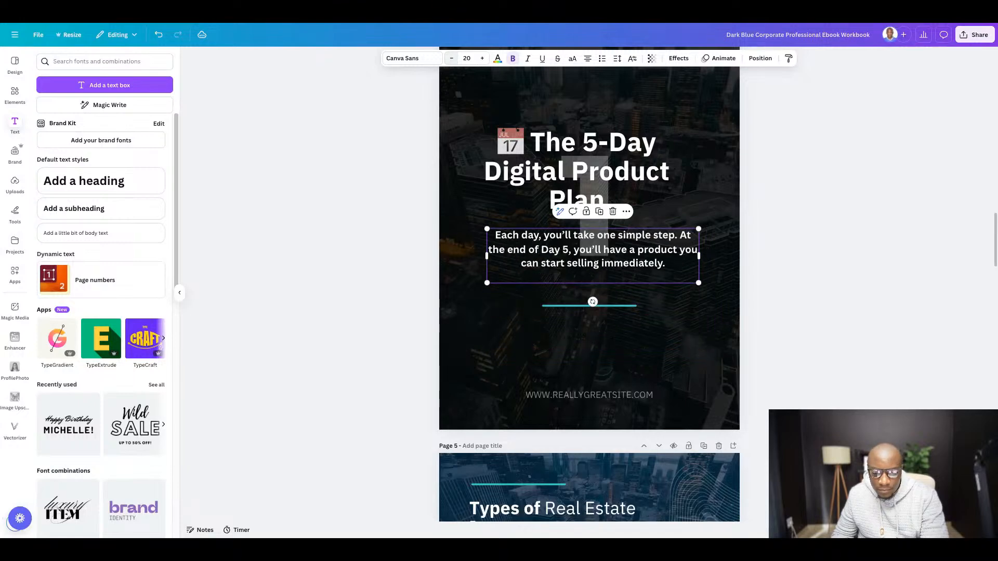
left_click(451, 58)
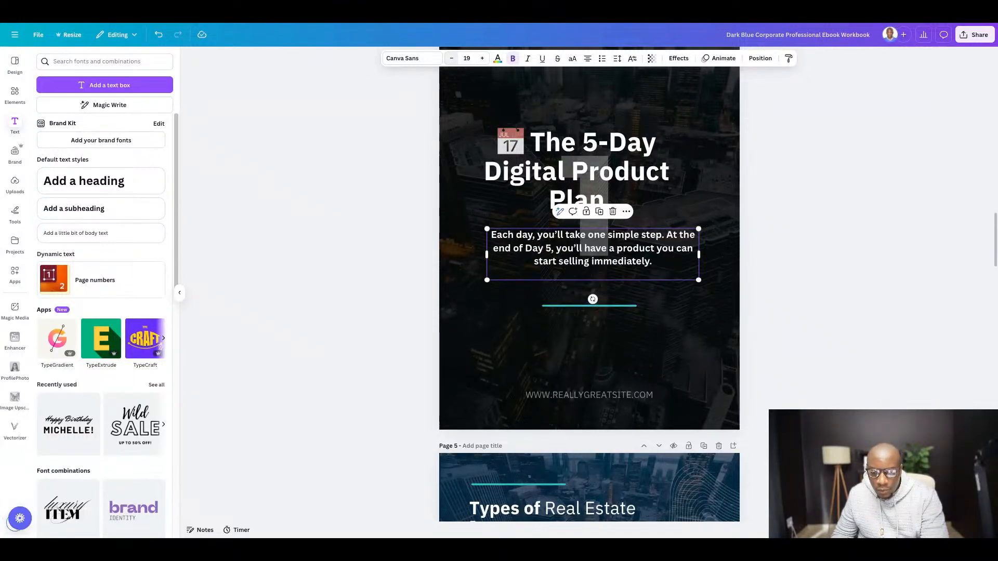
left_click(894, 284)
- Move the subheading slightly down toward the turquoise line and bring the page 4 title down close above it
left_click(587, 239)
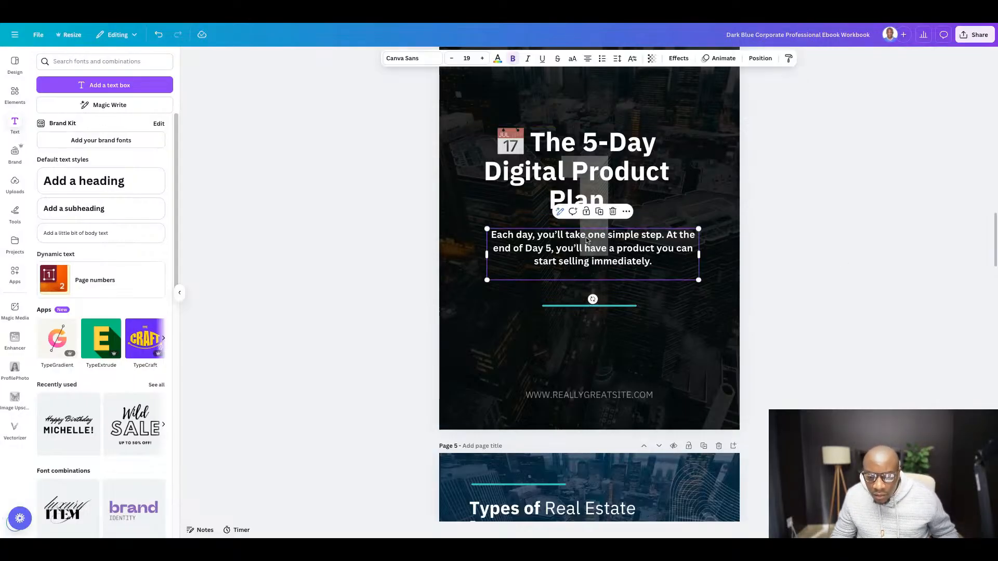
left_click_drag(587, 239, 587, 250)
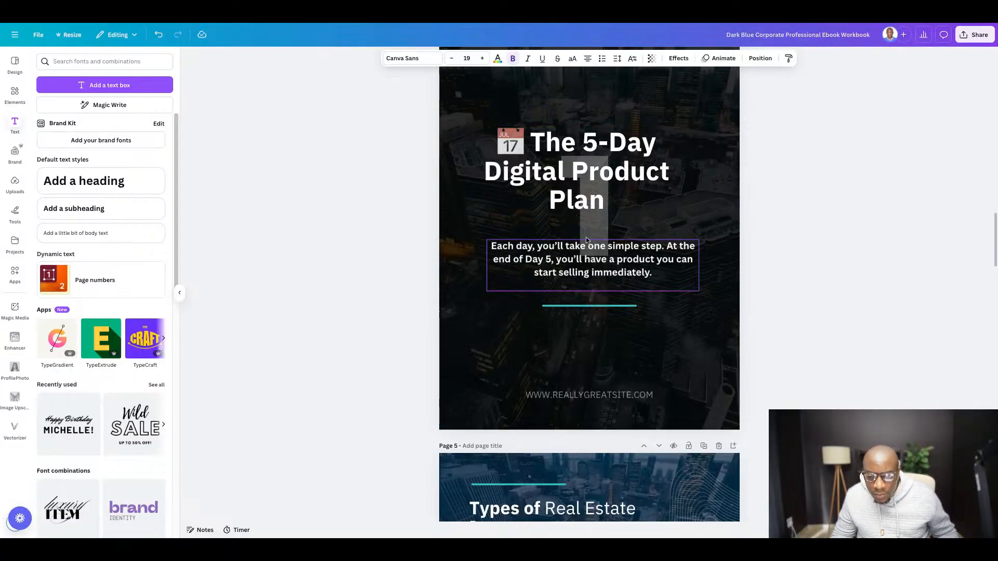
left_click(588, 173)
left_click_drag(588, 173, 589, 192)
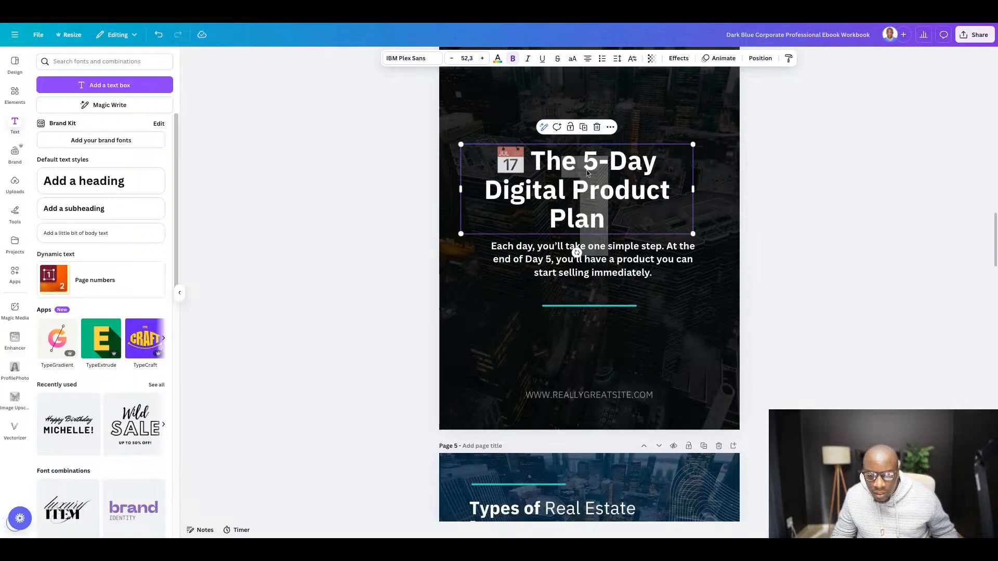
left_click(858, 217)
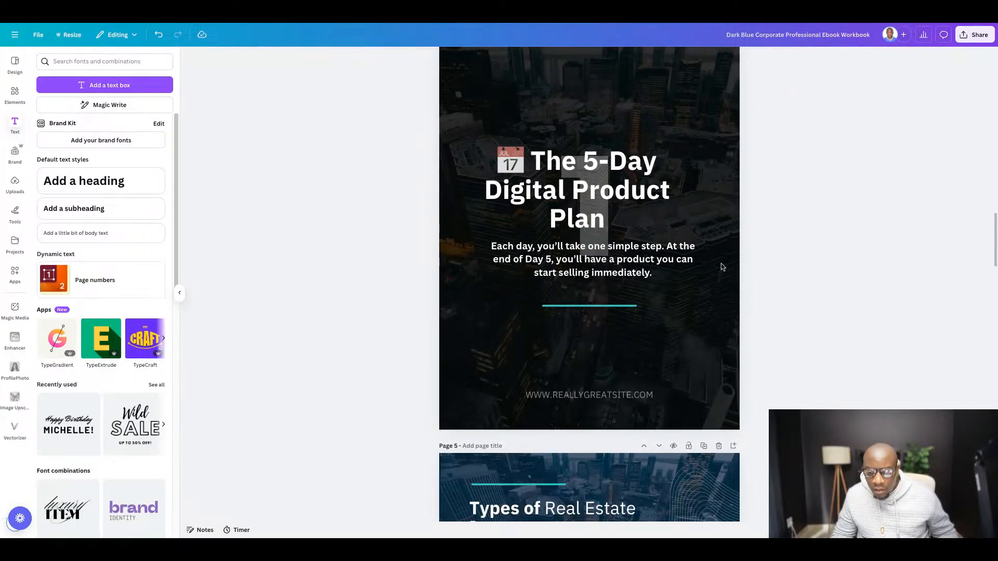
scroll(435, 249, "down", 2)
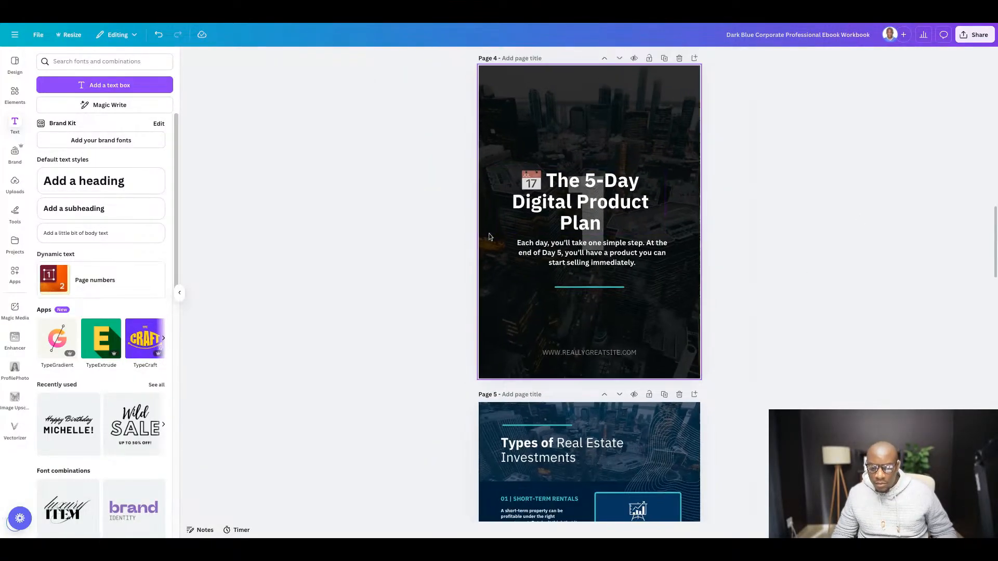
scroll(491, 237, "down", 1)
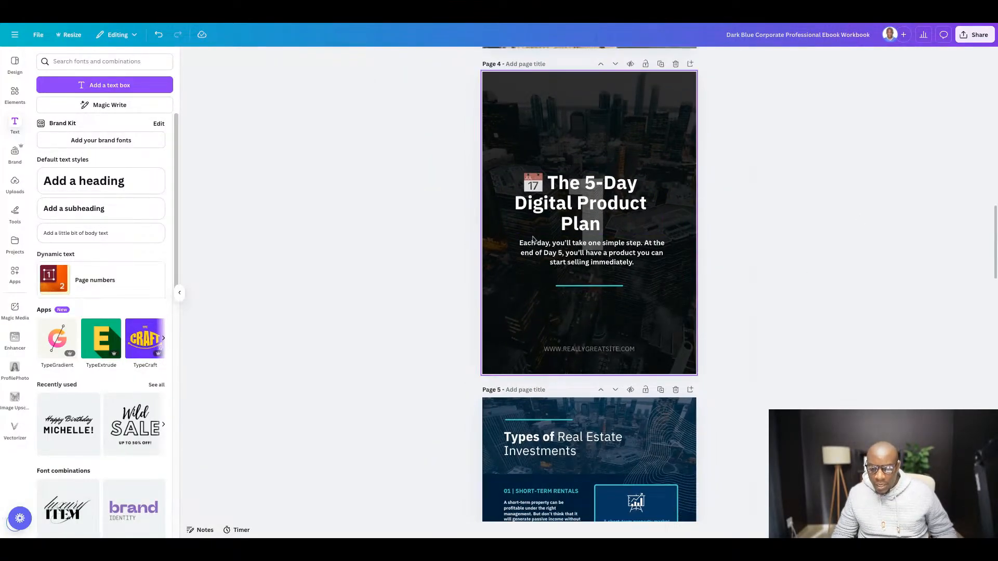
left_click(586, 354)
key("Delete")
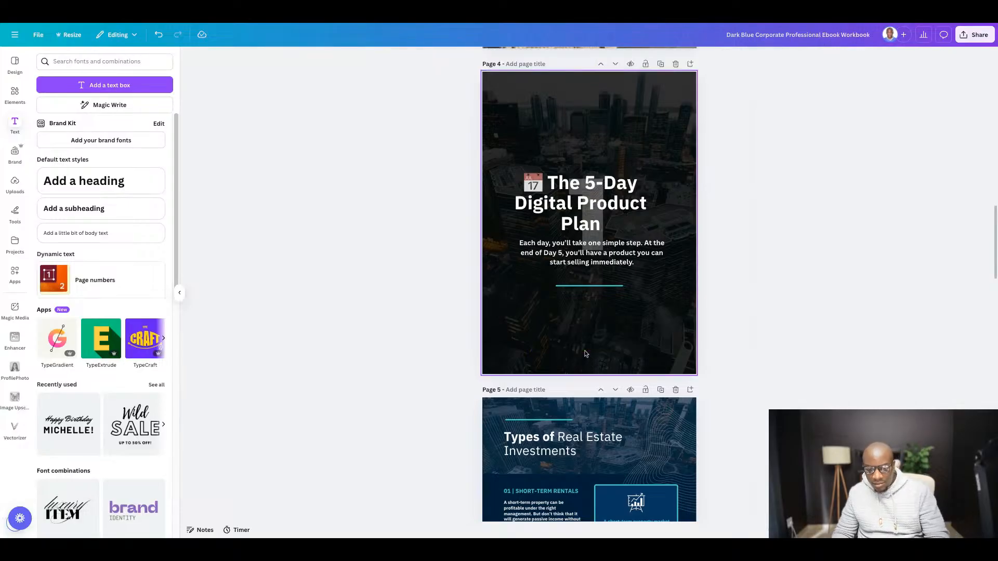
- Change the stroke colour of the turquoise line on page 4 to white (#fefefe)
left_click(590, 287)
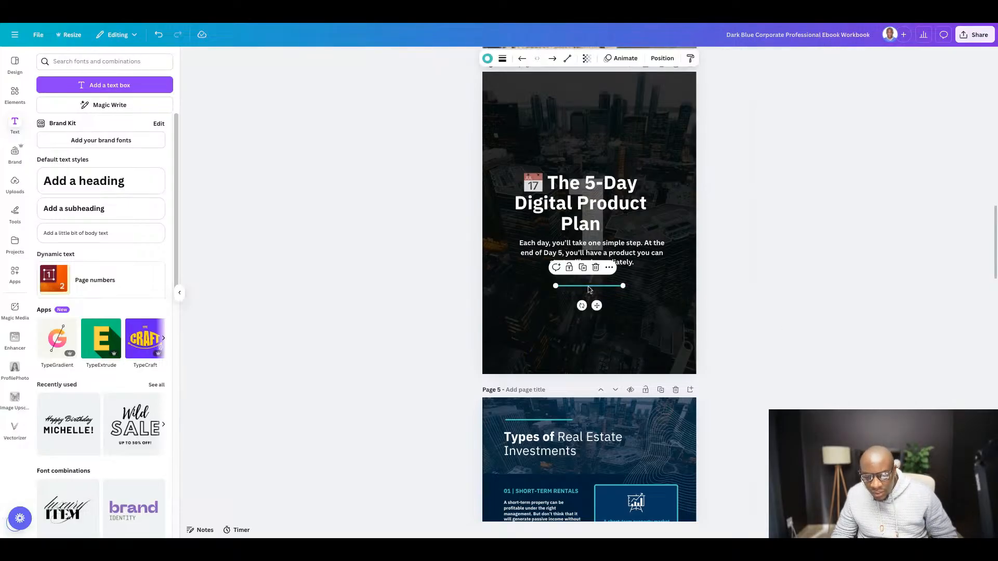
left_click(488, 58)
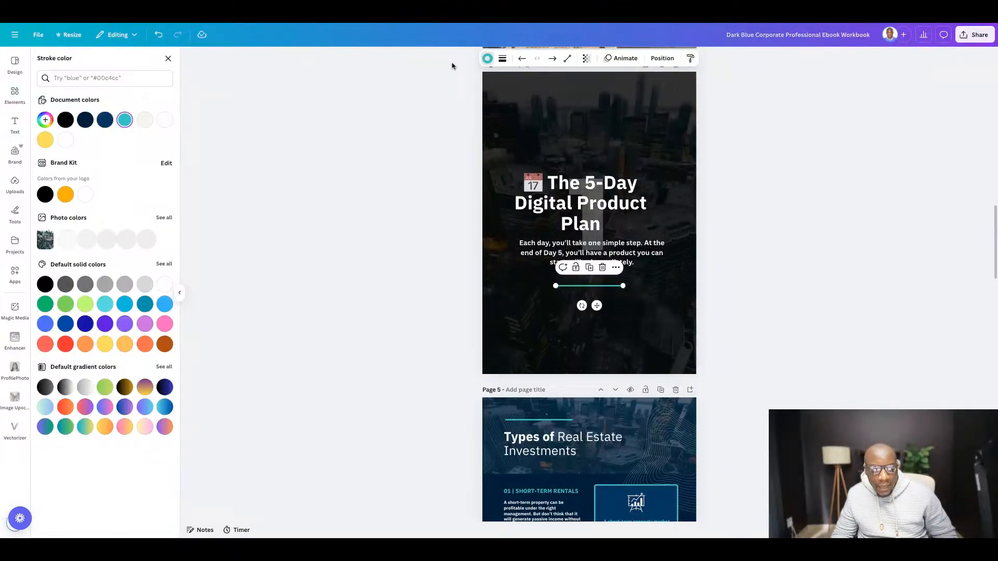
left_click(166, 123)
left_click(829, 312)
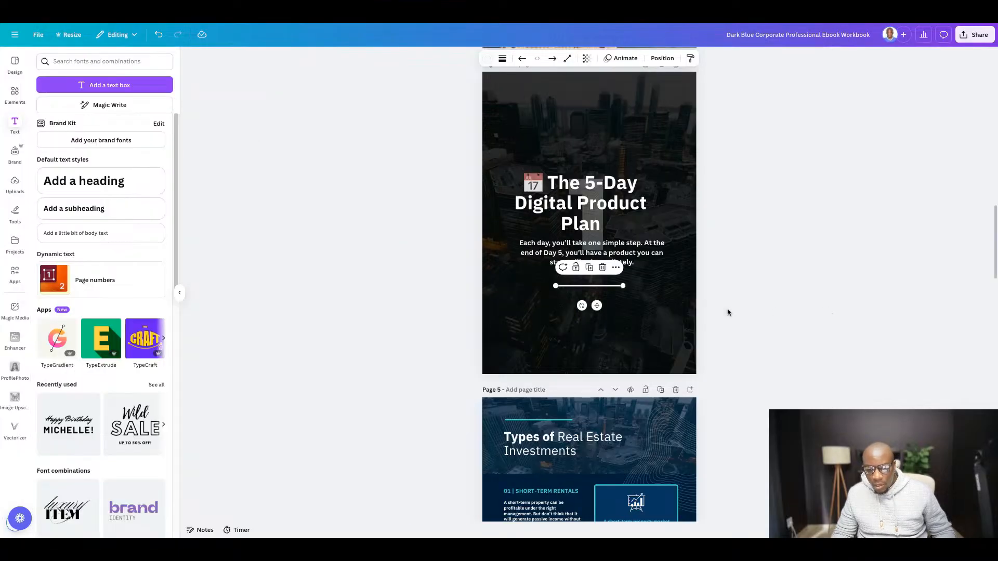
left_click(728, 258)
- Widen the page 4 title box to about 17.8 so it wraps onto two lines, and move it down just above the subheading
left_click(576, 204)
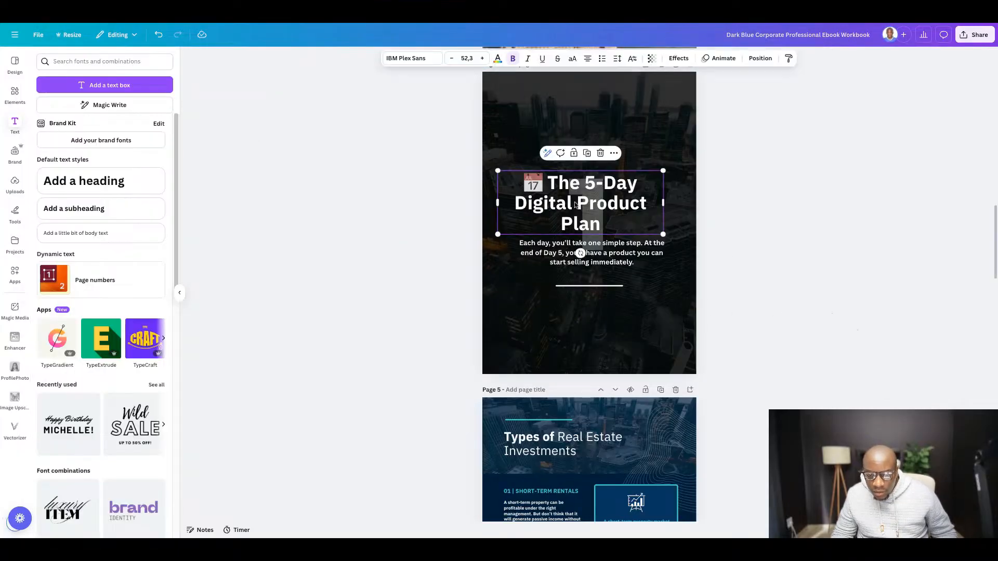
left_click_drag(664, 204, 680, 206)
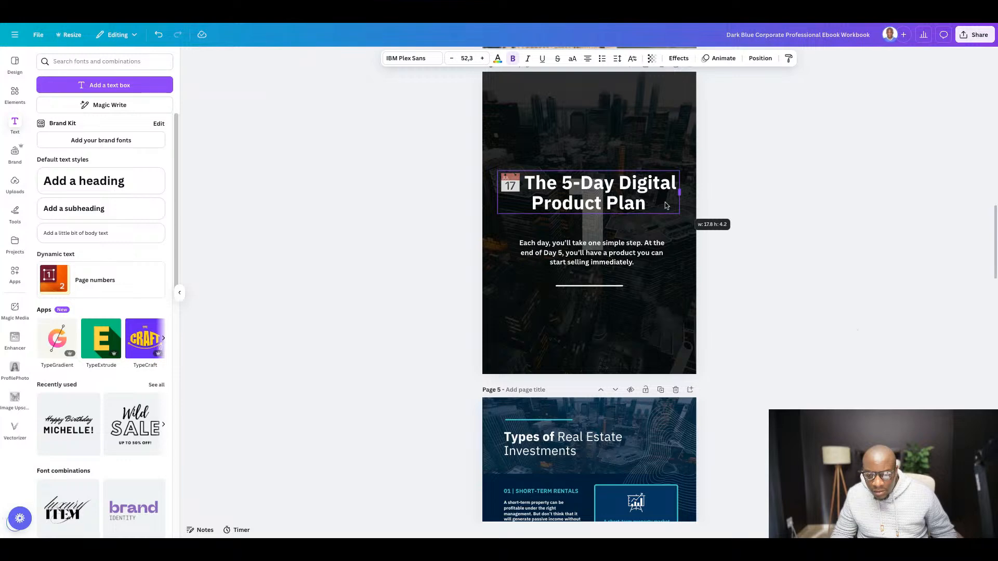
left_click_drag(583, 190, 583, 210)
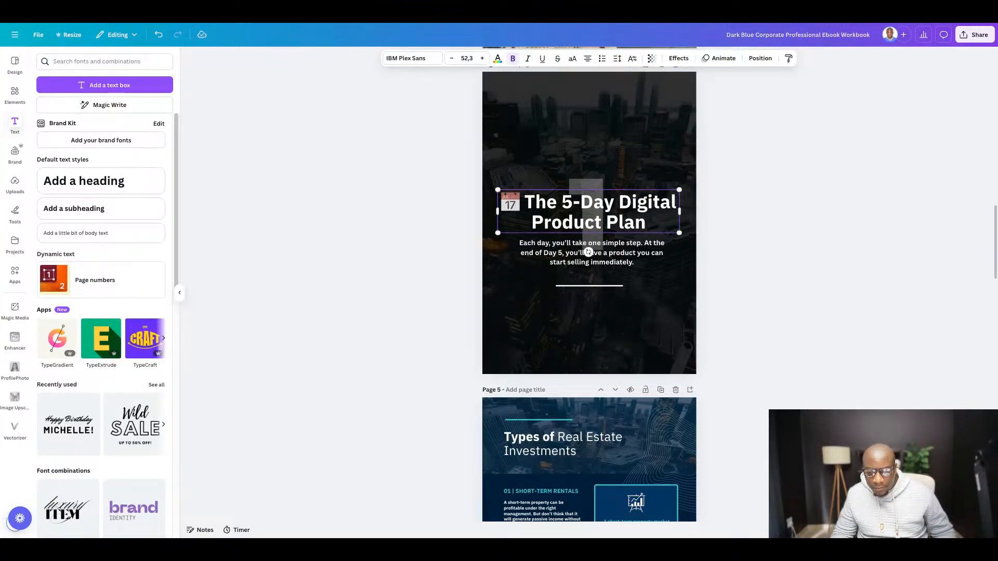
left_click(739, 213)
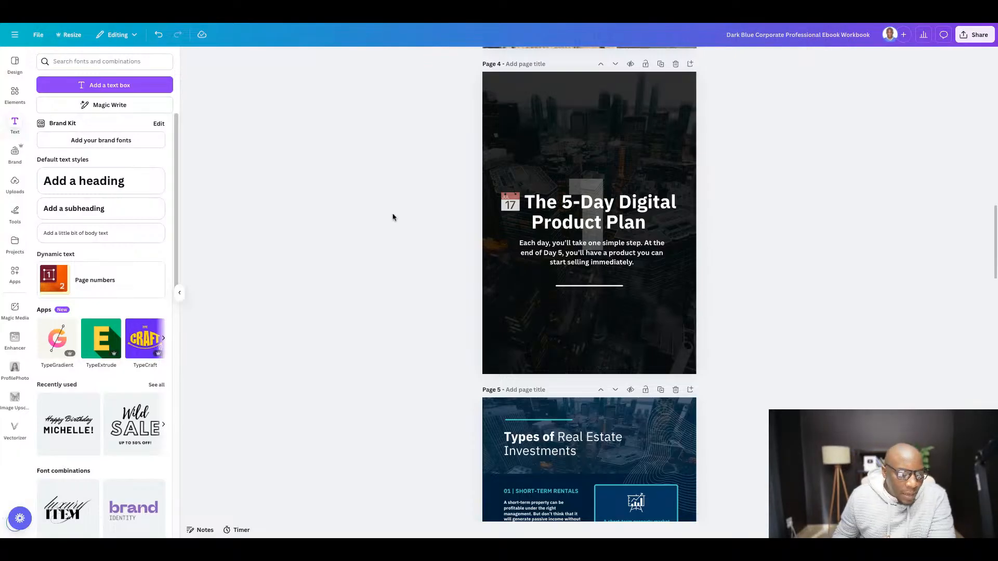
- Add a square shape to page 4 and stretch it to about 17.8 wide, covering the area behind the title, subheading and line
left_click(15, 98)
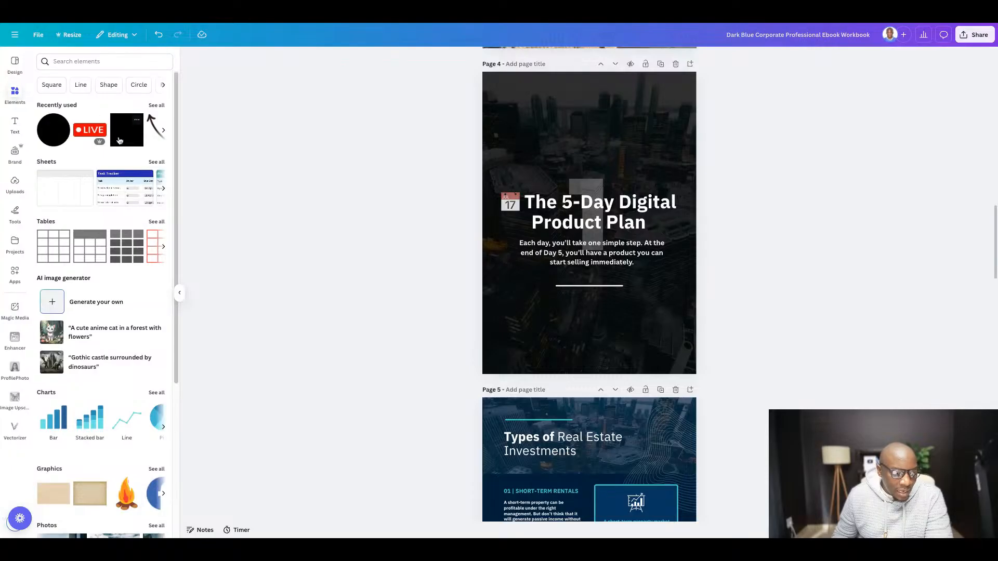
left_click(119, 141)
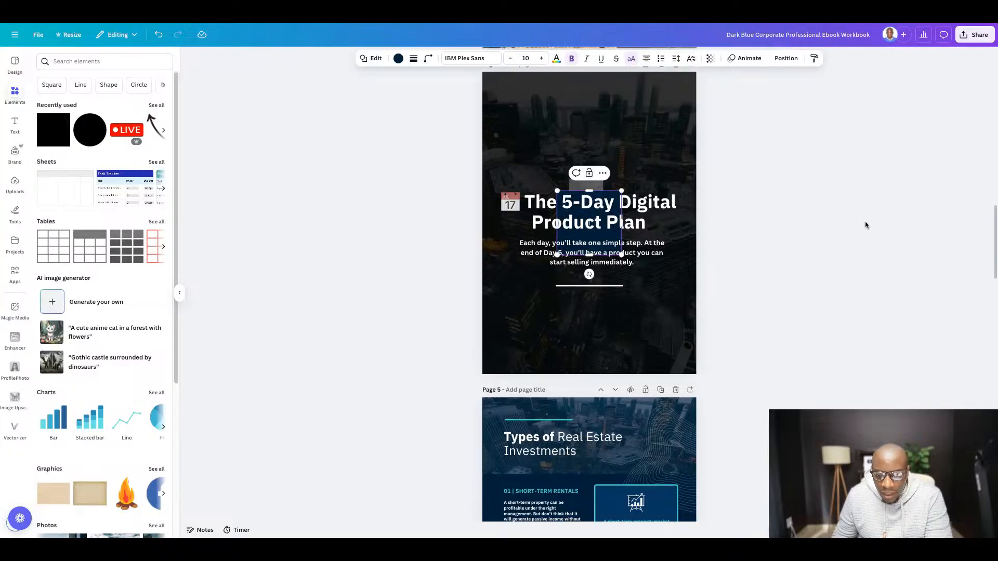
left_click_drag(556, 191, 498, 154)
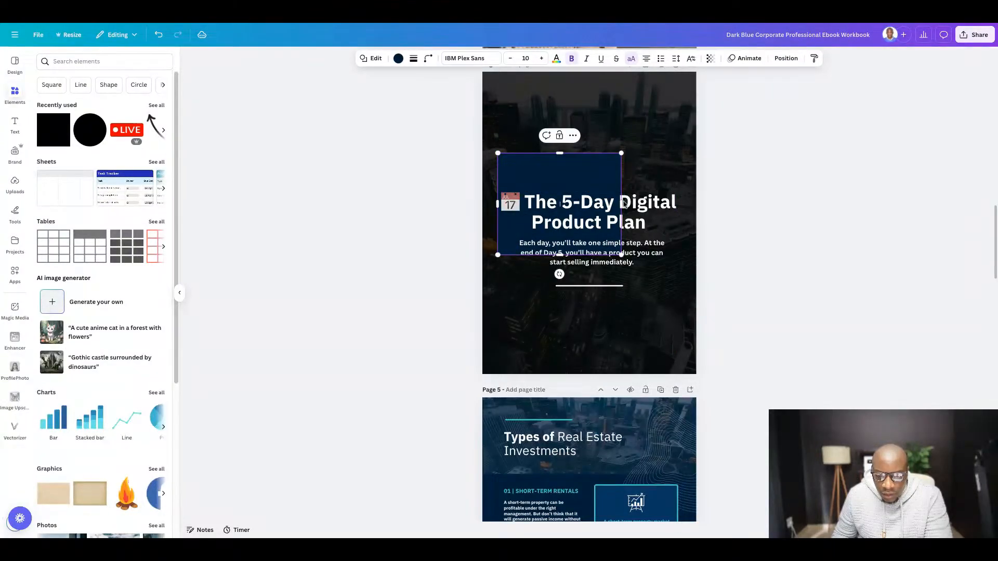
left_click_drag(620, 197, 679, 202)
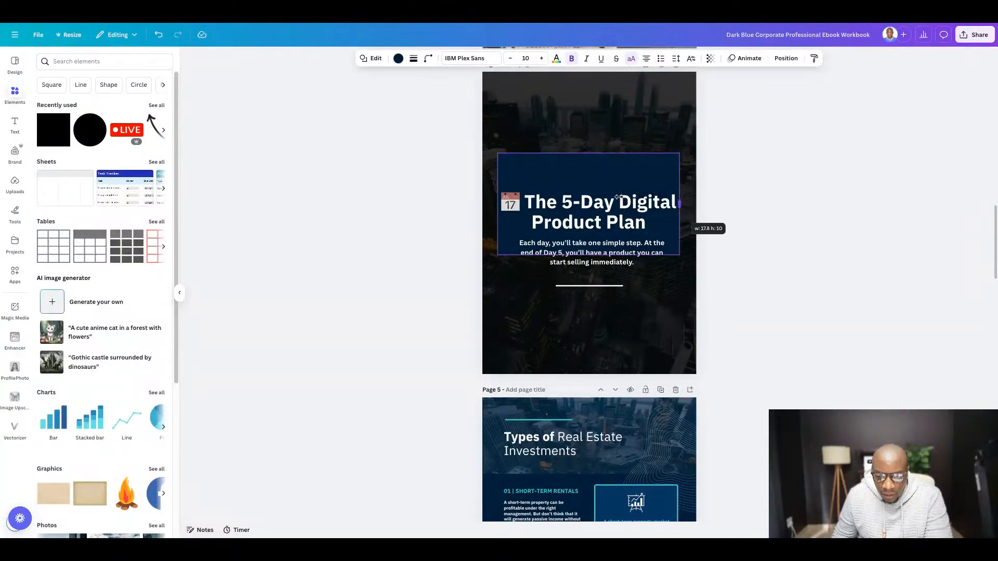
left_click_drag(589, 256, 588, 301)
- Set the fill colour of the new rectangle on page 4 to white (#ffffff)
left_click(398, 58)
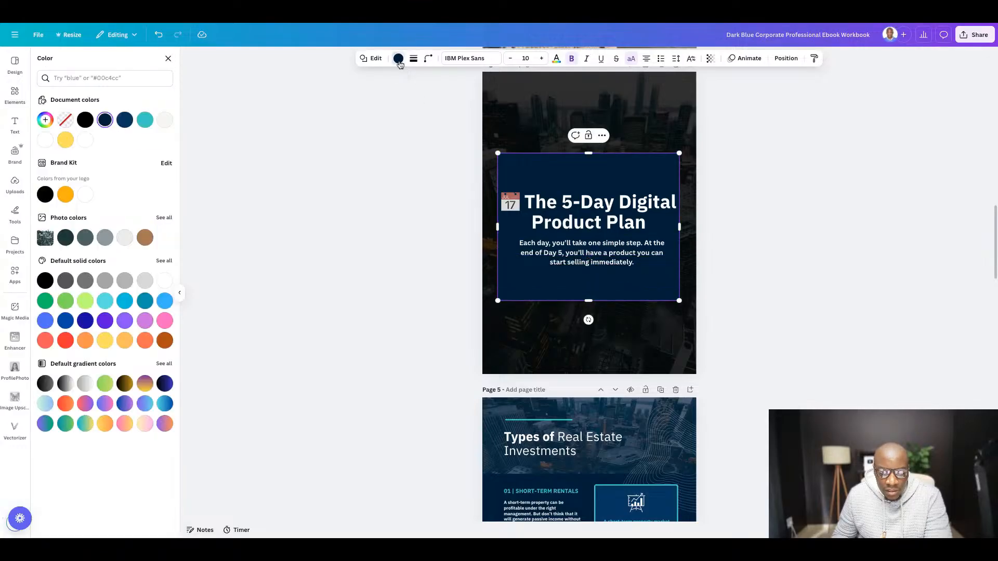
left_click(86, 140)
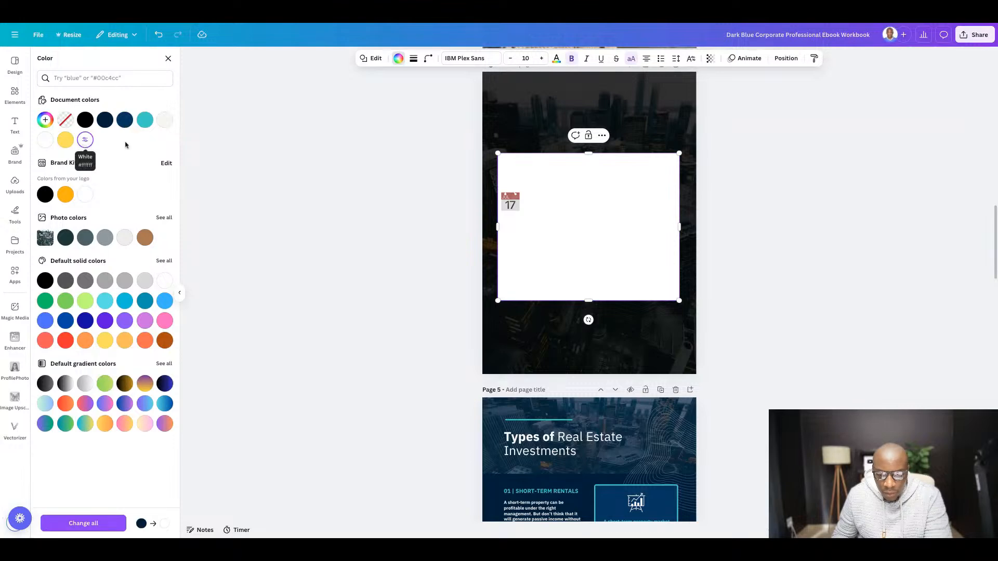
left_click(817, 227)
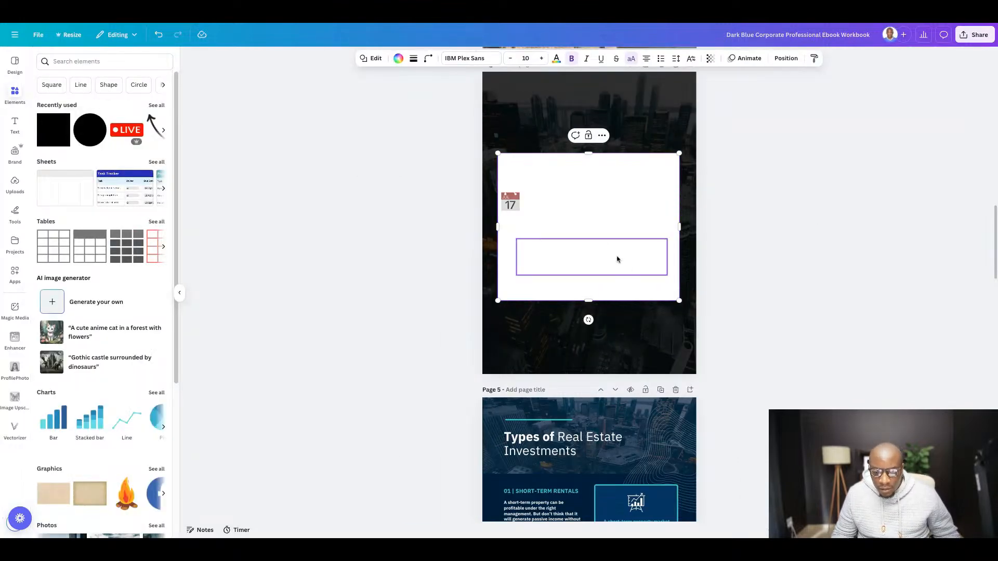
- Change the text colour of the page 4 title to black (#000000)
left_click(595, 208)
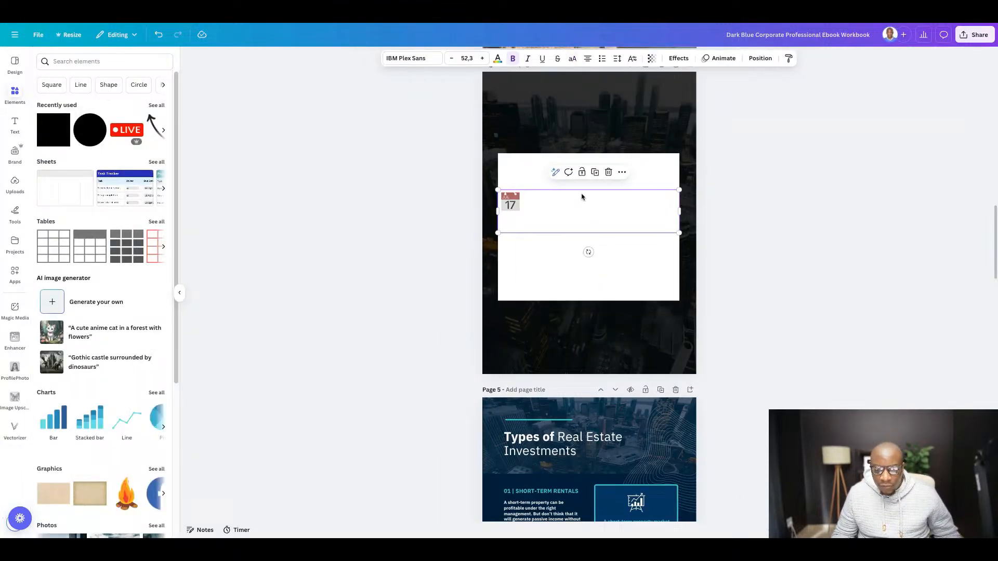
left_click(498, 59)
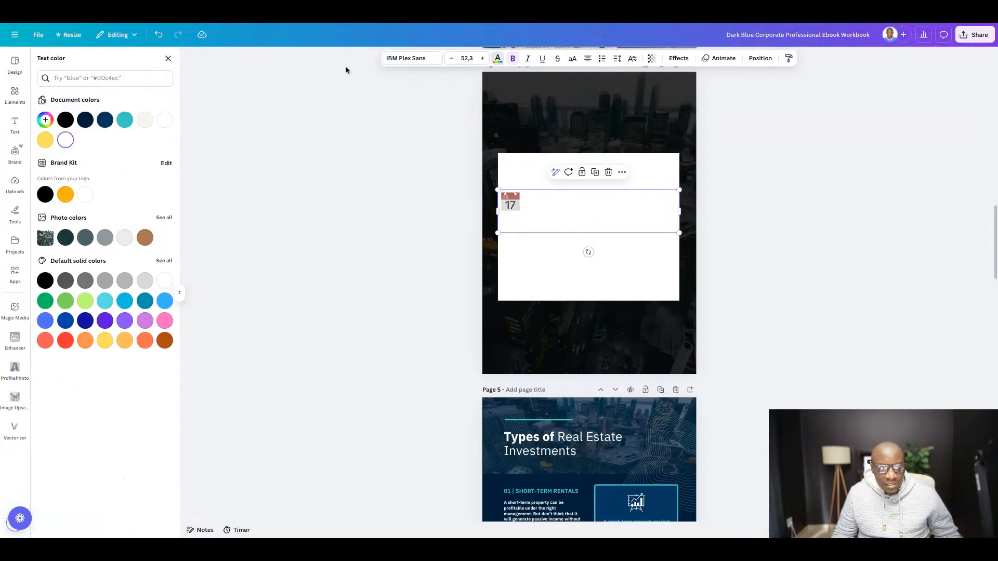
left_click(65, 120)
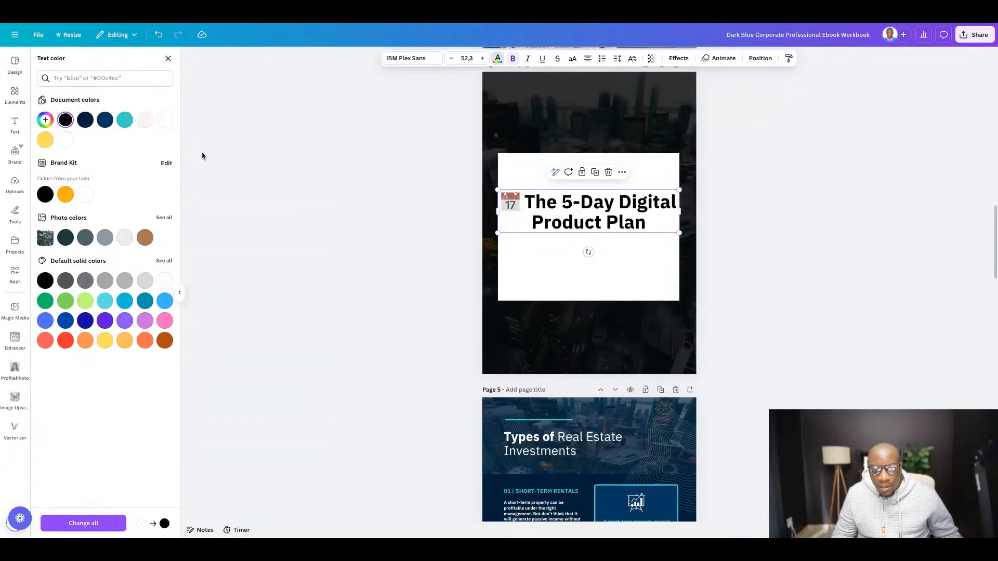
- Change the text colour of the page 4 subheading to black
left_click(602, 270)
left_click(495, 63)
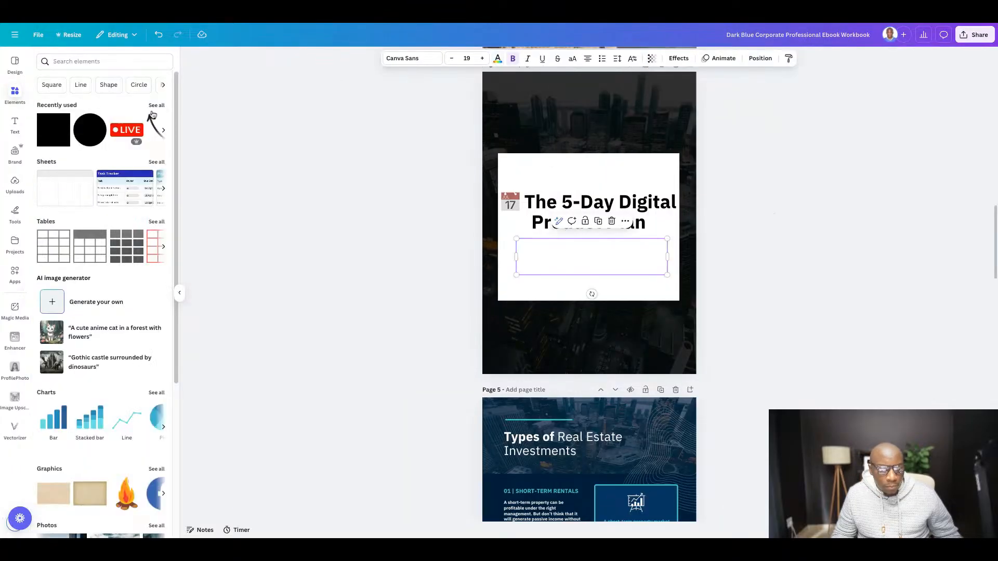
left_click(497, 59)
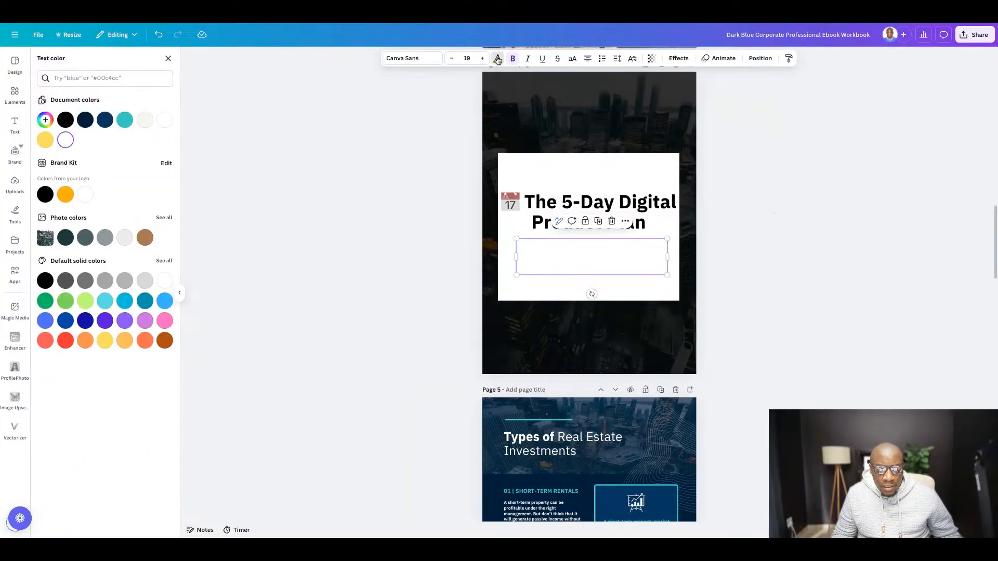
left_click(65, 121)
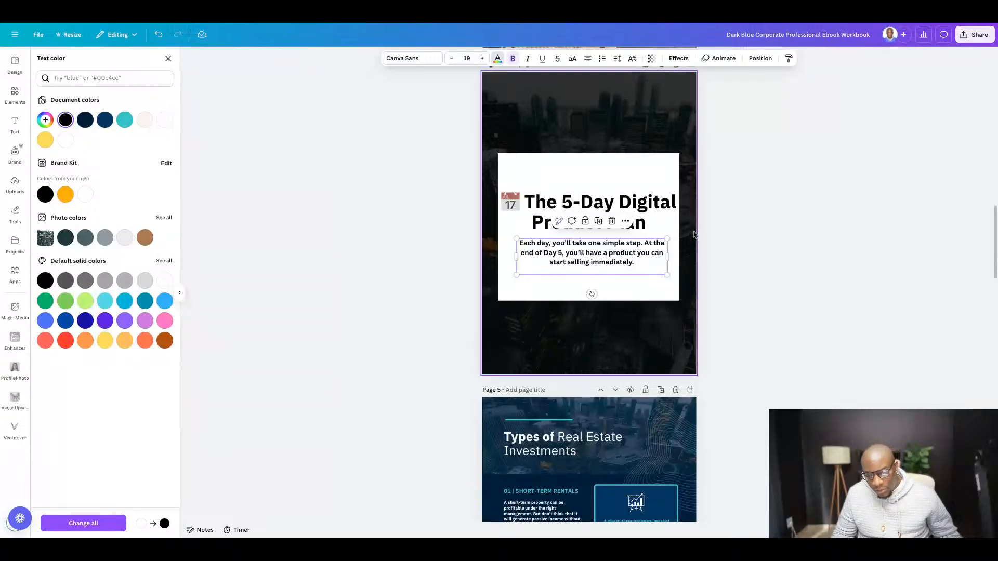
left_click(872, 266)
left_click(825, 225)
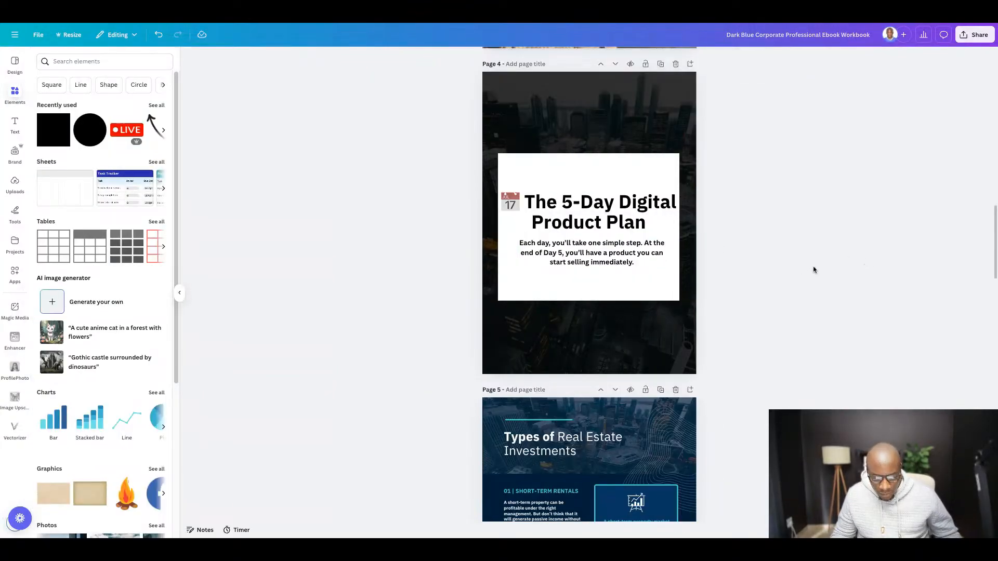
- Undo the black text and white fill changes on page 4, keeping the dark blue panel at its full height
key("ctrl+z")
key("ctrl+z")
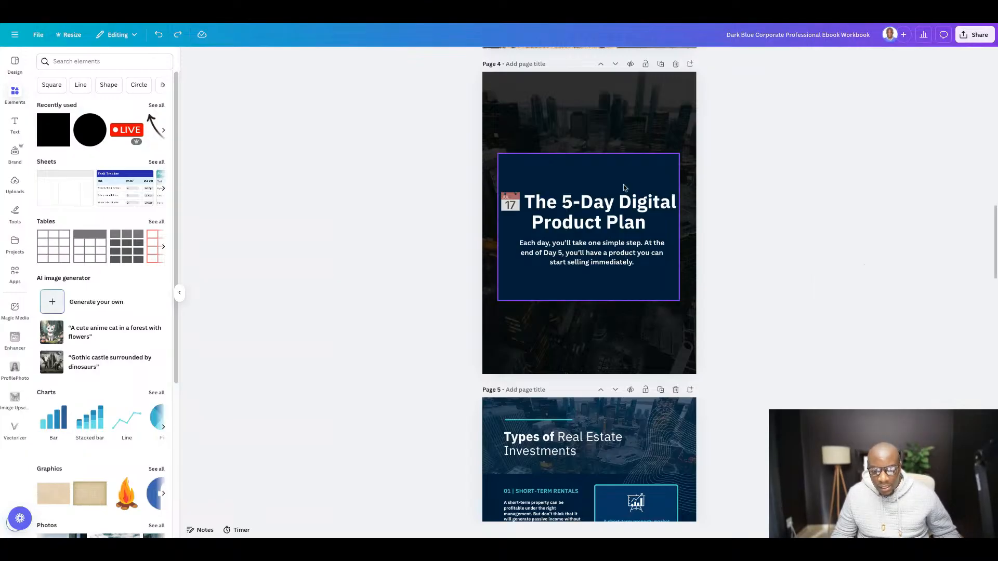
key("ctrl+z")
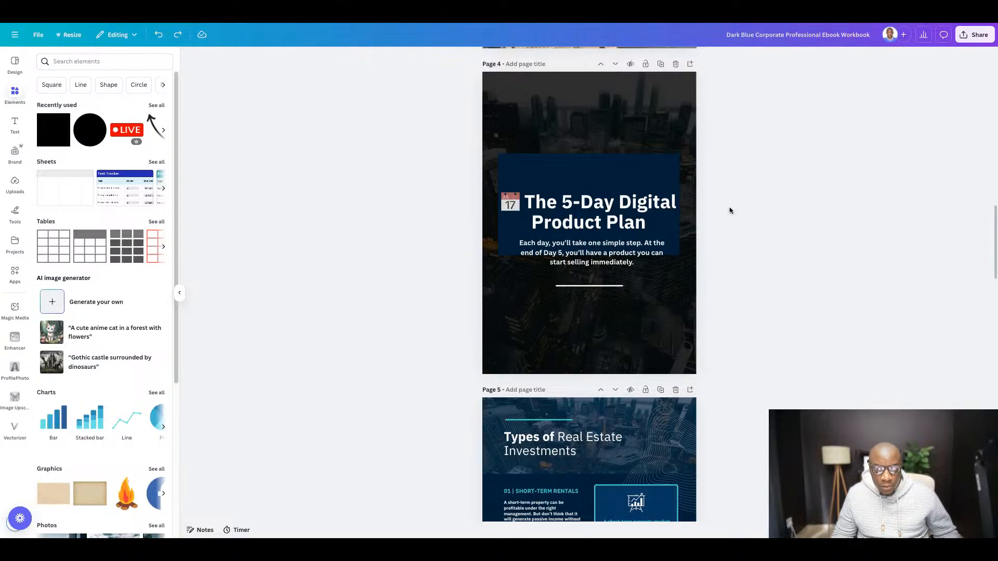
left_click(177, 34)
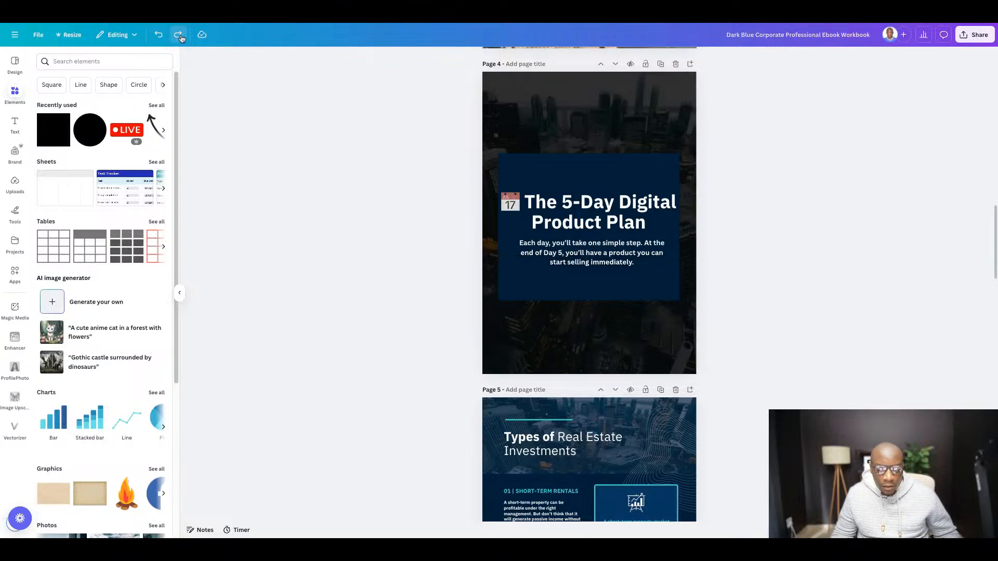
- Set the fill colour of the panel behind the page 4 title to black
left_click(603, 169)
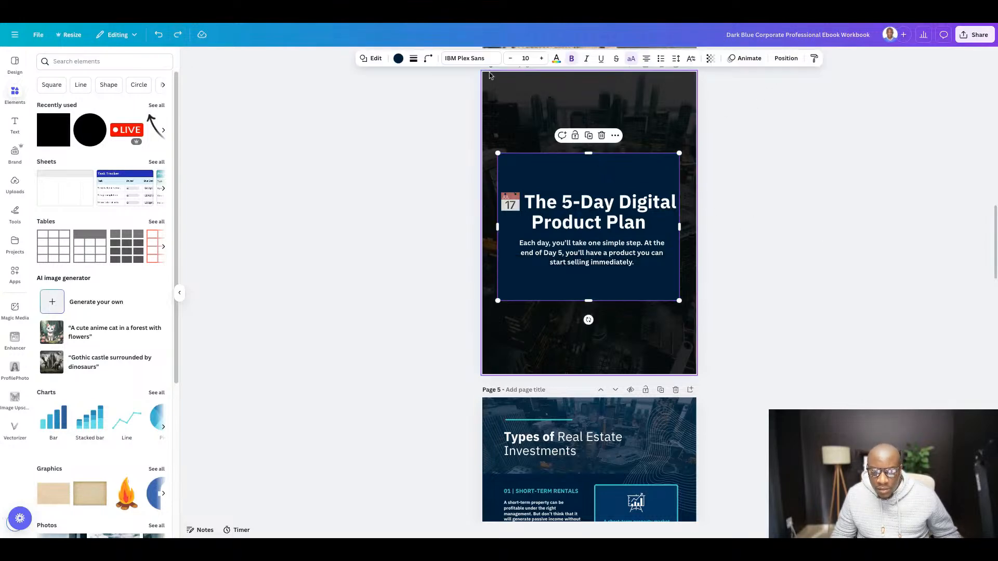
left_click(398, 59)
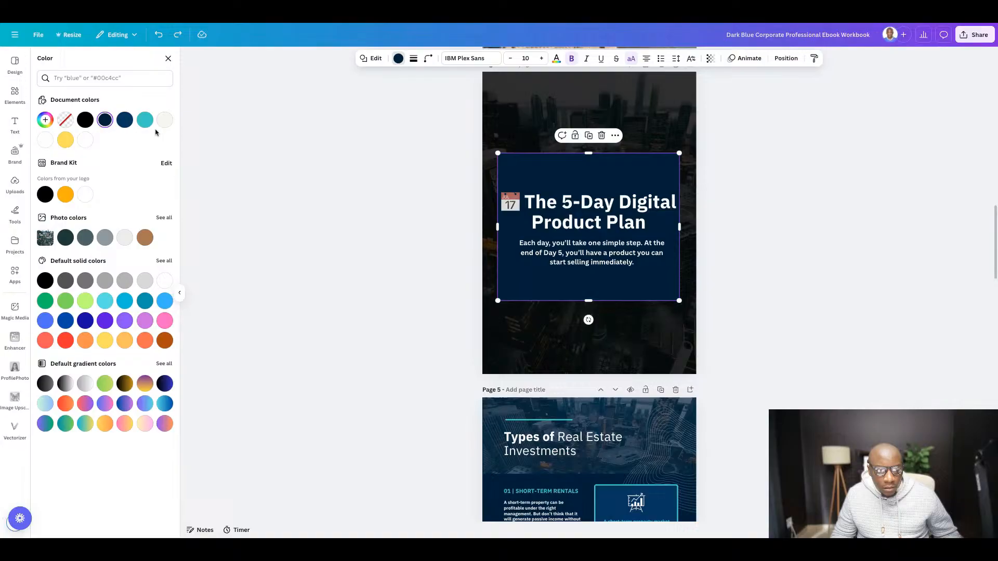
left_click(85, 119)
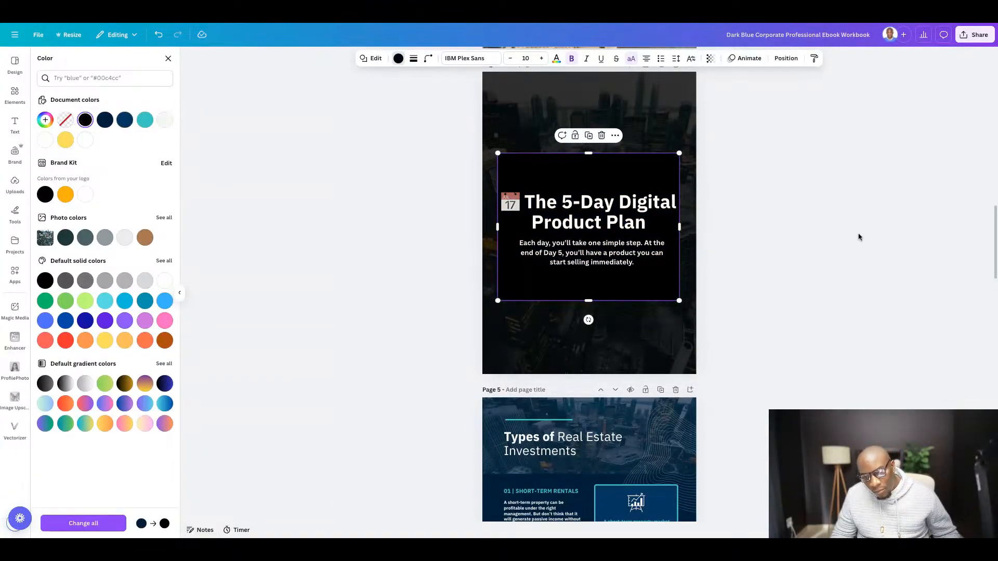
key("Escape")
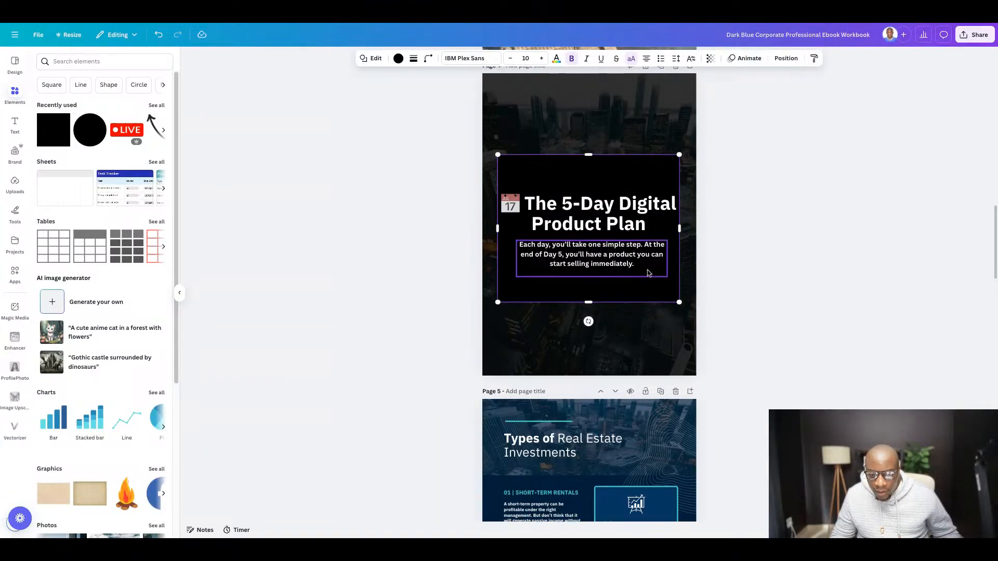
- Insert a line break after the calendar emoji in the page 4 title so the words start on their own line
scroll(648, 273, "up", 1)
left_click(529, 224)
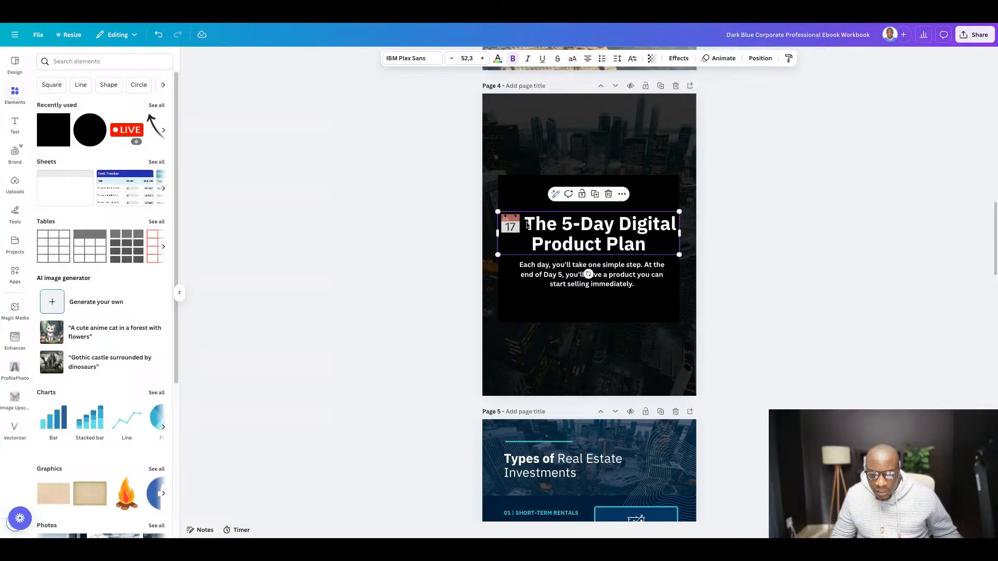
key("Return")
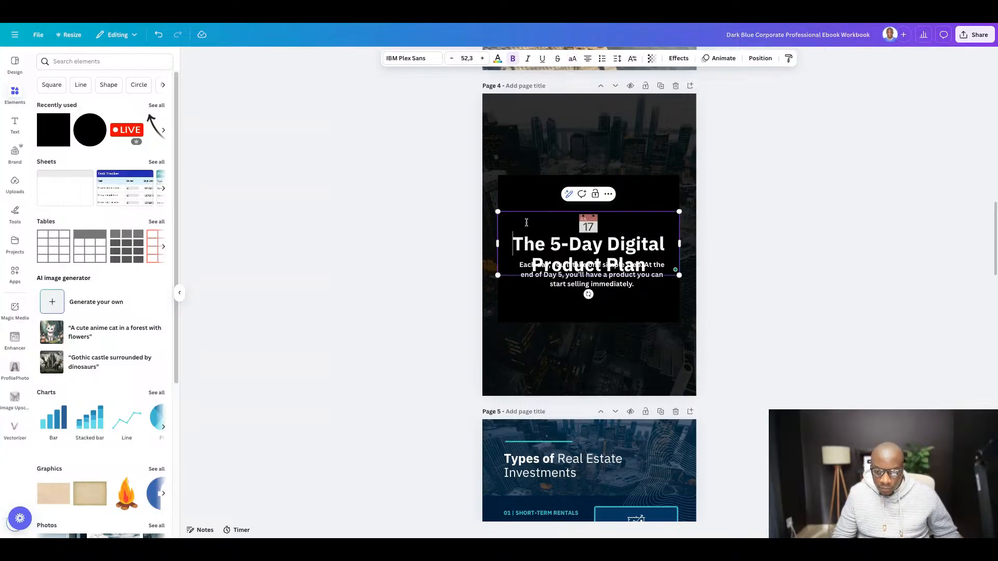
left_click(897, 290)
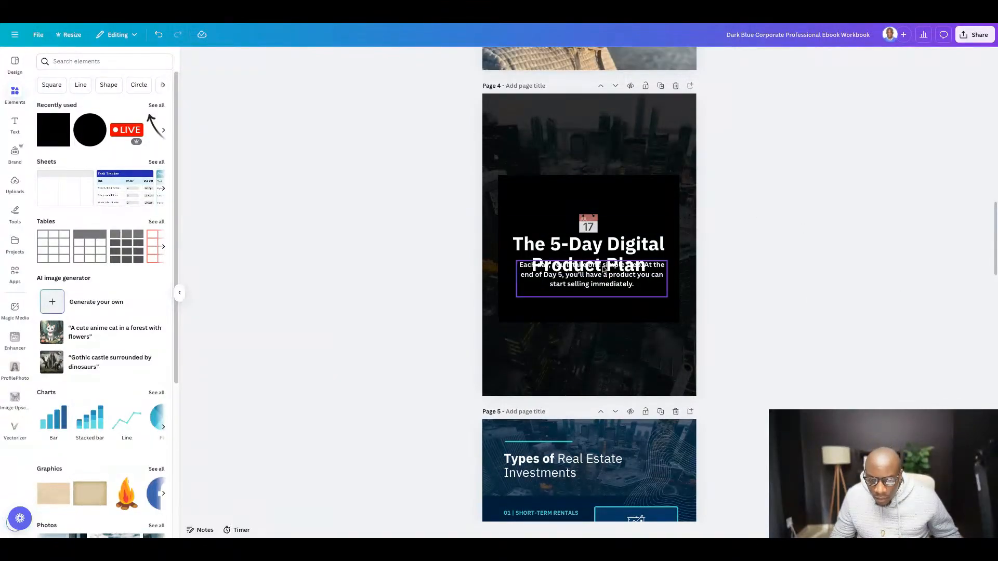
- Move the page 4 title block up to just inside the black panel's upper edge, leaving a gap above the subheading
left_click(591, 251)
key("shift+Up")
key("shift+Up")
key("shift+Up")
key("shift+Up")
key("shift+Up")
key("shift+Up")
key("shift+Up")
key("shift+Up")
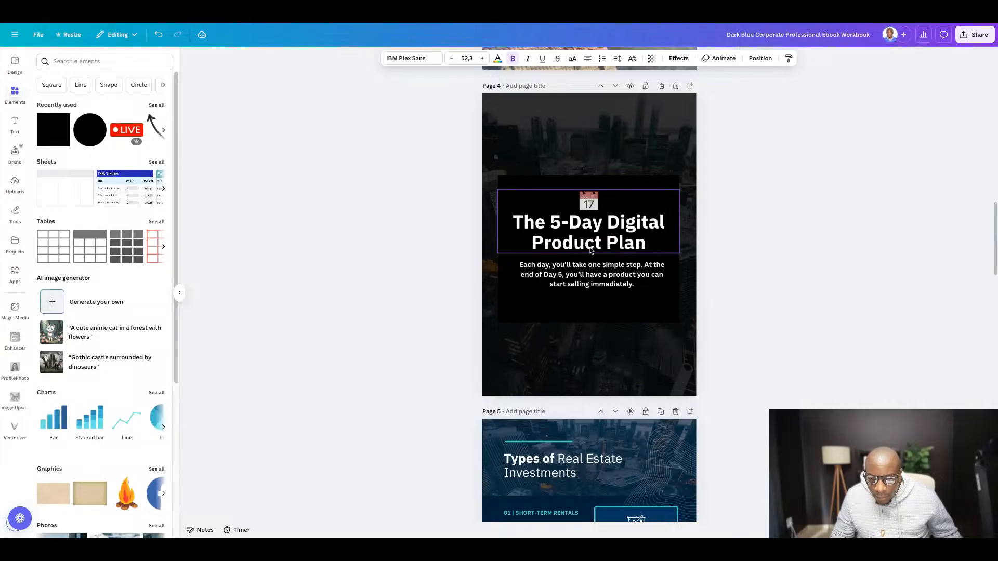
key("shift+Up")
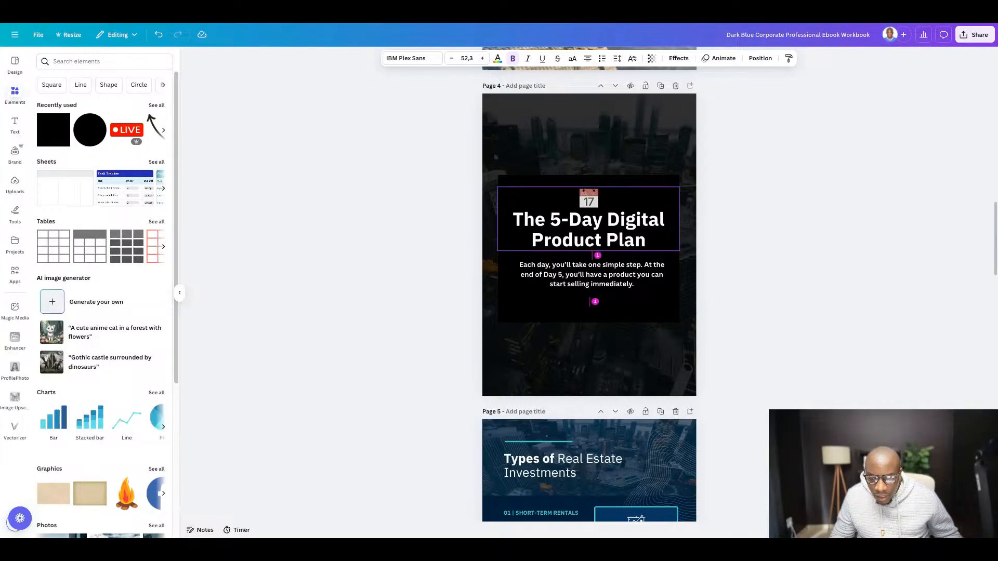
key("shift+Up")
key("shift+Up")
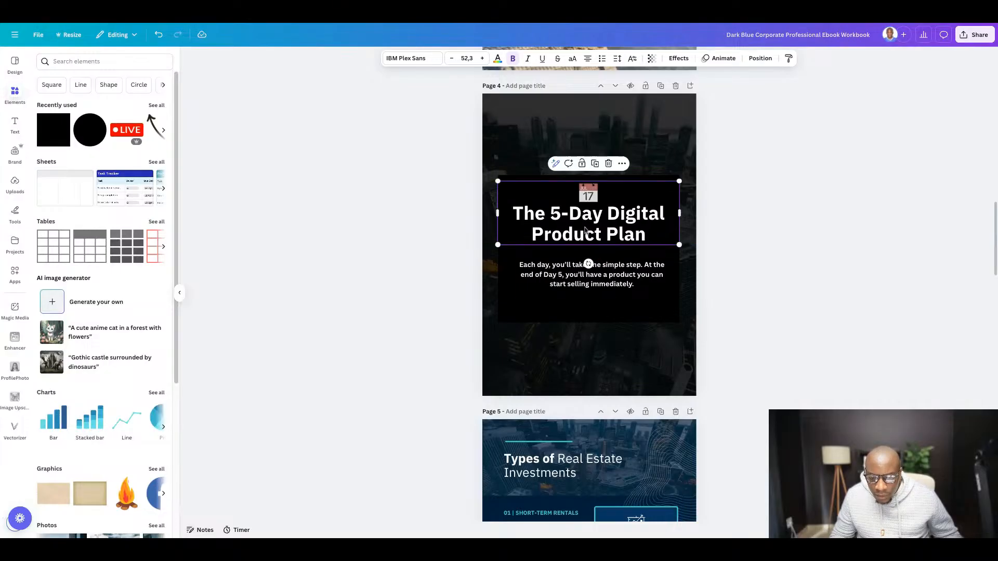
- Move the white line below the black panel on page 4 and shorten the panel to end slightly below the subheading
left_click(582, 310)
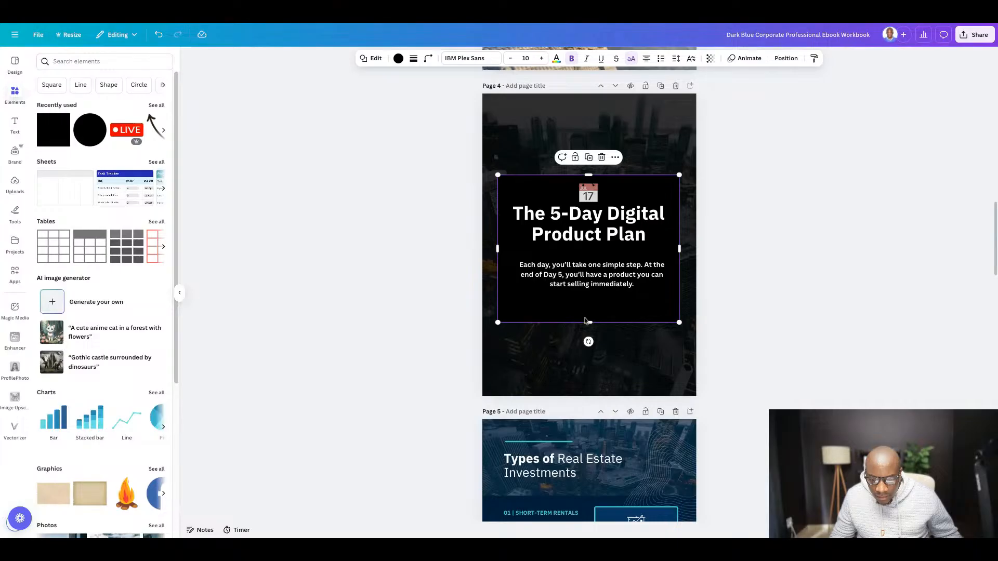
left_click_drag(590, 324, 592, 362)
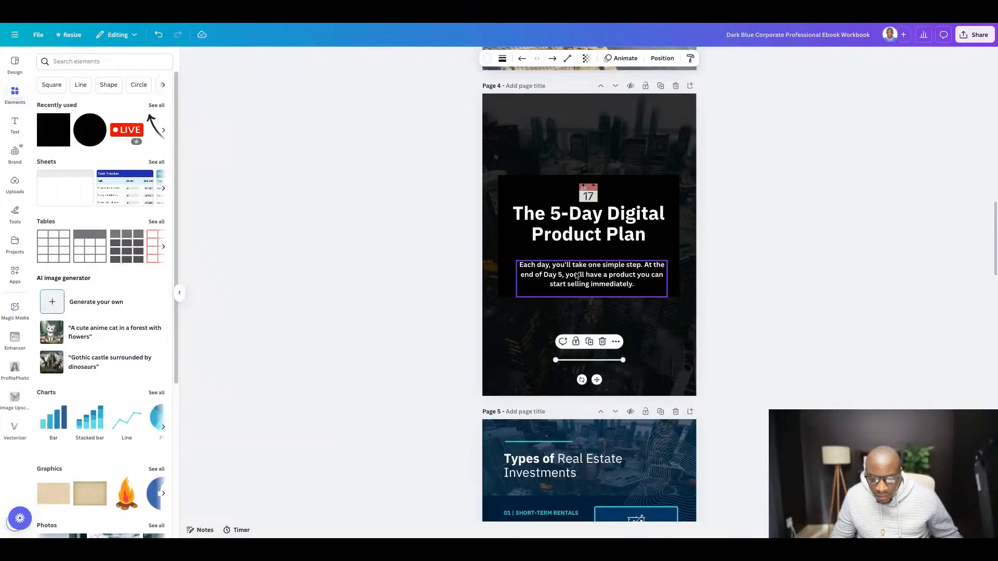
left_click(583, 292)
left_click(588, 297)
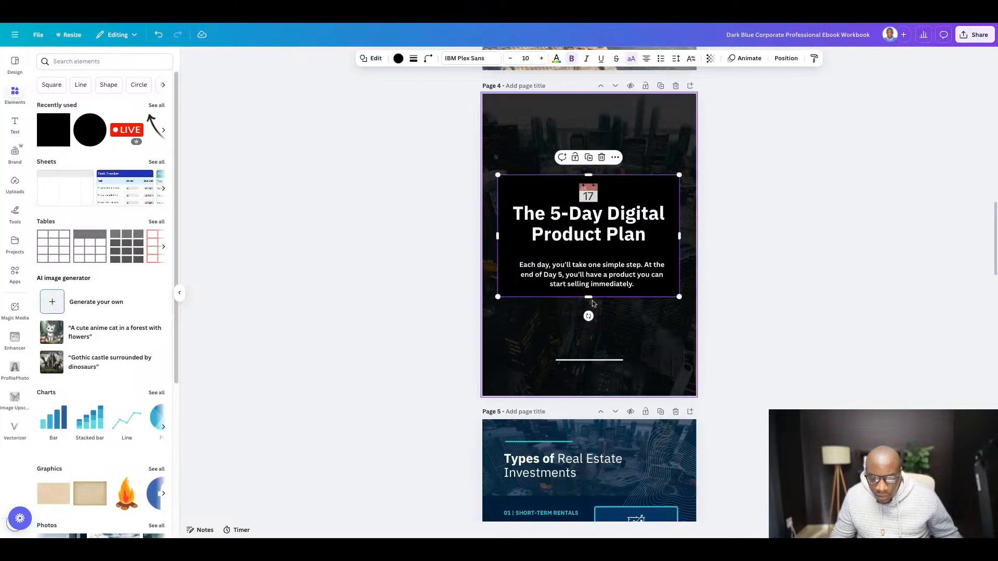
left_click_drag(588, 298, 588, 310)
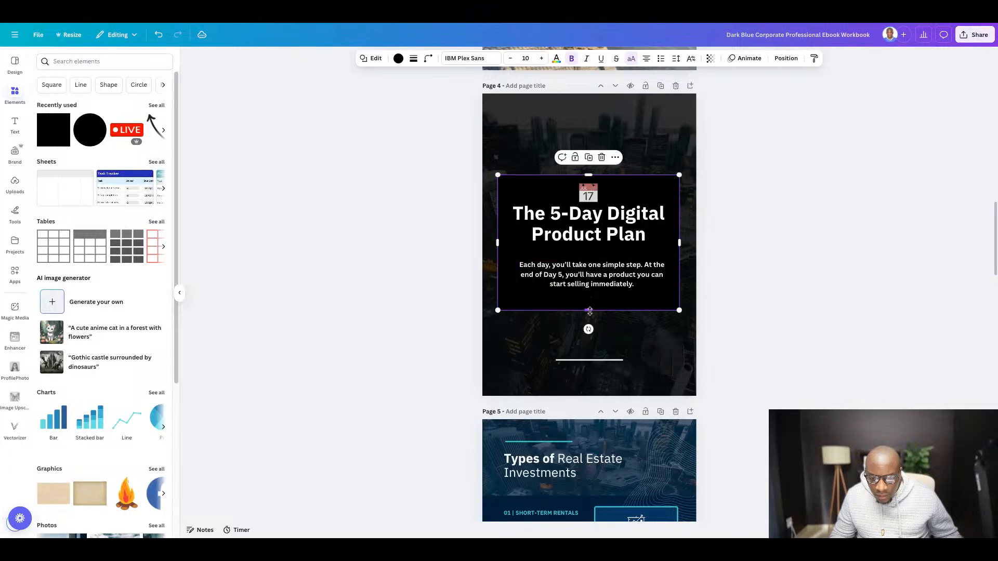
- Place the white line between the page 4 title and subheading and lengthen both ends to nearly the panel's full width
left_click_drag(592, 363, 591, 254)
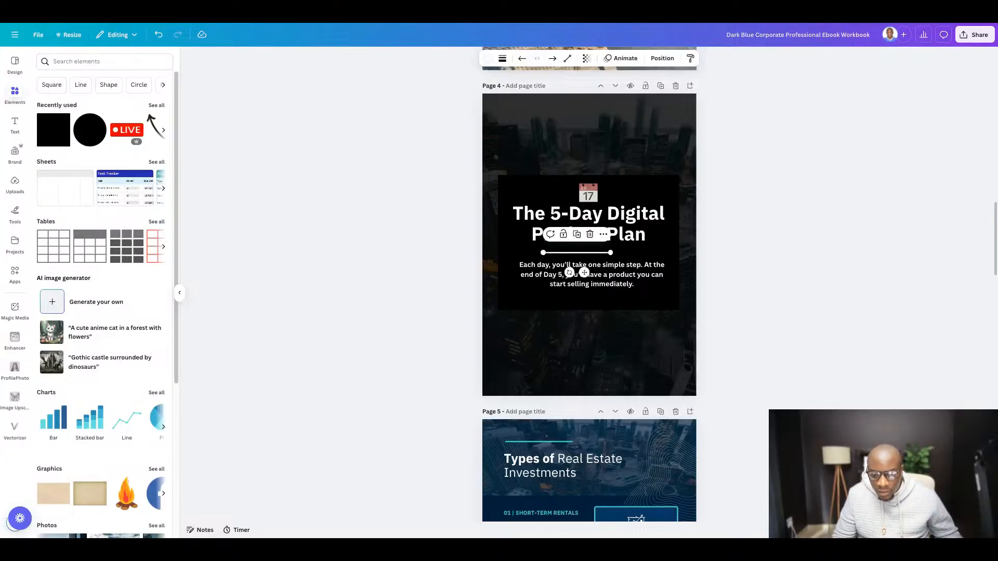
left_click_drag(544, 253, 508, 252)
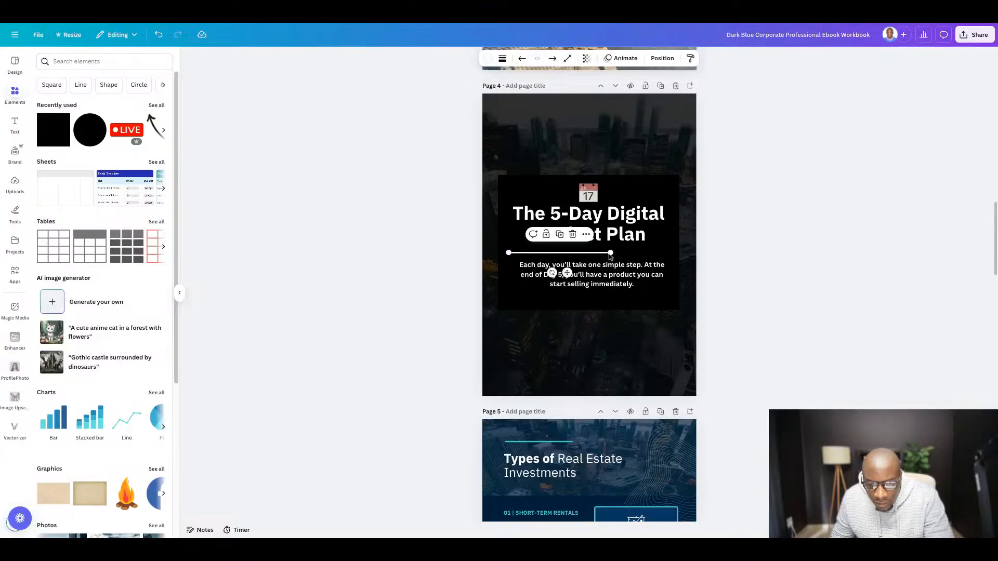
left_click_drag(612, 252, 667, 252)
left_click(804, 253)
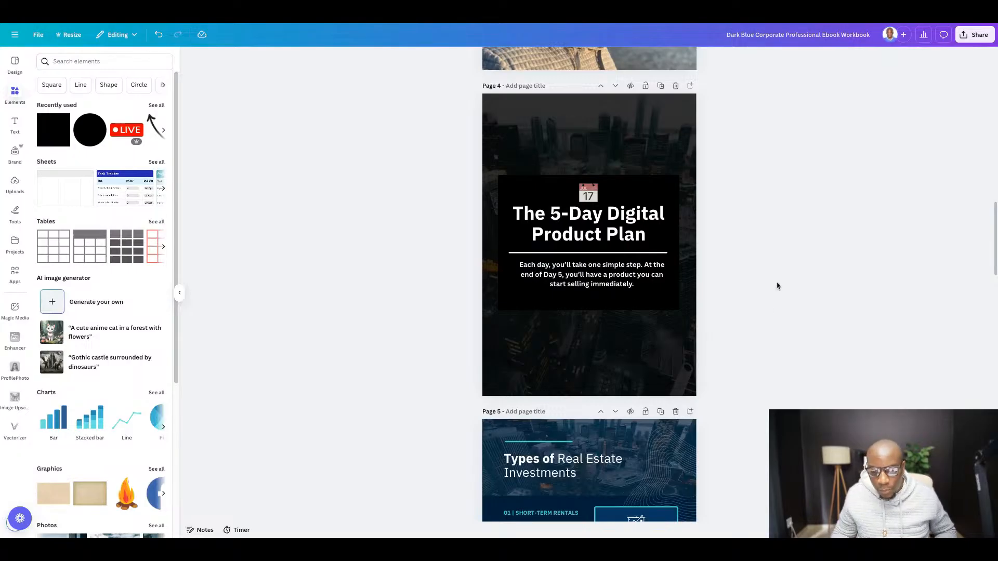
scroll(762, 312, "up", 15)
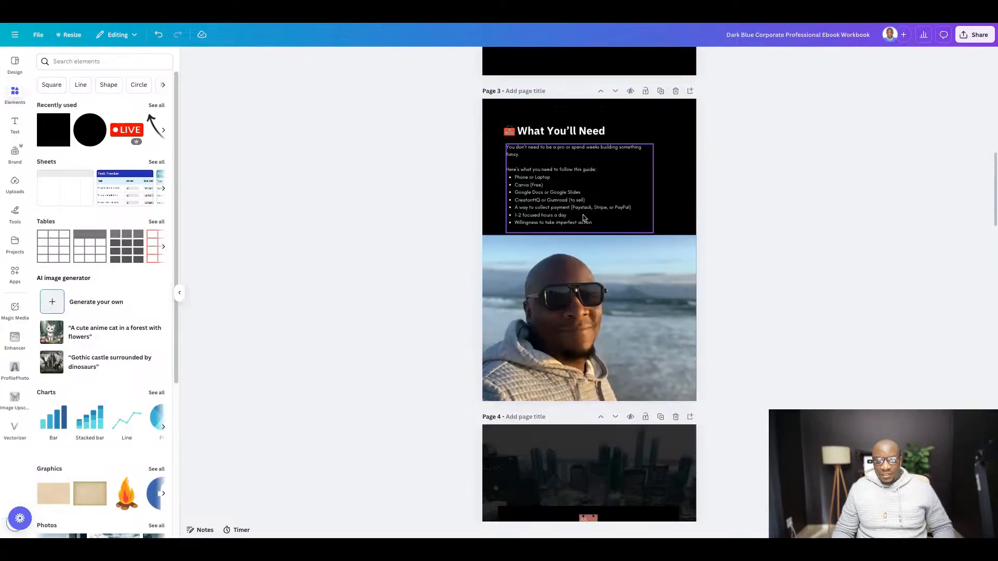
scroll(605, 205, "down", 10)
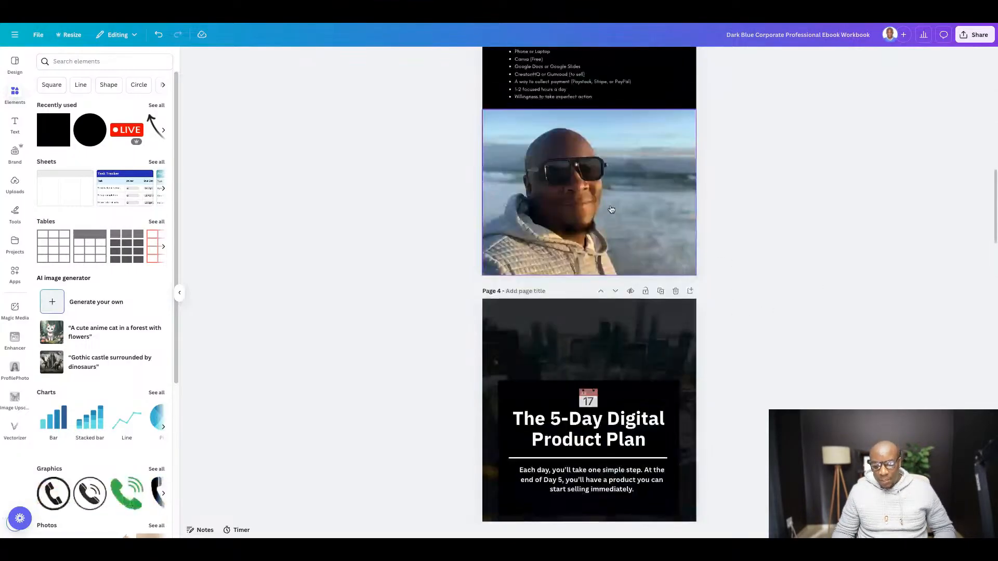
scroll(603, 224, "down", 5)
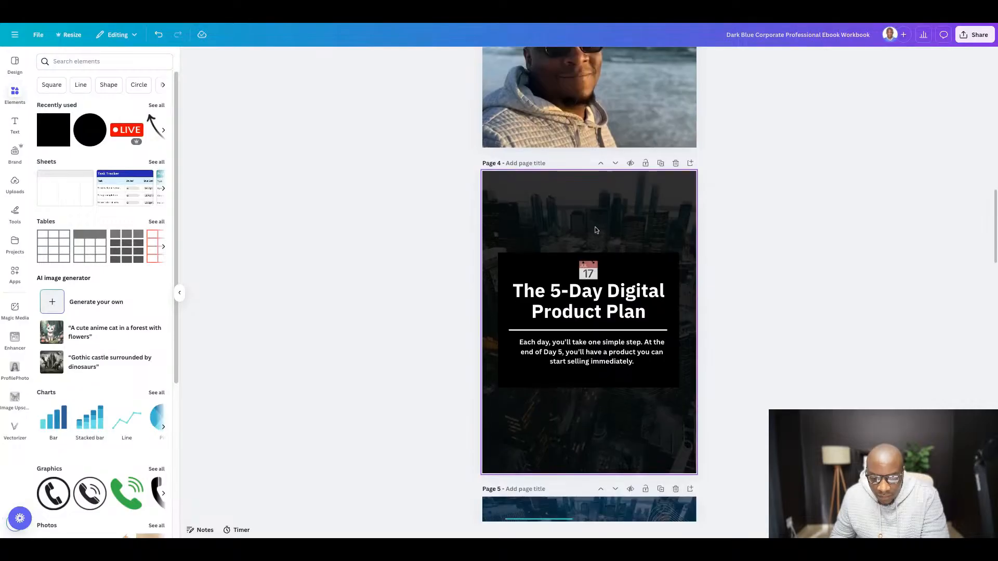
scroll(597, 231, "down", 2)
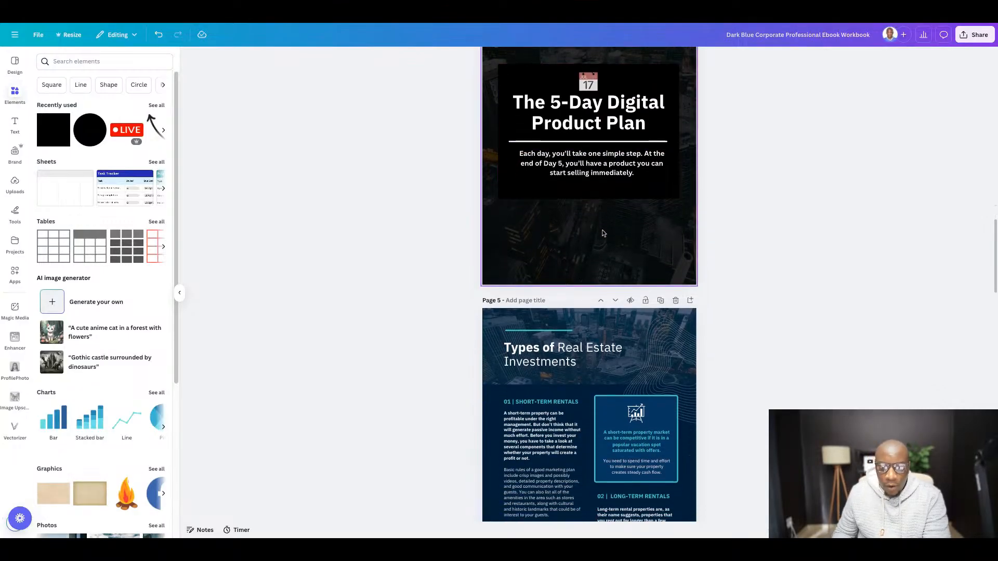
scroll(626, 219, "down", 2)
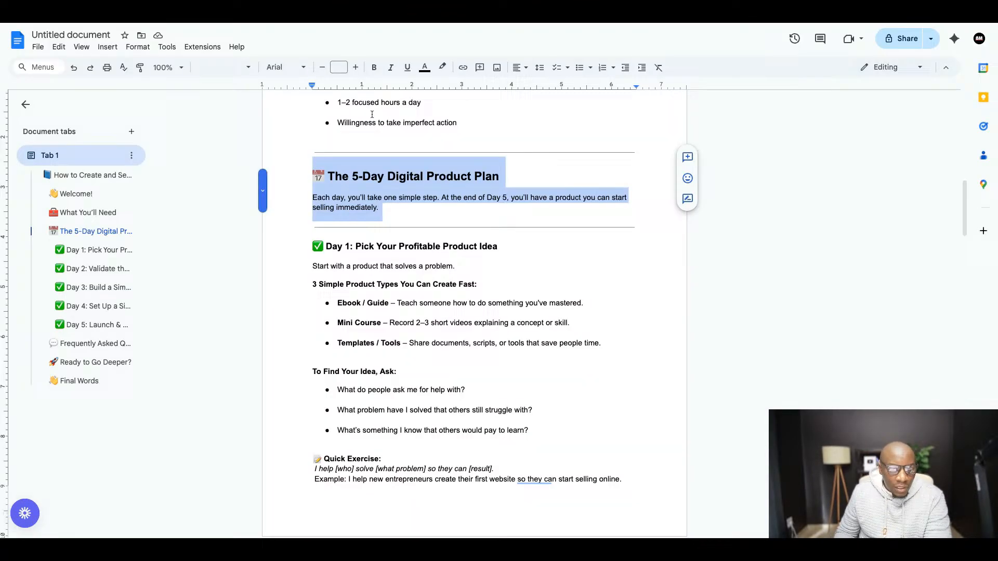
- Switch to the Google Docs guide and copy the heading "Day 1: Pick Your Profitable Product Idea" with its check mark emoji
scroll(372, 114, "down", 3)
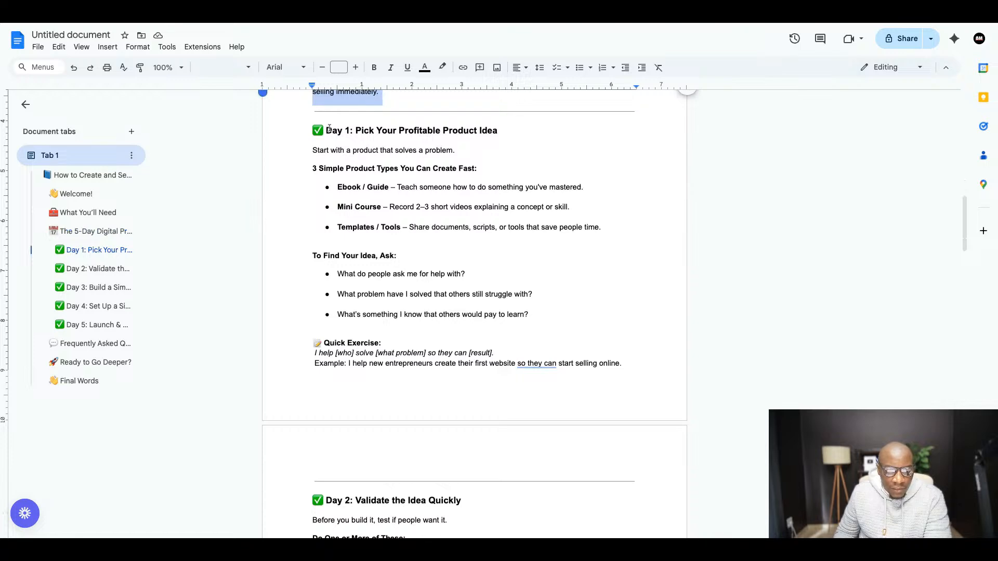
scroll(548, 197, "down", 5)
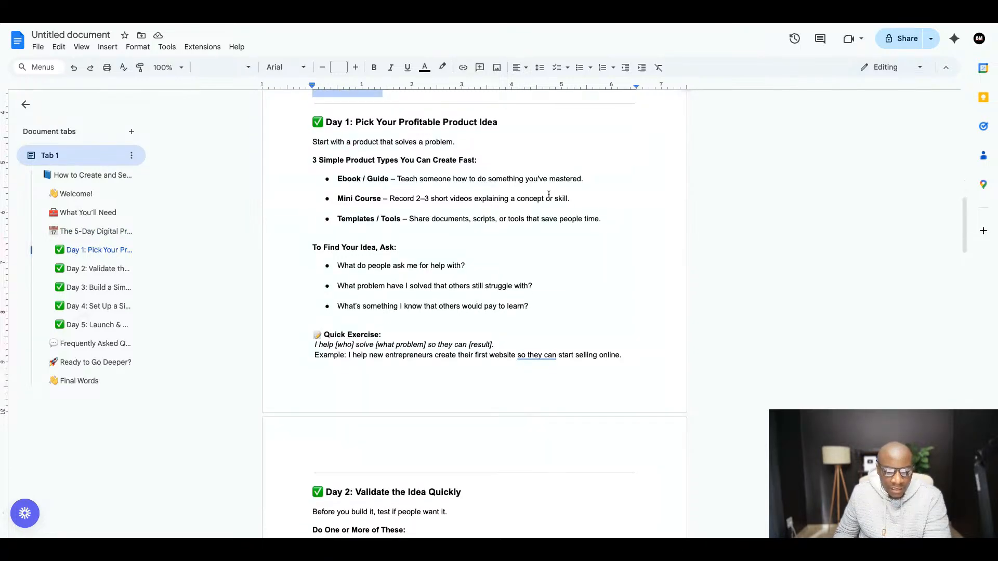
scroll(544, 197, "up", 7)
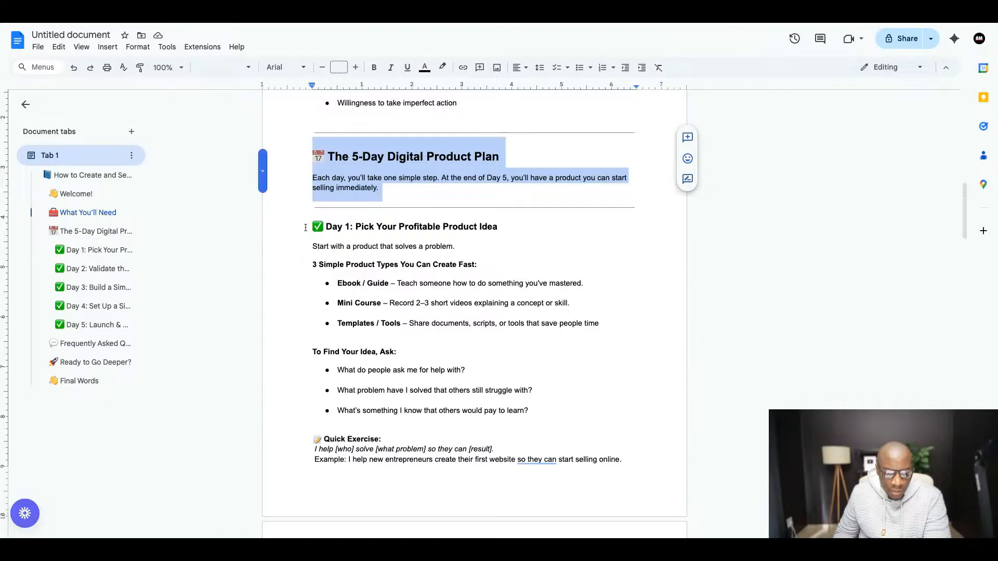
triple_click(306, 227)
right_click(463, 228)
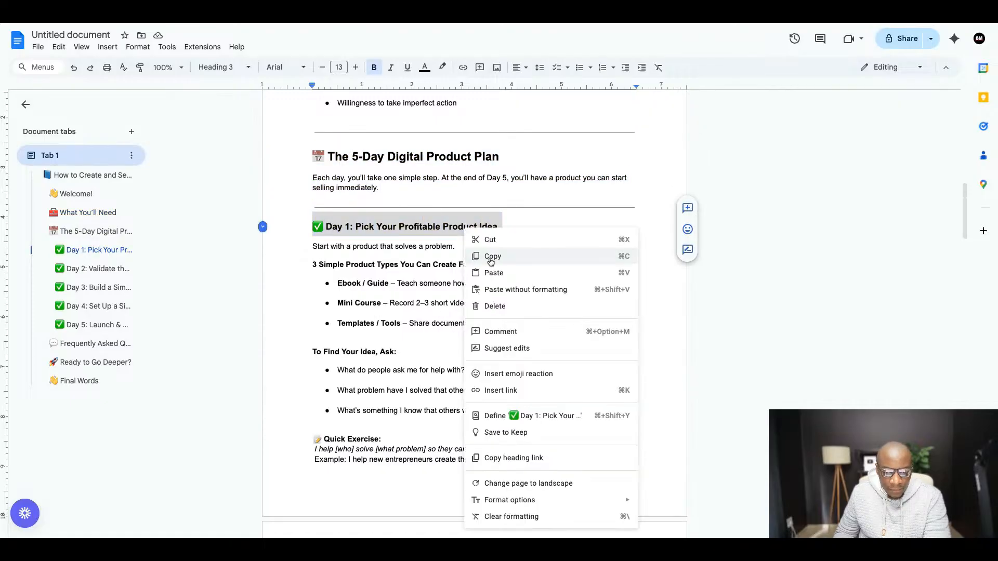
left_click(491, 257)
- Switch back to Canva and replace the page 5 title "Types of Real Estate Investments" with the copied Day 1 heading
left_click(307, 15)
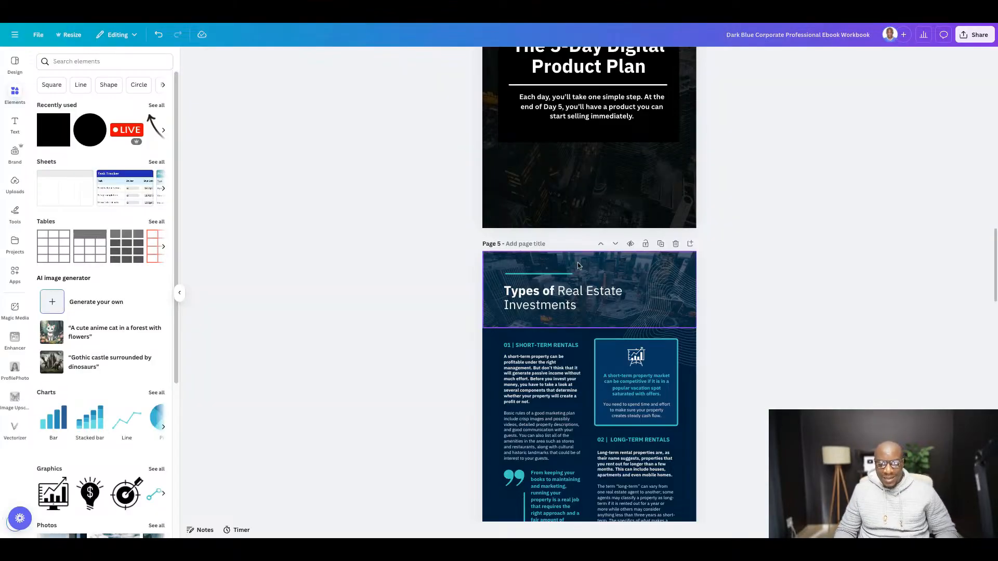
scroll(529, 251, "down", 3)
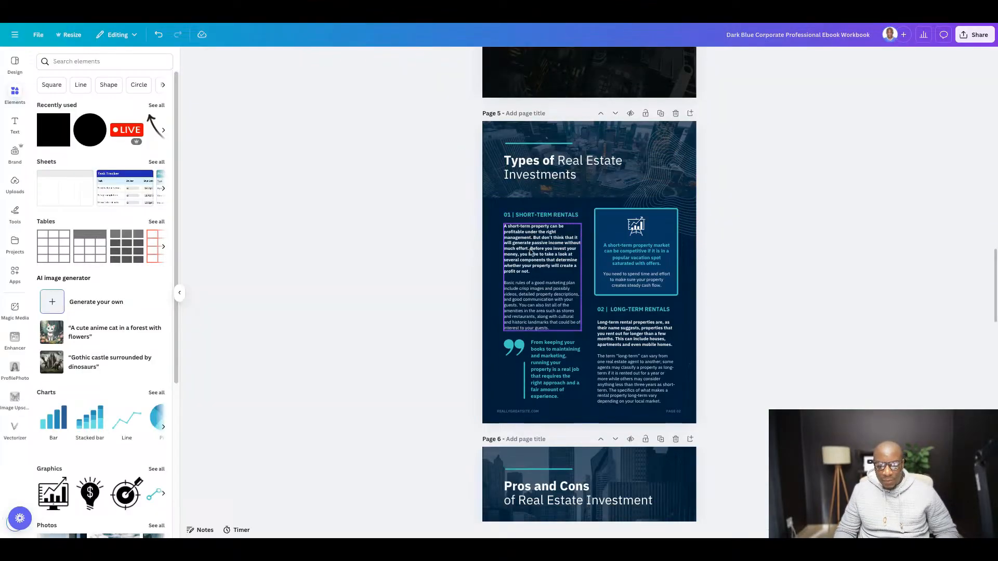
left_click(561, 167)
left_click(561, 168)
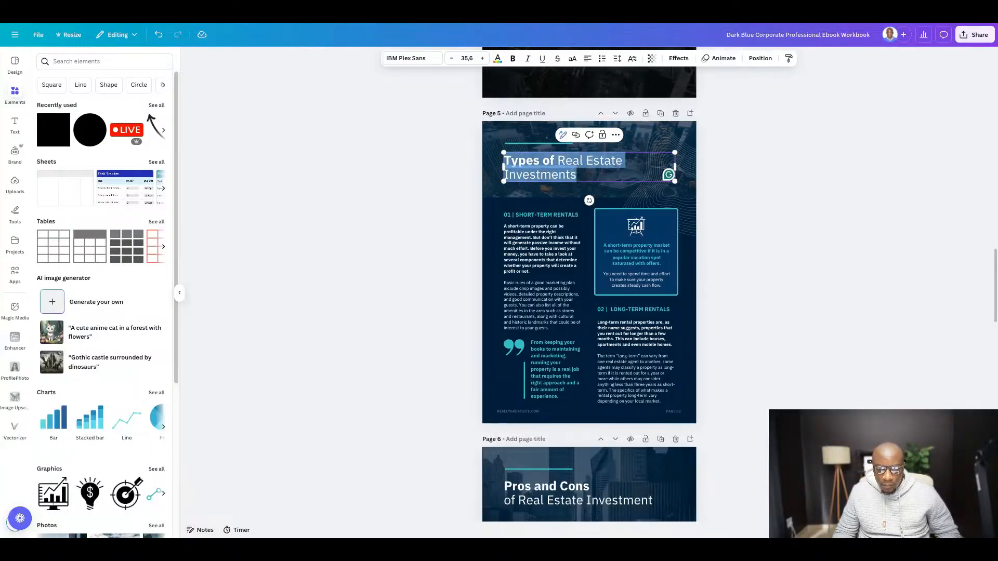
key("ctrl+v")
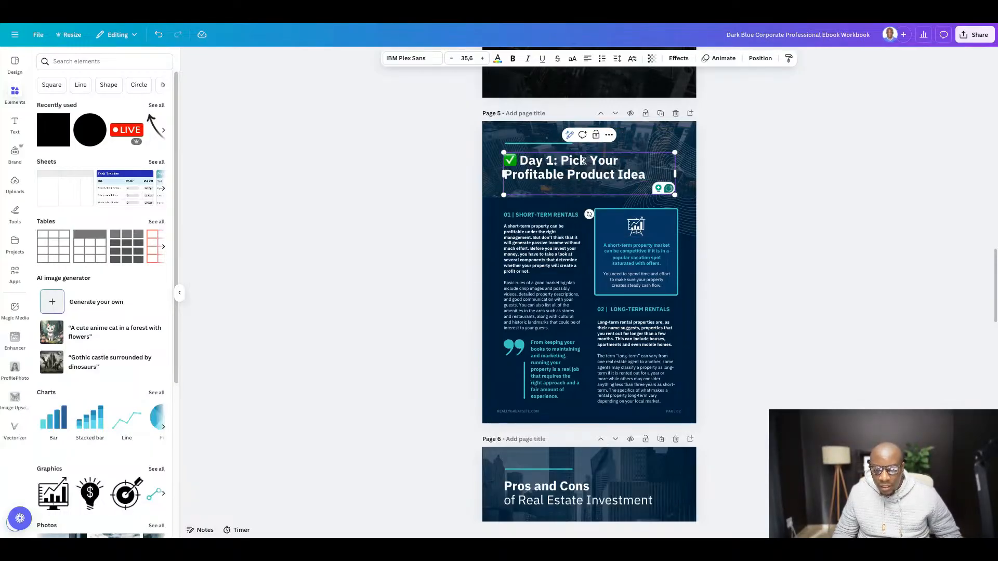
left_click(788, 177)
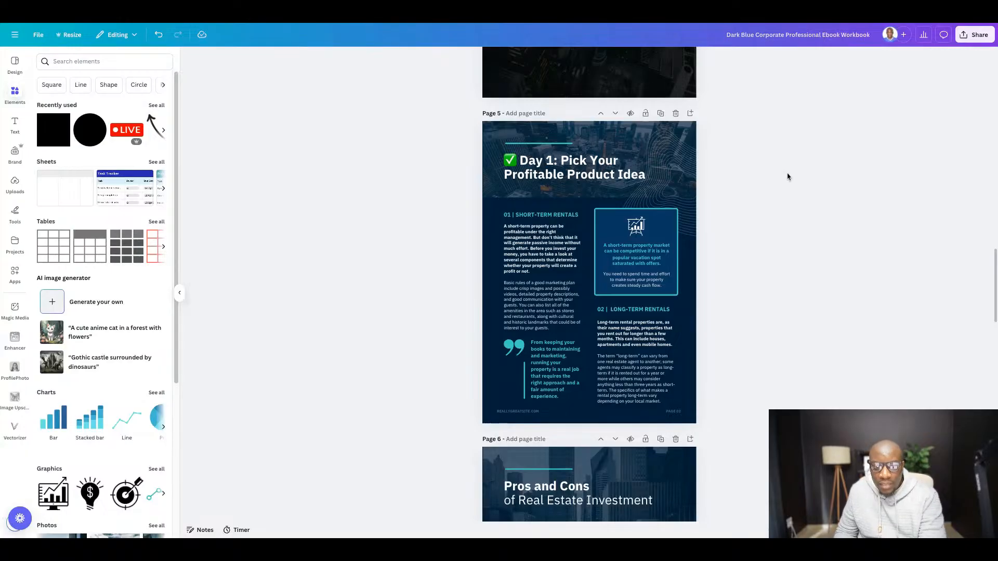
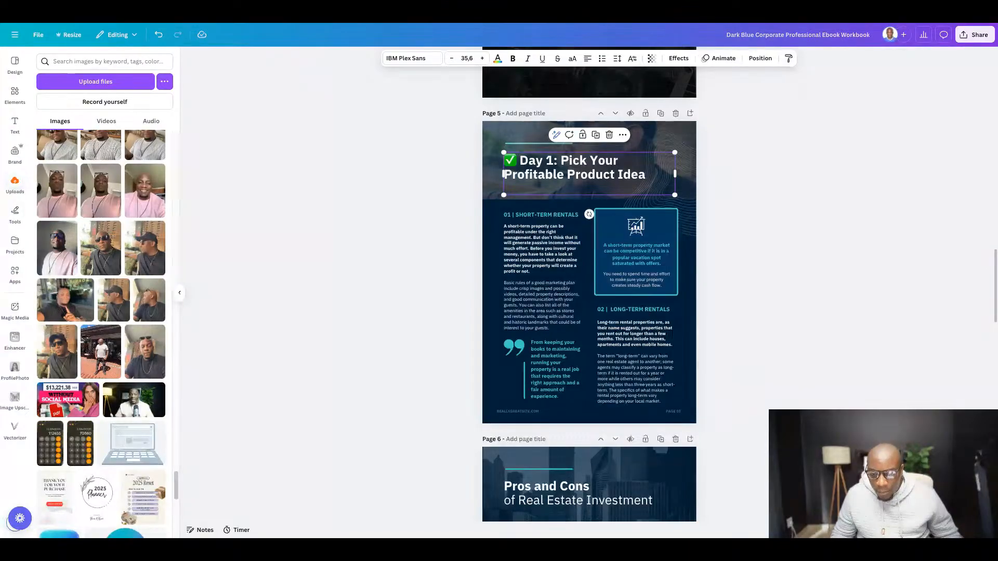
left_click(785, 214)
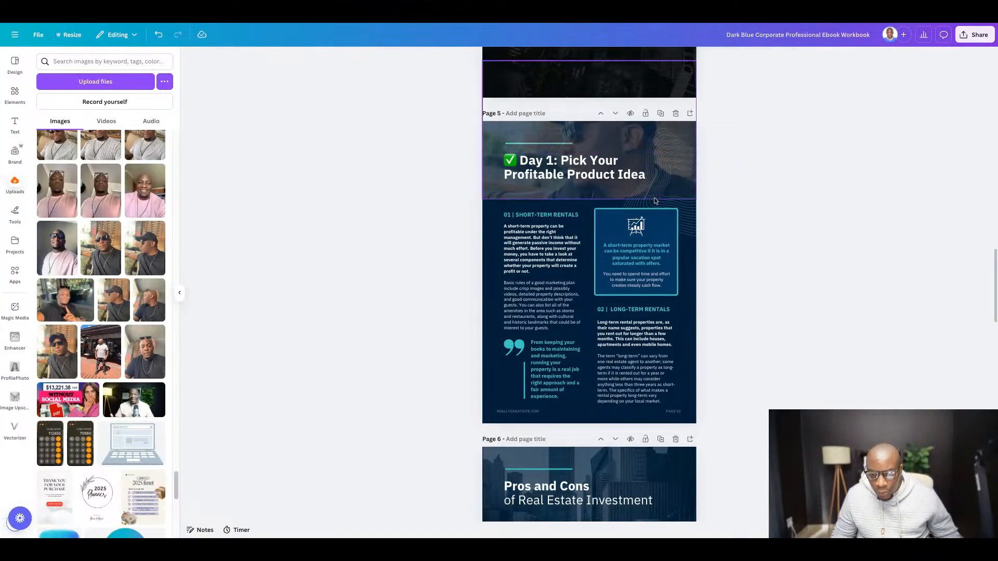
left_click(576, 166)
right_click(576, 166)
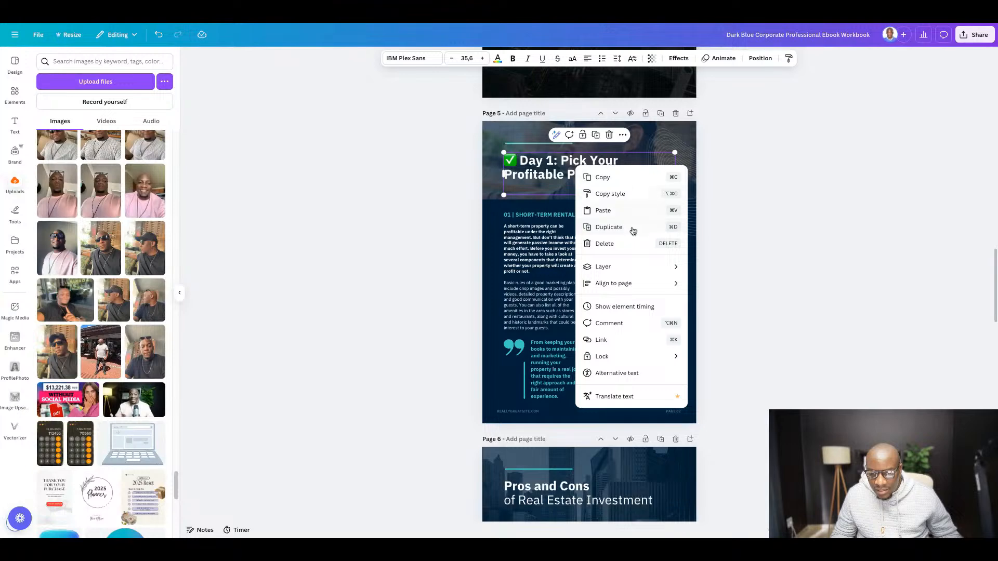
mouse_move(622, 286)
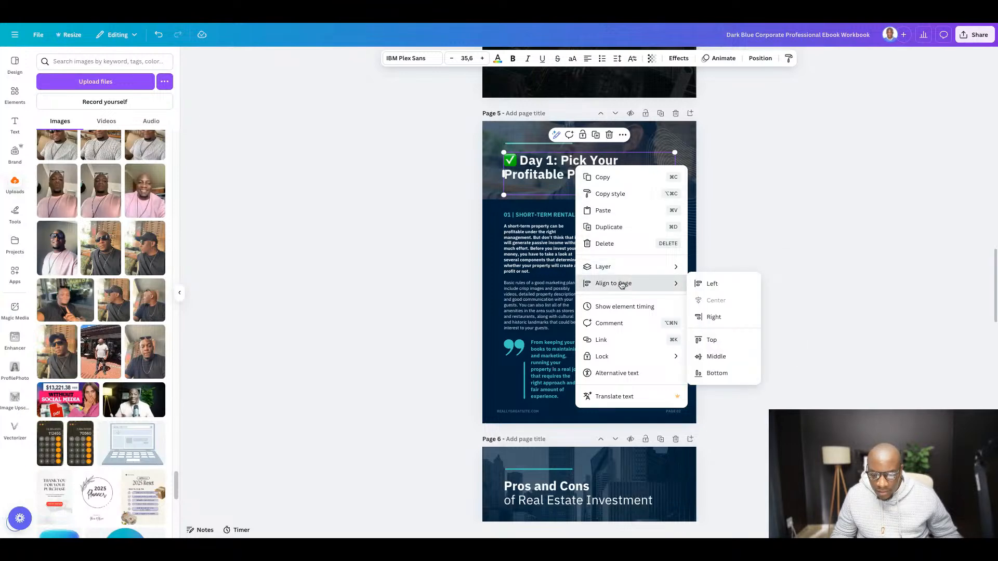
mouse_move(637, 265)
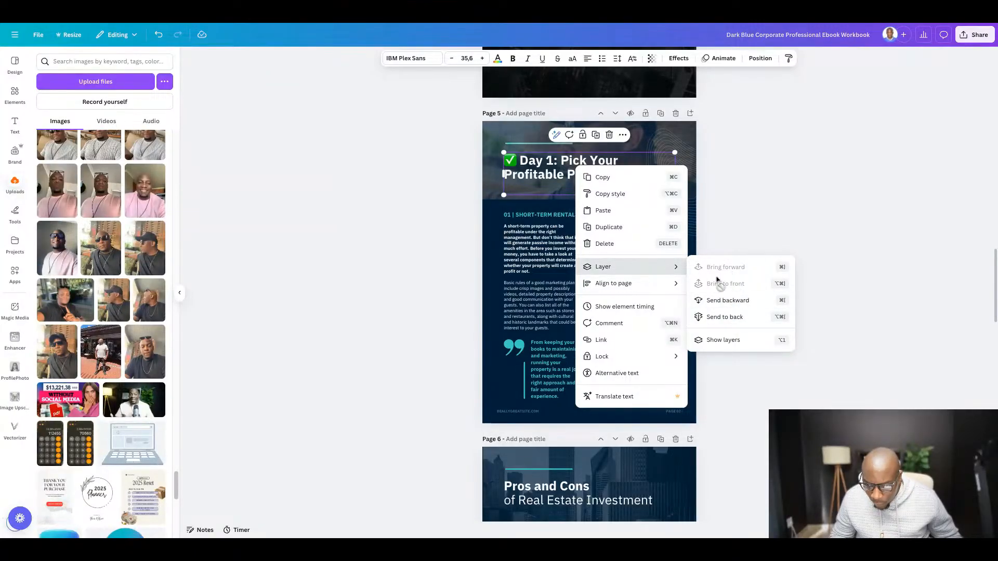
left_click(851, 274)
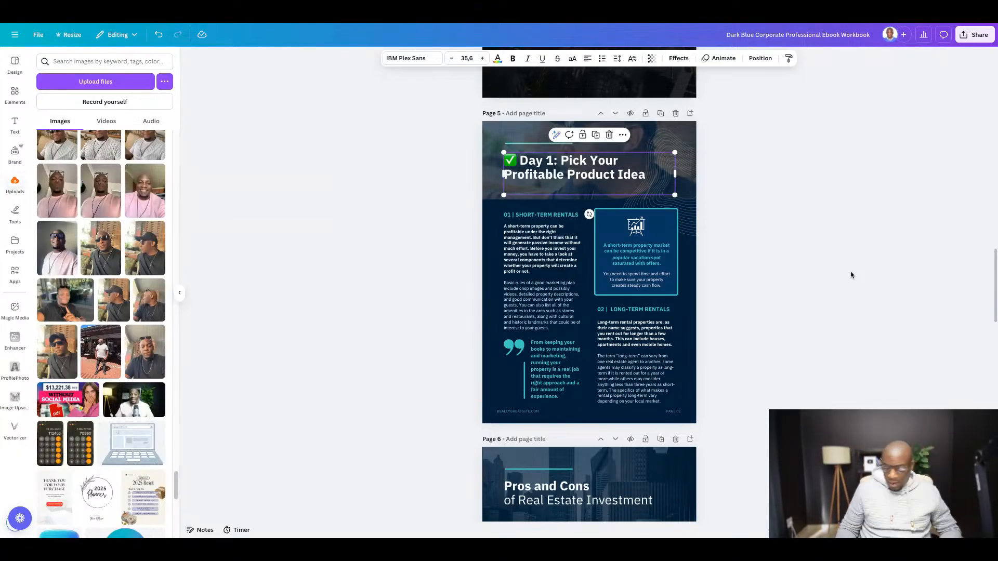
left_click(804, 255)
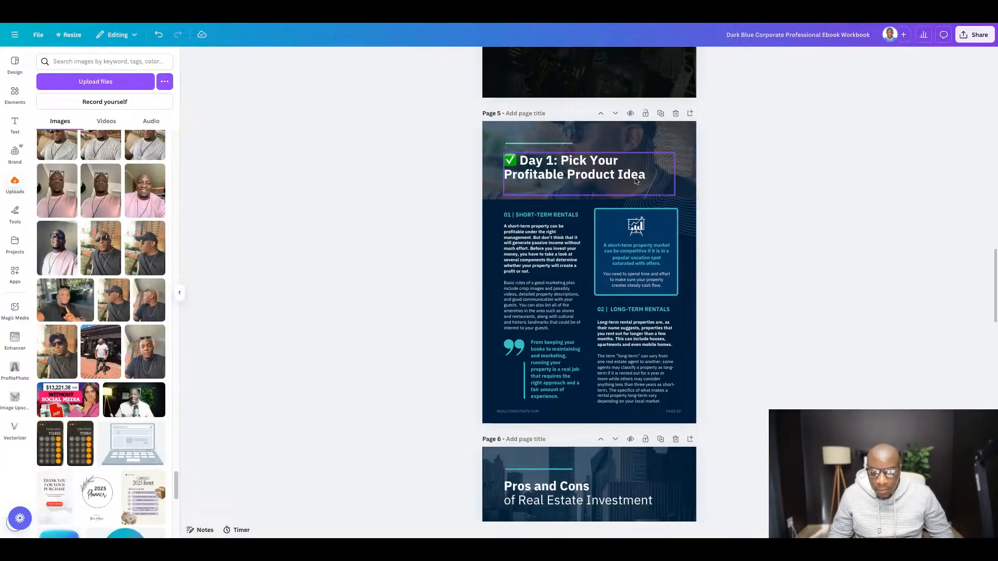
- Change the page 5 background color from dark blue to black
scroll(627, 174, "up", 2)
scroll(429, 169, "down", 2)
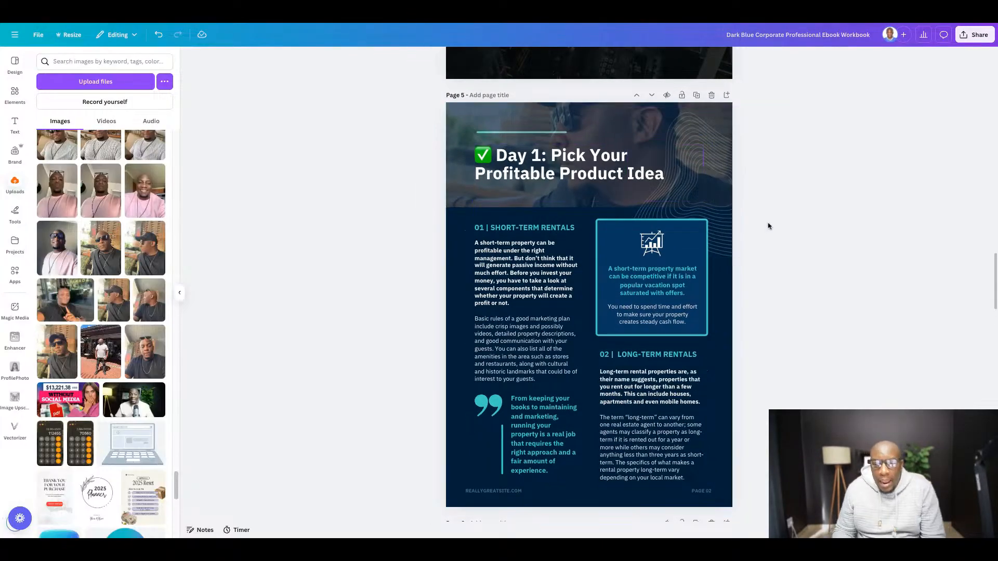
scroll(469, 198, "down", 2)
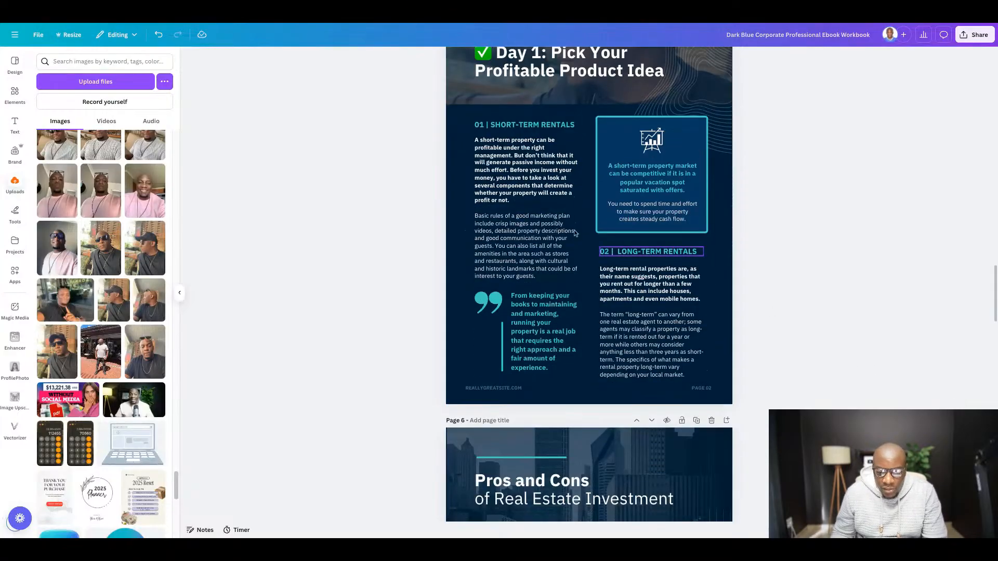
left_click(462, 200)
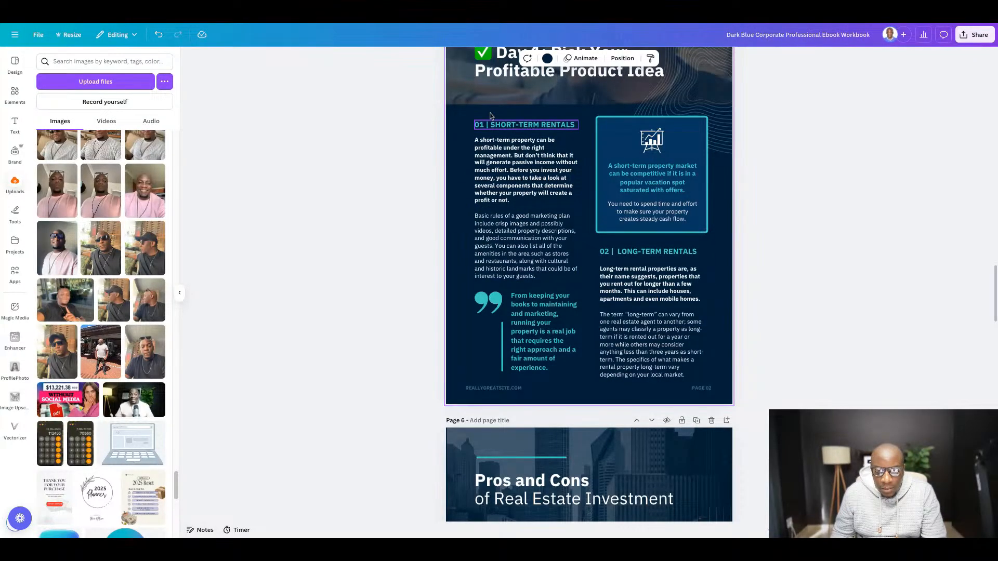
left_click(548, 58)
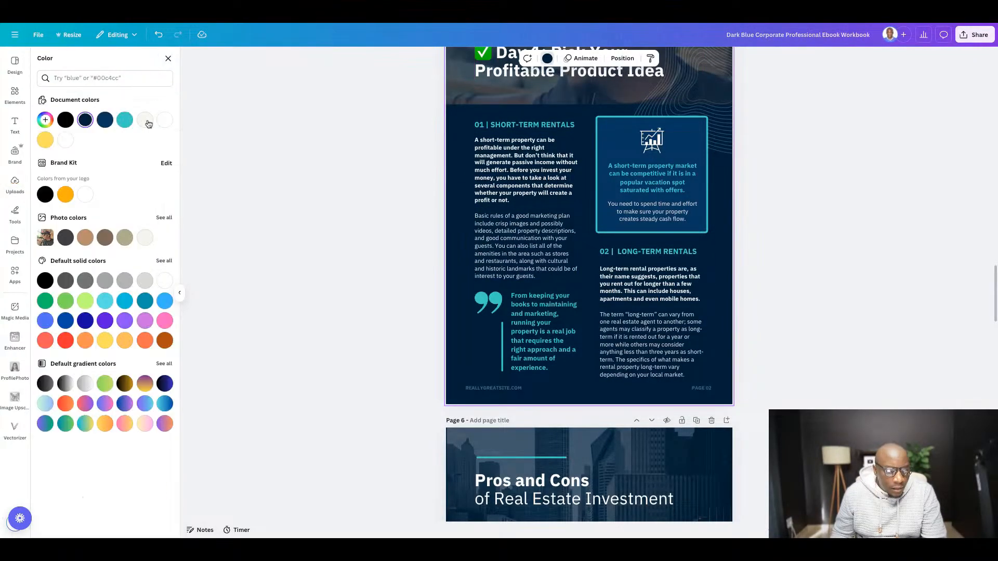
left_click(65, 121)
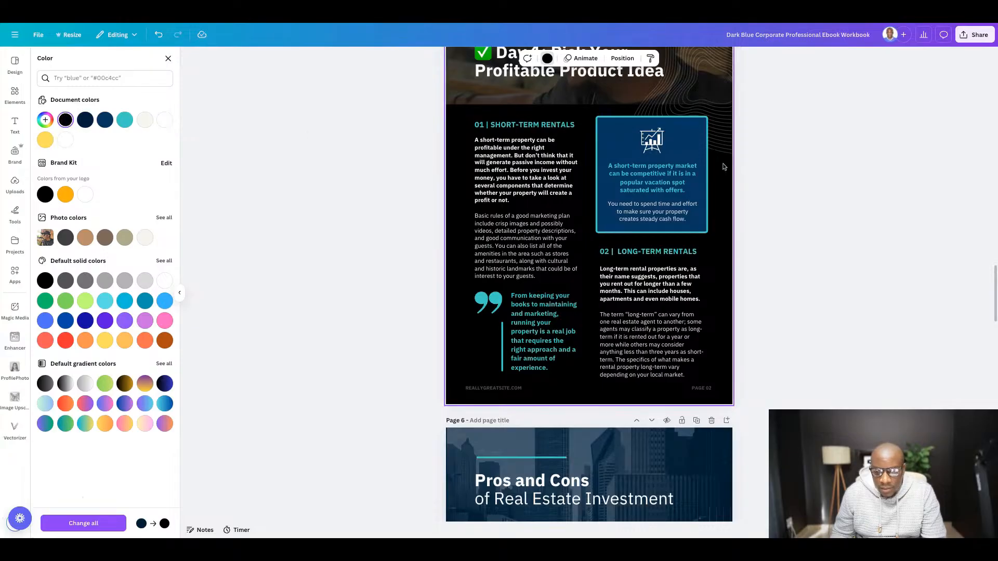
left_click(858, 196)
scroll(682, 177, "up", 3)
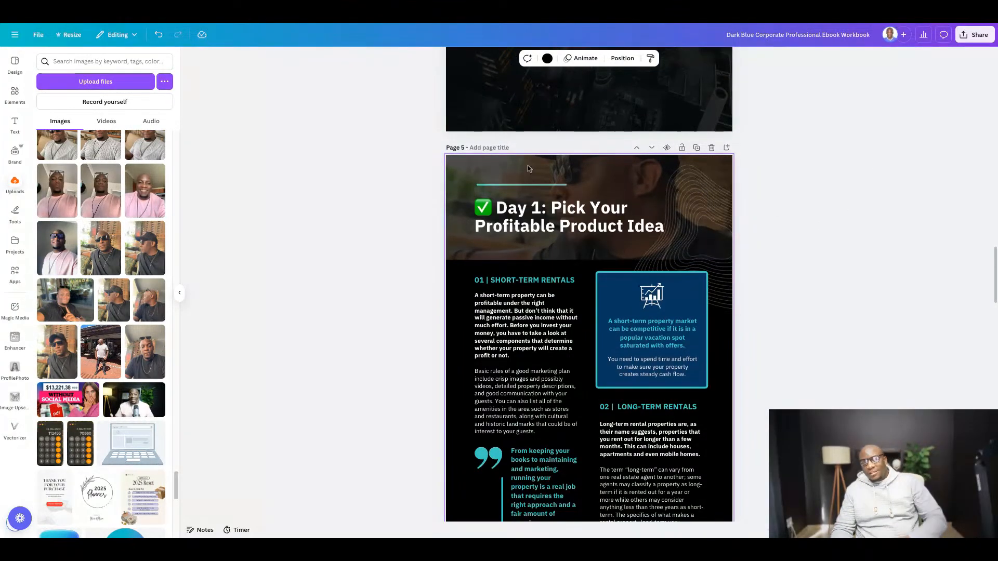
left_click(820, 251)
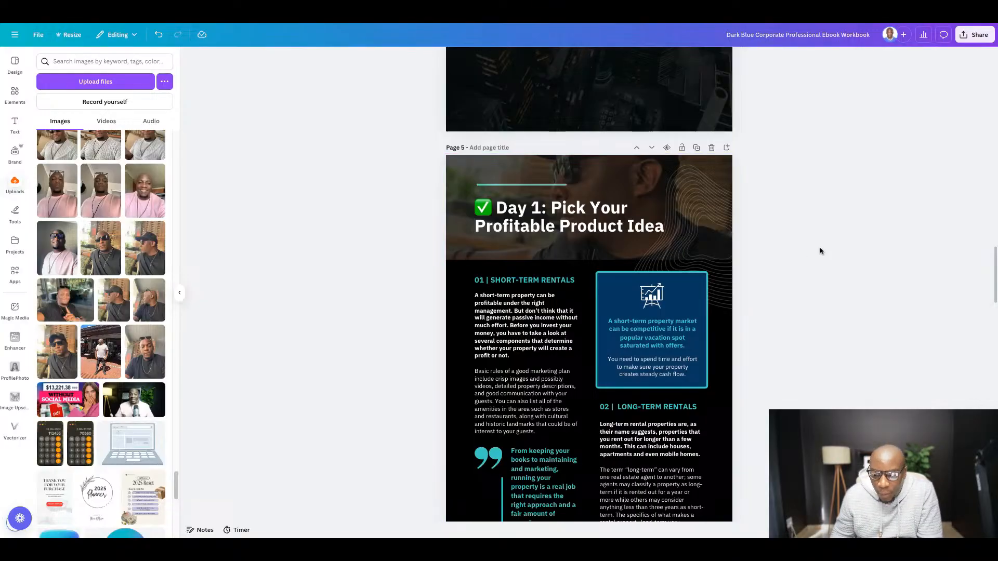
- Slide the page 5 header photo aside, recolor the teal line above the title white, and put the photo back behind the title
left_click(544, 188)
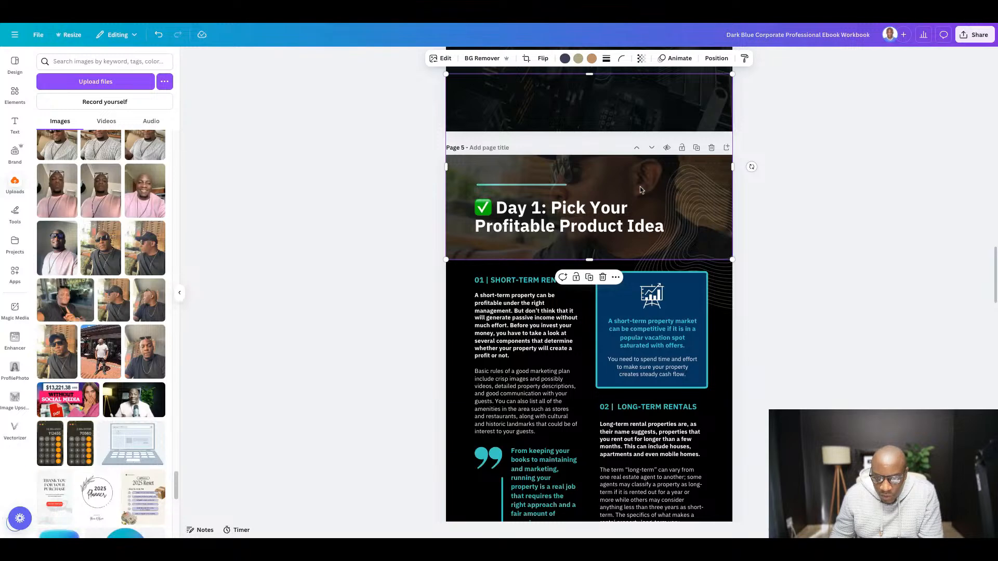
left_click_drag(534, 168, 676, 171)
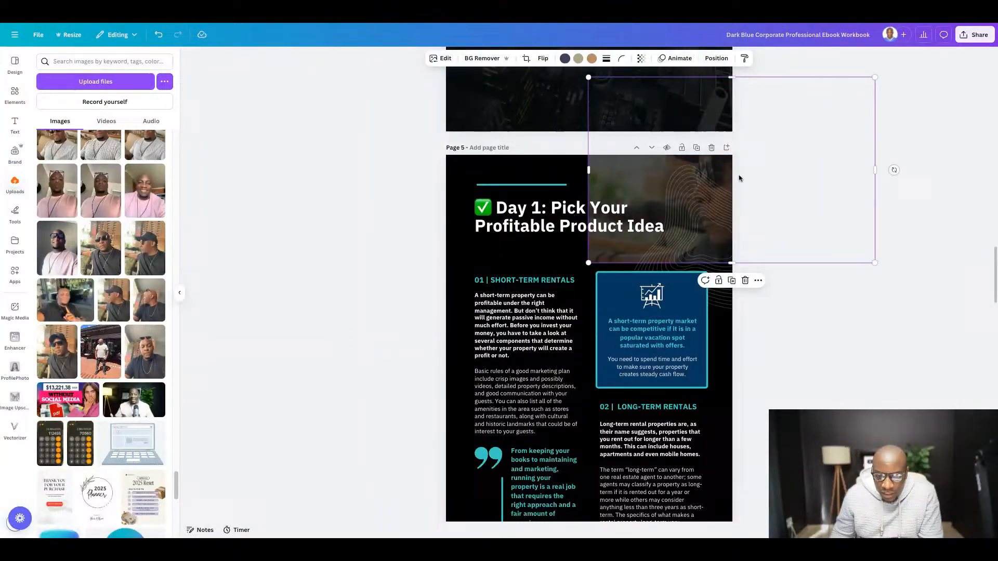
left_click(531, 184)
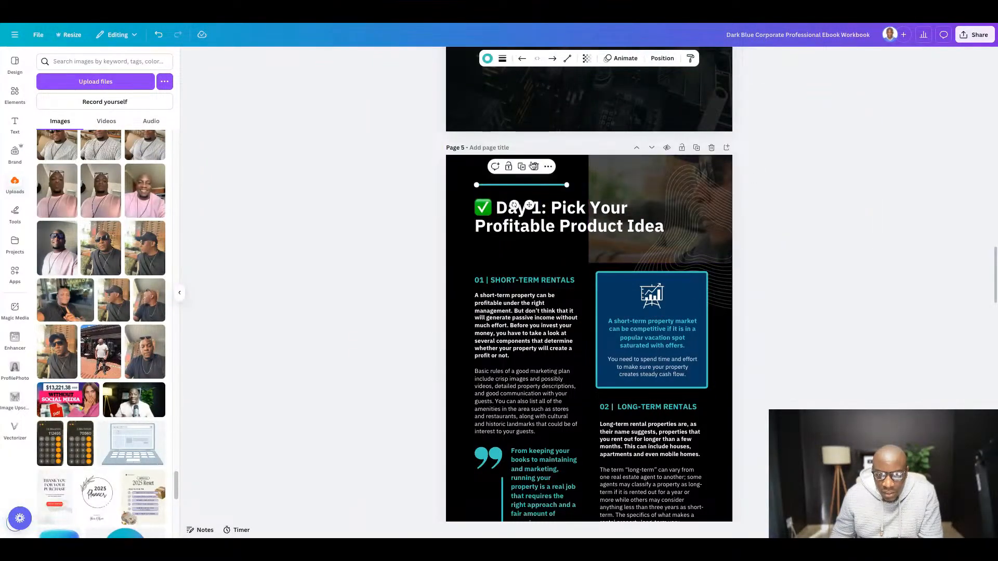
left_click(487, 58)
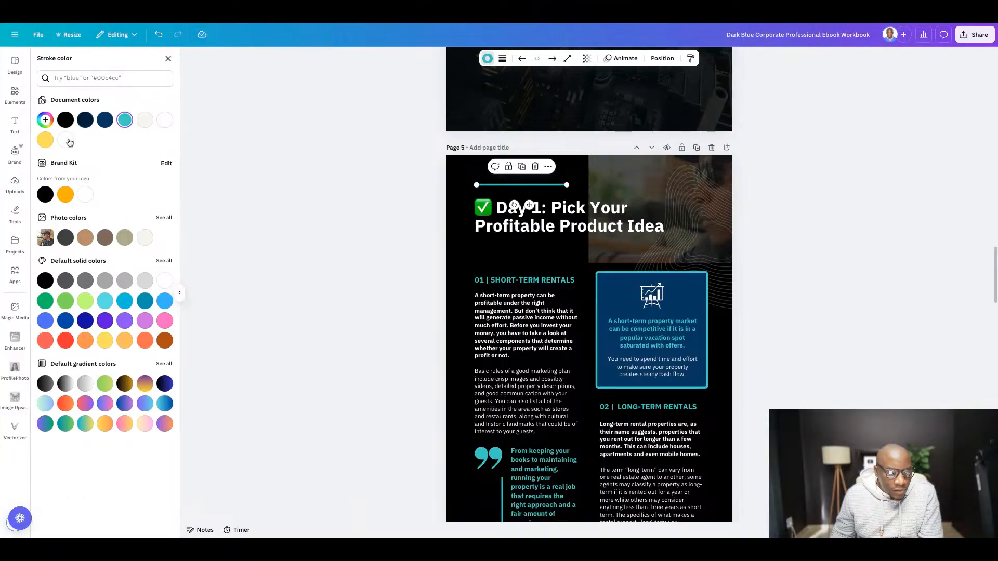
left_click(61, 142)
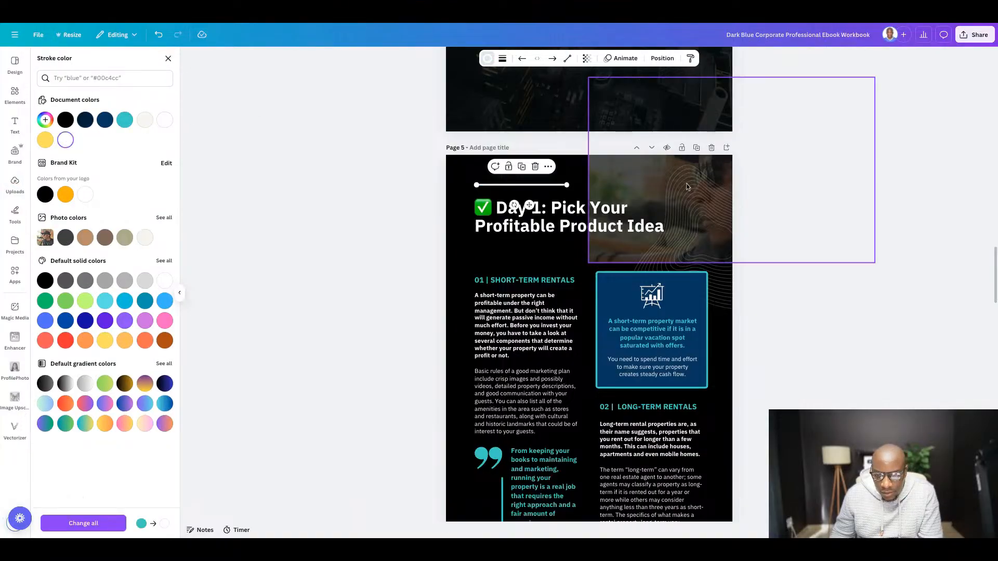
left_click_drag(687, 184, 544, 185)
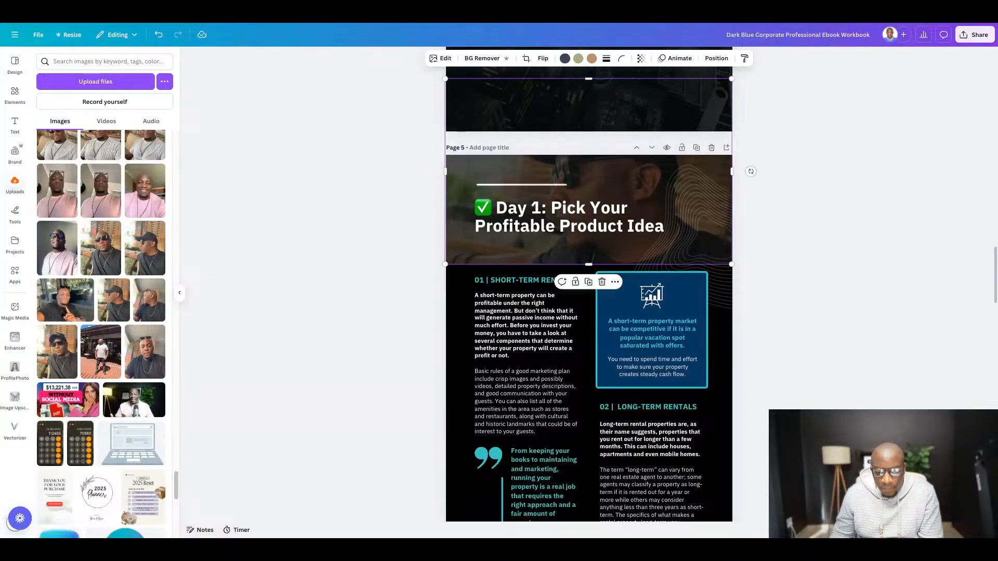
left_click(858, 210)
- Move the page 5 header photo aside, delete the line above the title, and return the photo to fill the header's full width
scroll(756, 212, "down", 2)
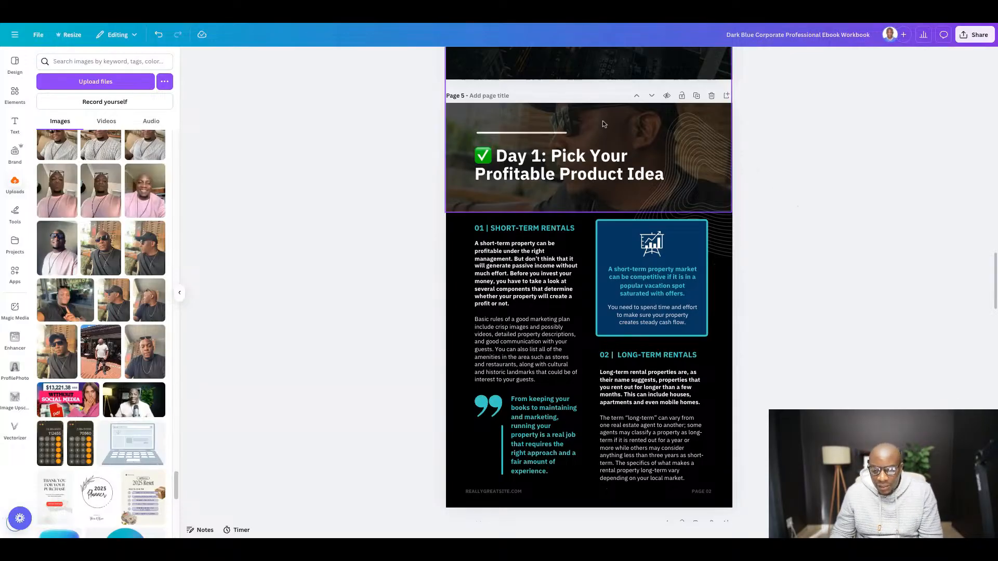
left_click_drag(603, 124, 757, 125)
left_click(544, 134)
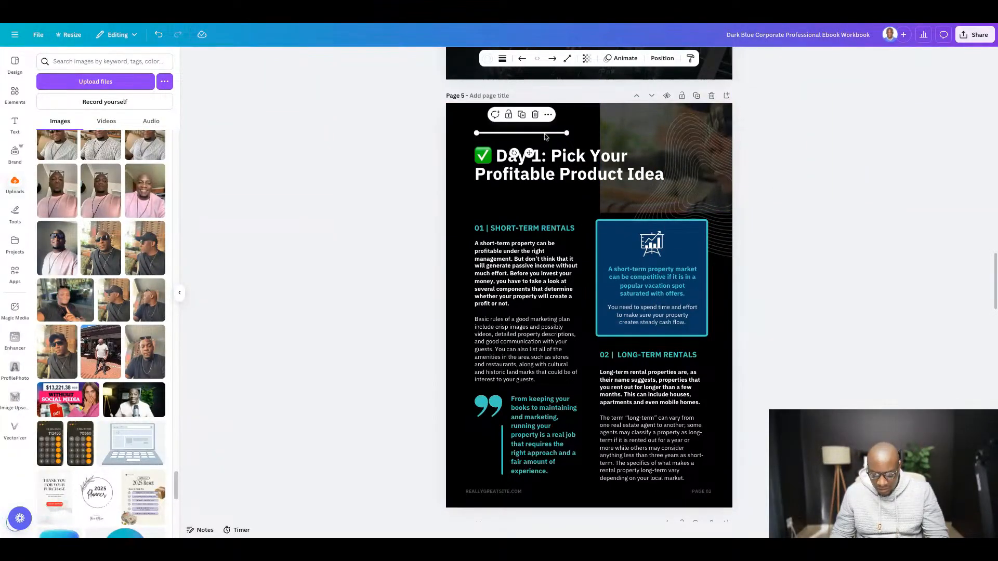
key("Delete")
mouse_move(666, 133)
left_mouse_down()
mouse_move(518, 133)
mouse_move(660, 133)
left_mouse_up()
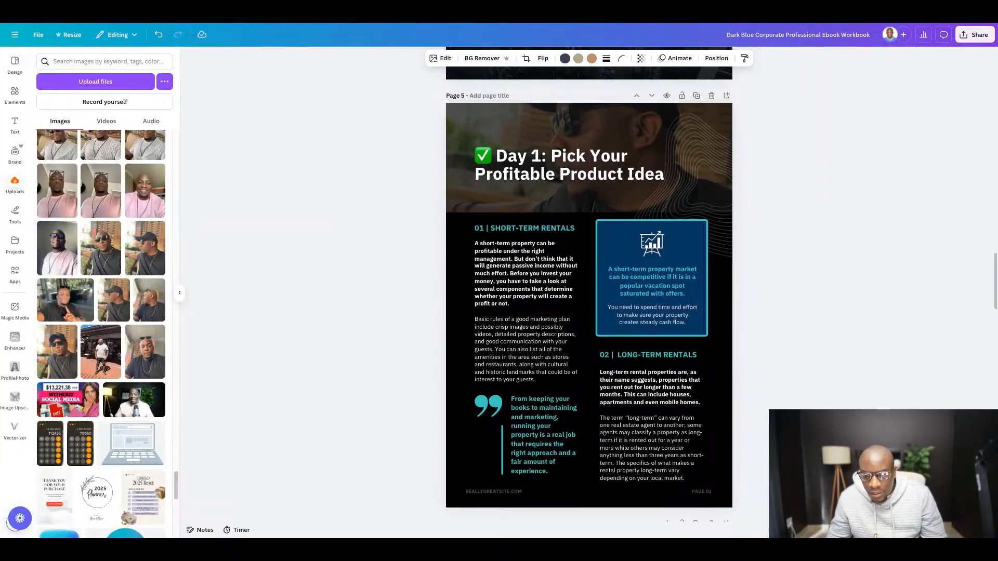
left_click(843, 210)
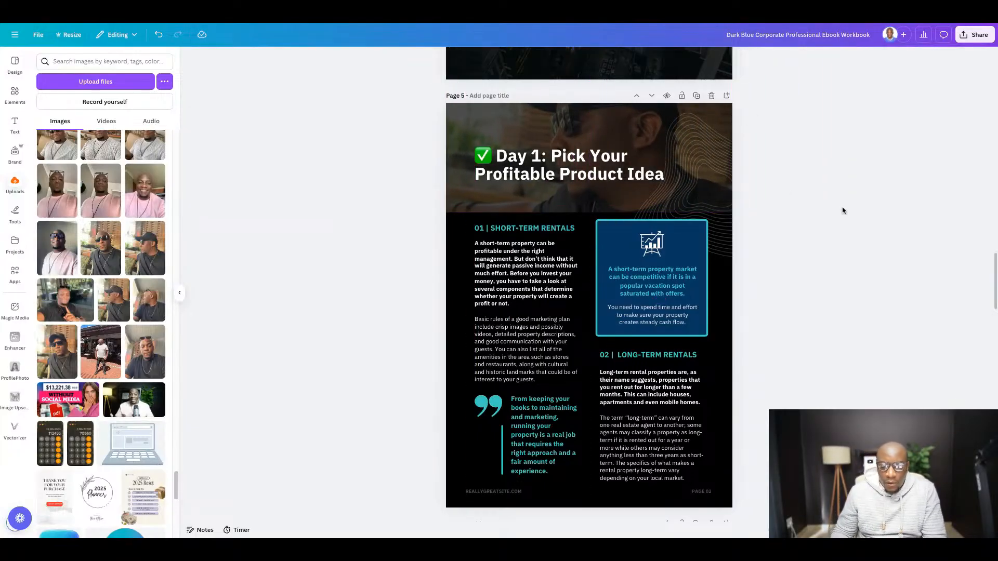
- Switch to the Google Docs guide and copy the Day 1 body from "Start with a product that solves a problem." through the Quick Exercise example
left_click(356, 25)
scroll(353, 144, "down", 2)
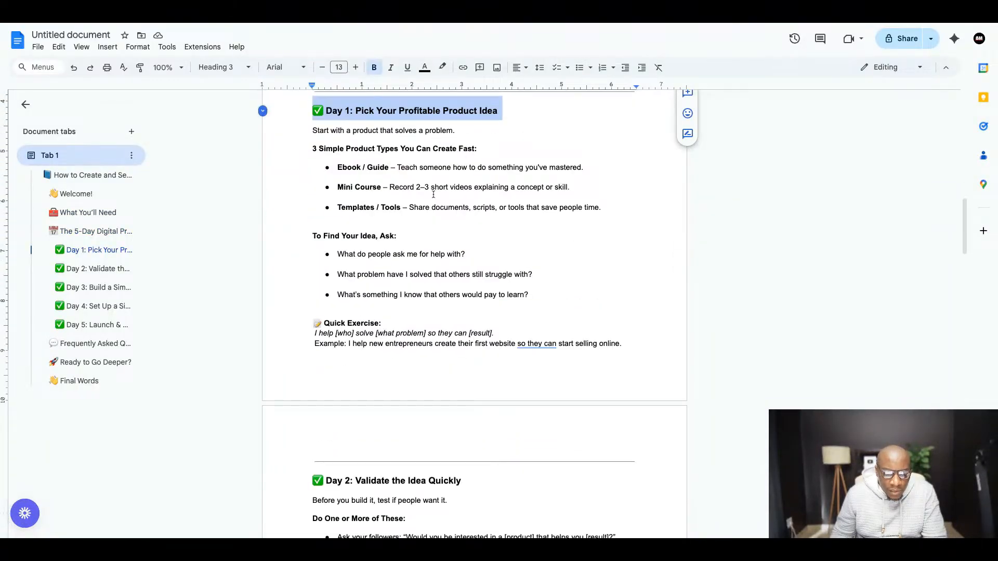
scroll(433, 196, "up", 1)
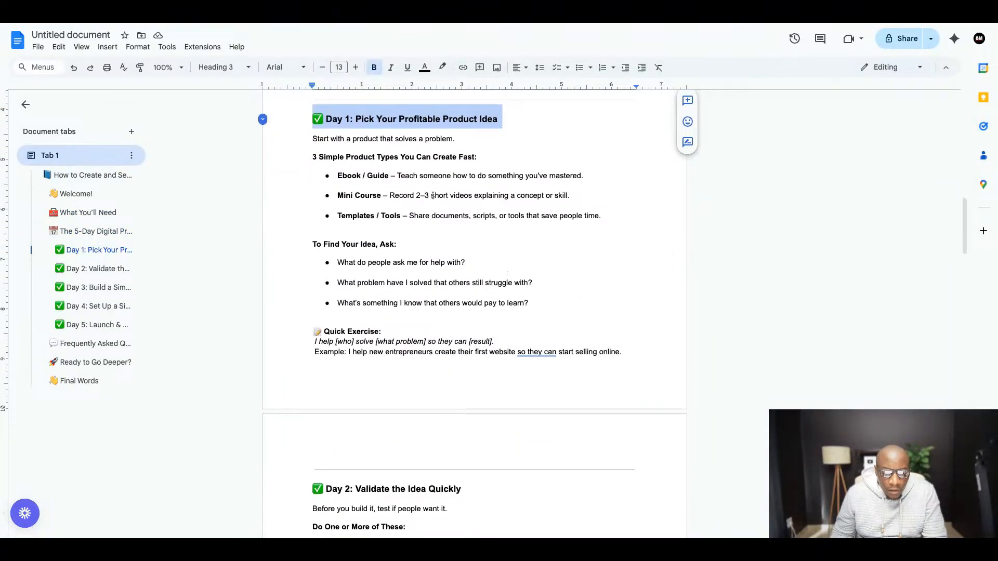
left_click(314, 140)
key("shift+Down")
key("shift+Down")
key("shift+Down")
key("shift+Down")
key("shift+Down")
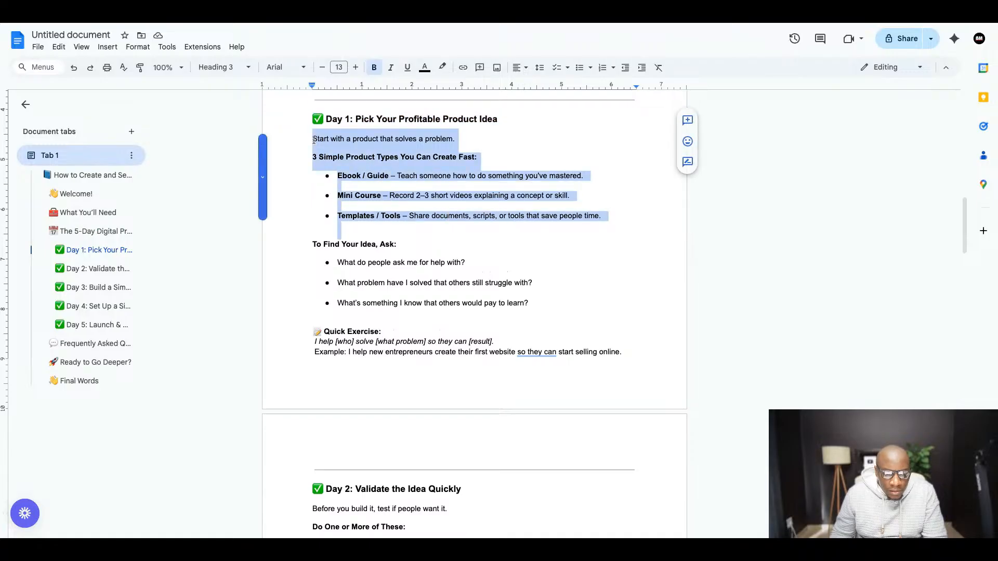
left_click(494, 303, "shift")
key("shift+Down")
key("shift+Down")
key("shift+Down")
key("shift+Down")
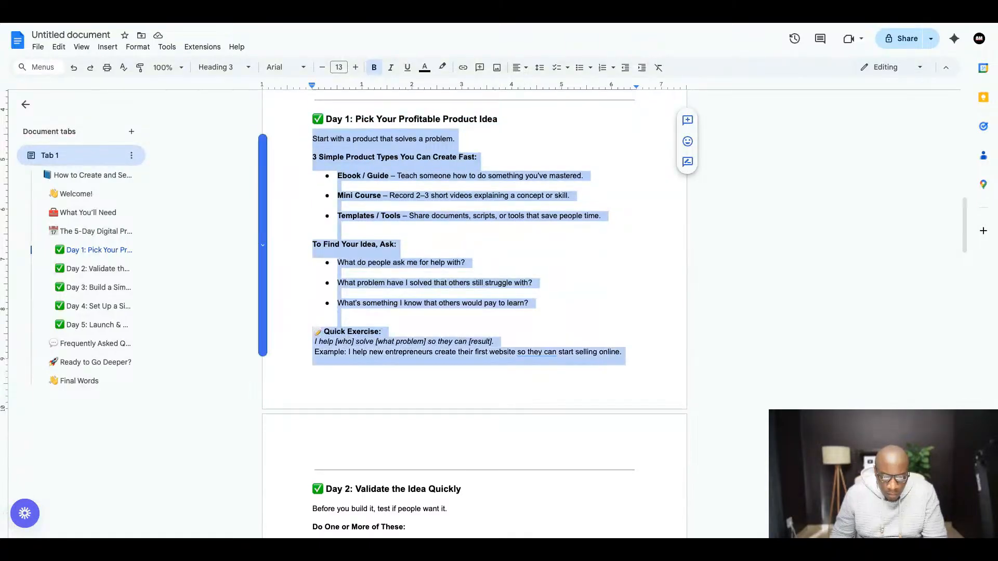
right_click(397, 148)
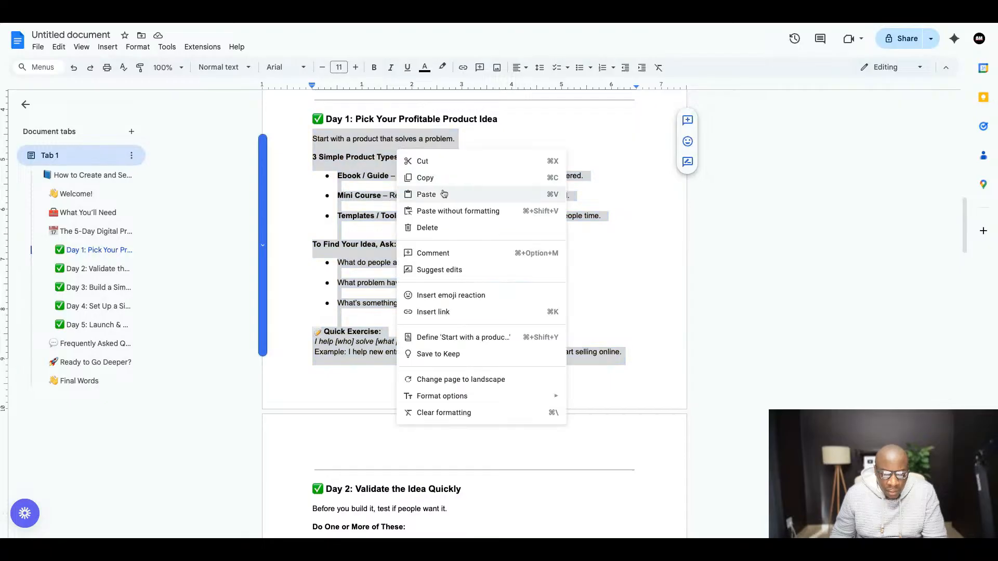
left_click(436, 182)
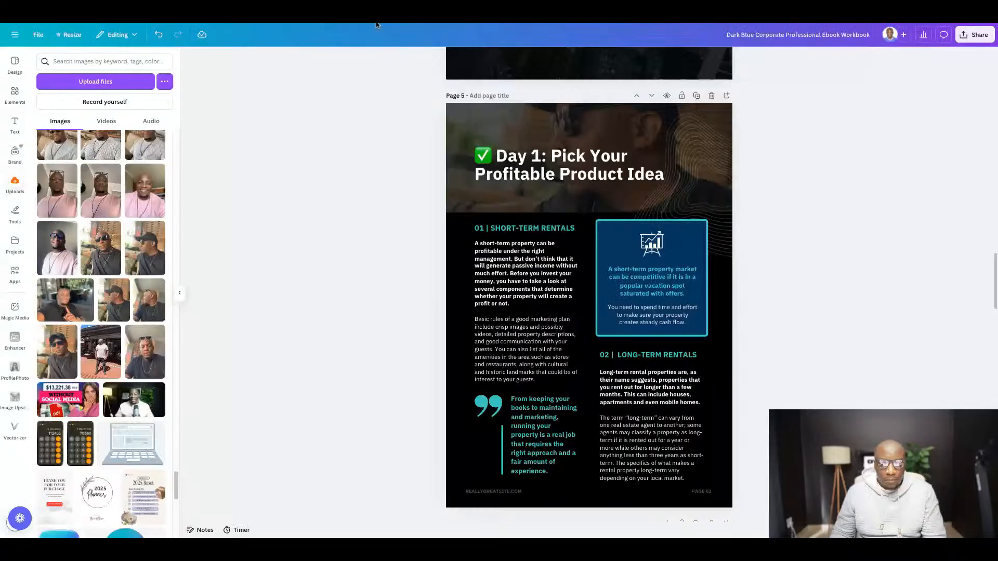
- Switch back to Canva and replace the page 5 body text under "01 | SHORT-TERM RENTALS" with the copied Day 1 content
scroll(485, 230, "down", 1)
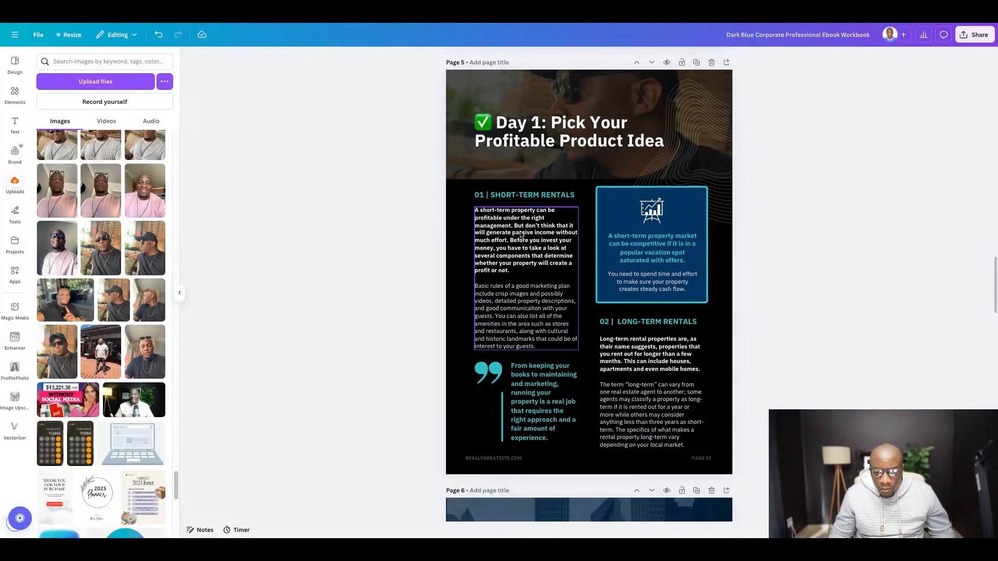
double_click(521, 245)
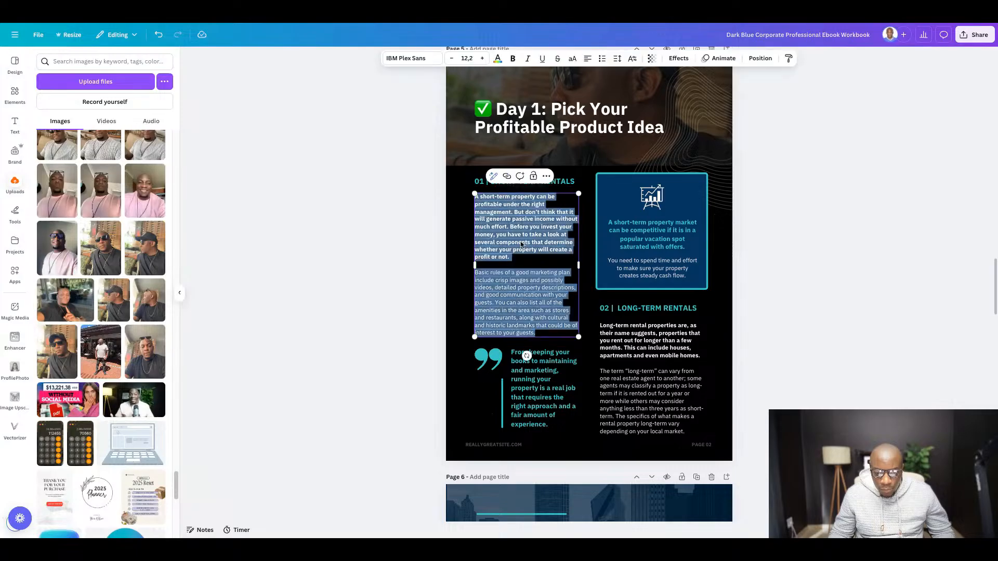
key("ctrl+v")
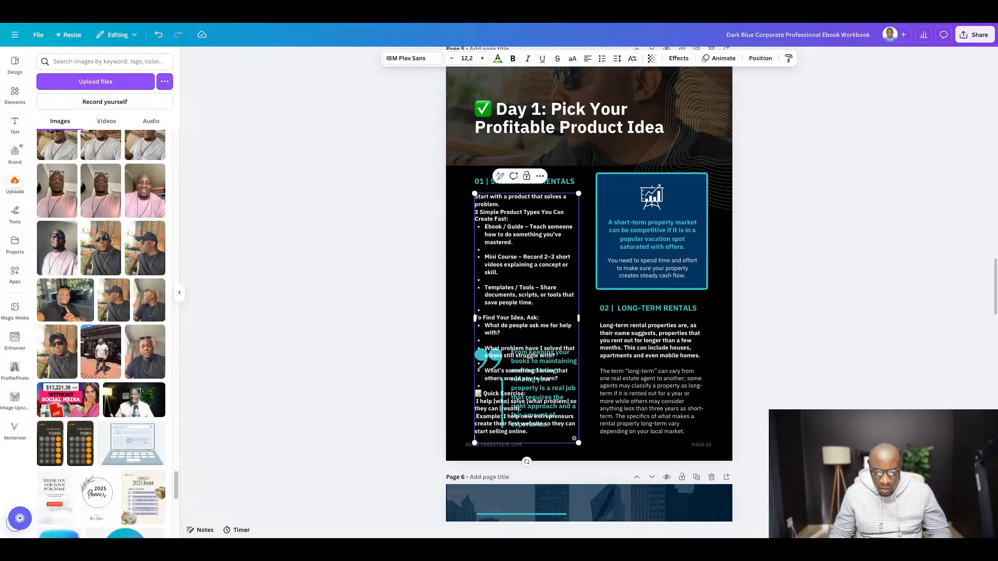
left_click(866, 285)
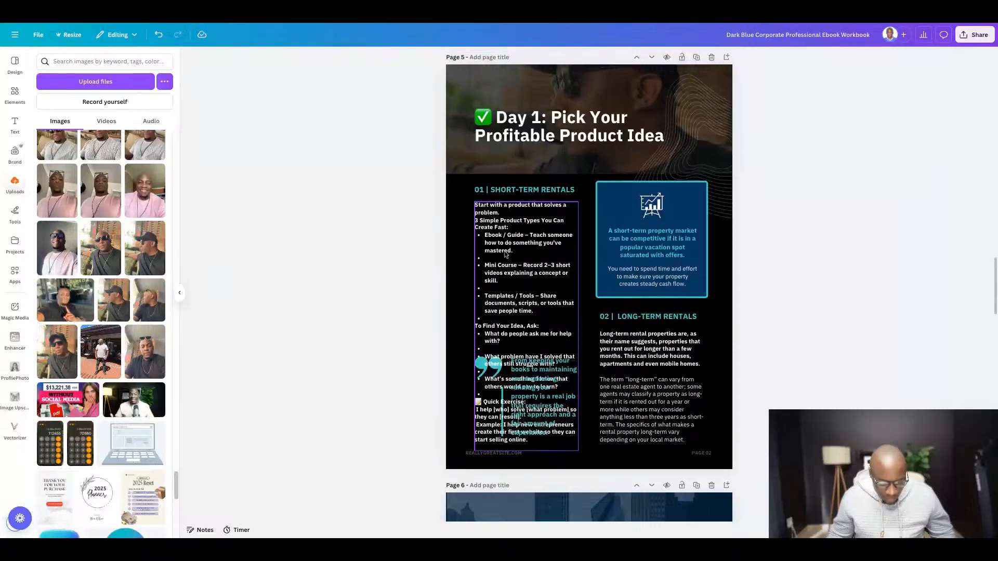
- Move the line "Start with a product that solves a problem." out of the Day 1 body to replace the "01 | SHORT-TERM RENTALS" heading
scroll(507, 253, "up", 3)
left_click(454, 191)
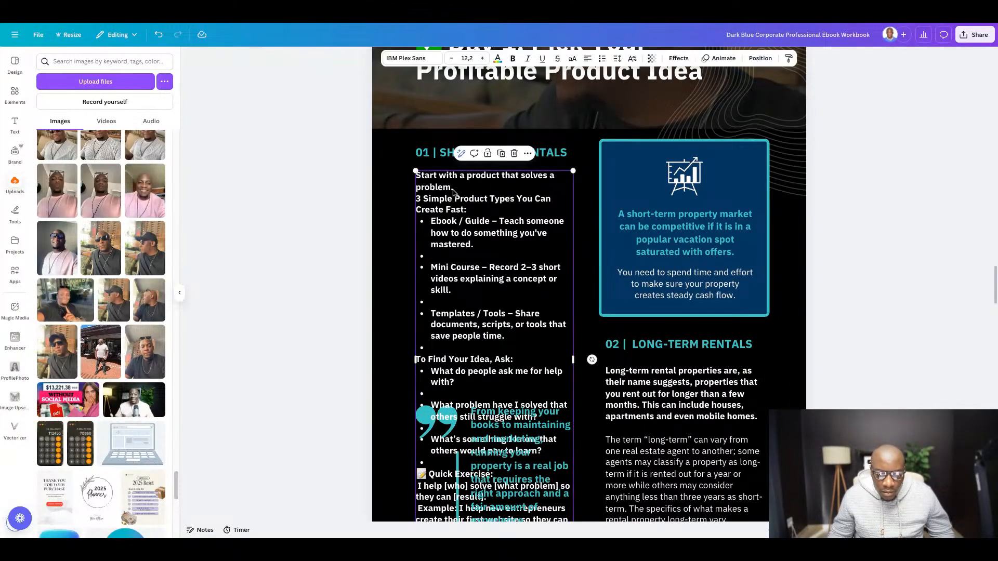
triple_click(455, 190)
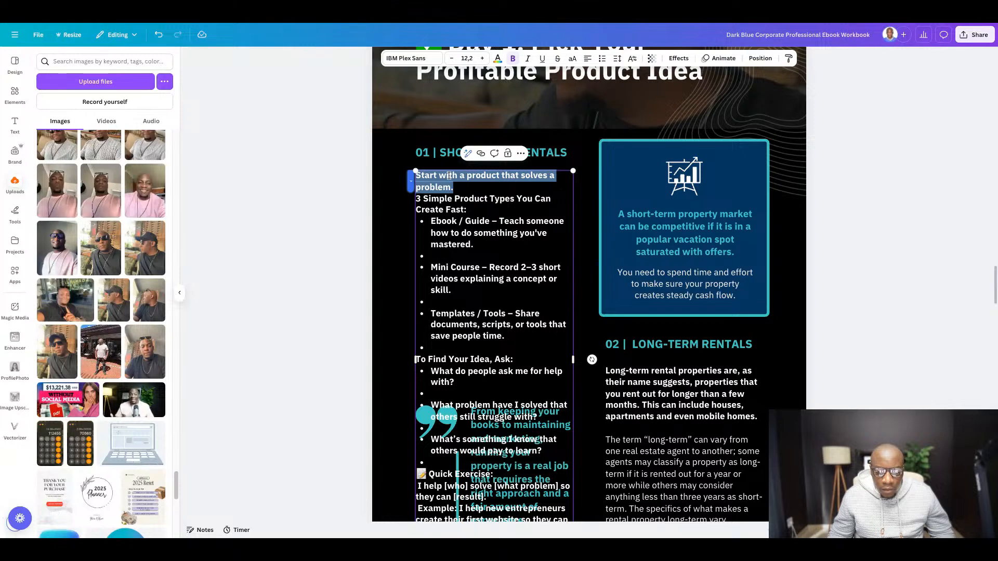
key("BackSpace")
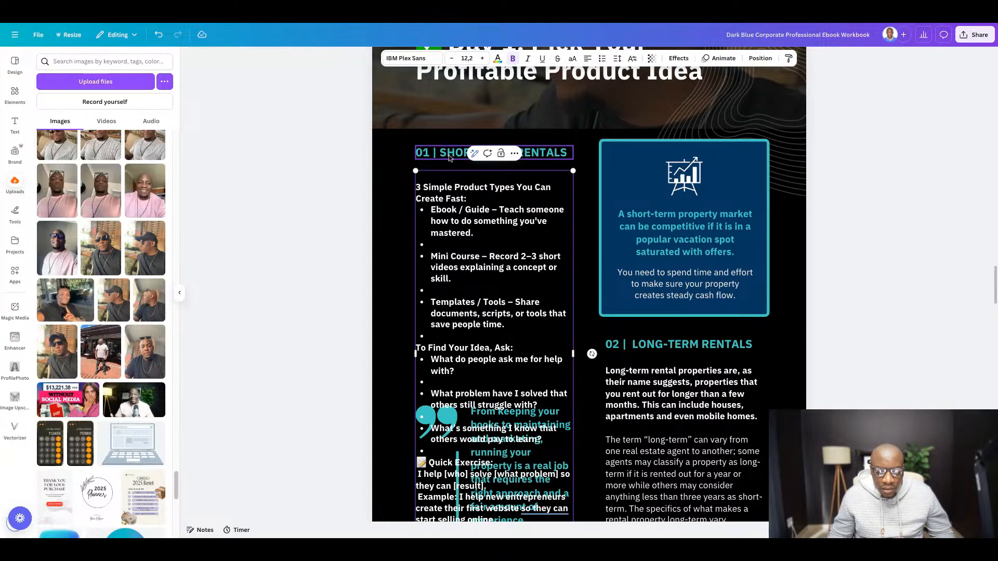
double_click(450, 156)
key("ctrl+v")
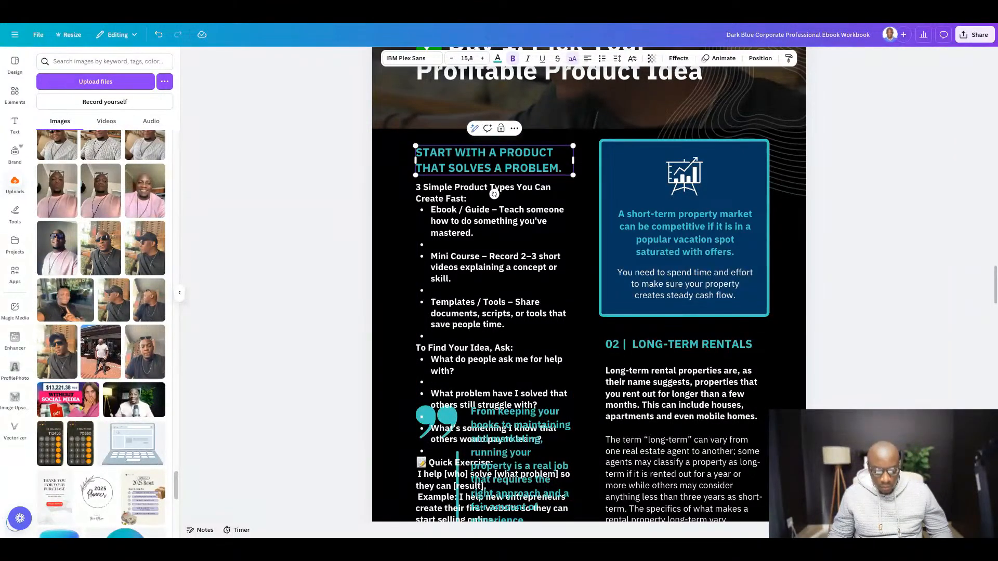
- Recolor the "START WITH A PRODUCT THAT SOLVES A PROBLEM." heading white and set its font to Glacial Indifference
key("ctrl+a")
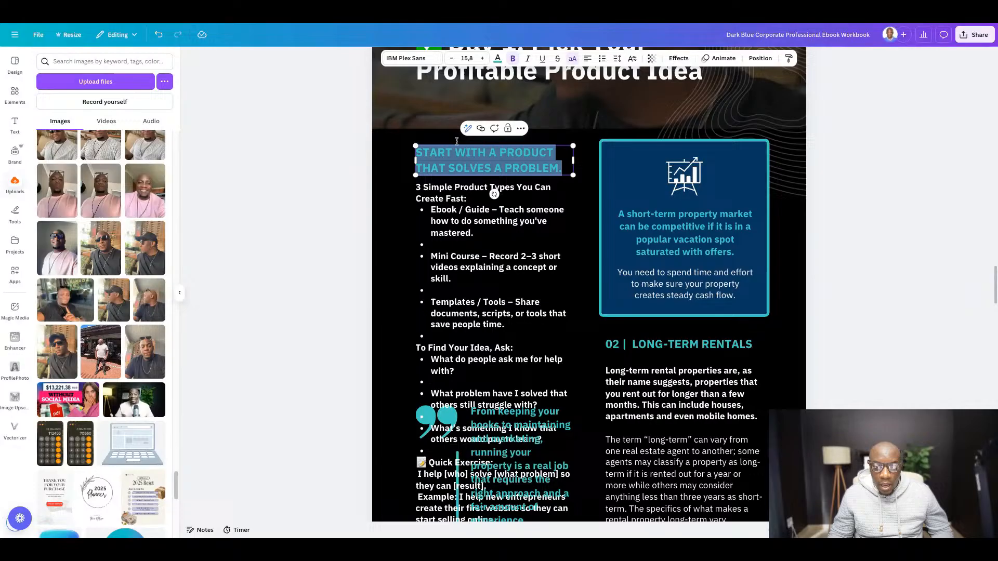
left_click(497, 58)
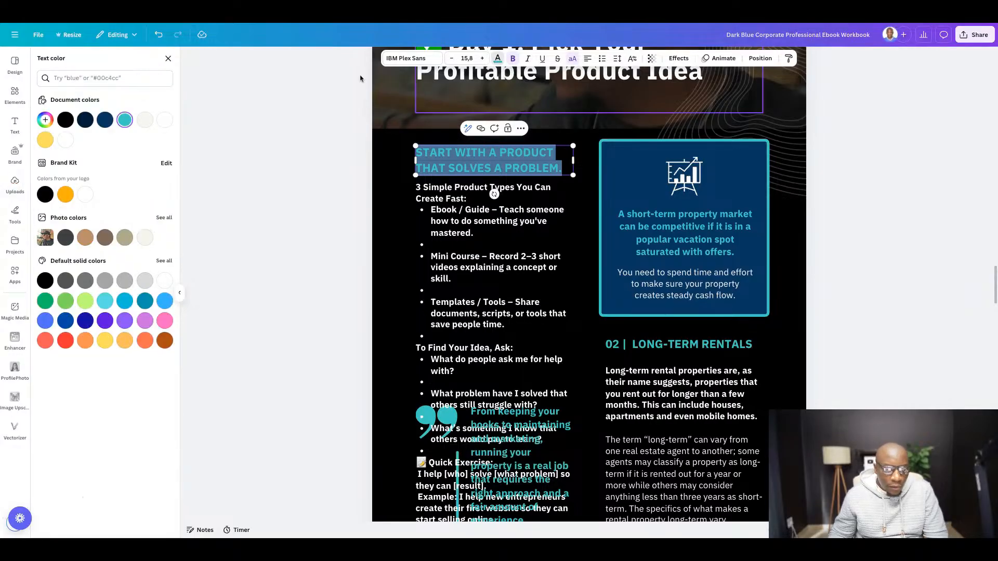
left_click(66, 140)
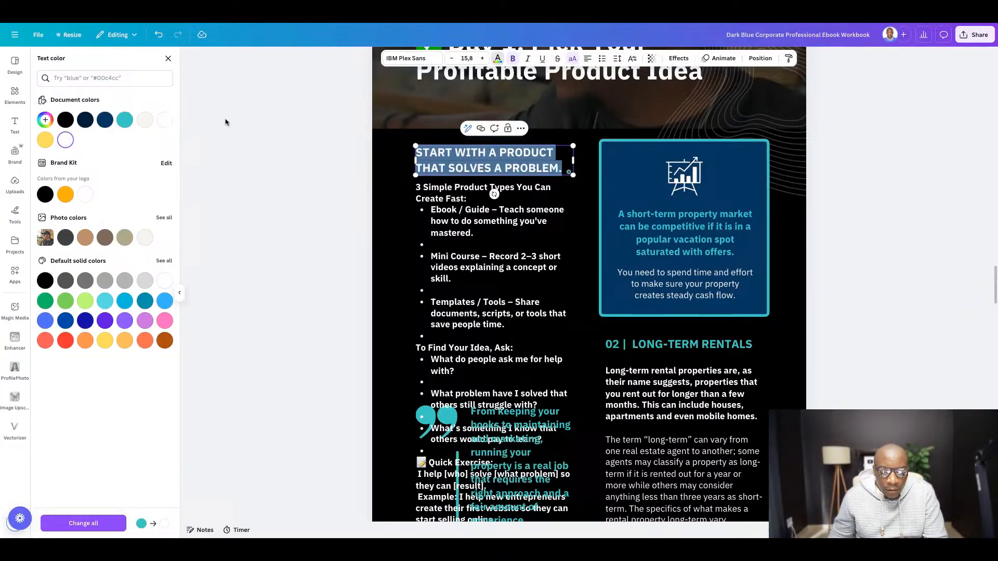
left_click(425, 60)
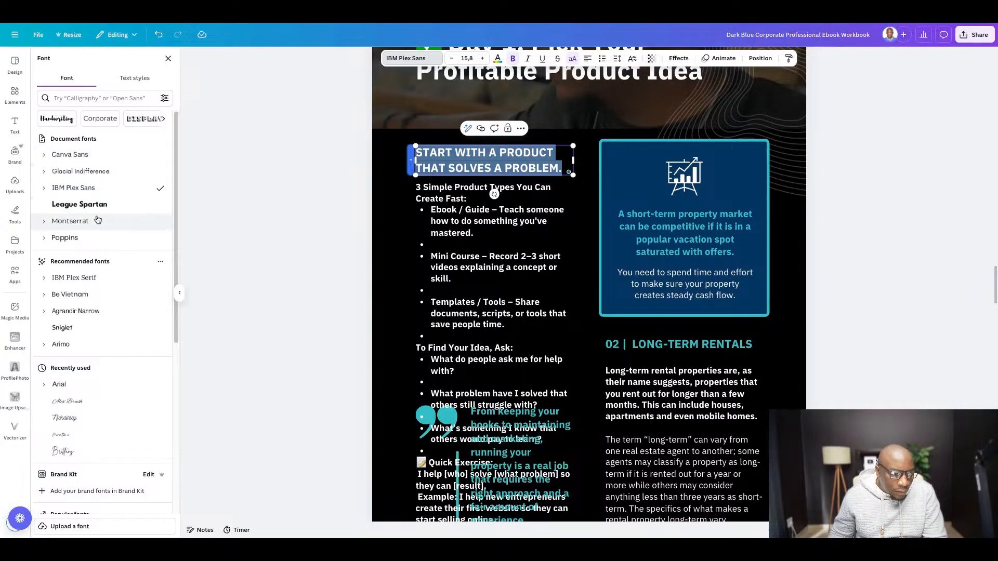
left_click(72, 172)
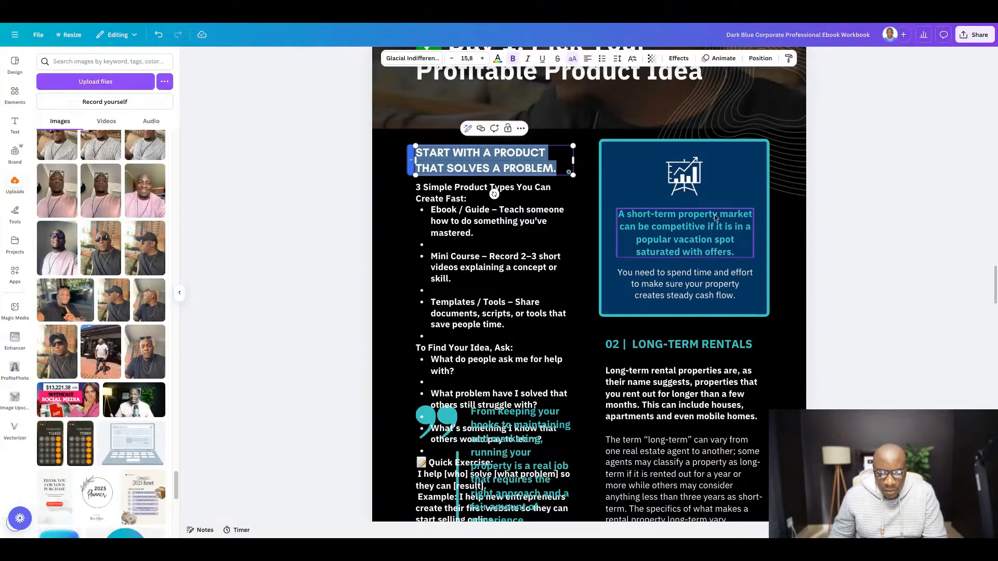
- Remove the bold from the whole body text under the first heading and set its font to Glacial Indifference
left_click(474, 216)
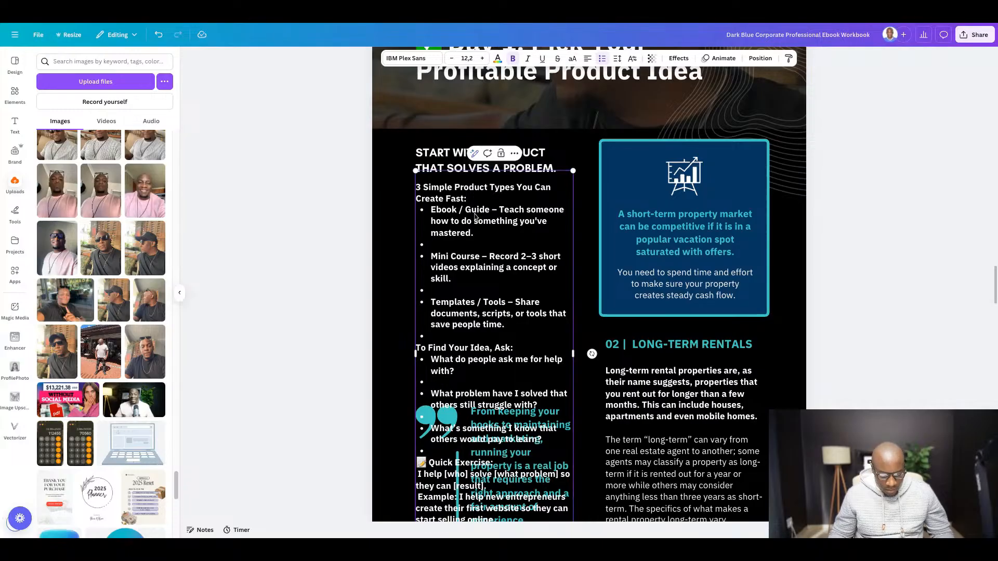
double_click(475, 216)
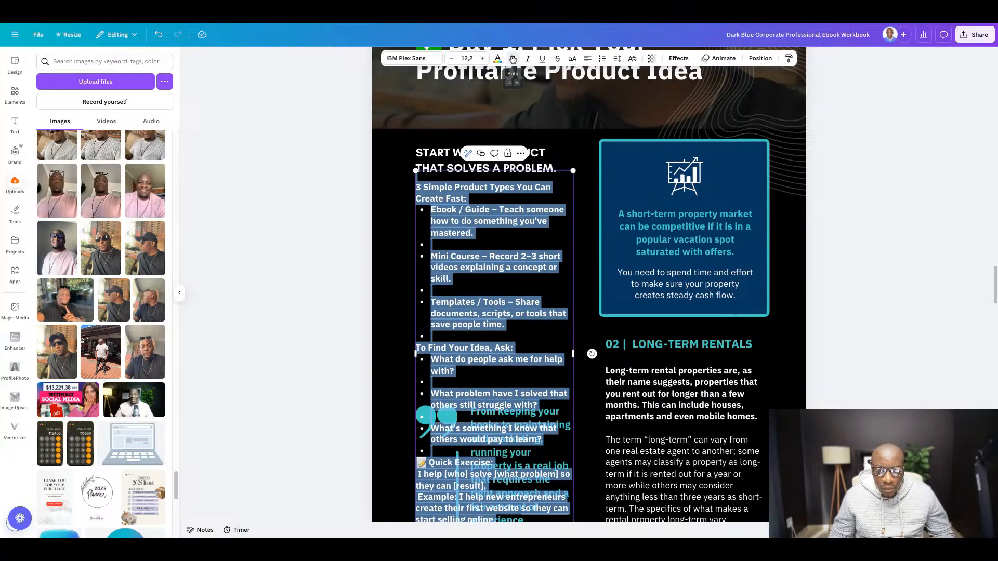
left_click(512, 59)
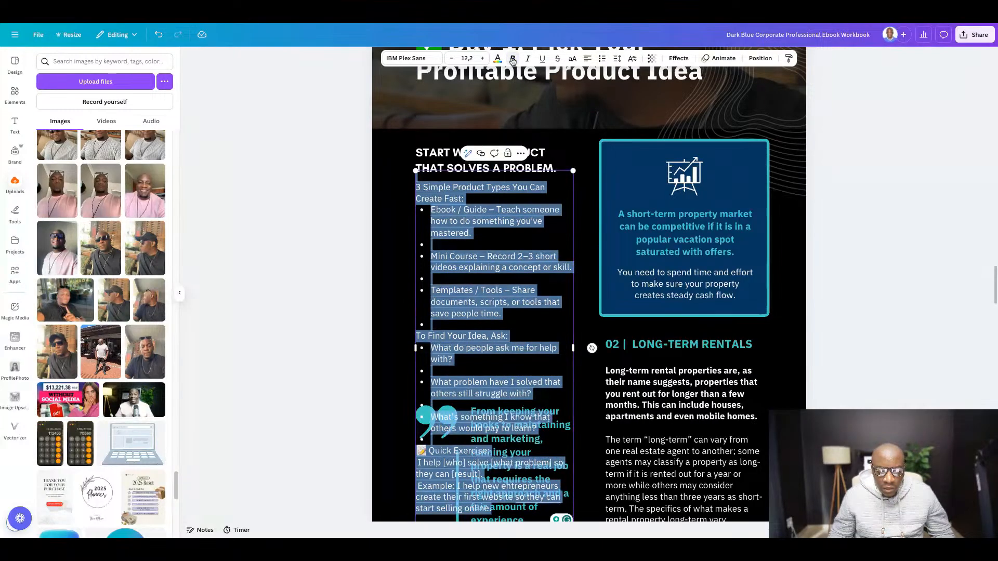
left_click(413, 58)
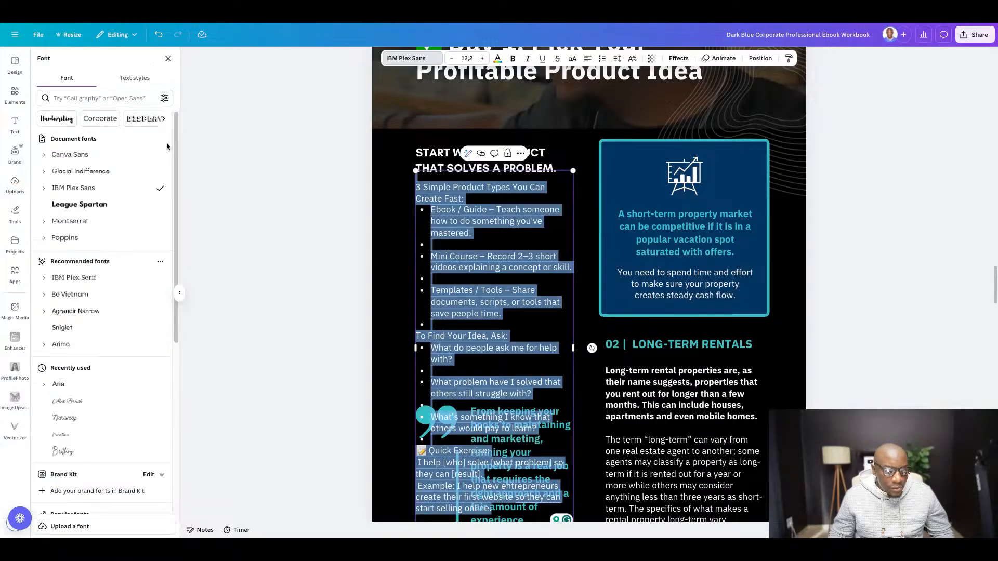
left_click(90, 177)
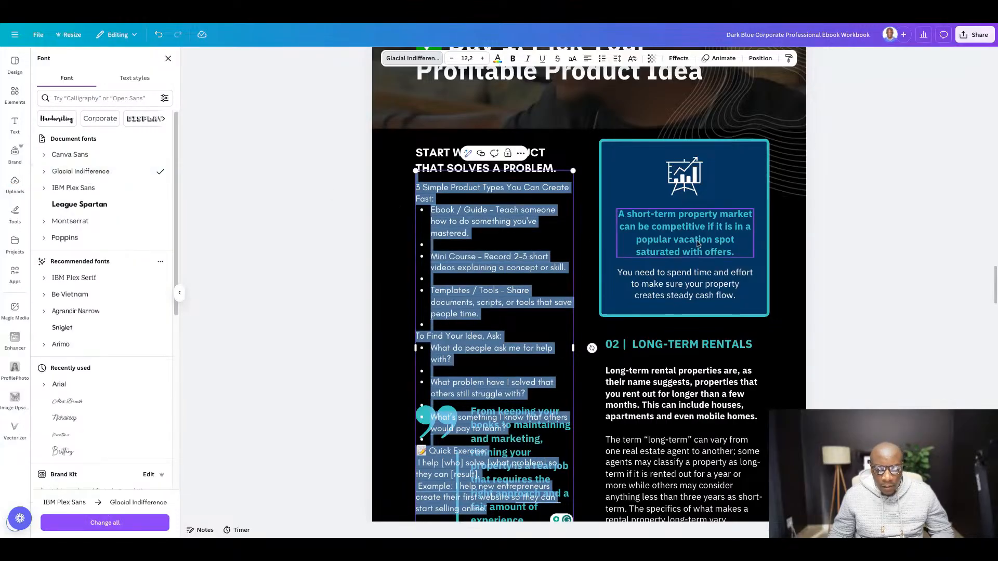
left_click(14, 183)
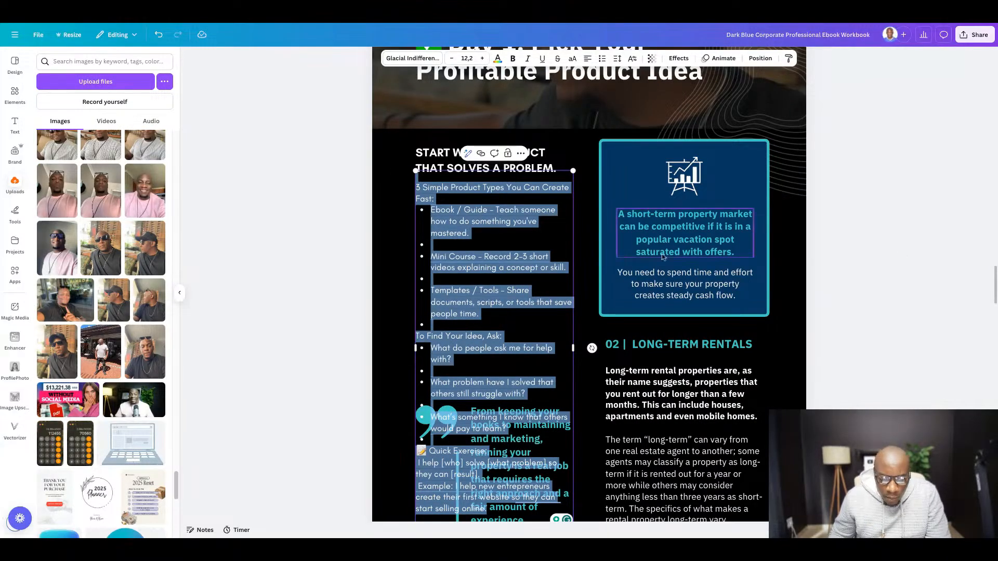
left_click(869, 289)
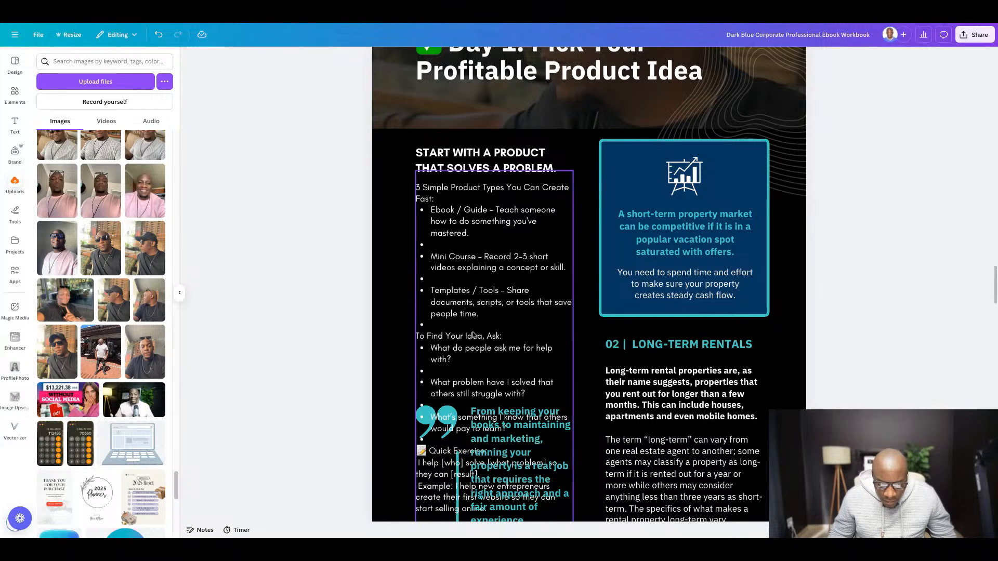
- Move the text from "To Find Your Idea, Ask:" through the Quick Exercise example into the body under "02 | LONG-TERM RENTALS", replacing its placeholder text
scroll(482, 324, "down", 2)
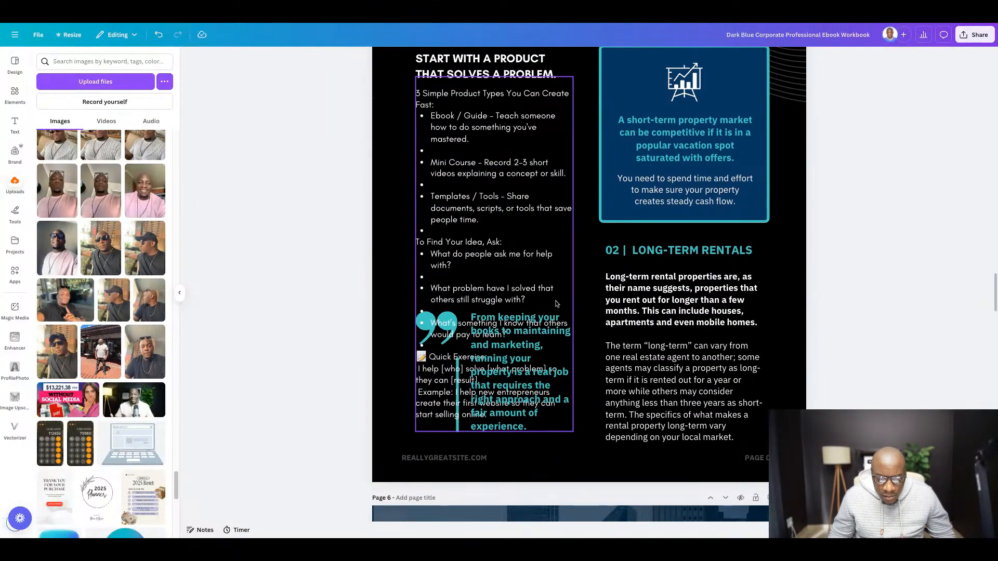
left_click(493, 293)
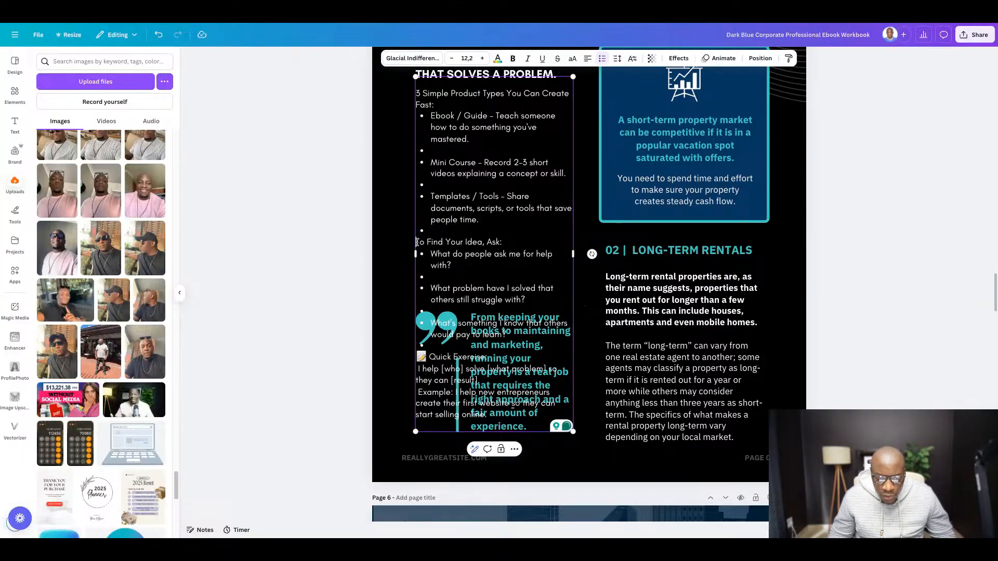
left_click_drag(417, 242, 486, 414)
key("ctrl+c")
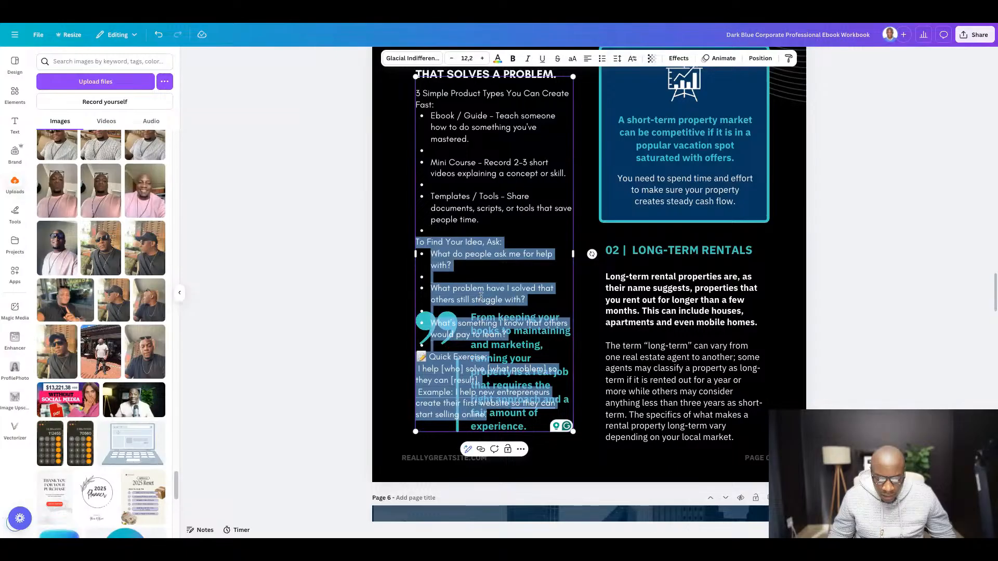
key("BackSpace")
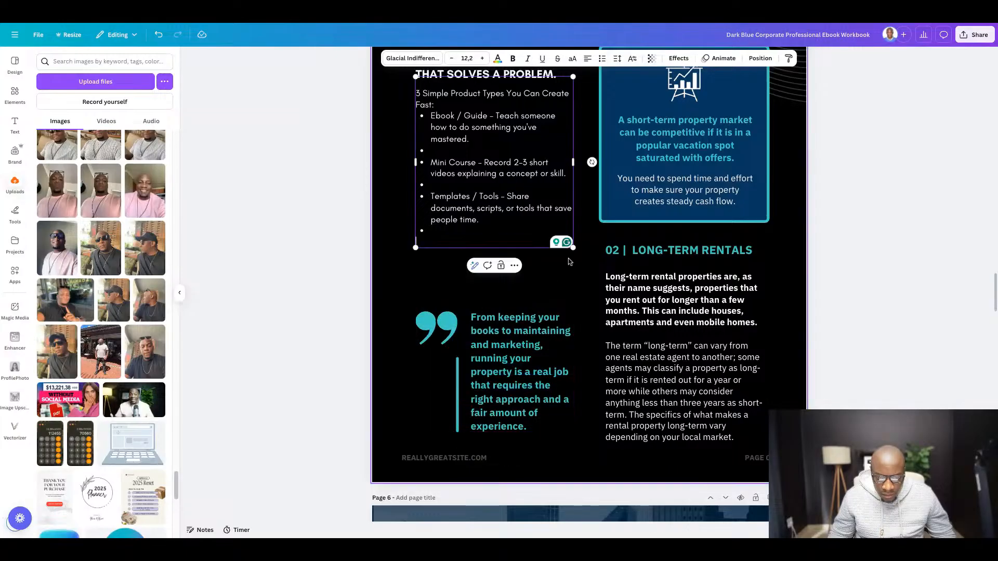
left_click(876, 311)
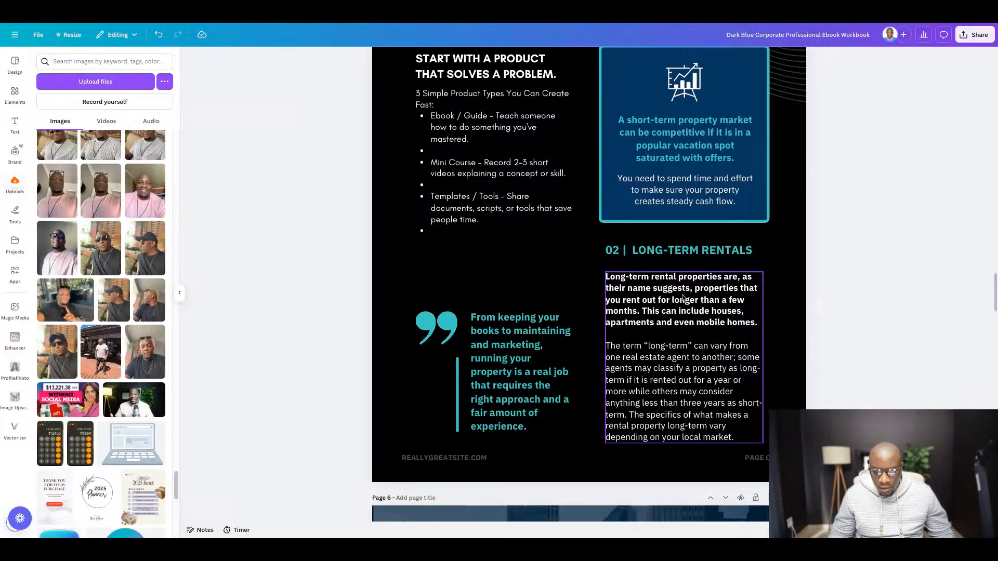
double_click(669, 287)
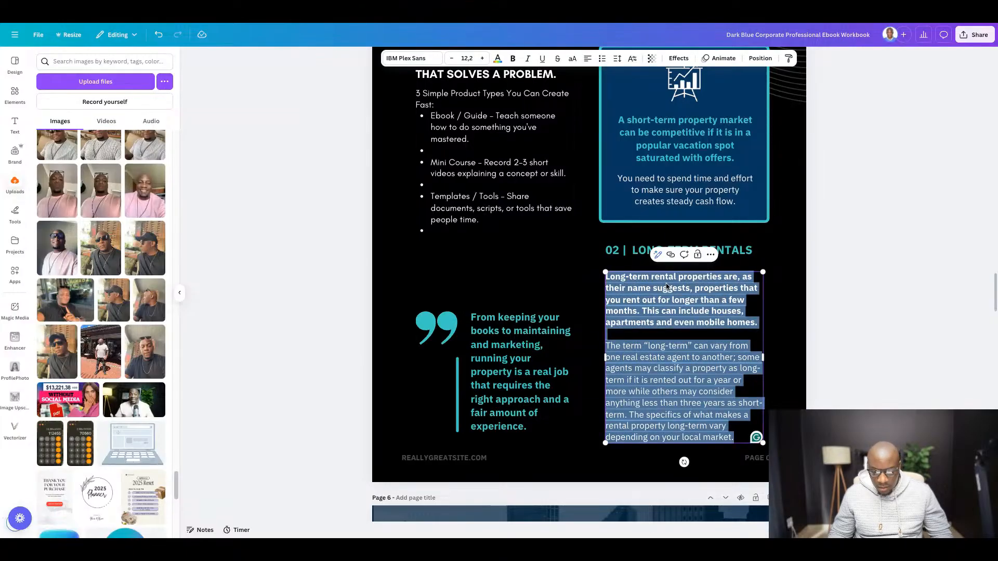
key("ctrl+v")
left_click(929, 289)
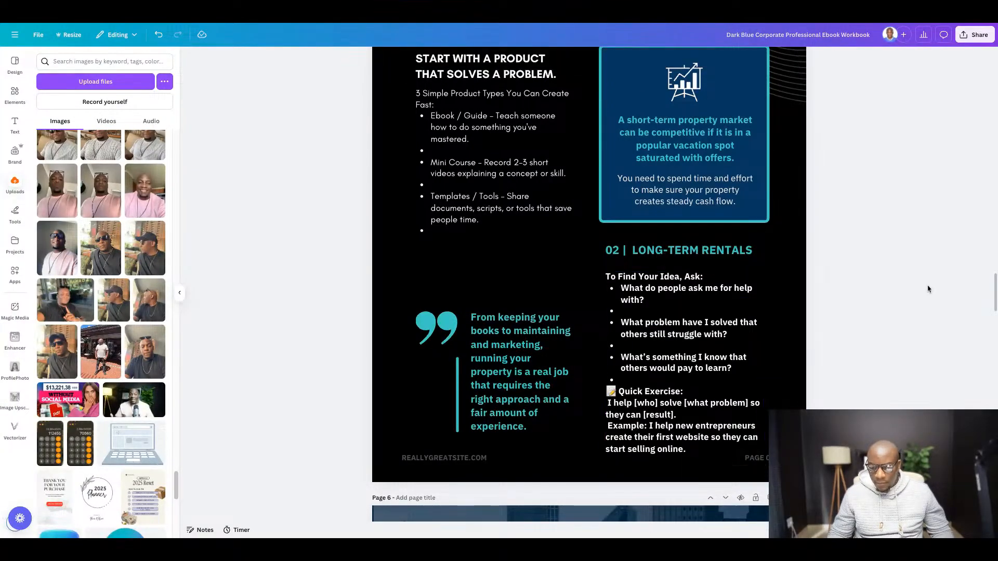
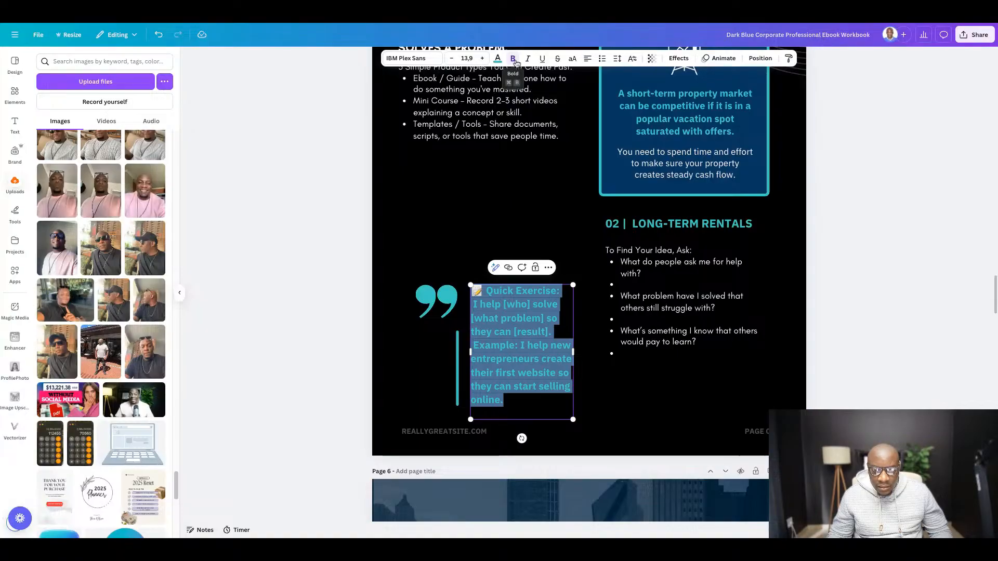
- Remove the bold from the Quick Exercise quote text and set its font to Glacial Indifference
left_click(513, 59)
left_click(409, 58)
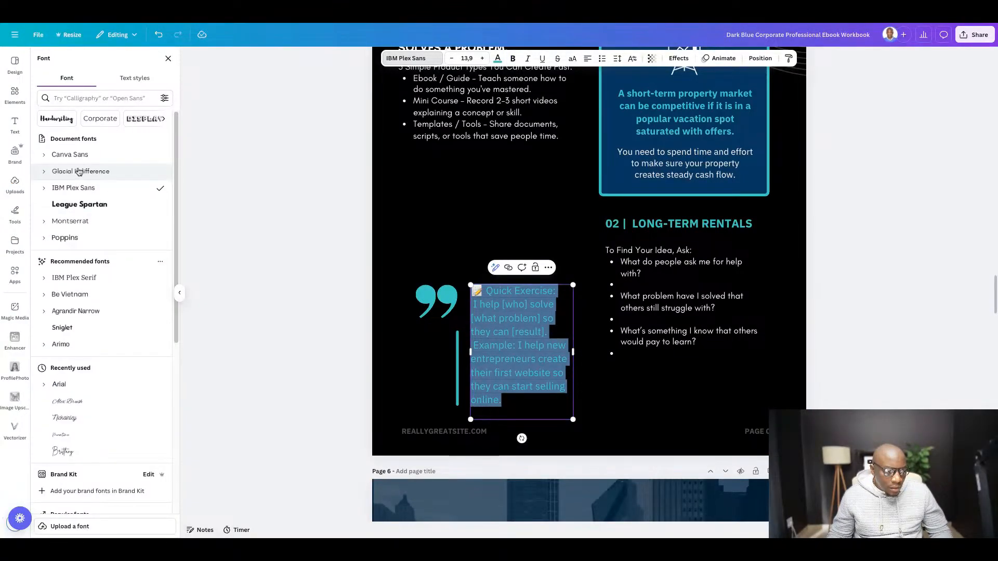
left_click(78, 172)
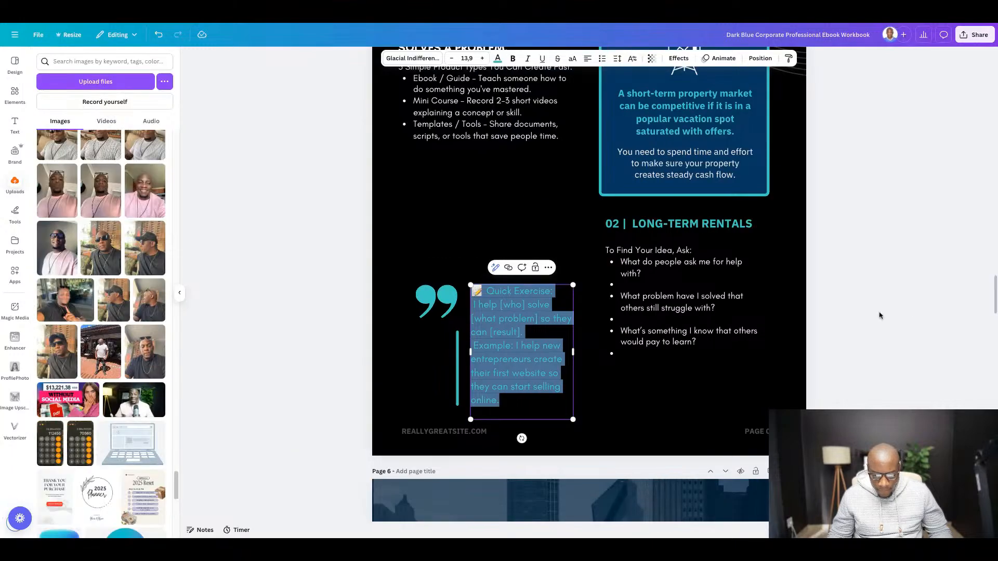
- Delete the REALLYGREATSITE.COM placeholder and the page number from page 5's footer
left_click(454, 435)
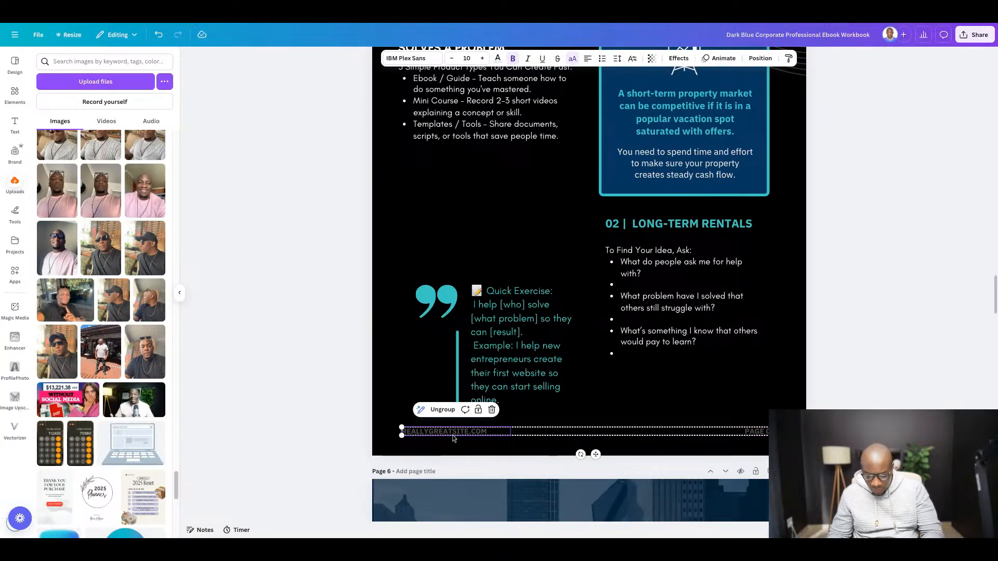
key("Delete")
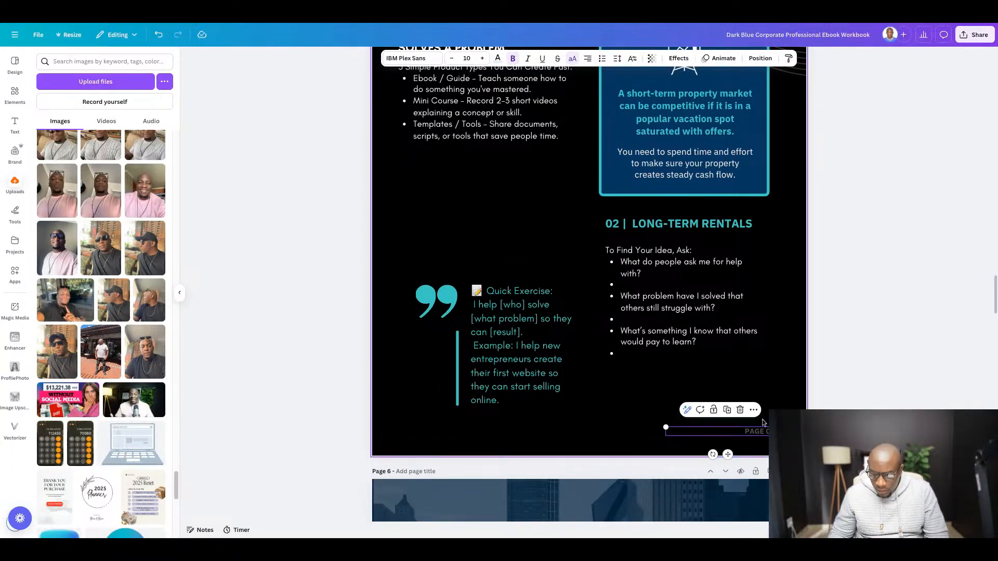
double_click(754, 435)
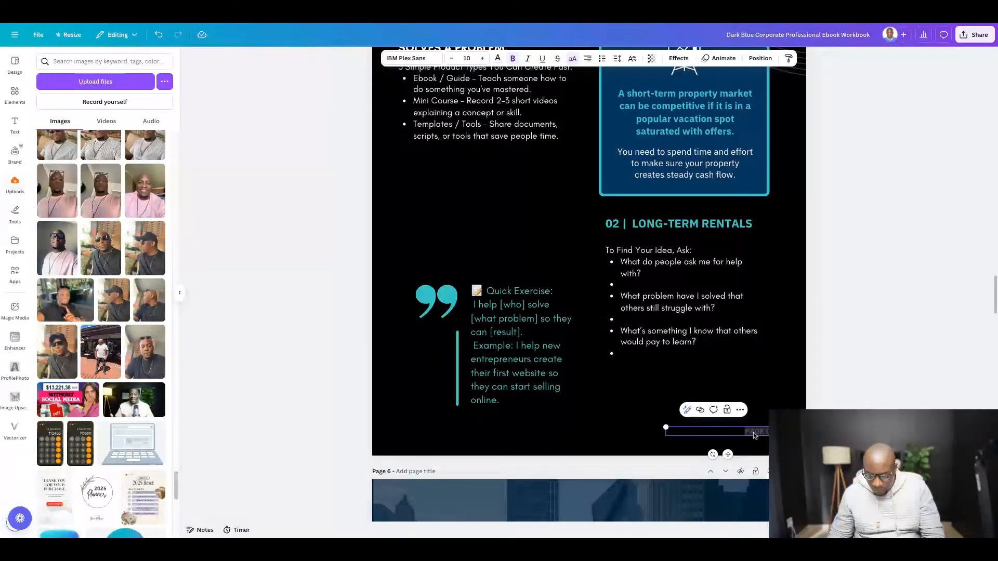
key("BackSpace")
left_click(887, 379)
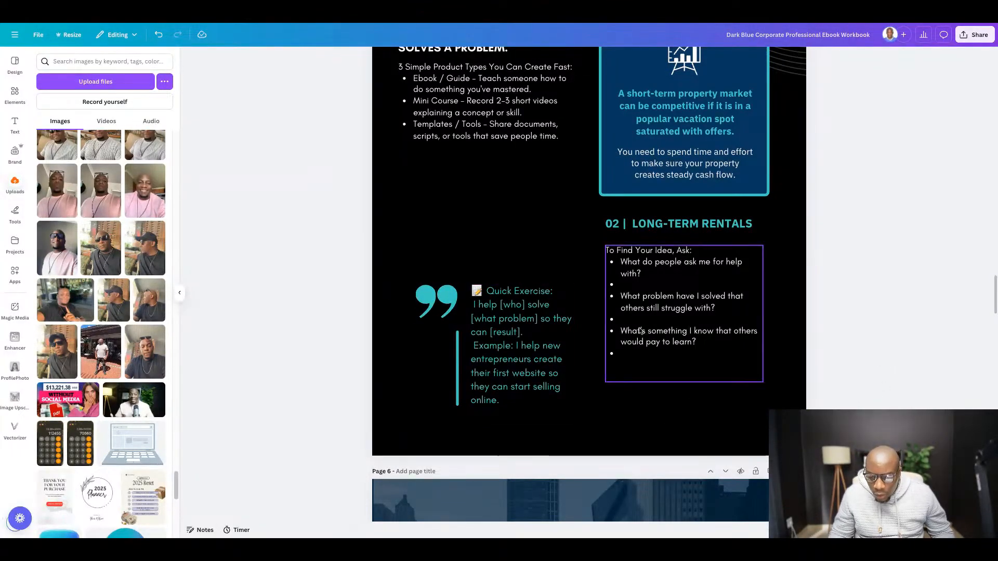
- Remove the empty bullets between and after the three questions under "02 | LONG-TERM RENTALS"
left_click(635, 286)
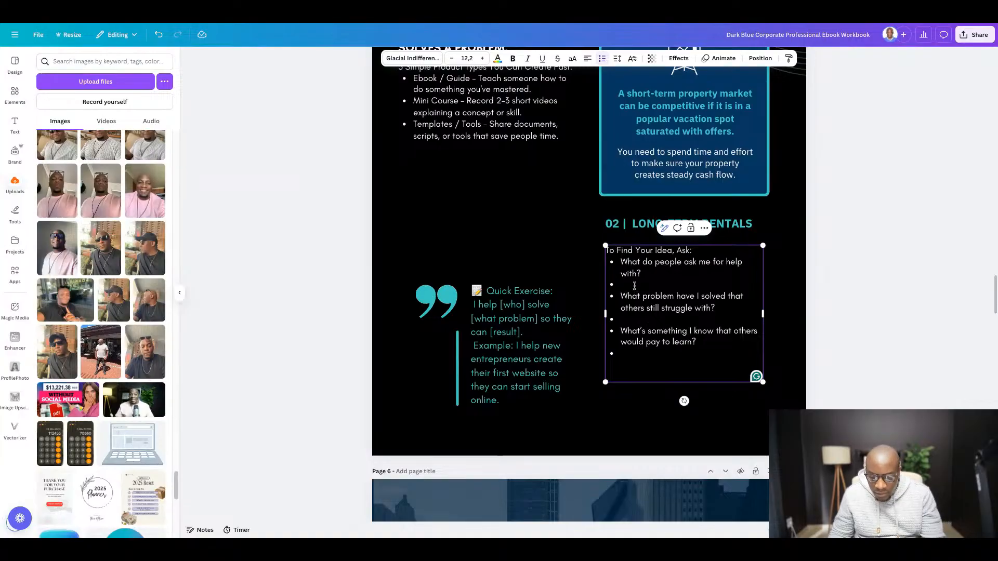
key("BackSpace")
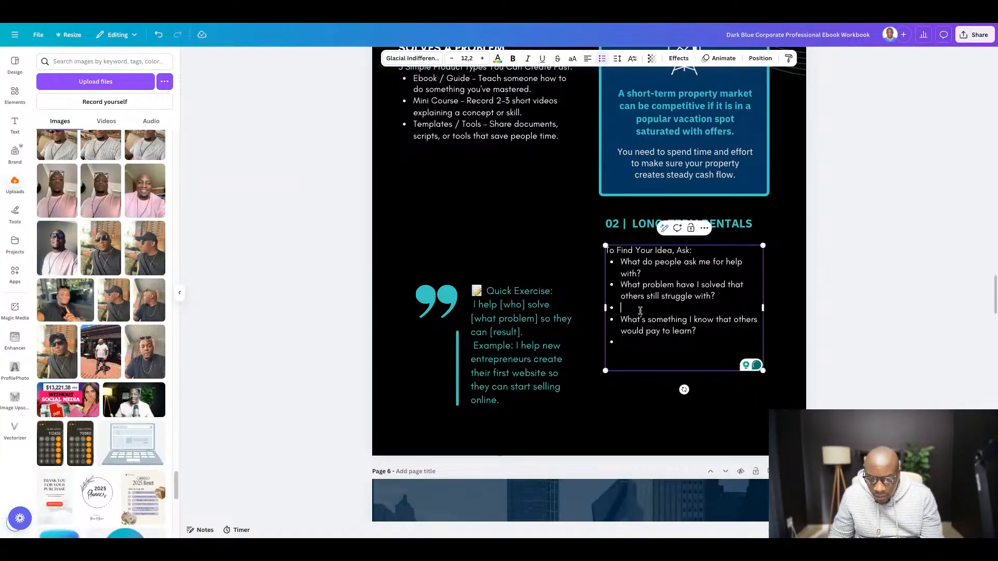
left_click(641, 311)
key("BackSpace")
key("BackSpace")
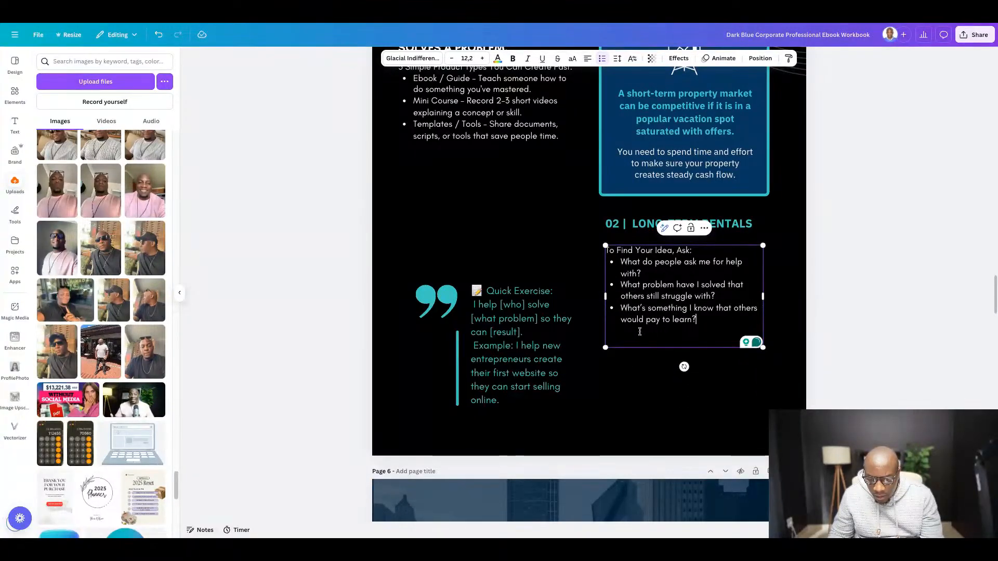
key("BackSpace")
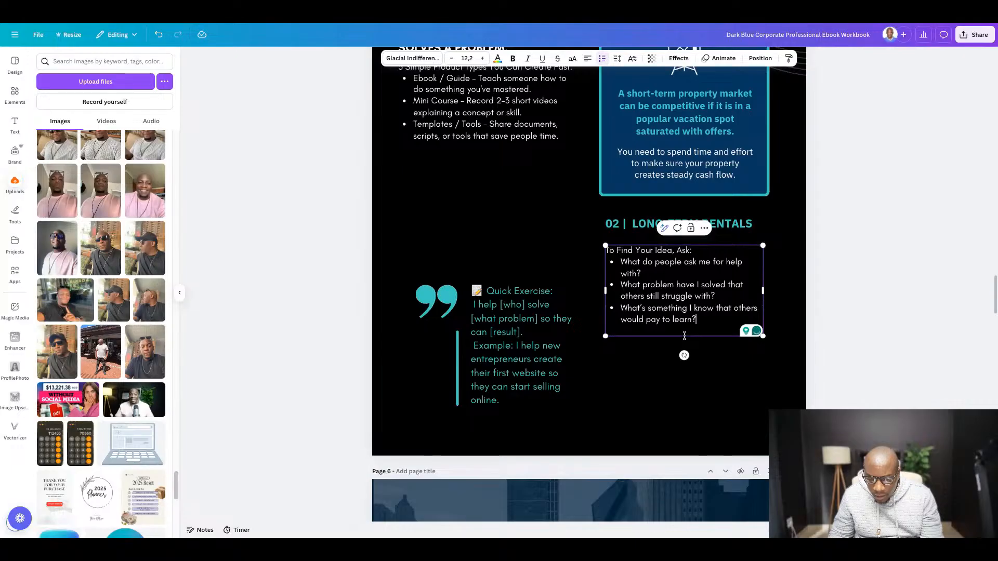
left_click(884, 271)
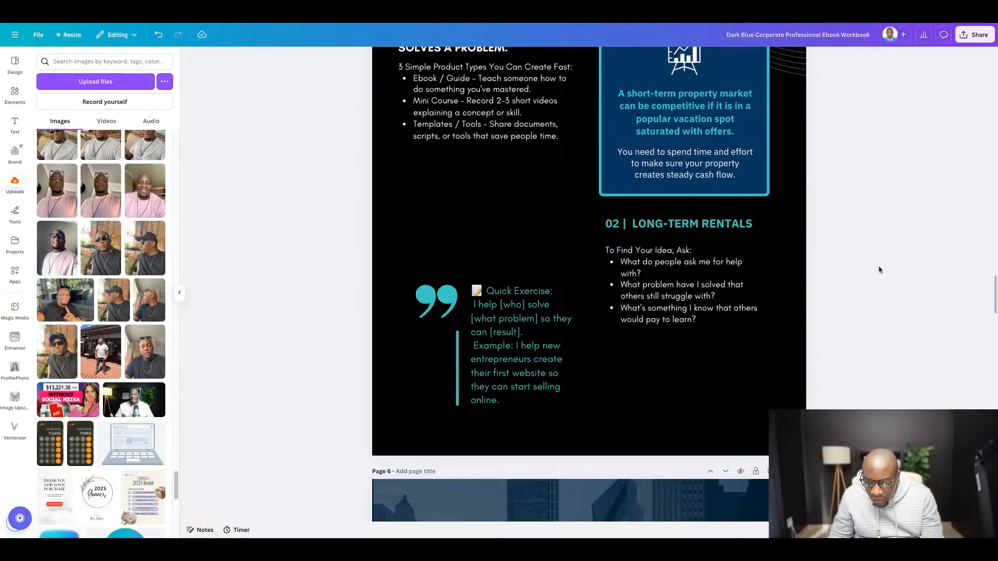
- Move the line "To Find Your Idea, Ask:" out of the question list to replace the "02 | LONG-TERM RENTALS" heading
left_click(700, 252)
key("shift+Left")
key("shift+Left")
key("shift+Left")
key("shift+Left")
key("shift+Left")
key("shift+Left")
key("shift+Left")
key("shift+Left")
key("shift+Left")
key("shift+Left")
key("shift+Left")
key("shift+Left")
key("shift+Left")
key("shift+Left")
key("shift+Left")
key("shift+Left")
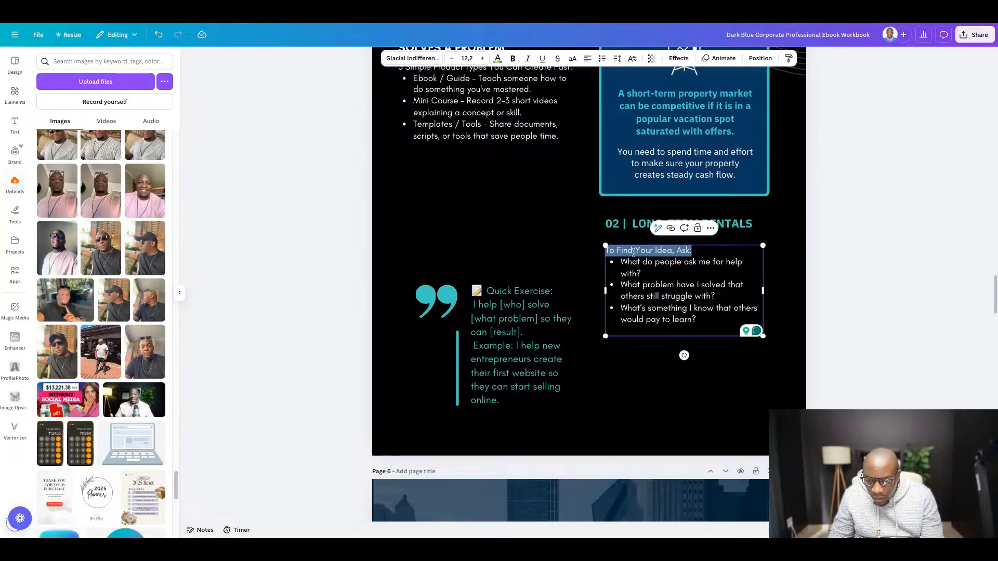
key("BackSpace")
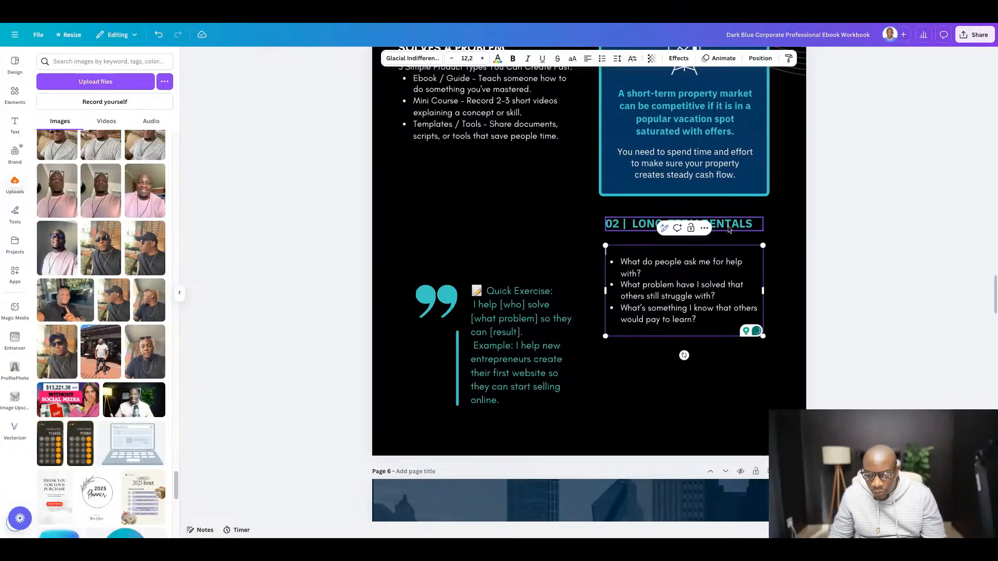
double_click(728, 225)
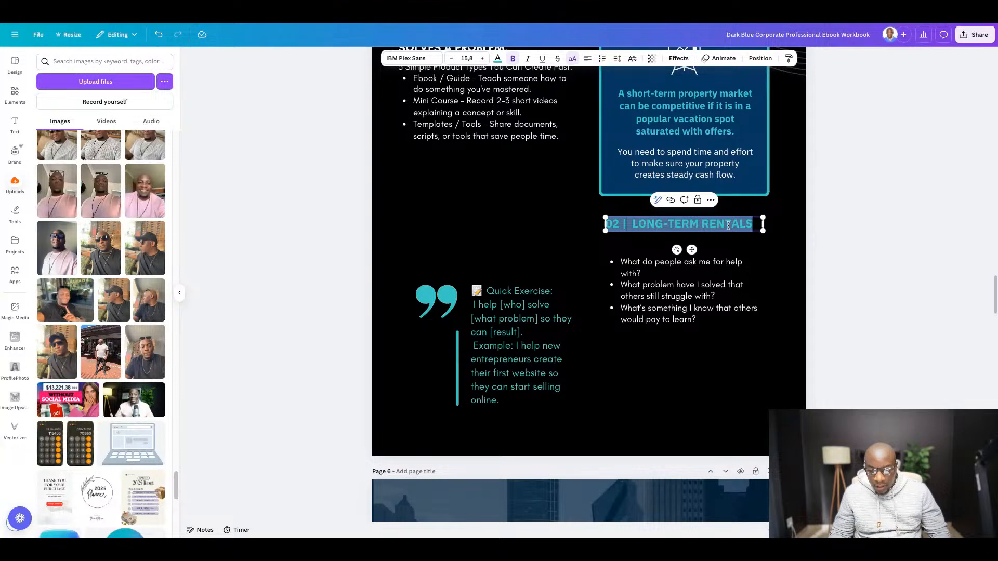
type("TO FIND YOUR IDEA, ASK:")
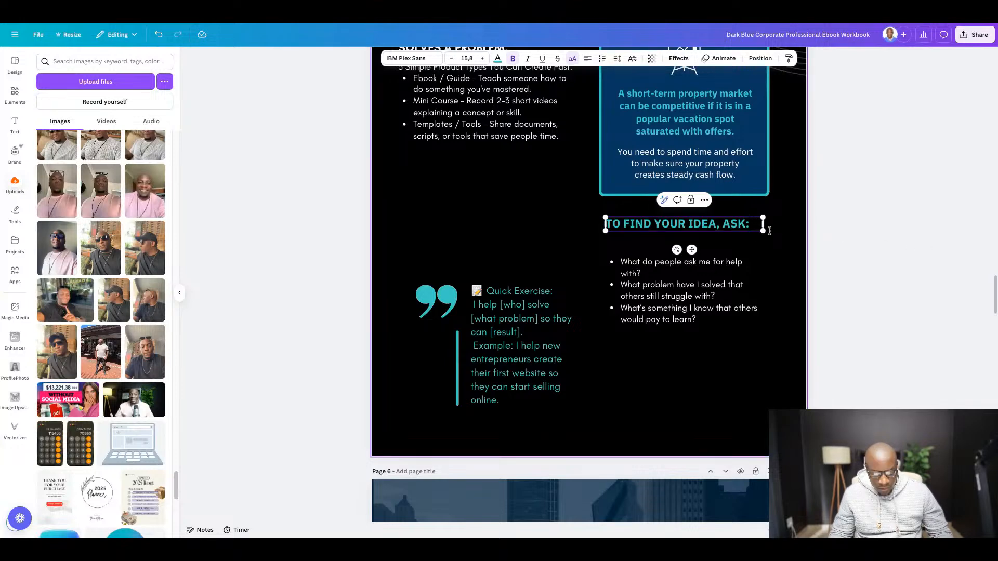
- Recolor the "TO FIND YOUR IDEA, ASK:" heading white
key("ctrl+a")
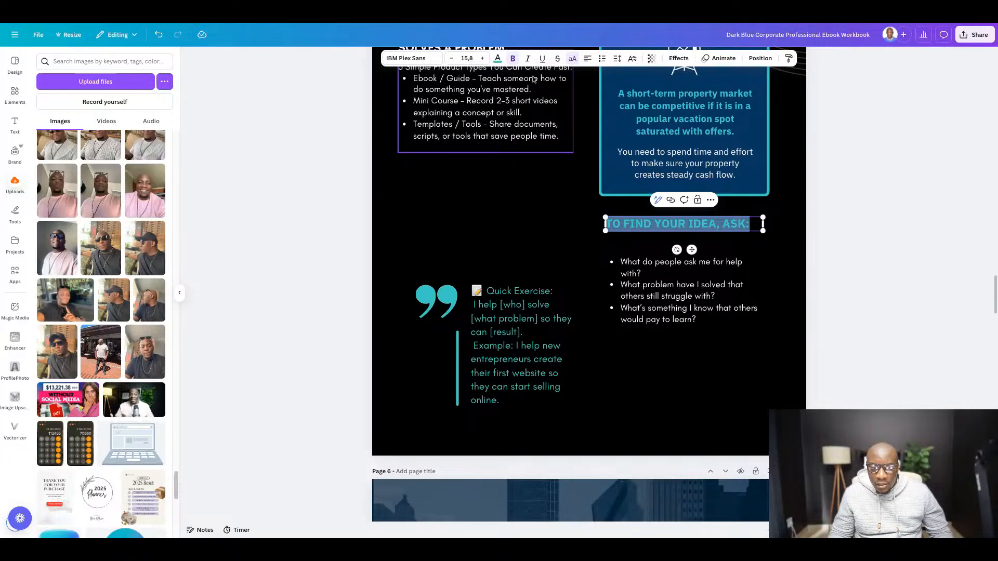
left_click(493, 61)
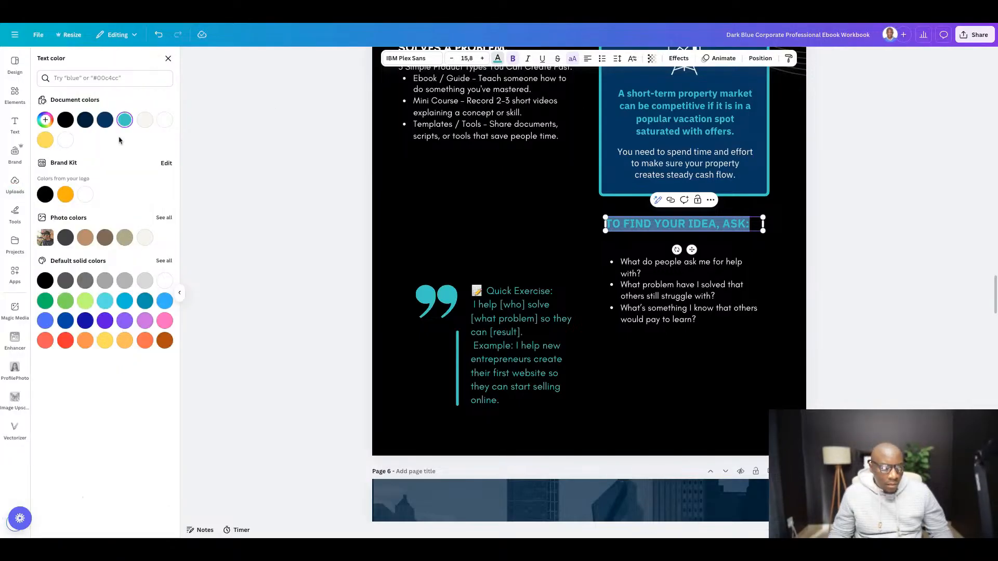
left_click(66, 140)
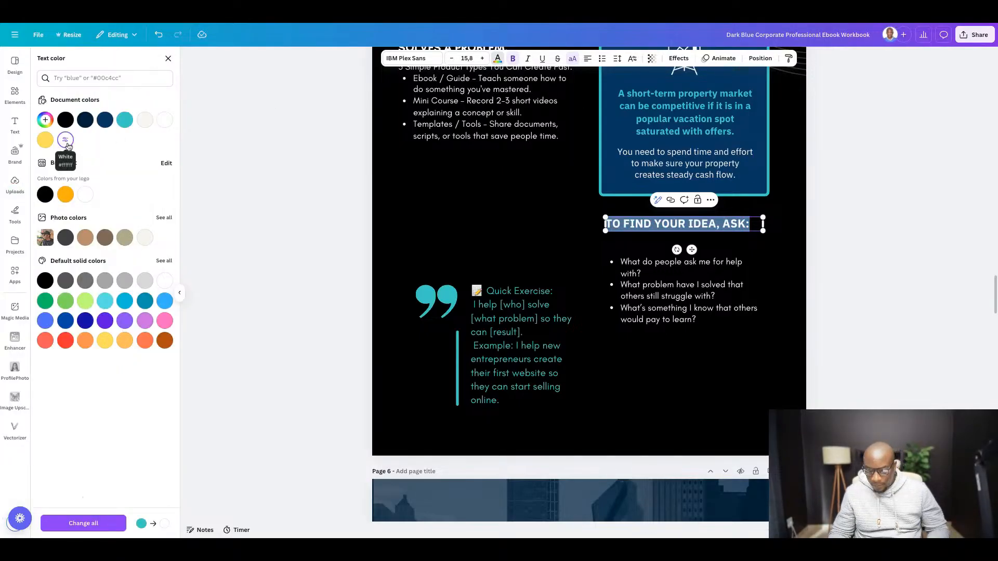
left_click(902, 244)
left_click(901, 243)
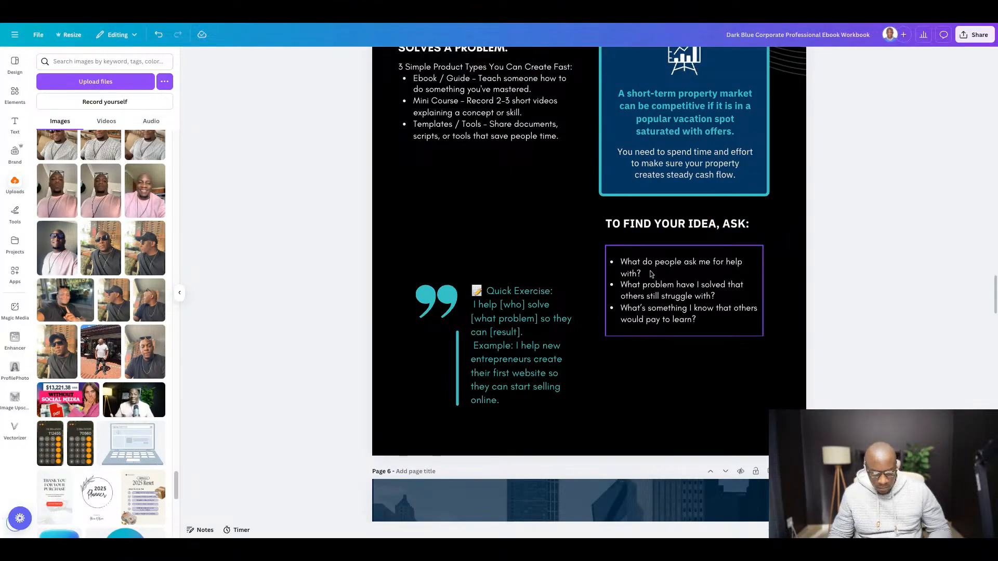
- Set the line spacing of the "3 Simple Product Types You Can Create Fast" body text to 1.87
key("ctrl+minus")
key("ctrl+minus")
key("ctrl+minus")
key("ctrl+minus")
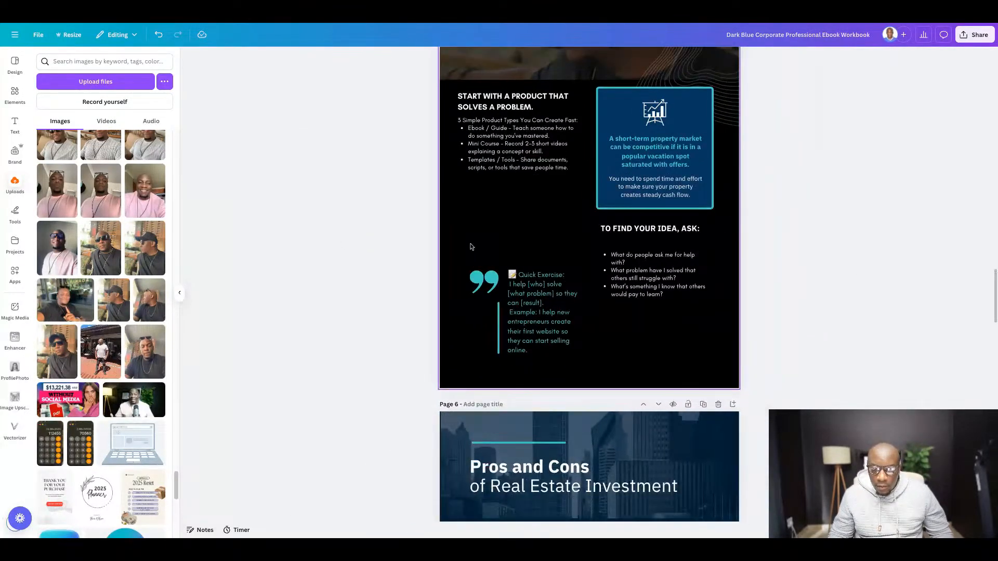
scroll(626, 245, "up", 4)
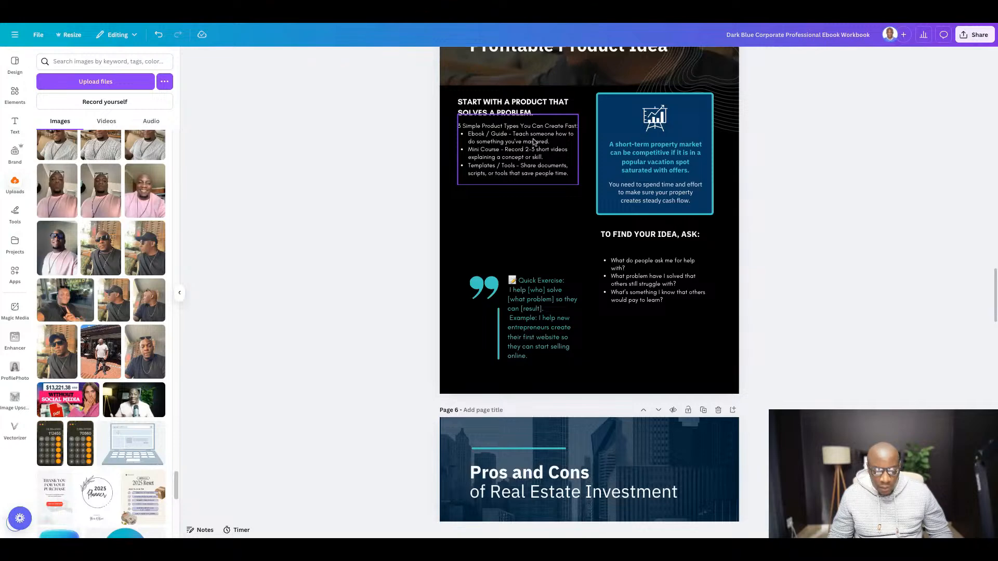
scroll(534, 142, "up", 3)
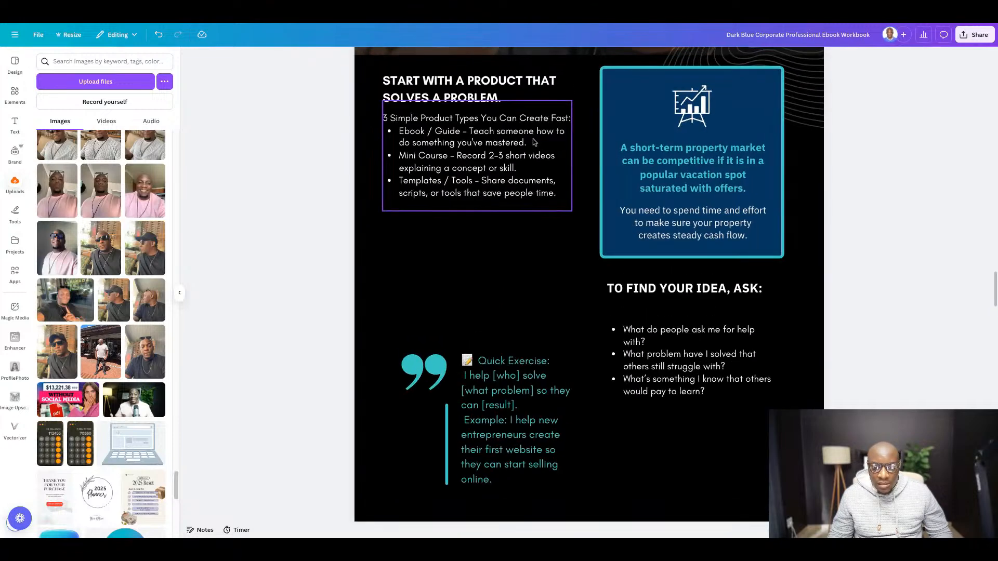
left_click(443, 145)
key("Return")
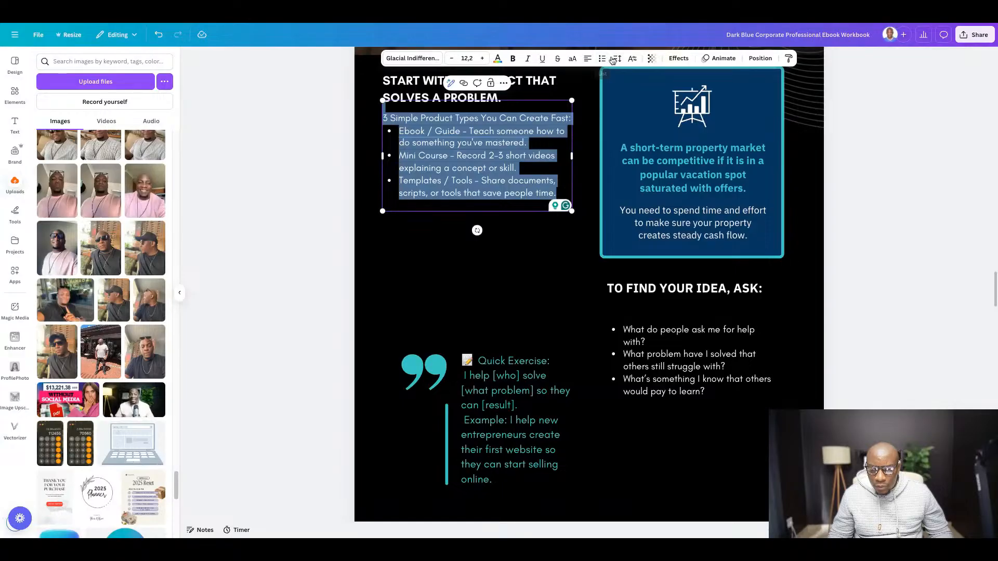
left_click(618, 61)
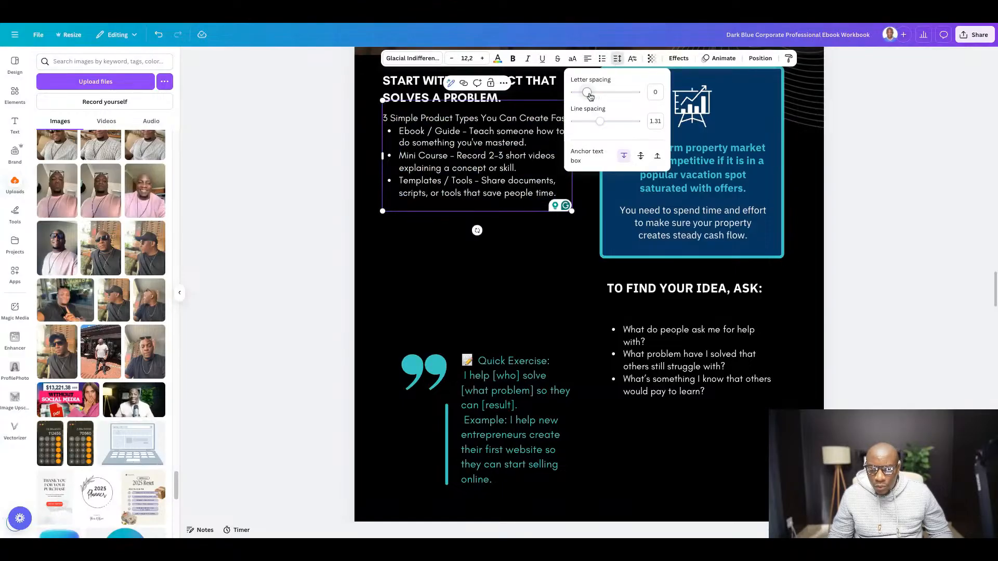
left_click_drag(600, 122, 617, 121)
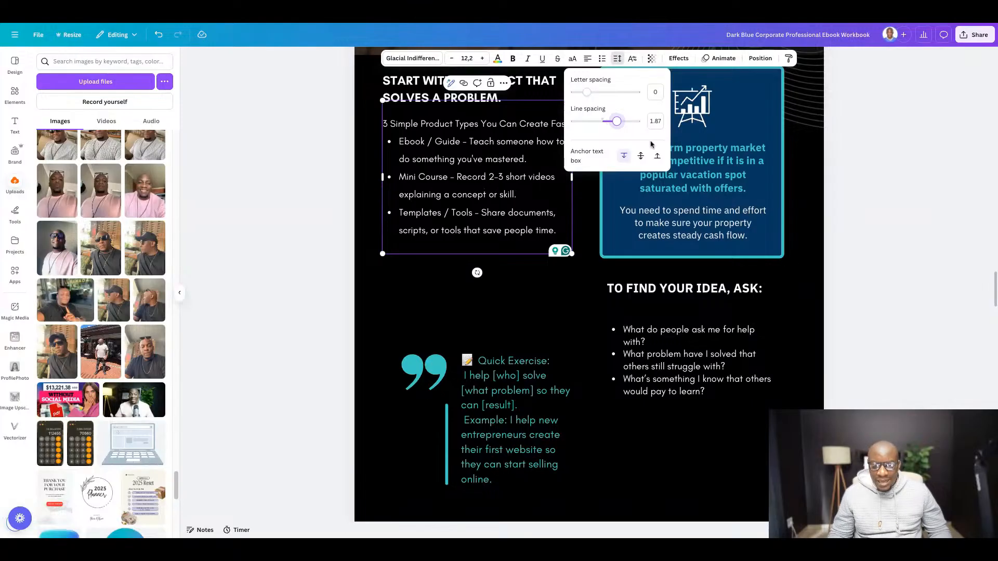
left_click(922, 295)
- Set the line spacing of the bulleted questions under "TO FIND YOUR IDEA, ASK:" to 1.87
scroll(885, 295, "down", 3)
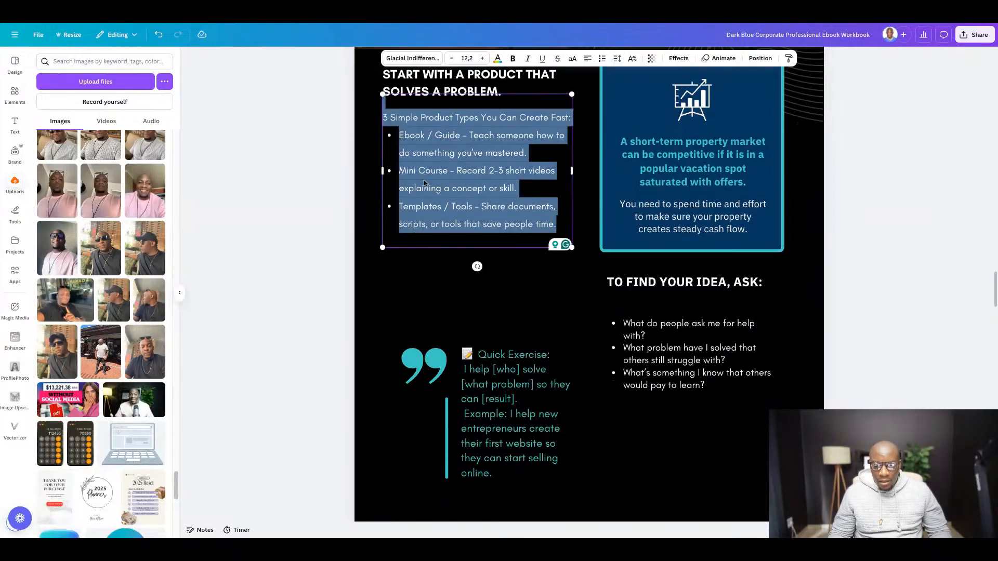
left_click(705, 281)
left_click(705, 280)
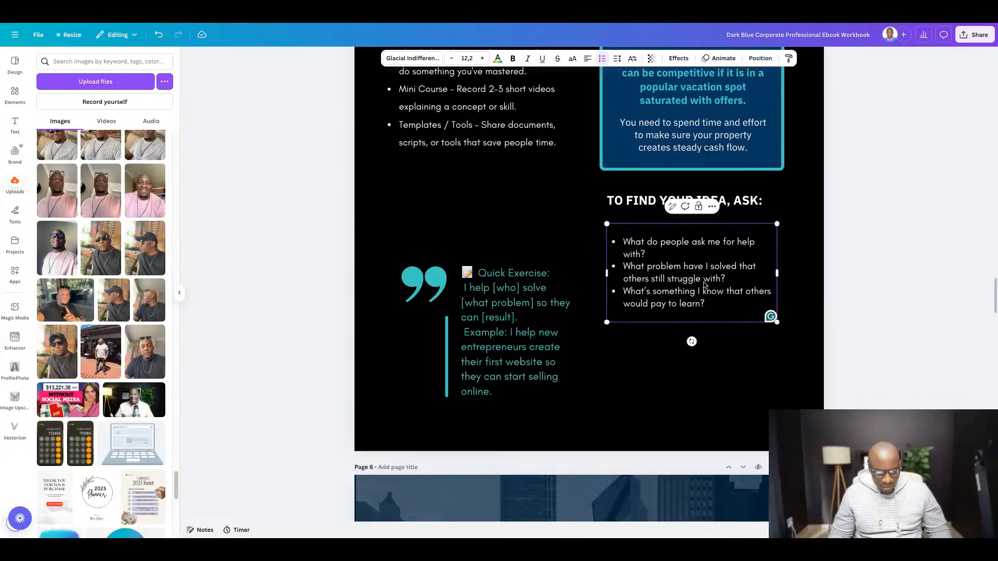
key("ctrl+a")
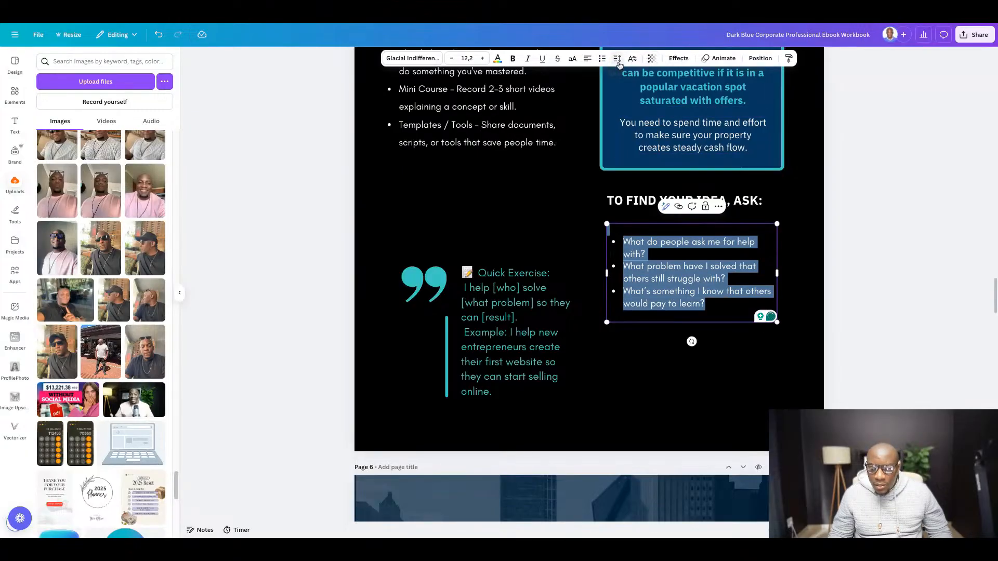
left_click(618, 61)
left_click_drag(602, 123, 617, 121)
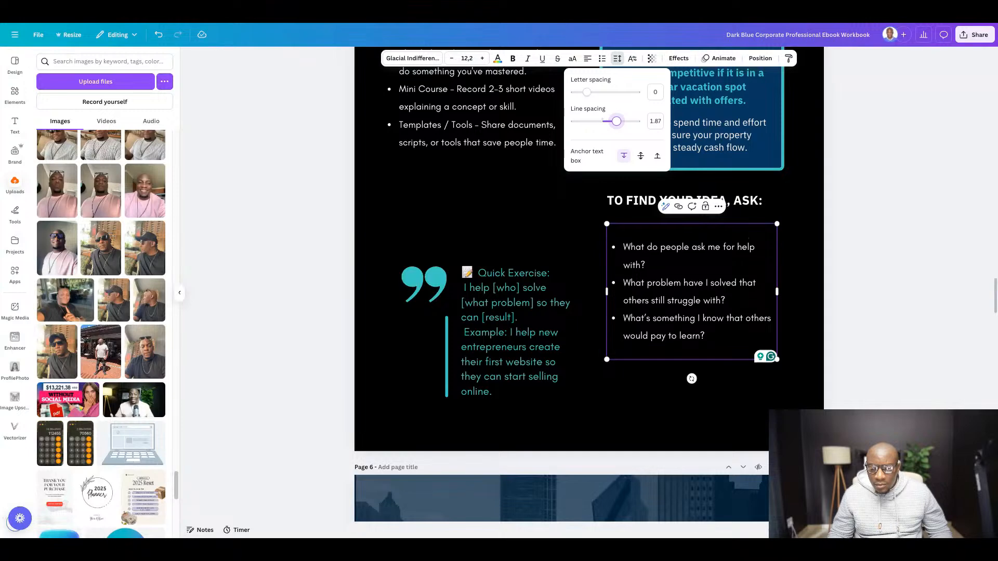
left_click(909, 256)
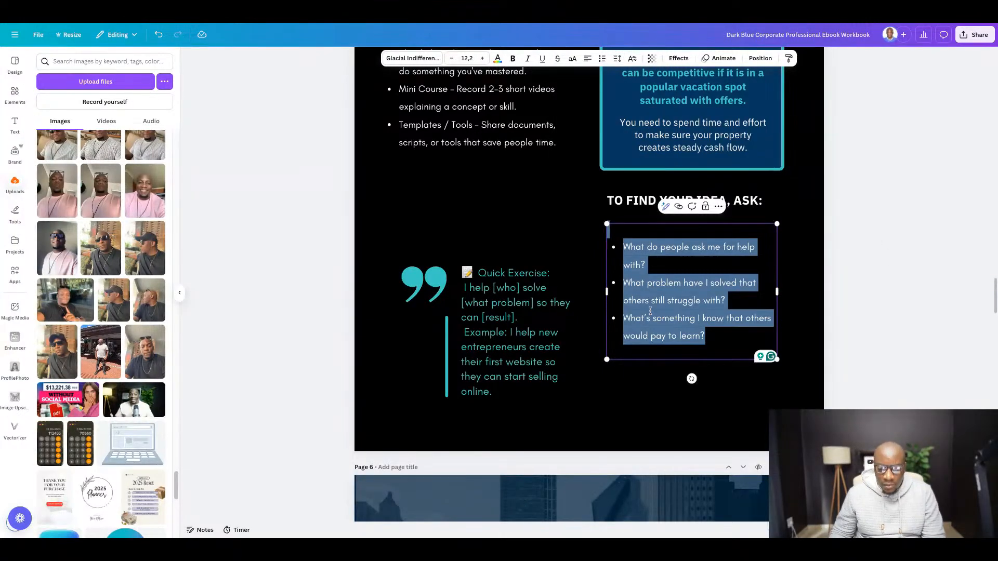
- Recolor the Quick Exercise text and the quotation mark graphic beside it white
key("ctrl+minus")
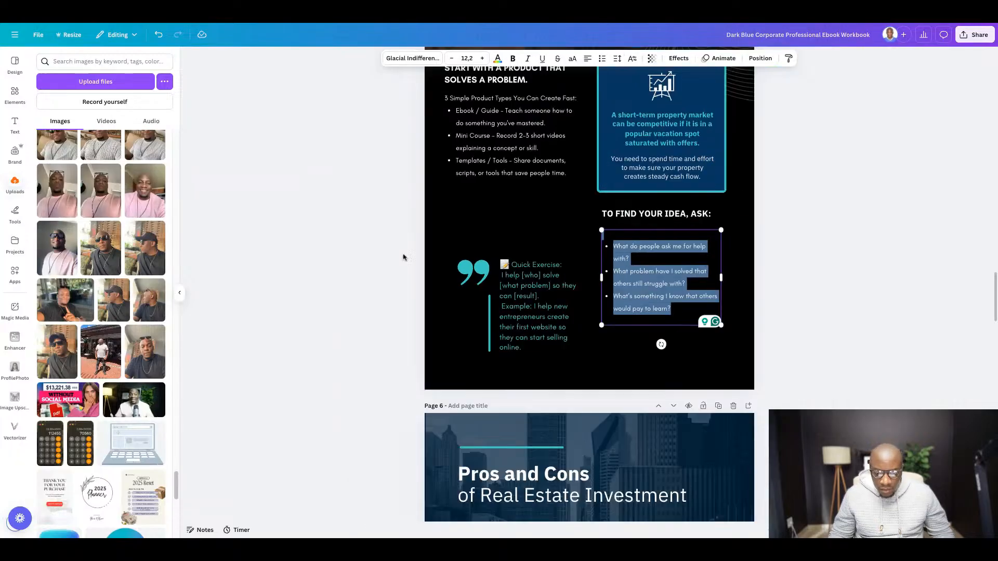
left_click(535, 319)
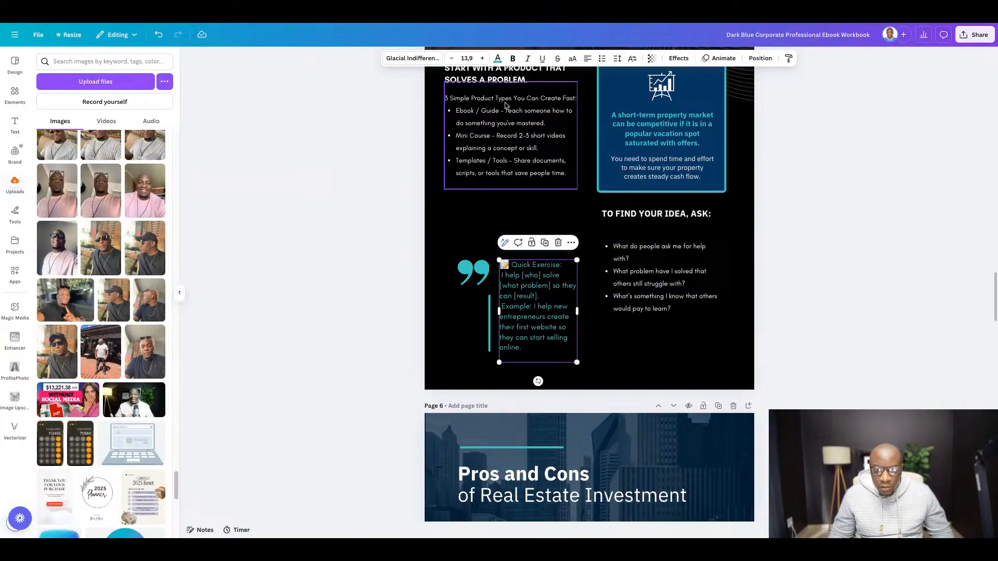
left_click(498, 58)
left_click(160, 121)
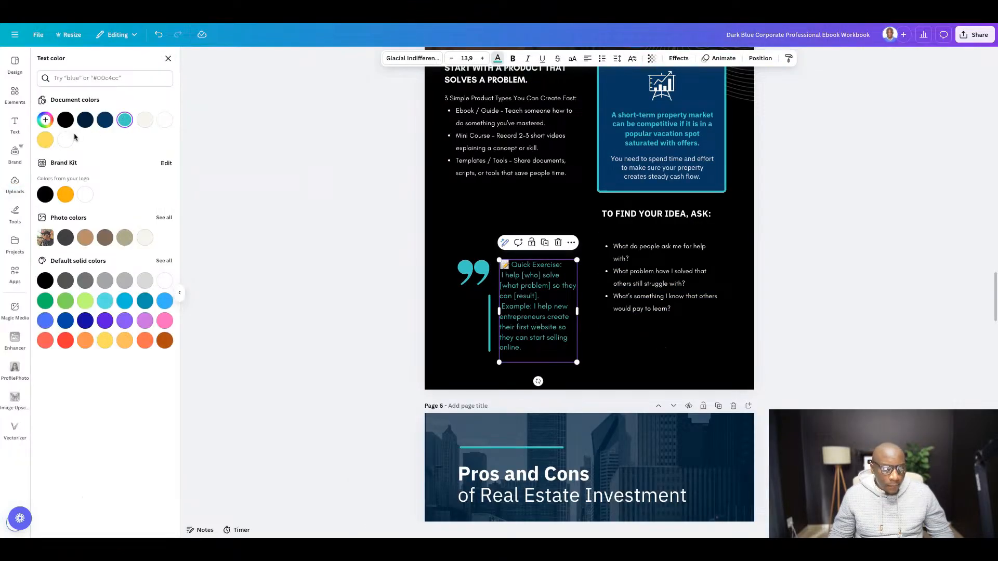
left_click(473, 273)
left_click(547, 59)
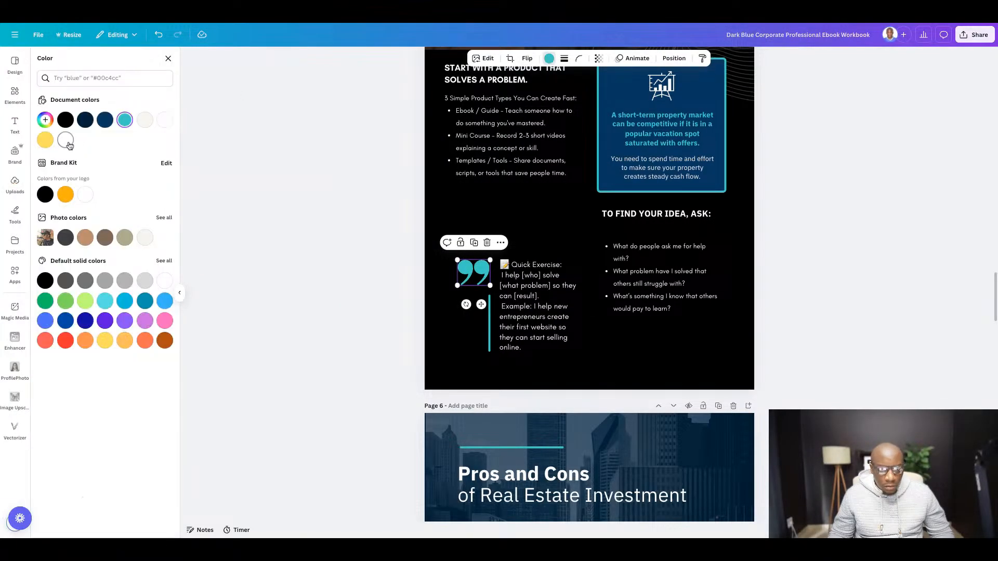
left_click(66, 140)
scroll(931, 264, "up", 1)
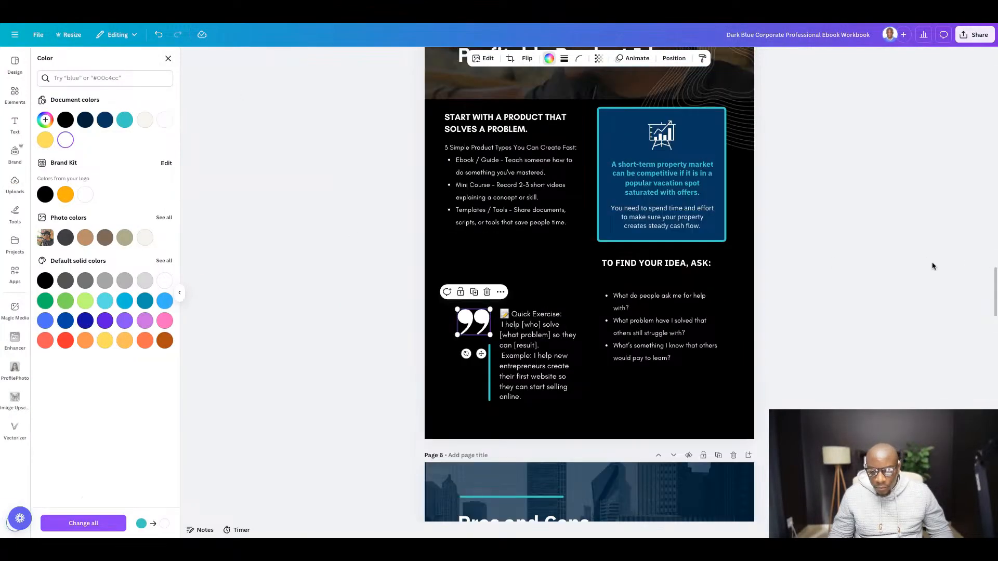
- Move the "TO FIND YOUR IDEA, ASK:" heading and its bulleted questions into the column below the product types list
left_click(648, 267)
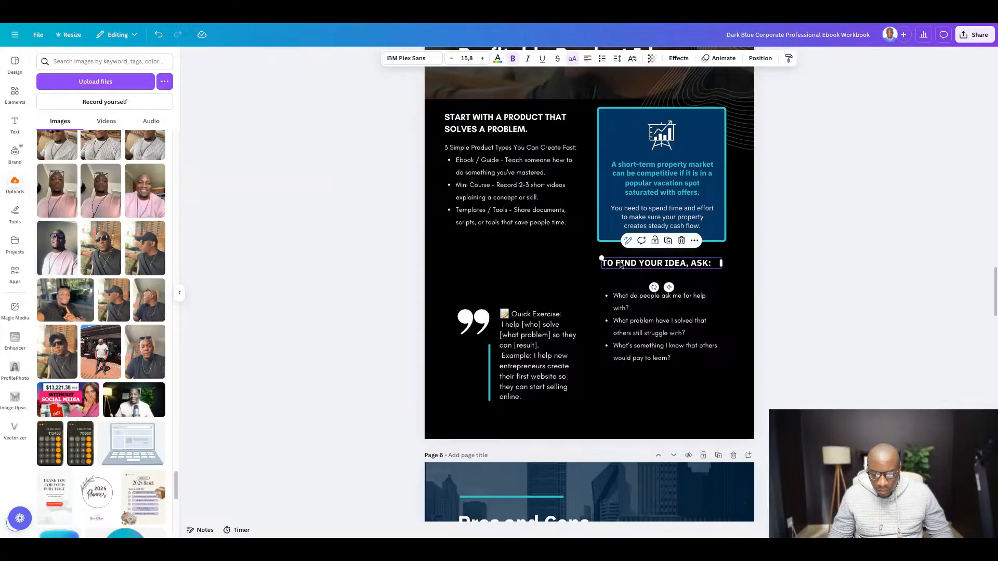
left_click_drag(620, 262, 463, 247)
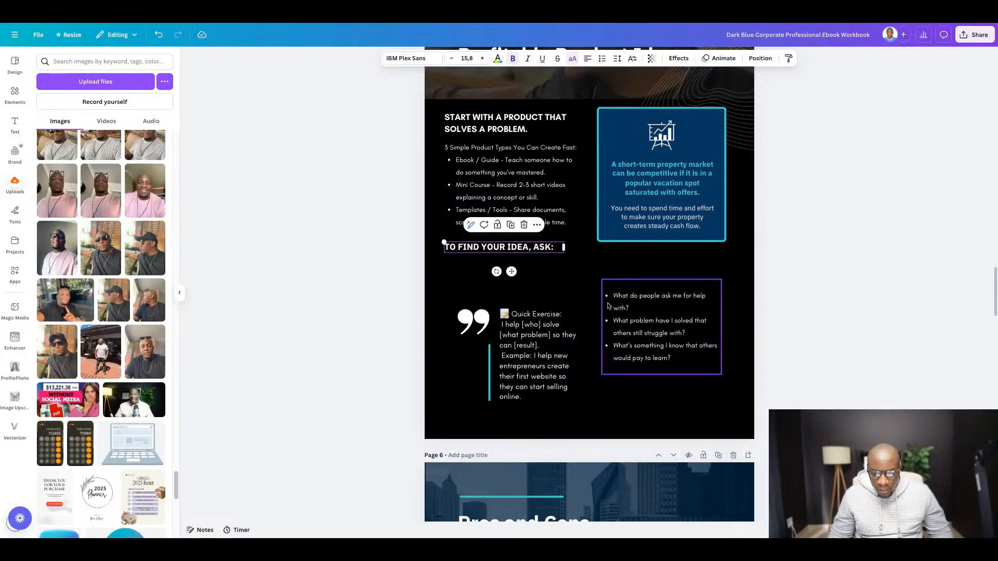
left_click(623, 312)
left_click_drag(624, 312, 463, 282)
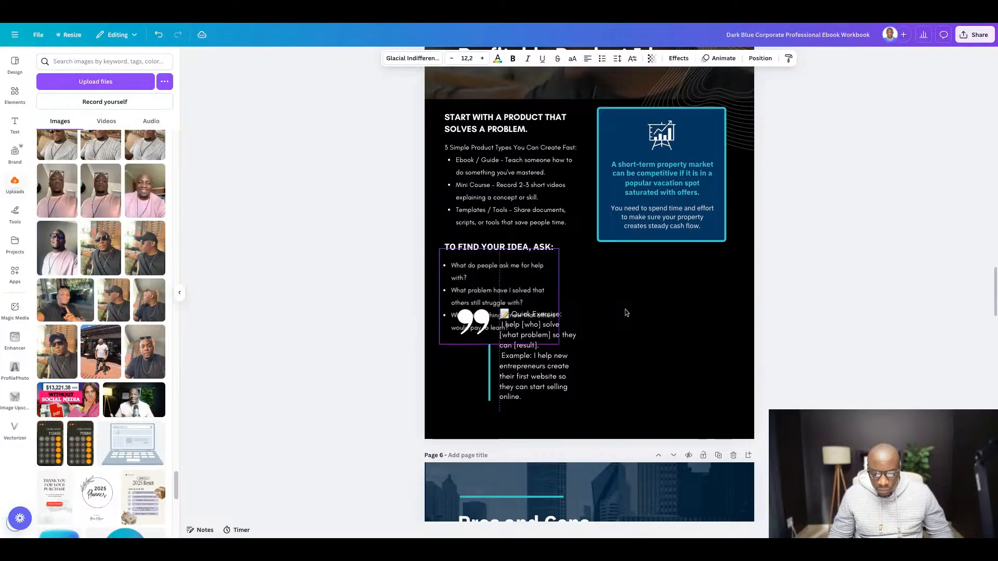
- Clear the Quick Exercise text, quotation mark and vertical line out of the way and align the questions directly under their heading
left_click_drag(533, 379, 696, 398)
left_click_drag(473, 292, 550, 281)
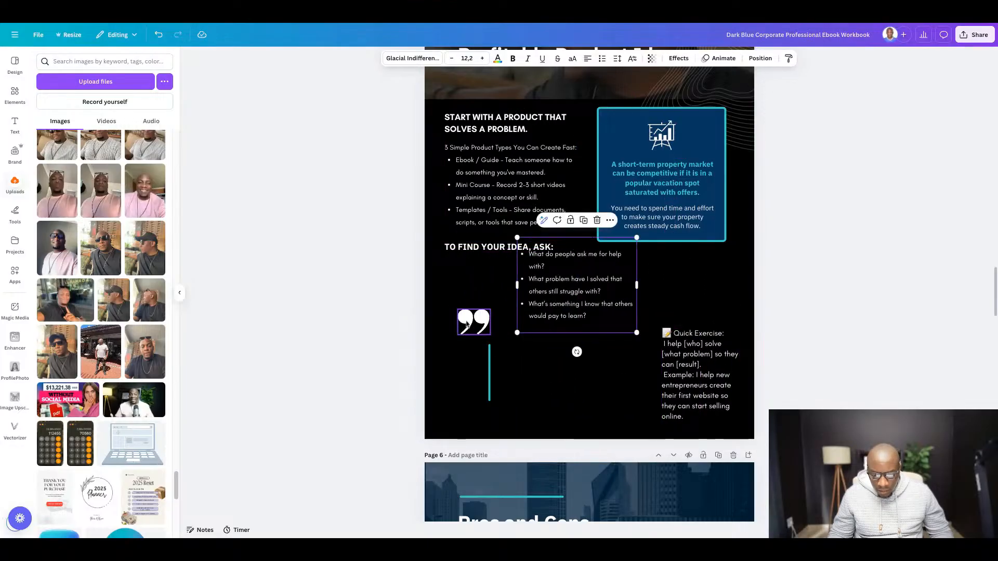
left_click_drag(473, 323, 563, 406)
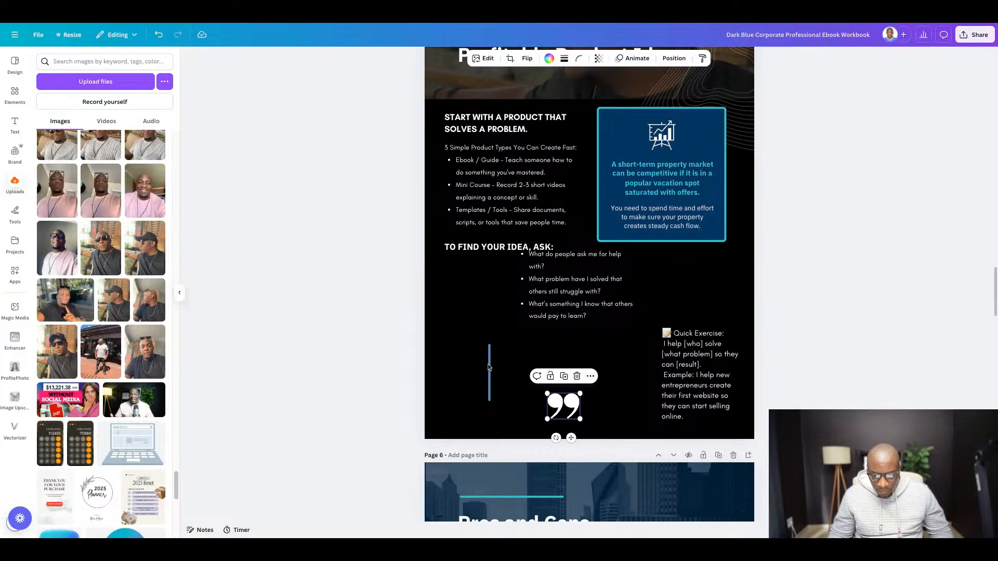
left_click_drag(491, 367, 497, 414)
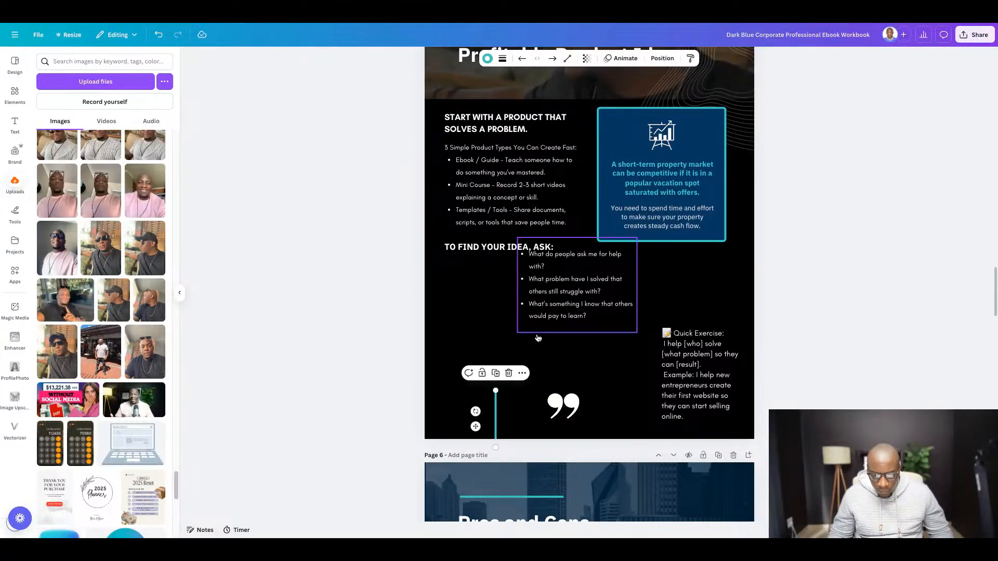
mouse_move(563, 307)
left_mouse_down()
mouse_move(490, 322)
mouse_move(564, 306)
left_mouse_up()
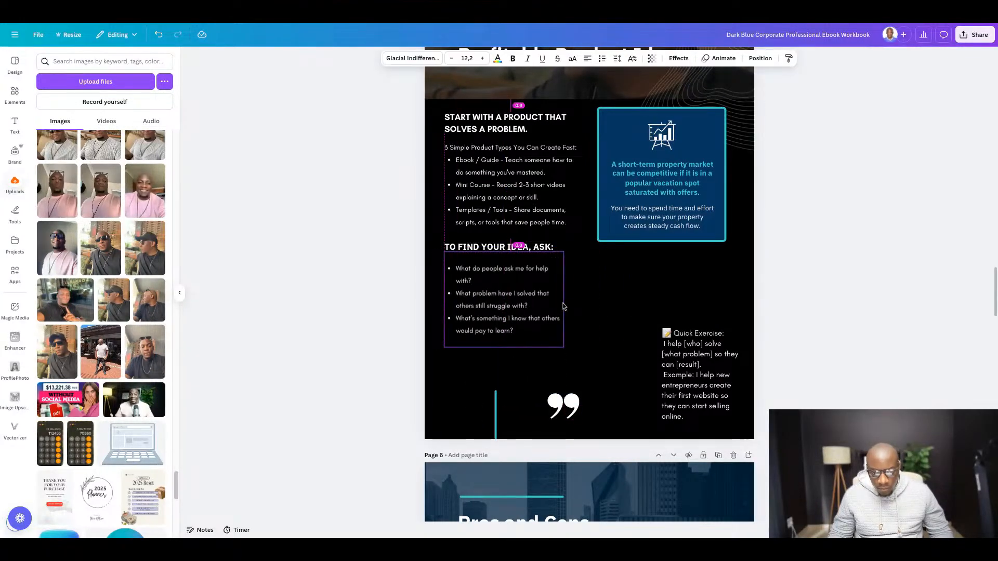
left_click_drag(564, 307, 563, 306)
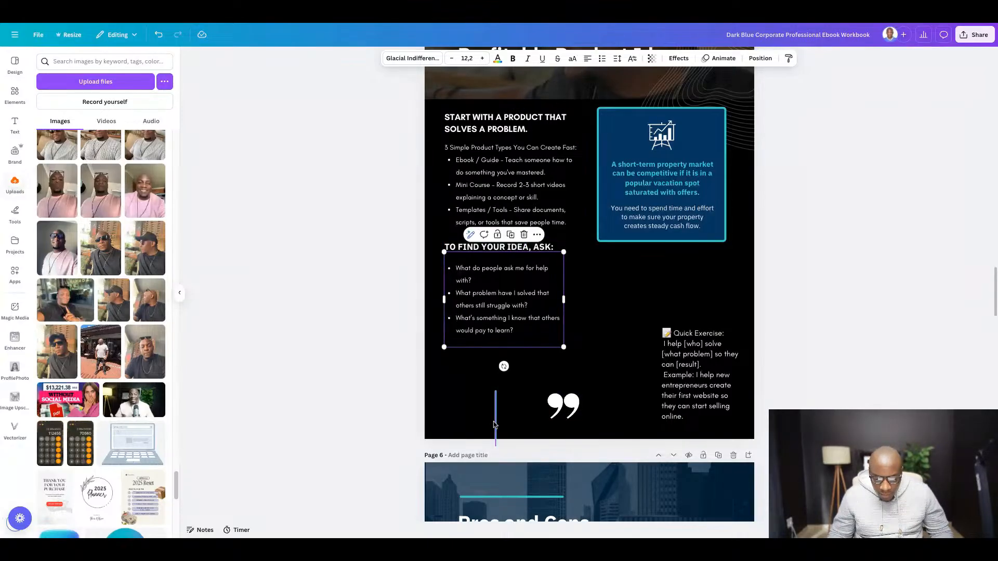
- Arrange the quotation mark, vertical line and widened Quick Exercise text side by side below the bulleted questions
left_click_drag(521, 422, 494, 426)
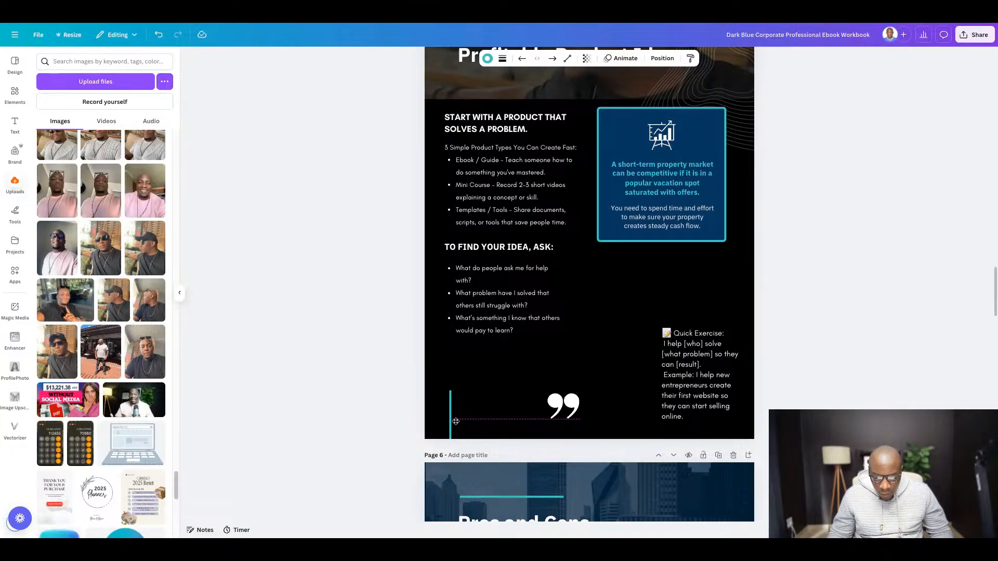
left_click_drag(563, 407, 473, 368)
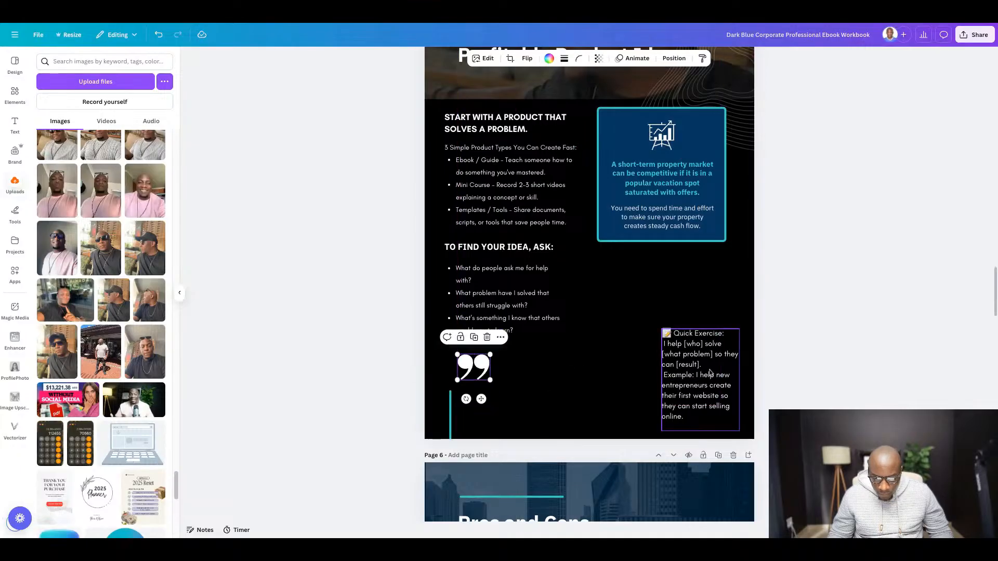
left_click_drag(710, 372, 743, 398)
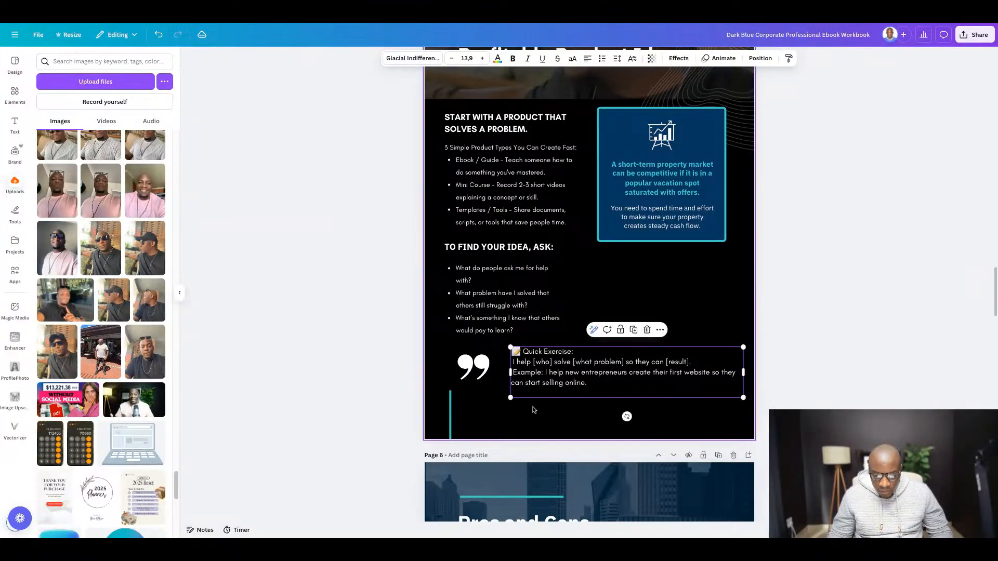
left_click_drag(452, 412, 505, 362)
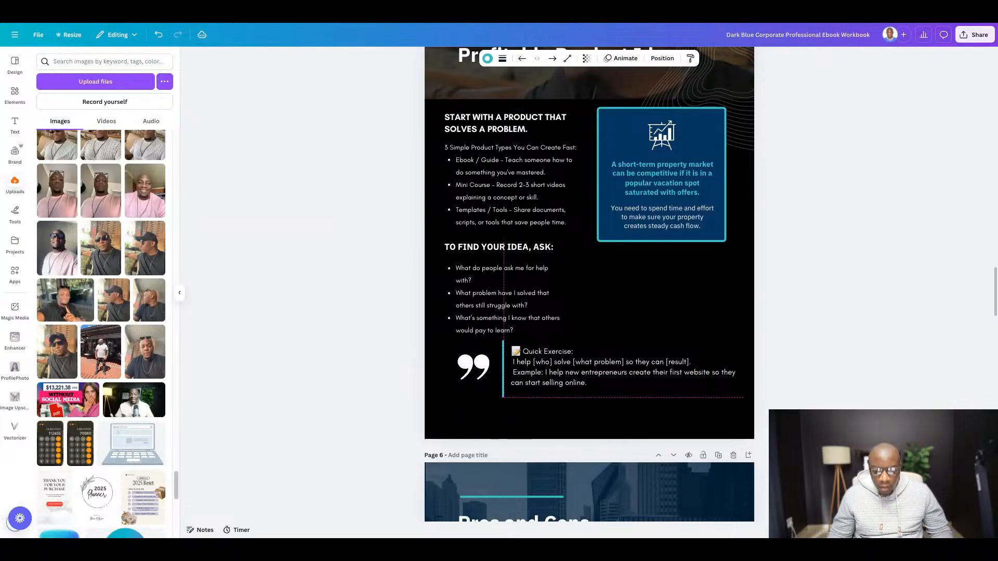
- Recolor the vertical line beside the Quick Exercise text white
left_click(486, 58)
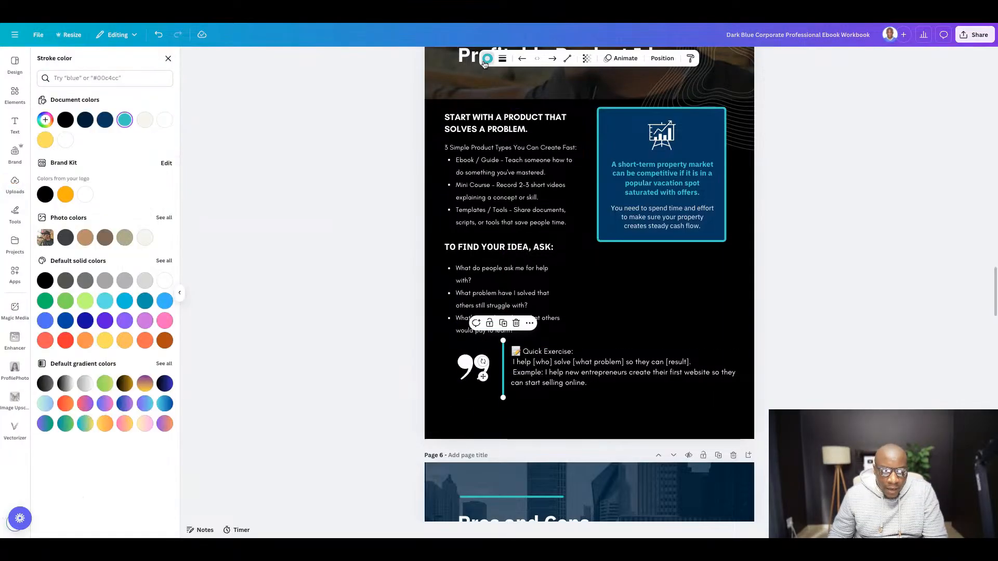
left_click(65, 140)
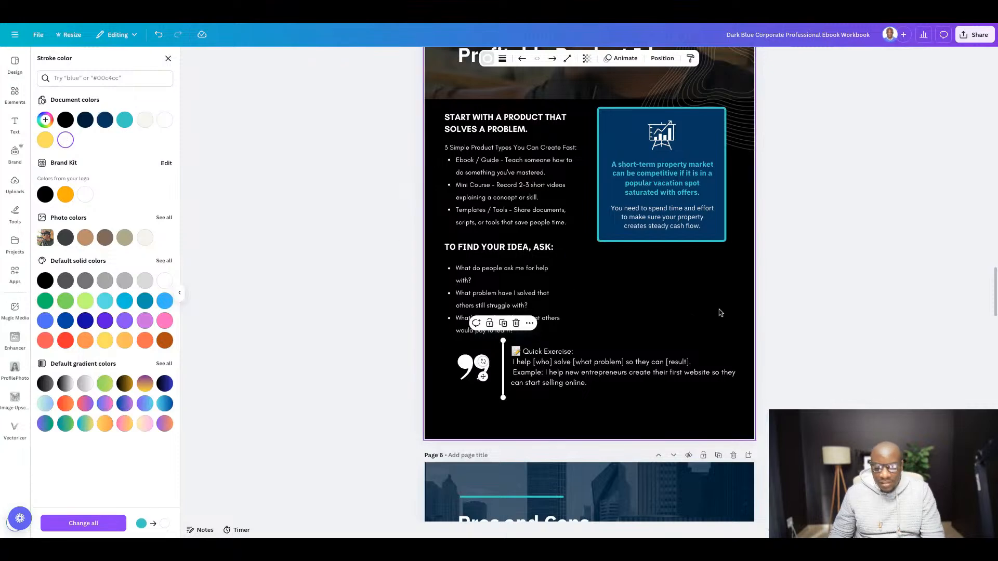
left_click(886, 324)
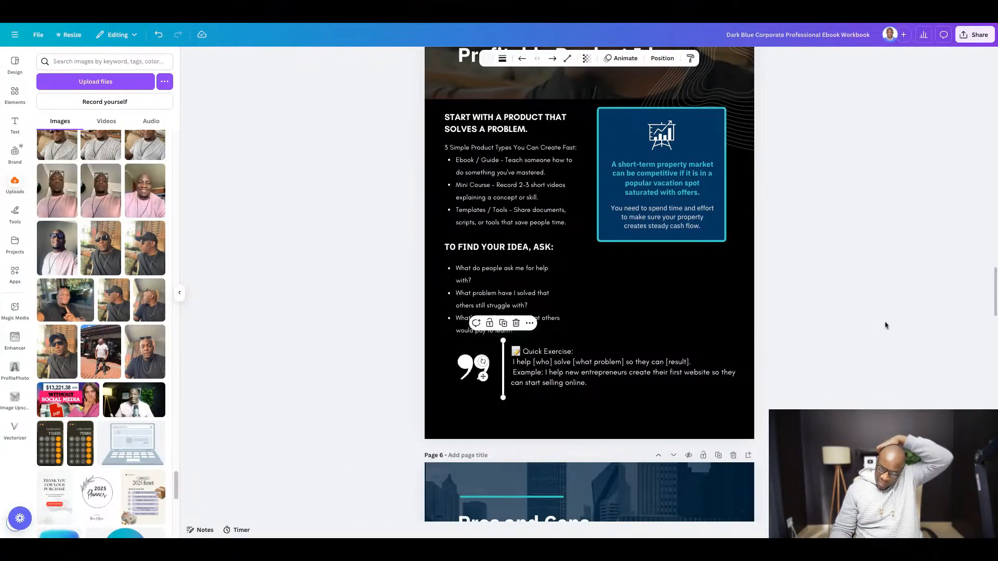
left_click(839, 281)
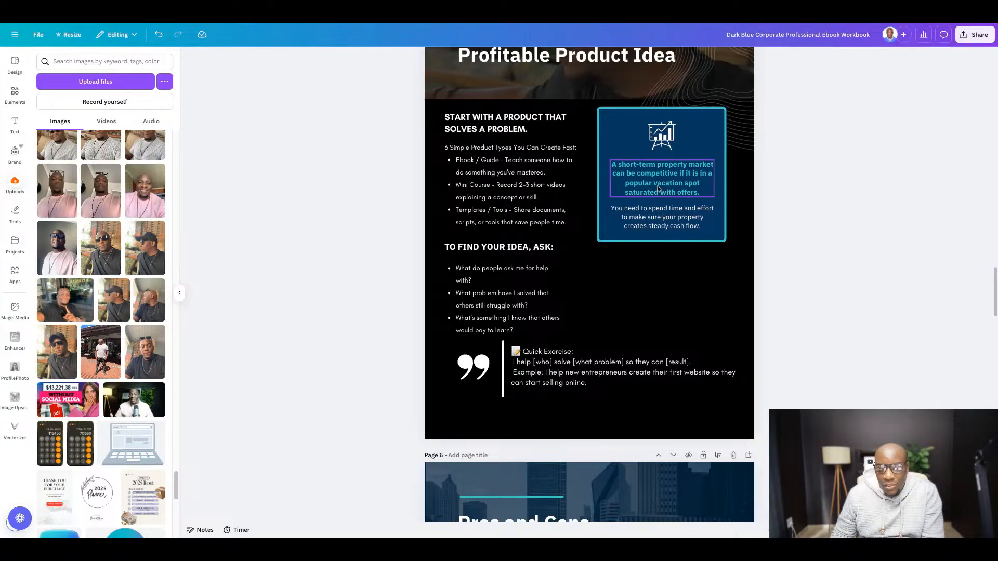
- Delete the blue property market callout box together with both of its texts and its chart icon
left_click(682, 178)
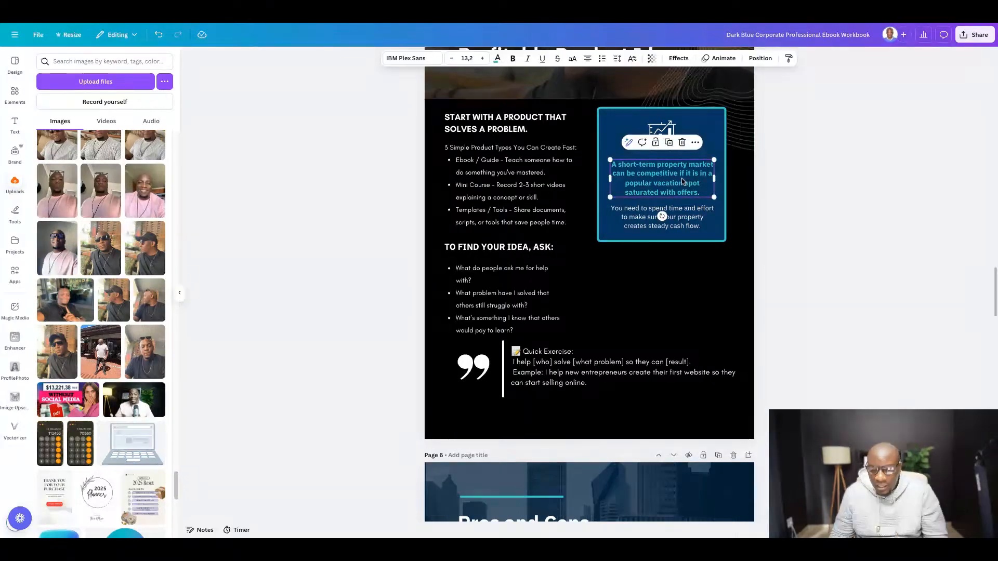
key("Delete")
left_click(681, 179)
key("Delete")
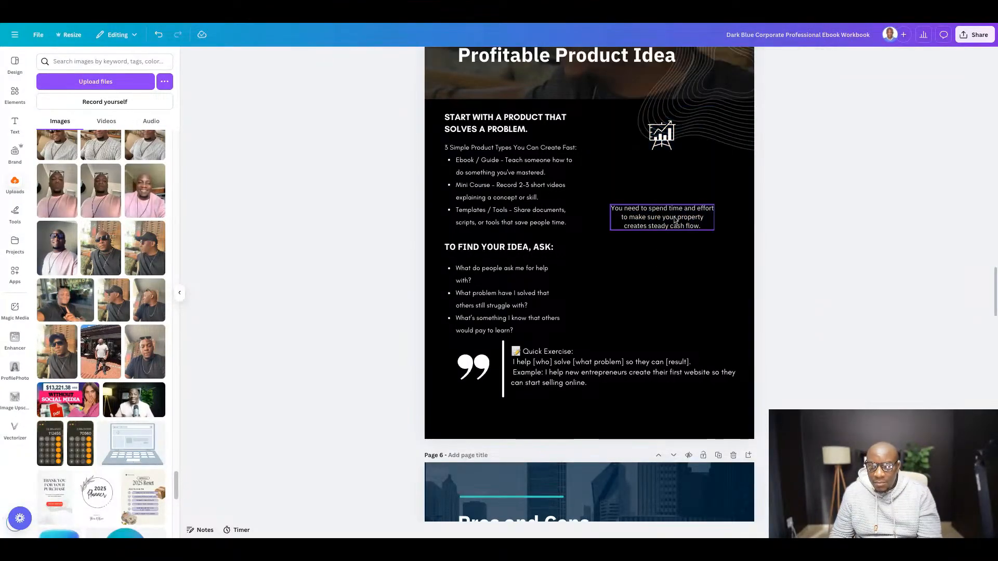
left_click(674, 225)
key("Delete")
left_click(667, 147)
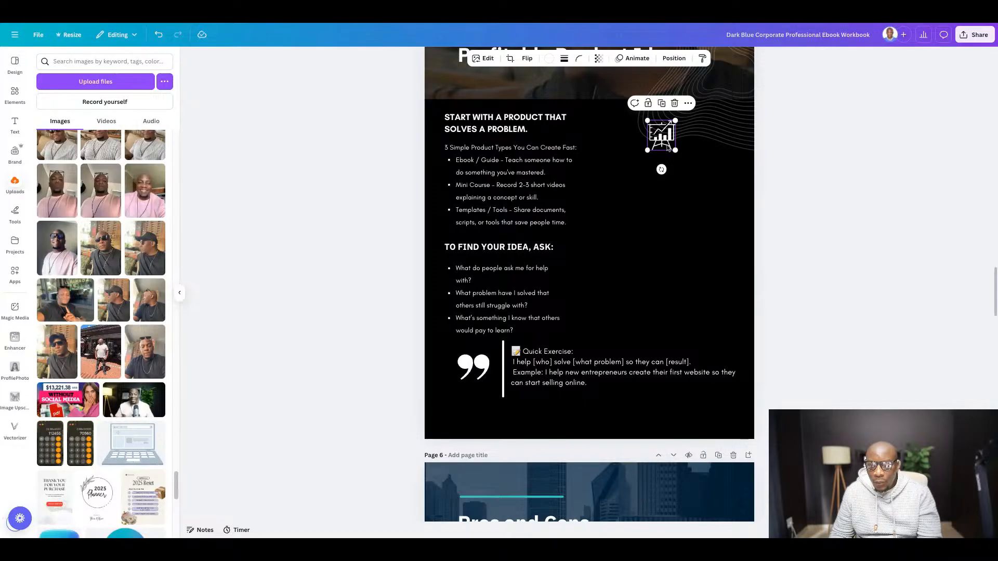
key("Delete")
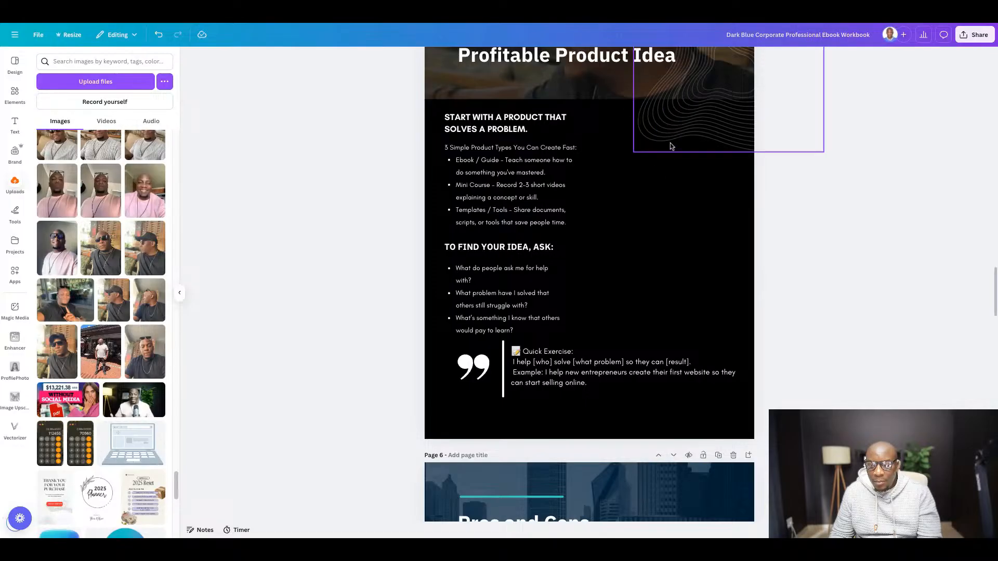
- Switch to Pexels, look over the "working online" photos and search for "laptop" instead
left_click(664, 19)
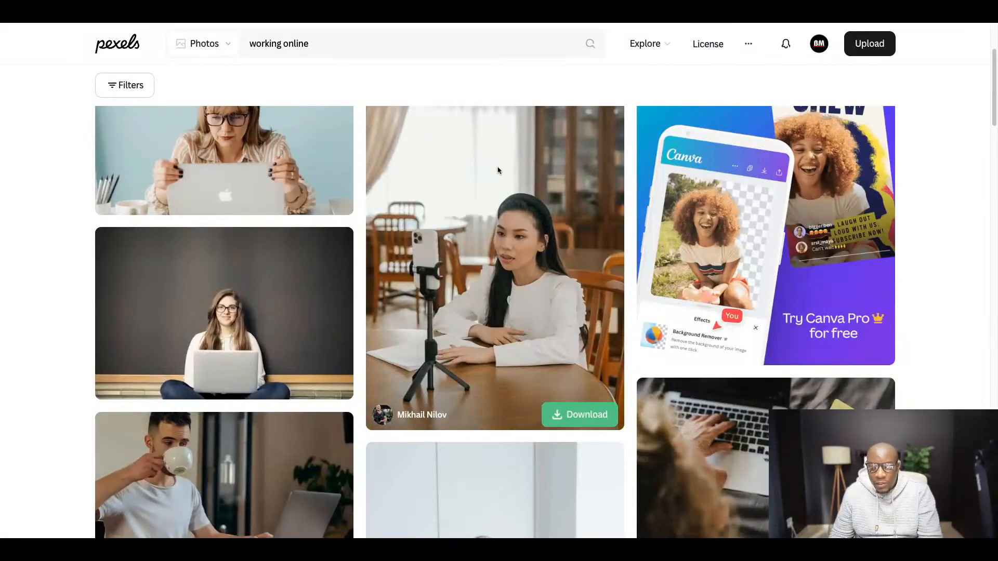
scroll(411, 196, "down", 3)
scroll(411, 196, "down", 6)
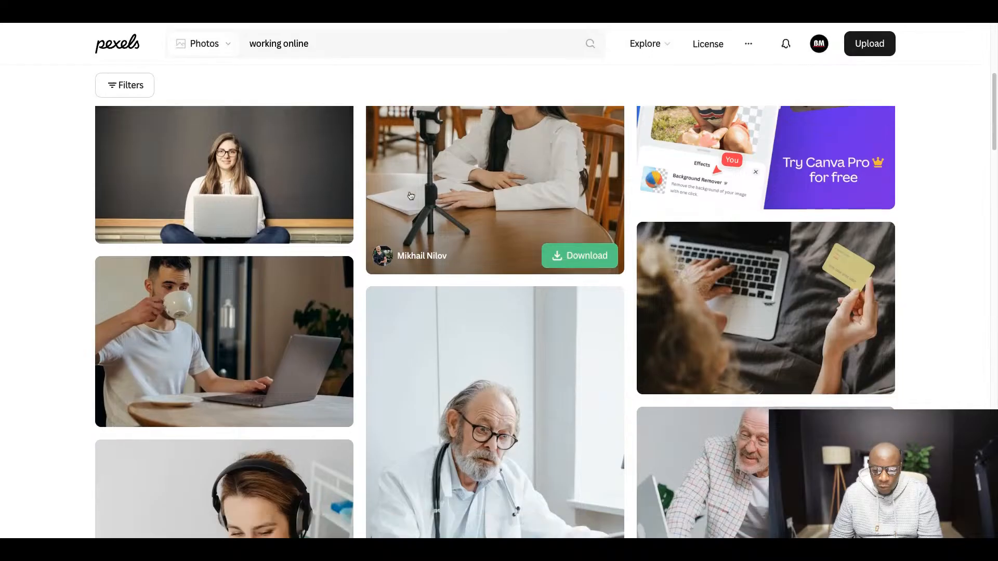
scroll(417, 189, "down", 5)
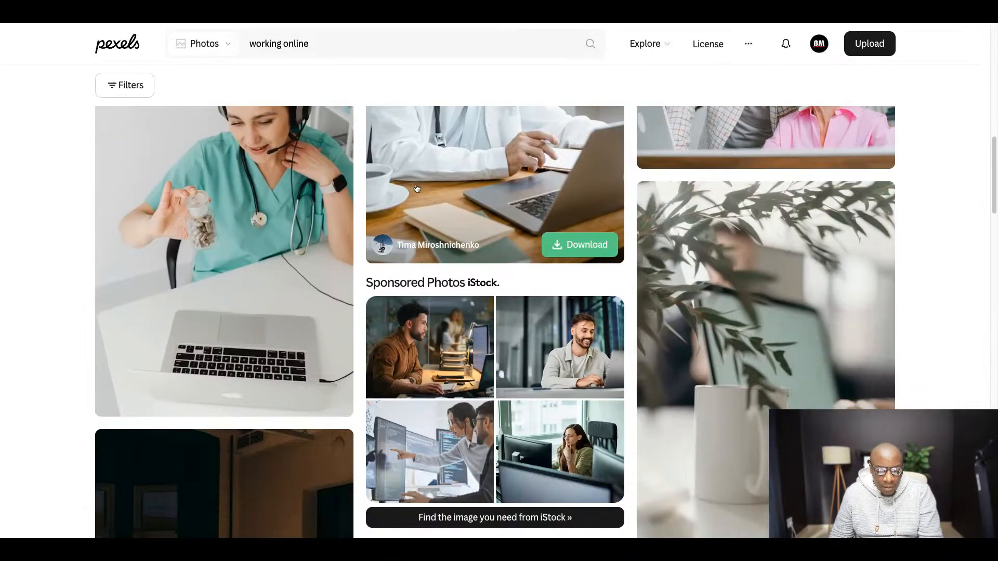
scroll(427, 185, "up", 17)
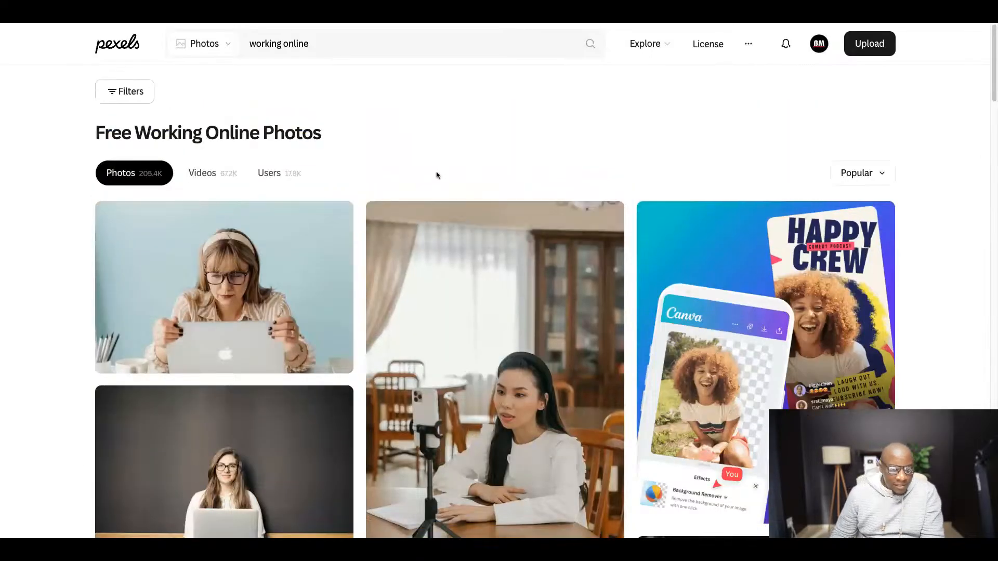
left_click(343, 44)
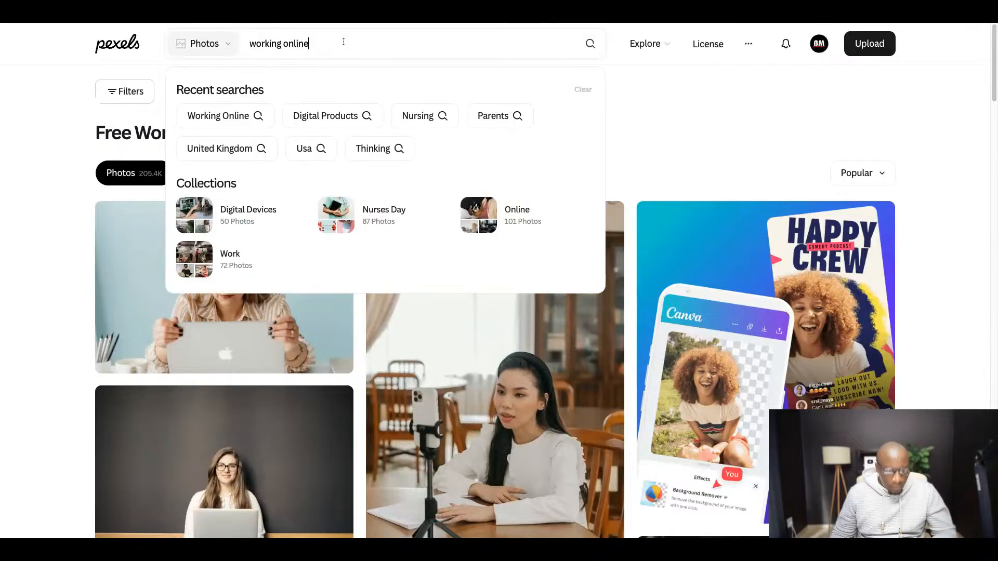
key("ctrl+a")
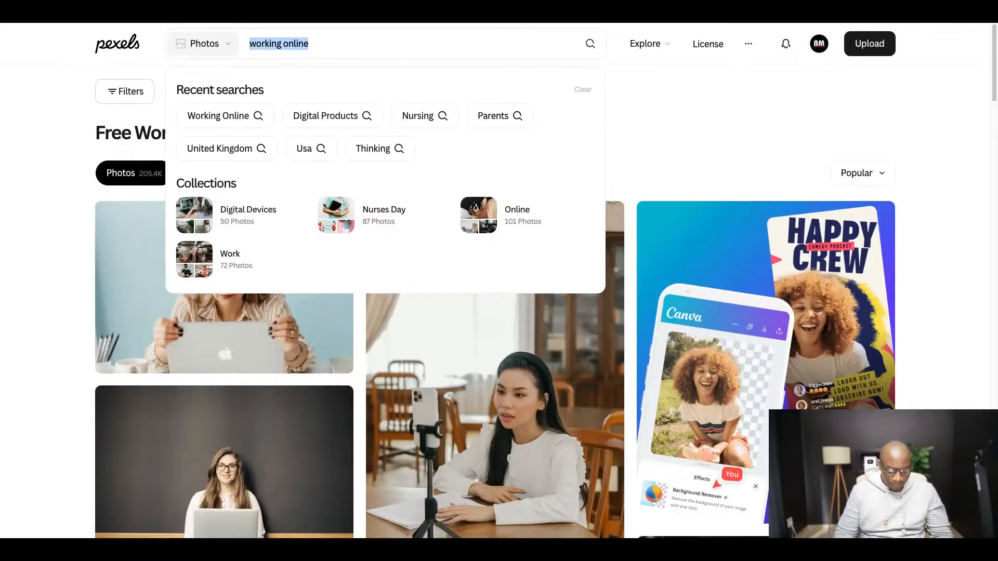
type("laptop")
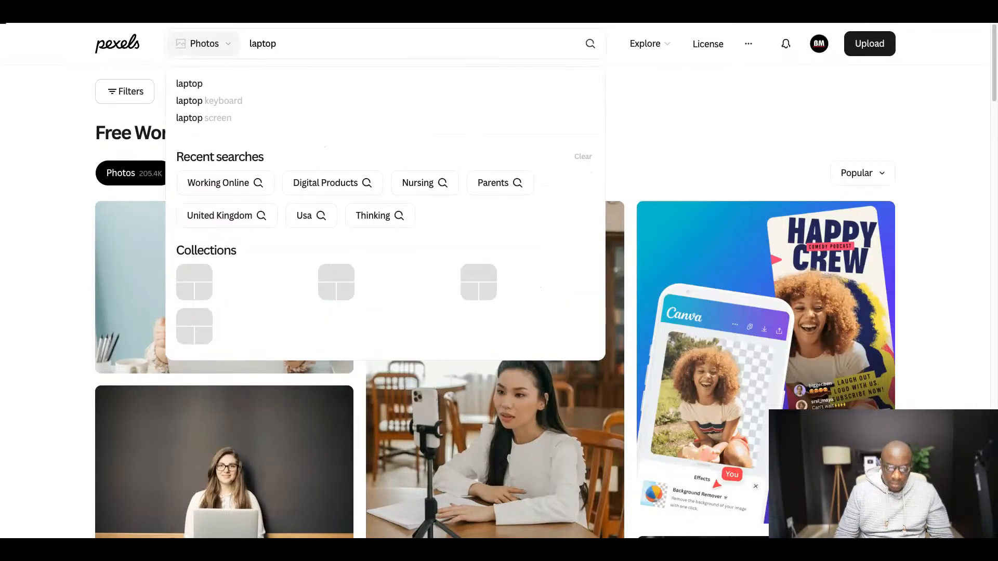
key("Return")
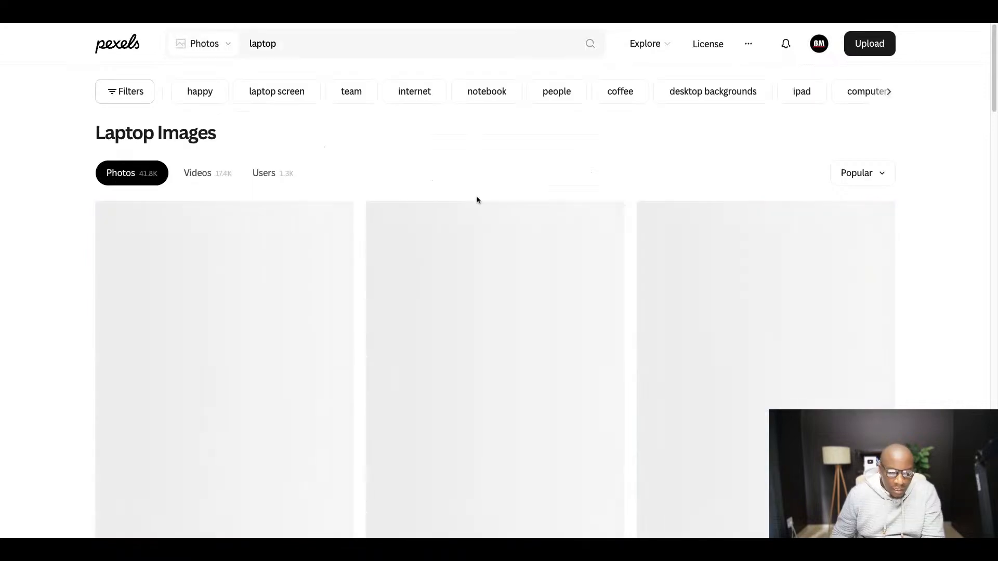
- Look through the laptop photo results for an image that suits the ebook page
scroll(302, 149, "down", 2)
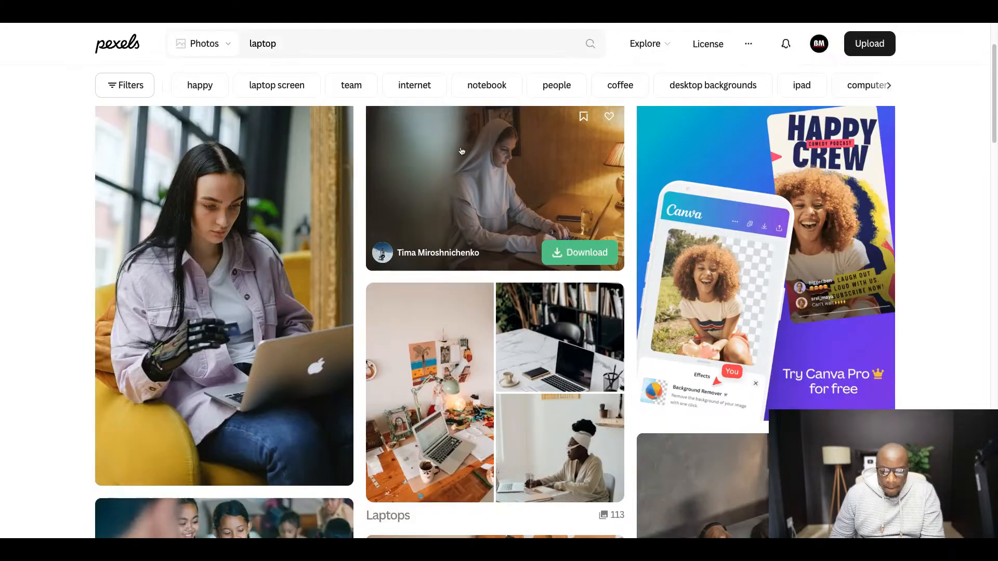
scroll(455, 151, "down", 6)
scroll(455, 151, "down", 2)
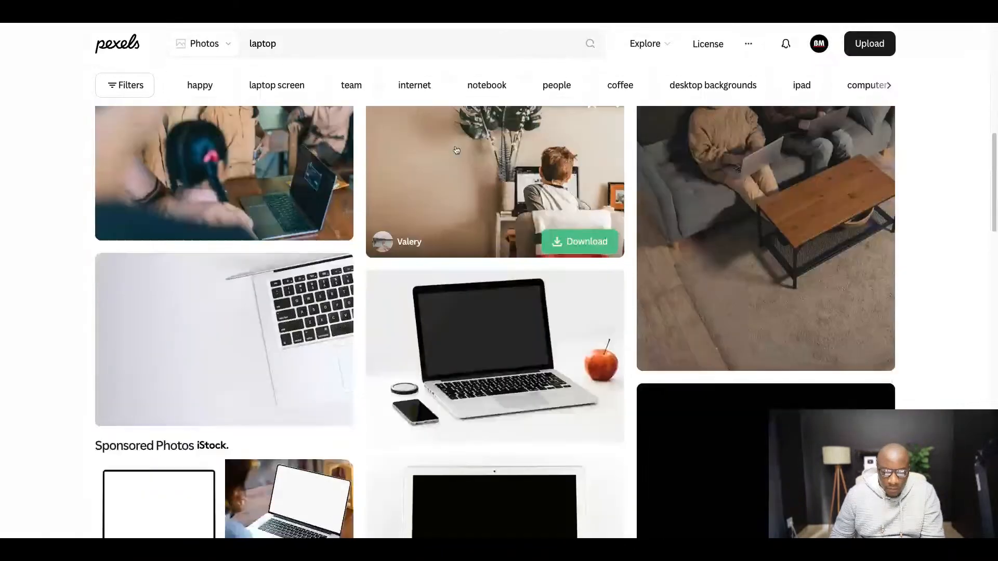
scroll(456, 150, "down", 2)
scroll(457, 147, "down", 3)
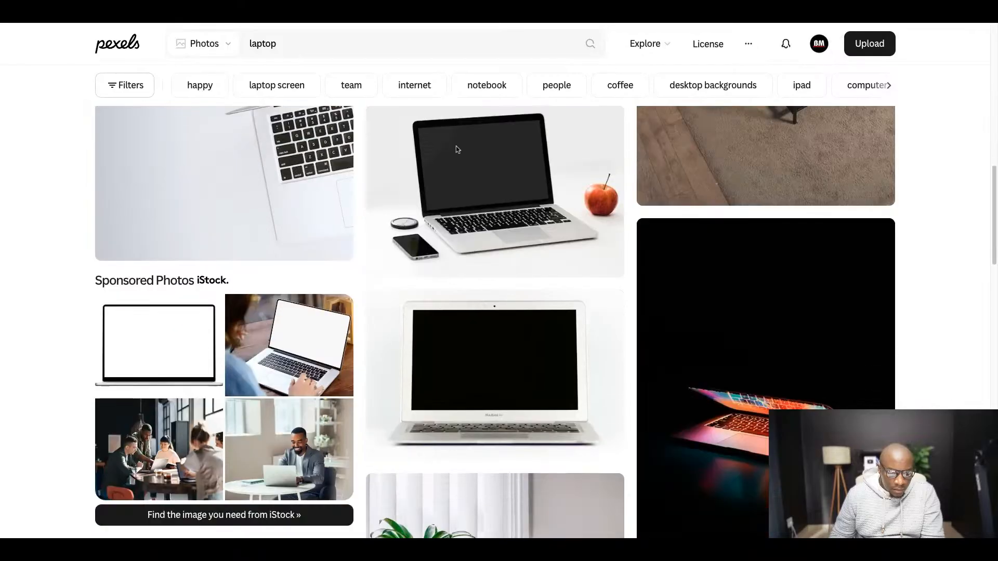
scroll(457, 148, "down", 3)
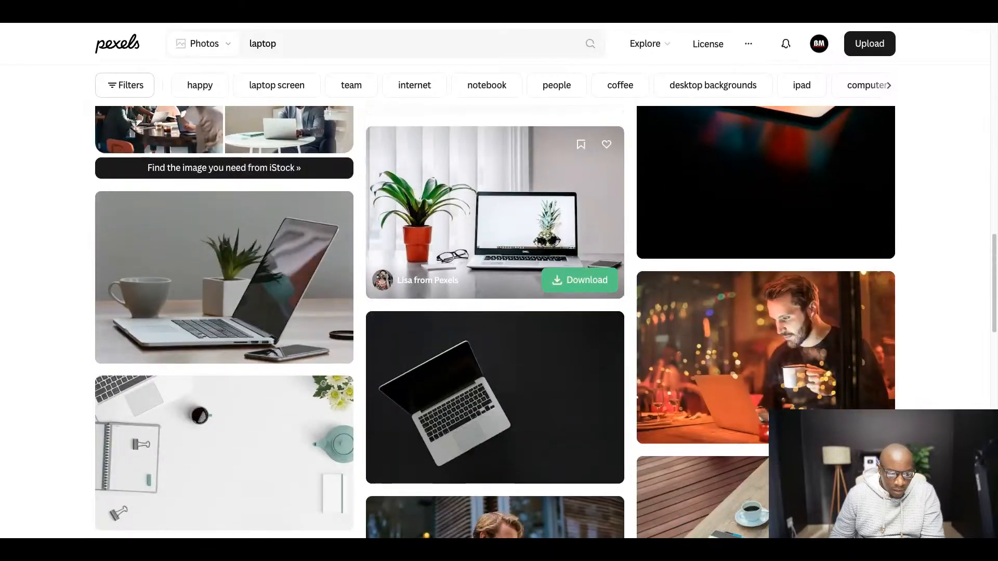
scroll(456, 147, "down", 2)
scroll(457, 147, "up", 15)
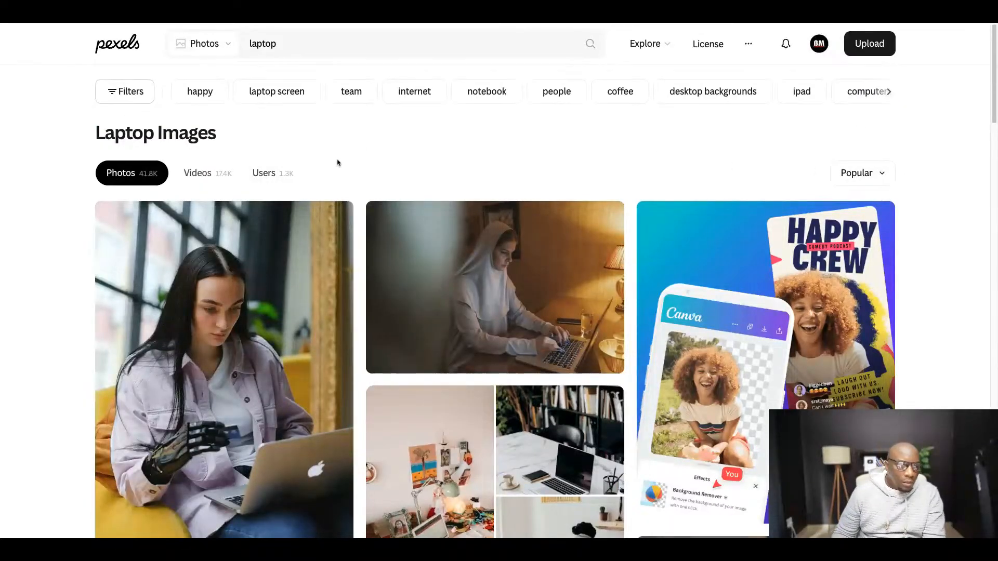
- Filter the laptop photos to vertical orientation
left_click(121, 96)
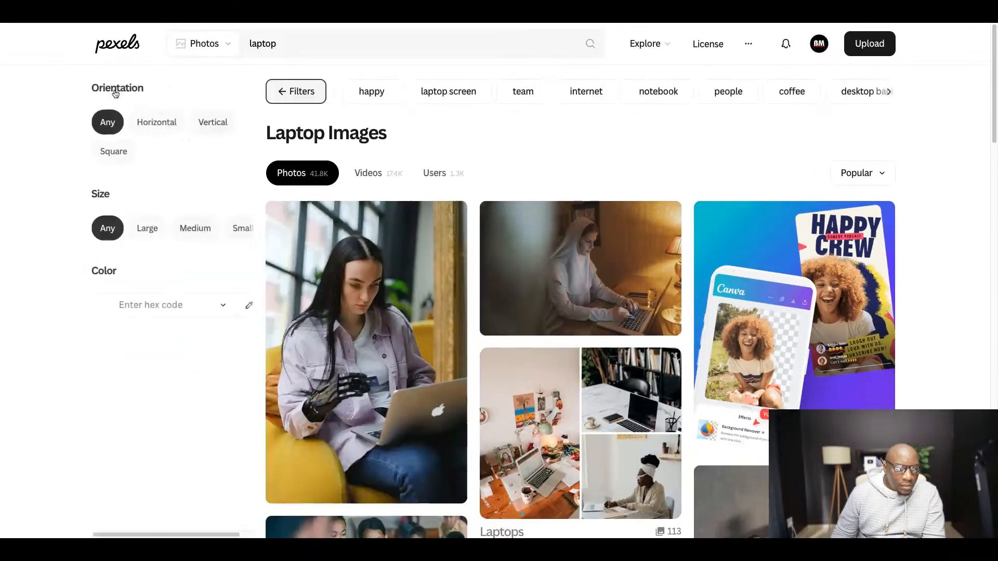
left_click(208, 123)
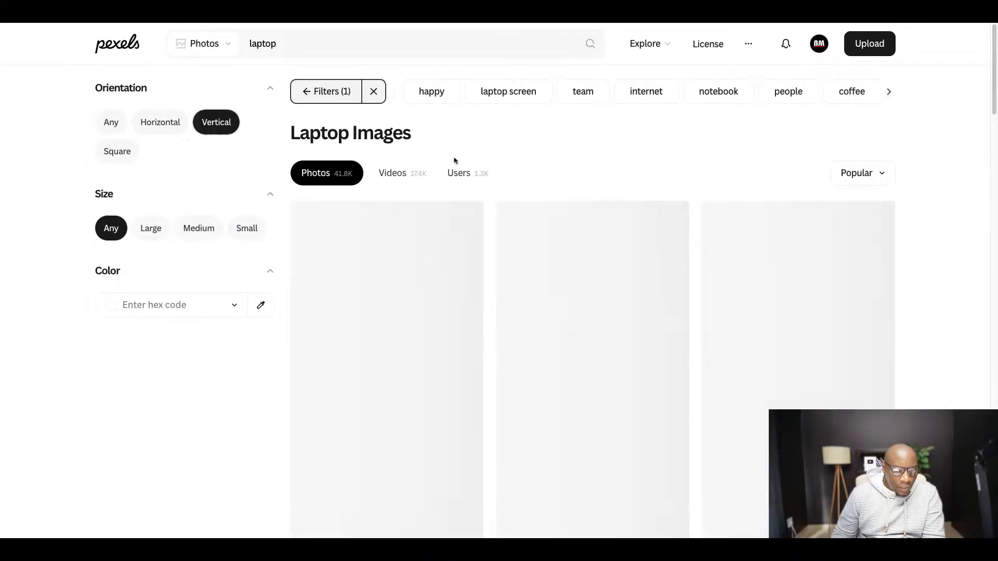
- Browse the vertical laptop photos and download the one of a white desk with a lamp and two screens
scroll(447, 193, "down", 6)
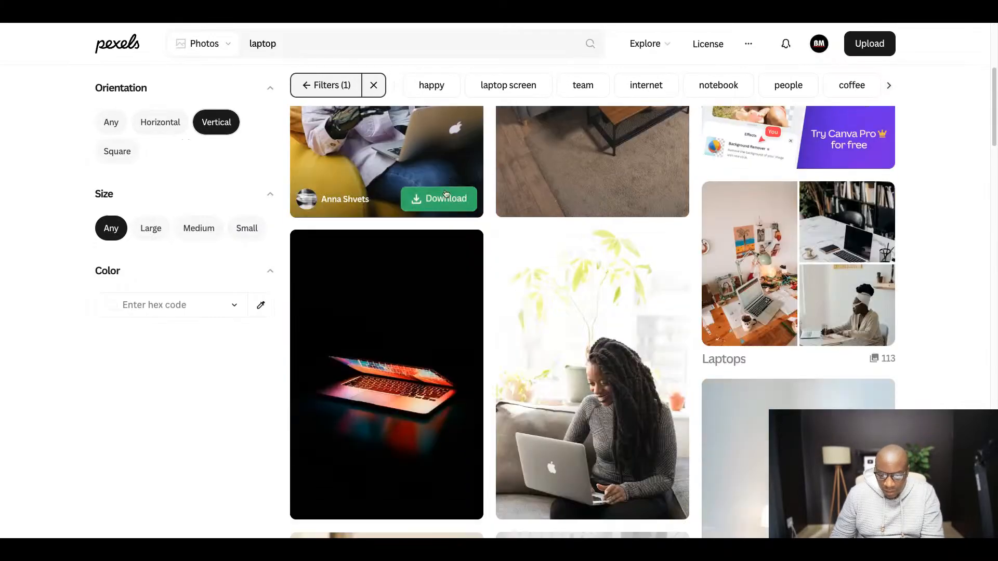
scroll(446, 193, "down", 6)
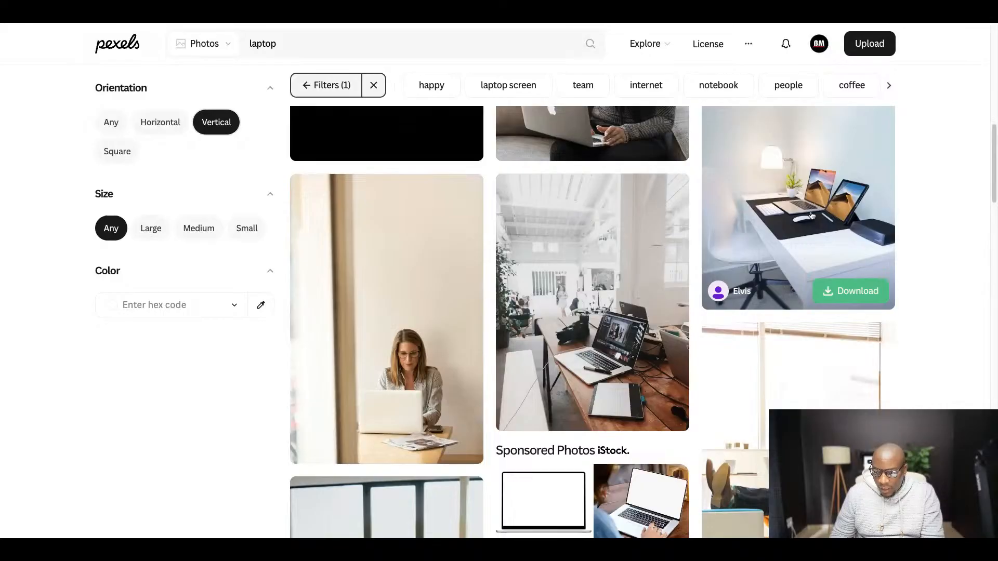
scroll(864, 251, "up", 1)
left_click(850, 354)
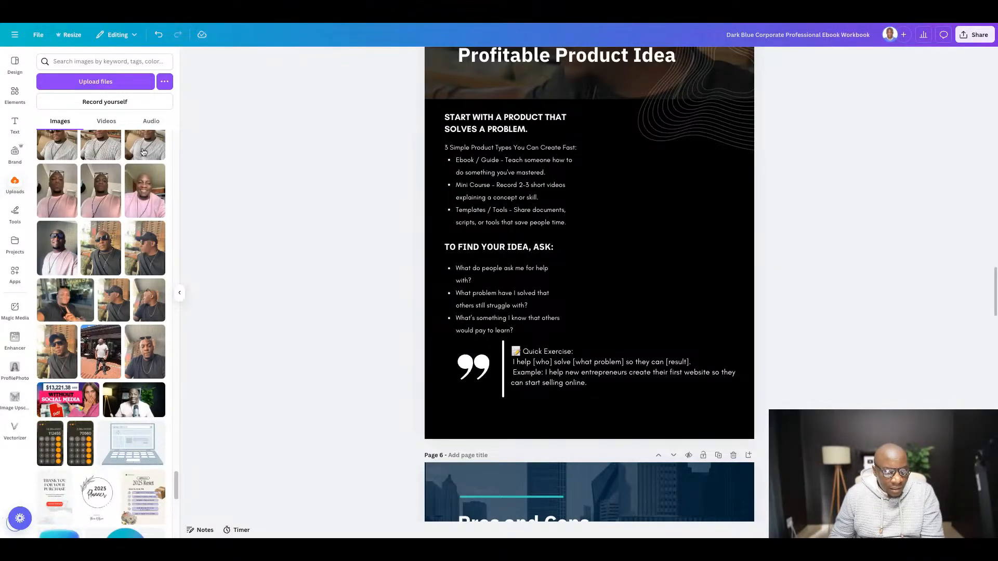
- Switch to Canva and insert the newly uploaded white desk photo from the image uploads onto page 5
scroll(107, 164, "up", 15)
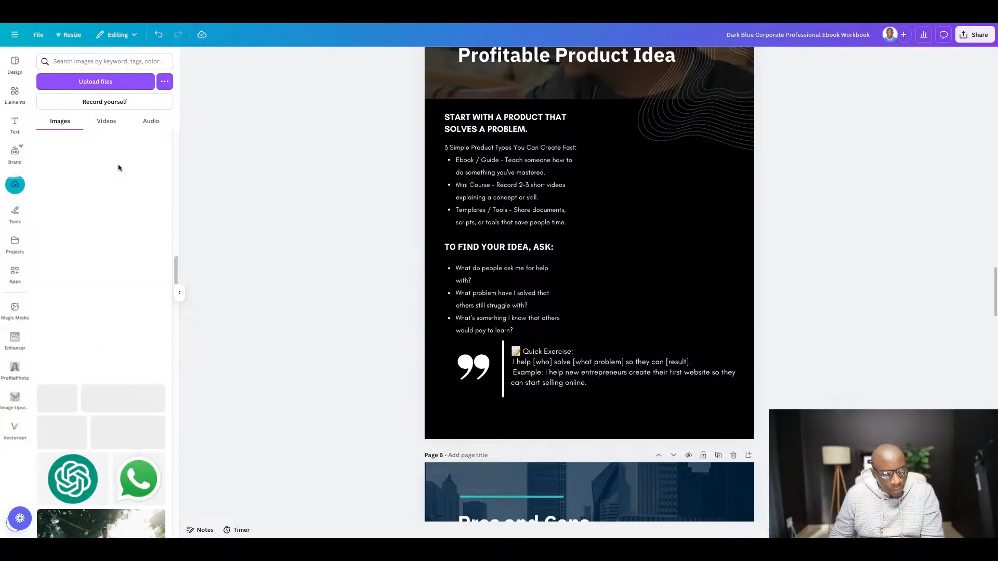
scroll(178, 263, "up", 10)
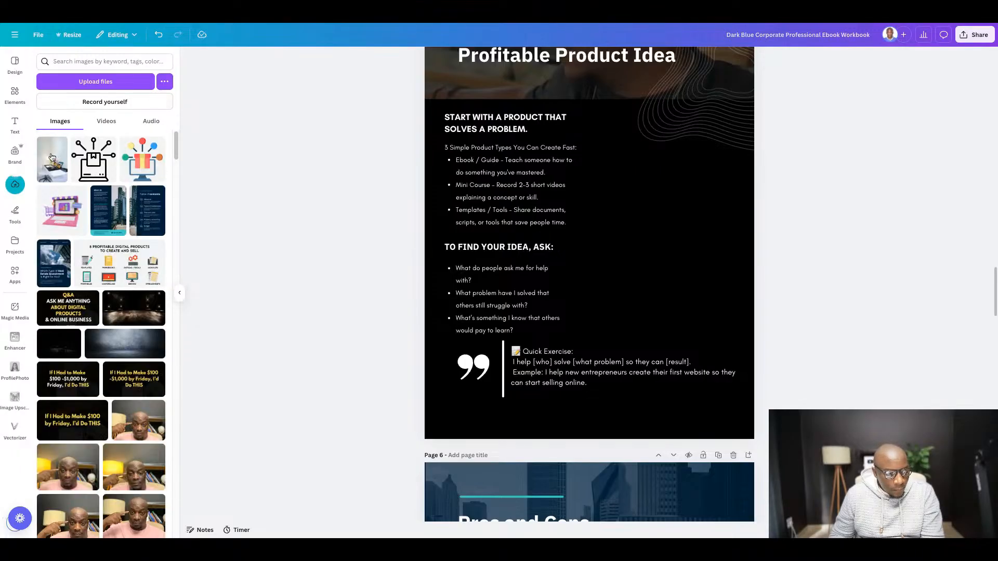
left_click(51, 157)
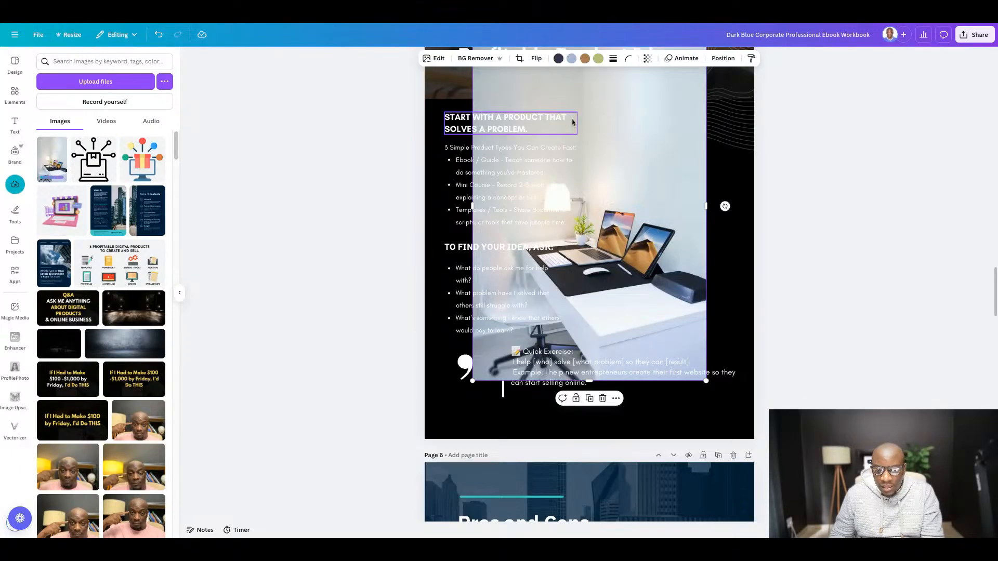
- Shrink the desk photo and place it in the empty space beside the "Start with a product that solves a problem" text
left_click_drag(572, 122, 623, 171)
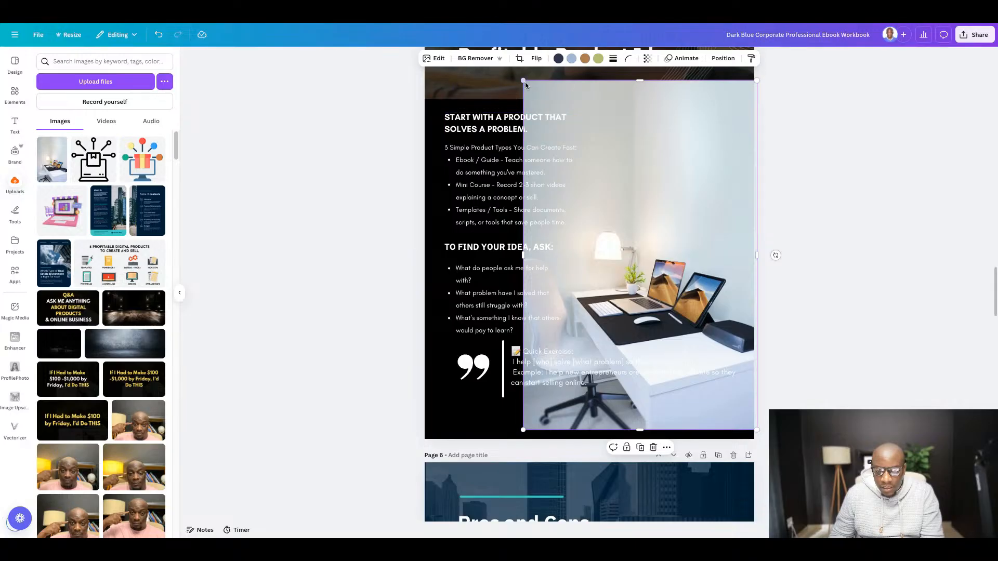
left_click_drag(524, 82, 668, 296)
left_click_drag(725, 333, 672, 165)
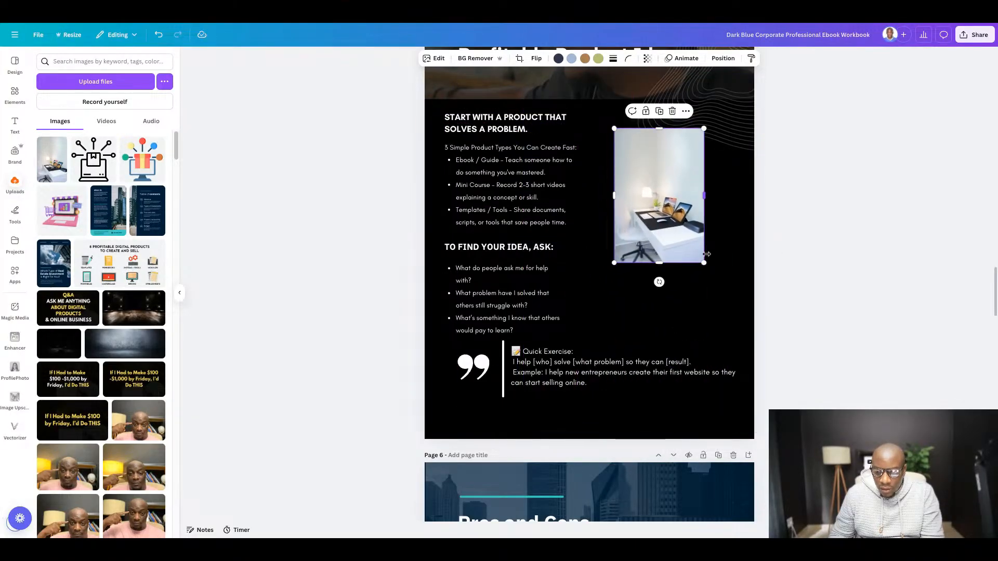
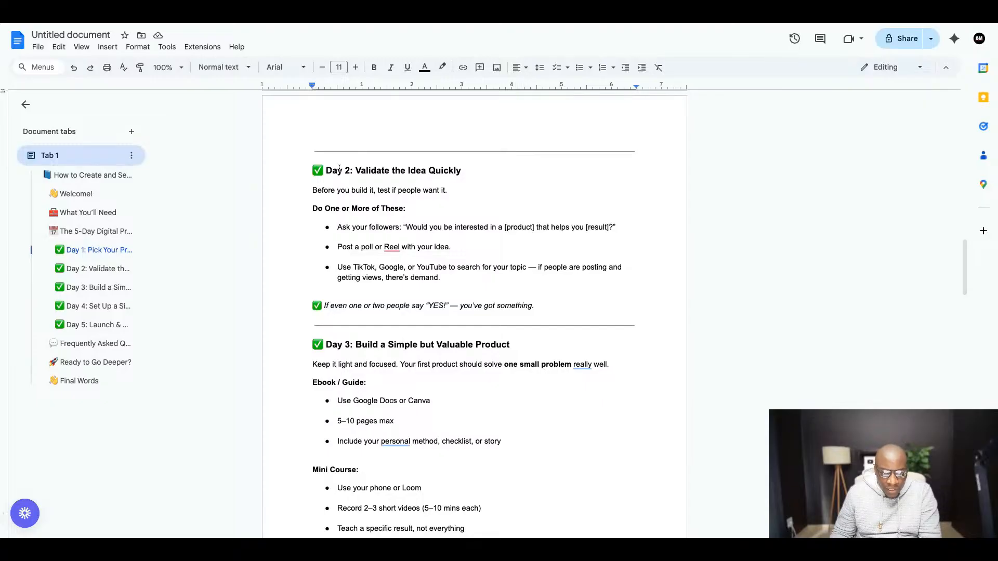
- Select and copy the whole "Day 2: Validate the Idea Quickly" heading in the guide, including its check mark
left_click(329, 171)
key("shift+Right")
key("shift+Right")
key("shift+Right")
key("shift+Right")
key("shift+Right")
key("shift+Right")
key("shift+Right")
key("shift+Right")
key("shift+Right")
key("shift+Right")
key("shift+Right")
key("shift+Right")
key("shift+Right")
key("shift+Right")
key("shift+Right")
key("shift+Right")
key("shift+Right")
key("shift+Right")
key("shift+Right")
key("shift+Right")
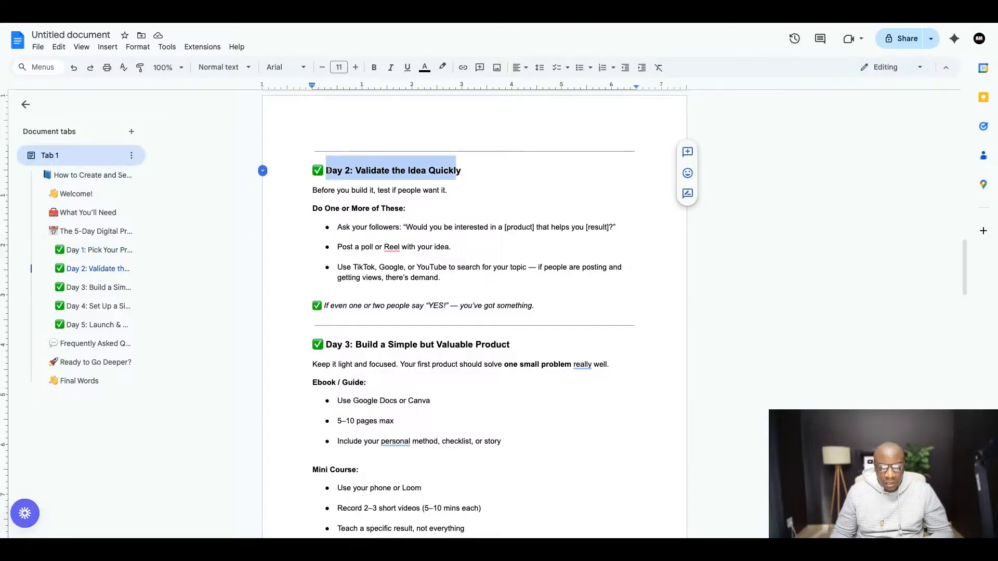
left_click(465, 172)
key("shift+Home")
key("ctrl+c")
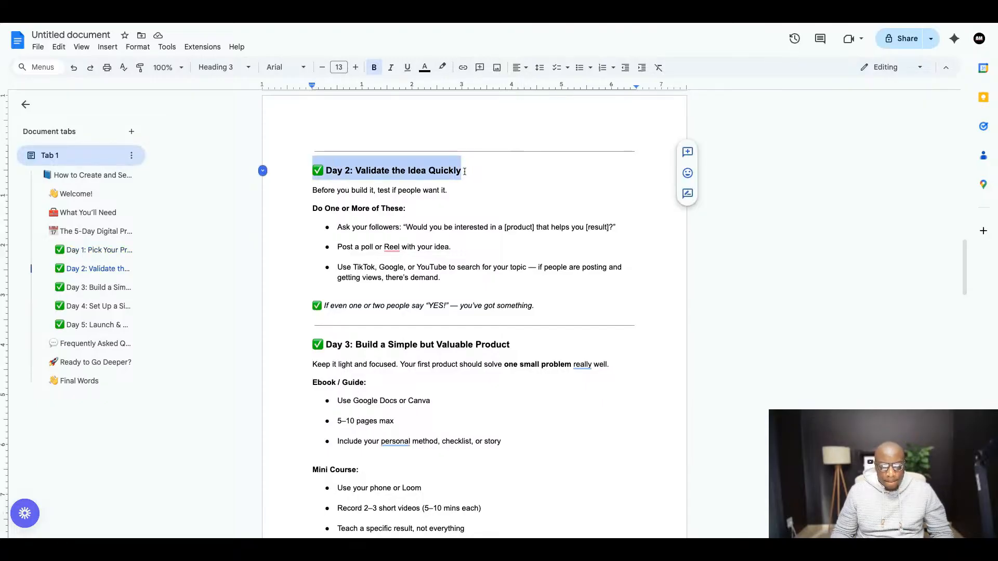
- Switch to Canva and replace page 6's "Day 1: Pick Your Profitable Product Idea" title with the copied Day 2 heading
left_click(349, 24)
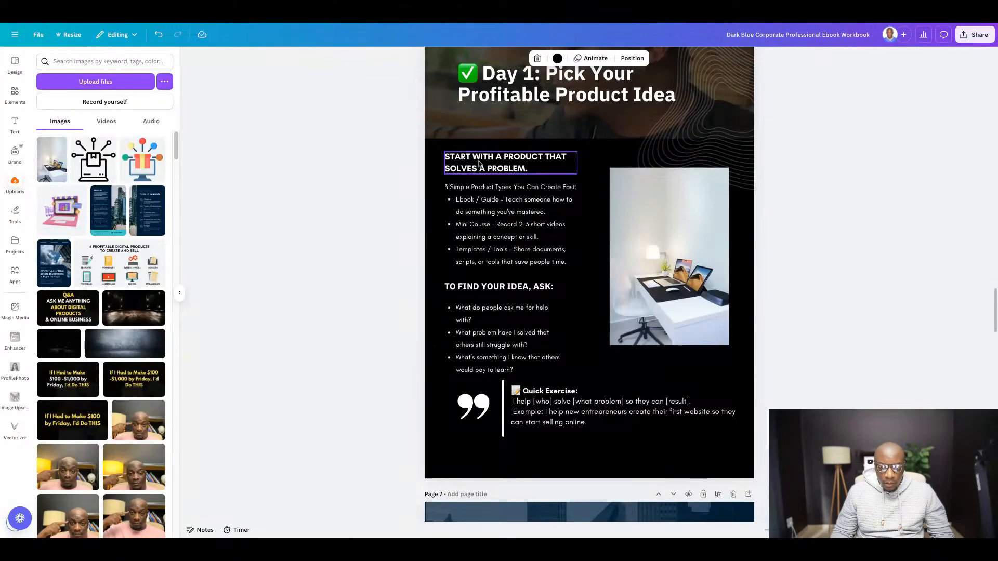
double_click(479, 163)
scroll(602, 244, "up", 3)
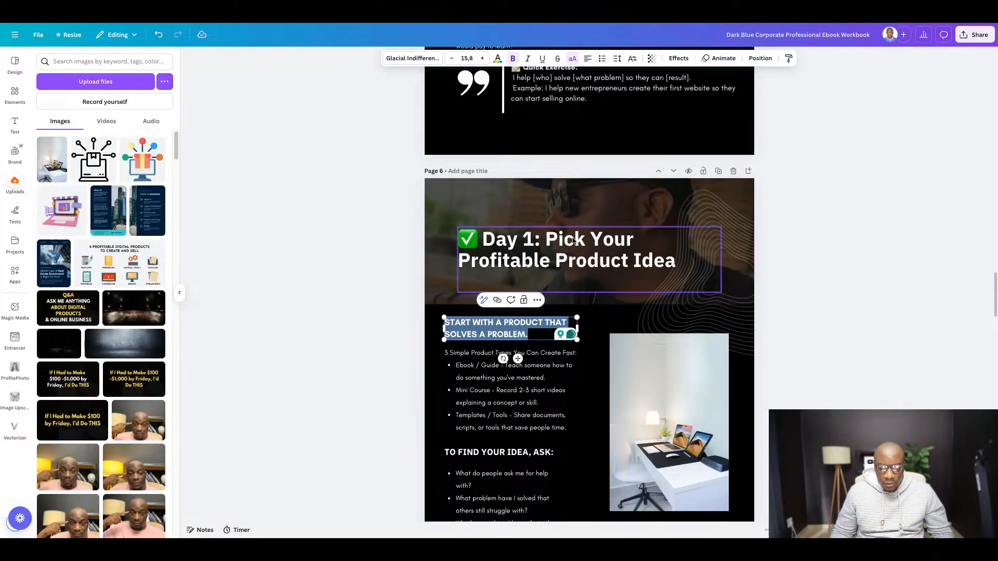
double_click(572, 241)
key("ctrl+v")
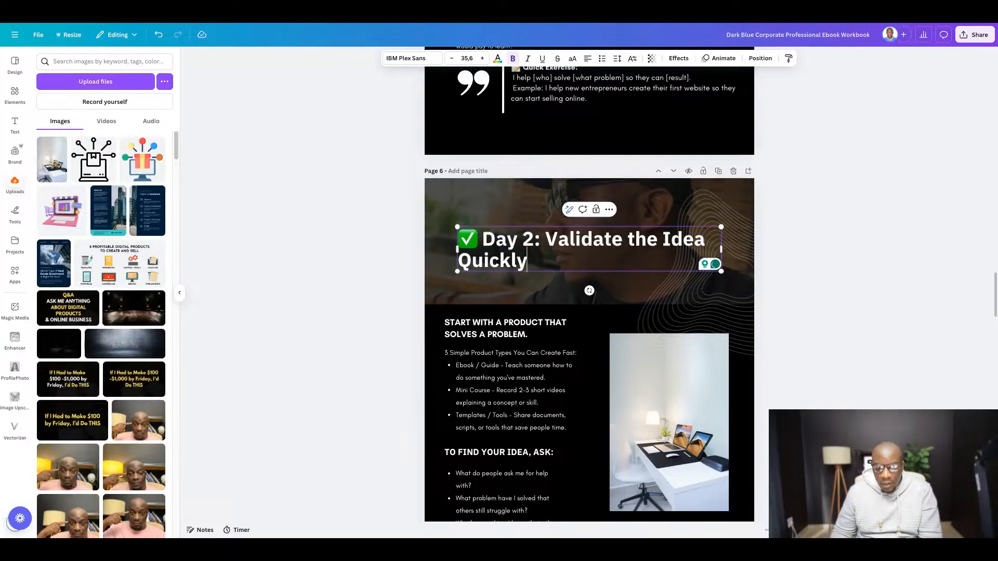
left_click(837, 267)
- Switch back to Google Docs and copy the Day 2 body text from "Before you build it" through "you've got something."
scroll(795, 272, "down", 5)
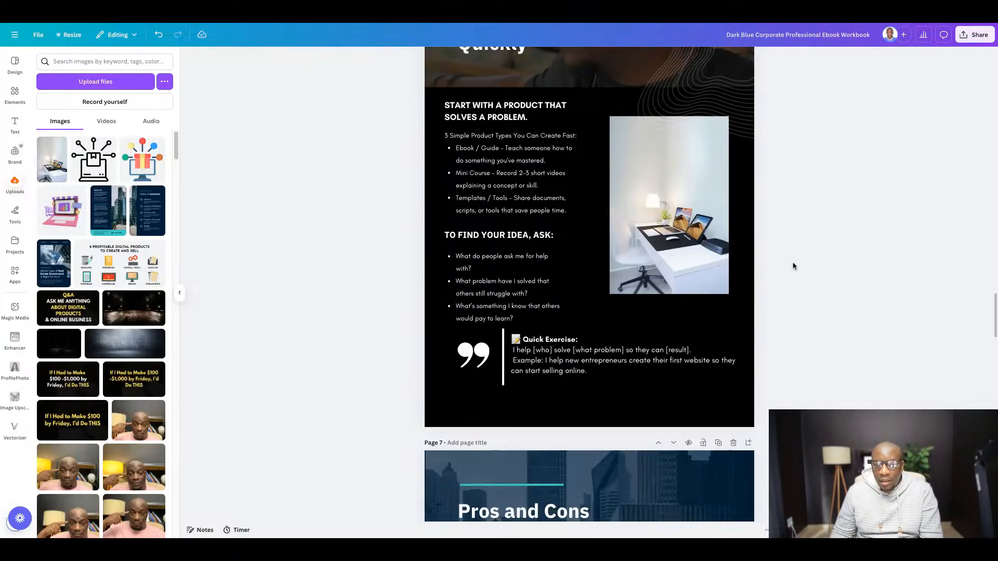
left_click(310, 25)
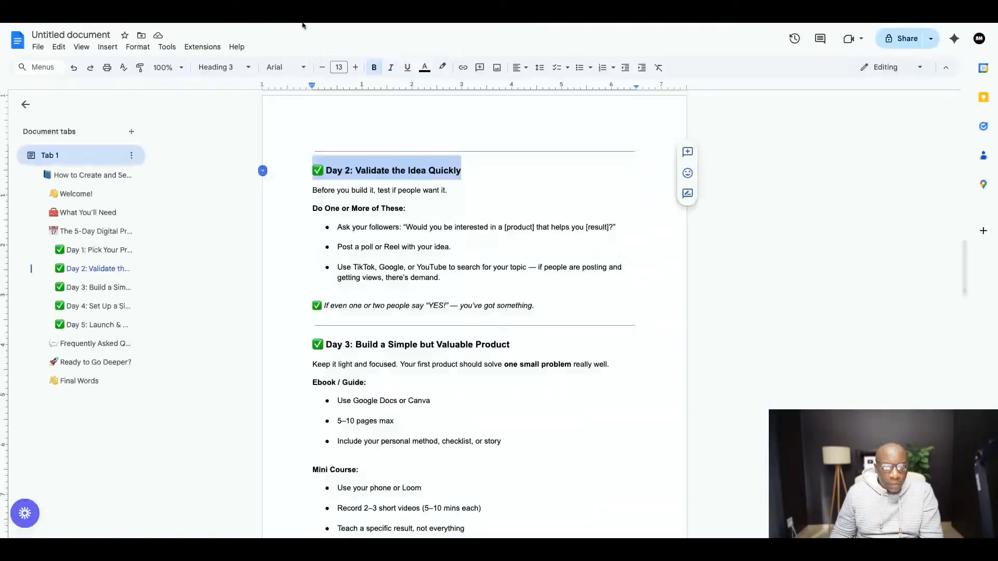
scroll(346, 174, "down", 1)
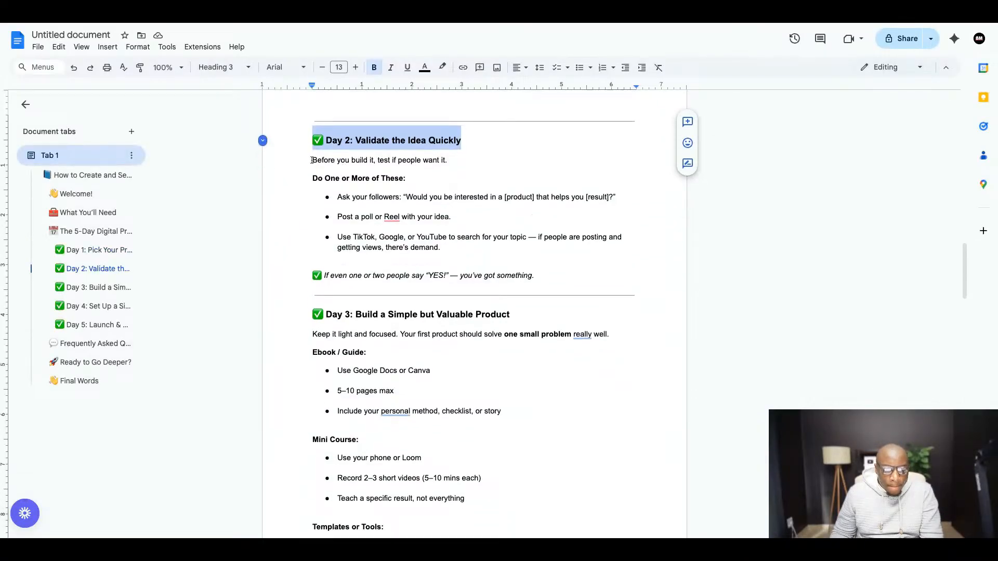
left_click_drag(311, 160, 538, 276)
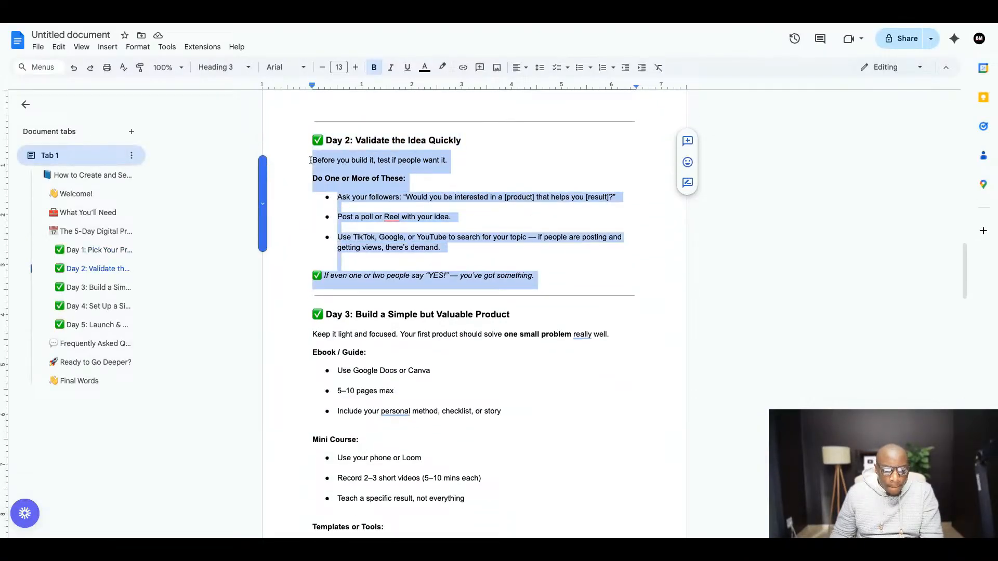
- Switch to Canva and replace the "3 Simple Product Types You Can Create Fast" text on page 6 with the copied Day 2 text
left_click(357, 25)
scroll(514, 217, "down", 1)
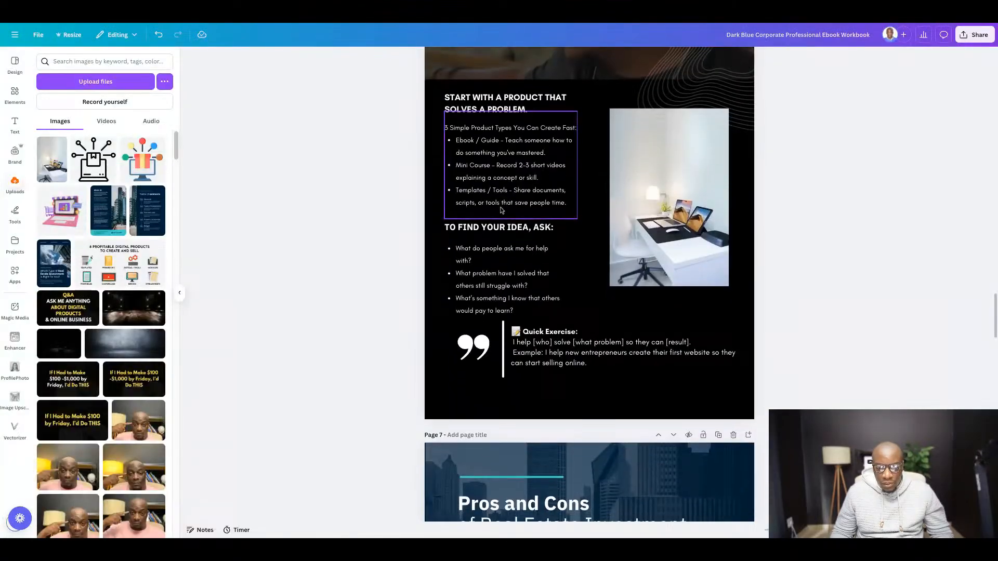
double_click(488, 156)
key("ctrl+v")
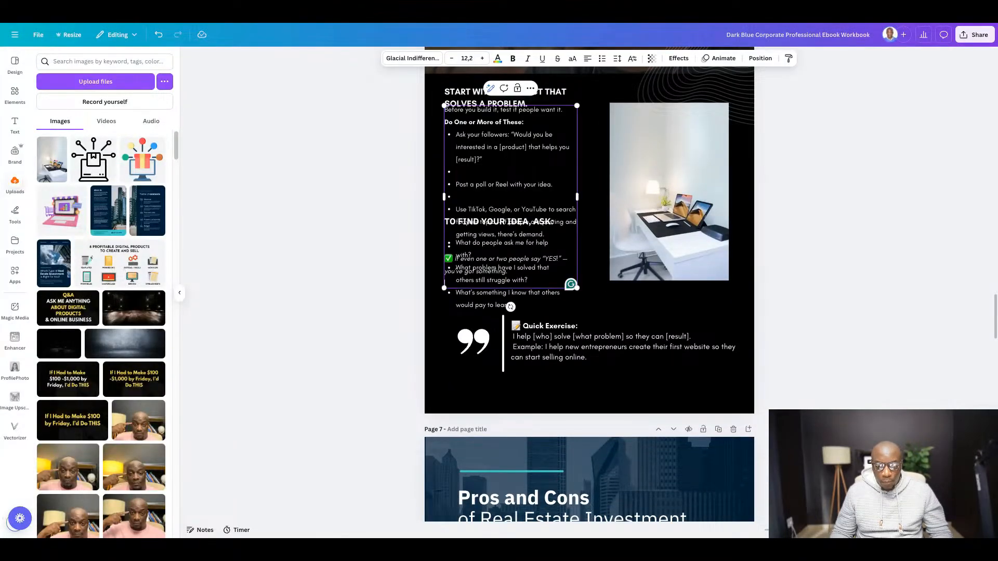
left_click(840, 248)
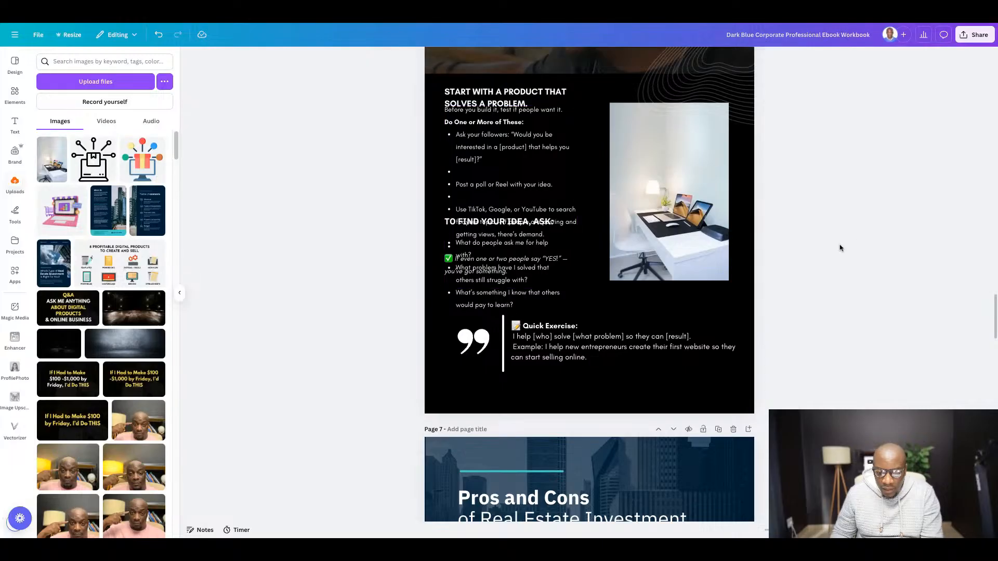
- Delete page 6's Quick Exercise text, desk photo, question list, "To find your idea, ask" heading, quotation mark and vertical line
left_click(608, 338)
key("Delete")
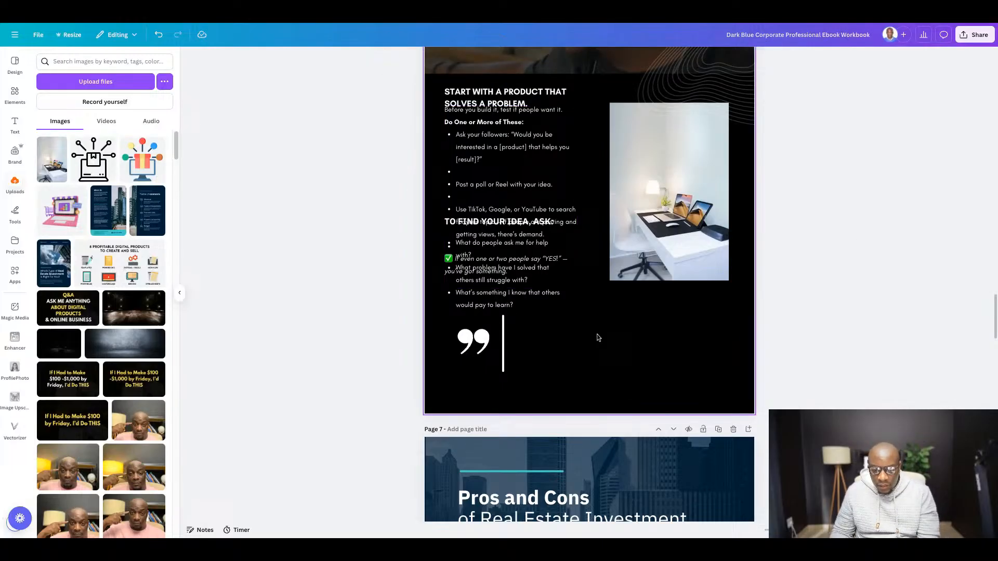
left_click(662, 243)
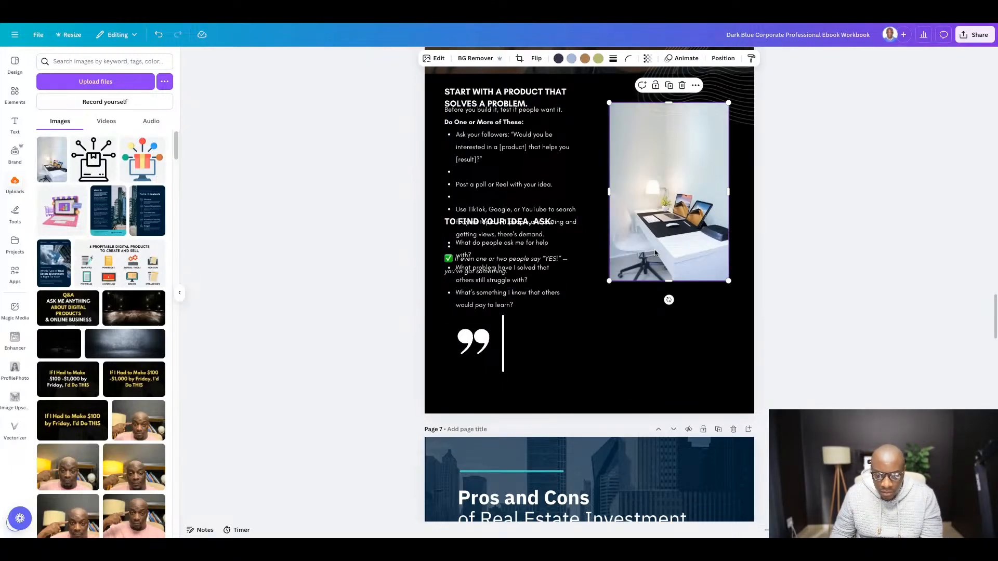
key("Delete")
left_click(496, 302)
key("Delete")
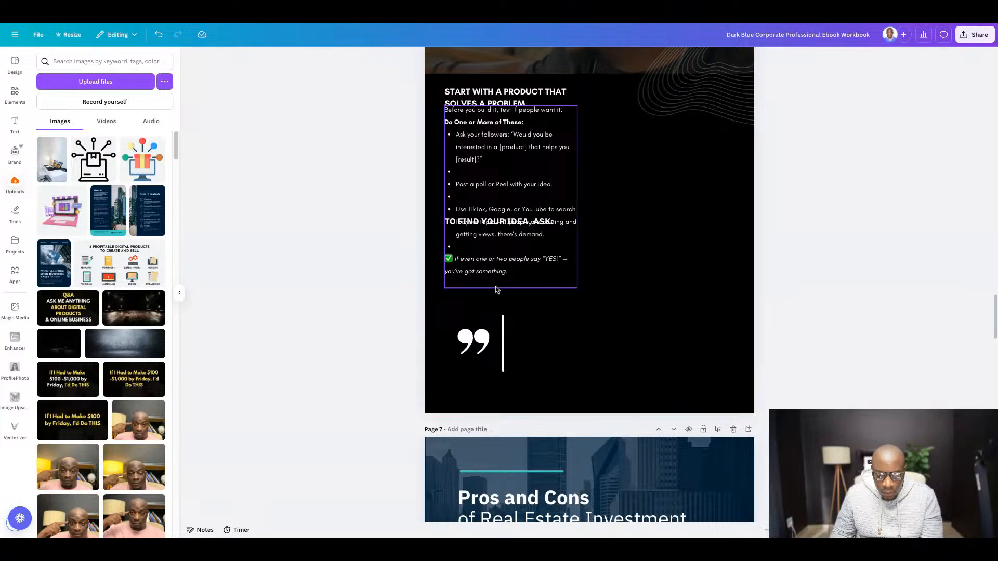
left_click(495, 228)
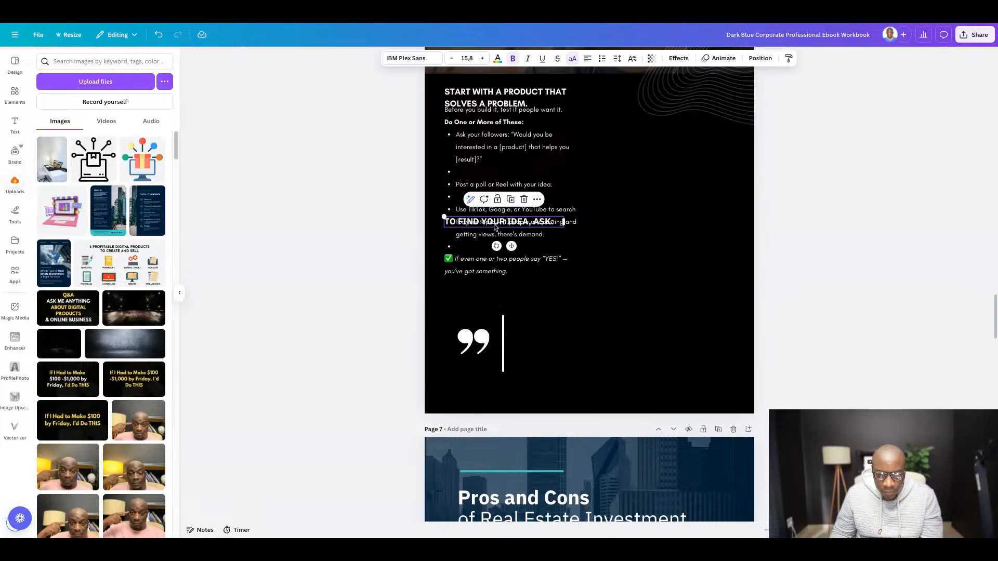
key("Delete")
left_click(473, 342)
key("Delete")
left_click(503, 343)
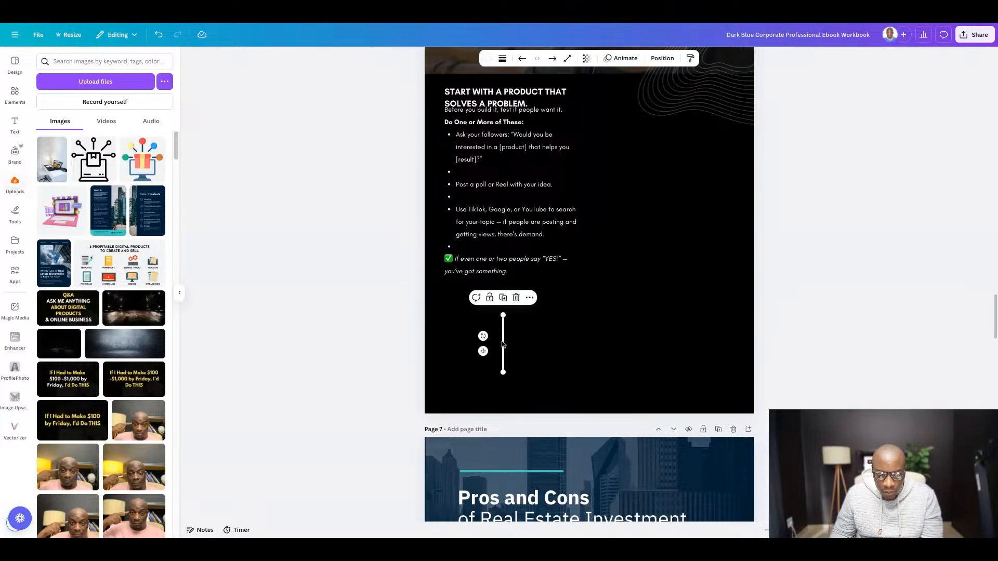
key("Delete")
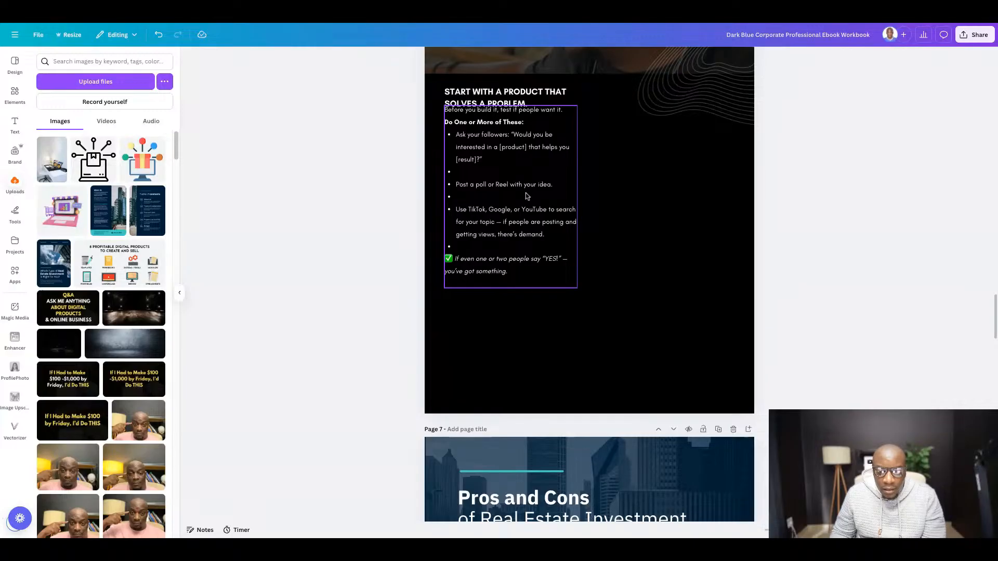
- Move the Day 2 text box down clear of the subheading and widen it across most of the page
left_click_drag(502, 157, 511, 207)
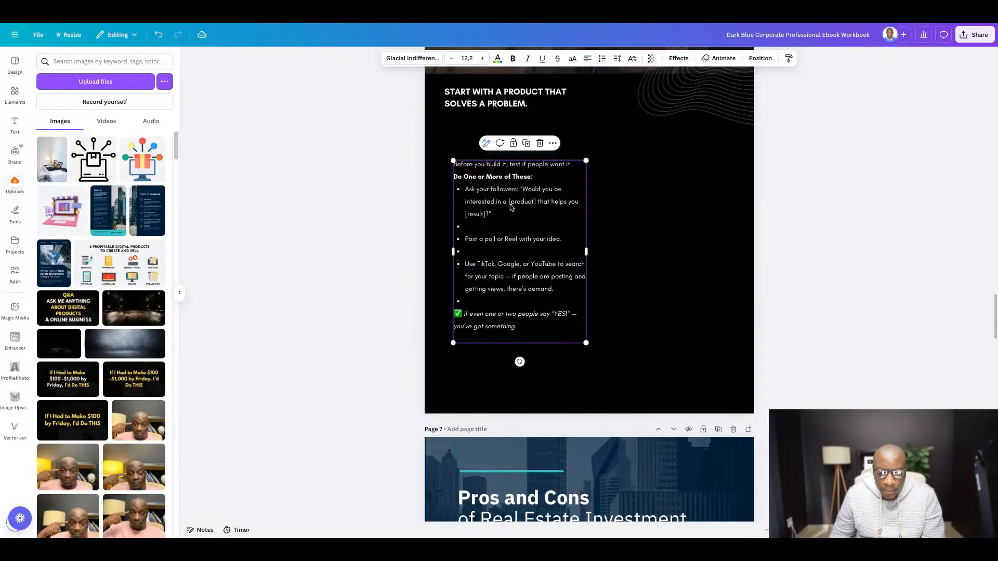
left_click(460, 232)
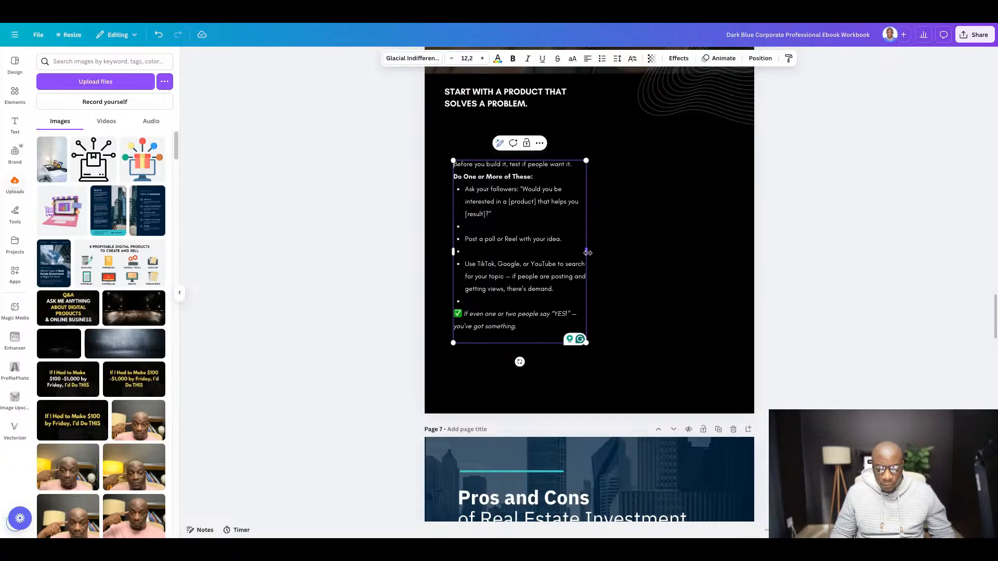
left_click_drag(588, 253, 668, 254)
- Remove the empty bullets from the Day 2 text and add blank lines before "Do One or More of These:" and the closing check-mark line
left_click(517, 214)
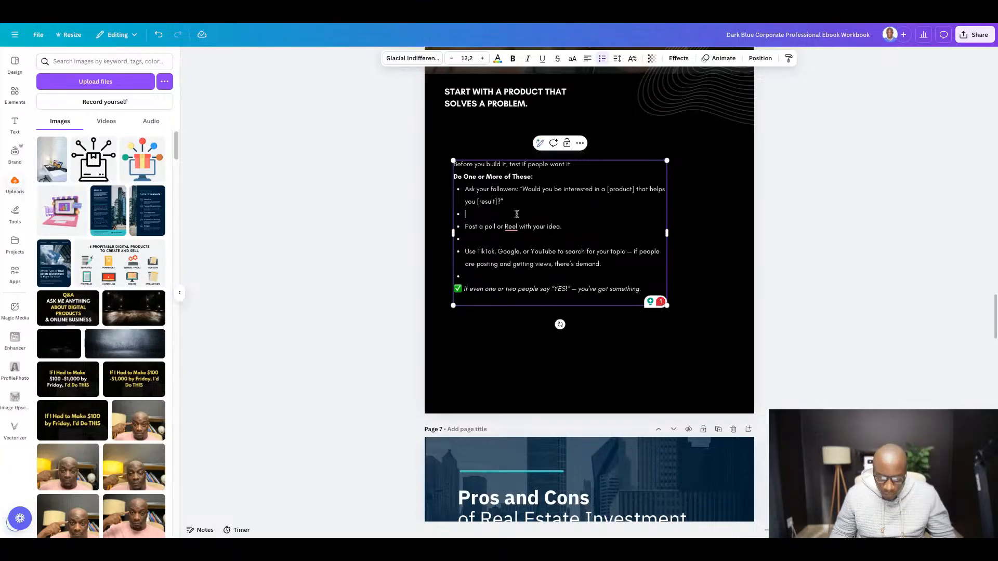
key("BackSpace")
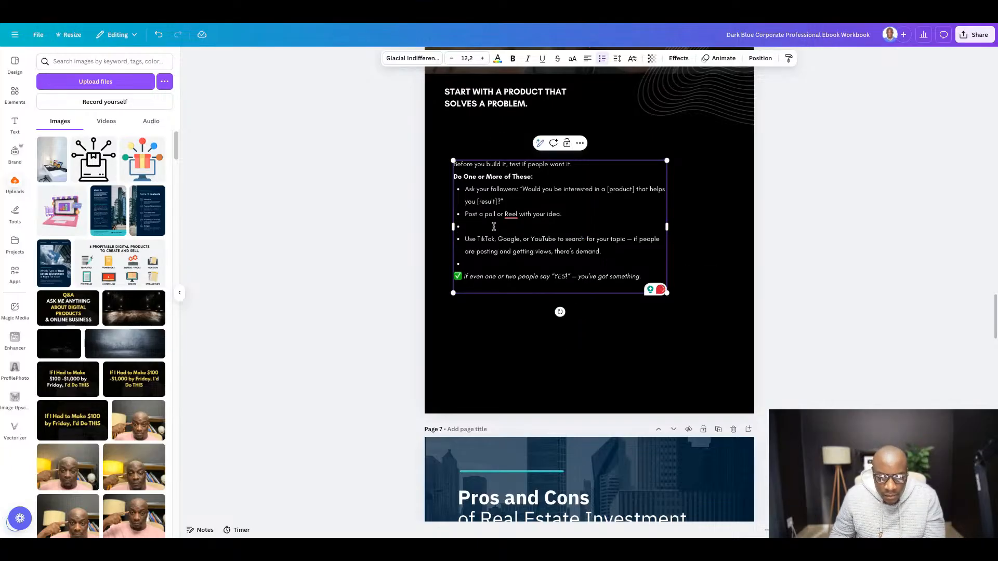
left_click(494, 227)
key("BackSpace")
key("BackSpace")
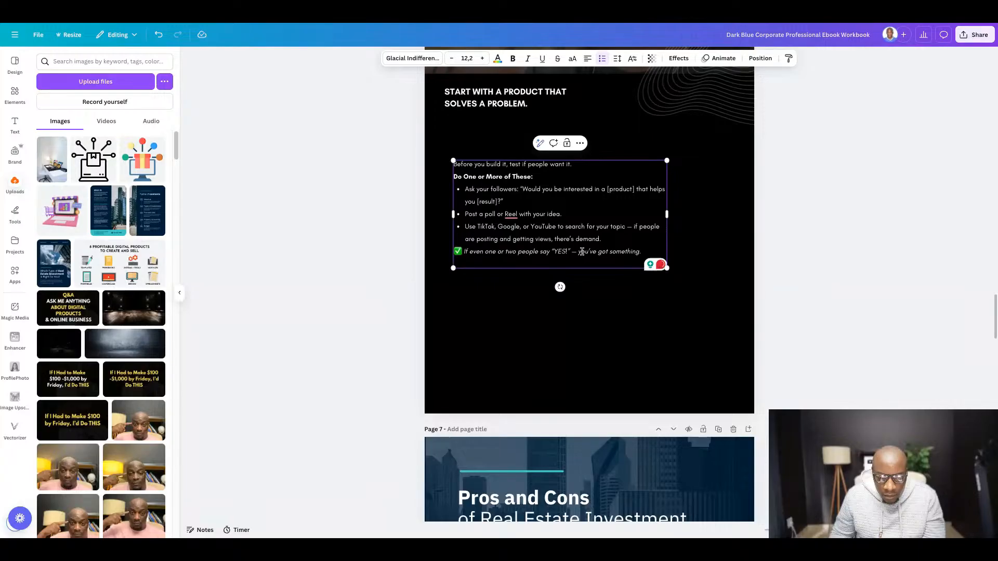
key("Return")
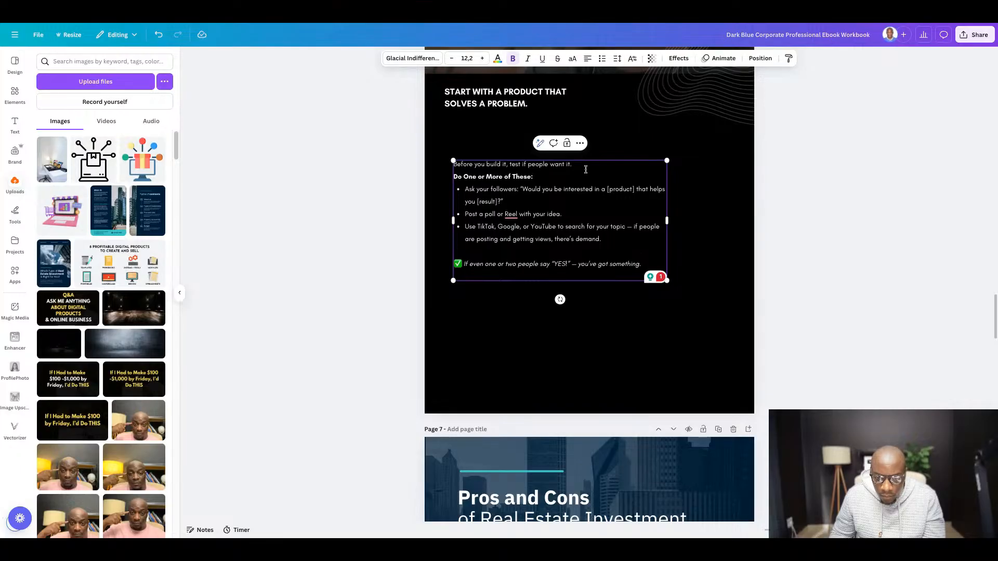
key("Return")
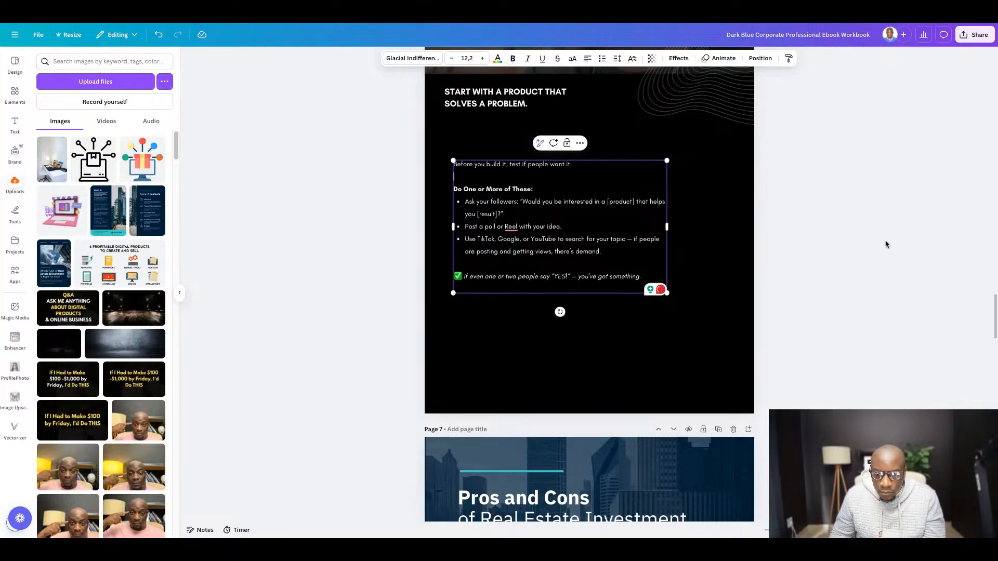
- Move the Day 2 text lower and place the "Start with a product that solves a problem" subheading just above it, widened to one line
left_click(720, 238)
left_click_drag(509, 171, 519, 202)
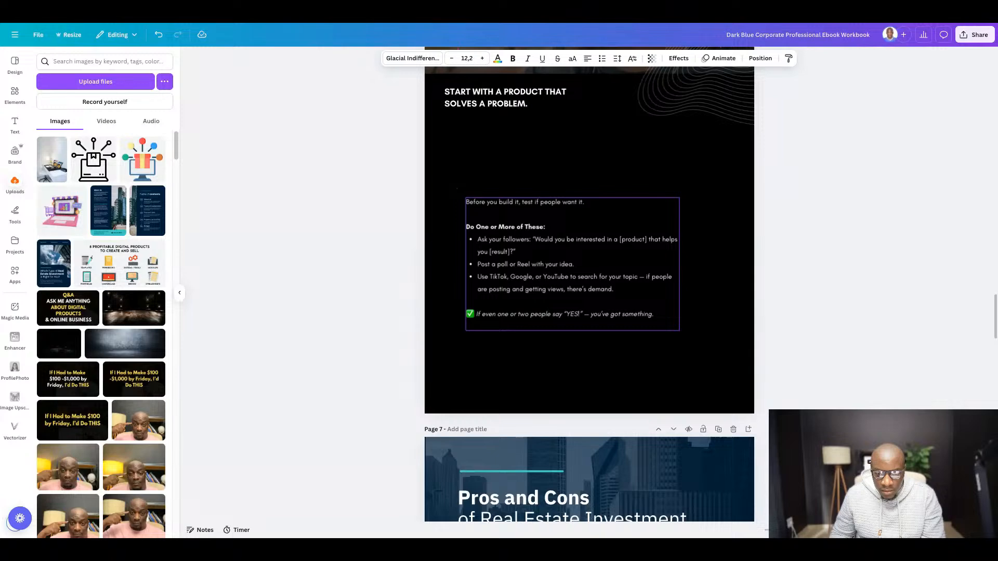
left_click_drag(482, 106, 499, 173)
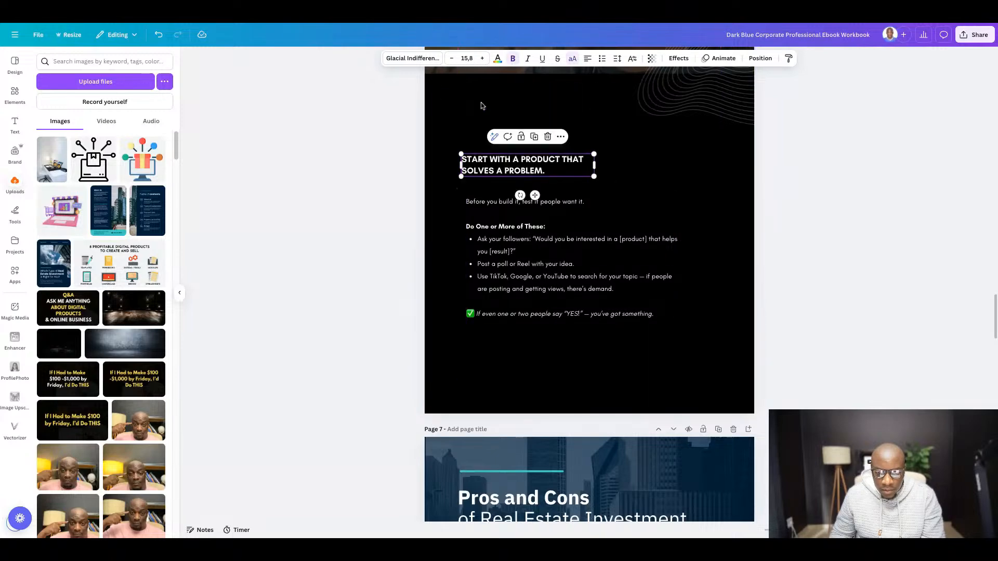
left_click_drag(597, 166, 690, 159)
left_click_drag(563, 165, 562, 186)
left_click(301, 214)
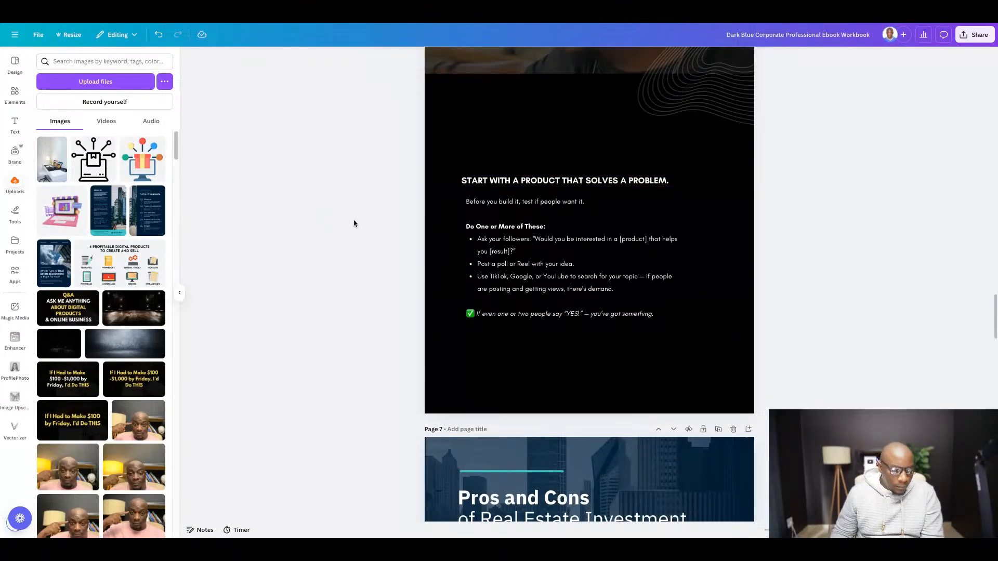
- Insert the uploaded seaside selfie in a black T-shirt on page 6 and enlarge it to span the page width from the upper edge
scroll(244, 281, "down", 1)
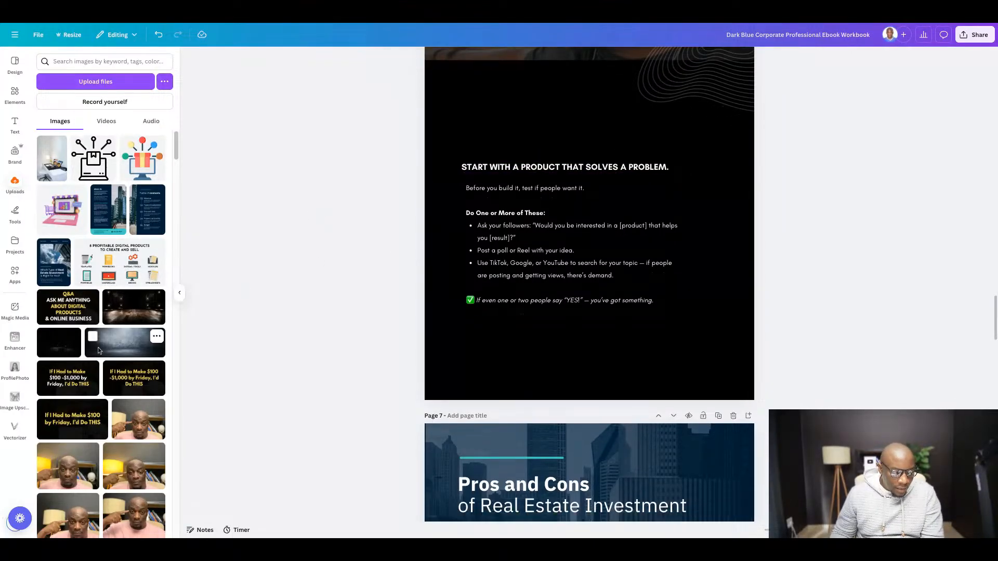
scroll(116, 348, "down", 3)
scroll(117, 348, "down", 10)
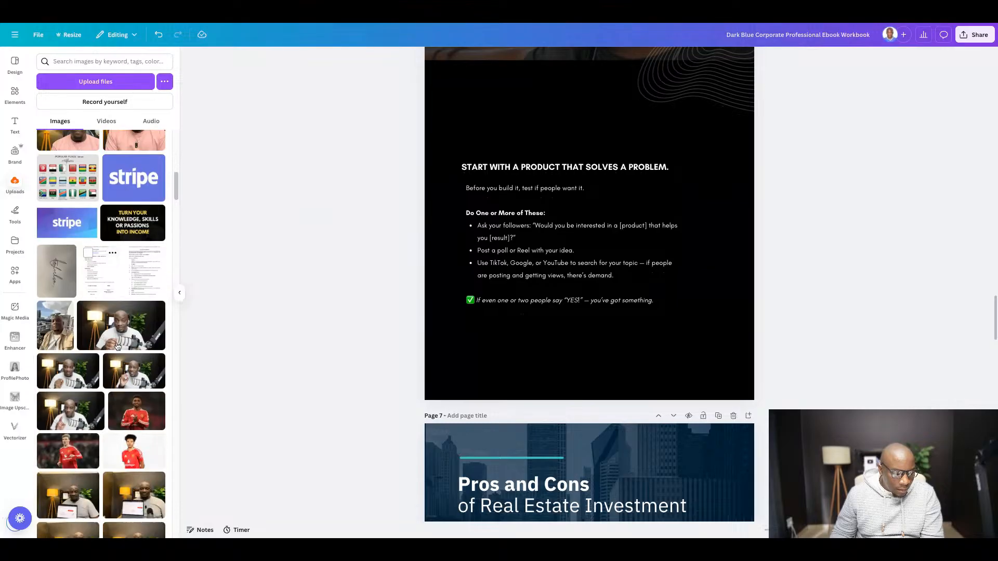
scroll(116, 347, "down", 10)
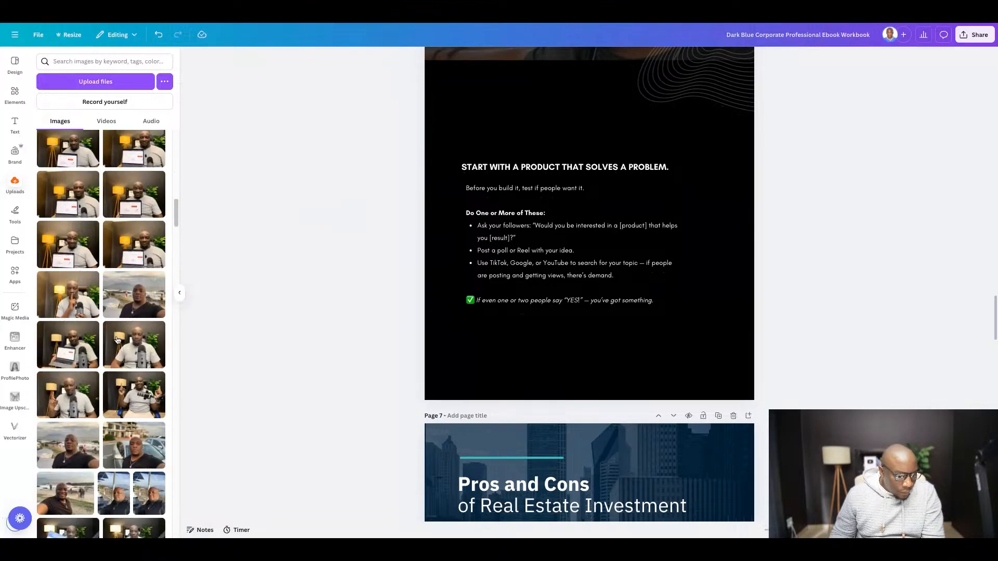
scroll(118, 340, "down", 4)
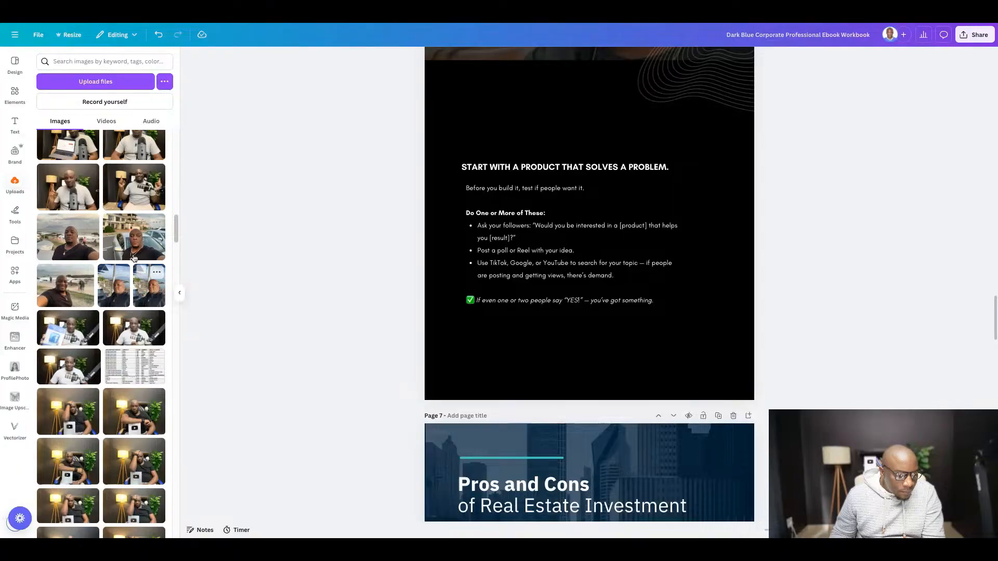
left_click(73, 246)
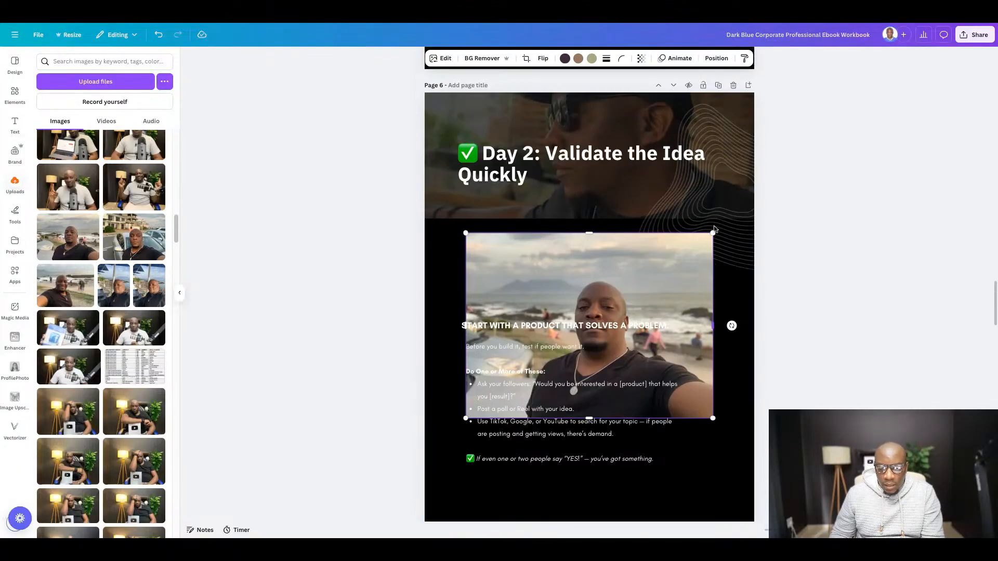
left_click_drag(588, 234, 563, 119)
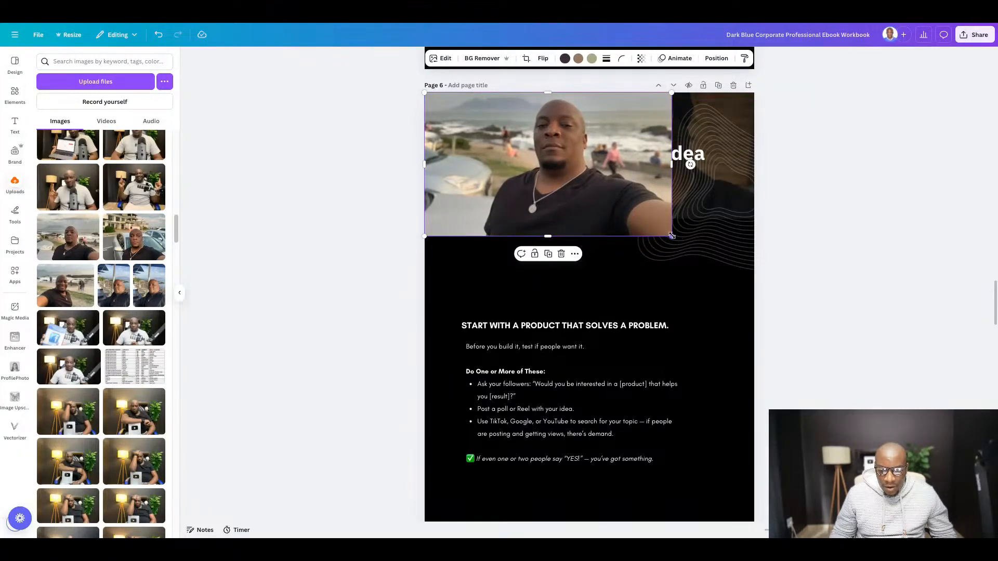
left_click_drag(671, 236, 760, 297)
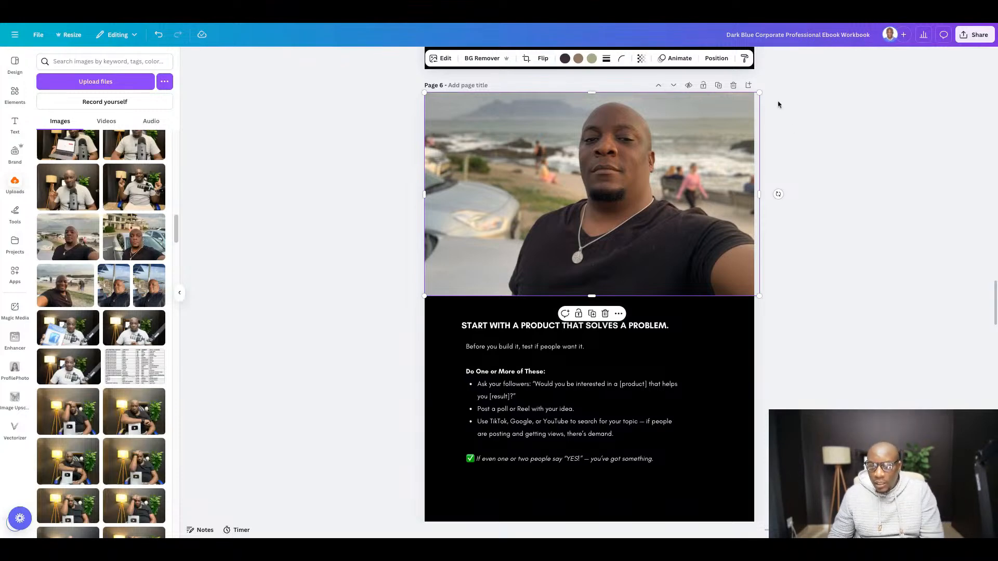
- Set the seaside selfie's transparency on page 6 to about 62 so the Day 2 title shows through
left_click(645, 63)
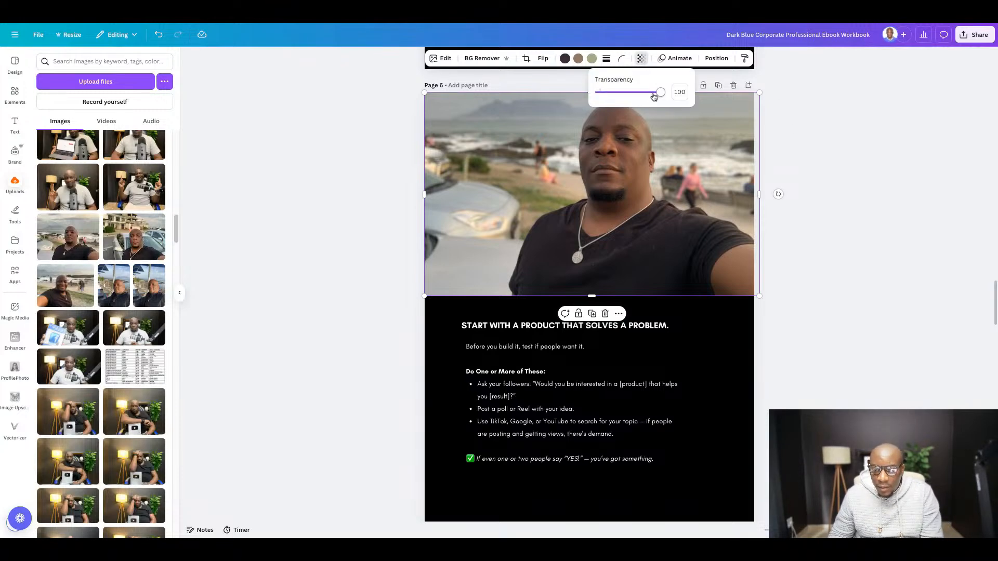
left_click_drag(653, 93, 654, 97)
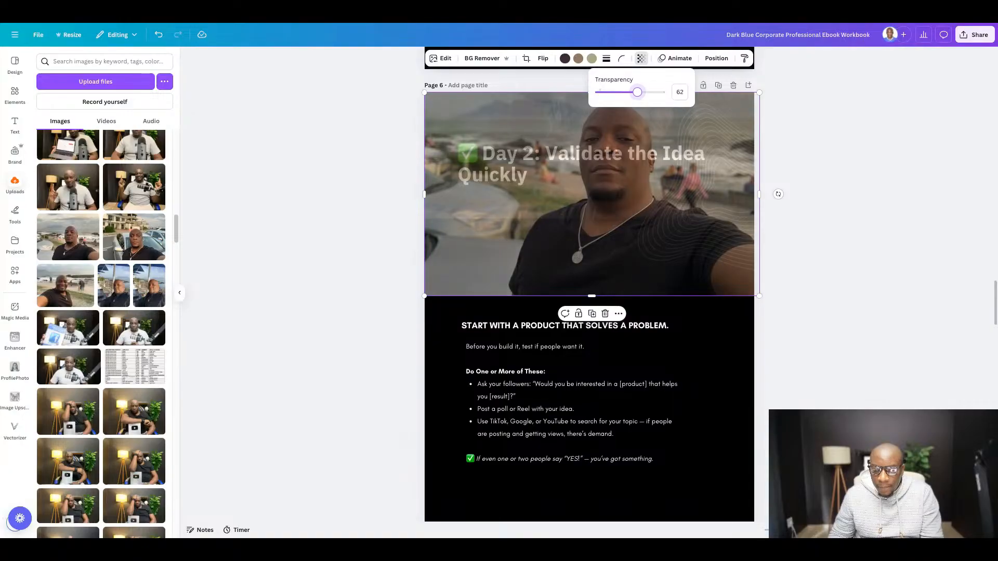
- Delete the old sunglasses photo behind the seaside selfie and place the selfie back against page 6's upper edge
left_click_drag(652, 253, 646, 450)
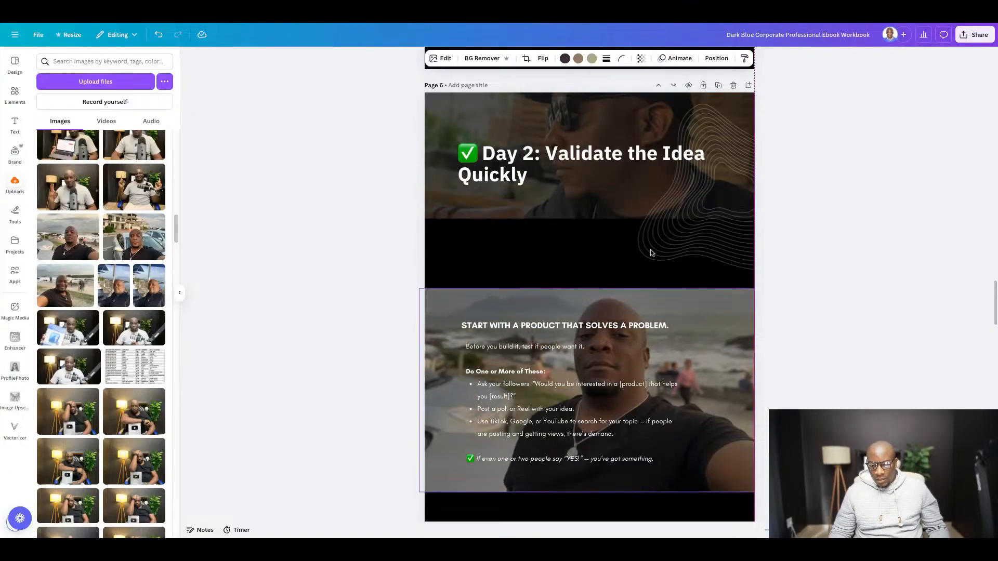
left_click(492, 211)
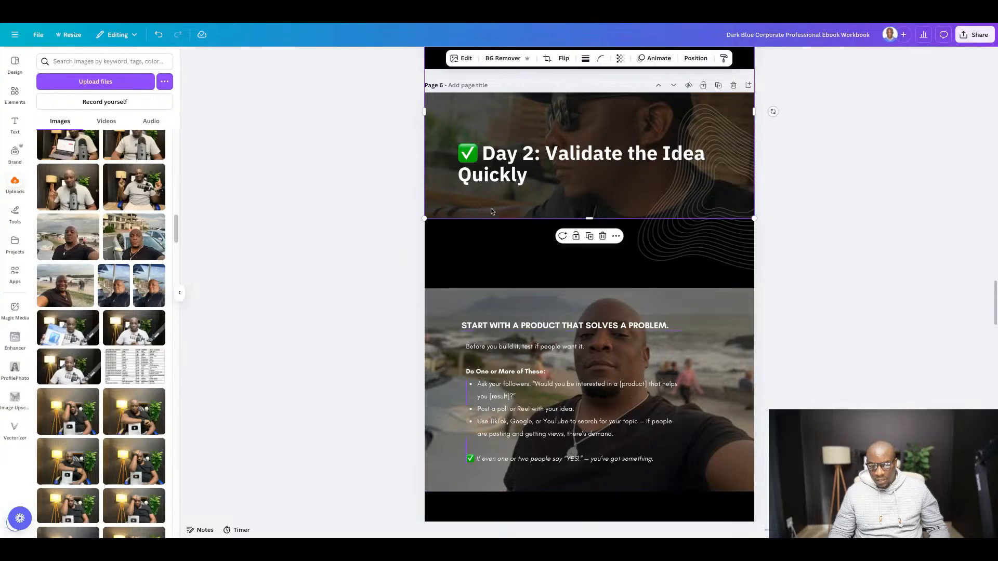
key("Delete")
left_click(651, 301)
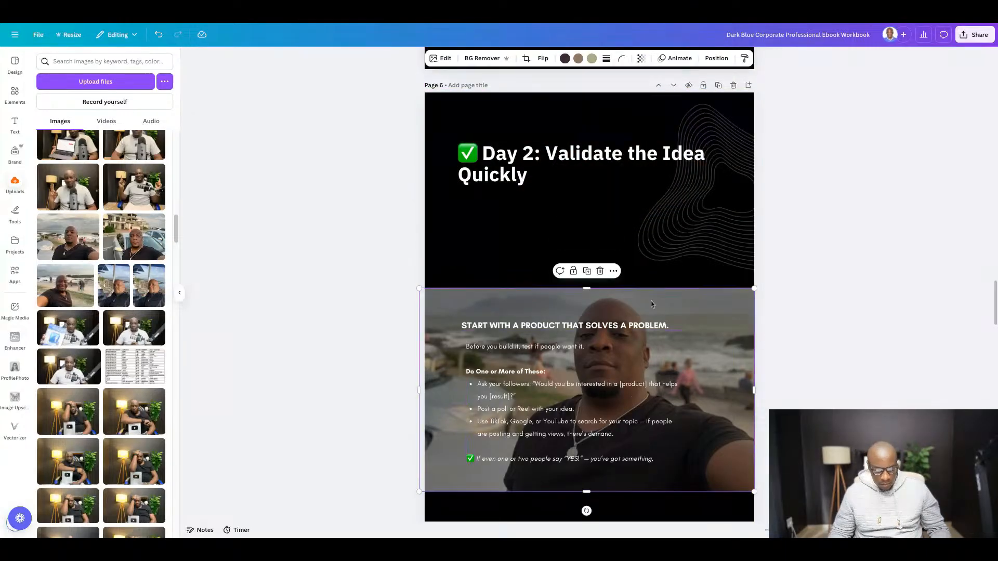
left_click_drag(652, 466, 653, 270)
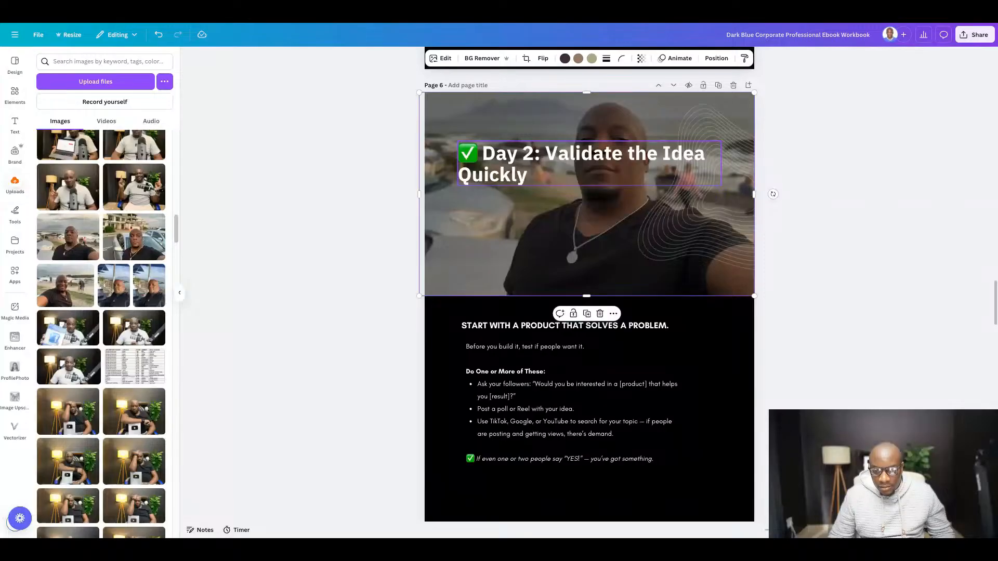
left_click(861, 242)
left_click(469, 262)
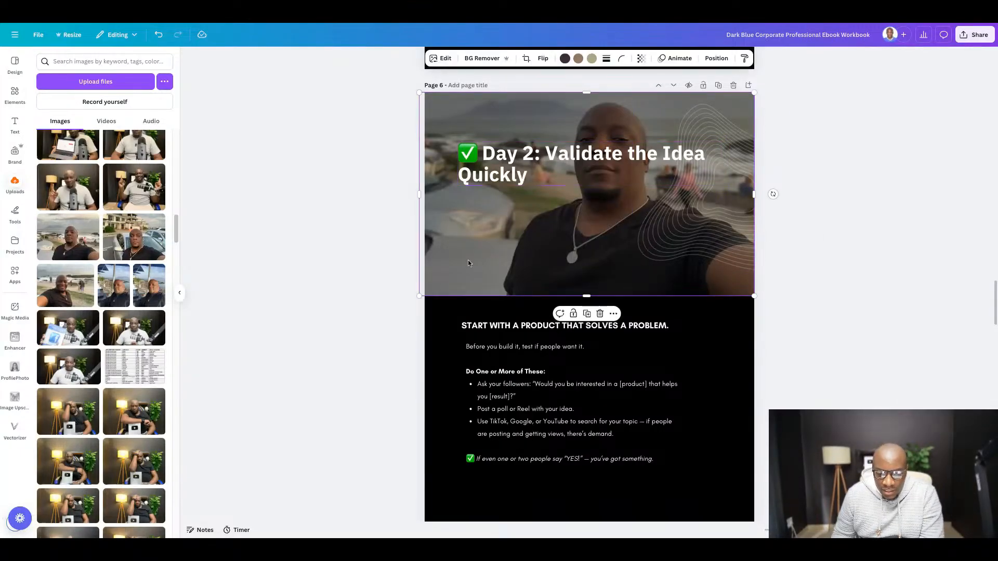
right_click(485, 254)
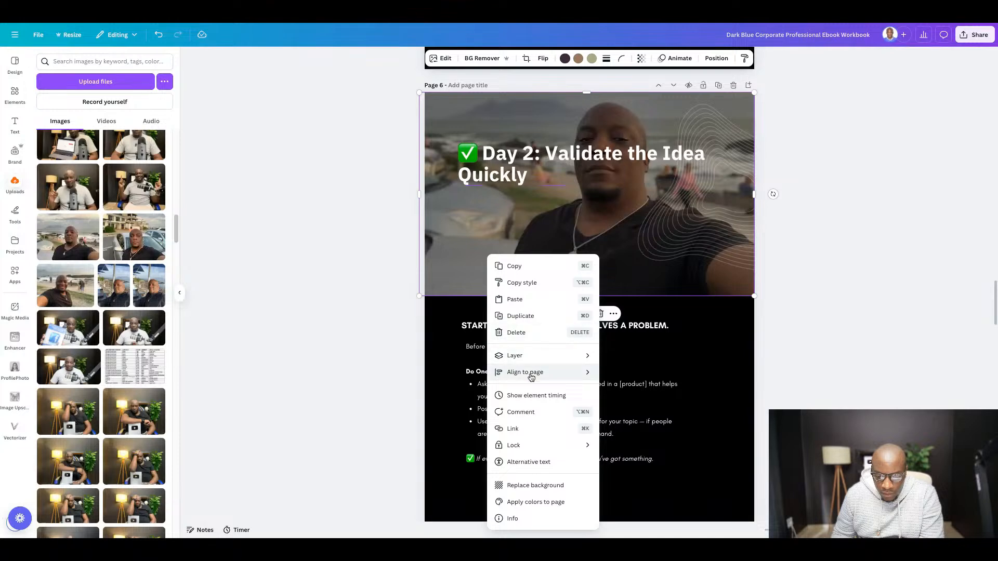
mouse_move(535, 374)
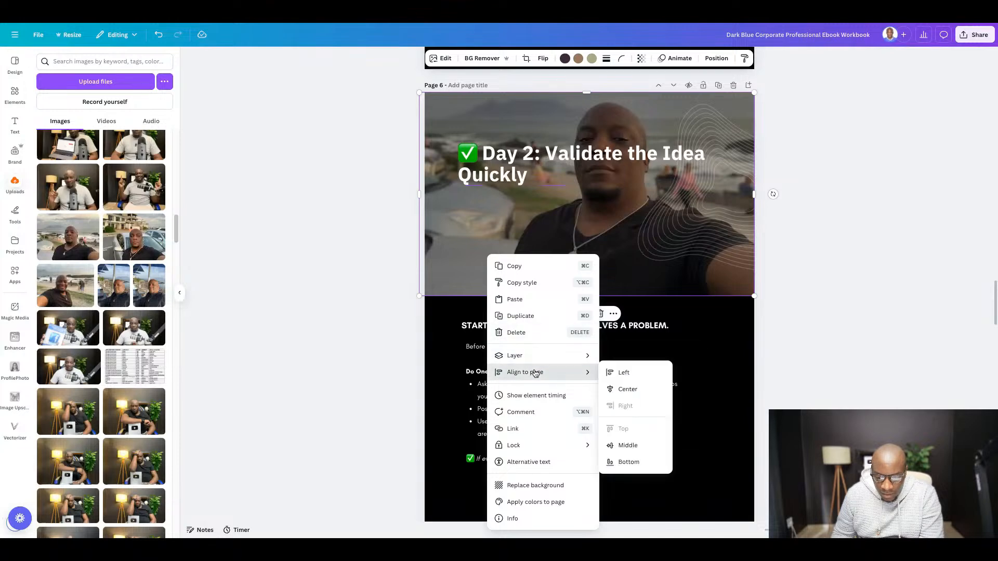
mouse_move(535, 356)
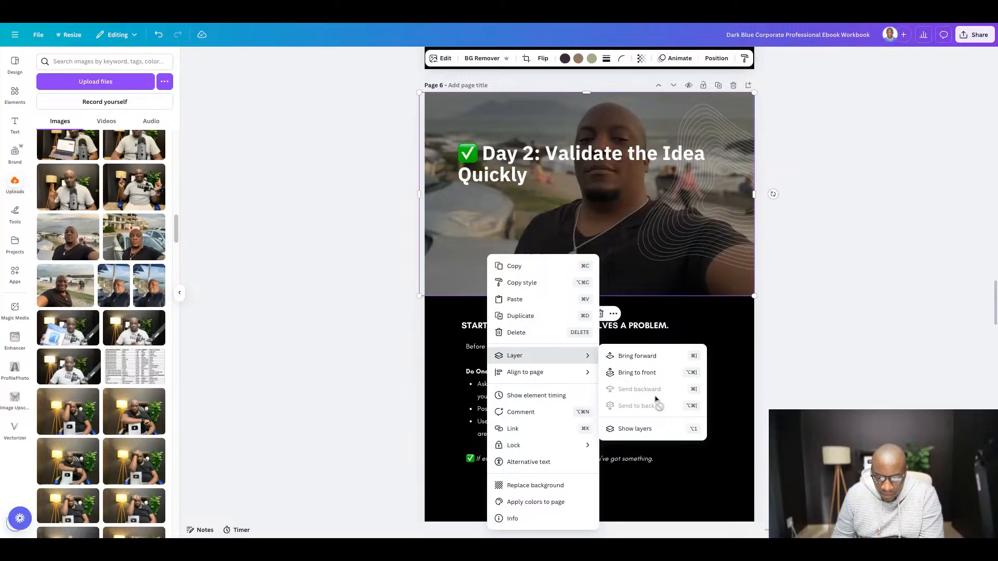
left_click(860, 299)
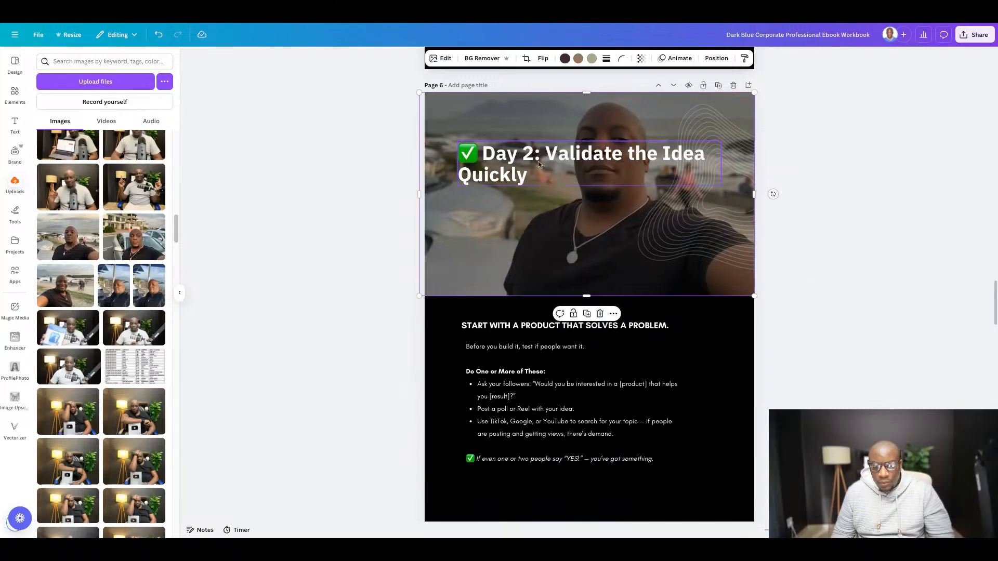
- Move the "Day 2: Validate the Idea Quickly" title lower on the header photo, toward its vertical middle
left_click_drag(500, 158, 500, 203)
left_click(906, 196)
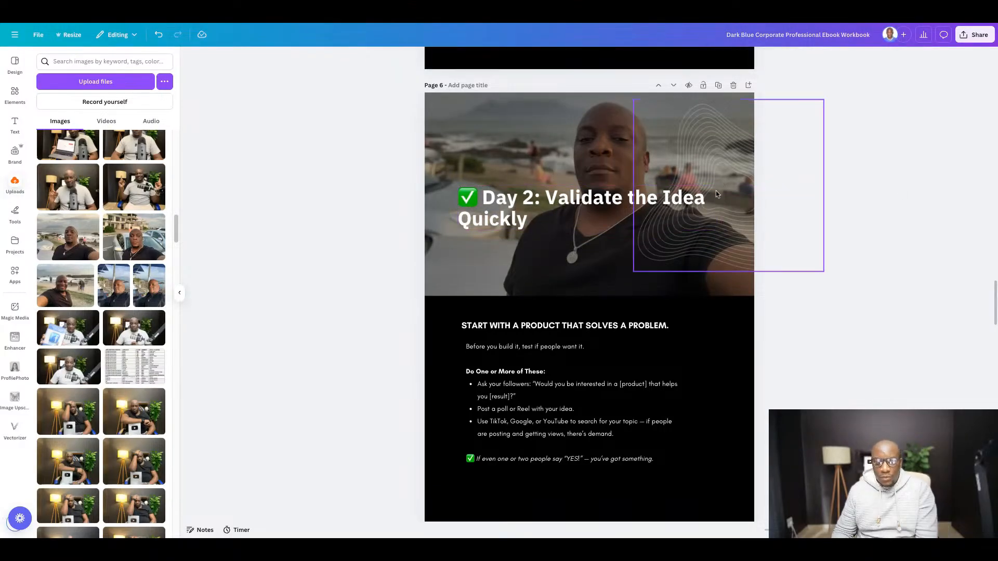
- Review the Day 3 section in the Google Docs guide and the layout of the following template page in Canva
scroll(520, 208, "down", 2)
scroll(607, 276, "down", 5)
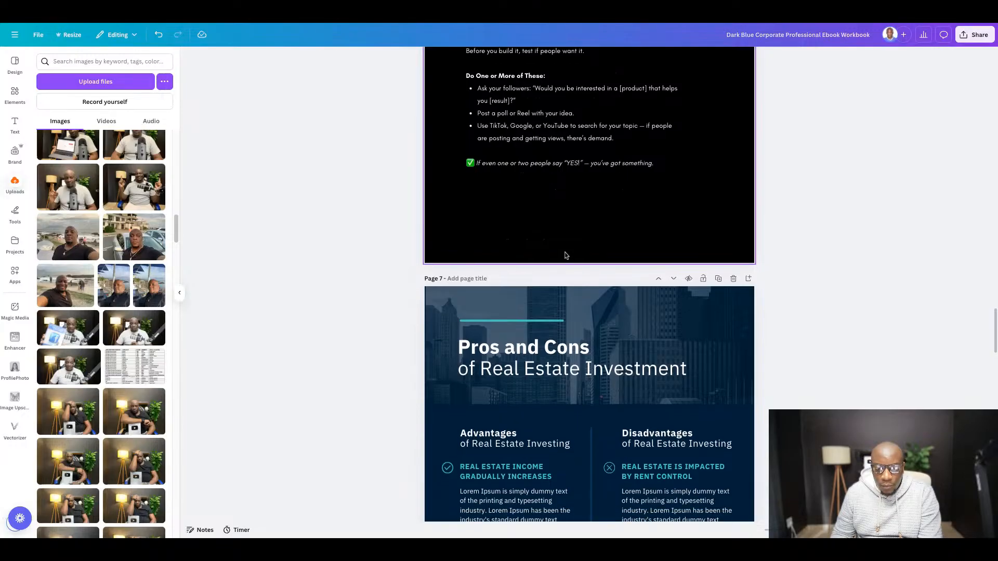
scroll(568, 253, "up", 1)
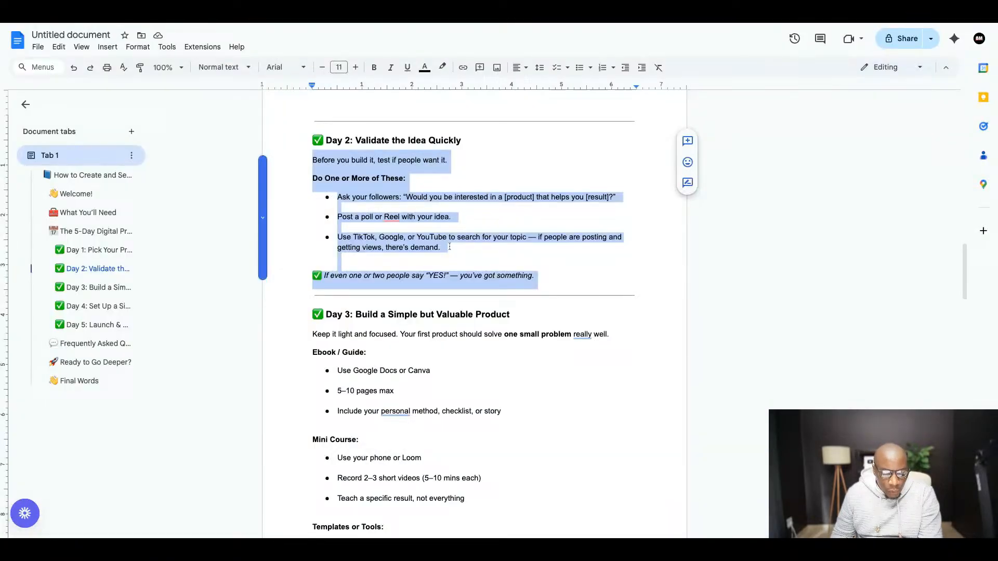
scroll(391, 235, "down", 4)
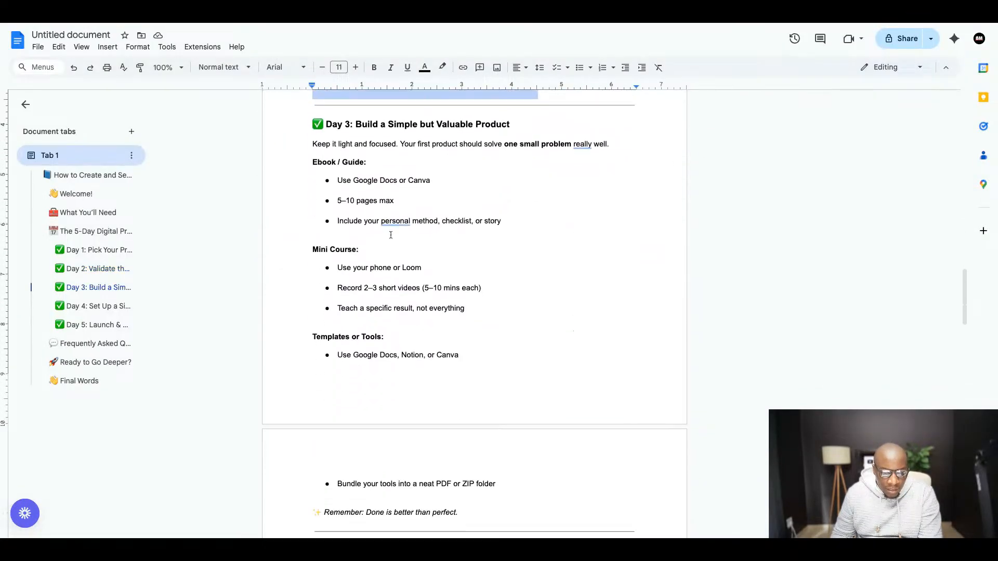
scroll(461, 235, "down", 2)
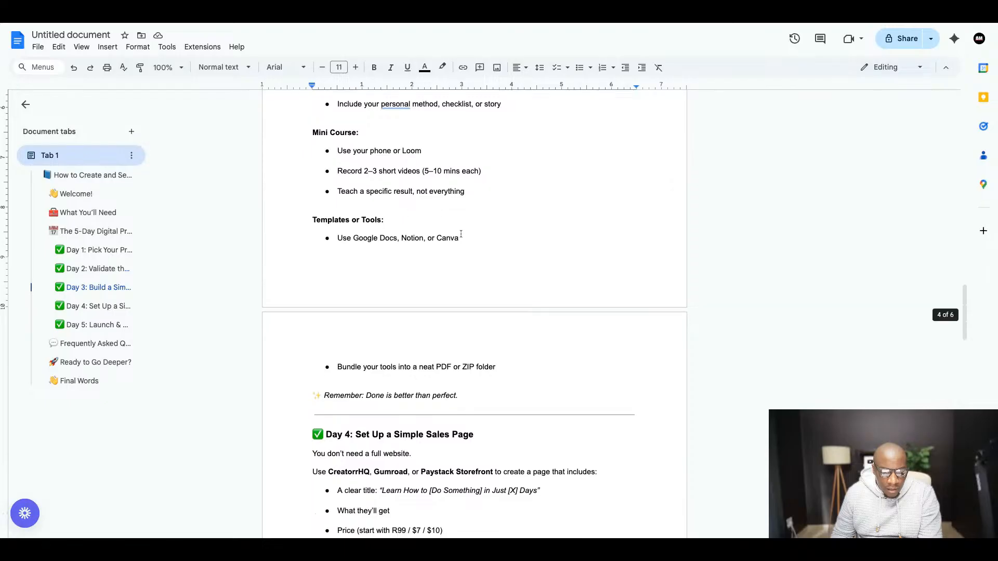
scroll(461, 235, "up", 2)
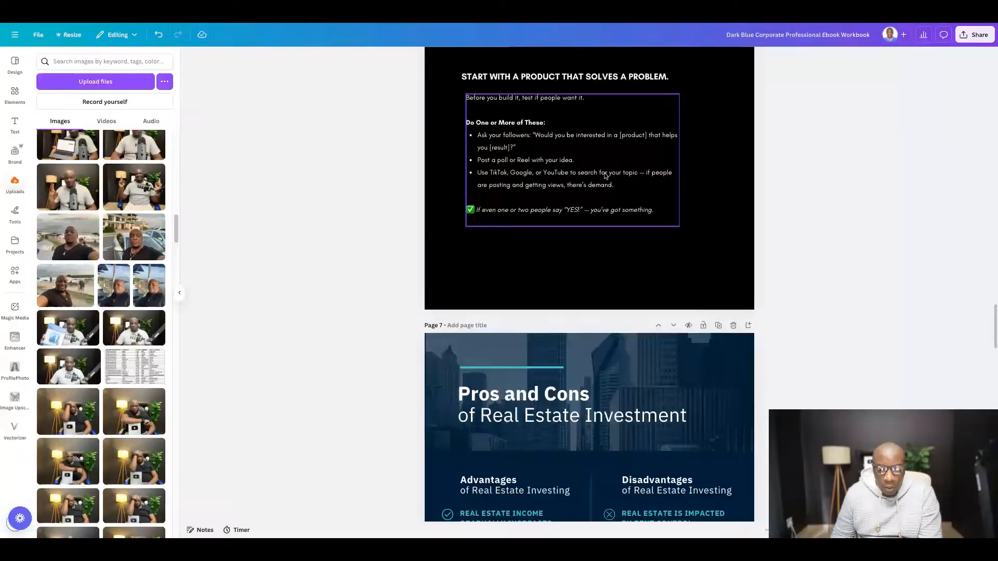
scroll(651, 226, "up", 8)
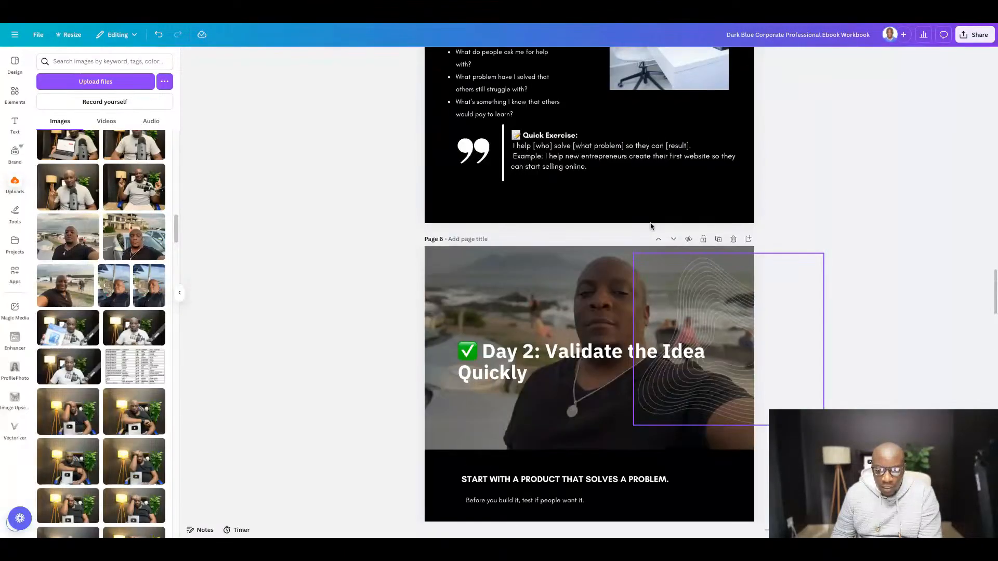
- Duplicate the finished Day 2 page as the base for the Day 3 page
scroll(651, 227, "up", 5)
scroll(651, 226, "down", 6)
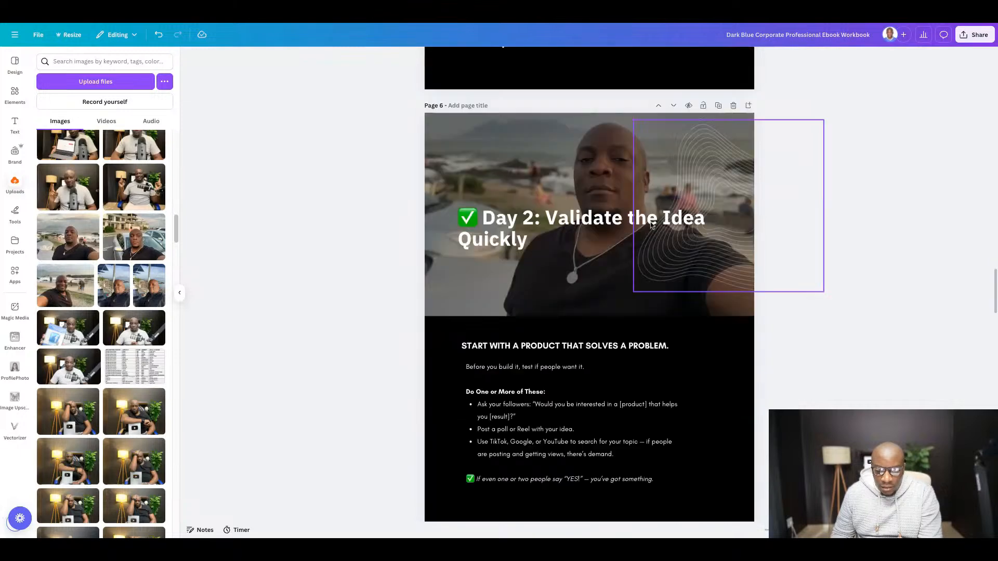
scroll(739, 220, "up", 1)
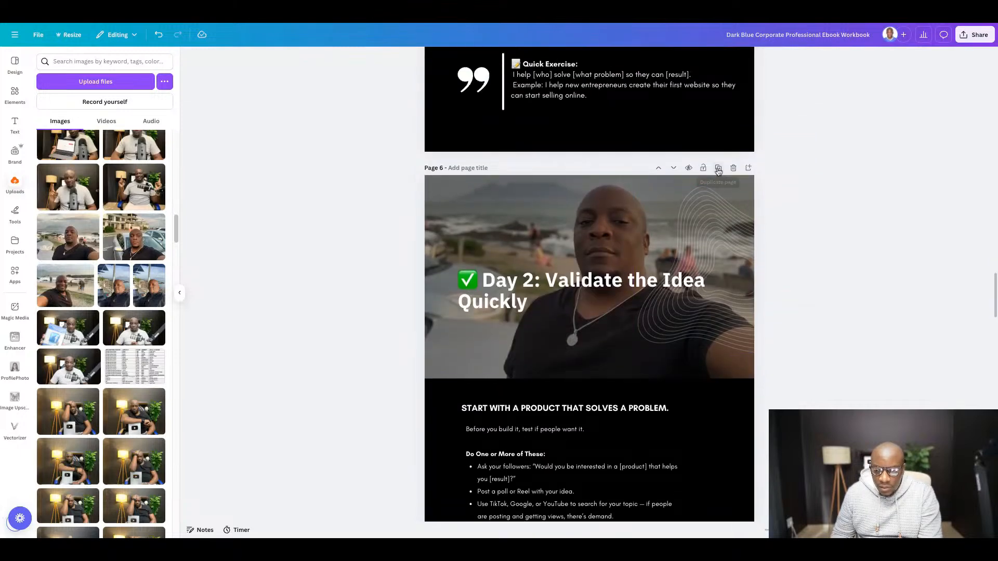
left_click(718, 168)
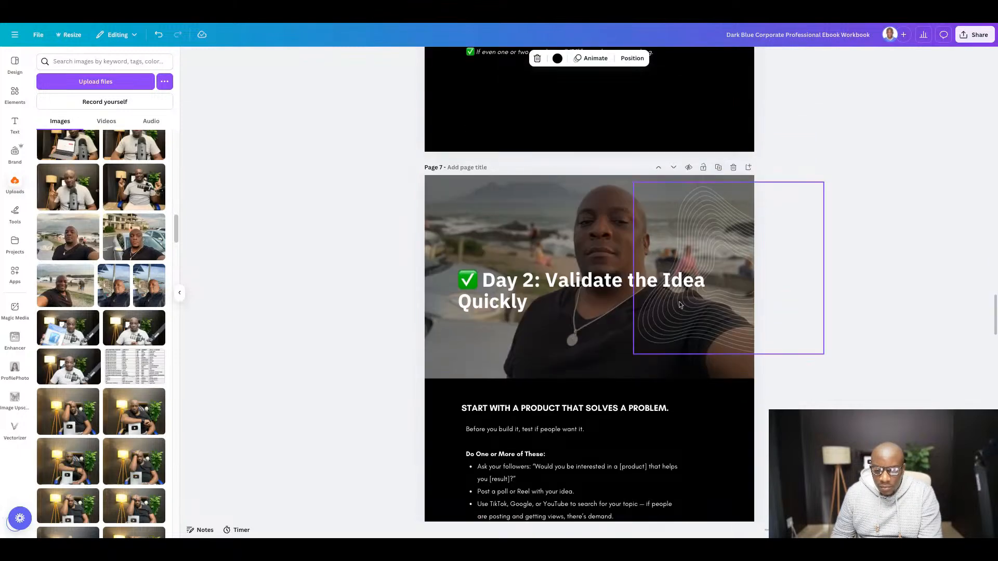
- Replace the duplicated page's title with the heading "Day 3: Build a Simple but Valuable Product" copied from the Google Docs guide
scroll(519, 208, "down", 3)
left_click(283, 24)
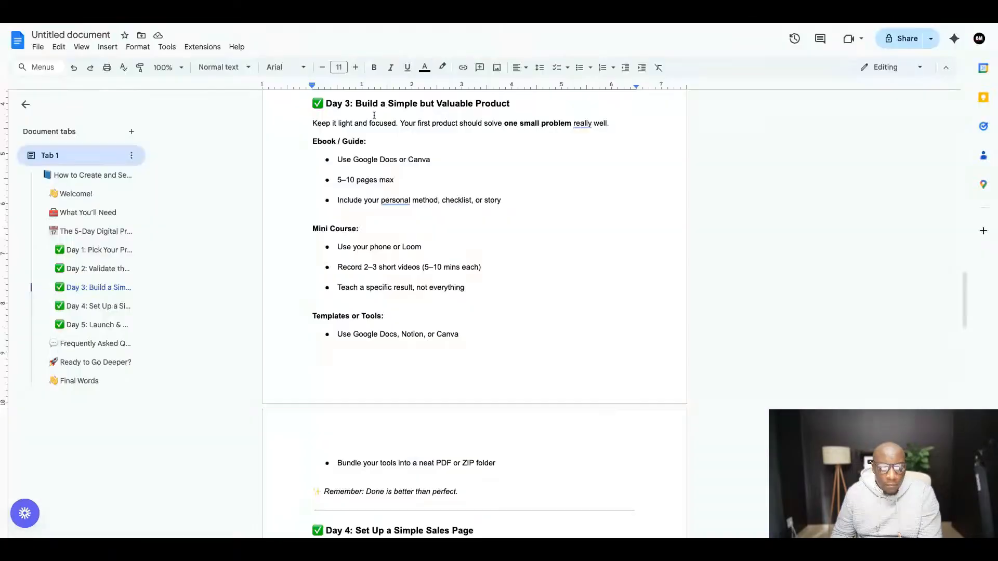
left_click_drag(310, 104, 510, 104)
right_click(491, 107)
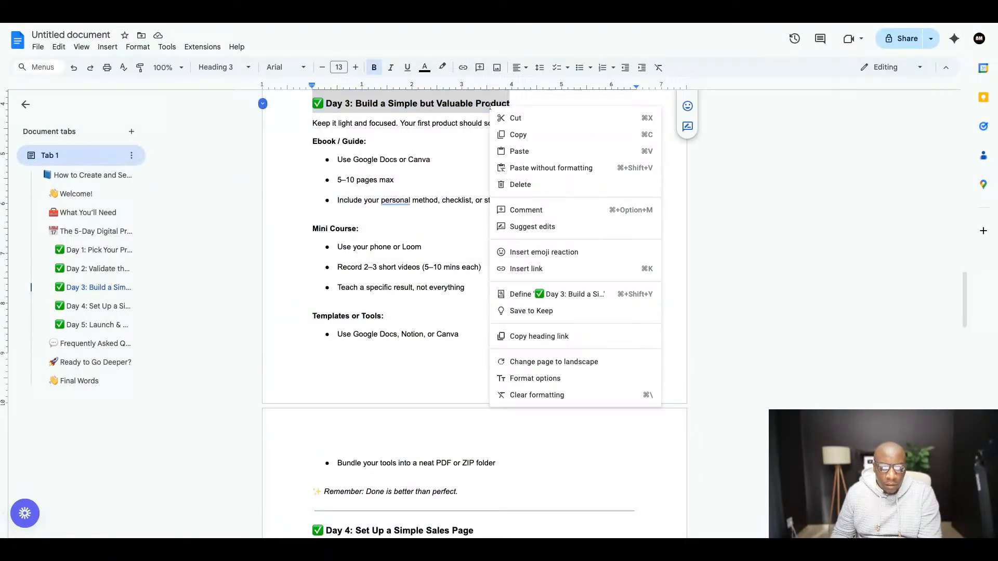
left_click(520, 135)
left_click(314, 24)
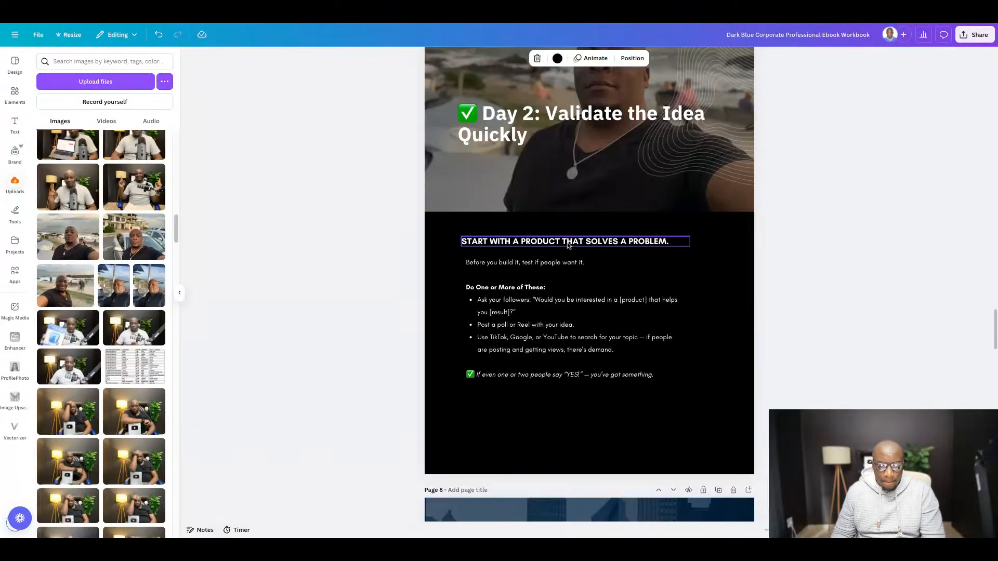
double_click(495, 120)
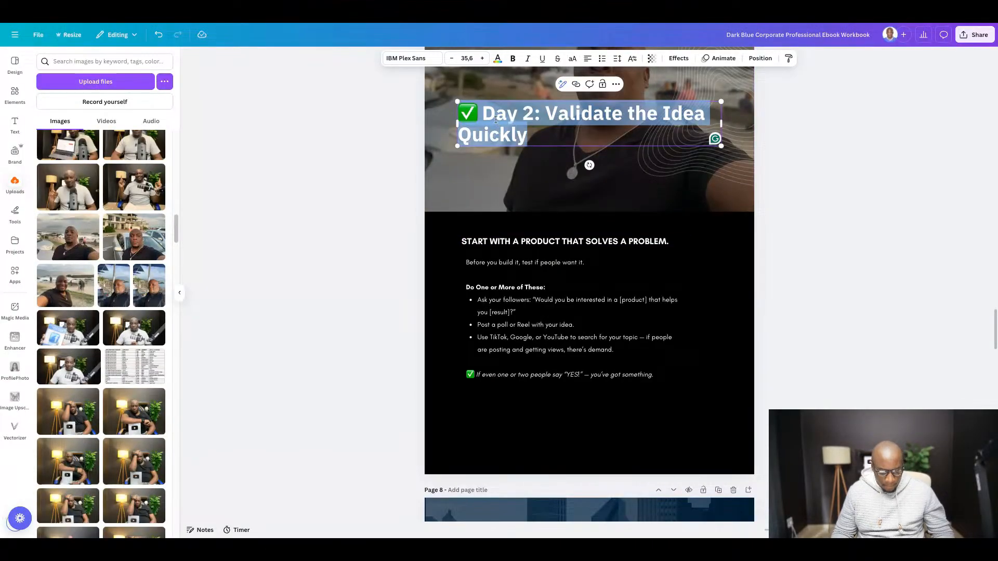
key("ctrl+v")
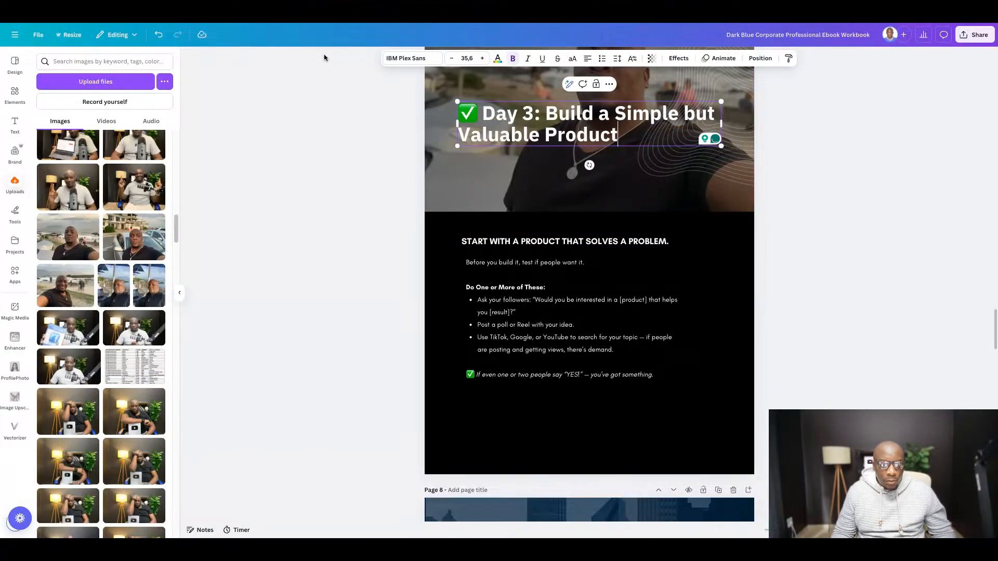
- Select the Day 3 text in Google Docs from "Keep it light and focused" through "Remember: Done is better than perfect." for copying
left_click(275, 25)
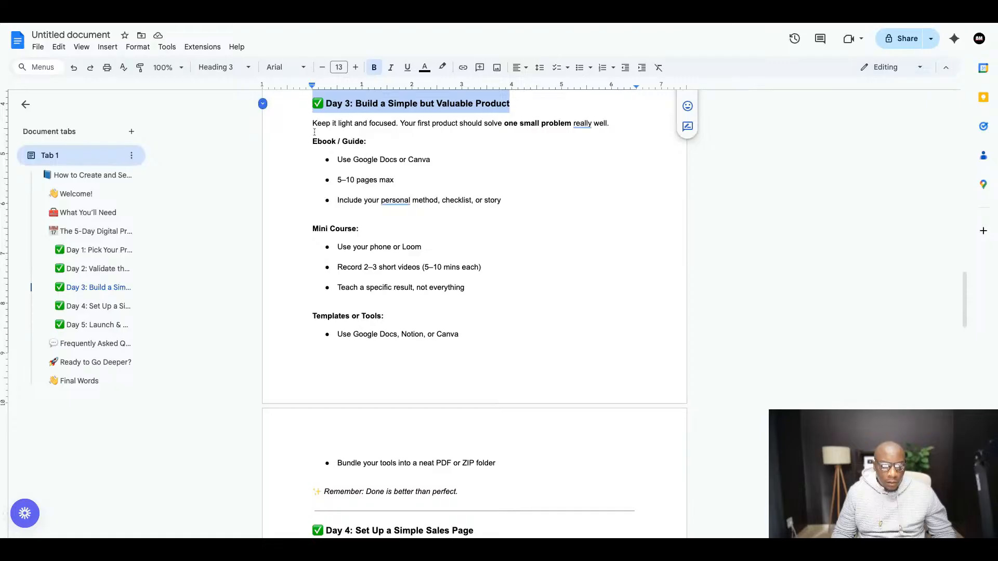
left_click(312, 126)
key("shift+Down")
key("shift+Down")
key("shift+Down")
key("shift+Down")
key("shift+Down")
key("shift+Down")
key("shift+Down")
key("shift+Down")
key("shift+Down")
key("shift+Down")
key("shift+Down")
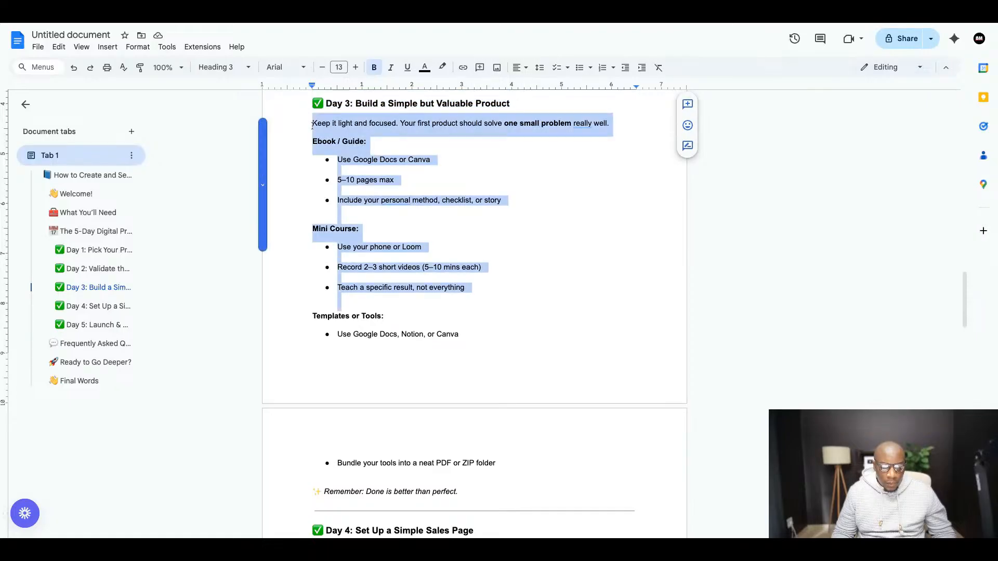
scroll(312, 125, "down", 3)
key("shift+Down")
key("shift+Down")
key("shift+Down")
key("shift+Down")
key("shift+Down")
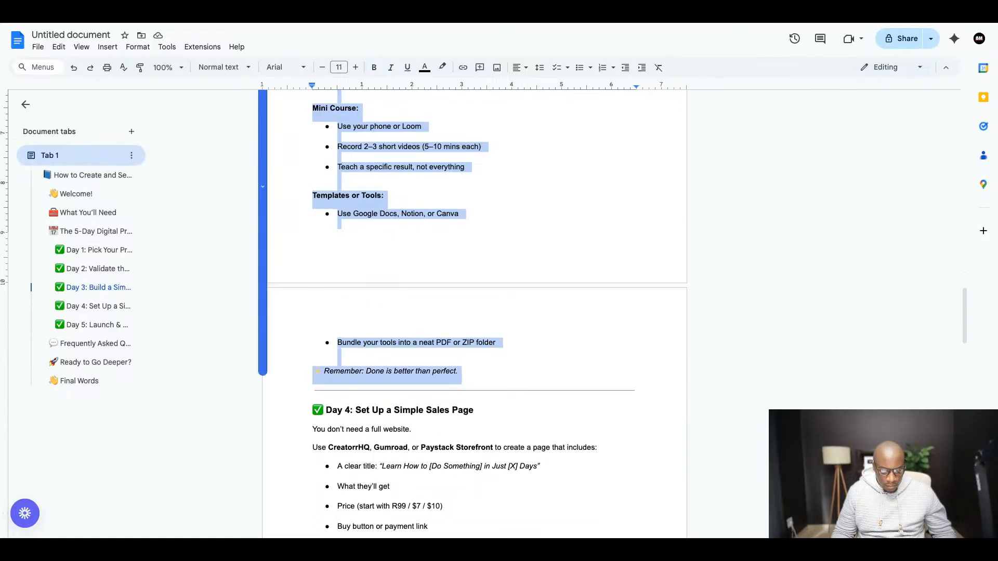
- Replace the Day 2 body text on the duplicated Canva page with the copied Day 3 text
left_click(303, 25)
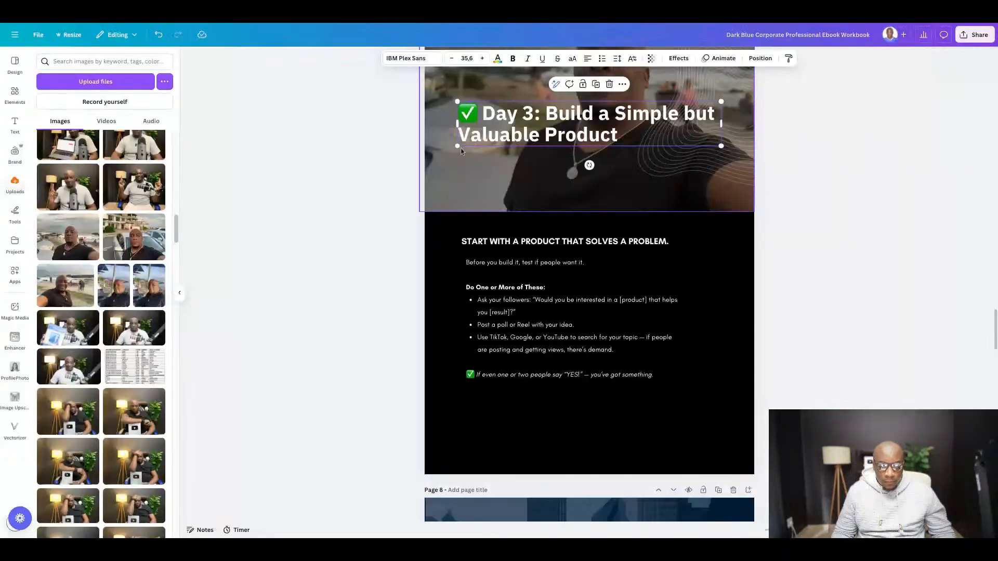
left_click(527, 285)
left_click(516, 308)
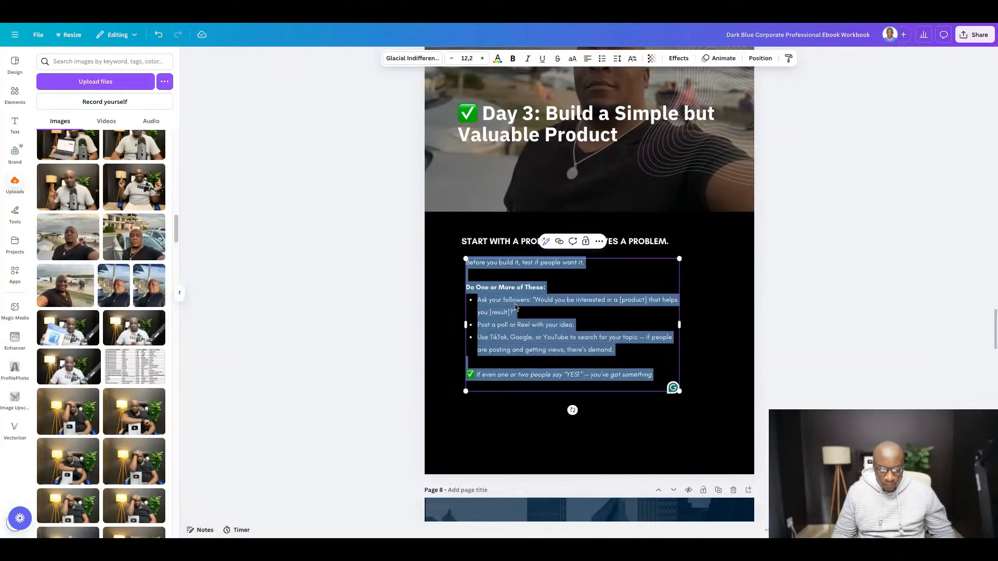
key("ctrl+v")
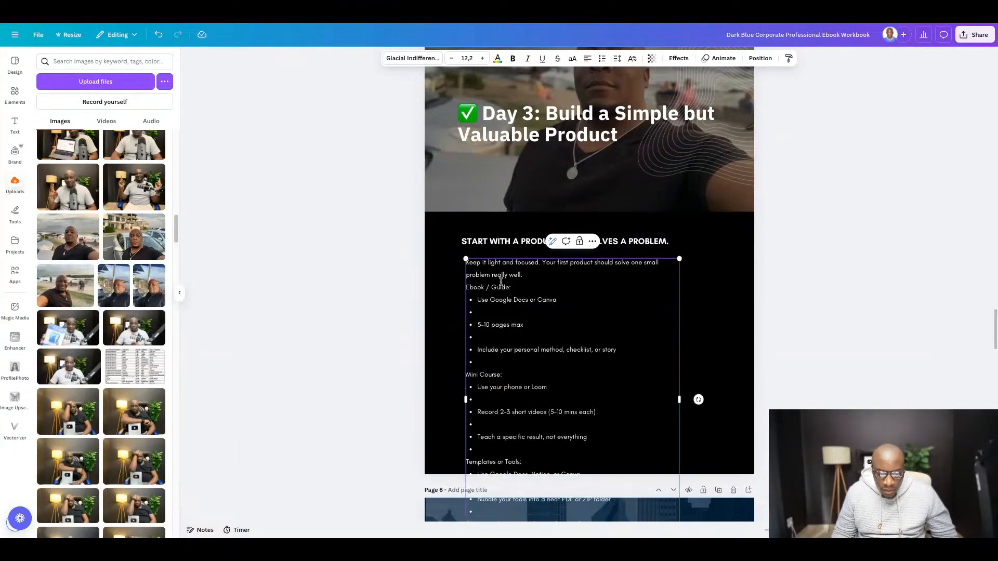
- Compare the pasted Day 3 text with its original structure in the Google Docs guide
left_click(252, 24)
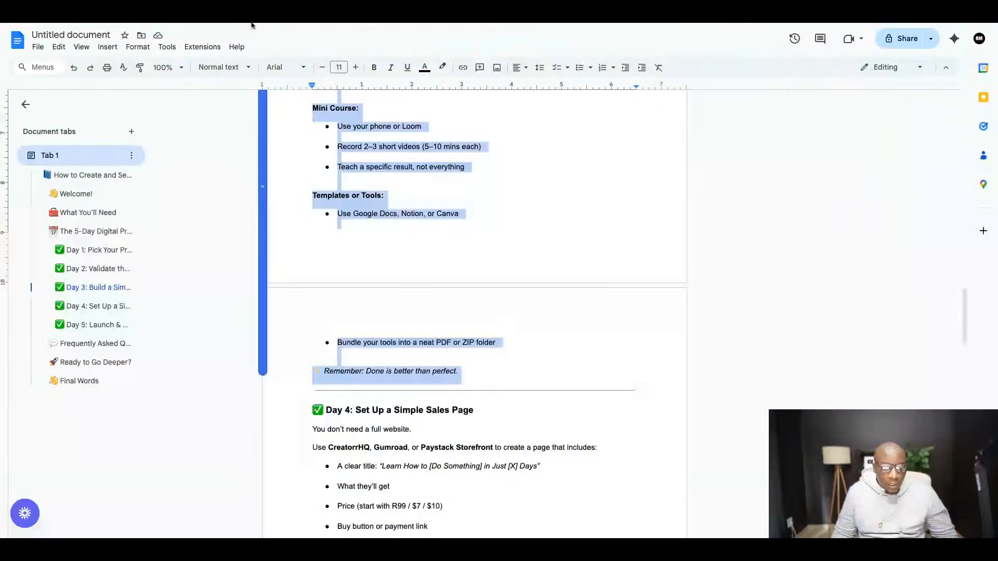
scroll(499, 287, "up", 5)
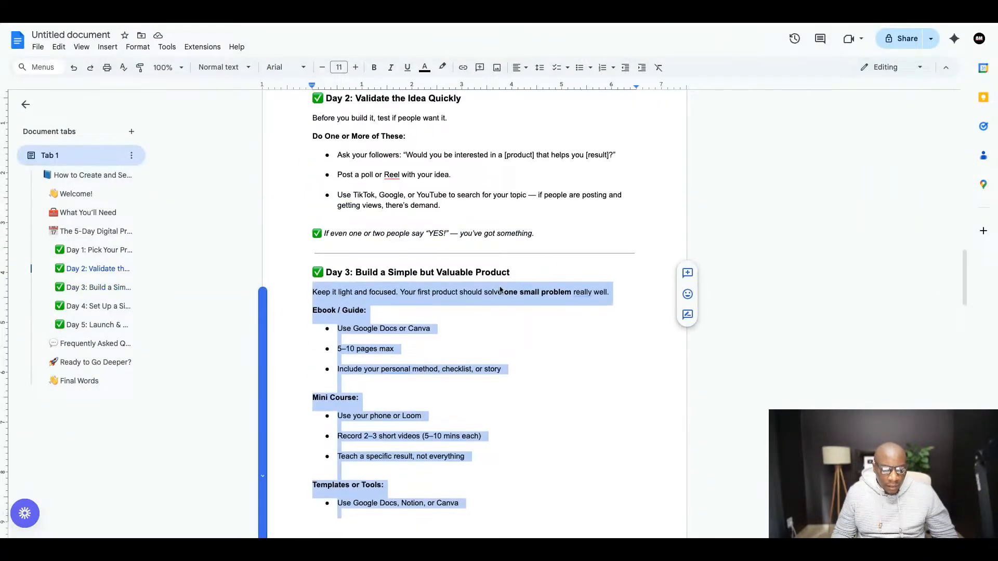
scroll(501, 289, "down", 1)
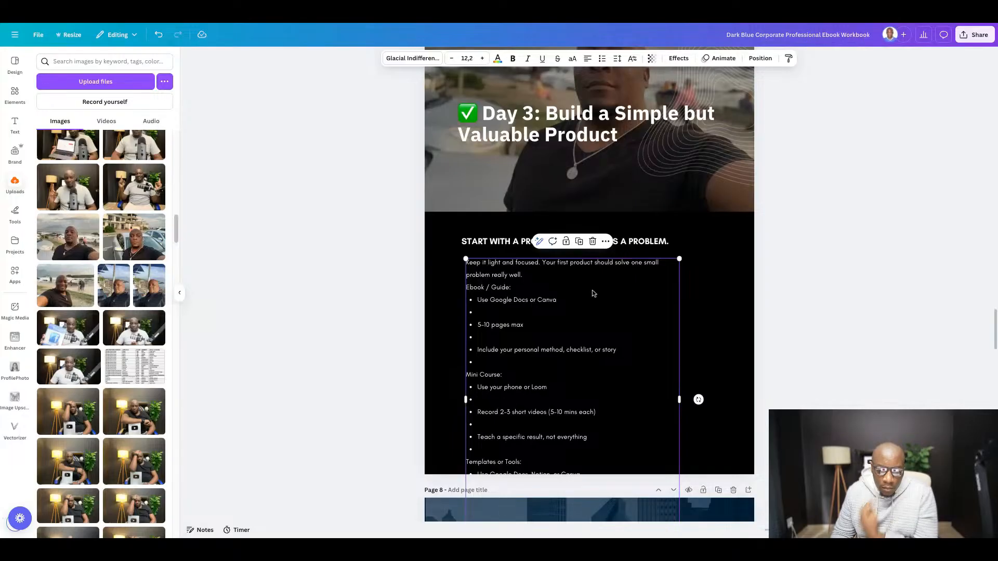
- Remove the empty bullets from the "Ebook / Guide:" list on page 7, leaving a blank line before "Mini Course:"
scroll(518, 298, "down", 1)
scroll(518, 299, "down", 1)
left_click(489, 275)
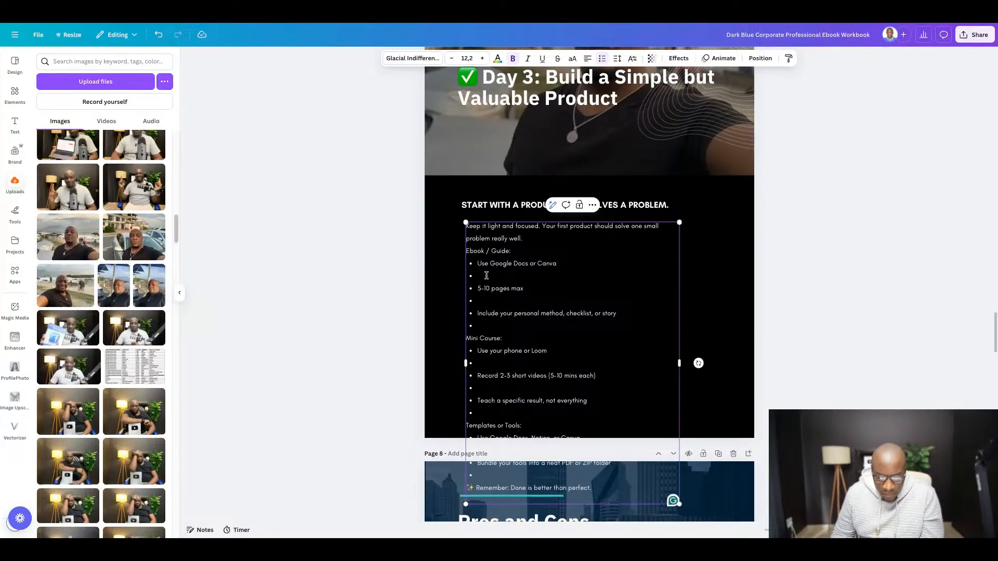
key("BackSpace")
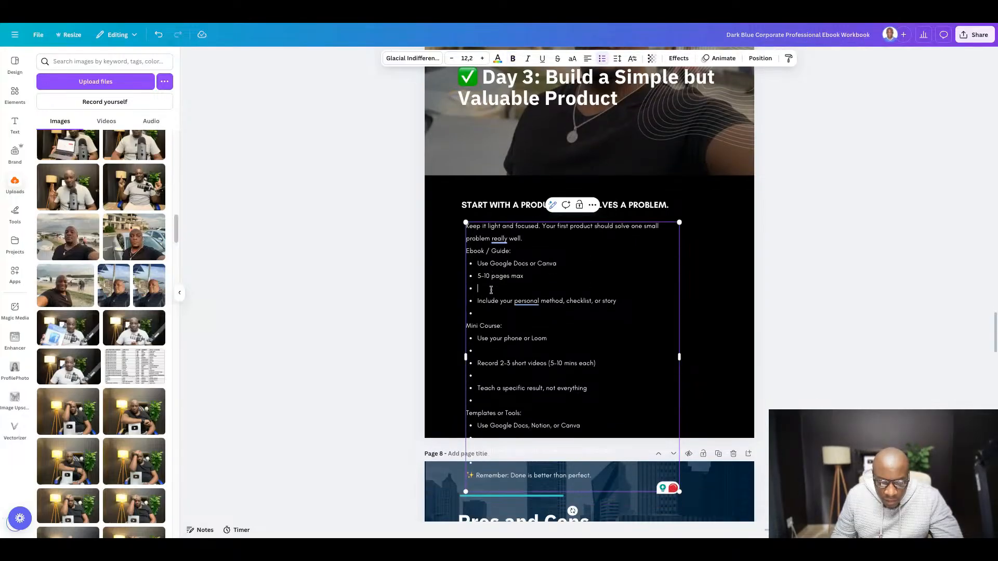
left_click(490, 289)
key("BackSpace")
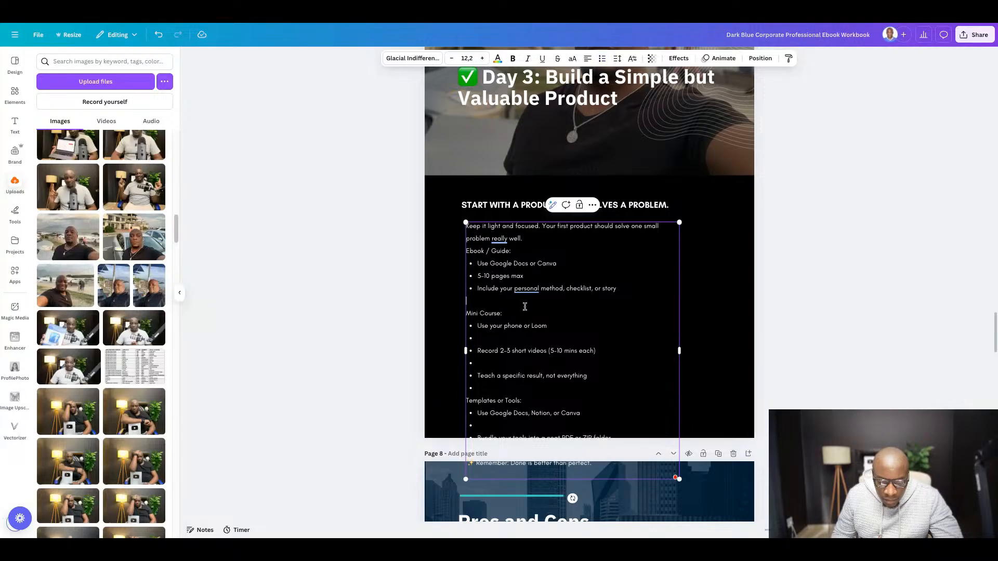
- Remove the empty bullets from the "Mini Course:" list and leave a blank line before "Templates or Tools:"
left_click(496, 287)
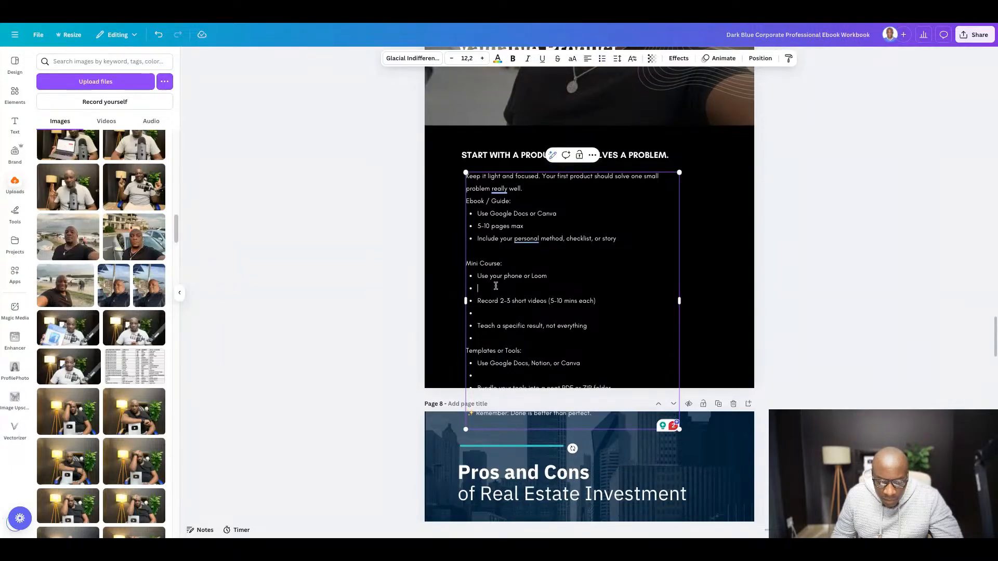
key("BackSpace")
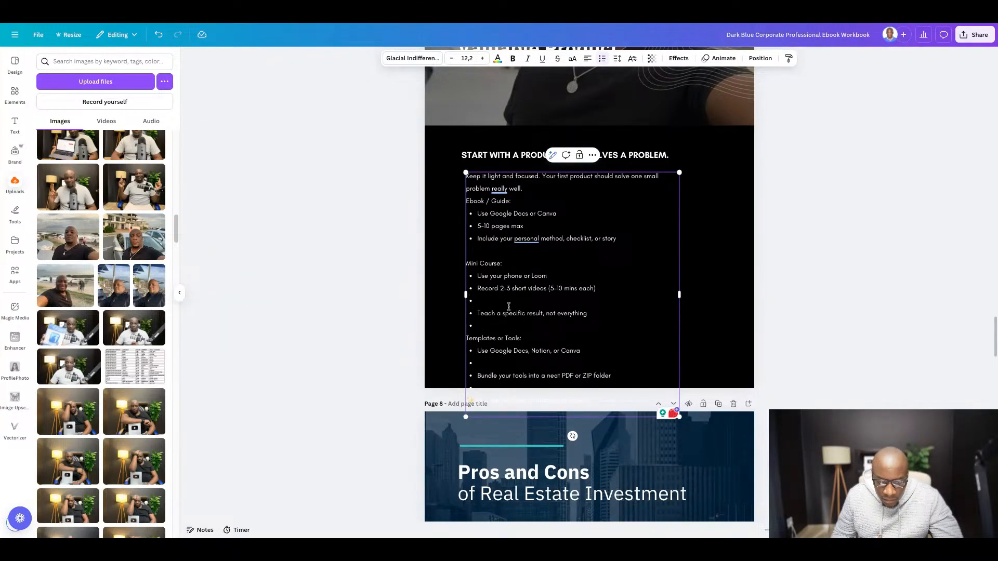
key("BackSpace")
key("BackSpace")
key("BackSpace")
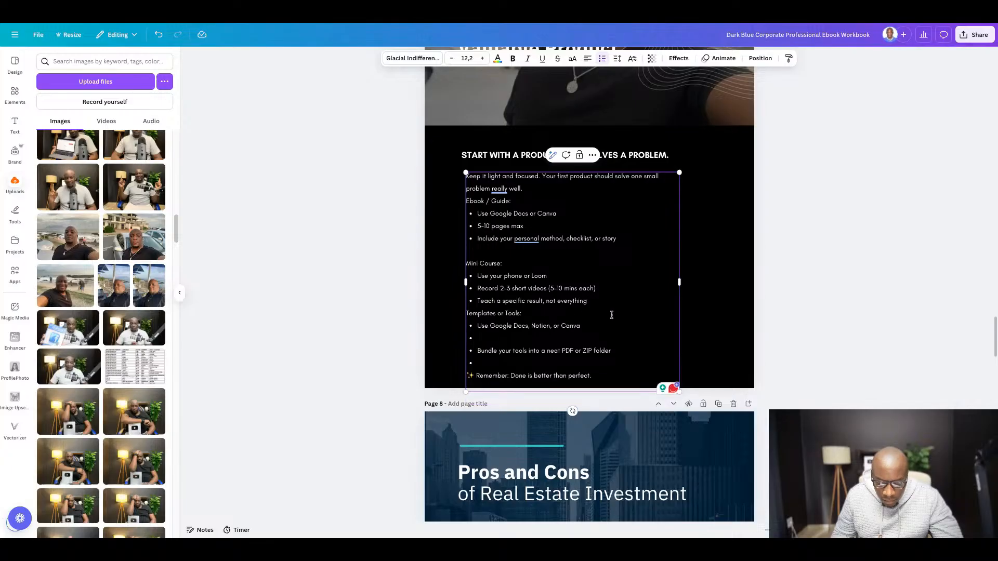
key("Right")
key("Return")
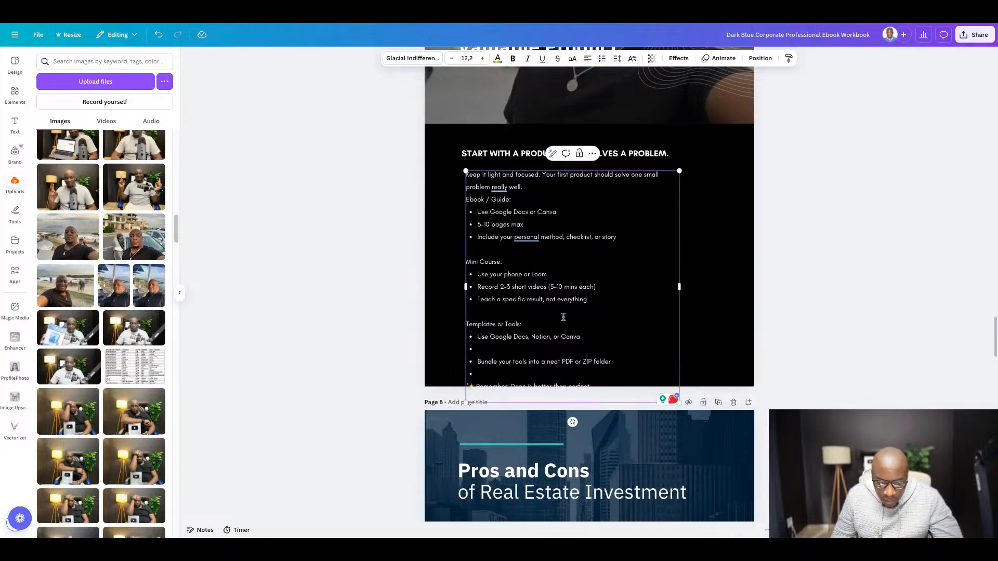
- Remove the empty bullets from the "Templates or Tools:" list, keeping a blank line before the "Remember" sentence
scroll(563, 316, "down", 1)
left_click(532, 306)
key("BackSpace")
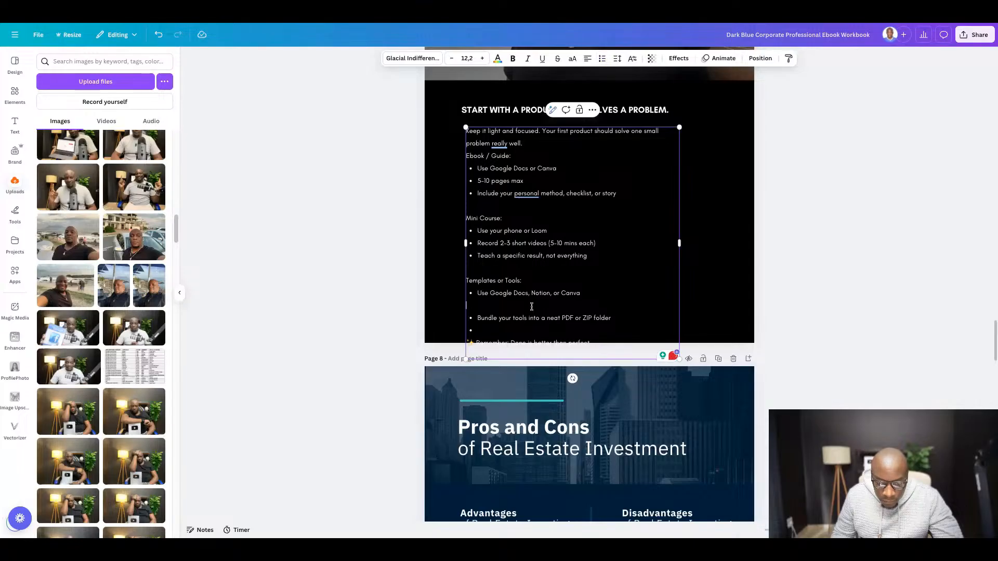
key("BackSpace")
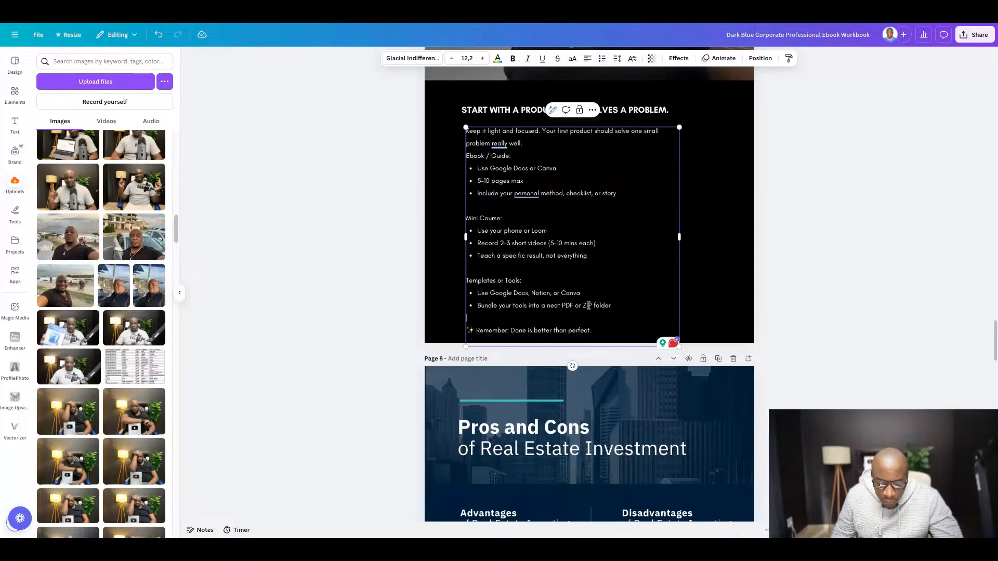
- Delete the beach selfie behind the Day 3 heading on page 7
scroll(589, 305, "down", 1)
scroll(592, 301, "up", 1)
scroll(593, 302, "up", 4)
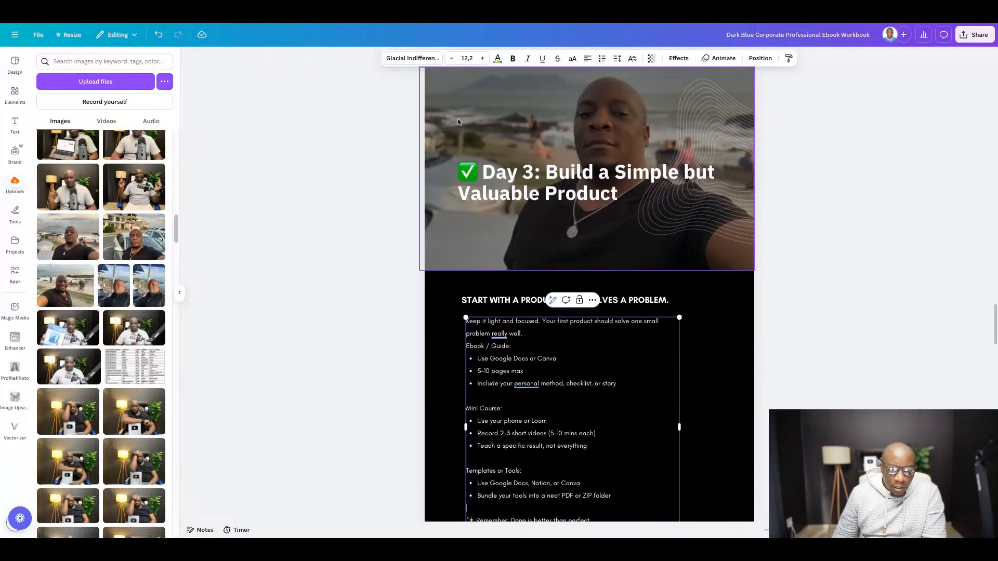
left_click(458, 121)
key("Delete")
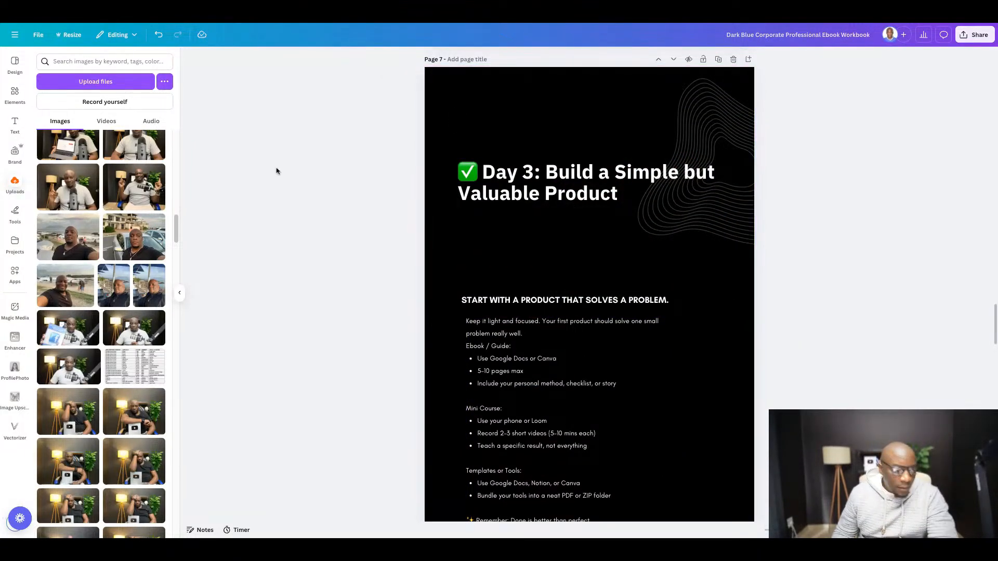
- Add the uploaded white-shirt microphone photo to page 7 and enlarge it to cover the full width of the header area
scroll(335, 212, "down", 1)
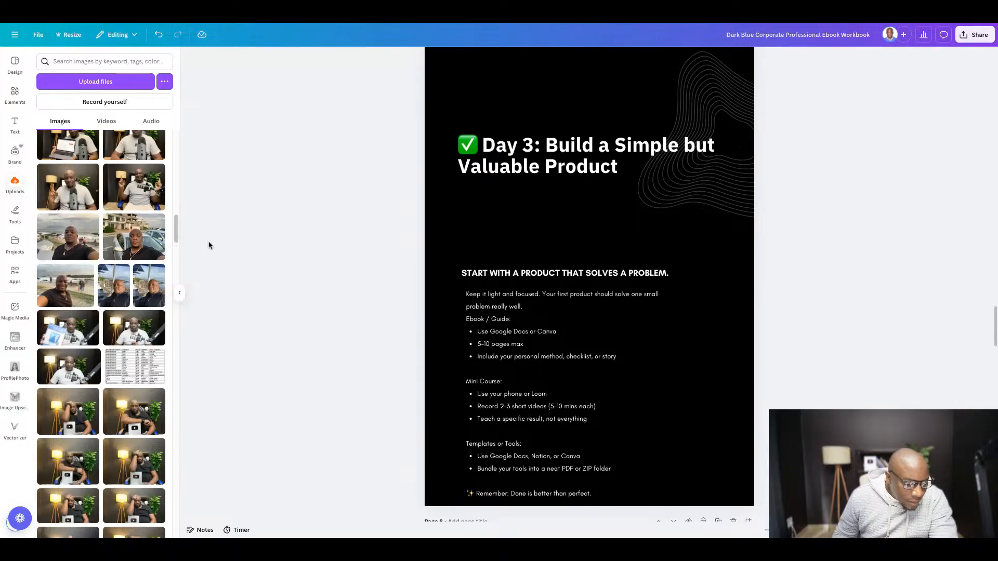
scroll(209, 244, "down", 1)
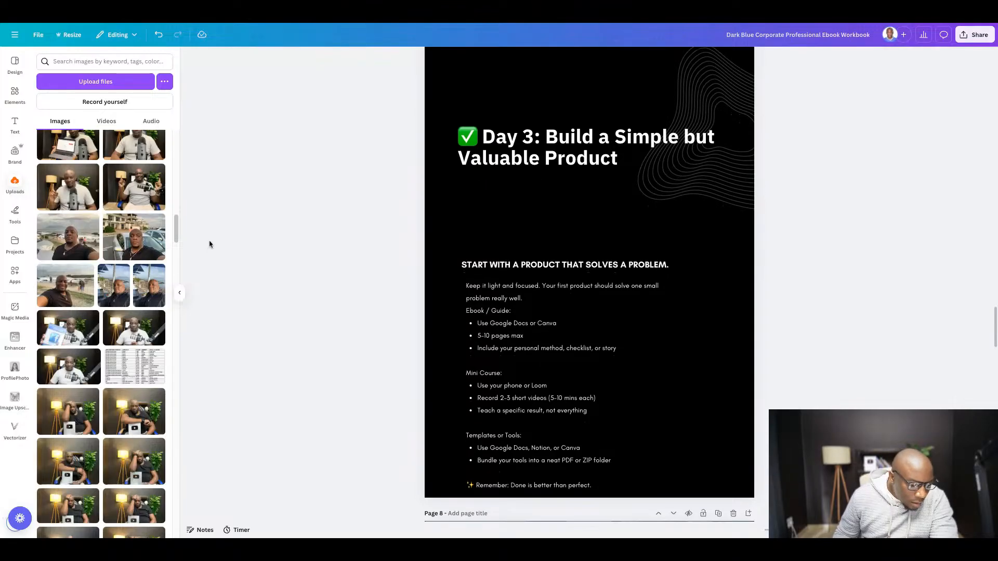
left_click(132, 327)
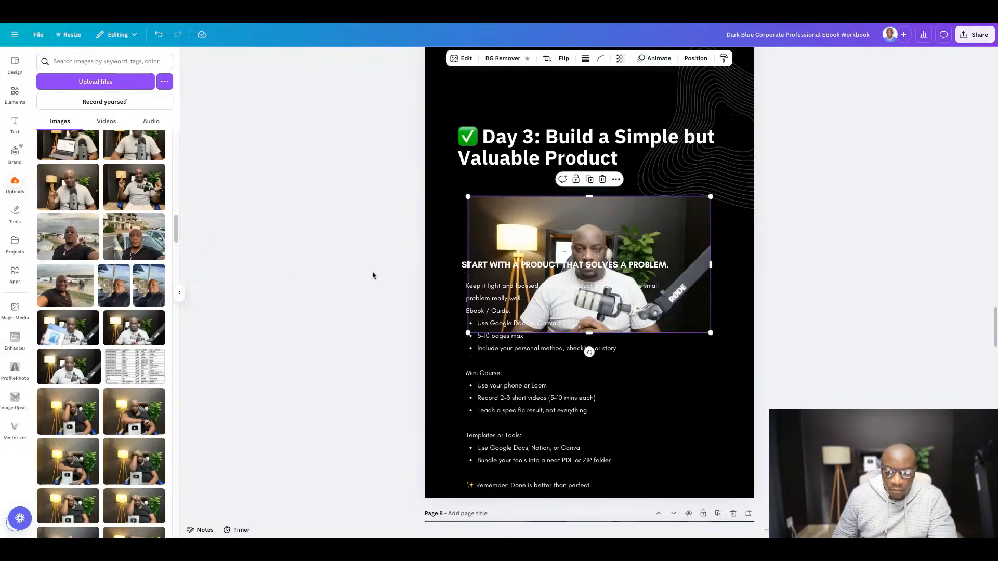
scroll(458, 290, "up", 3)
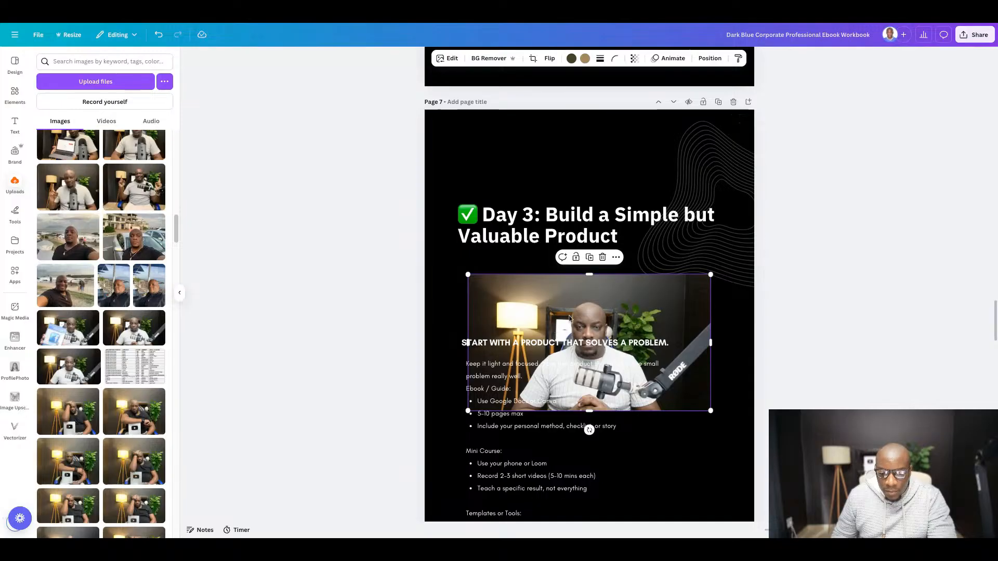
left_click_drag(570, 318, 508, 146)
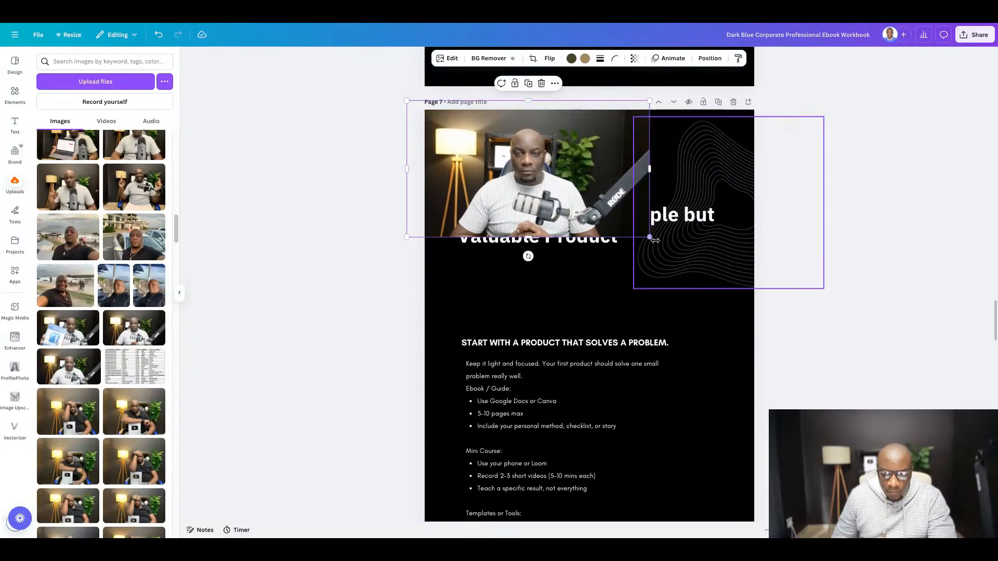
left_click_drag(650, 235, 755, 296)
left_click_drag(584, 203, 584, 186)
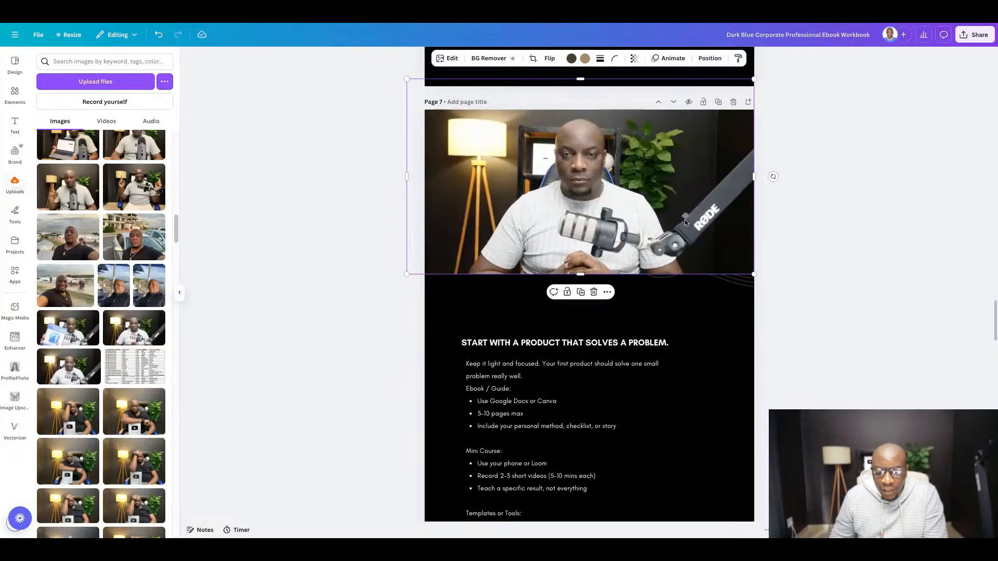
- Set the new header photo's transparency to 49
left_click(636, 61)
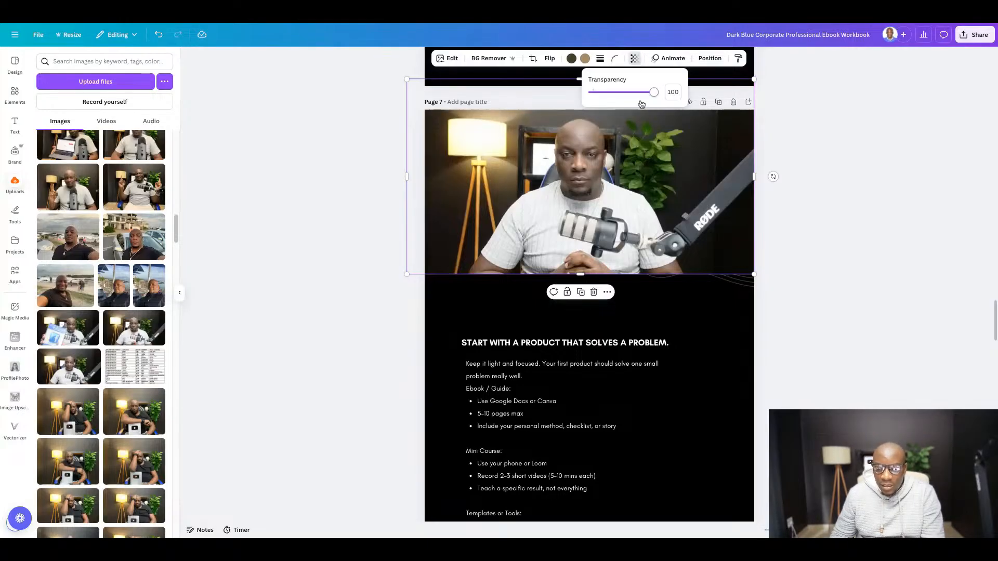
left_click_drag(646, 98, 624, 94)
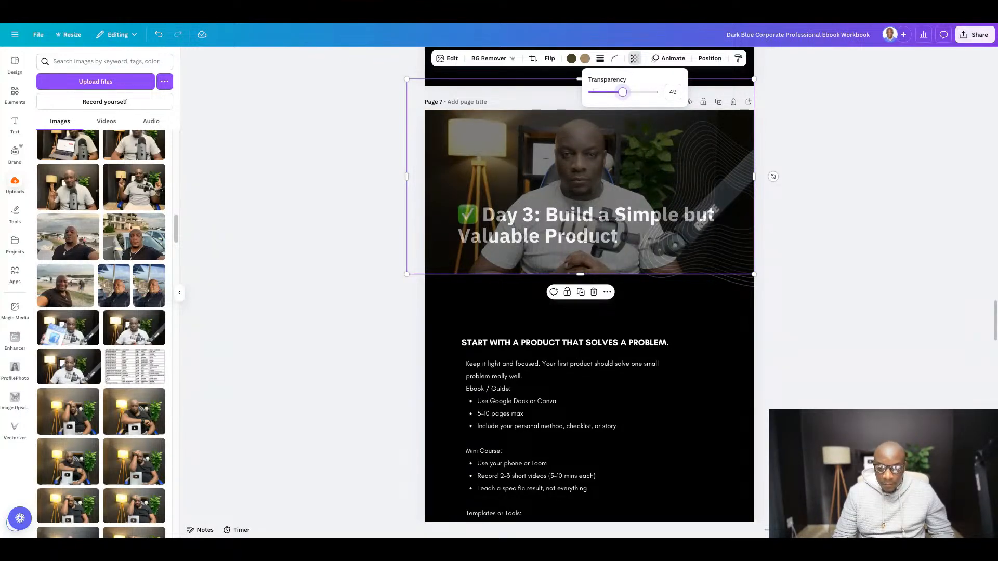
left_click(854, 171)
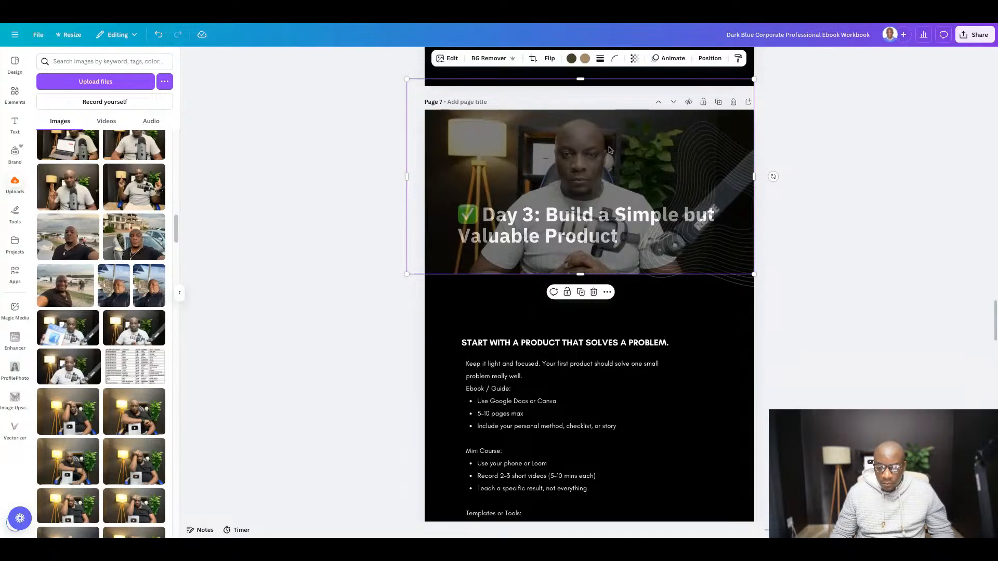
- Send the header photo behind the Day 3 heading and move the heading slightly upward over the photo
key("ctrl+[")
key("ctrl+[")
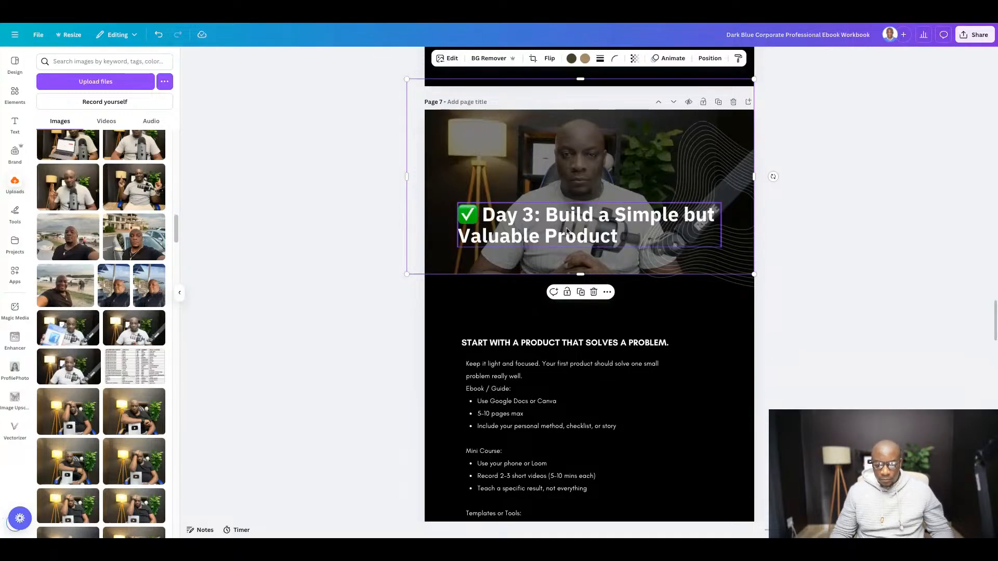
left_click_drag(562, 209, 561, 193)
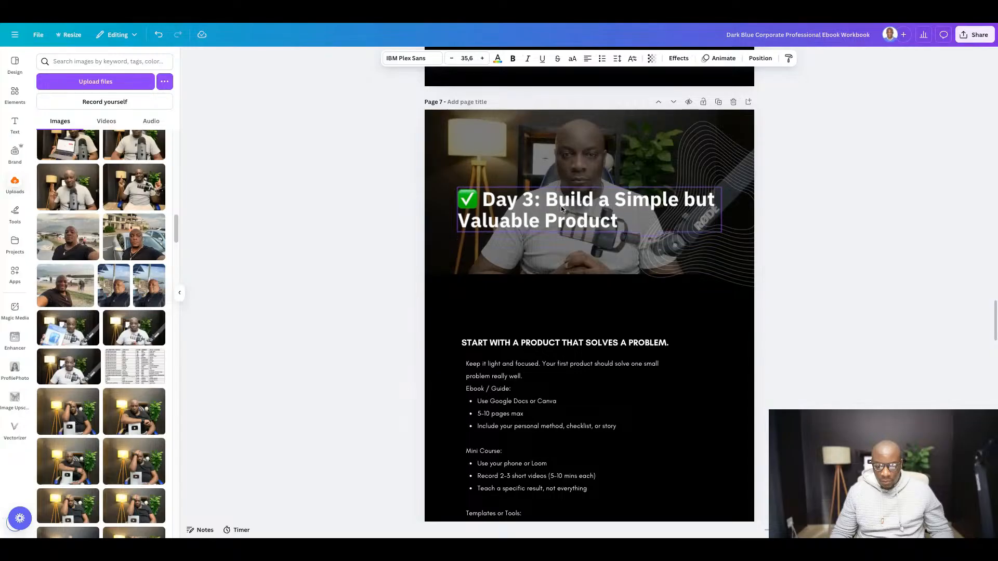
left_click(818, 294)
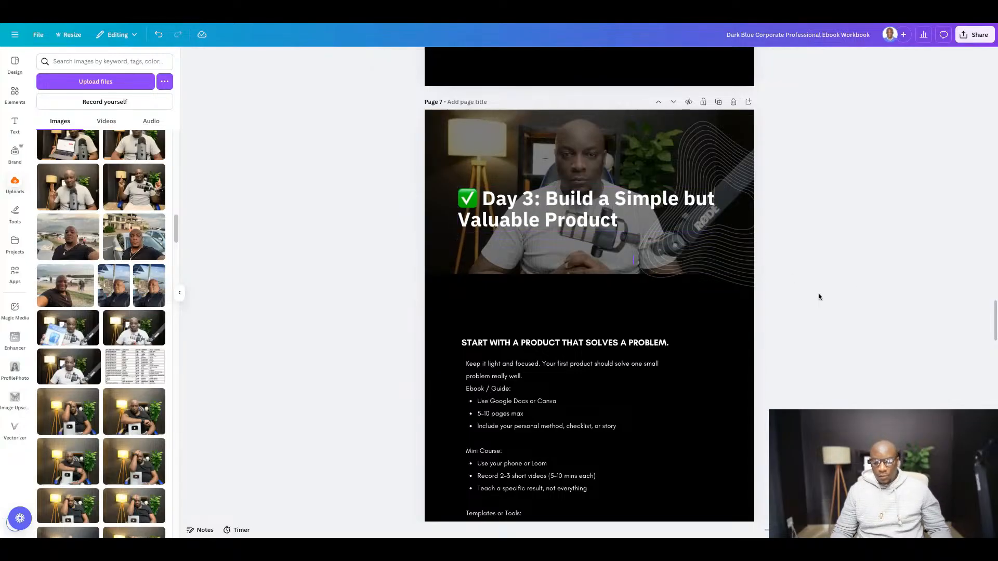
- Move the "Keep it light and focused" paragraph out of the body text into the subheading, replacing "Start with a product that solves a problem."
scroll(530, 249, "down", 2)
scroll(538, 249, "down", 2)
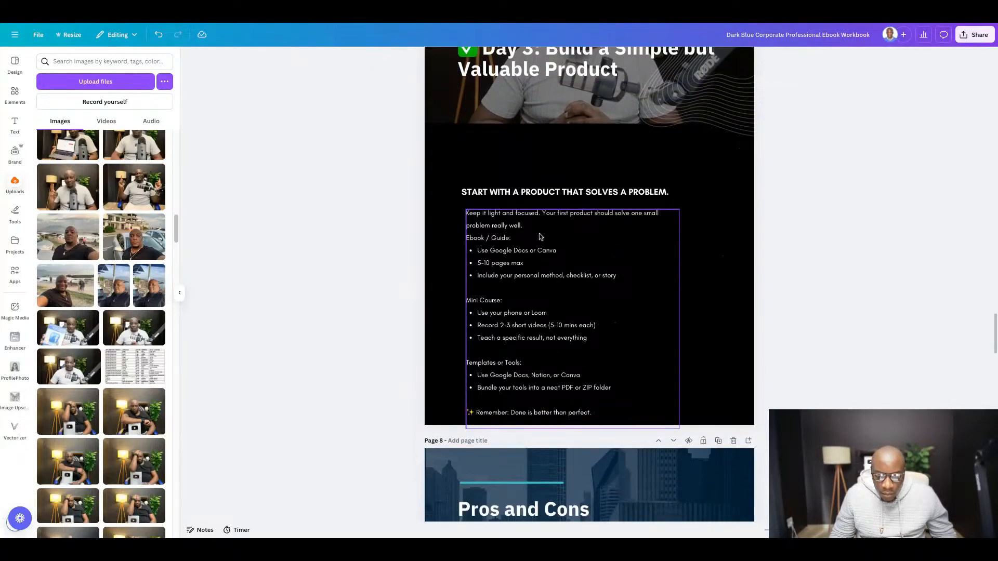
left_click(581, 221)
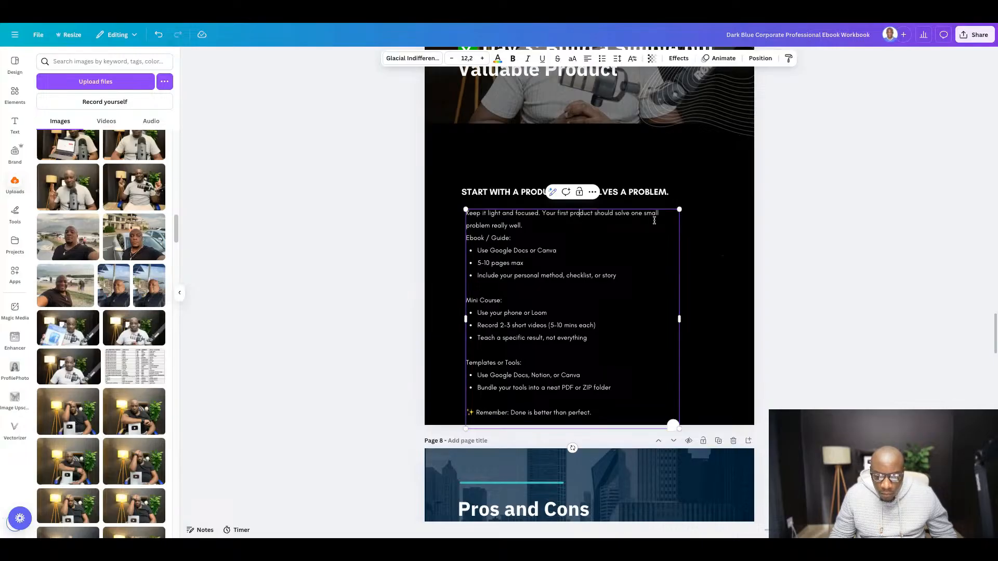
triple_click(538, 228)
key("ctrl+c")
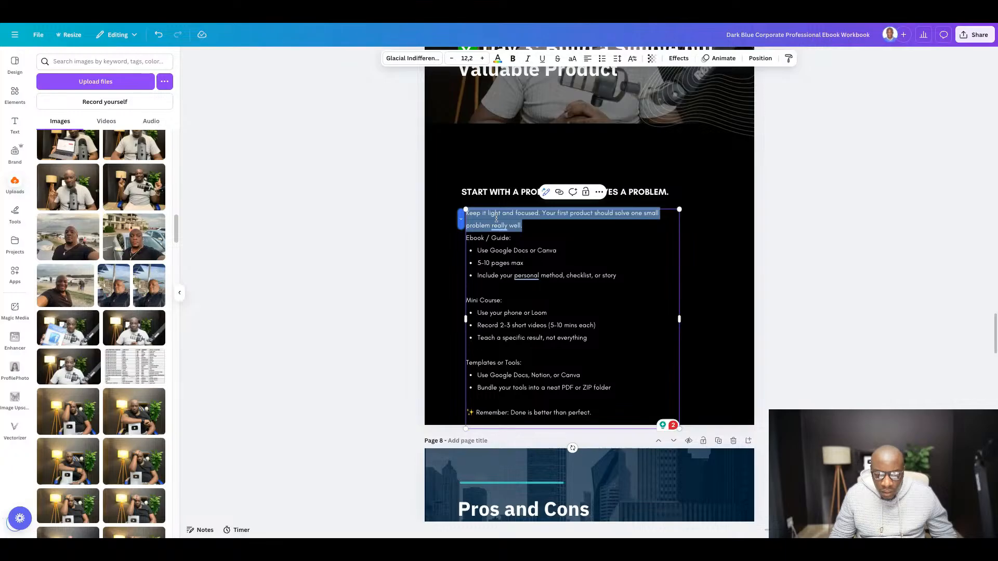
key("BackSpace")
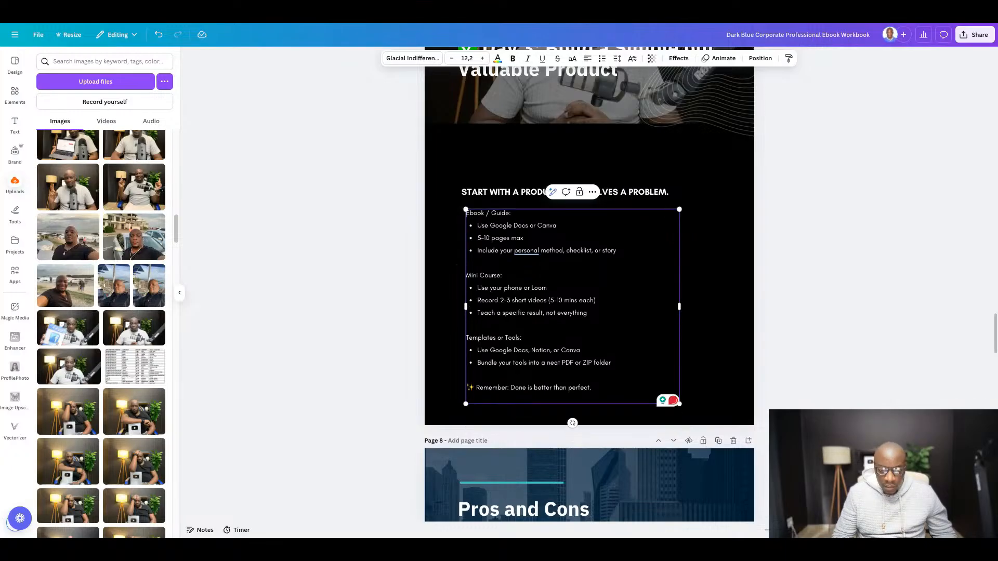
key("Delete")
left_click(484, 192)
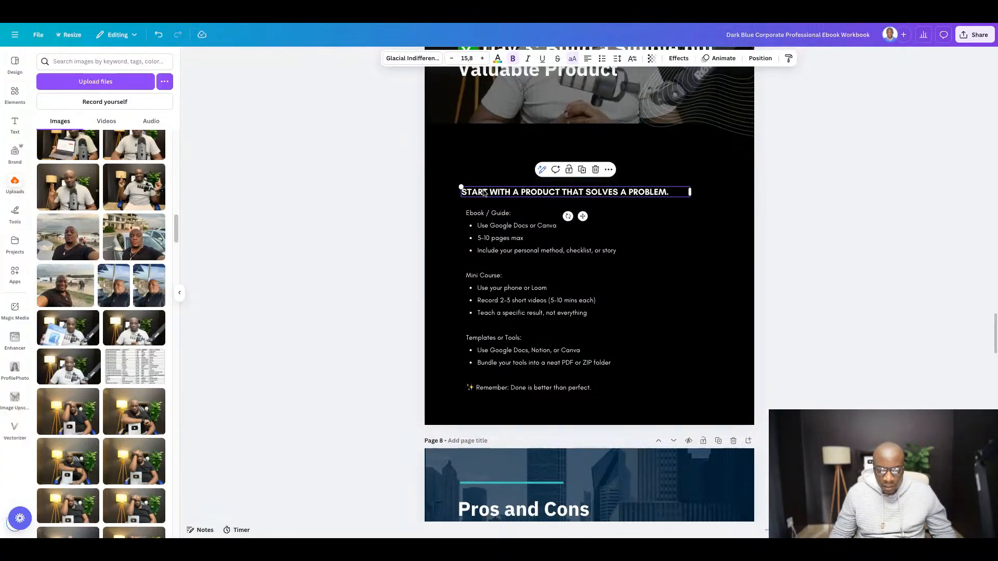
left_click(483, 193)
key("ctrl+v")
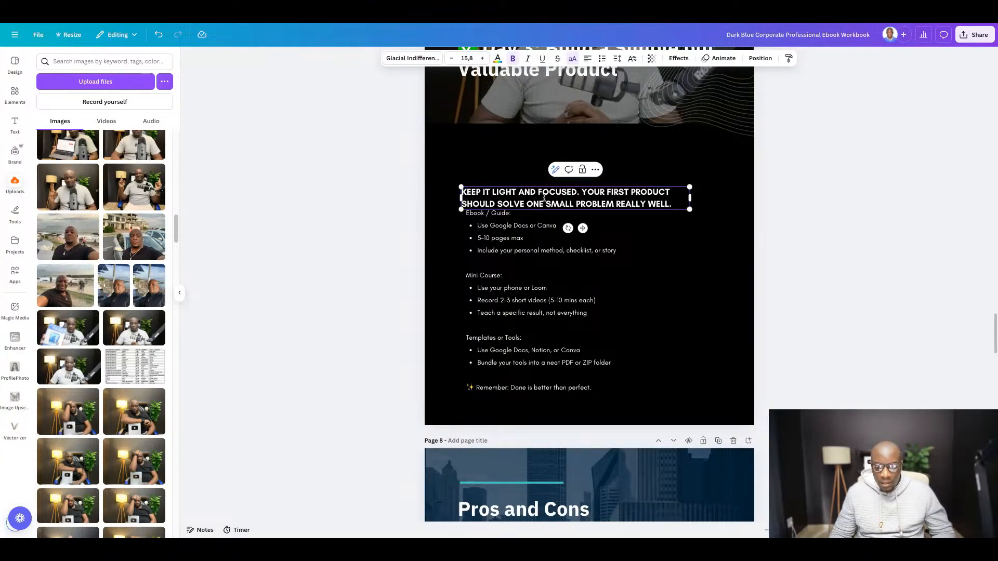
left_click(814, 245)
- Move the subheading up beneath the header photo and left-align the body text box under it with a small gap
left_click_drag(545, 198, 541, 157)
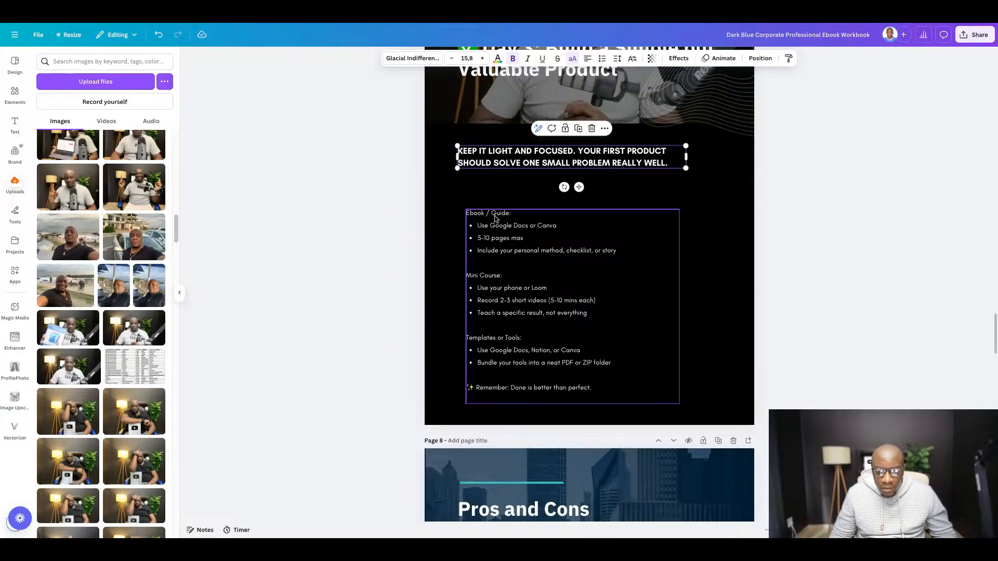
left_click(494, 250)
left_click_drag(495, 250, 487, 217)
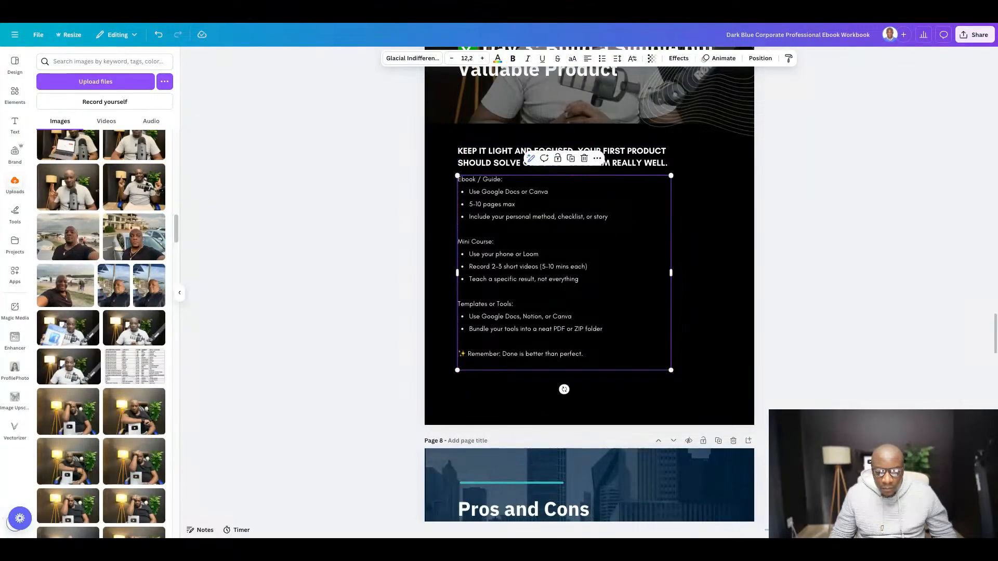
left_click(836, 255)
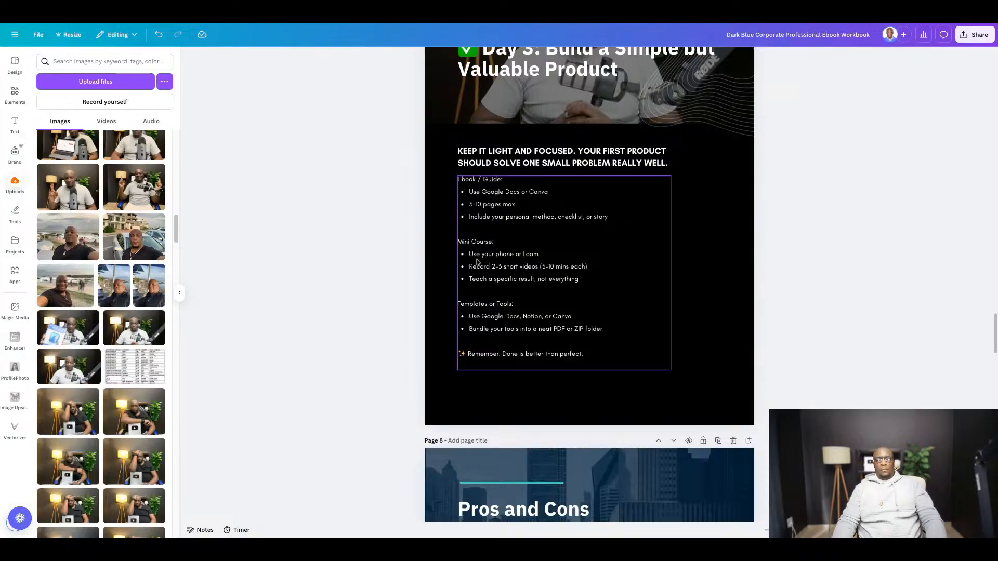
left_click(502, 231)
key("Down")
key("Down")
key("Down")
key("Down")
key("Down")
key("Down")
key("Down")
key("Down")
key("Down")
key("Down")
key("Down")
key("Down")
key("Down")
key("Down")
key("Down")
key("Down")
key("Down")
key("Down")
key("Down")
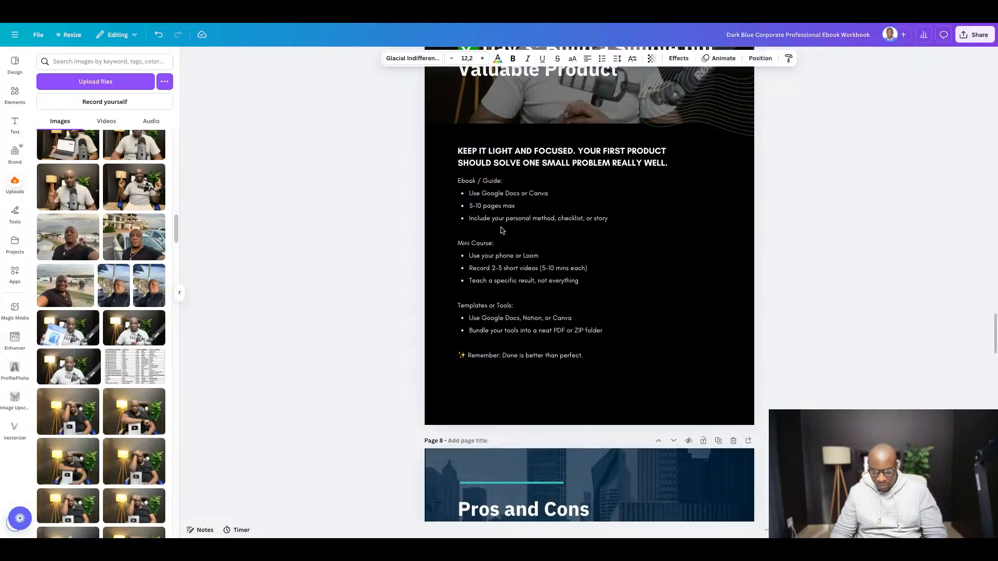
- Nudge the Day 3 body text box slightly down and make its "Ebook / Guide:" heading bold
left_click(502, 229)
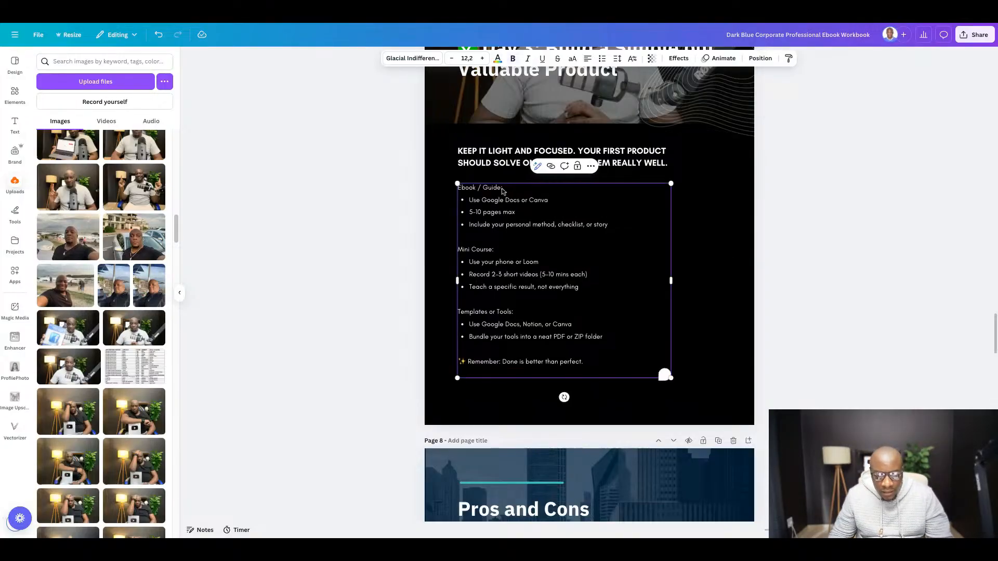
double_click(497, 187)
key("shift+Home")
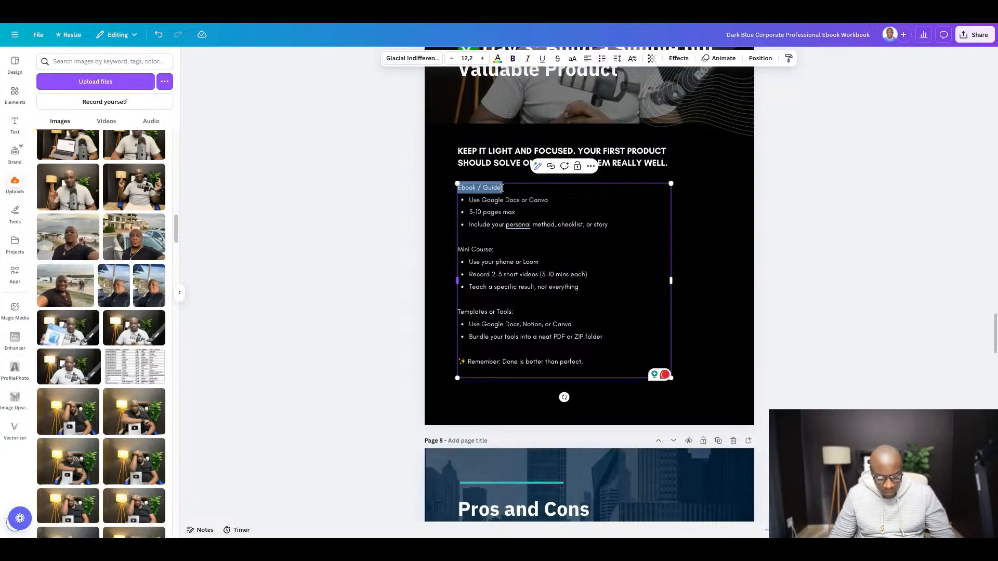
key("ctrl+b")
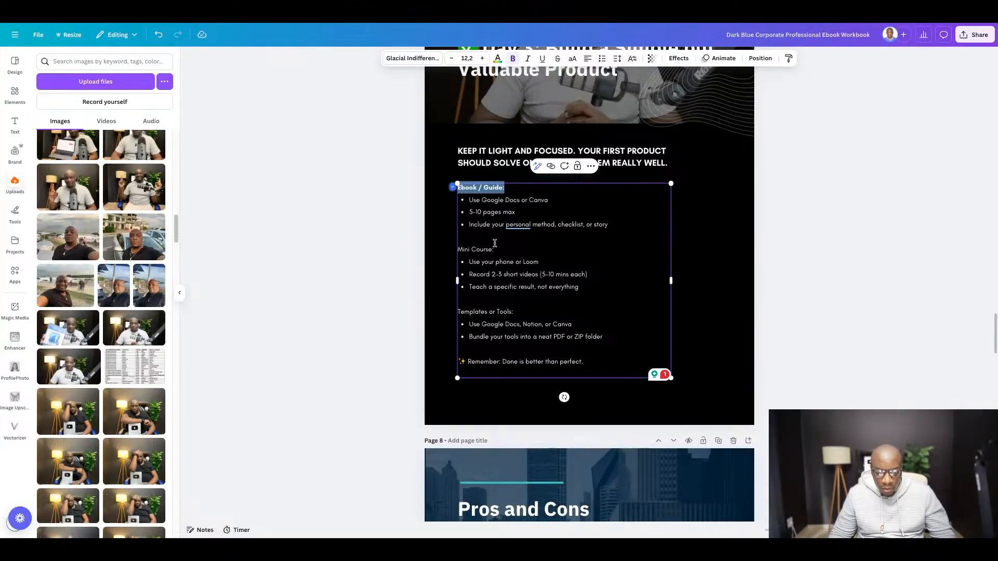
- Make the "Mini Course:" and "Templates or Tools:" headings in the Day 3 body text bold
left_click(497, 249)
key("shift+Home")
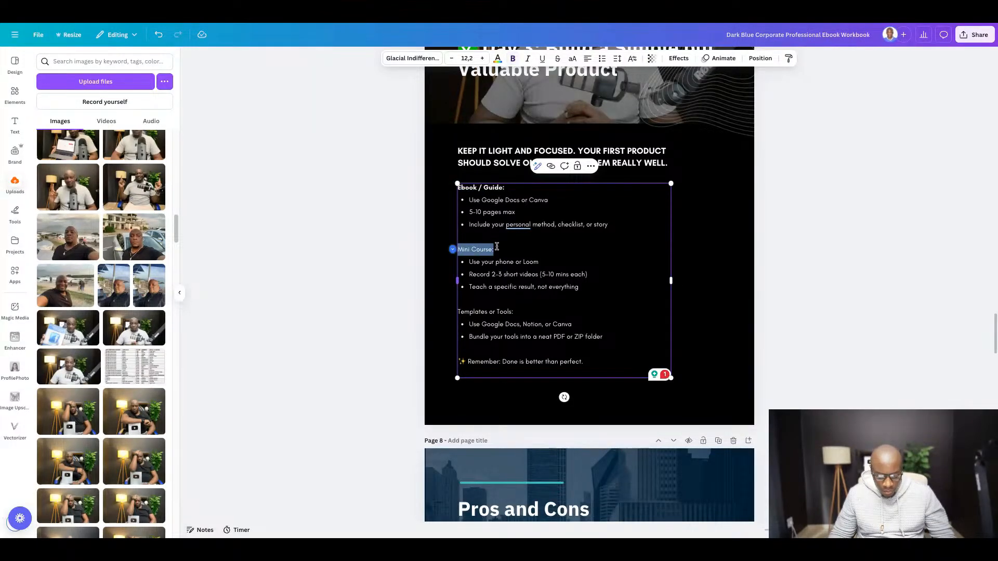
key("ctrl+b")
left_click(513, 310)
key("shift+Home")
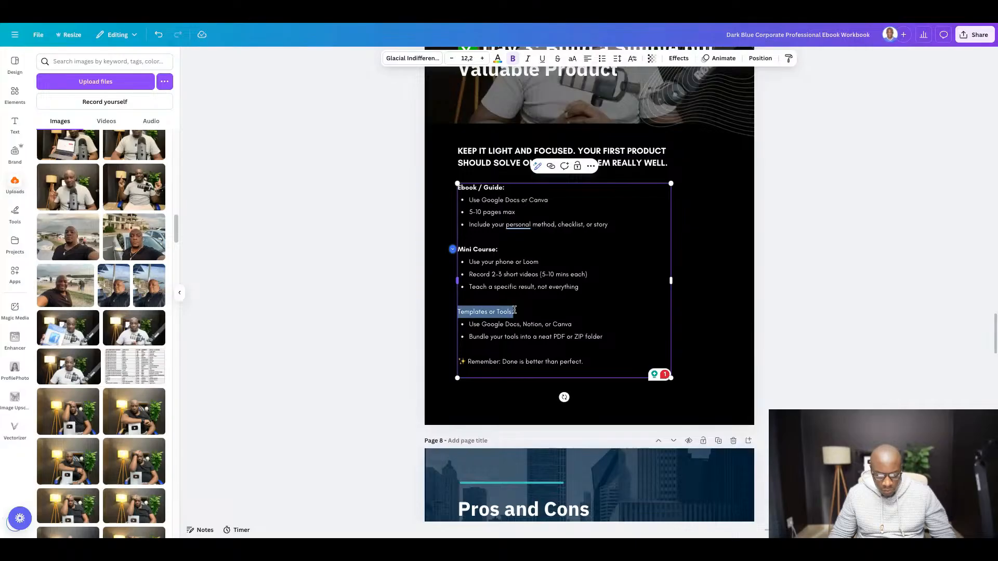
key("ctrl+b")
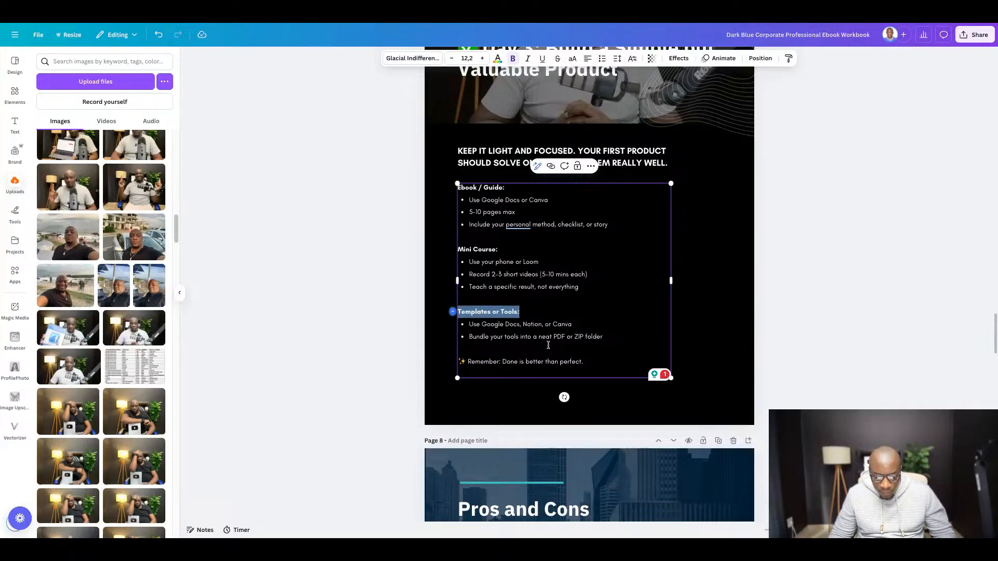
- Make the closing line "Remember: Done is better than perfect." bold and deselect the text box
left_click(588, 366)
key("ctrl+shift+Left")
key("ctrl+shift+Left")
key("ctrl+shift+Left")
key("ctrl+shift+Left")
key("ctrl+shift+Left")
key("ctrl+shift+Left")
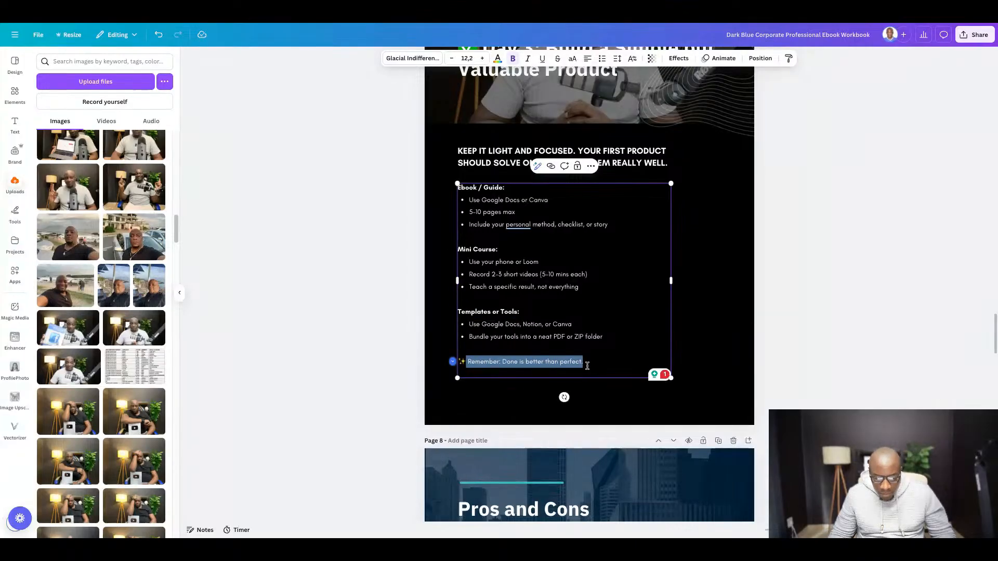
key("ctrl+b")
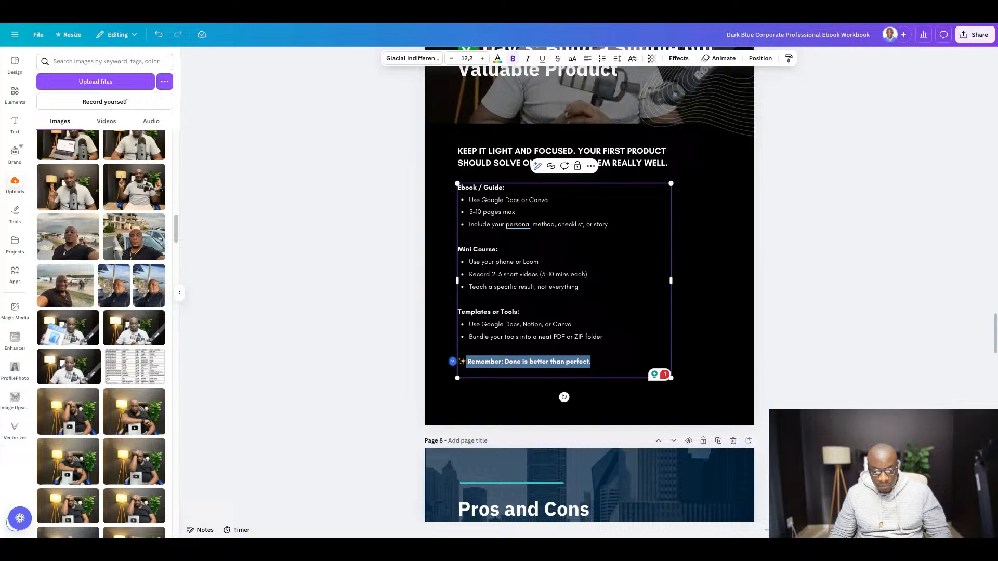
left_click(825, 305)
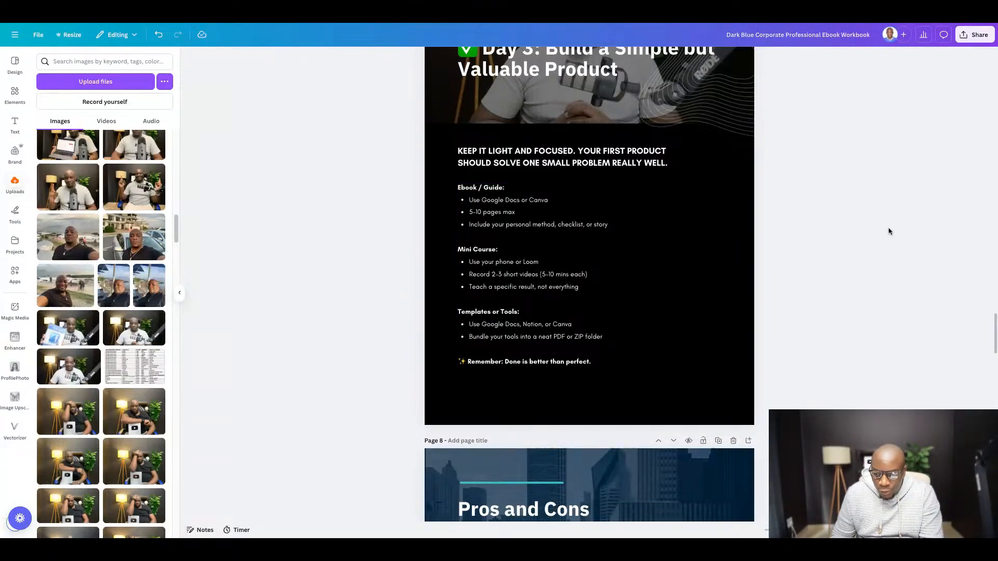
scroll(608, 282, "up", 3)
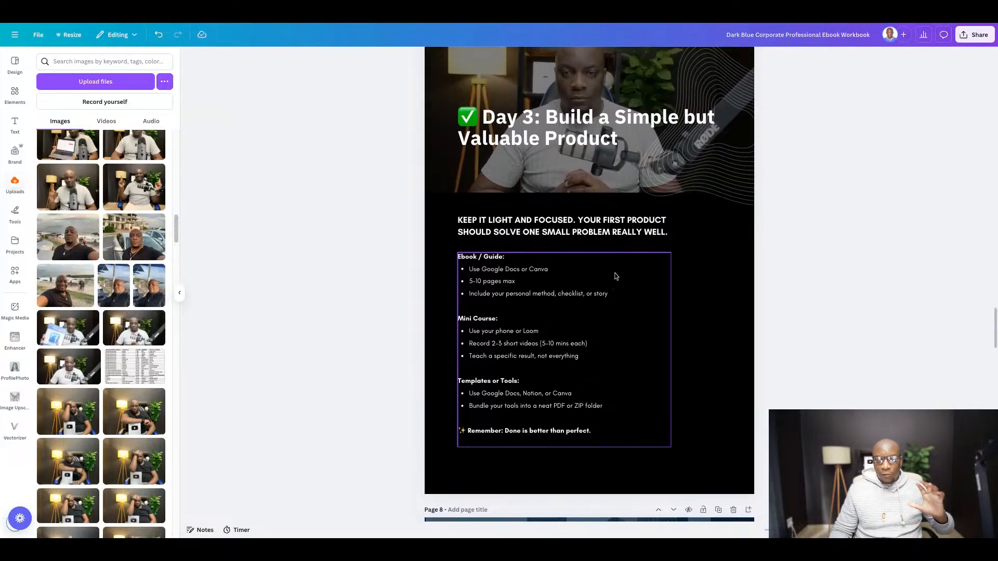
scroll(648, 213, "down", 1)
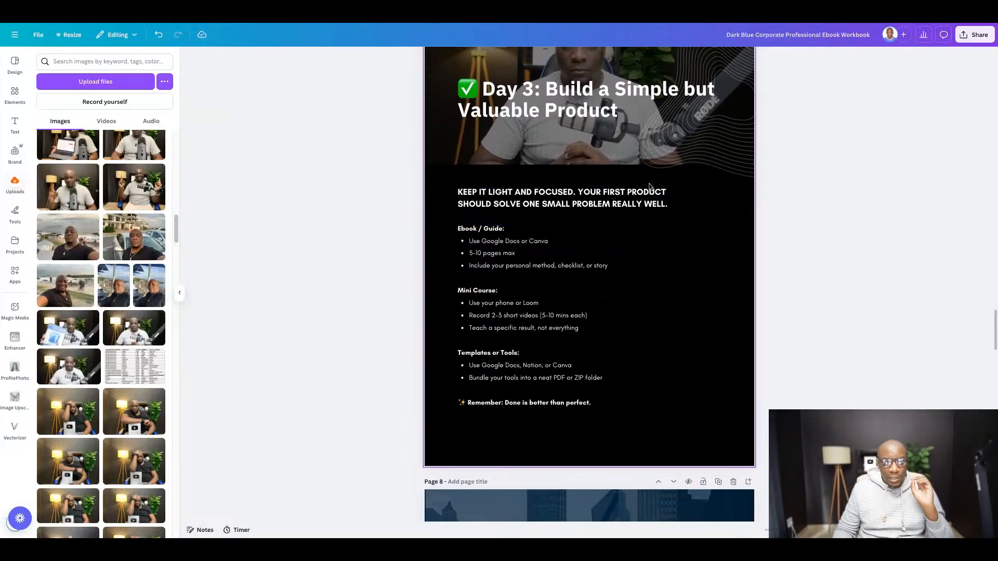
scroll(649, 186, "down", 5)
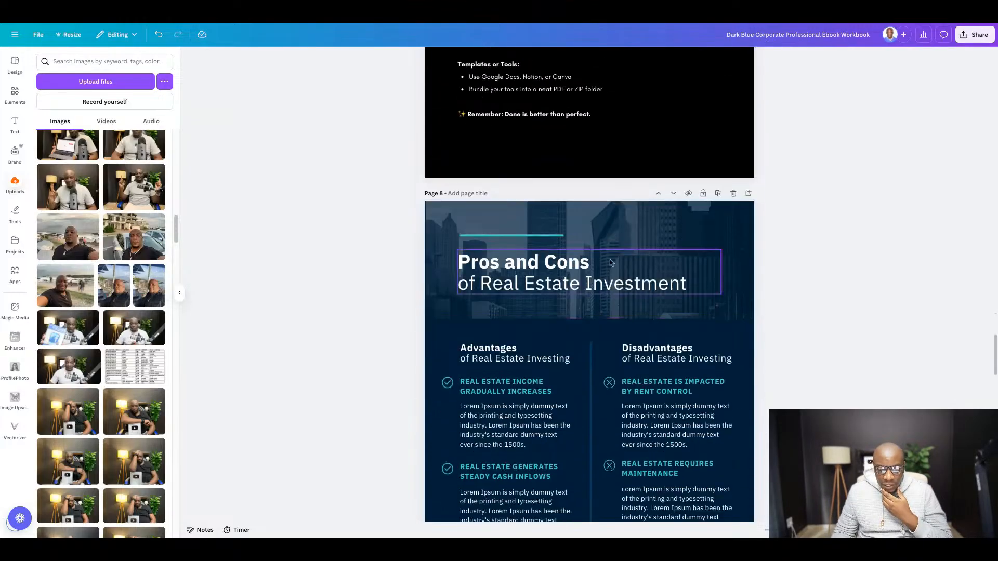
scroll(612, 259, "up", 2)
scroll(612, 259, "up", 4)
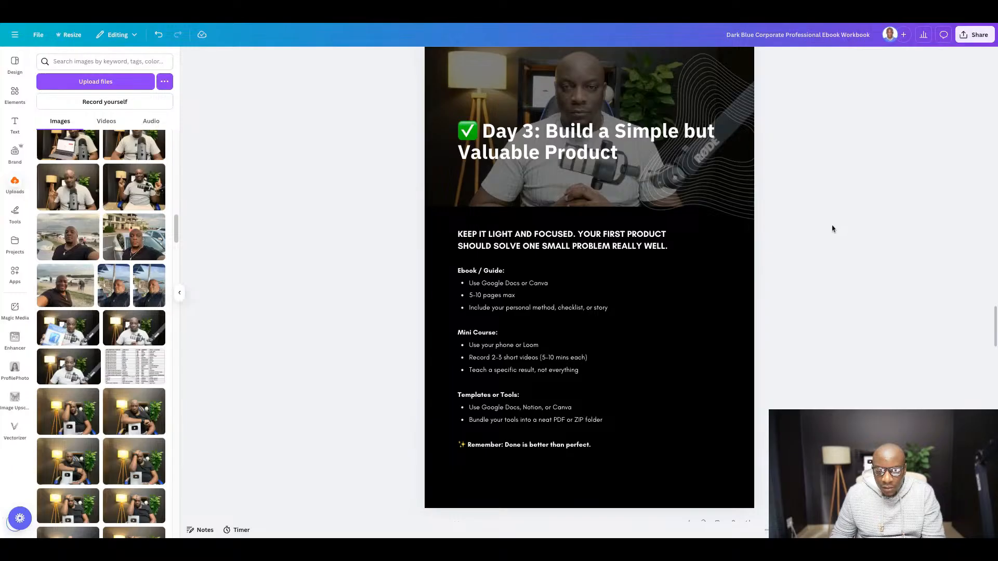
scroll(622, 285, "down", 2)
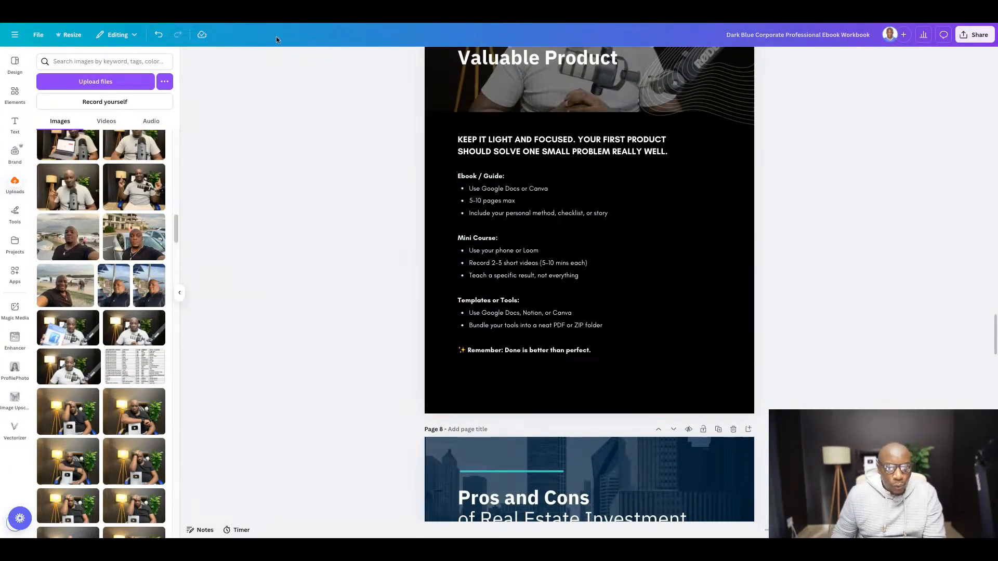
- Switch to the Google Docs guide and copy the heading "Day 4: Set Up a Simple Sales Page" with its check mark
left_click(261, 23)
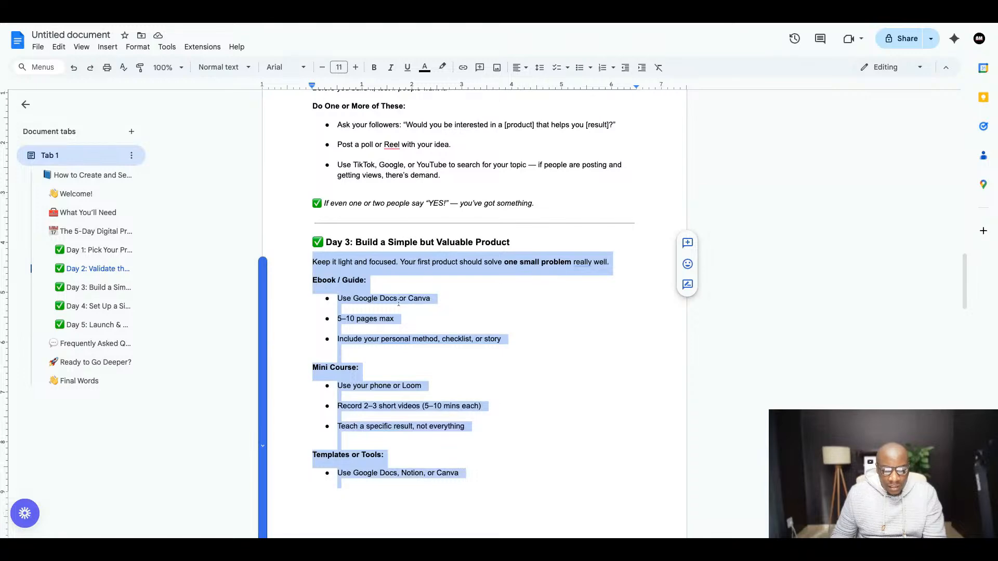
scroll(398, 303, "down", 9)
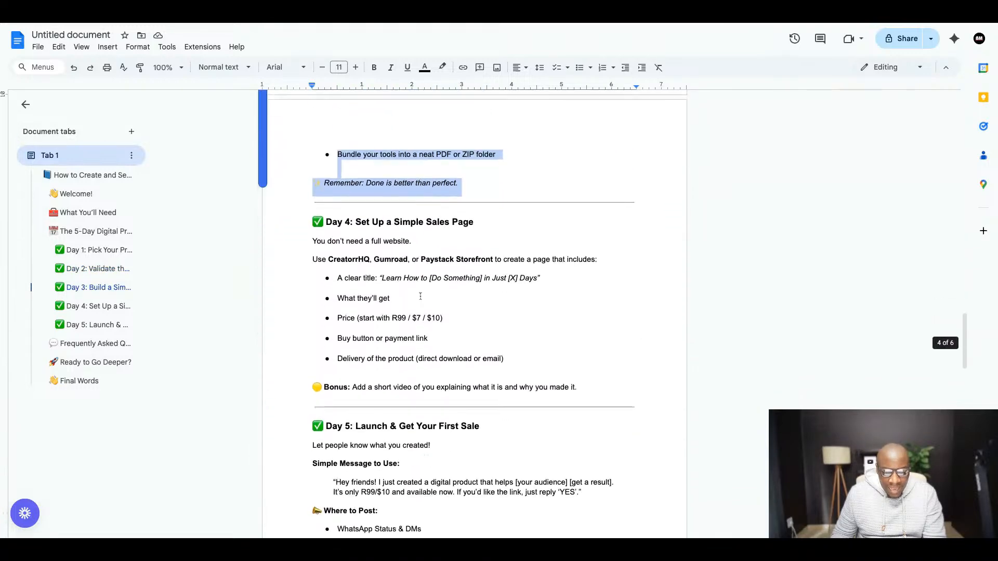
scroll(421, 296, "down", 1)
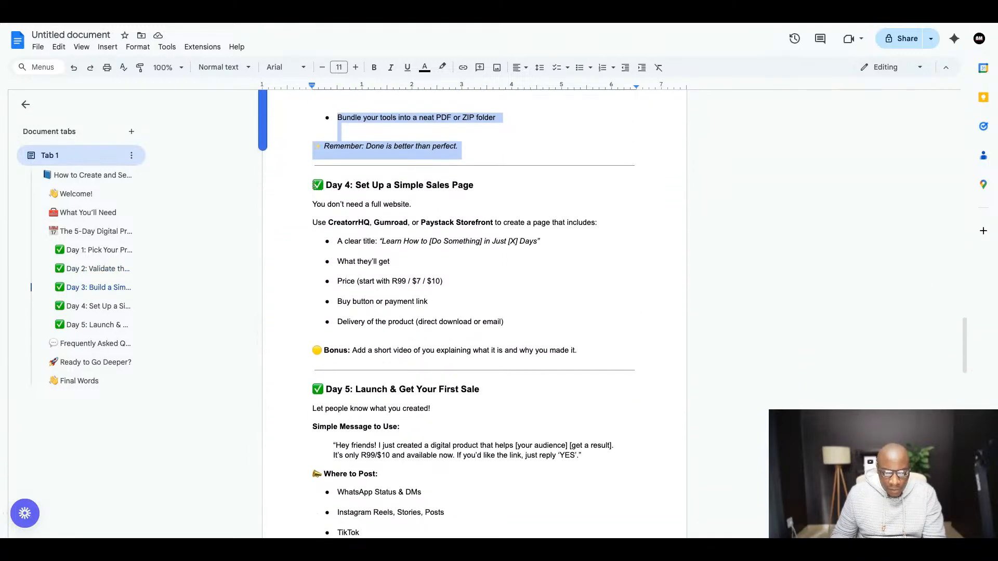
left_click_drag(314, 185, 463, 186)
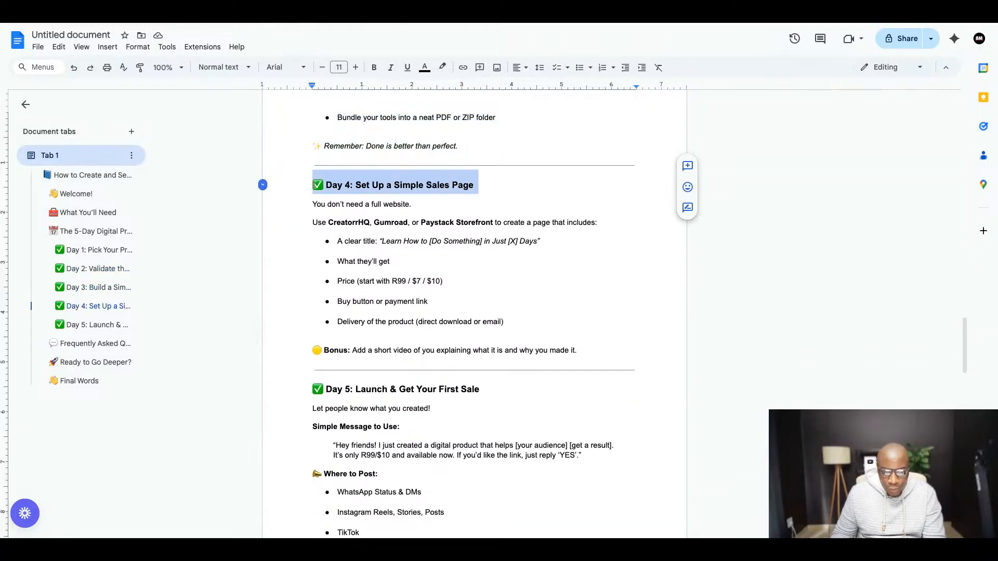
right_click(426, 186)
left_click(464, 214)
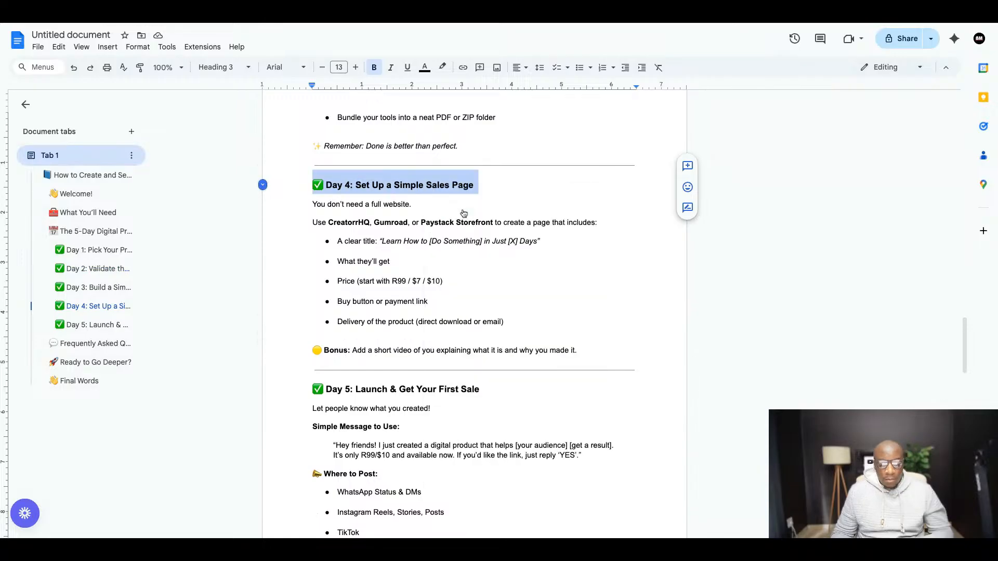
- Return to the Canva ebook and duplicate page 7, the Day 3 page
left_click(316, 21)
scroll(601, 230, "up", 5)
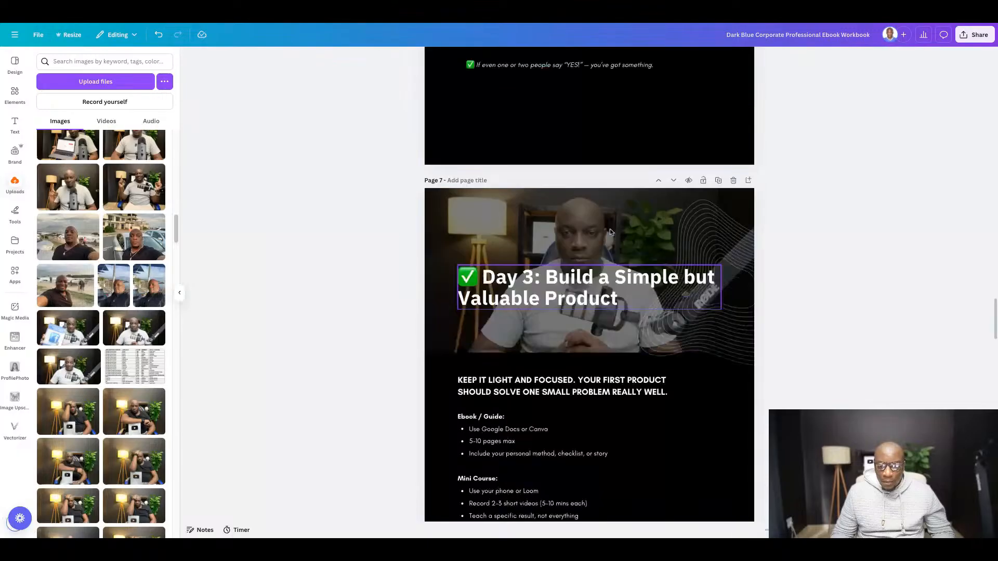
left_click(719, 181)
scroll(723, 189, "down", 3)
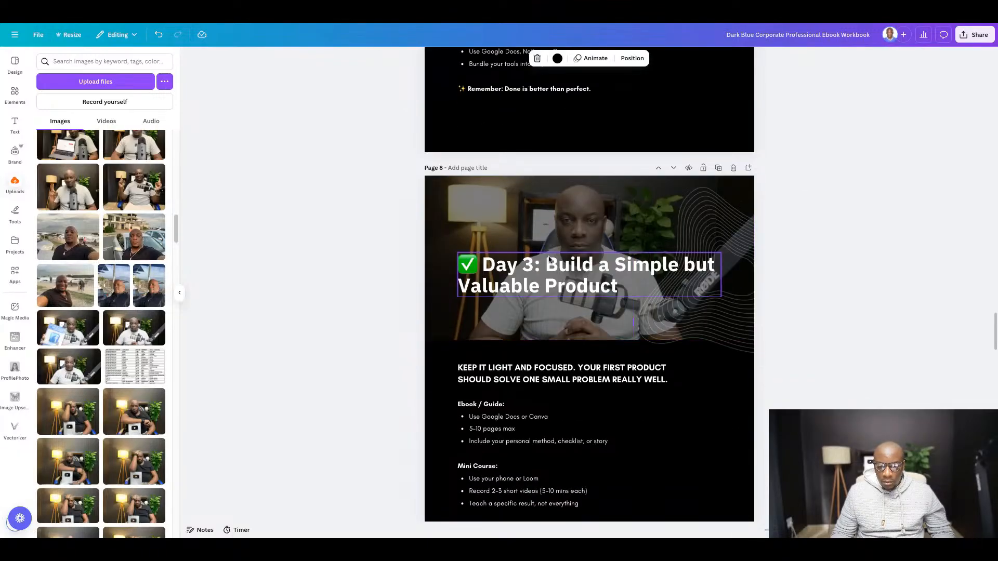
- Replace the heading on the duplicated page 8 with the copied "Day 4: Set Up a Simple Sales Page"
left_click(553, 265)
left_click(554, 266)
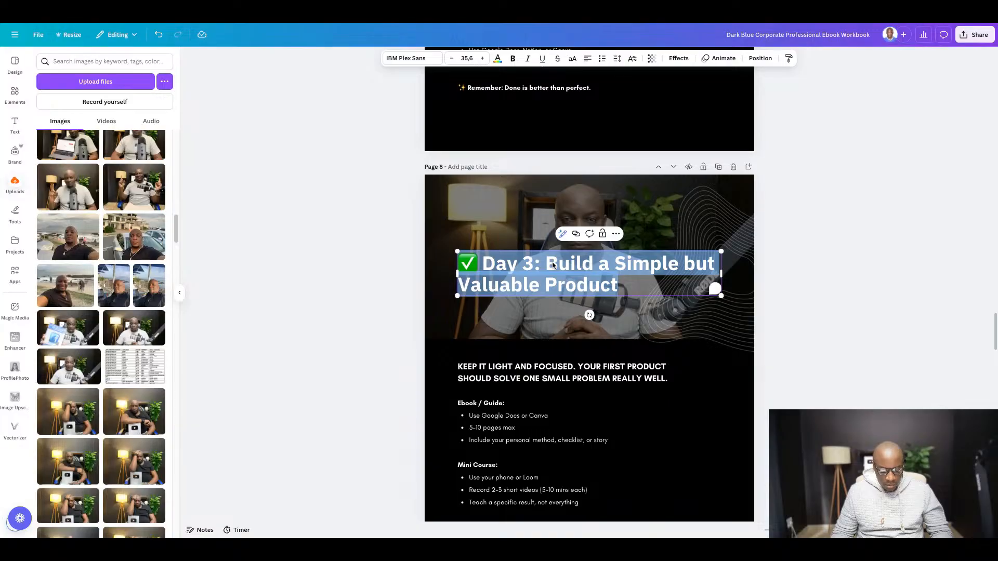
key("ctrl+v")
left_click(838, 272)
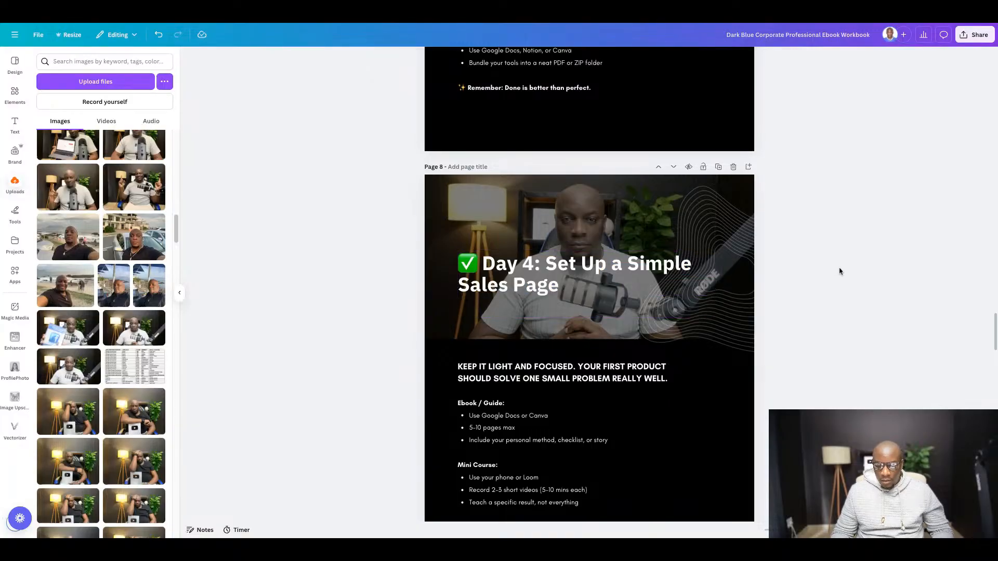
- In the Google Docs guide, copy the Day 4 text from "Use CreatorrHQ, Gumroad, or Paystack Storefront" through the Bonus line
scroll(464, 121, "down", 6)
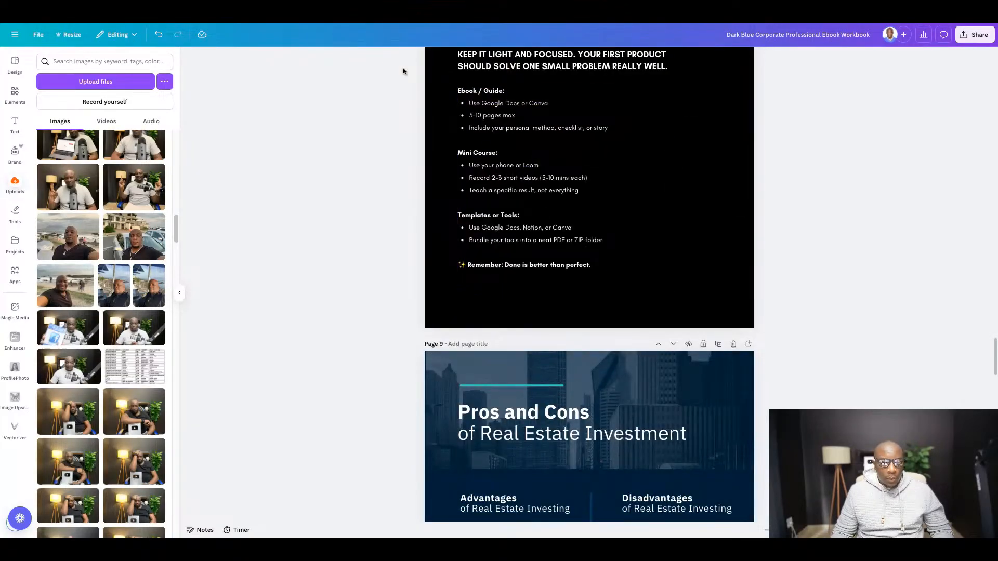
left_click(350, 22)
scroll(366, 206, "down", 1)
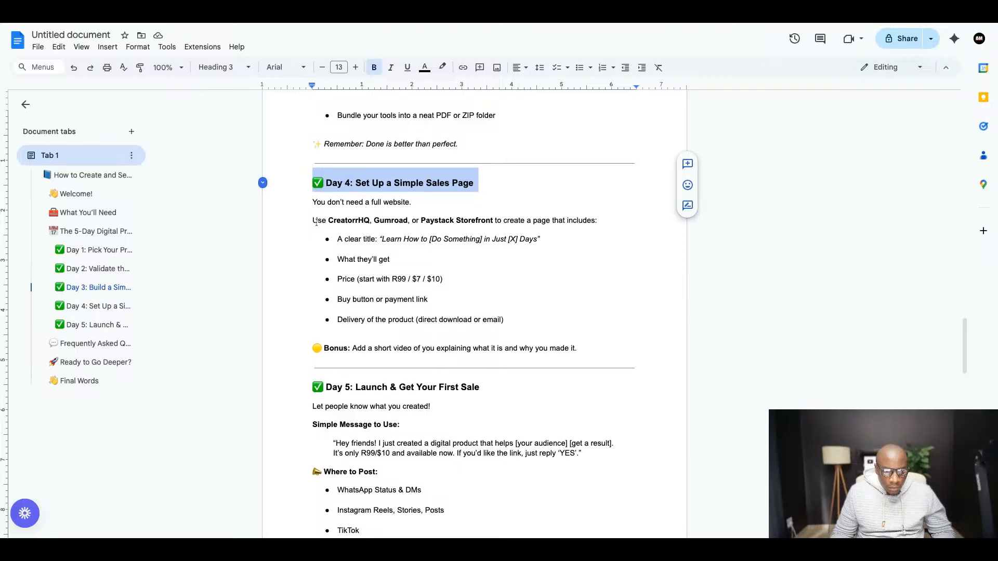
left_click_drag(313, 222, 580, 354)
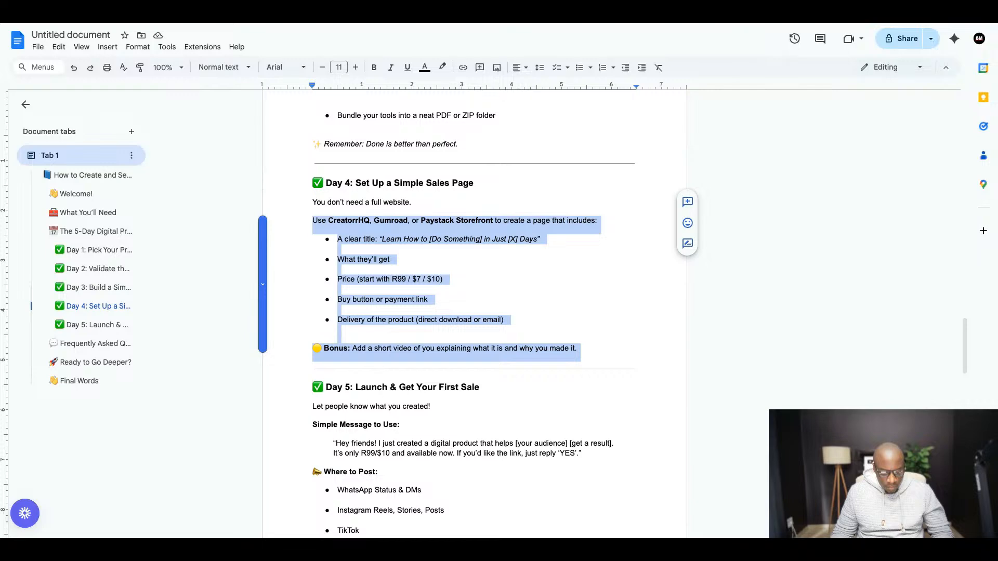
- Back in Canva, replace all the body text on page 8 with the copied Day 4 text
left_click(369, 21)
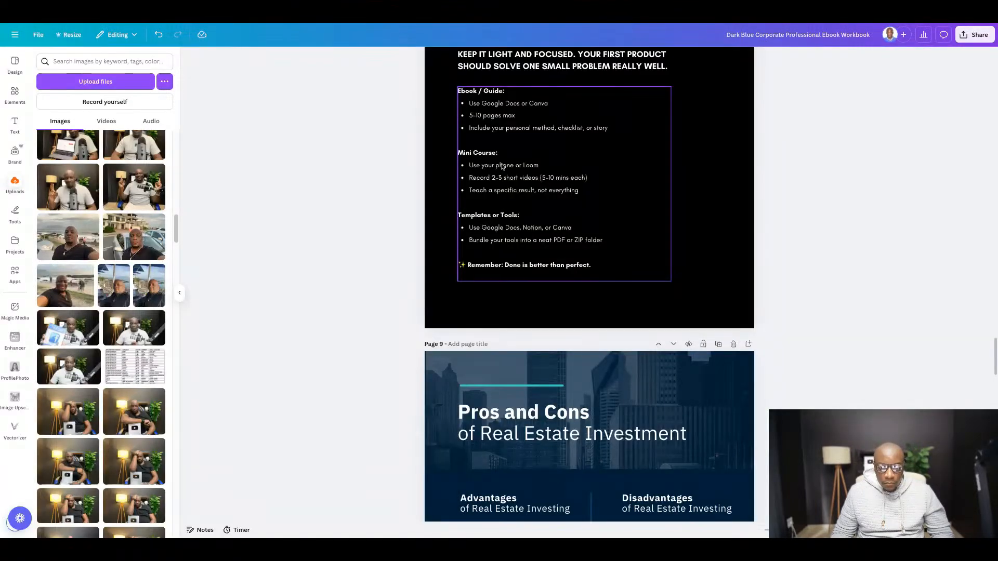
left_click(502, 166)
key("ctrl+a")
key("ctrl+v")
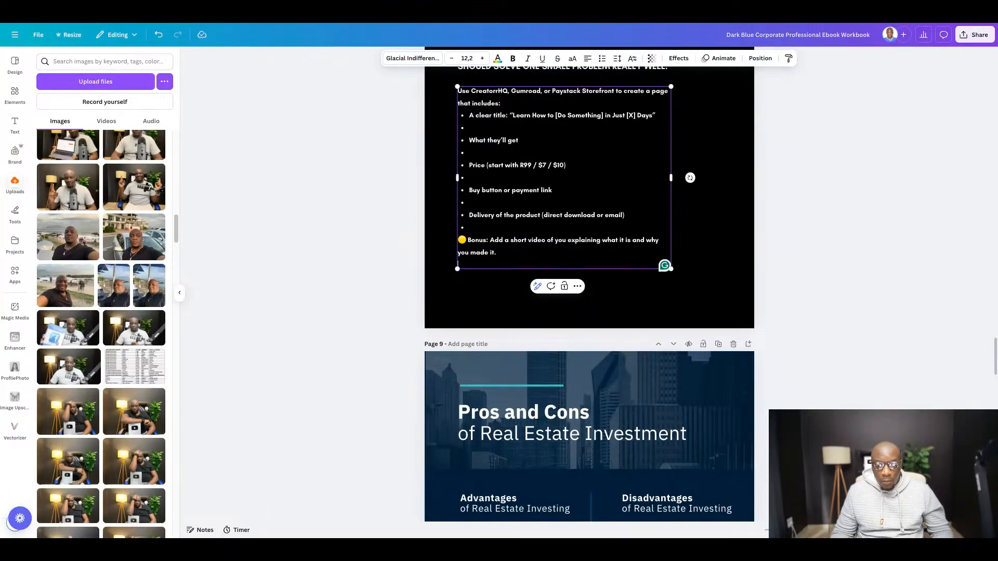
- Copy "You don't need a full website." from the Google Docs guide and paste it over the page 8 subheading in Canva
left_click(307, 23)
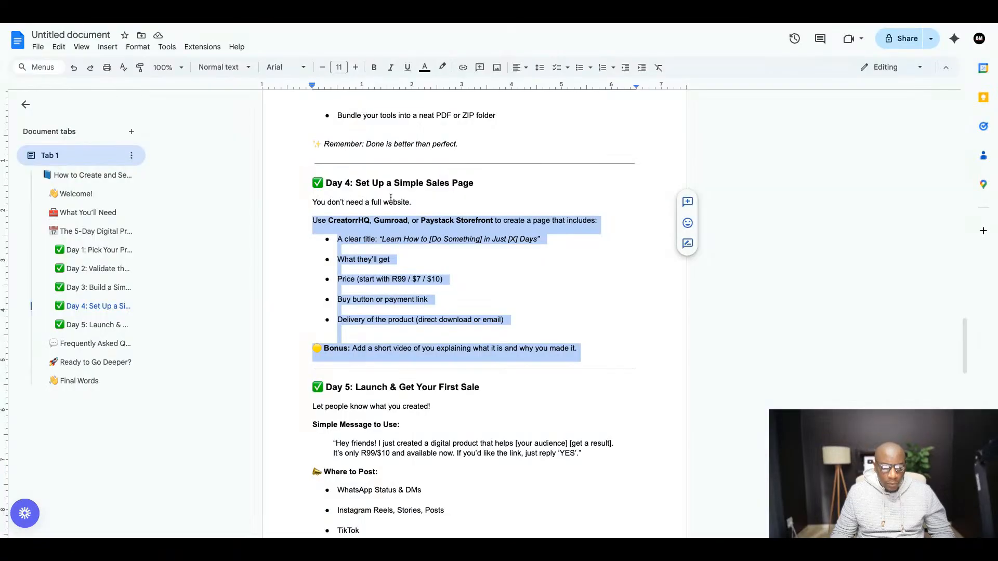
triple_click(309, 201)
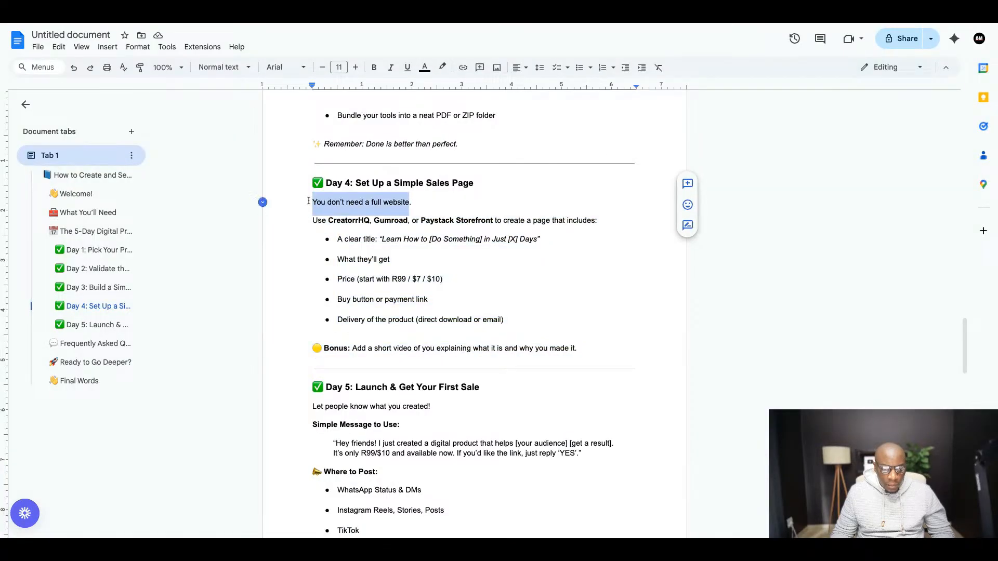
left_click(320, 23)
scroll(515, 218, "up", 3)
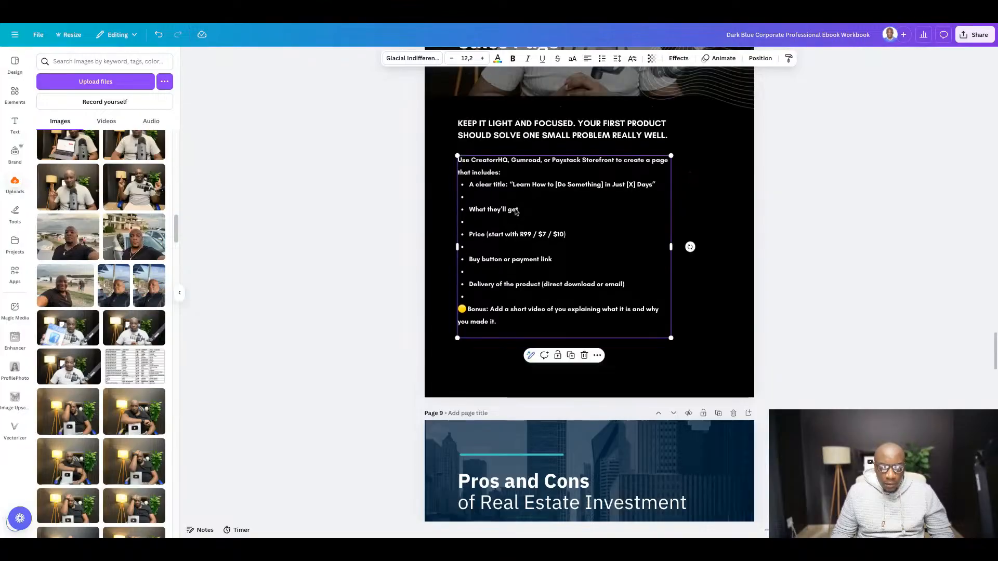
left_click(517, 131)
double_click(516, 131)
key("ctrl+v")
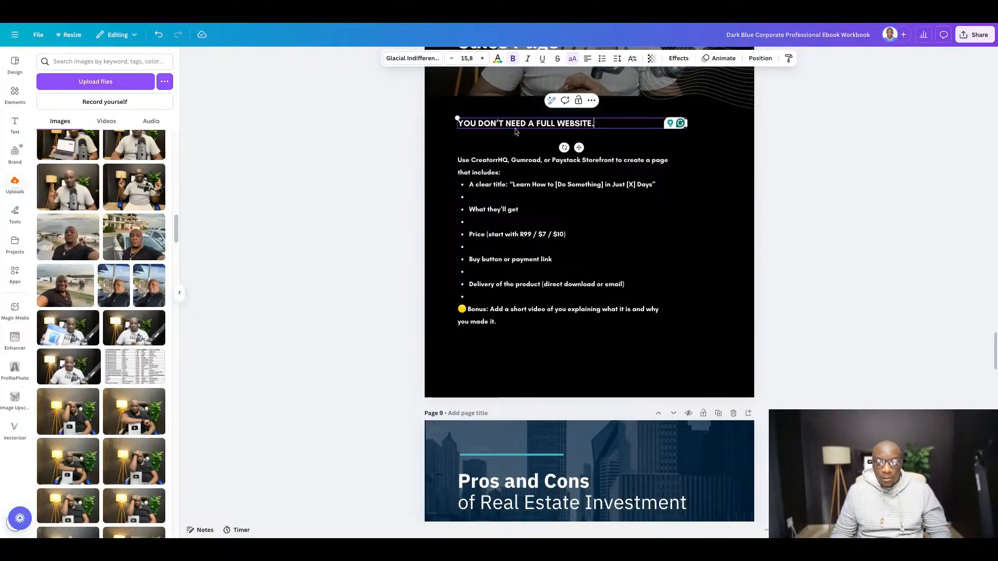
- Remove the bold formatting from the whole Day 4 body text box and deselect it
left_click(501, 181)
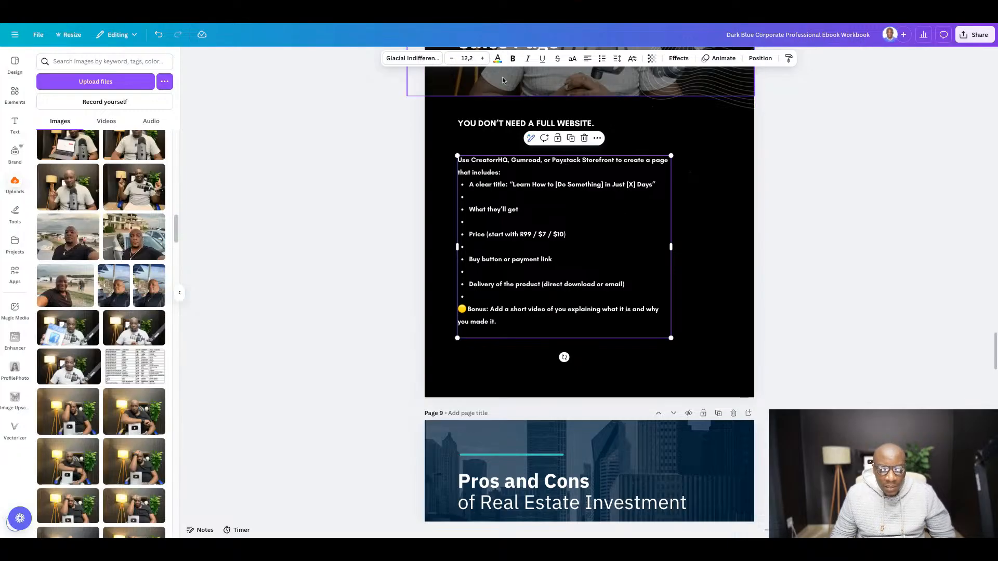
left_click(513, 59)
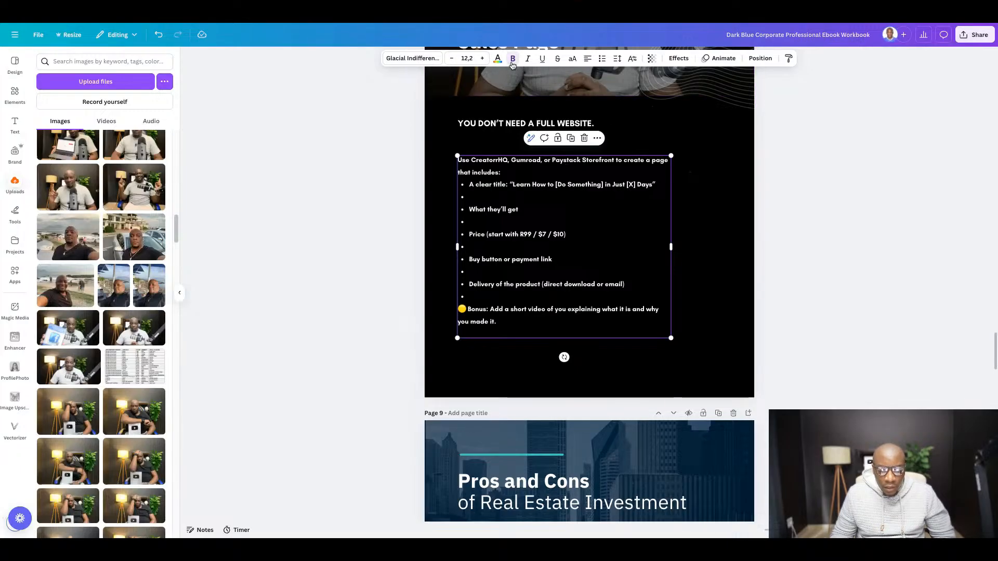
left_click(512, 65)
left_click(870, 274)
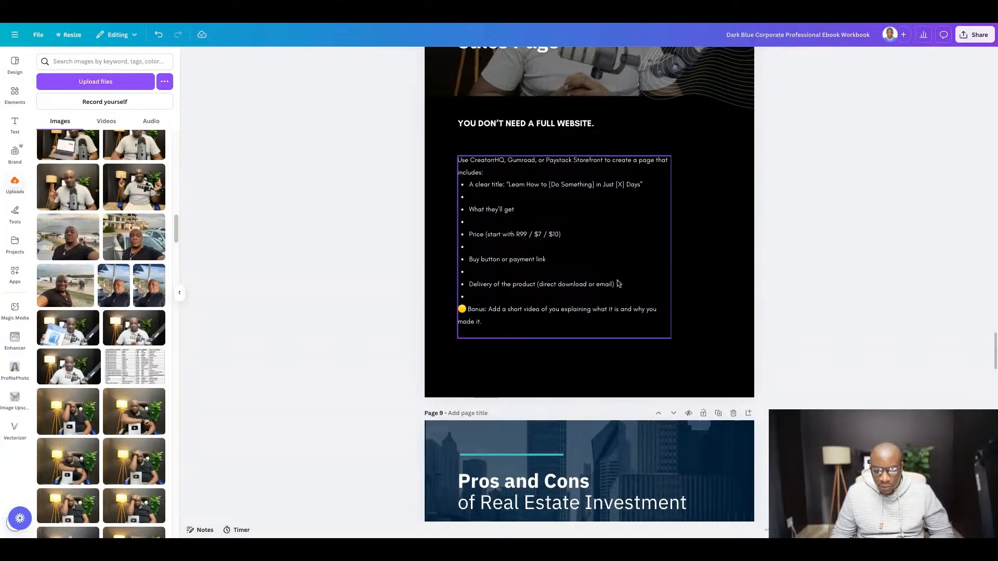
- Remove the empty bullets between the list items in the Day 4 body text on page 8 and deselect the text box
left_click(477, 297)
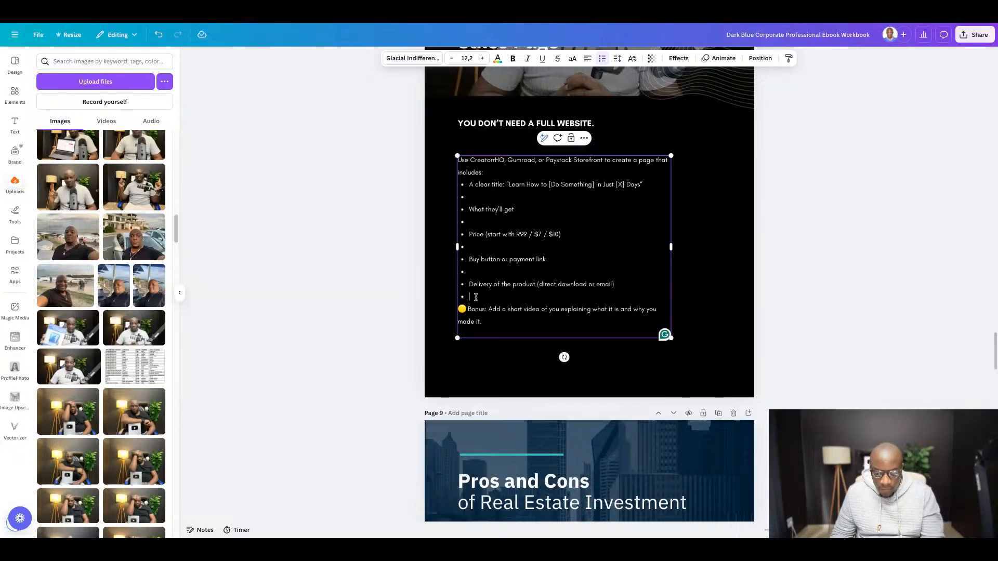
key("BackSpace")
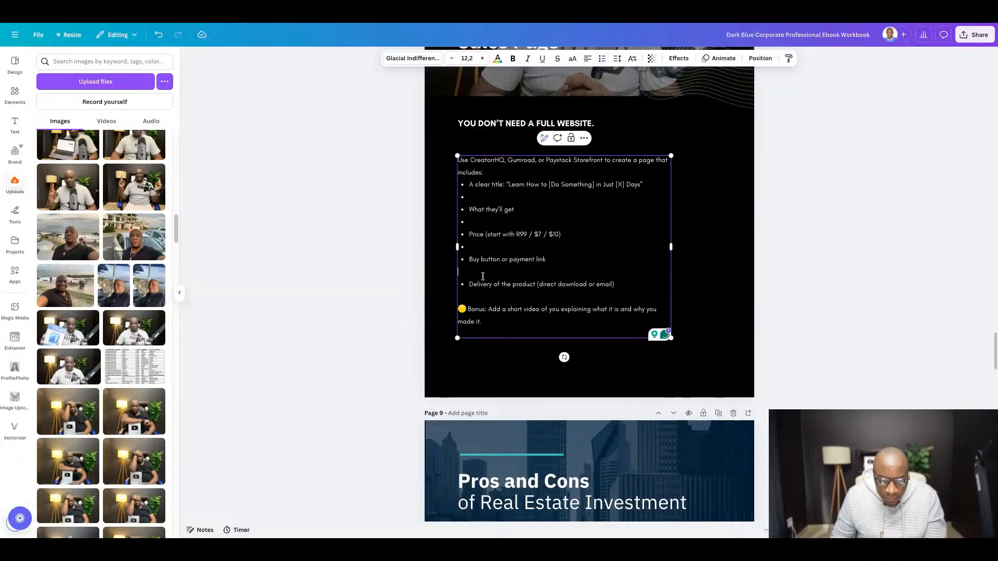
key("BackSpace")
left_click(477, 248)
key("BackSpace")
key("BackSpace")
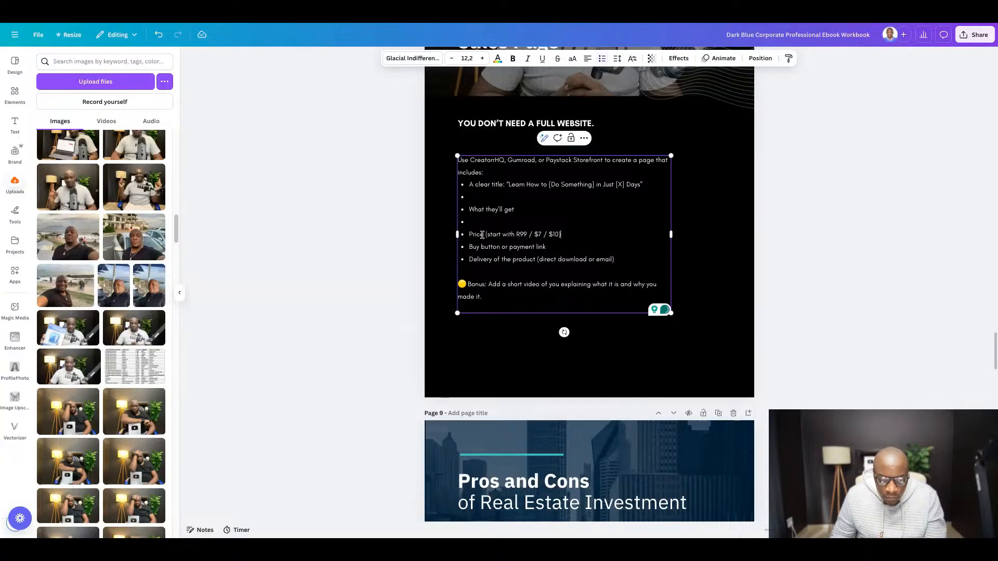
left_click(475, 222)
key("BackSpace")
key("BackSpace")
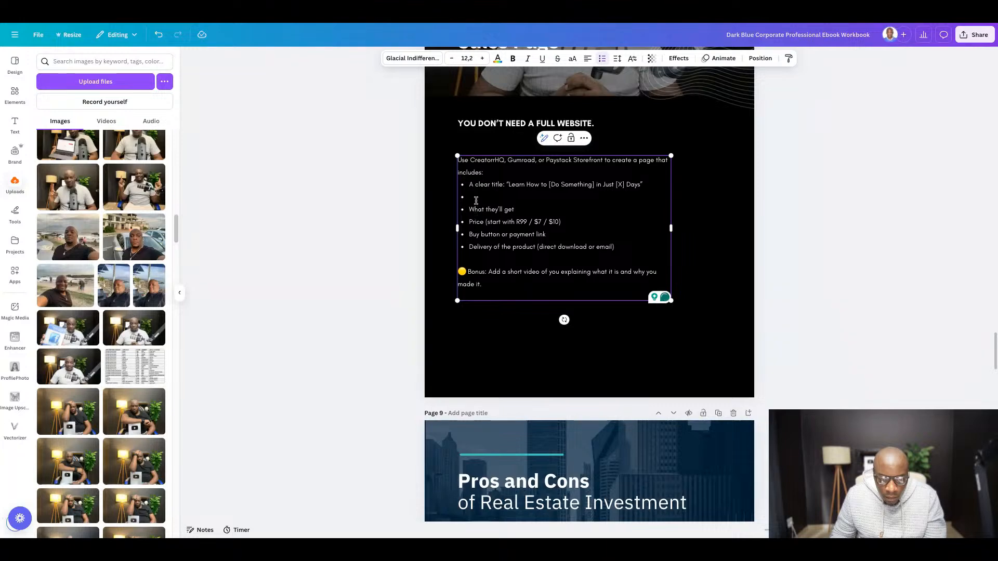
left_click(476, 198)
key("BackSpace")
key("BackSpace")
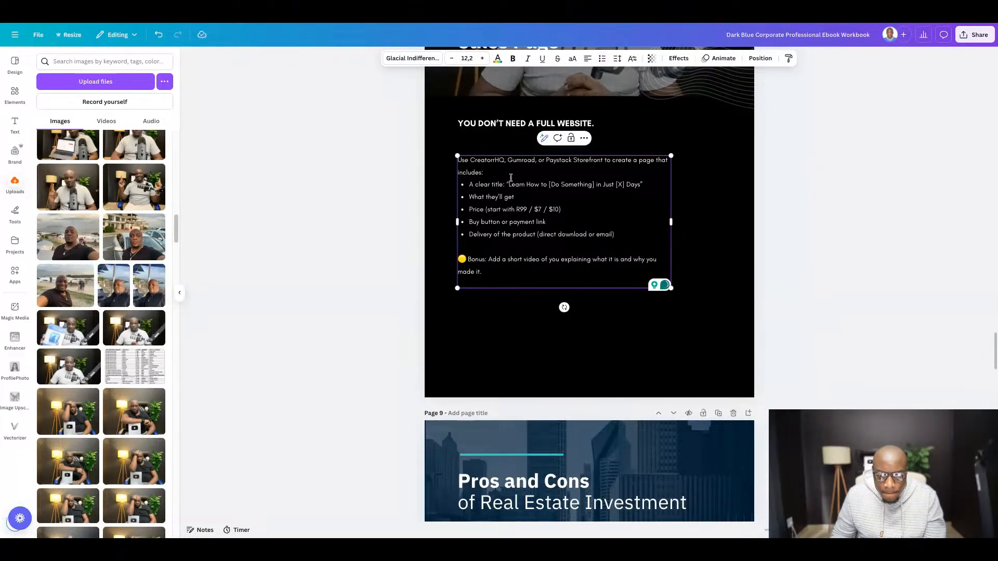
left_click(869, 257)
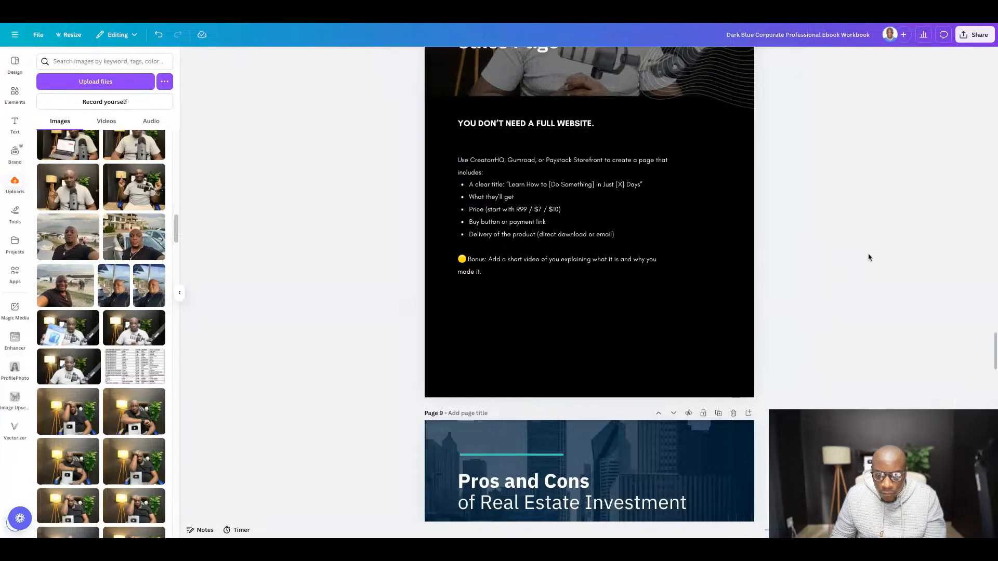
- Nudge the subheading "You don't need a full website." down slightly, closer to the body text
left_click(568, 128)
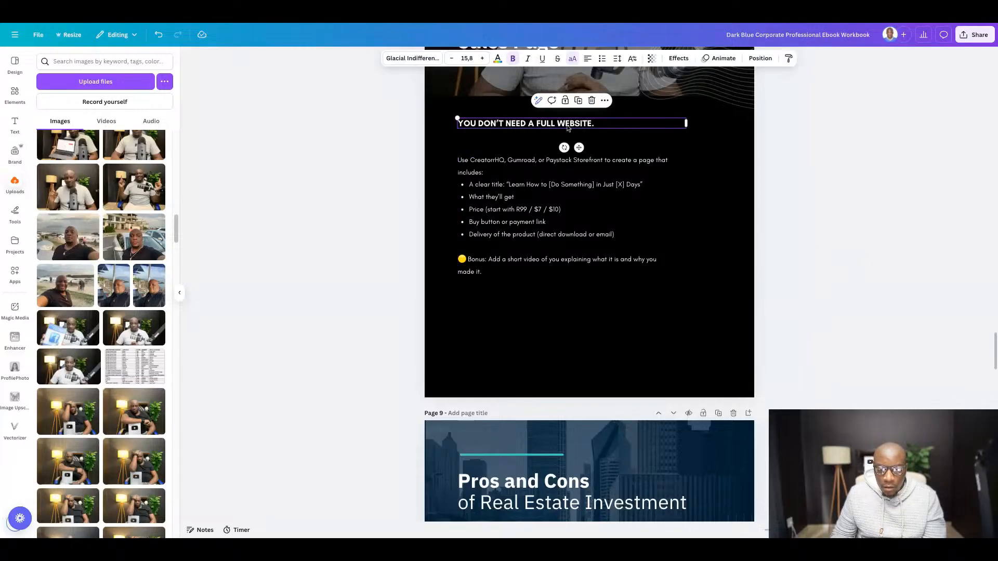
key("Down")
key("Down")
key("Down")
key("Down")
key("Down")
key("Down")
key("Down")
key("Down")
key("Down")
key("Down")
key("Down")
key("Down")
key("Down")
key("Down")
key("Down")
key("Down")
key("Down")
key("Down")
key("Down")
key("Down")
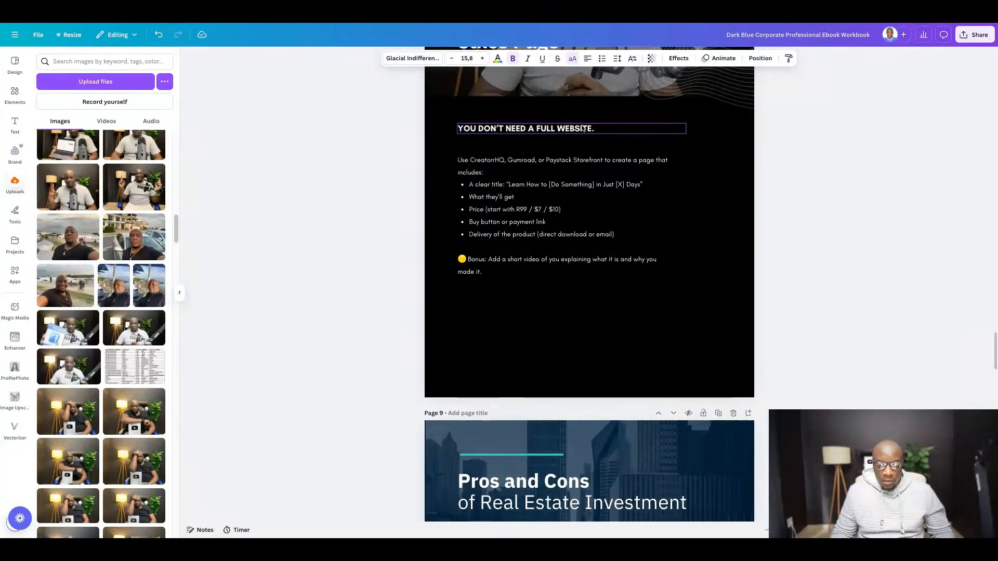
- Delete the dimmed microphone photo behind the Day 4 title on page 8
scroll(650, 335, "up", 5)
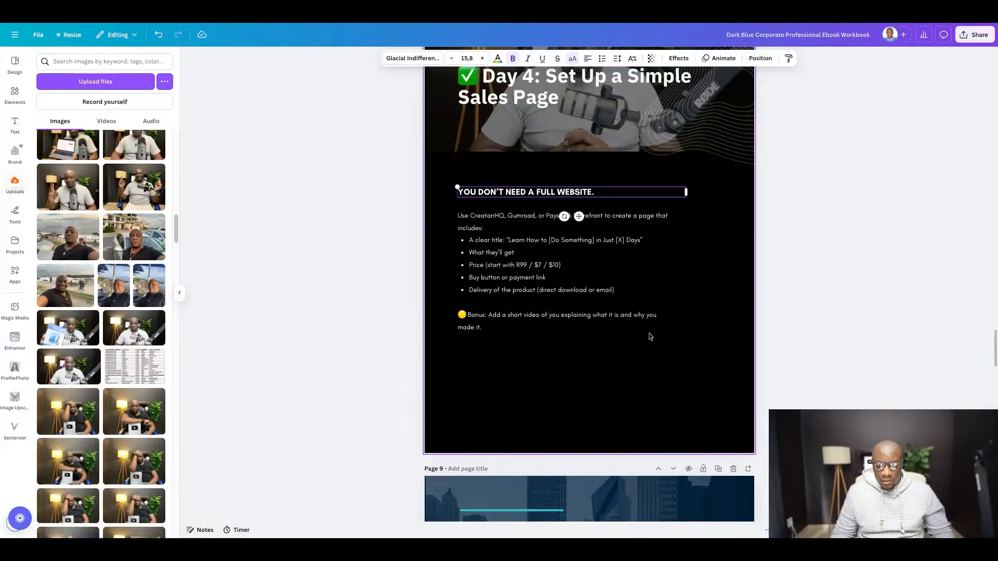
scroll(704, 392, "down", 1)
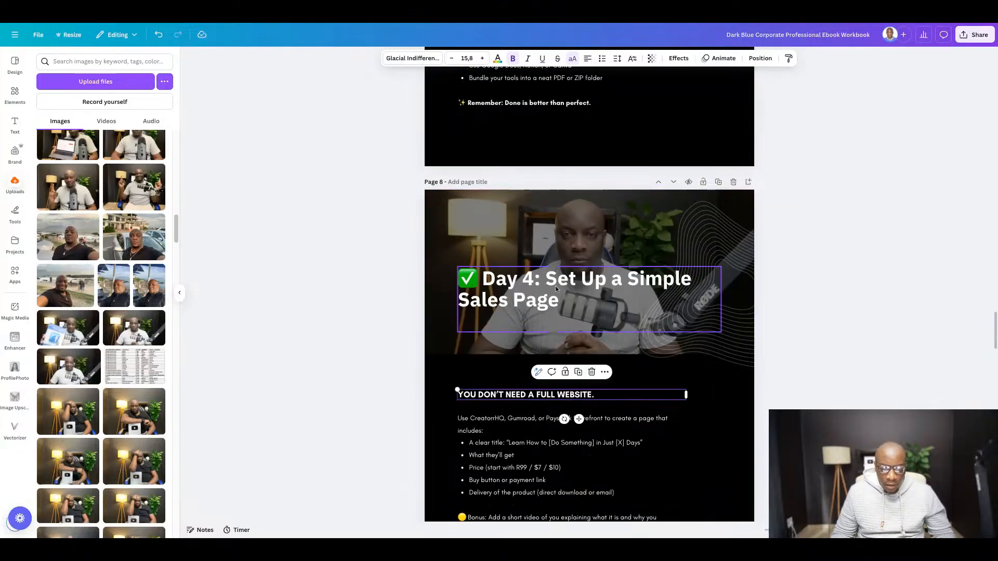
left_click(427, 228)
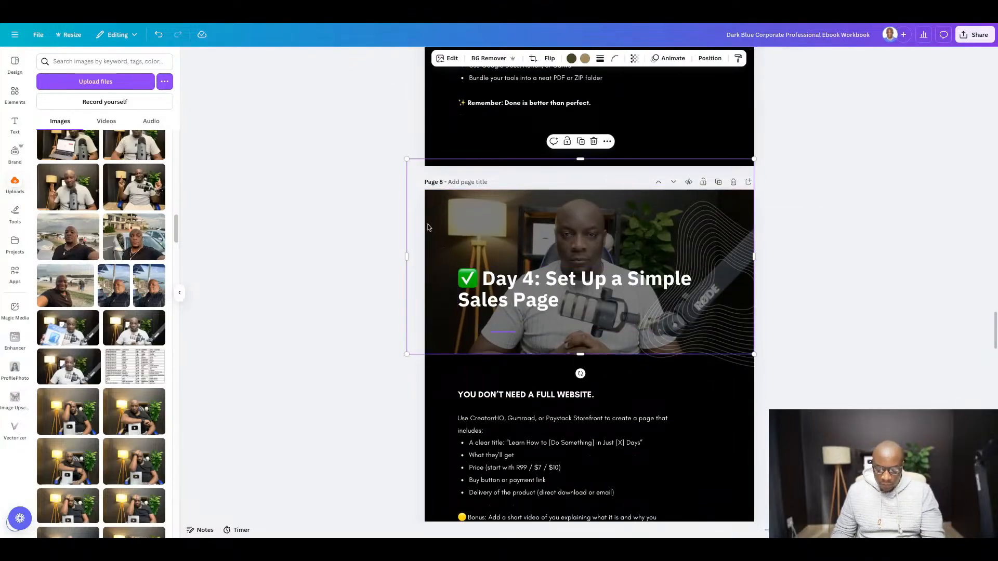
key("Delete")
- Add the uploaded beach selfie to page 8, enlarge it to the full page width and place it over the header area
scroll(234, 245, "down", 1)
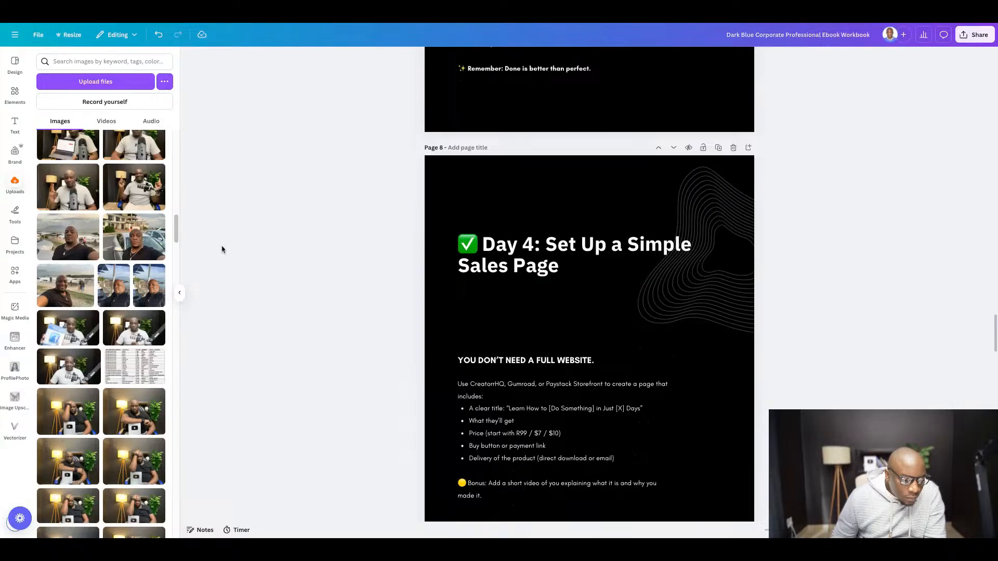
left_click(59, 306)
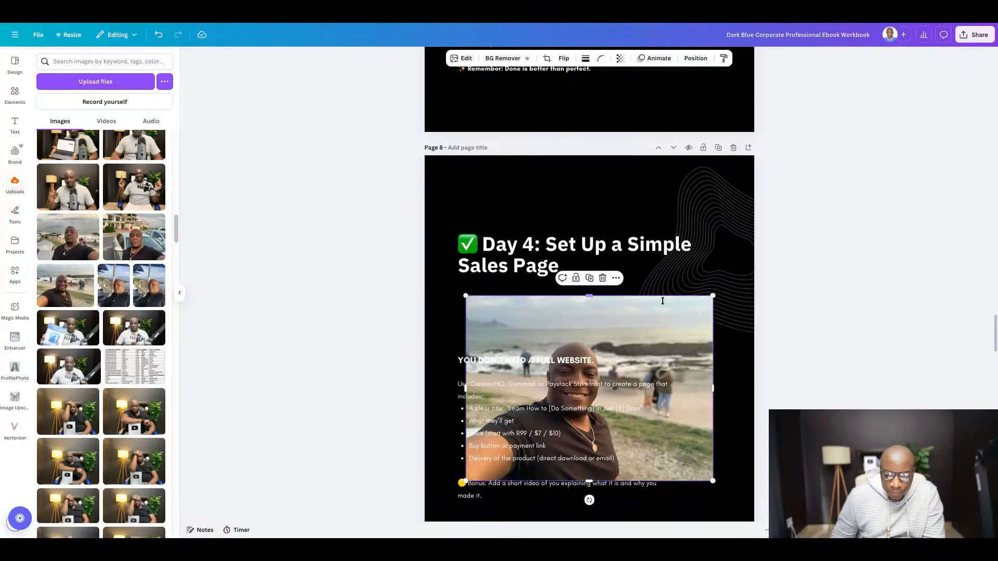
left_click_drag(586, 417, 546, 277)
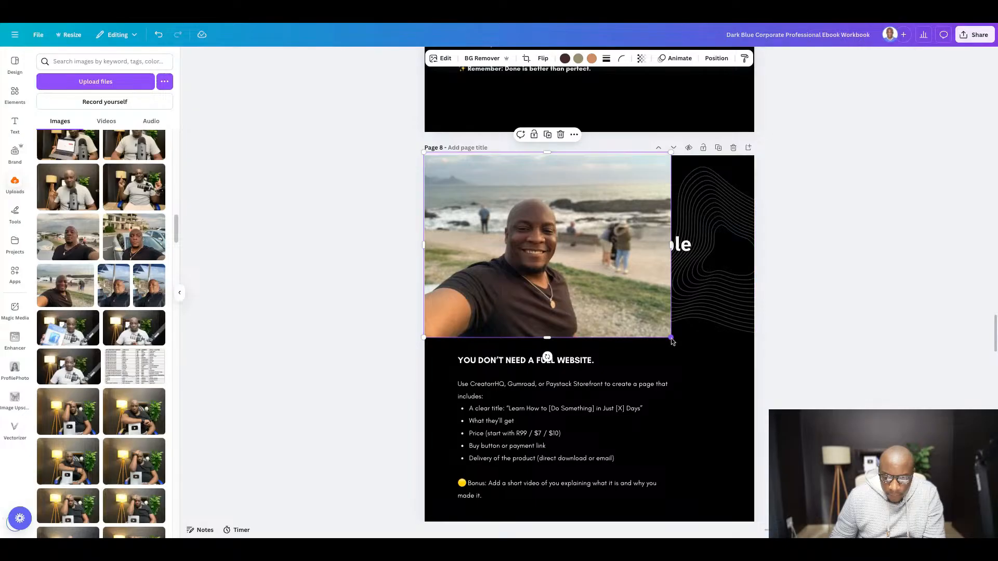
left_click_drag(671, 338, 754, 400)
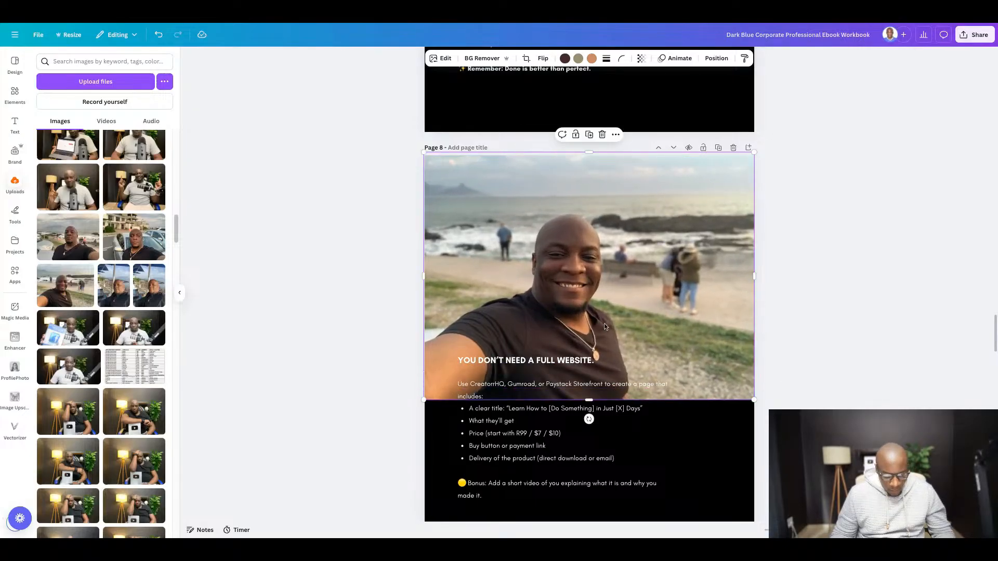
mouse_move(606, 327)
left_mouse_down()
mouse_move(605, 156)
mouse_move(606, 264)
left_mouse_up()
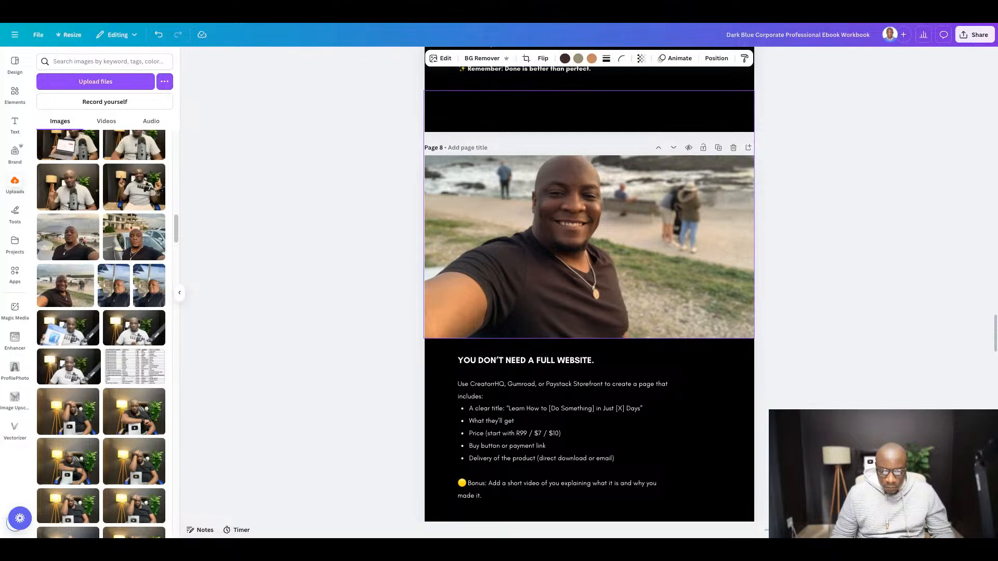
- Set the beach photo's transparency to 37 and send it behind the Day 4 title
left_click(643, 62)
left_click(642, 96)
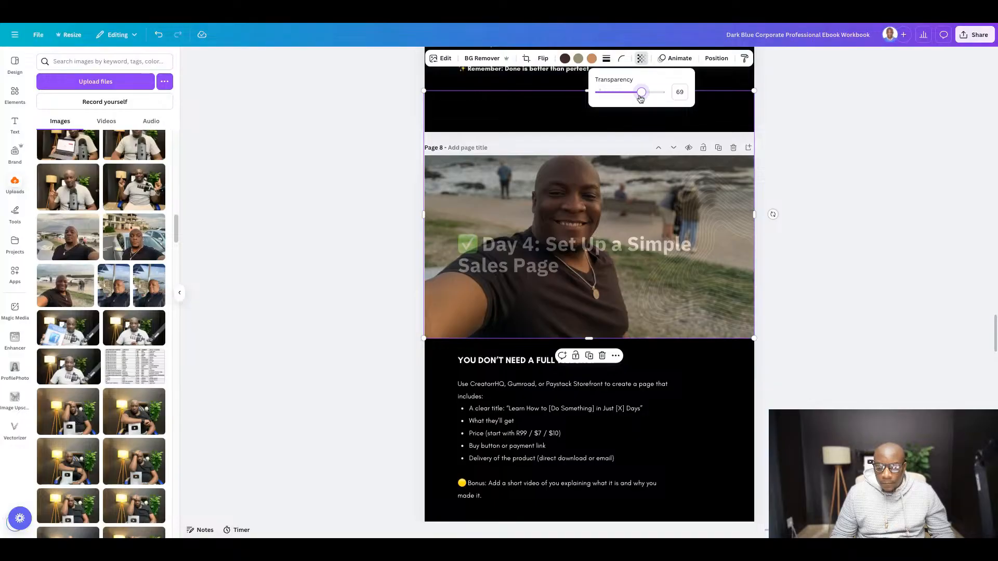
left_click_drag(636, 98, 634, 96)
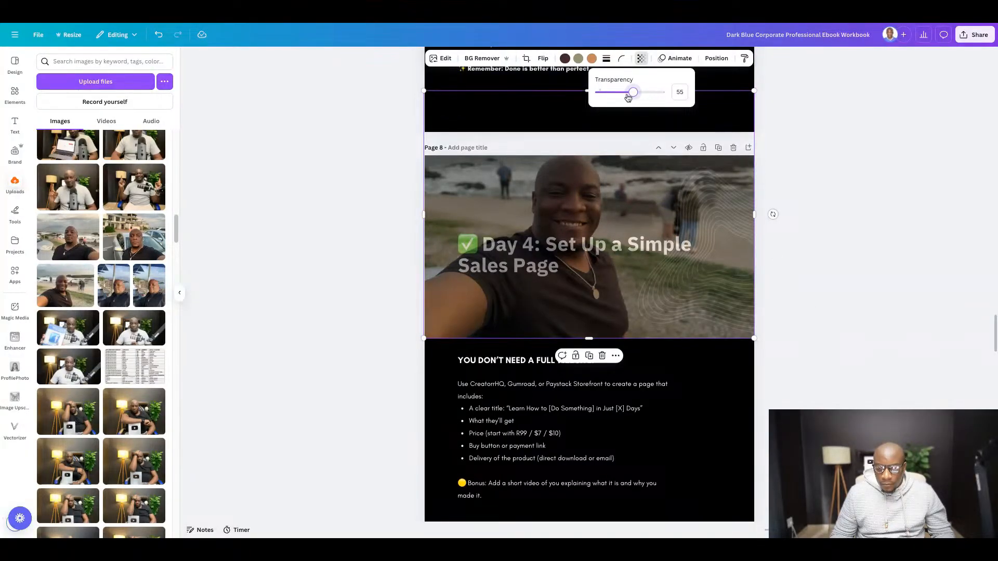
left_click_drag(629, 99, 619, 96)
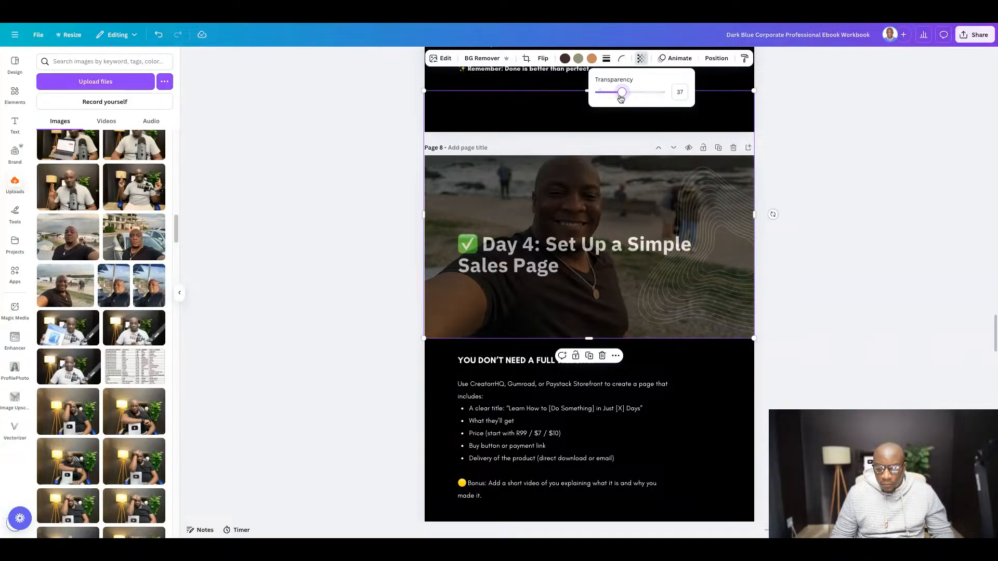
left_click(680, 318)
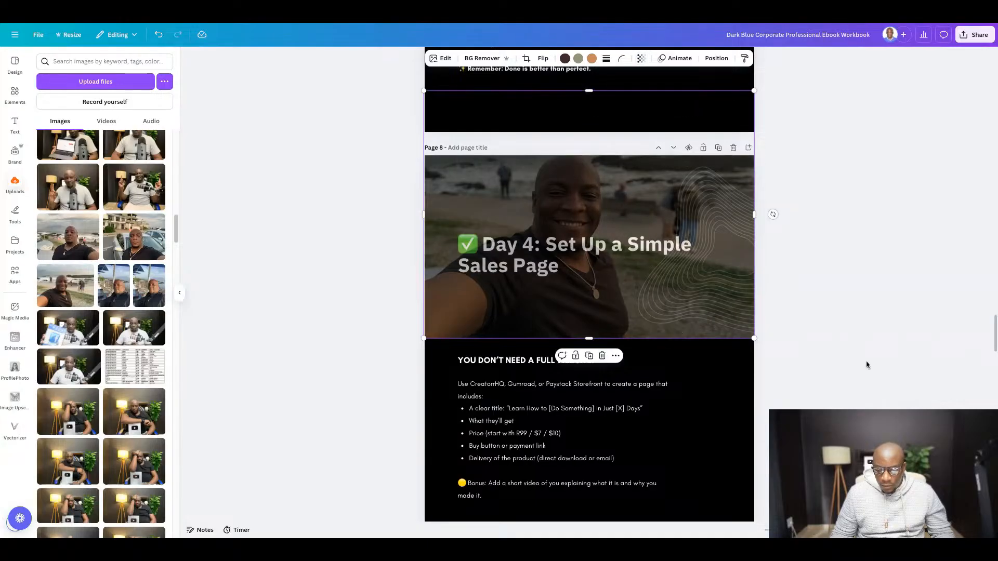
left_click(680, 314)
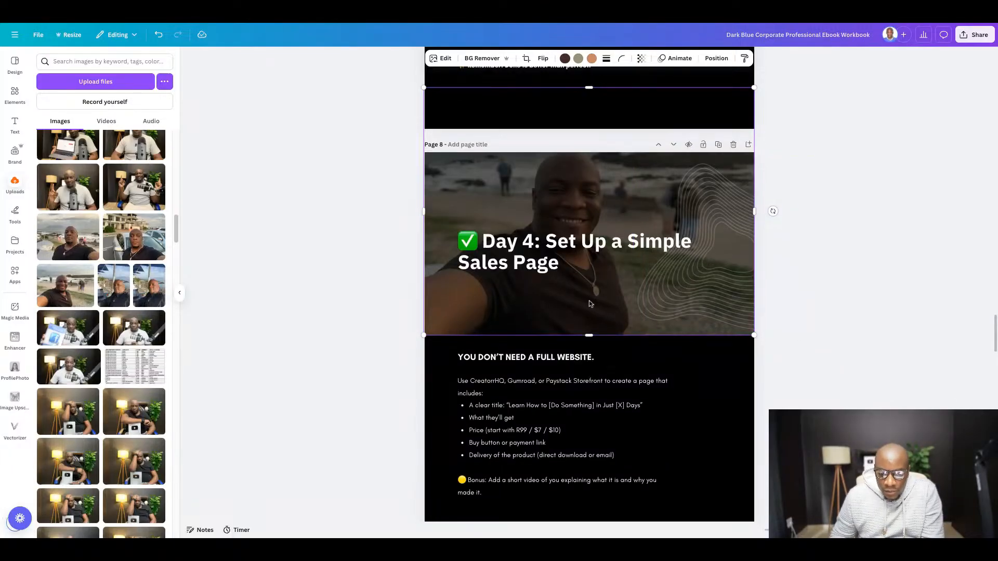
- Check the finished Day 4 layout and duplicate page 8
scroll(661, 298, "down", 3)
scroll(727, 302, "down", 1)
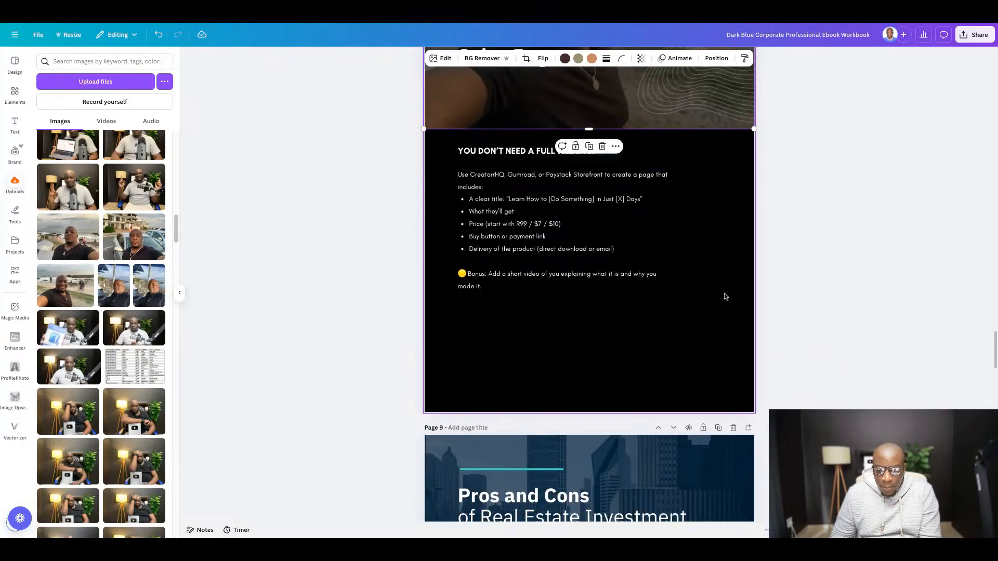
scroll(720, 276, "up", 3)
scroll(717, 259, "up", 1)
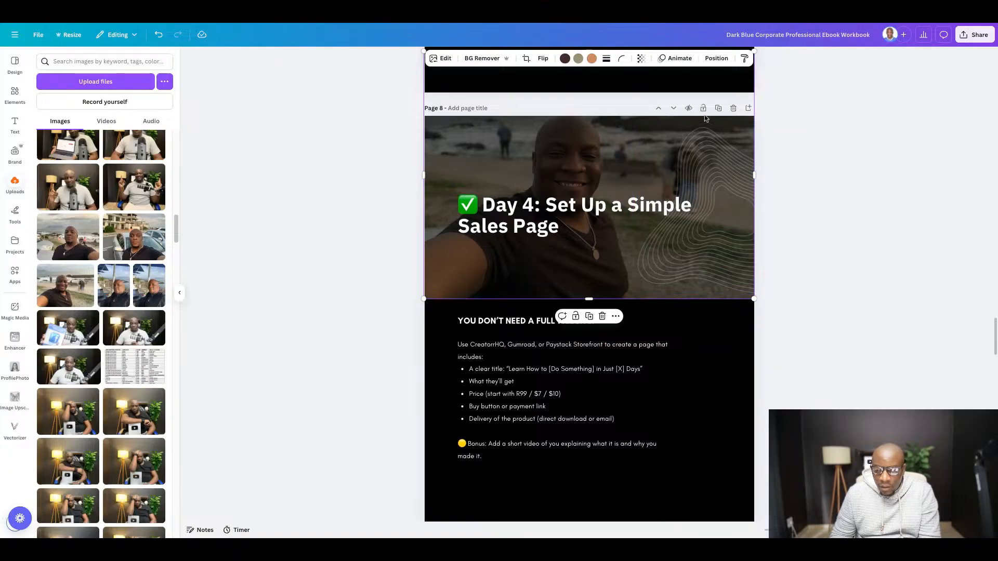
left_click(720, 108)
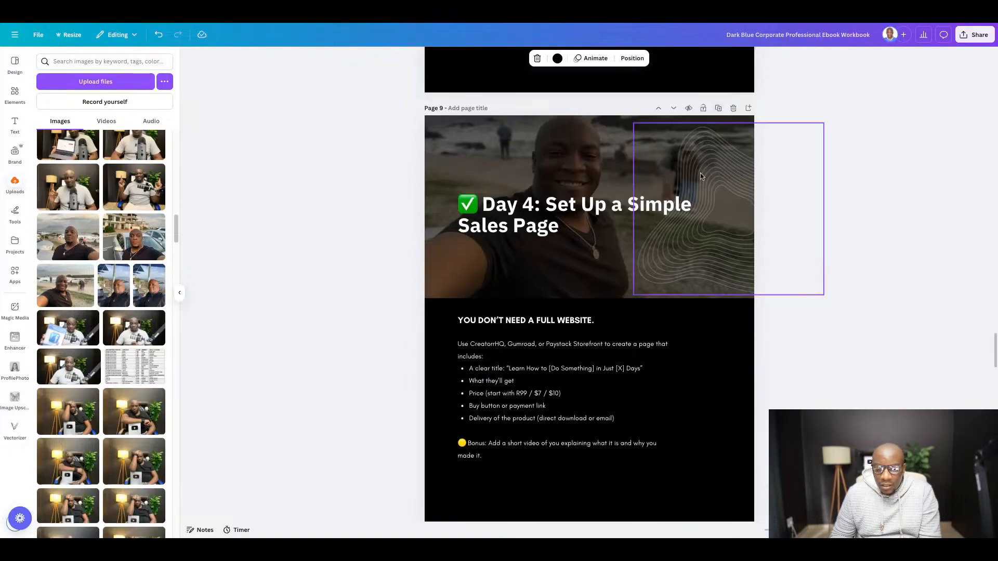
- Switch to the Google Docs guide and copy the heading "Day 5: Launch & Get Your First Sale" with its check mark
left_click(261, 24)
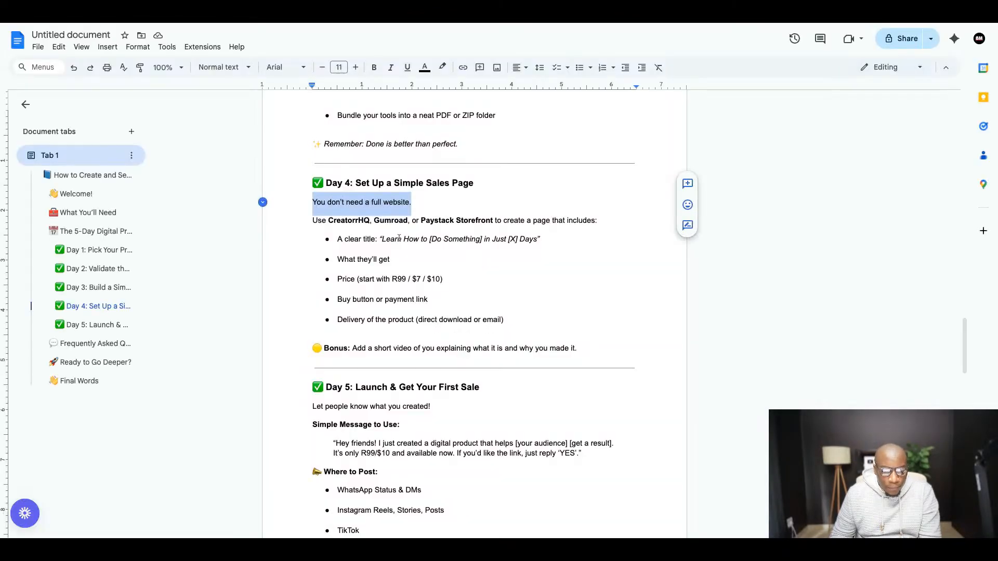
scroll(398, 236, "down", 3)
scroll(390, 224, "down", 1)
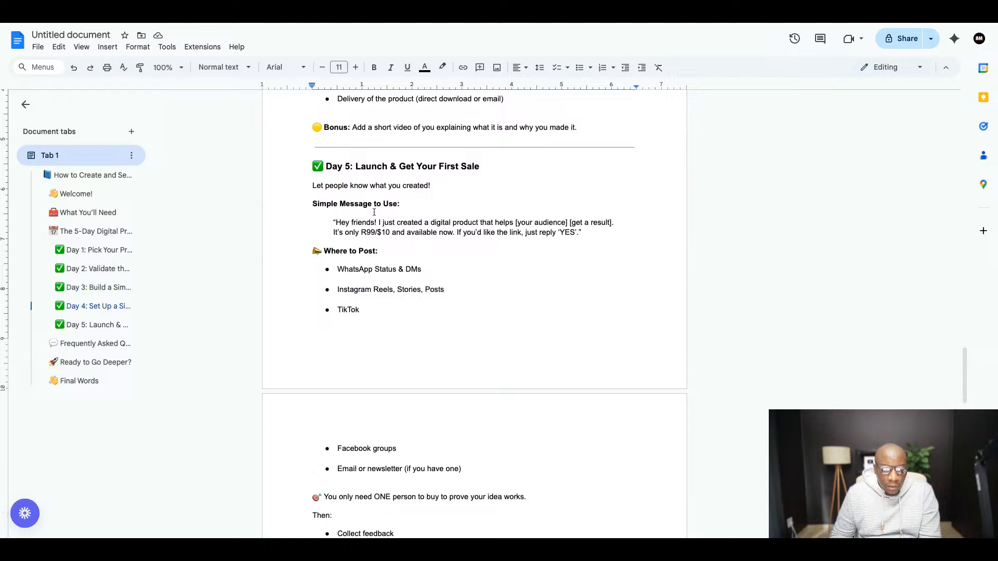
triple_click(312, 168)
key("ctrl+c")
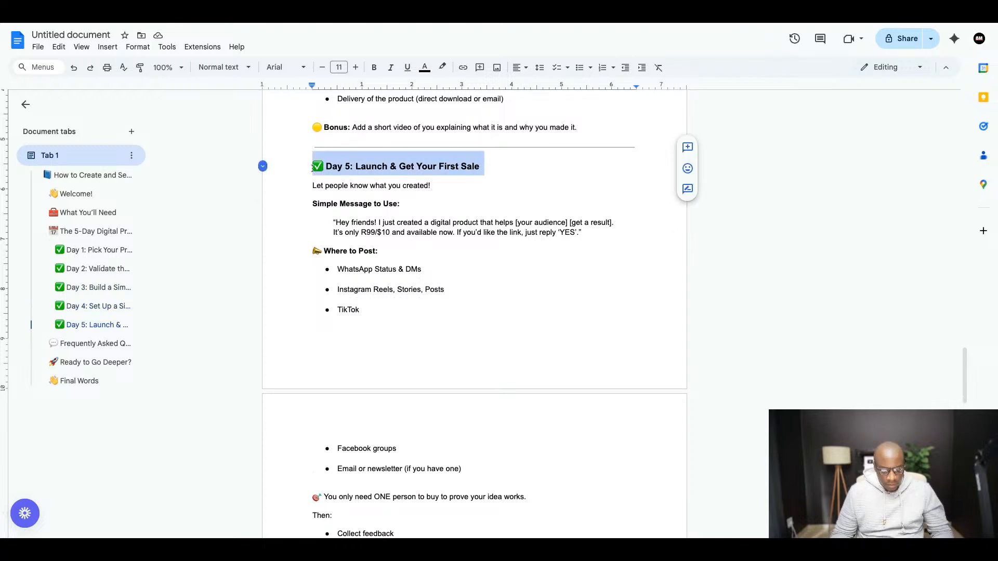
- Back in Canva, replace the title on page 9 with the copied Day 5 heading
left_click(375, 23)
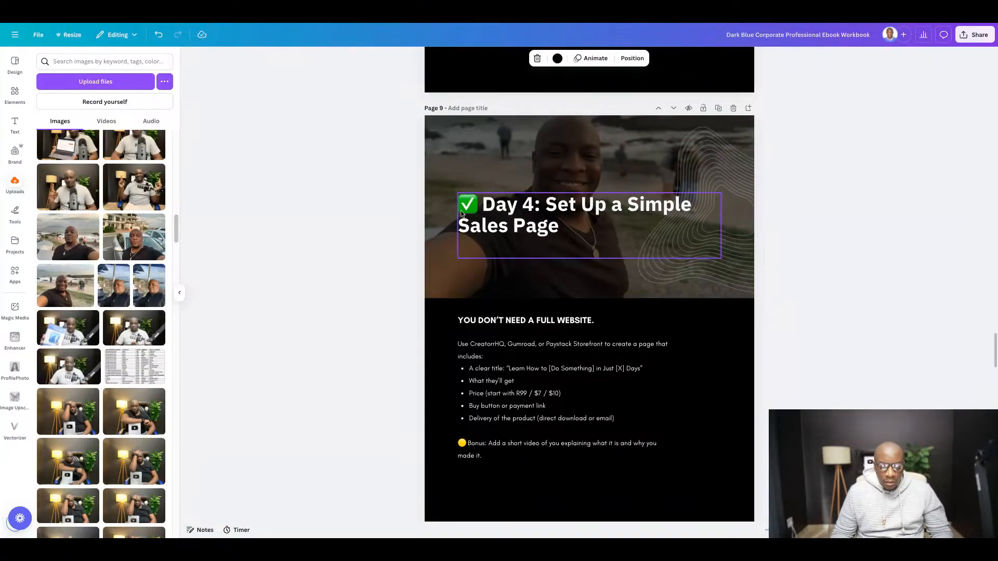
left_click(514, 210)
double_click(514, 210)
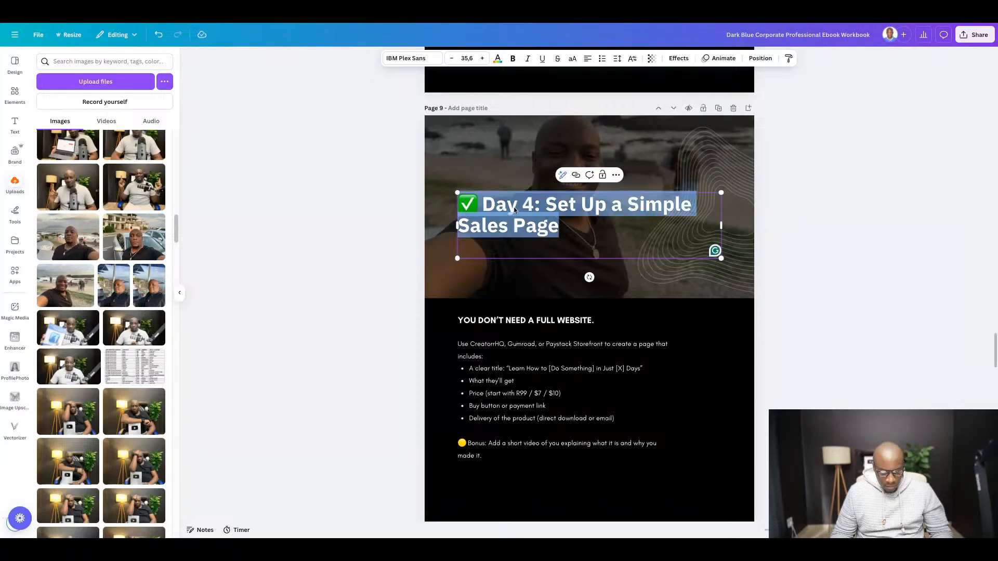
key("ctrl+v")
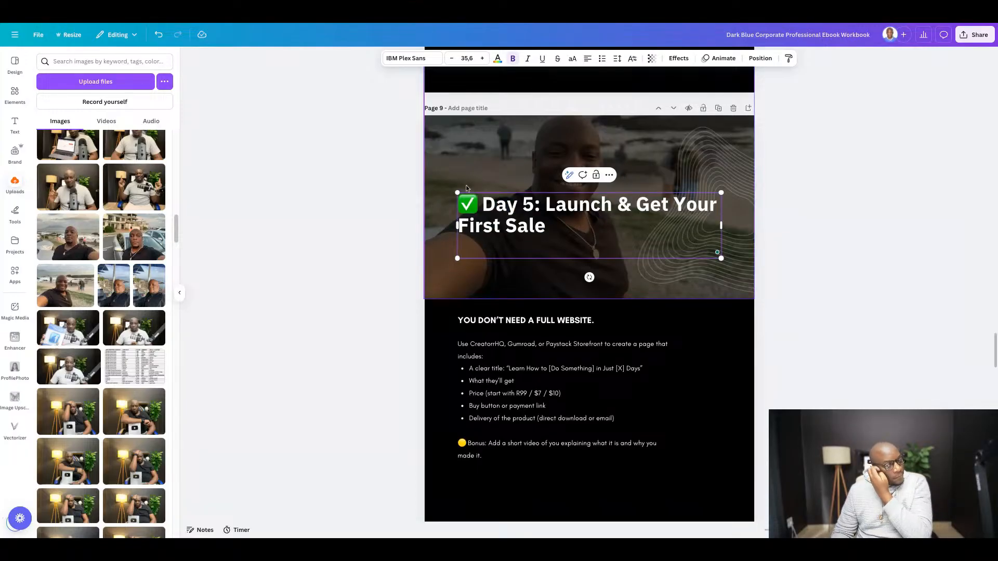
- Switch to the Google Docs guide and copy the Day 5 text from "Simple Message to Use:" through "Use it as social proof"
scroll(561, 210, "up", 6)
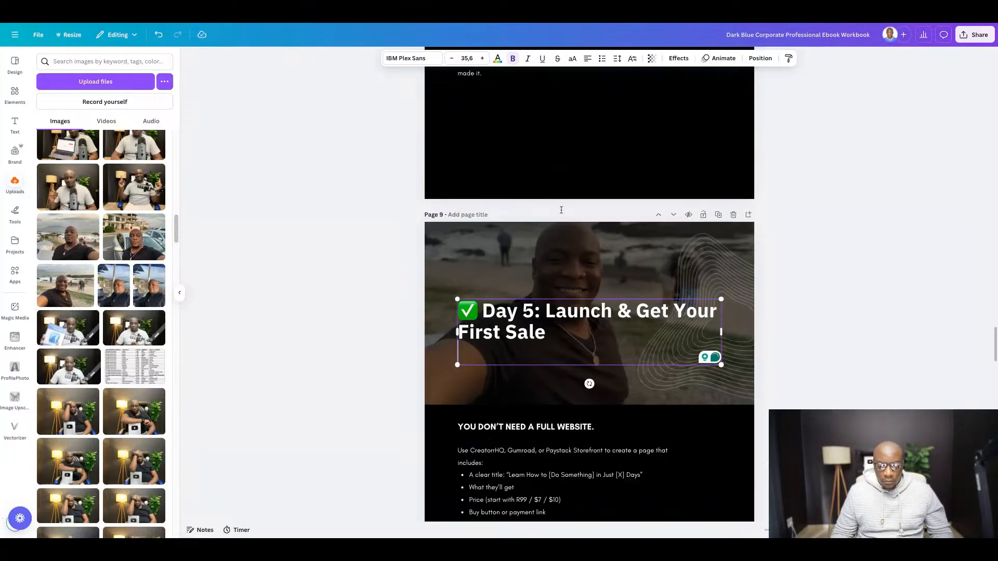
scroll(562, 210, "down", 7)
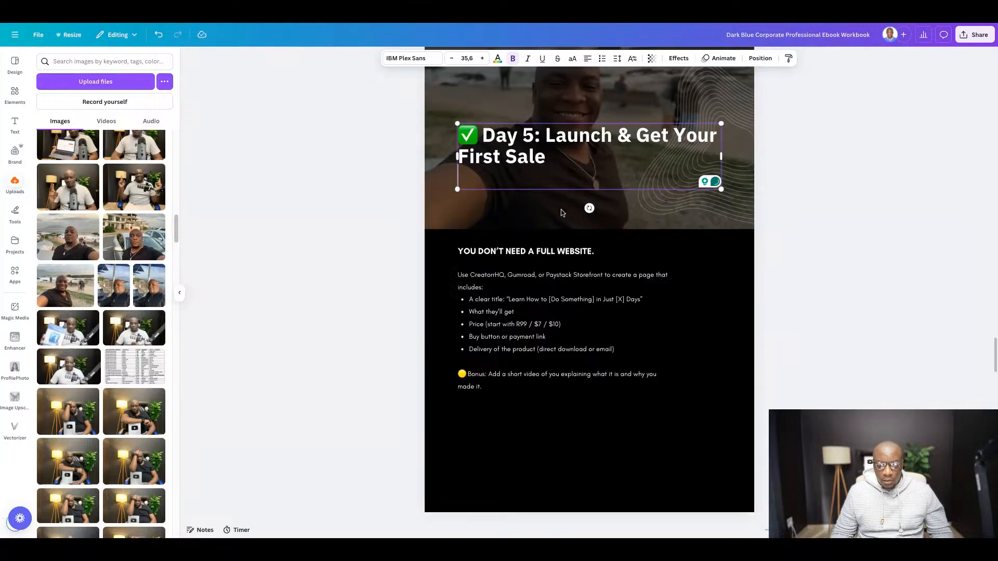
key("super+Tab")
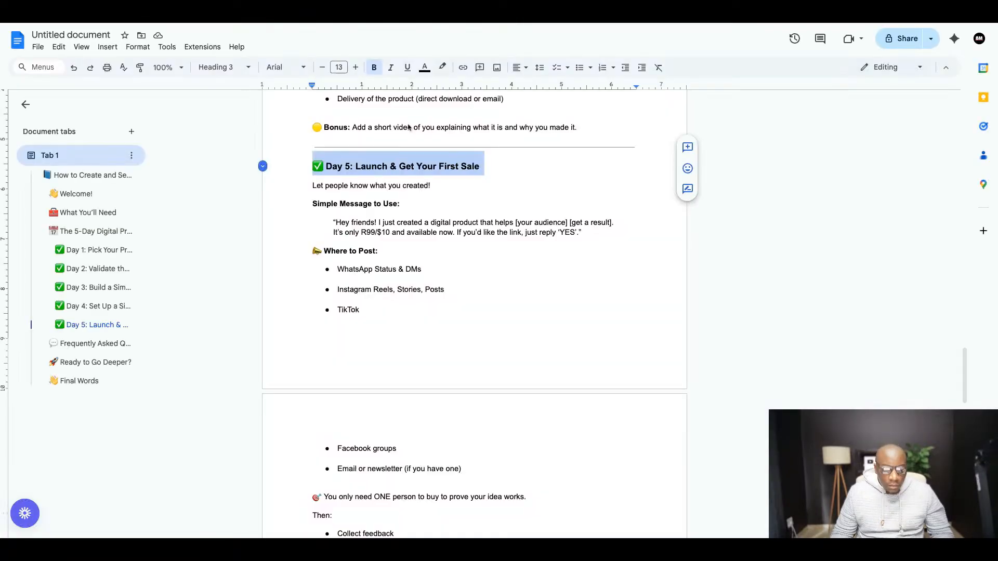
left_click(313, 186)
left_click_drag(312, 186, 382, 212)
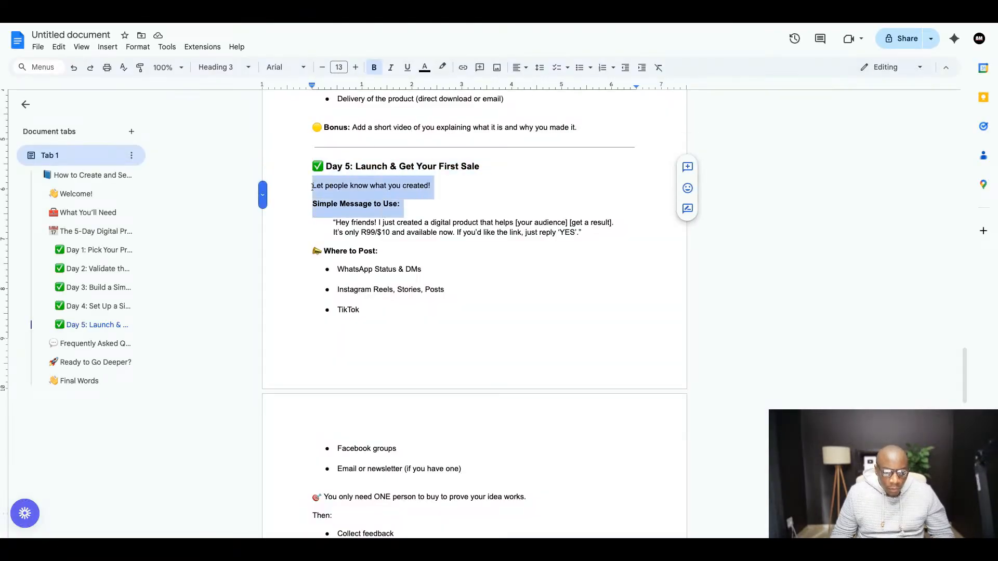
left_click(494, 198)
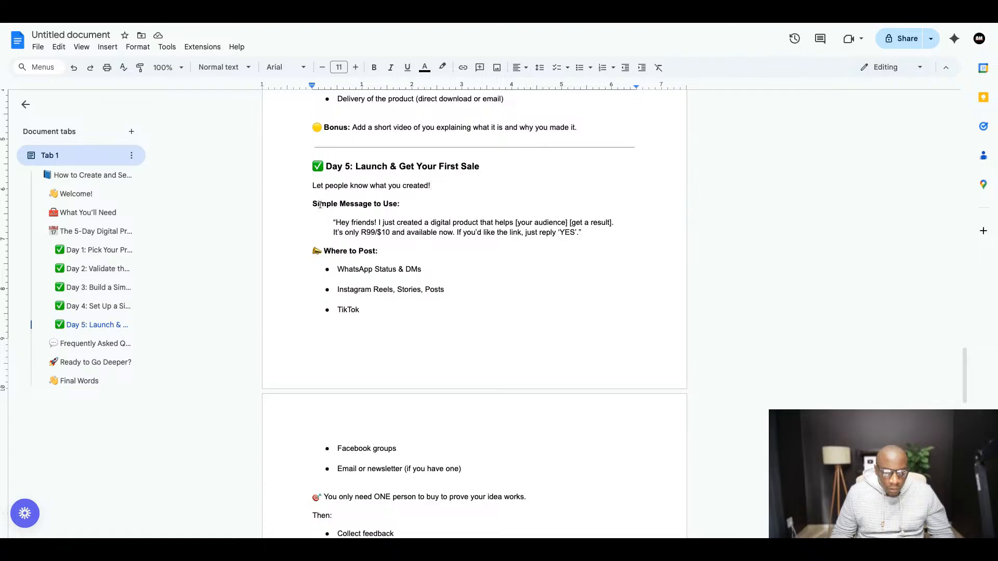
left_click_drag(313, 204, 416, 390)
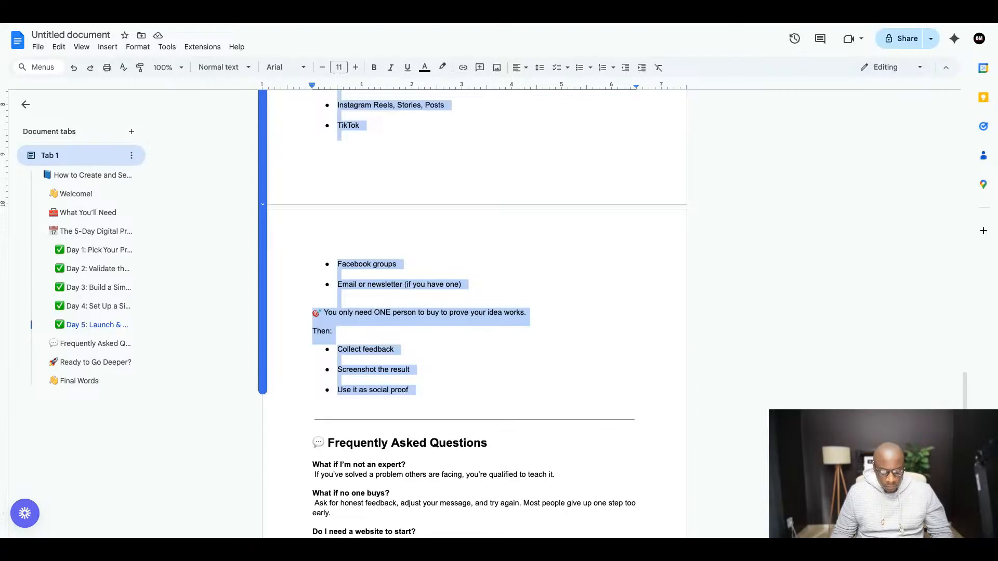
scroll(399, 253, "up", 5)
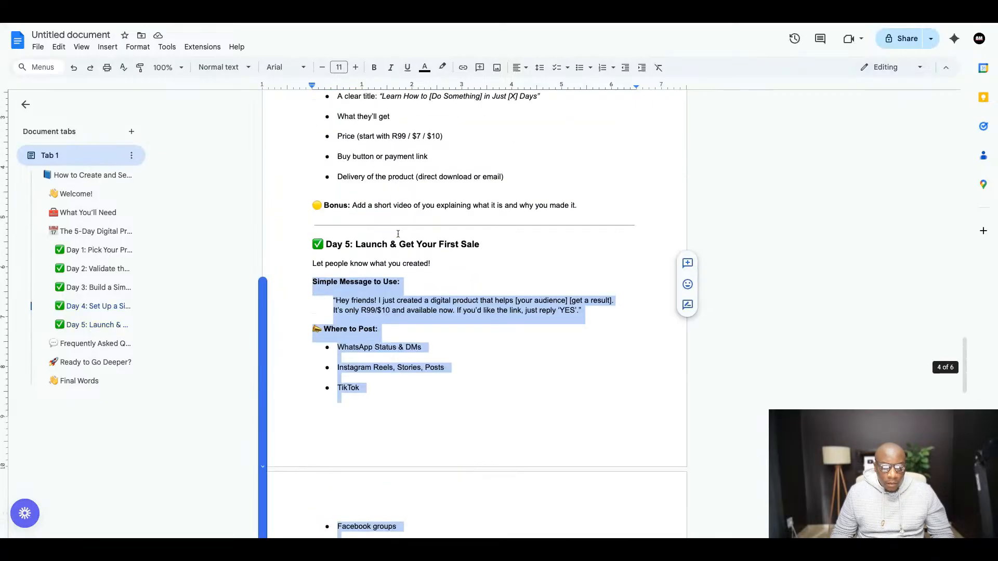
- Back in Canva, replace the body text on page 9 with the copied Day 5 text
left_click(300, 22)
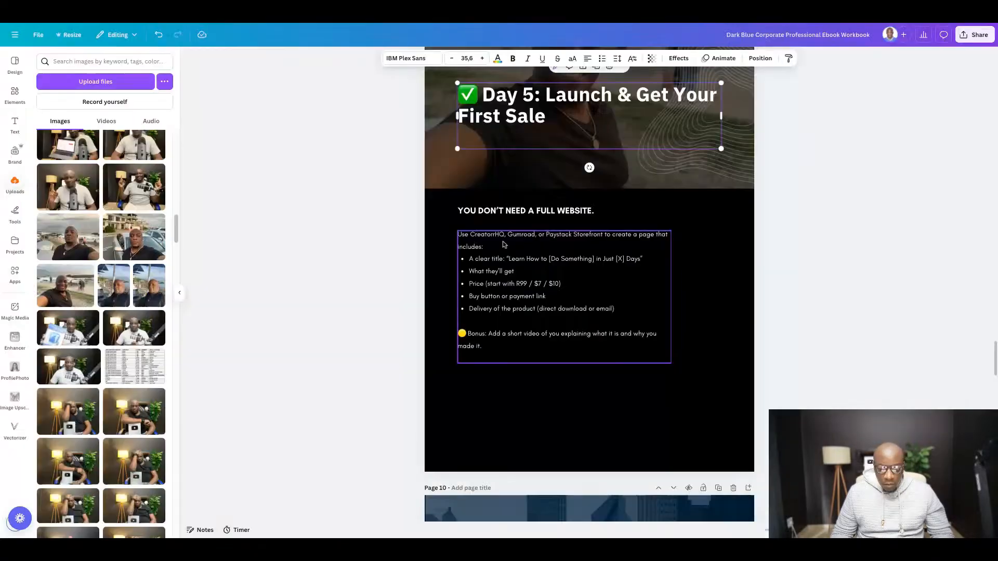
left_click(500, 254)
left_click(500, 254)
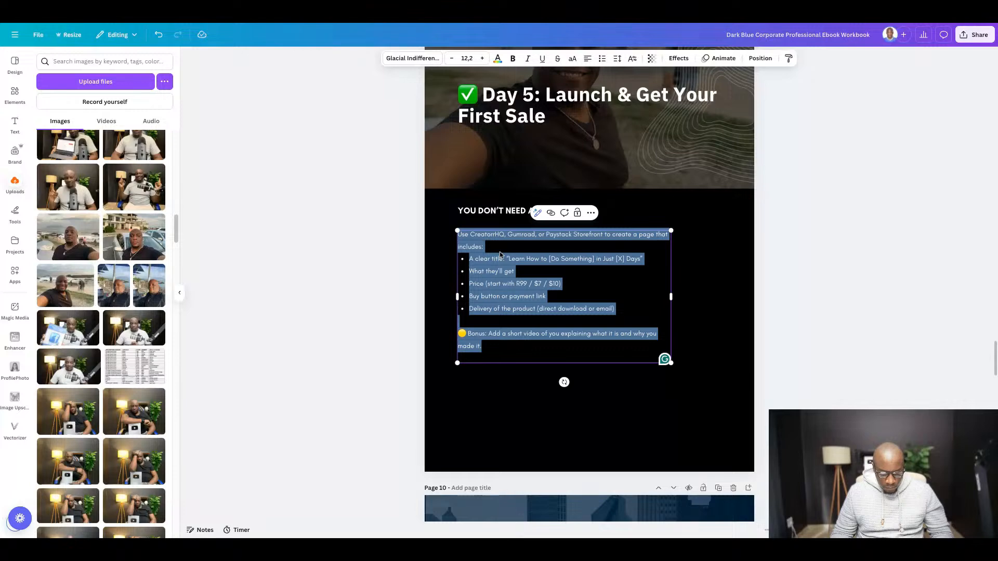
key("ctrl+v")
- Copy "Let people know what you created!" from the Google Docs guide and replace page 9's subheading in Canva with it
key("ctrl+Tab")
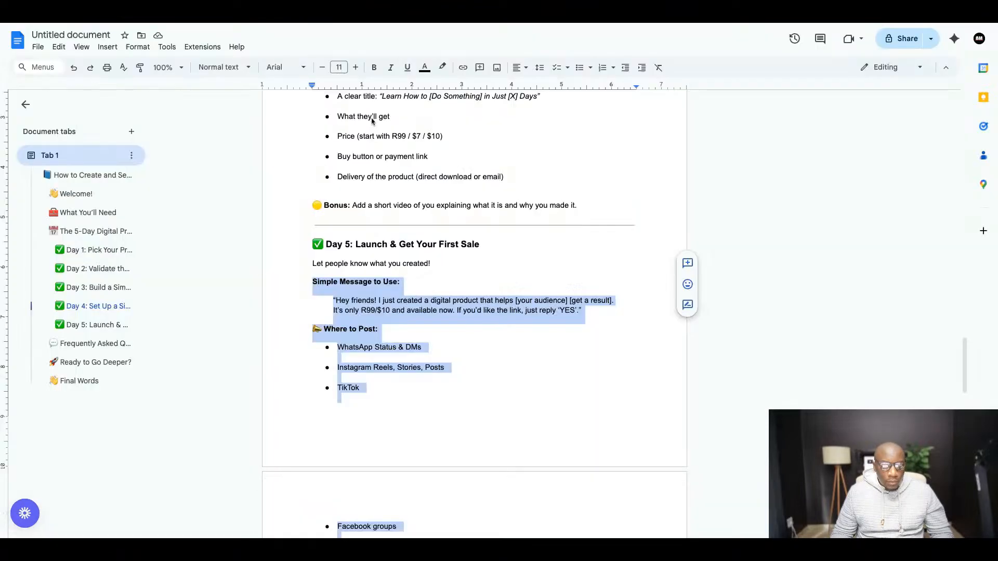
triple_click(313, 265)
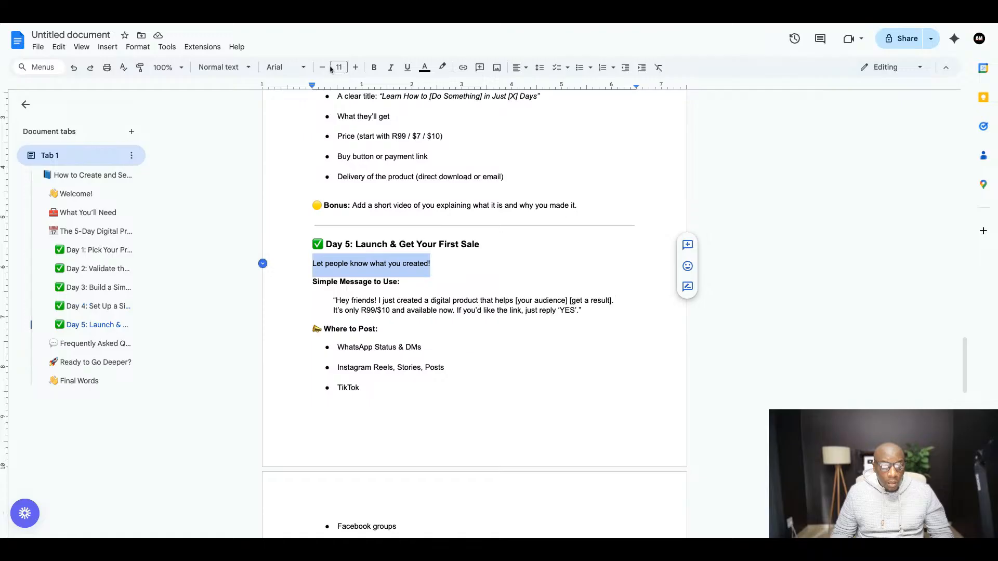
key("ctrl+shift+Tab")
left_click(479, 209)
left_click(490, 212)
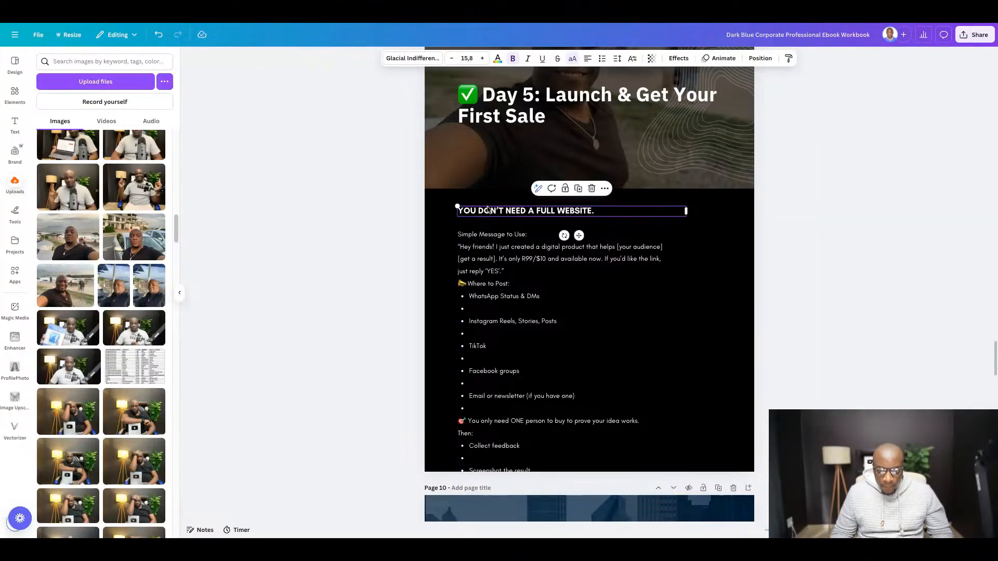
left_click(488, 208)
type("LET PEOPLE KNOW WHAT YOU CREATED!")
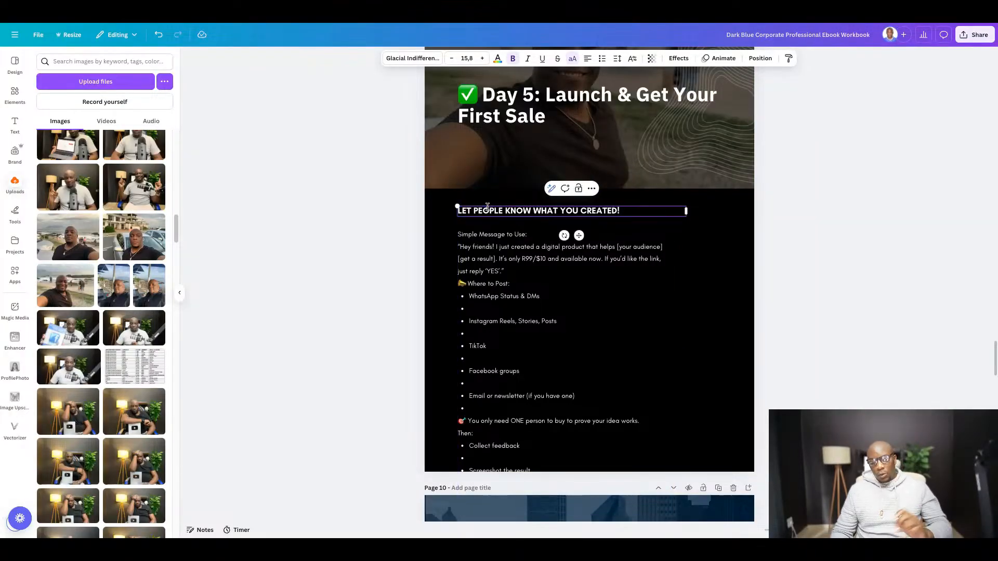
left_click(659, 288)
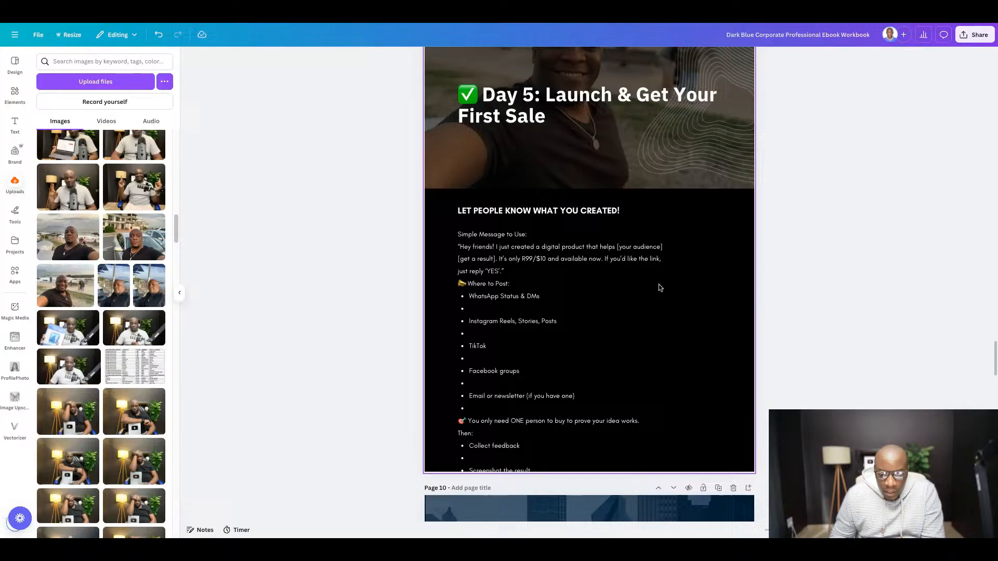
- Remove the empty bullets between the items of the "Where to Post:" list in page 9's body text
left_click(525, 292)
left_click(862, 298)
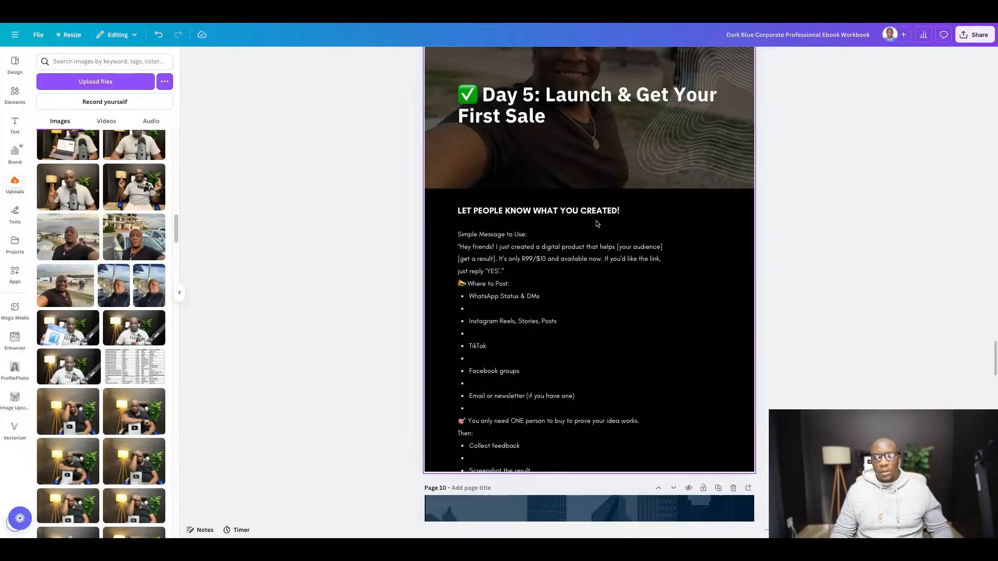
scroll(491, 266, "down", 1)
scroll(492, 266, "down", 1)
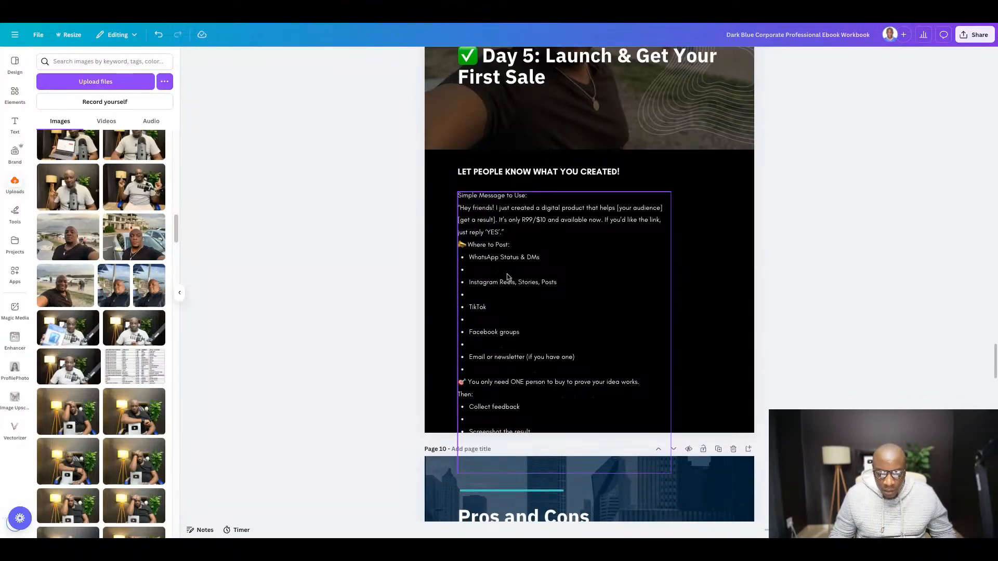
double_click(507, 274)
key("BackSpace")
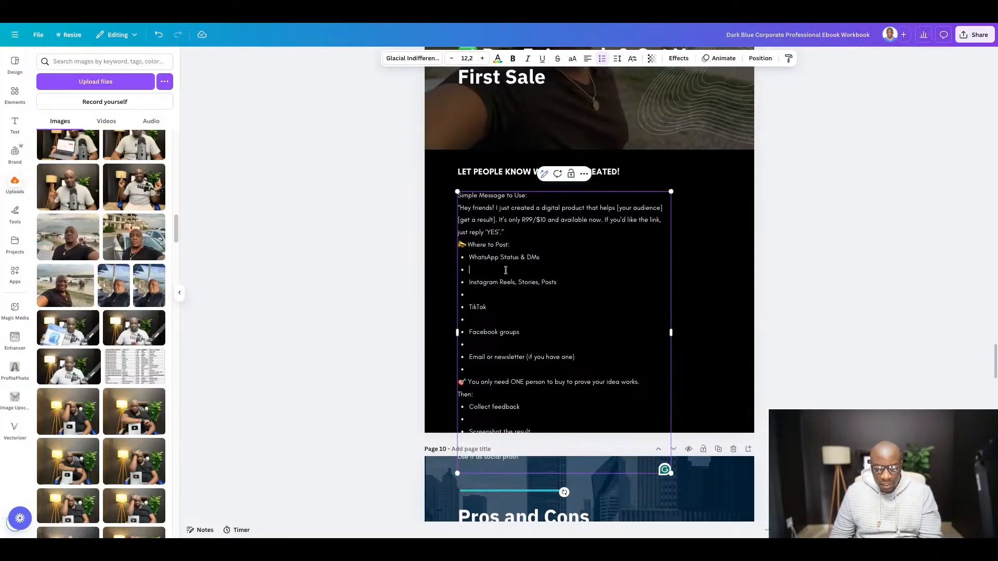
key("BackSpace")
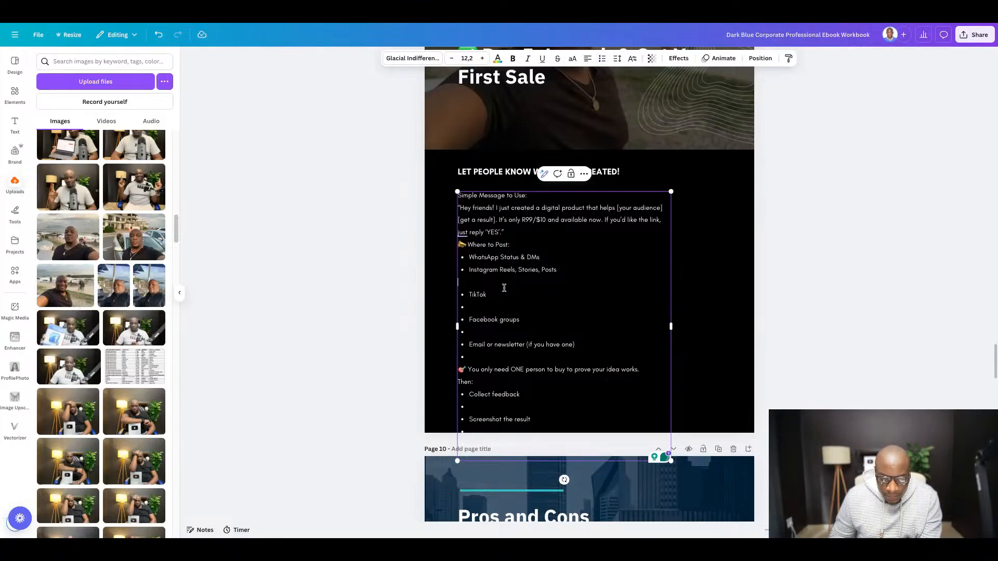
key("BackSpace")
key("BackSpace")
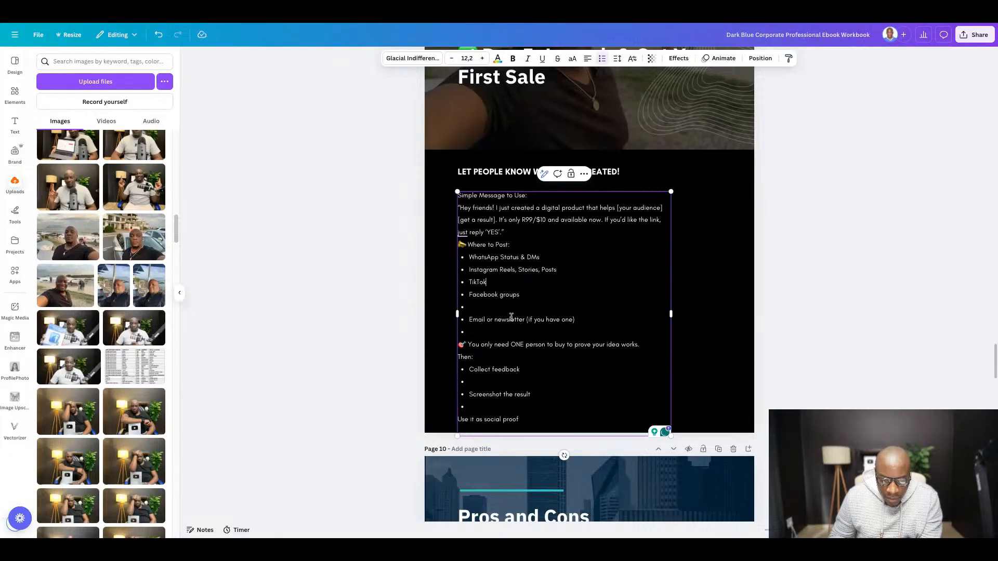
key("BackSpace")
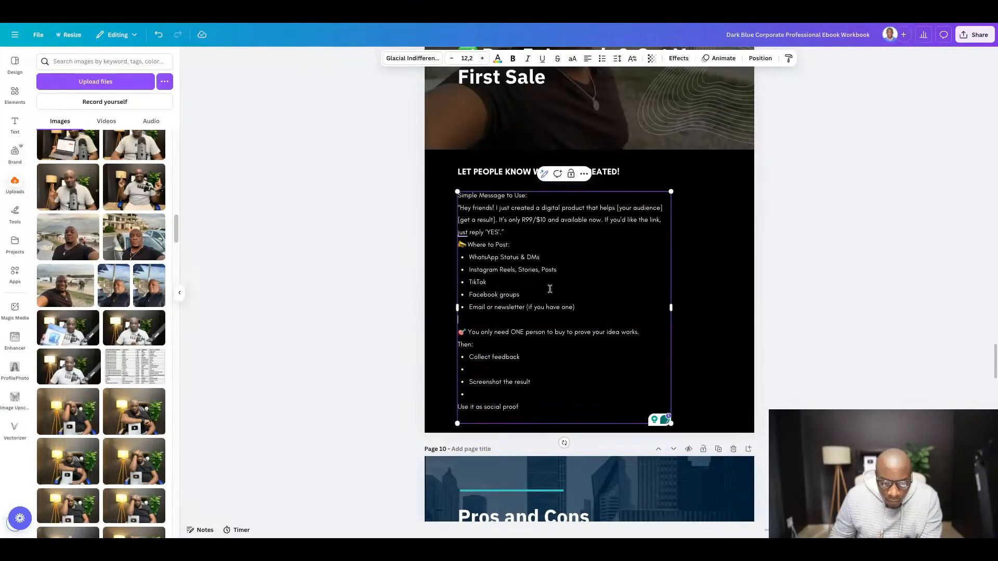
- Remove the empty bullets before and after "Screenshot the result" in the list under "Then:"
scroll(551, 286, "down", 2)
scroll(575, 288, "down", 1)
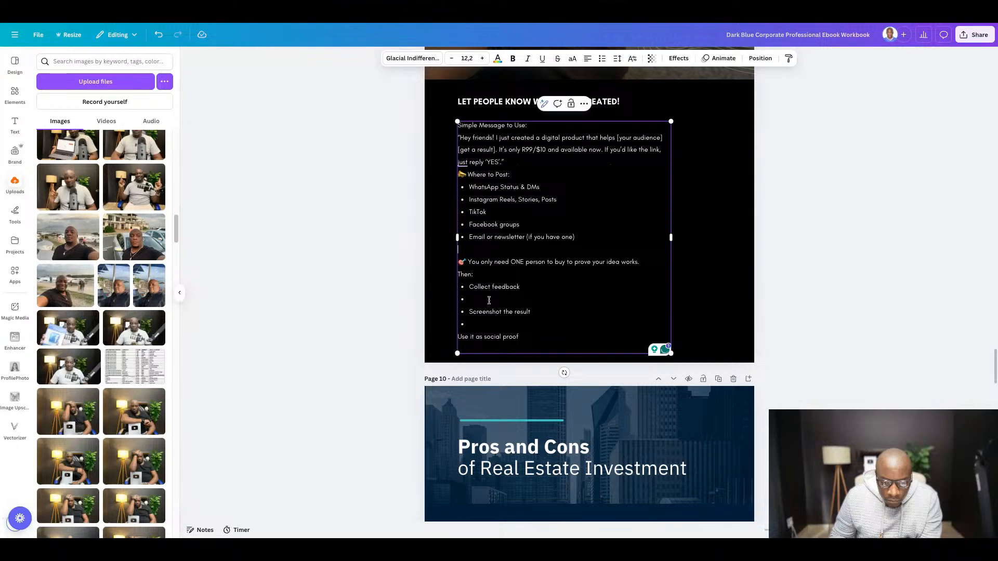
key("BackSpace")
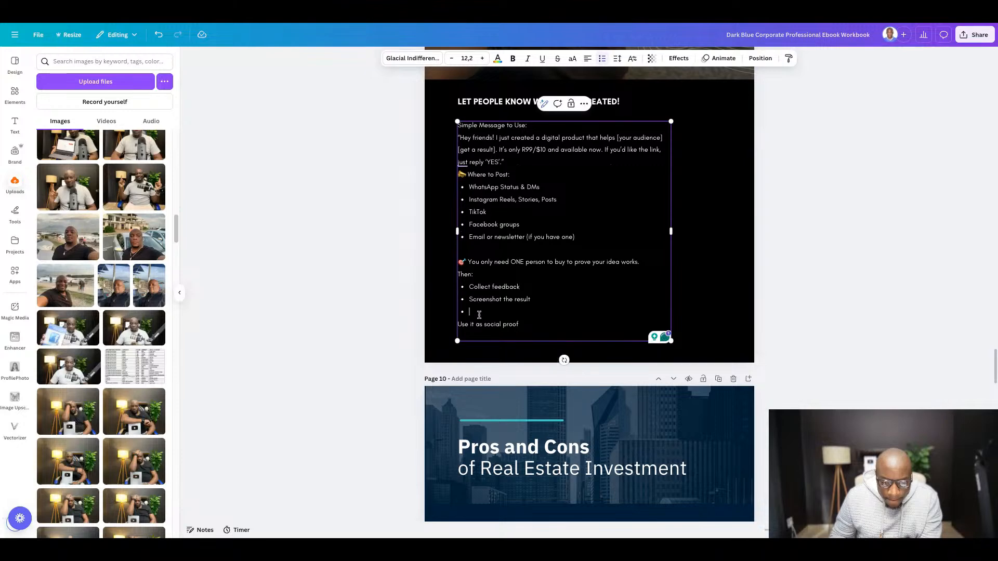
key("BackSpace")
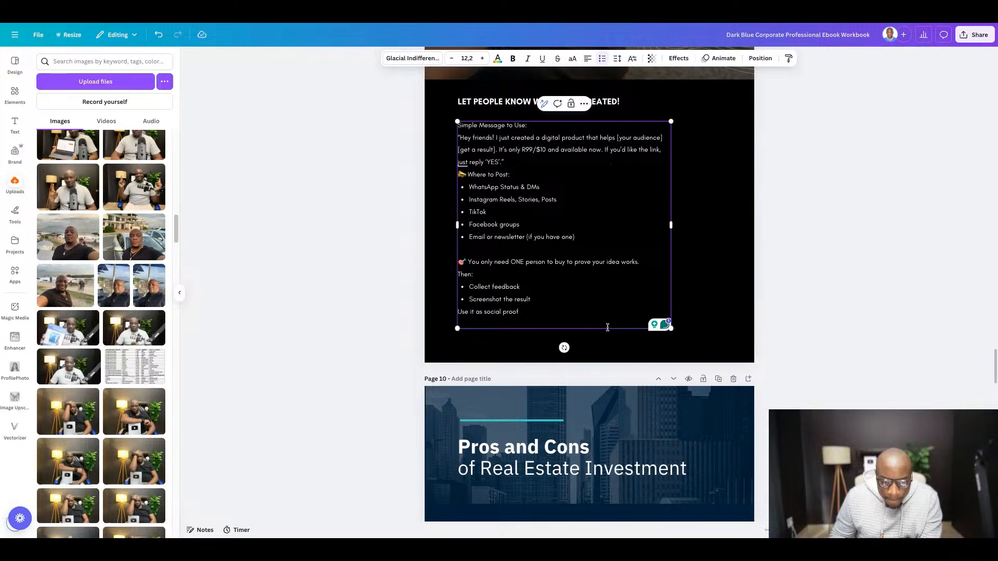
- Bold the lines "Simple Message to Use:", "Where to Post:", "You only need ONE person to buy to prove your idea works." and "Then:"
scroll(590, 312, "up", 3)
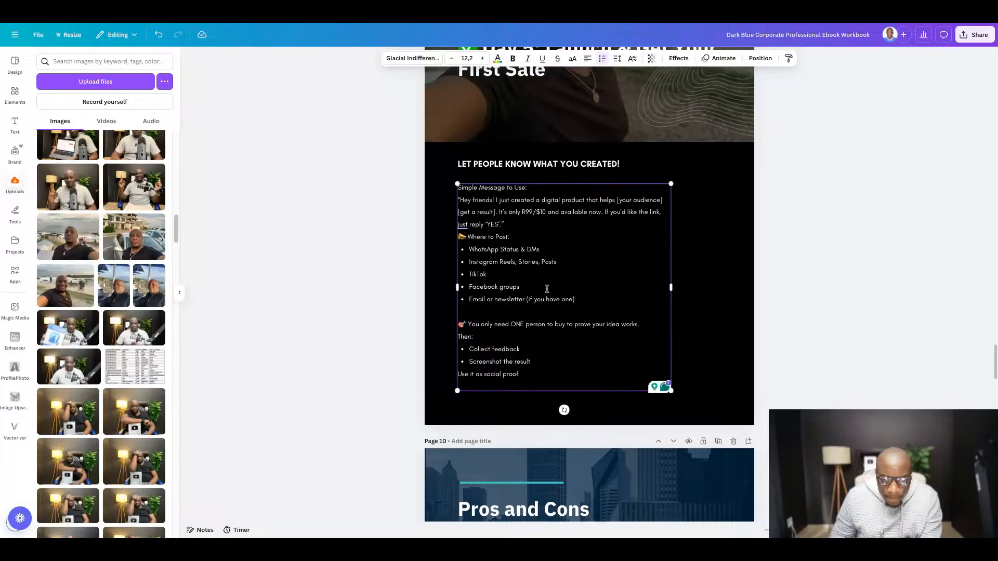
scroll(547, 289, "up", 2)
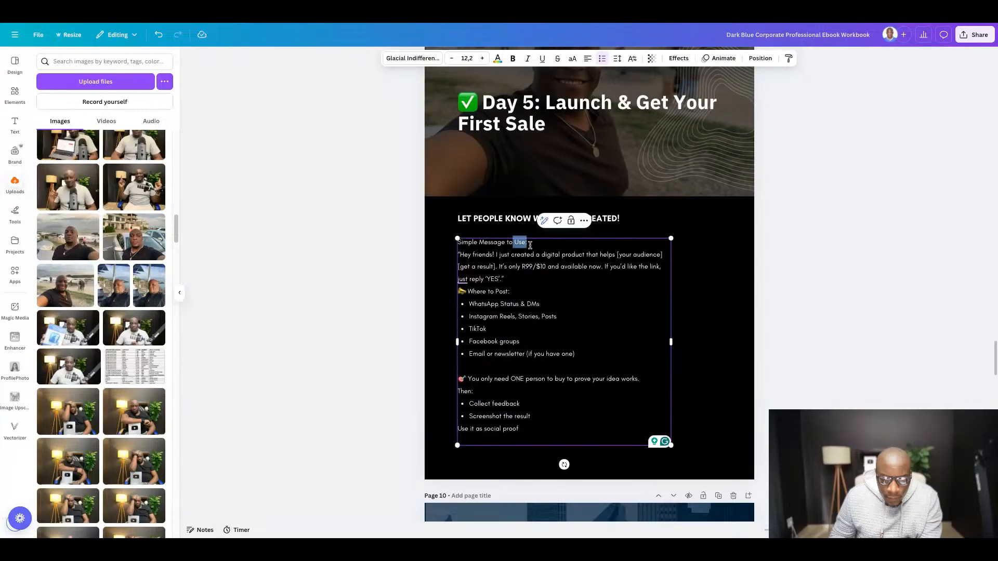
left_click_drag(530, 245, 457, 241)
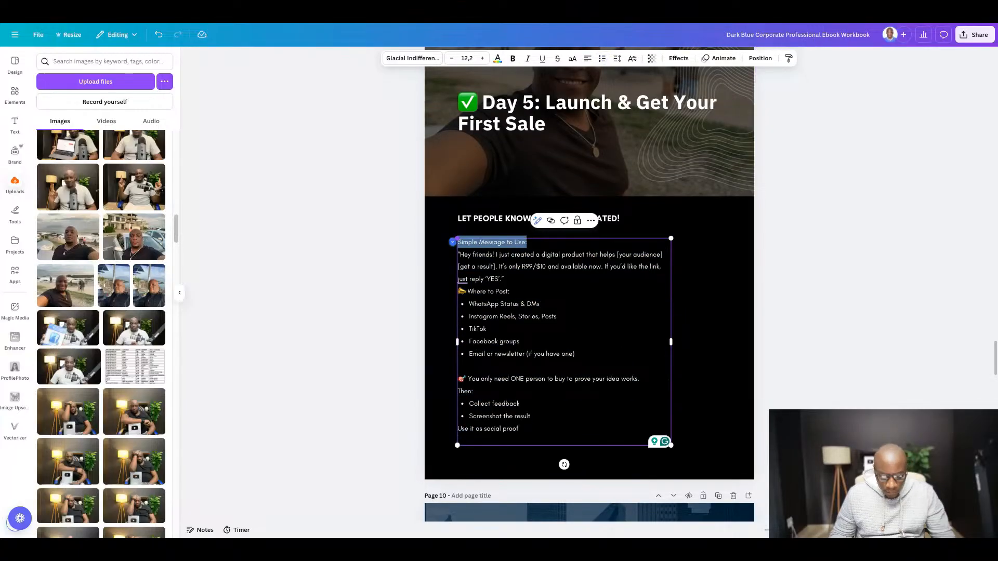
key("ctrl+b")
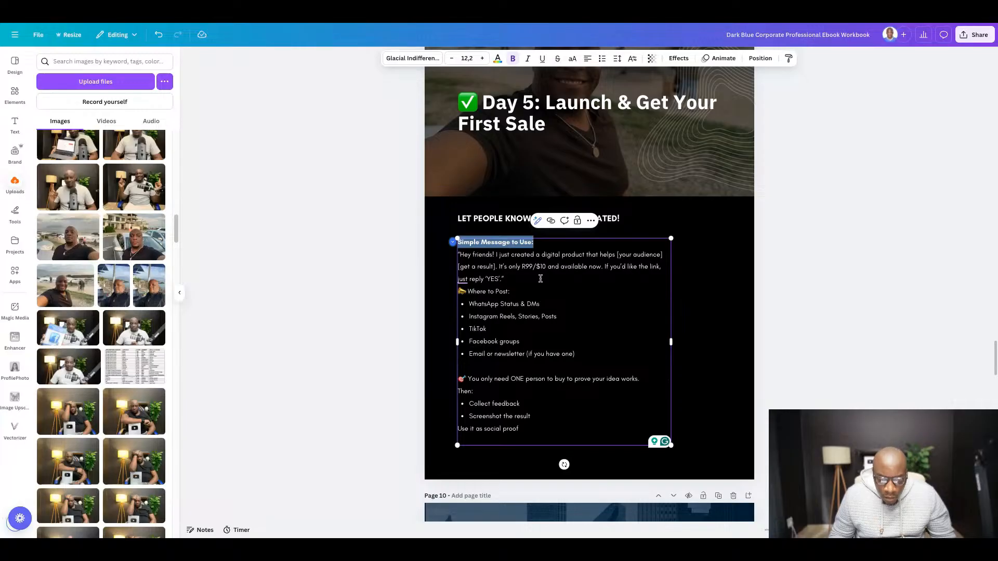
triple_click(524, 291)
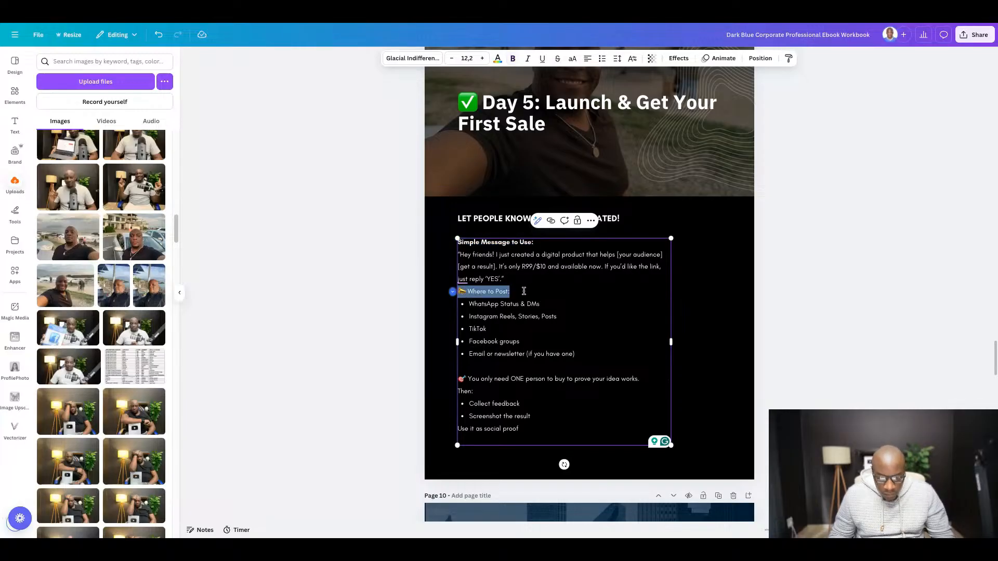
key("ctrl+b")
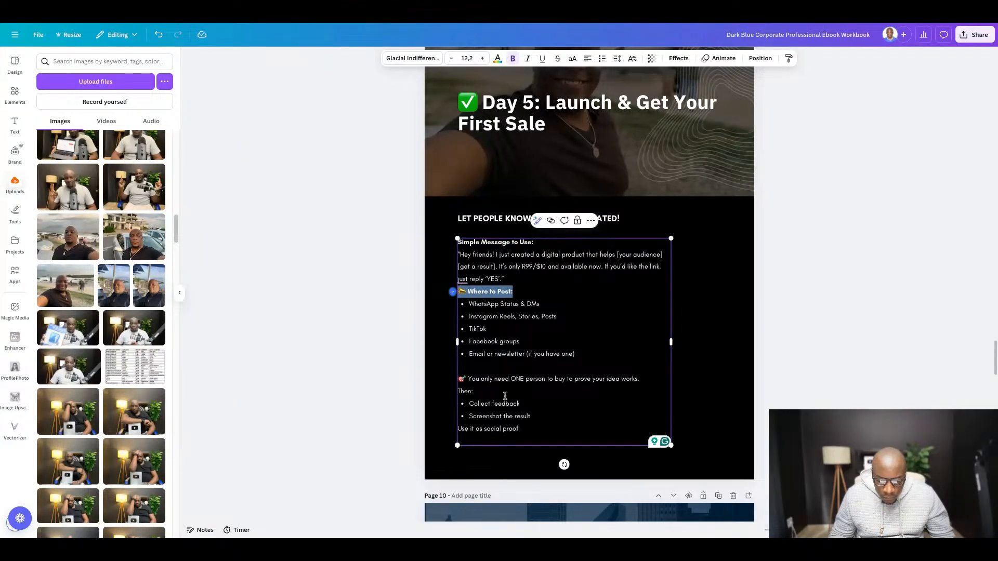
triple_click(486, 391)
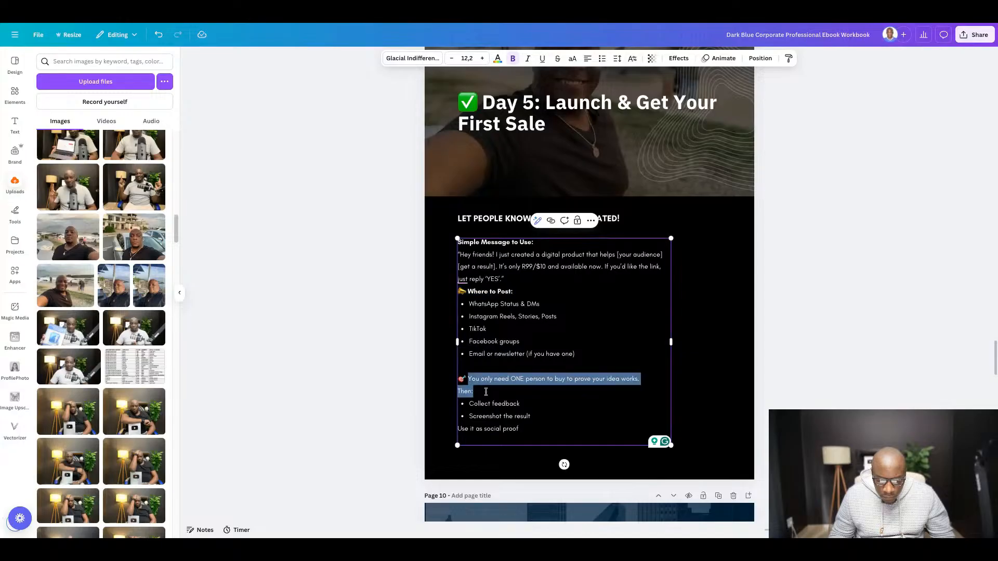
key("ctrl+b")
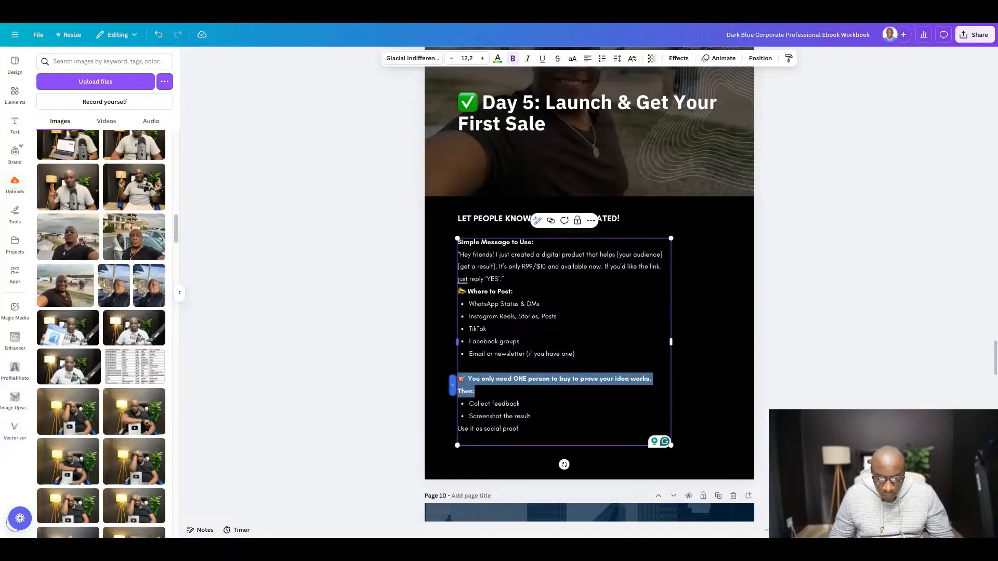
- Insert a blank line between the sample message and the "Where to Post:" heading
left_click(522, 281)
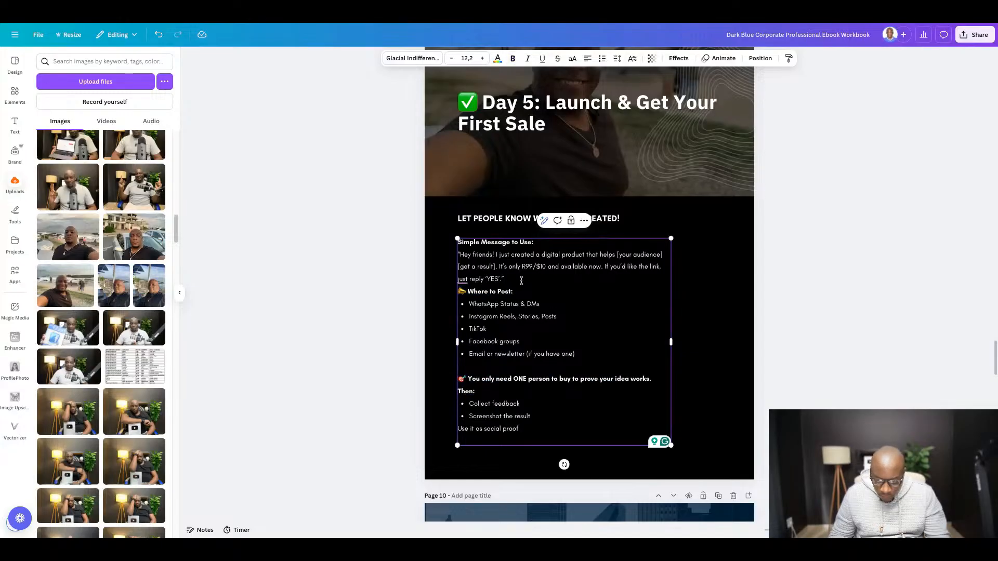
key("Return")
left_click(907, 322)
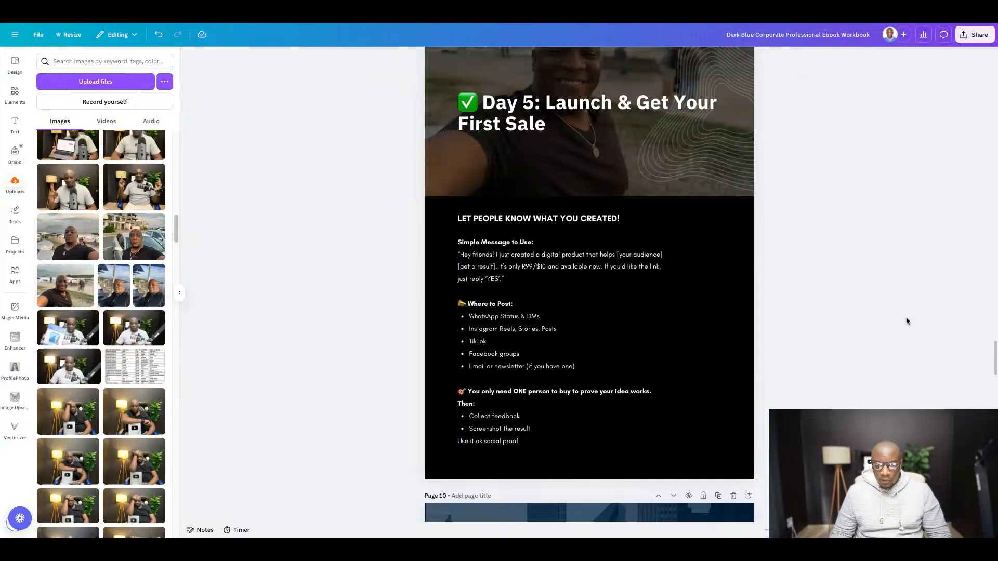
- Delete the beach photo behind the Day 5 title on page 9
scroll(907, 322, "up", 2)
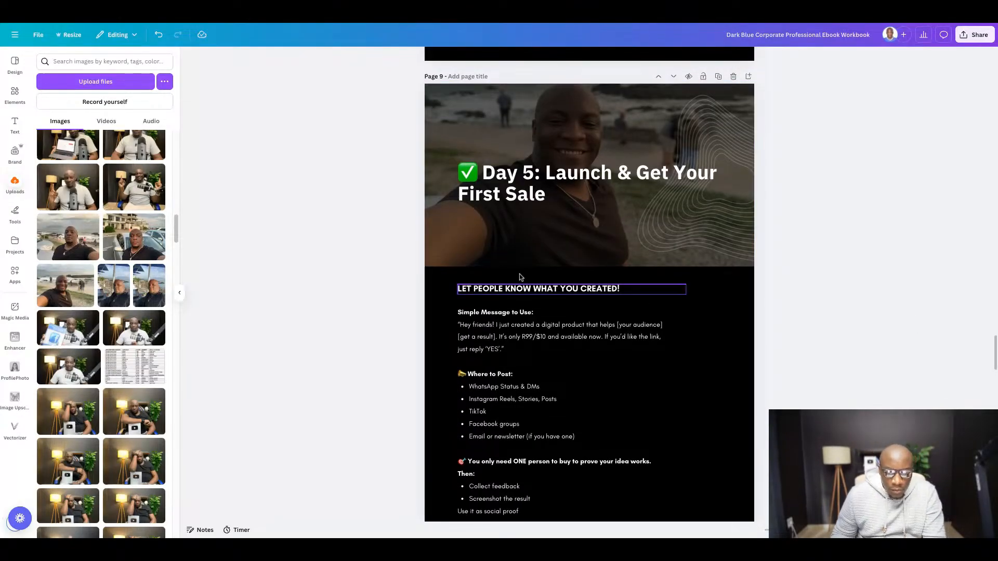
left_click(442, 251)
key("Delete")
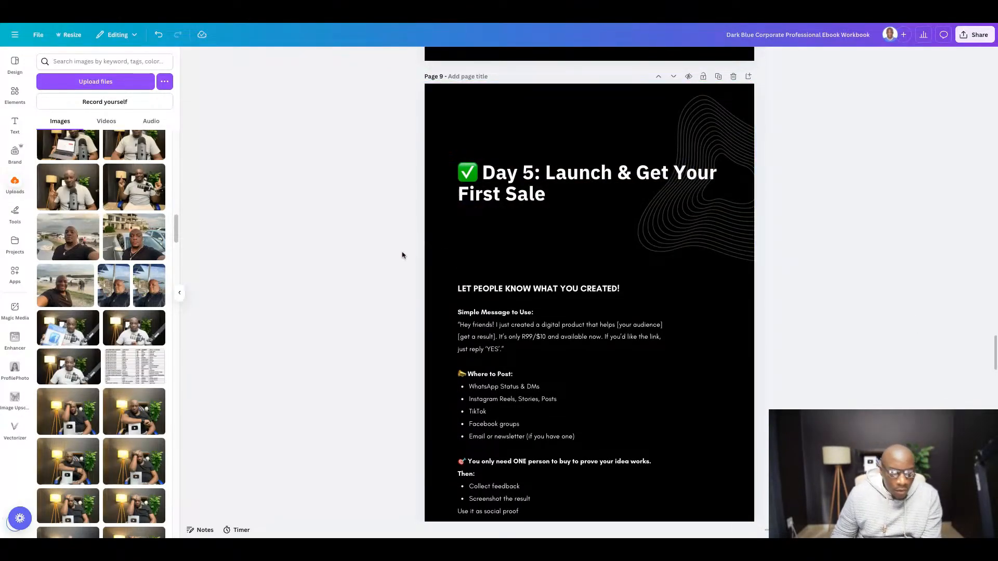
- Find the uploaded photo of the man beside the silver car and add it to page 9
scroll(204, 253, "down", 1)
scroll(204, 253, "down", 1)
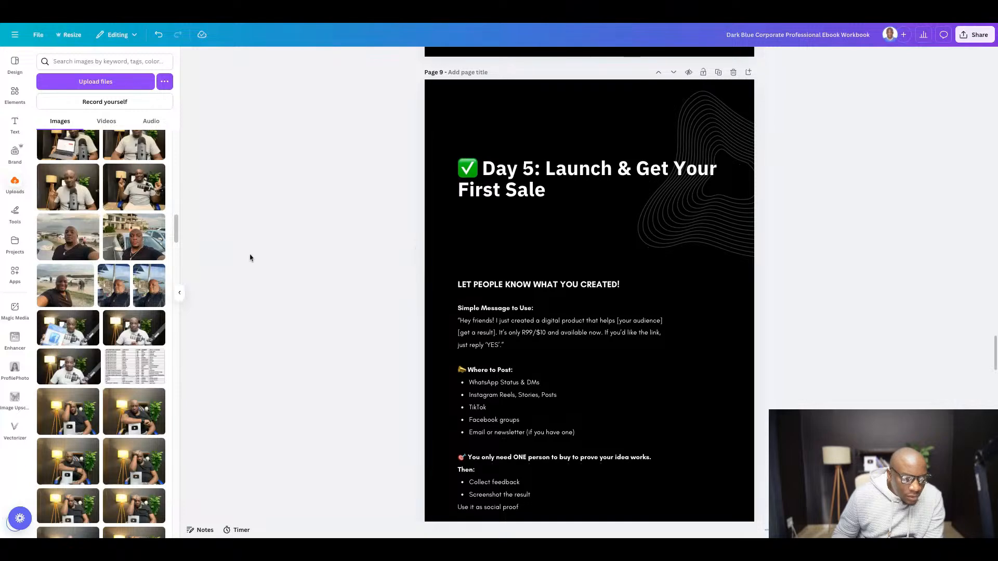
scroll(119, 239, "down", 4)
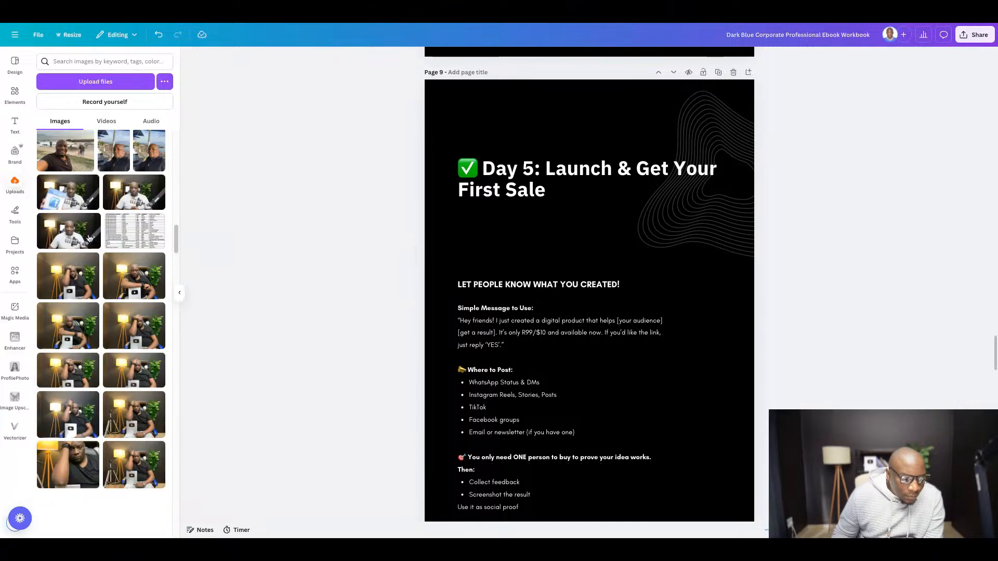
scroll(102, 239, "down", 3)
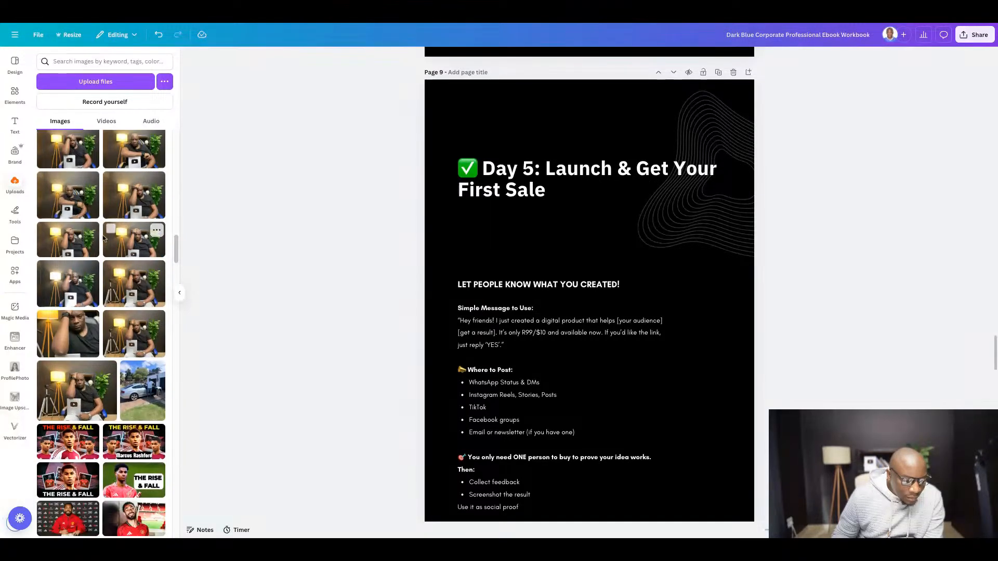
scroll(104, 260, "down", 1)
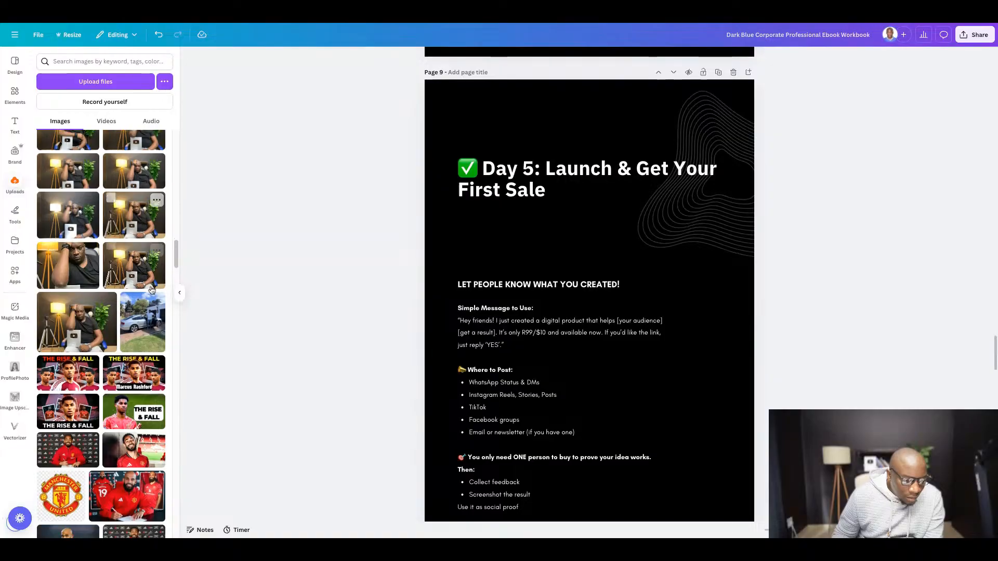
left_click(470, 255)
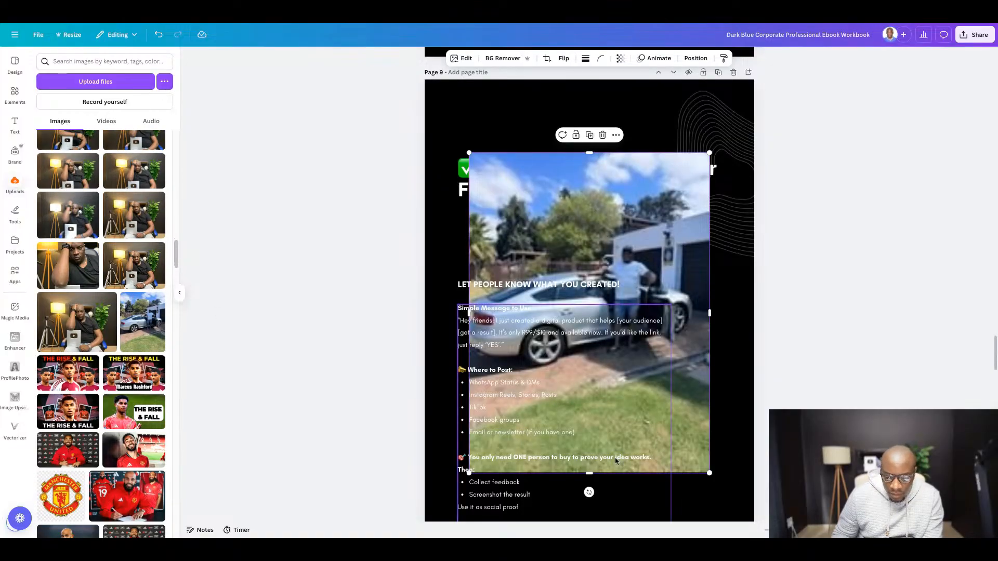
- Crop the car photo's upper and lower edges, then enlarge and position it as a full-width header above the "Let people know what you created!" heading
left_click_drag(586, 472, 586, 375)
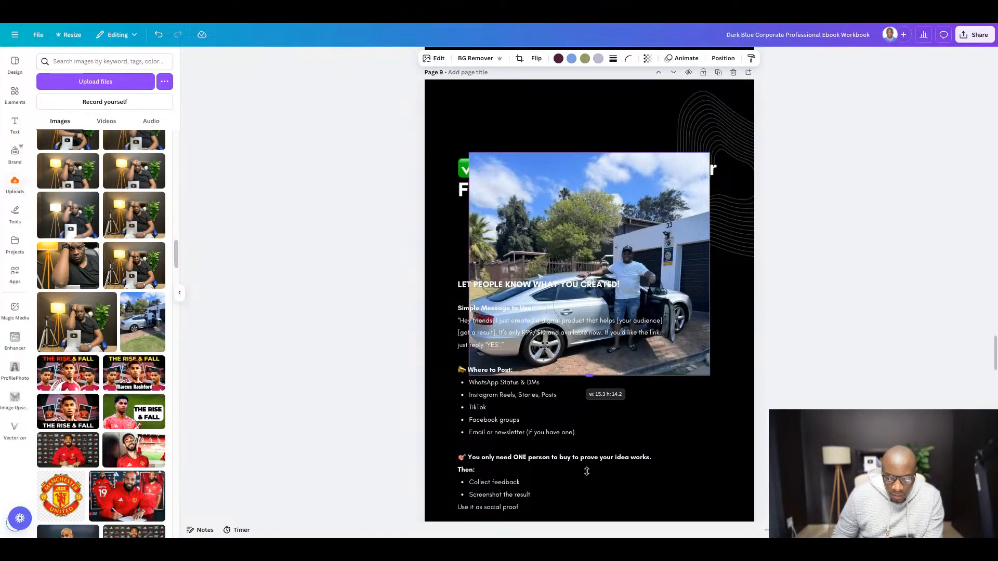
left_click_drag(590, 151, 590, 221)
left_click_drag(549, 247, 542, 200)
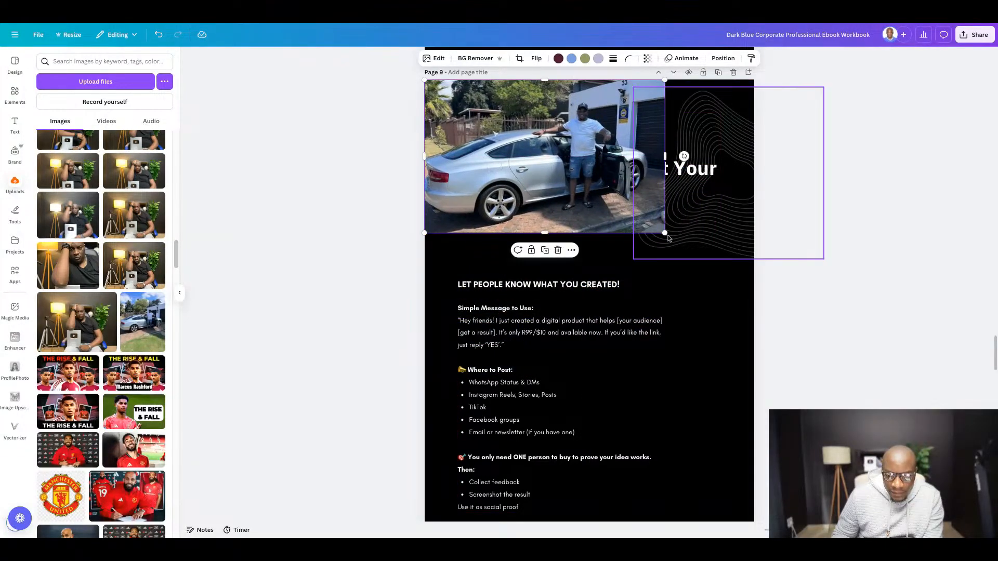
left_click_drag(666, 232, 760, 294)
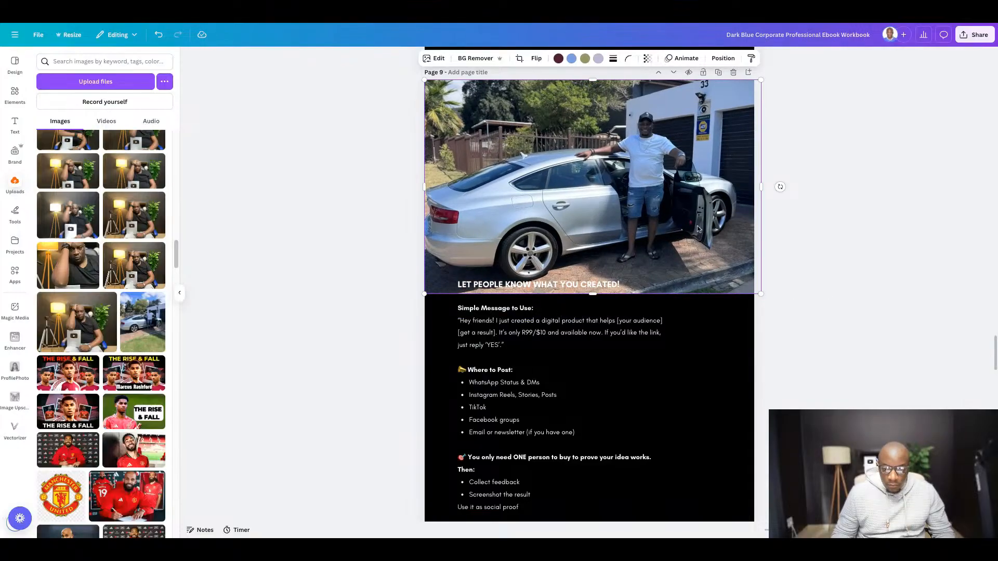
left_click_drag(697, 225, 697, 198)
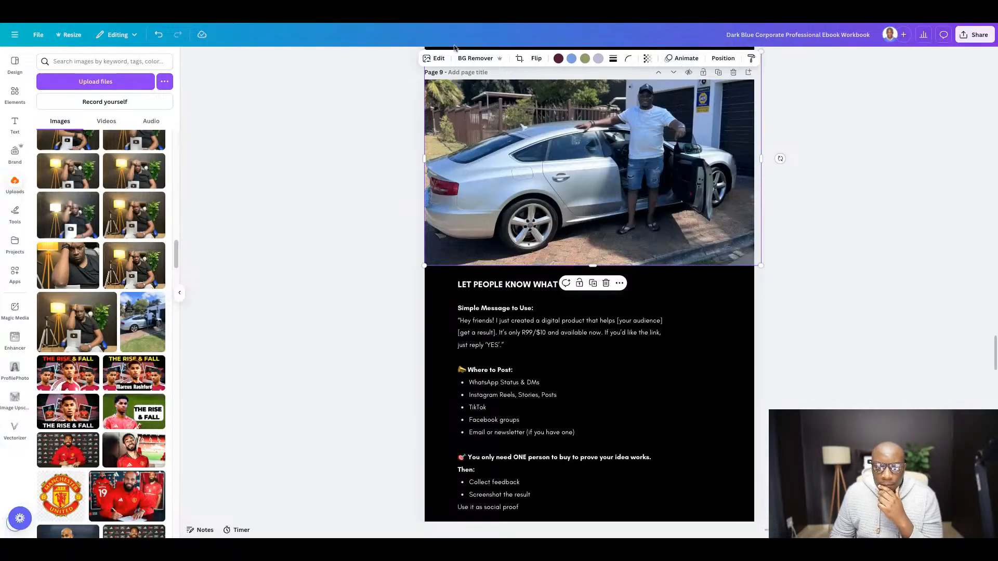
- Set the car photo's transparency to about 34 so the Day 5 title shows through
left_click(646, 60)
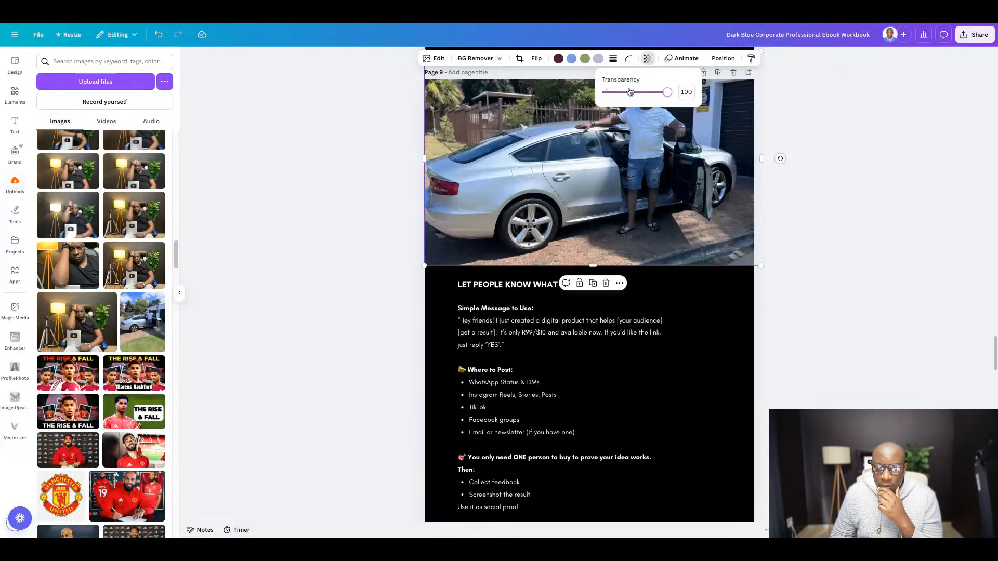
left_click_drag(630, 92, 627, 93)
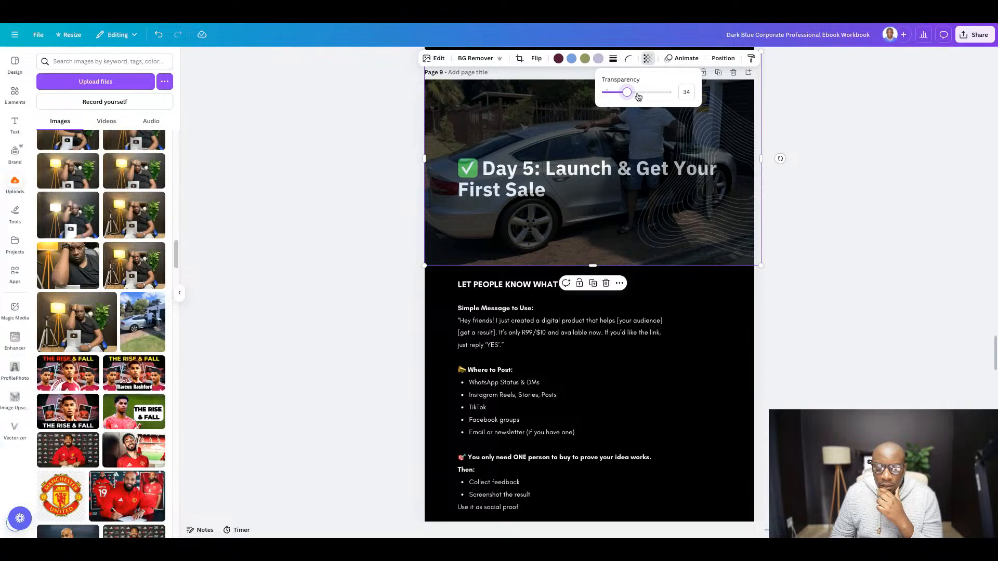
left_click(833, 250)
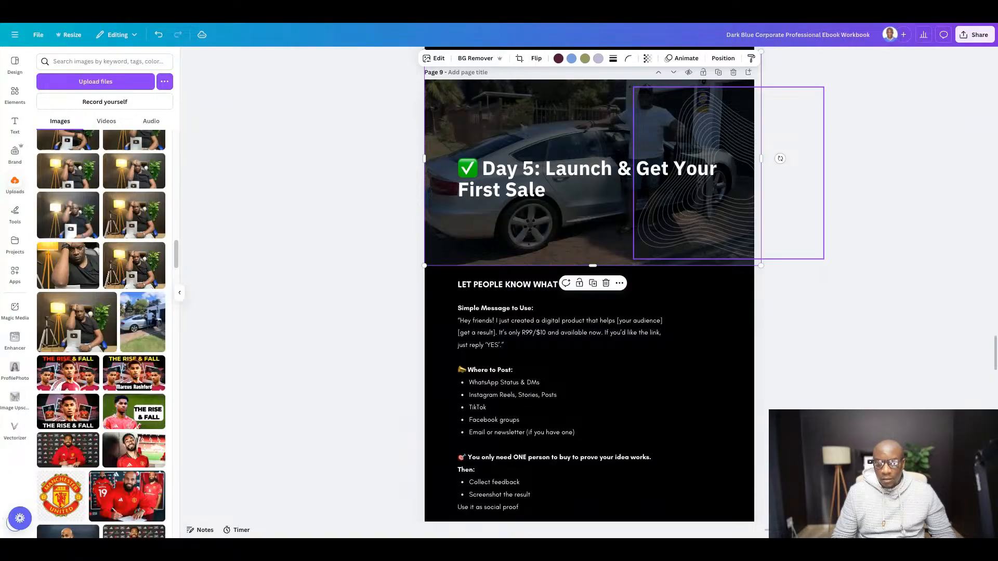
left_click(819, 303)
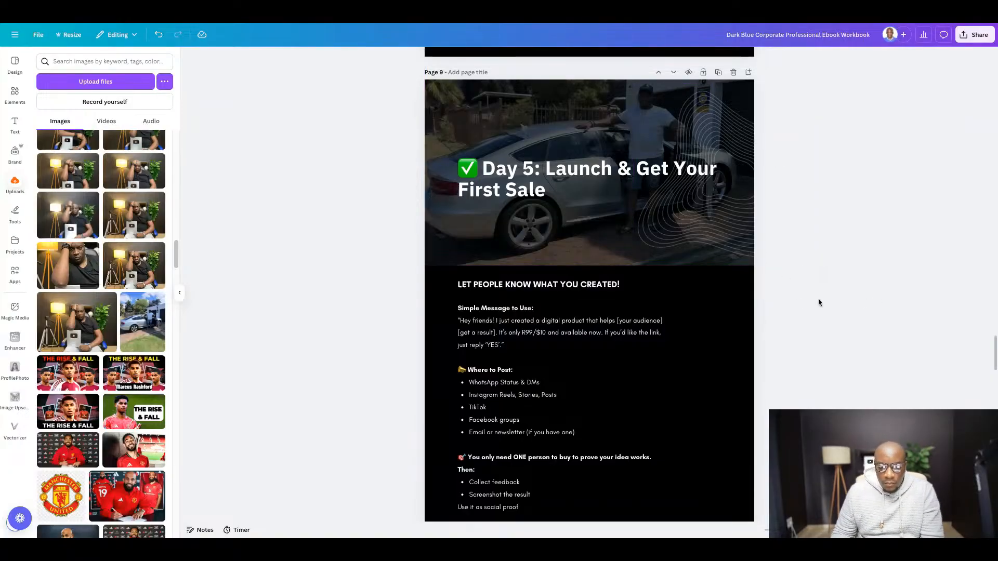
- Switch to the Google Docs guide to review the sections following Day 5, and return to the Canva ebook
scroll(578, 279, "down", 10)
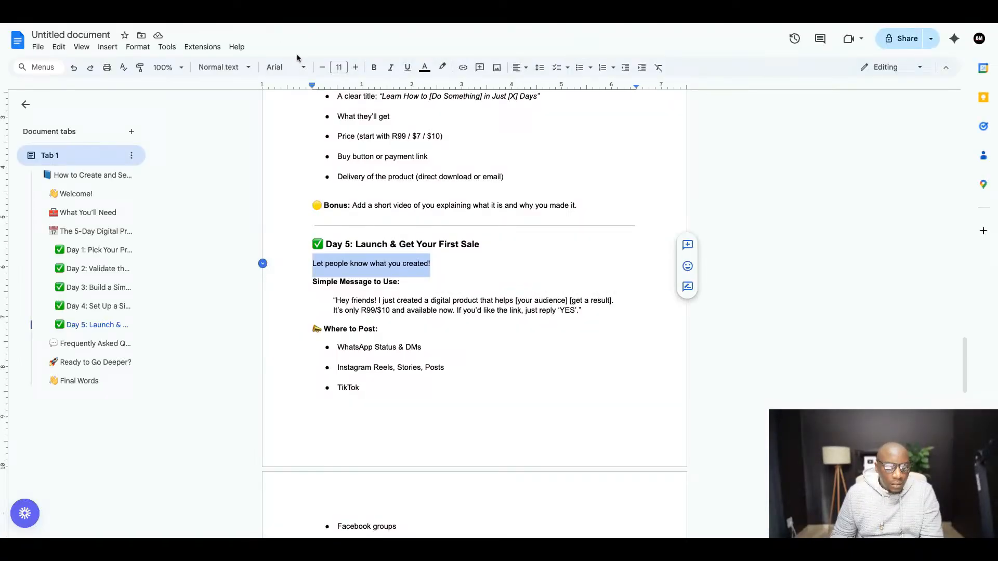
scroll(437, 272, "down", 6)
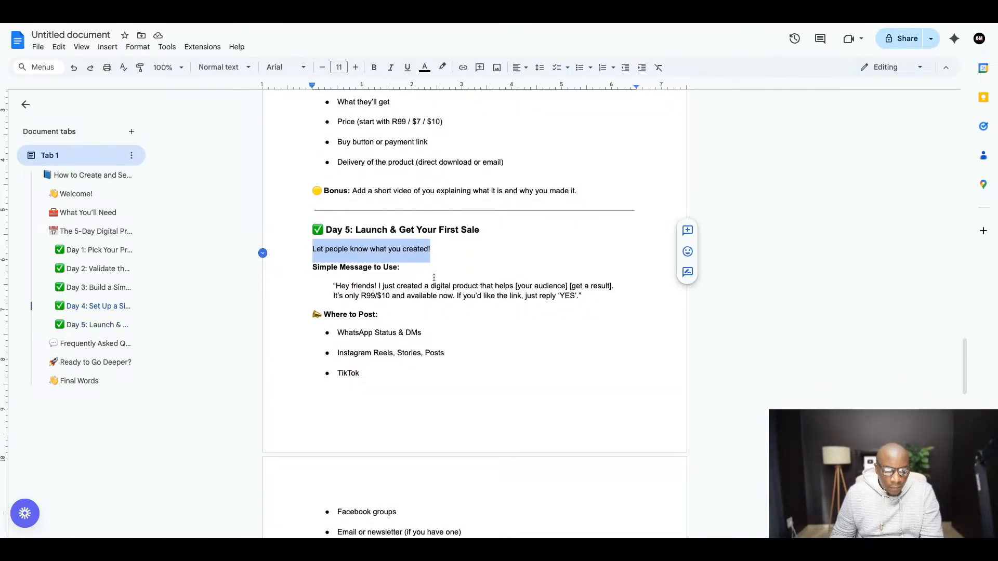
scroll(437, 272, "down", 4)
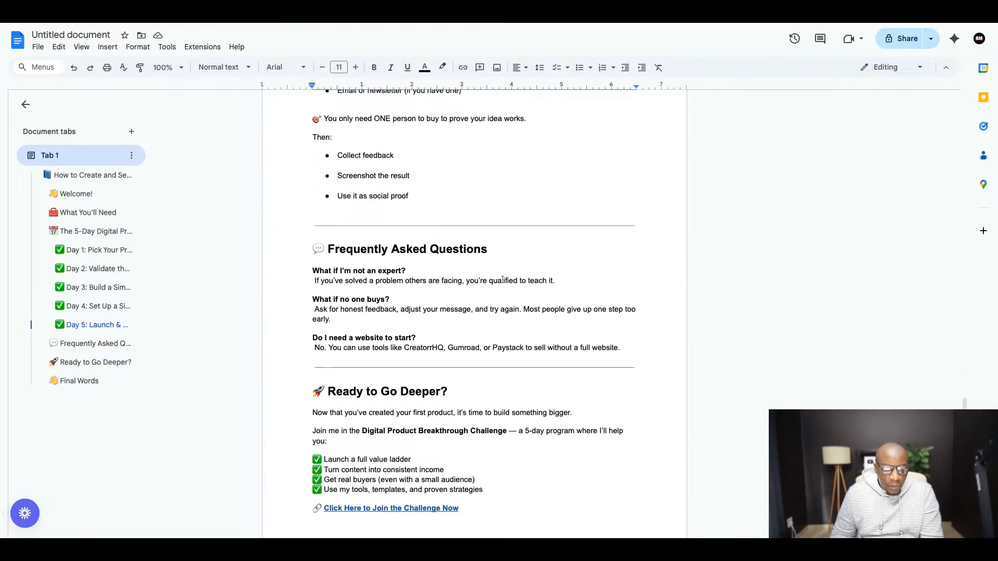
scroll(445, 232, "down", 2)
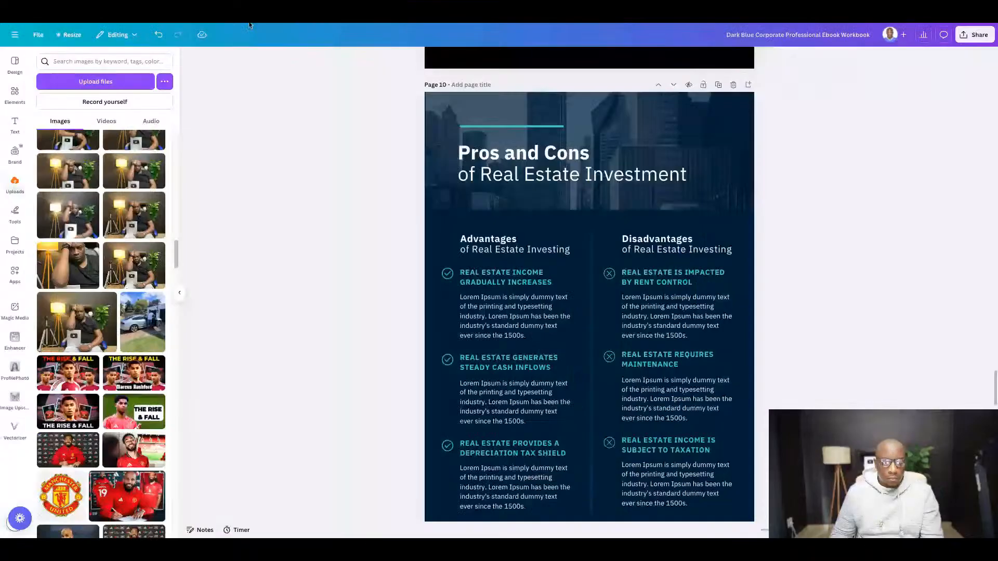
- Delete the leftover real estate template pages between Day 5 and the closing page, including Pros and Cons, short-term rentals and finances
scroll(598, 255, "up", 2)
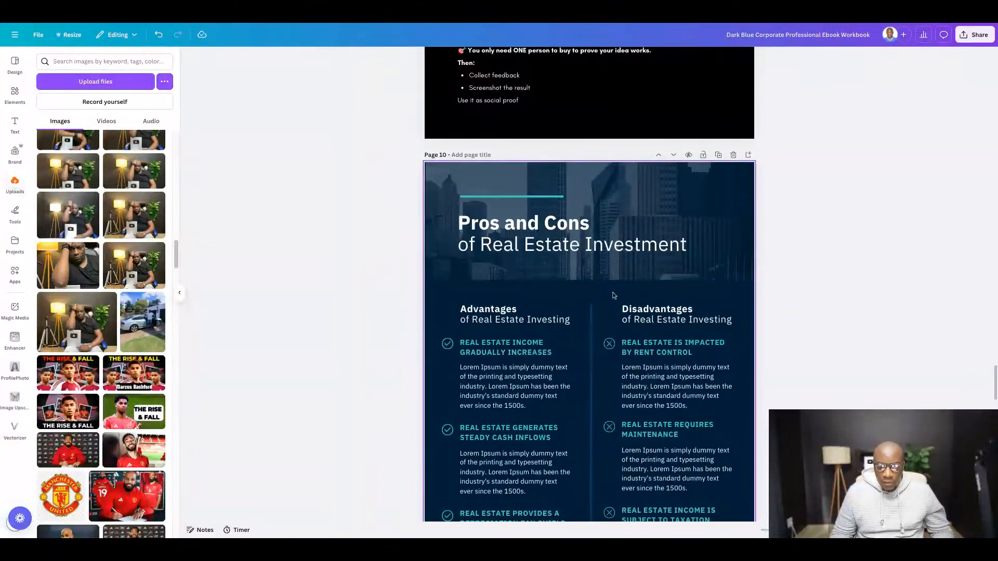
scroll(616, 294, "down", 7)
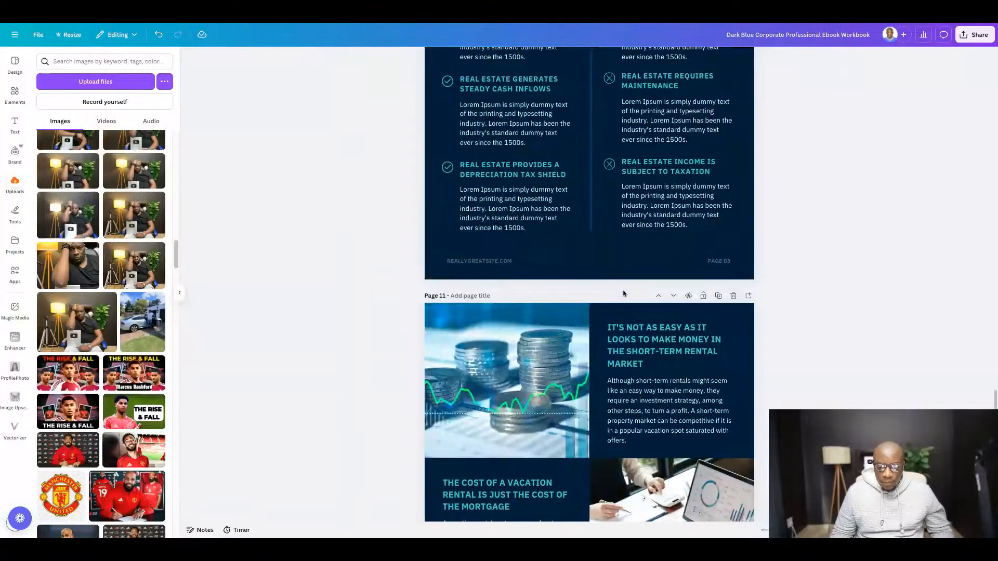
left_click(733, 290)
left_click(732, 193)
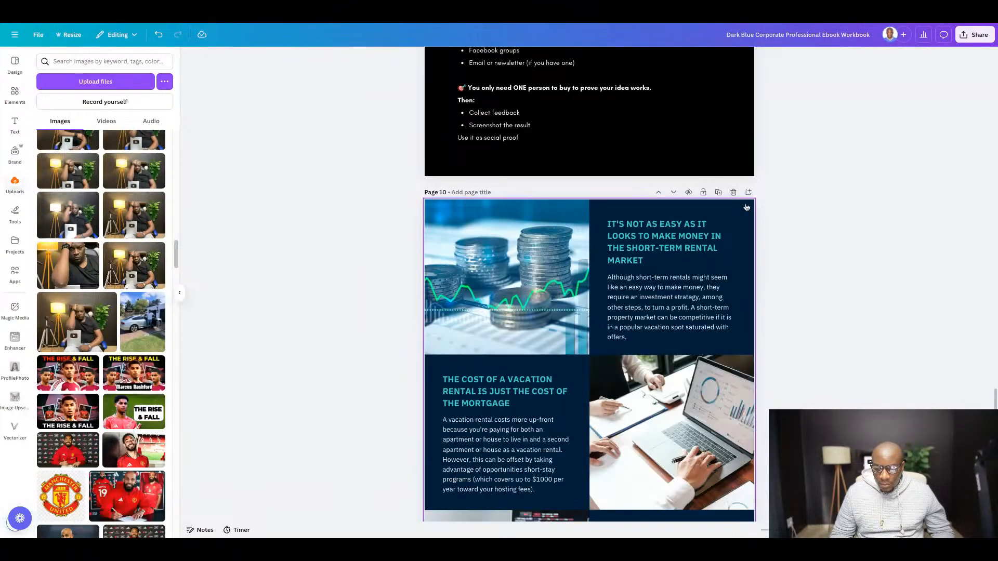
left_click(733, 194)
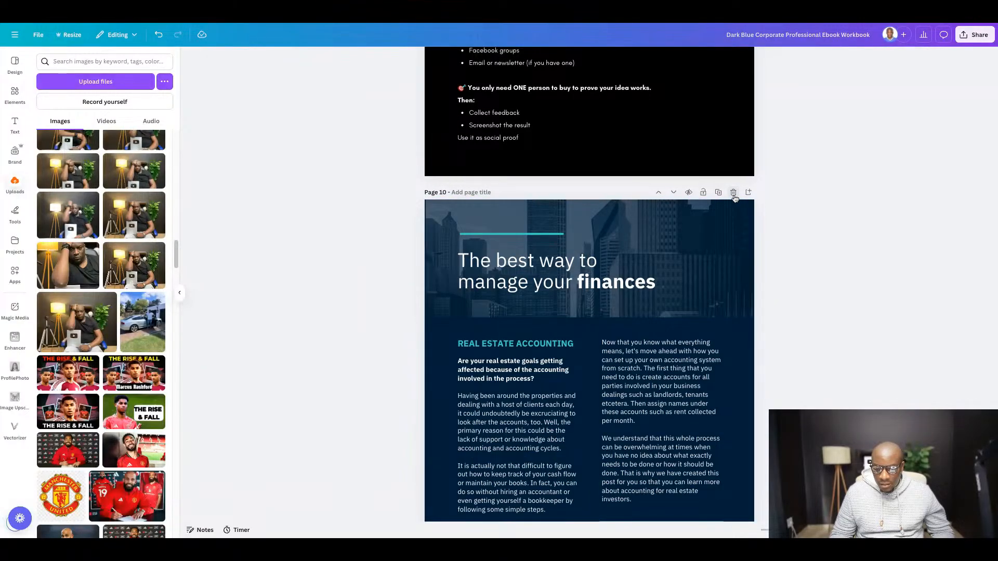
left_click(733, 193)
- Duplicate the closing "Visit our website" page, and delete both the copy and the original
scroll(680, 305, "down", 3)
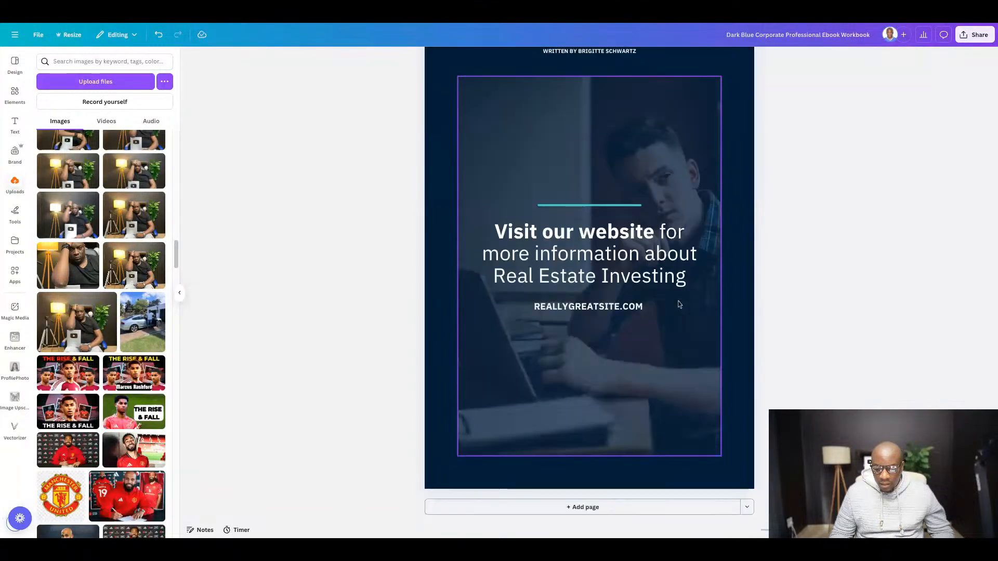
scroll(681, 296, "up", 3)
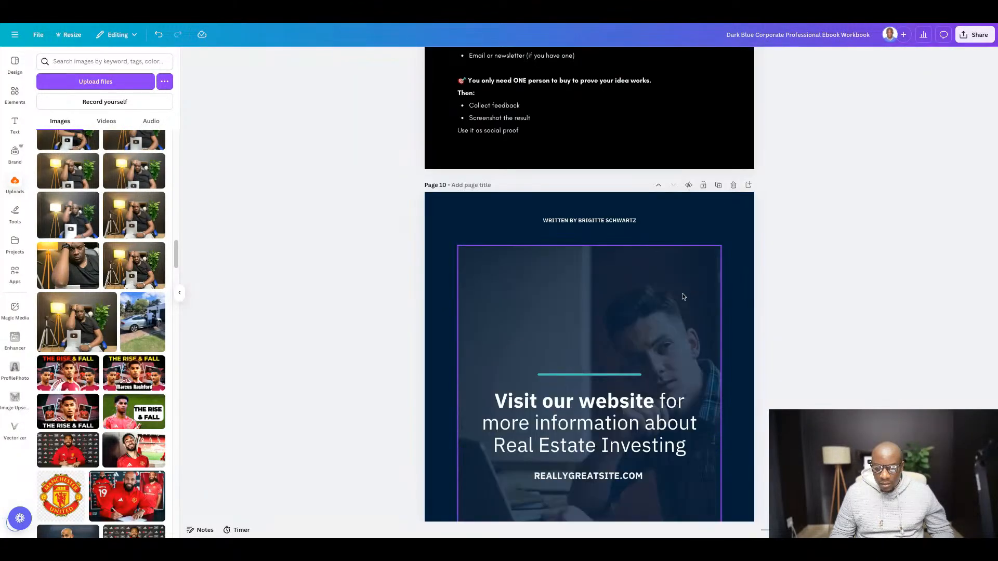
left_click(719, 187)
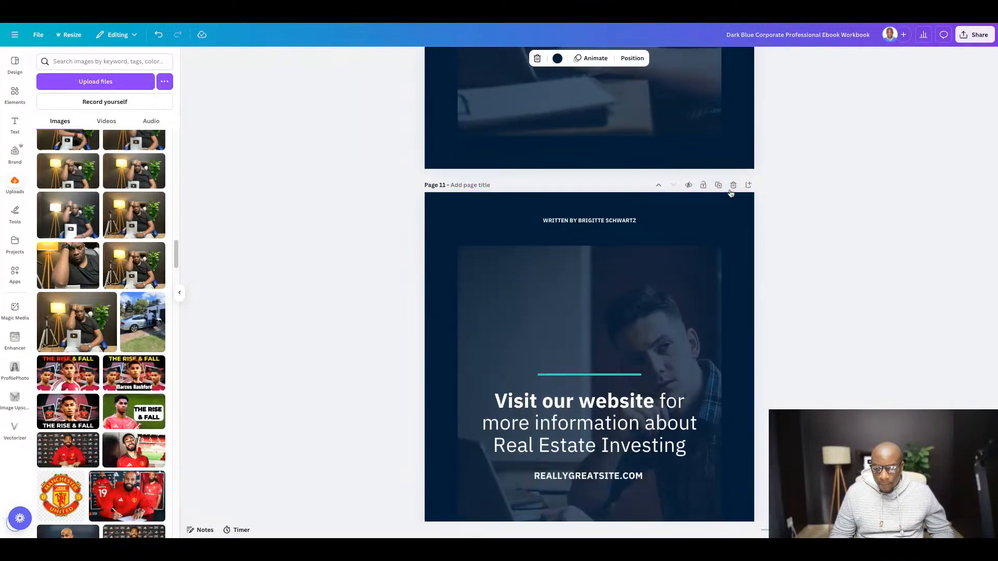
left_click(732, 187)
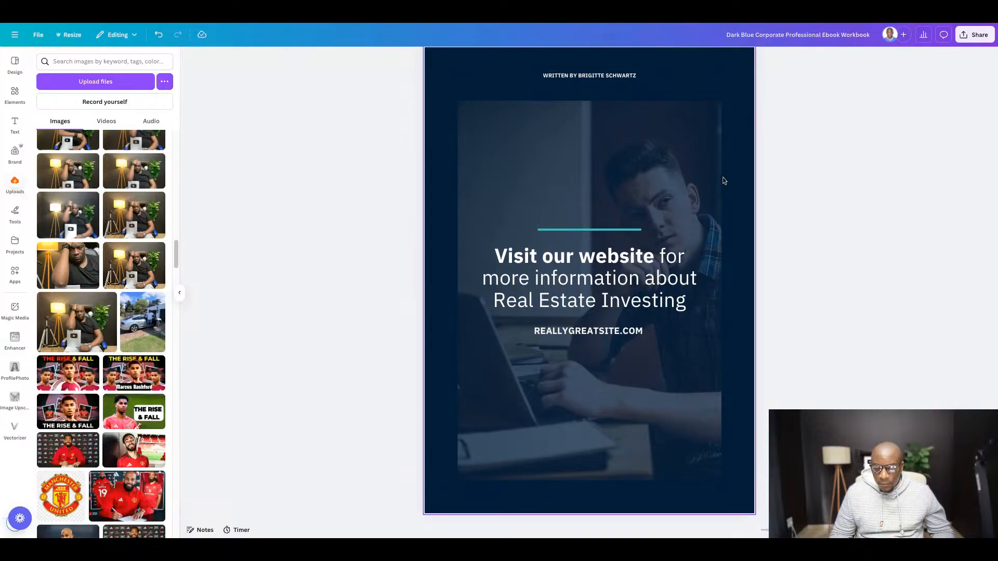
scroll(724, 179, "up", 4)
scroll(749, 283, "up", 6)
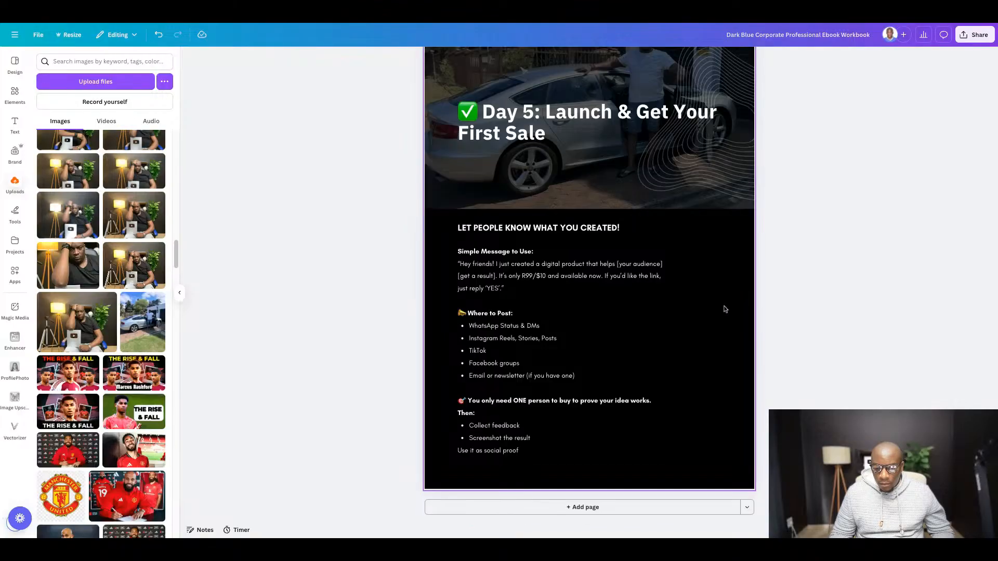
- Duplicate the "The 5-Day Digital Product Plan" page to reuse its layout for the section after Day 5
scroll(725, 307, "up", 10)
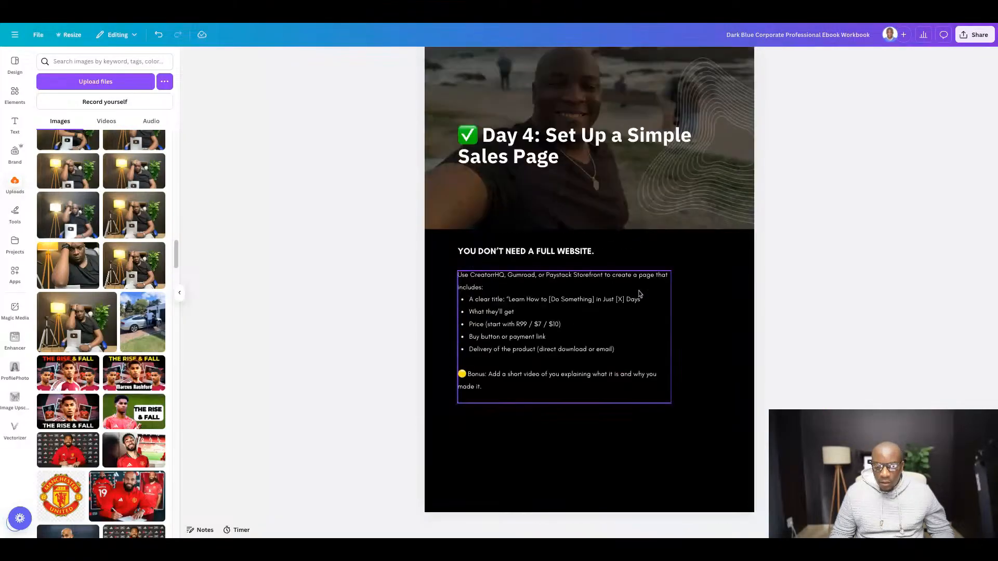
scroll(639, 293, "up", 10)
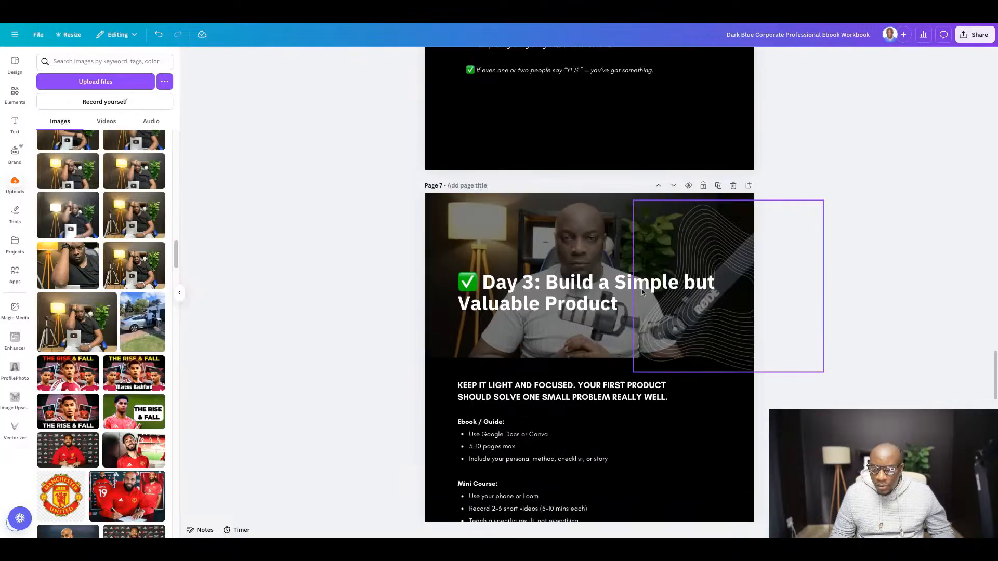
scroll(642, 292, "up", 1)
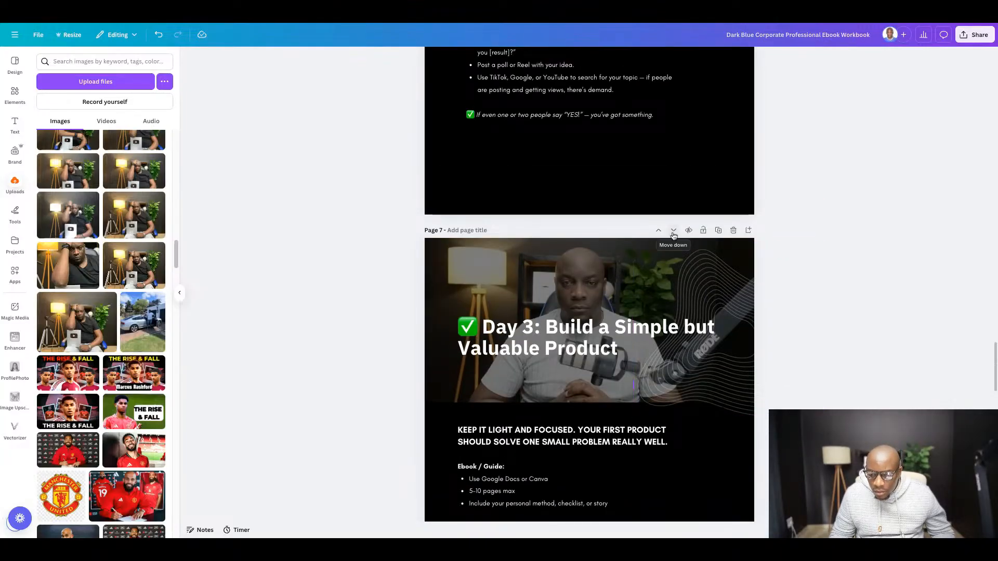
scroll(679, 284, "up", 14)
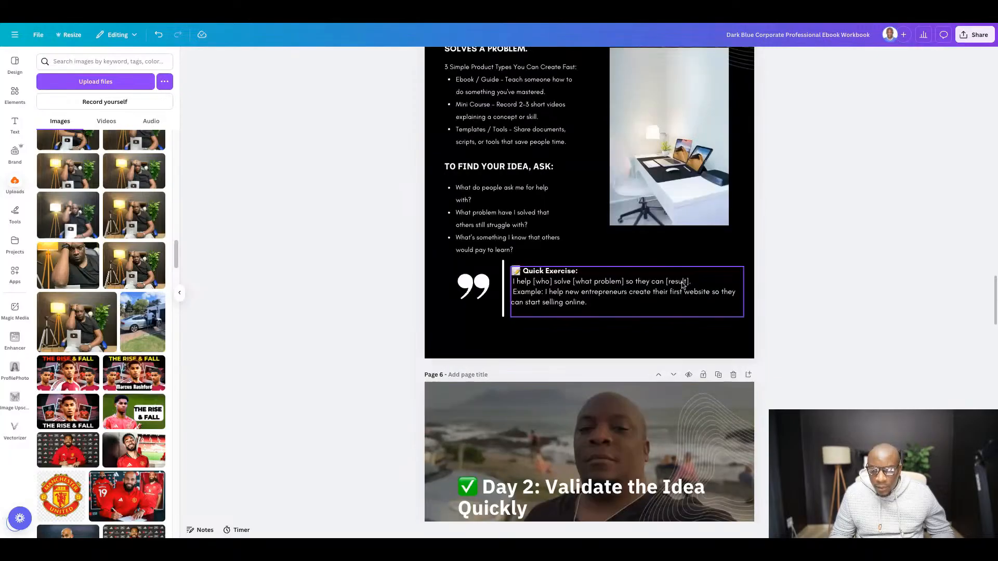
scroll(682, 285, "up", 20)
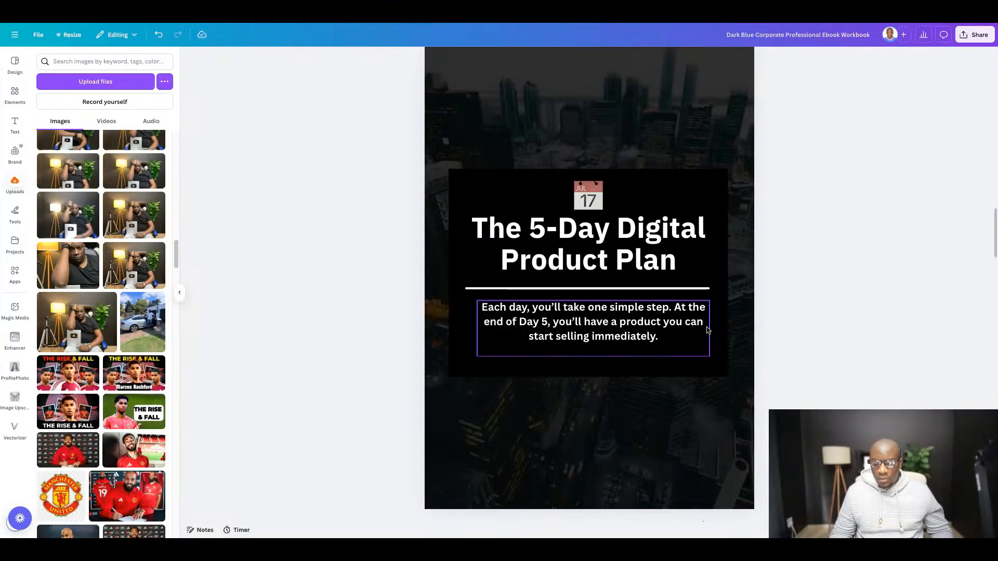
scroll(708, 330, "up", 2)
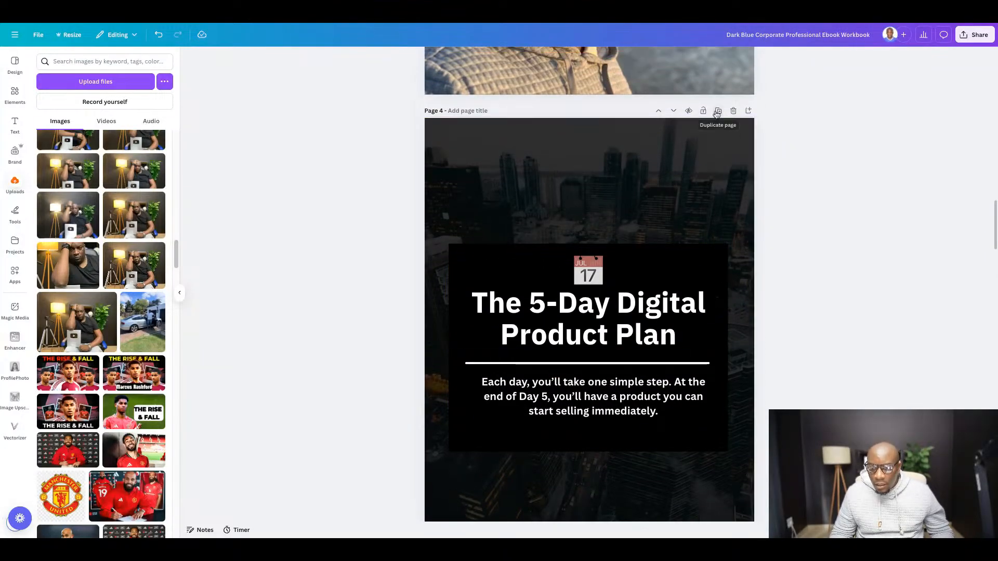
left_click(718, 111)
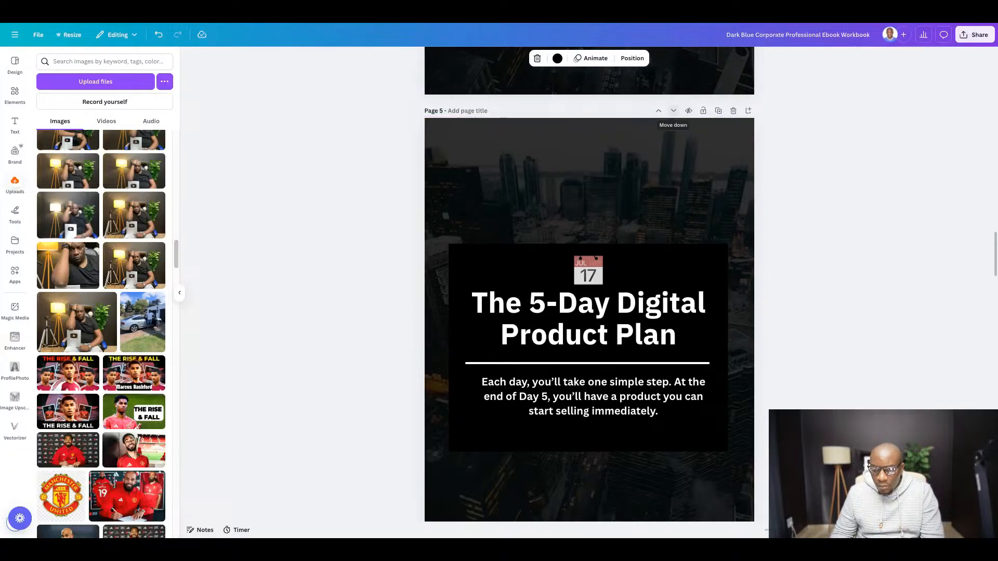
- Move the duplicated plan page down past the Day 1 to Day 5 pages to the end of the ebook
left_click(674, 111)
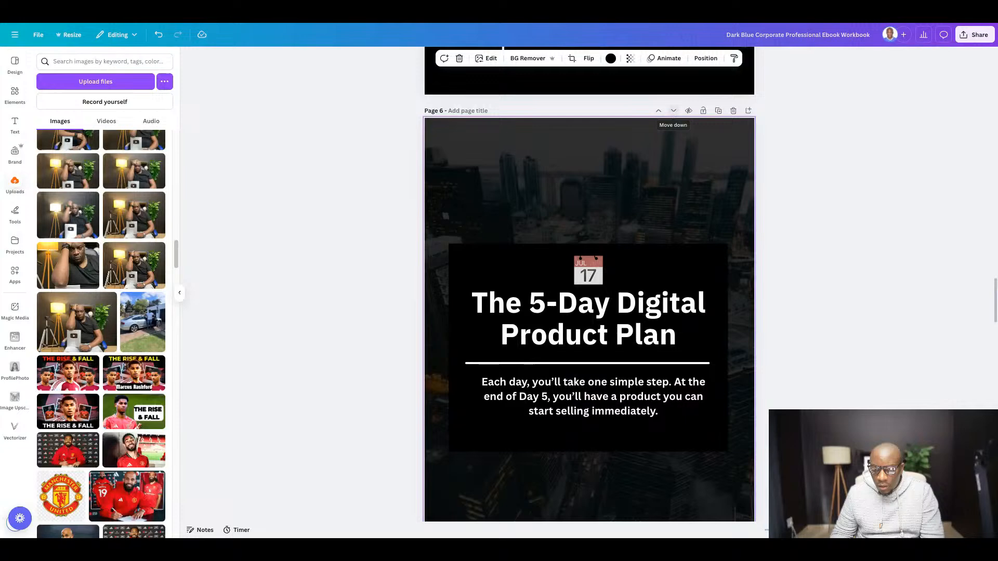
left_click(673, 110)
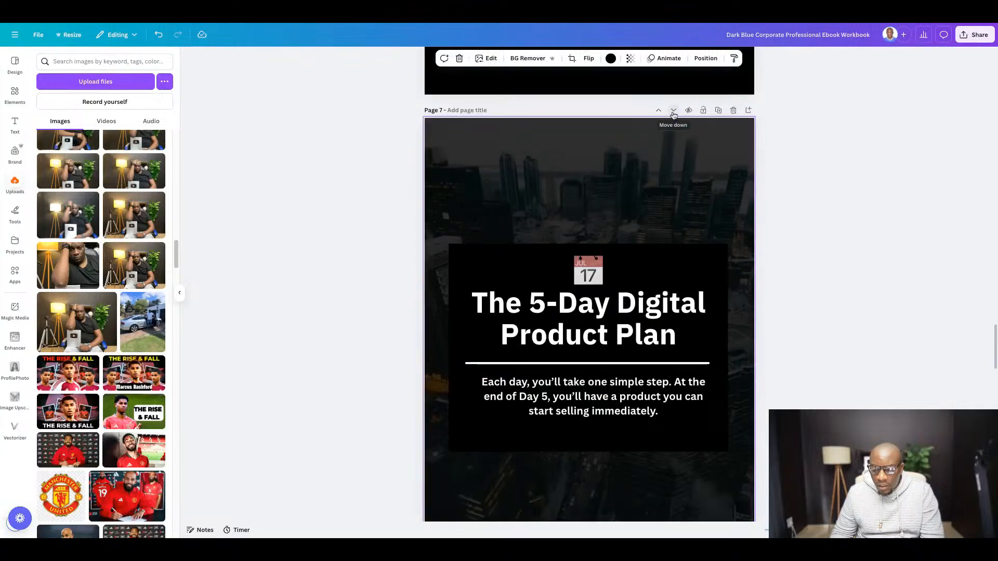
left_click(673, 111)
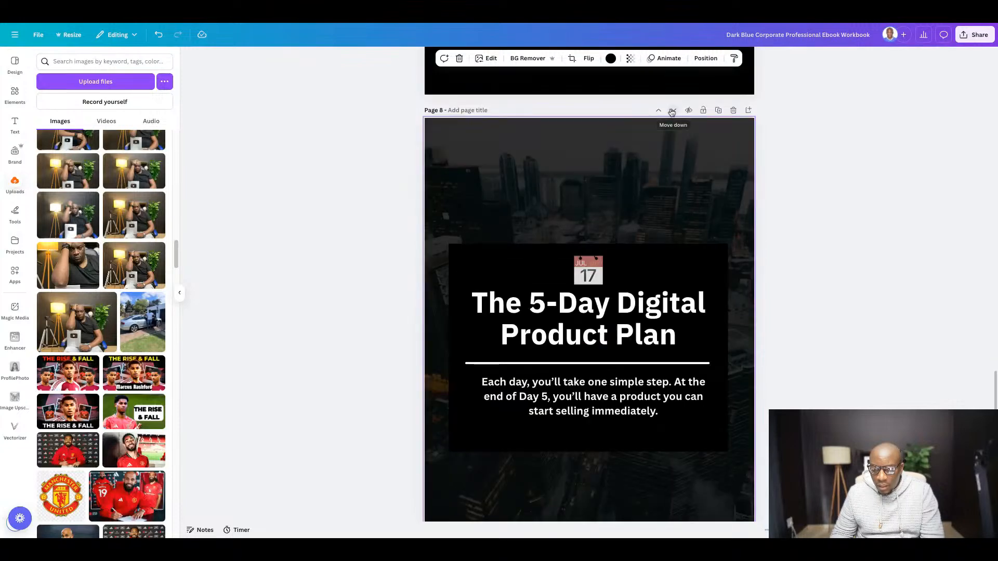
left_click(672, 111)
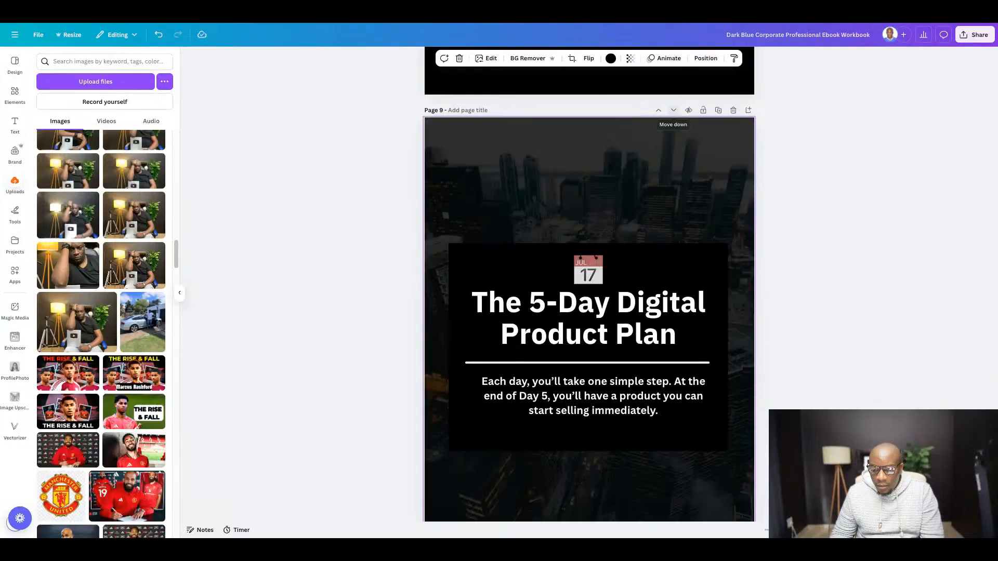
left_click(674, 111)
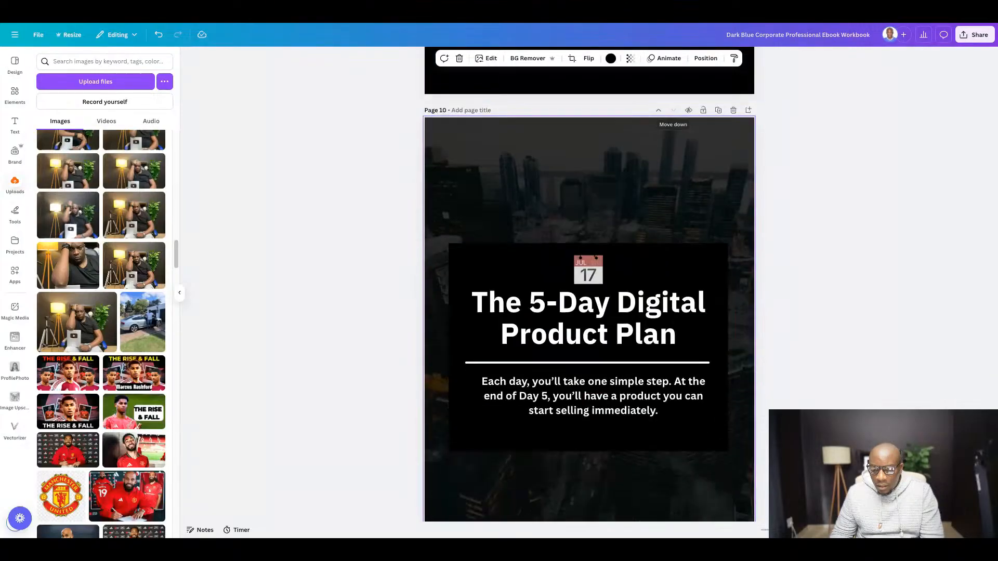
- Replace the copied page's title with "💬 Frequently Asked Questions" from the Google Docs guide, keeping the emoji on its own line
scroll(601, 255, "down", 2)
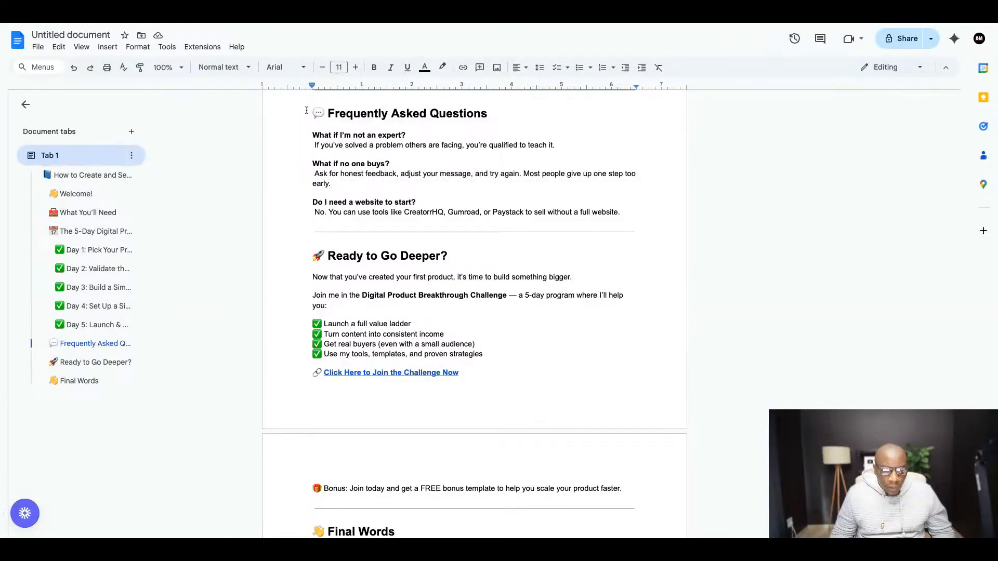
left_click_drag(306, 110, 494, 113)
key("ctrl+c")
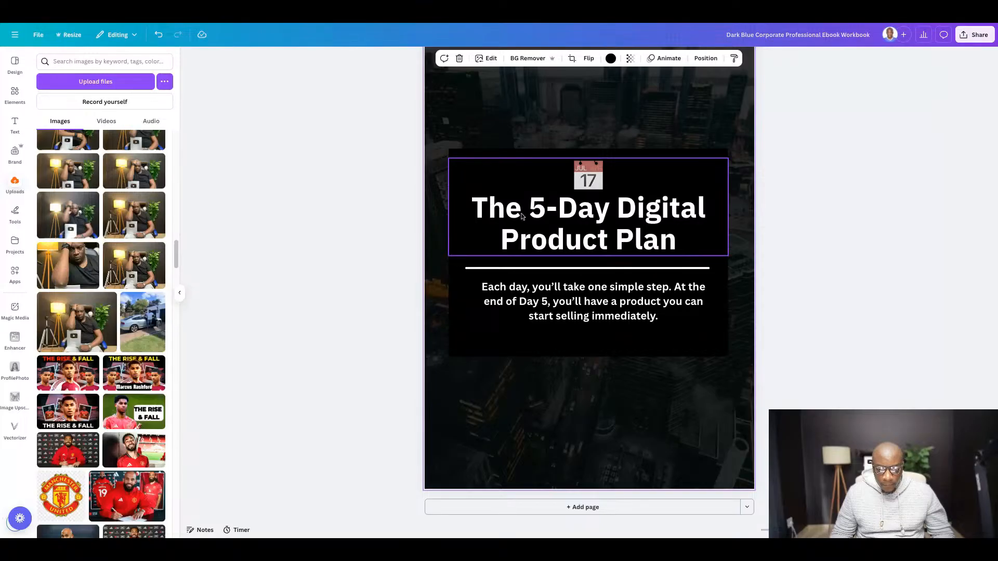
triple_click(522, 216)
key("ctrl+v")
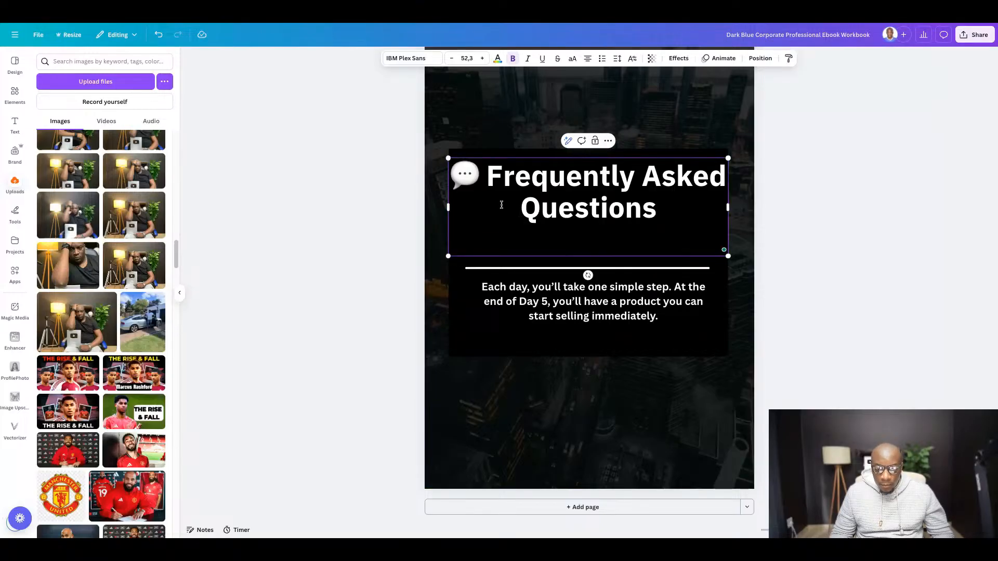
left_click(487, 176)
key("Return")
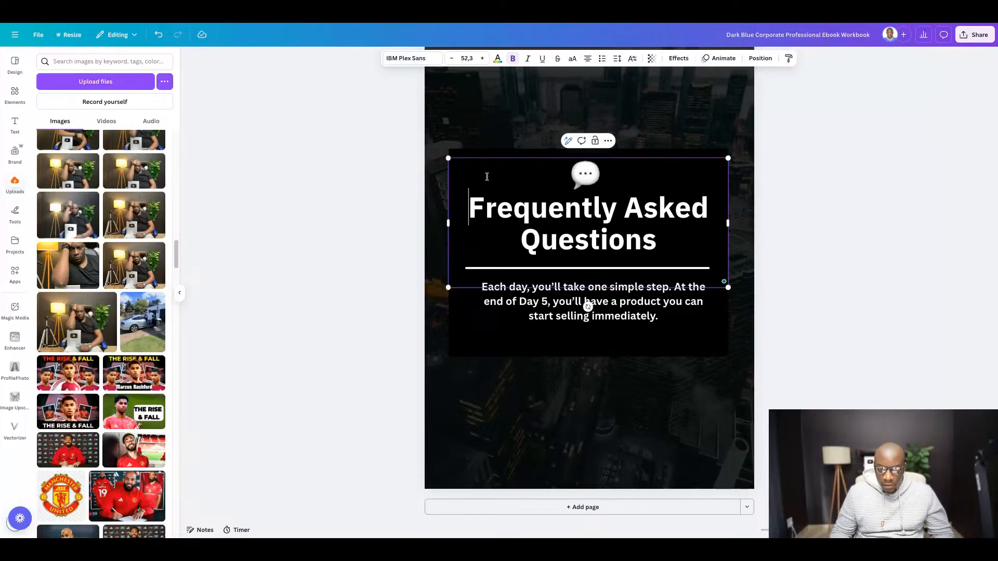
left_click(843, 262)
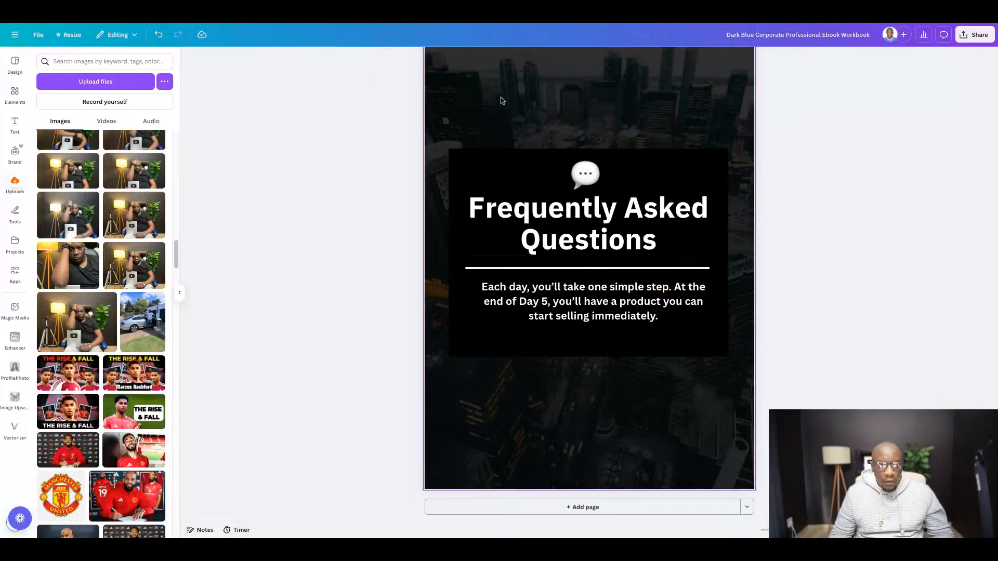
- Copy the three FAQ questions and answers from the Google Docs guide and paste them over the Canva page's body text
left_click(269, 34)
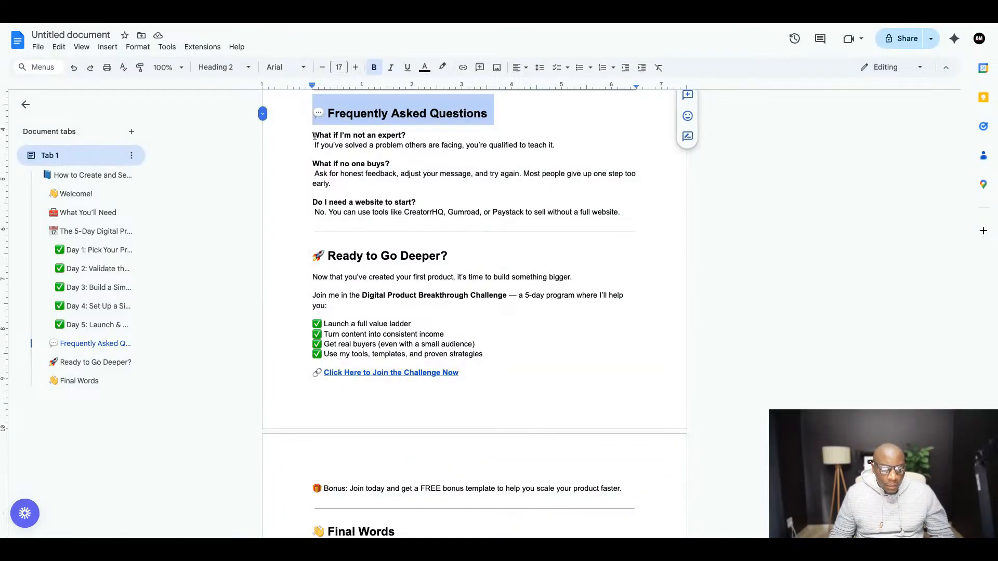
left_click_drag(313, 136, 624, 214)
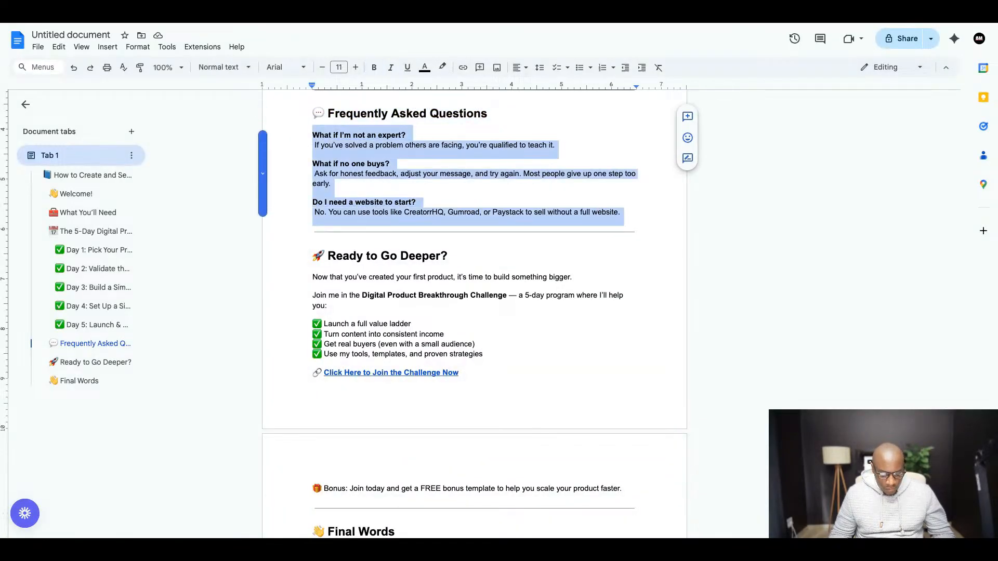
left_click(378, 26)
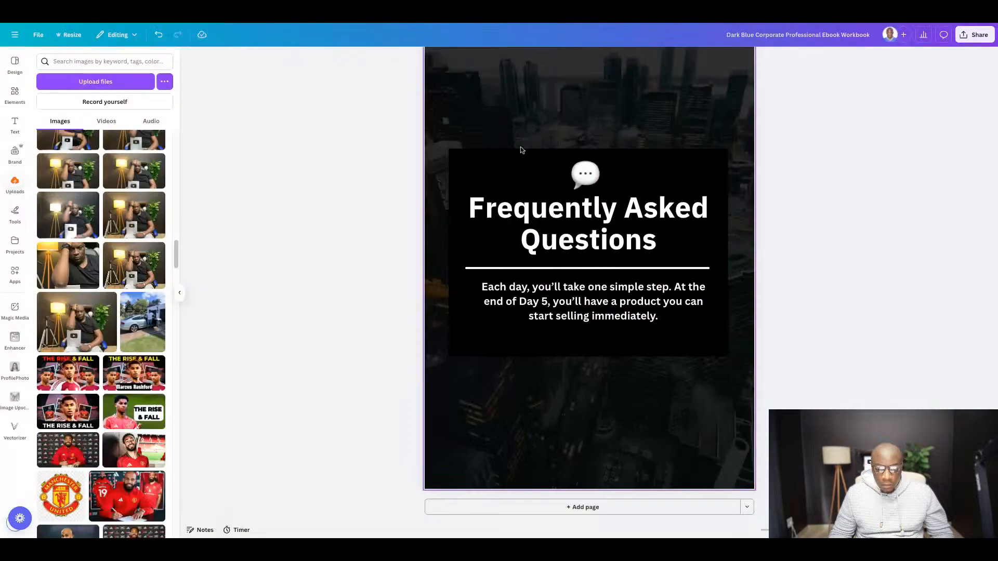
double_click(554, 303)
type("What if I’m not an expert? If you’ve solved a problem others are facing, you’re qualified to teach it. What if no one buys? Ask for honest feedback, adjust your message, and try again. Most people give up one step too early. Do I need a website to start? No. You can use tools like CreatorrHQ, Gumroad, or Paystack to sell without a full website.")
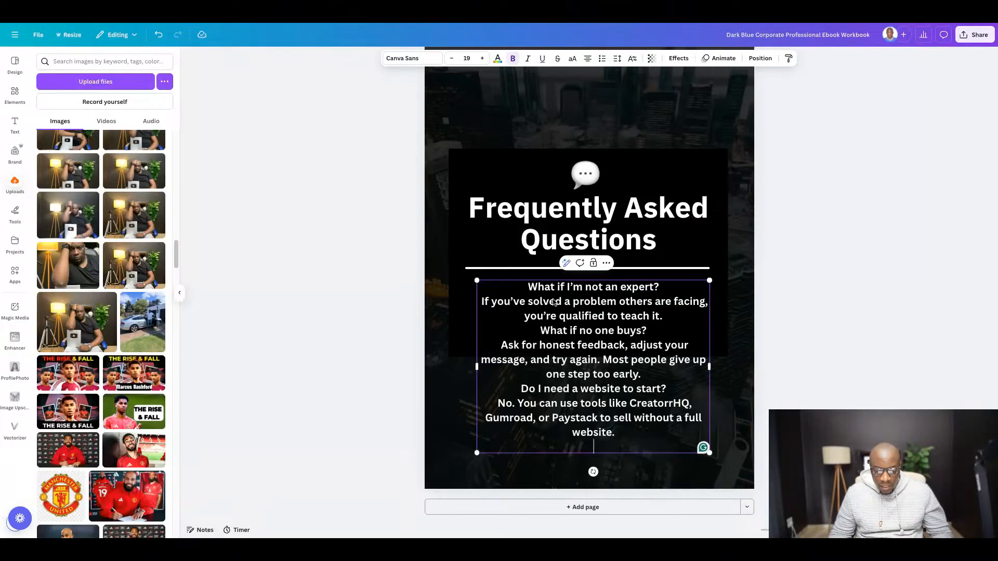
- Left-align all the question and answer text under the Frequently Asked Questions title
key("ctrl+a")
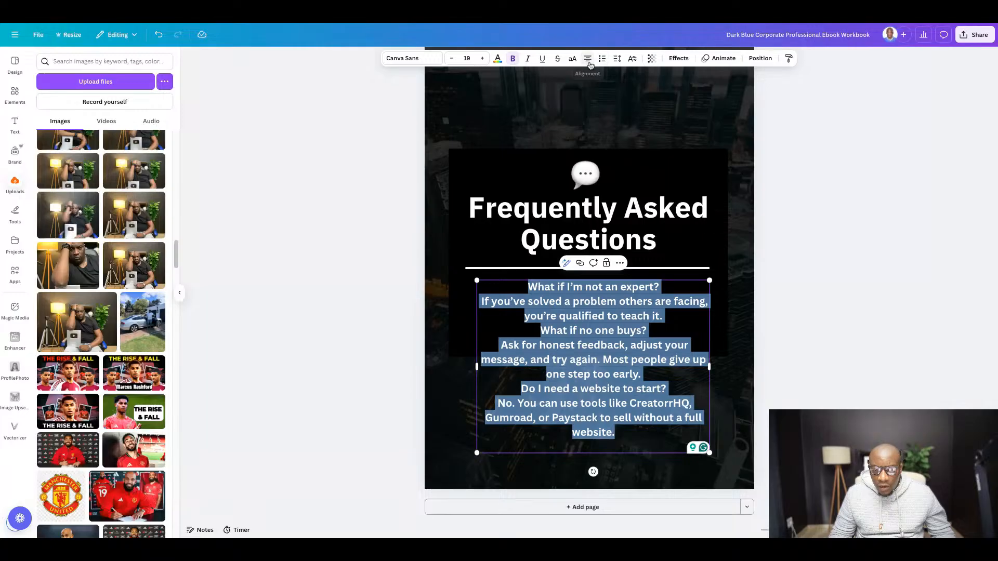
left_click(588, 58)
left_click(905, 306)
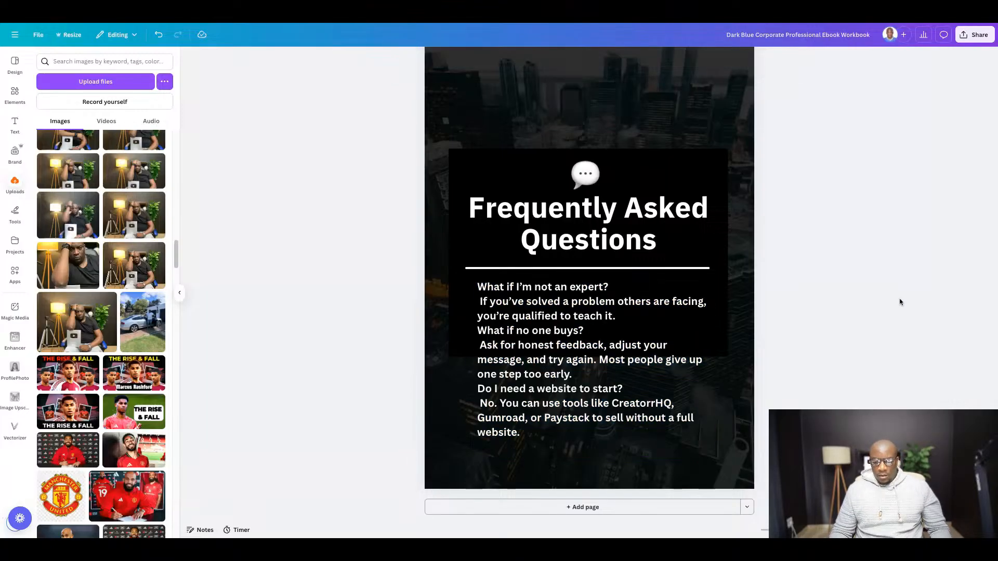
- Remove the bold from all the FAQ body text and reduce its font size to 14
left_click(564, 318)
left_click(564, 318)
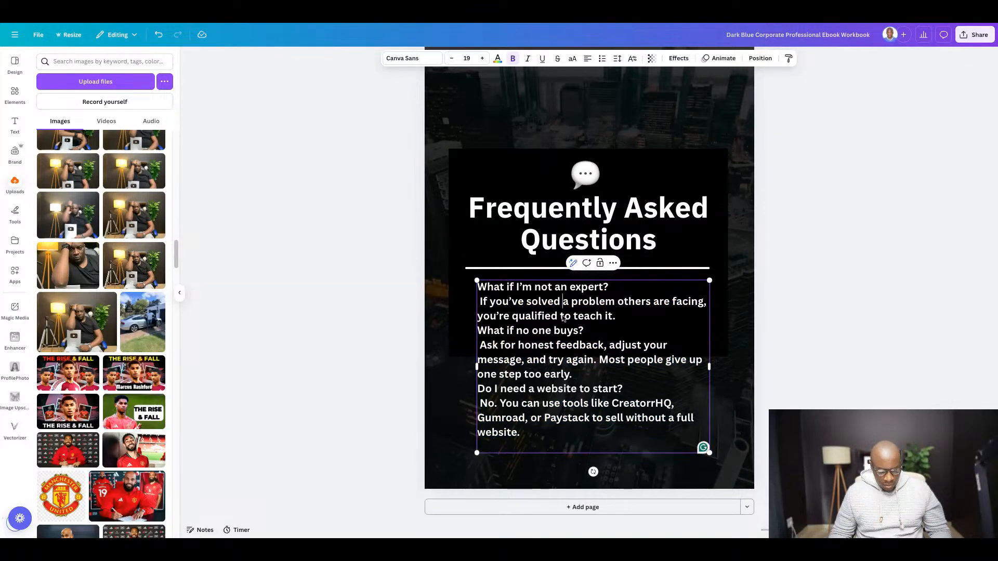
key("ctrl+a")
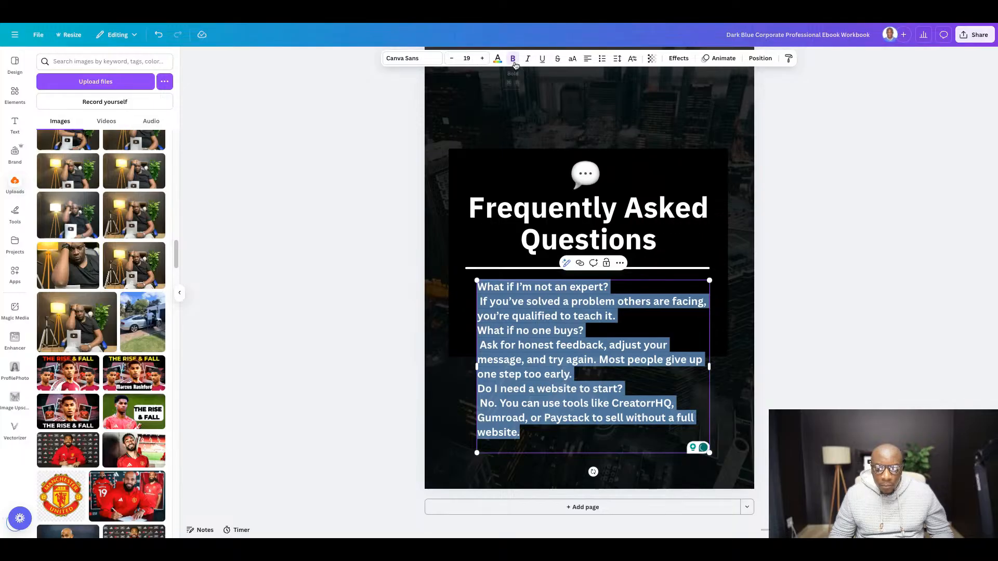
left_click(514, 62)
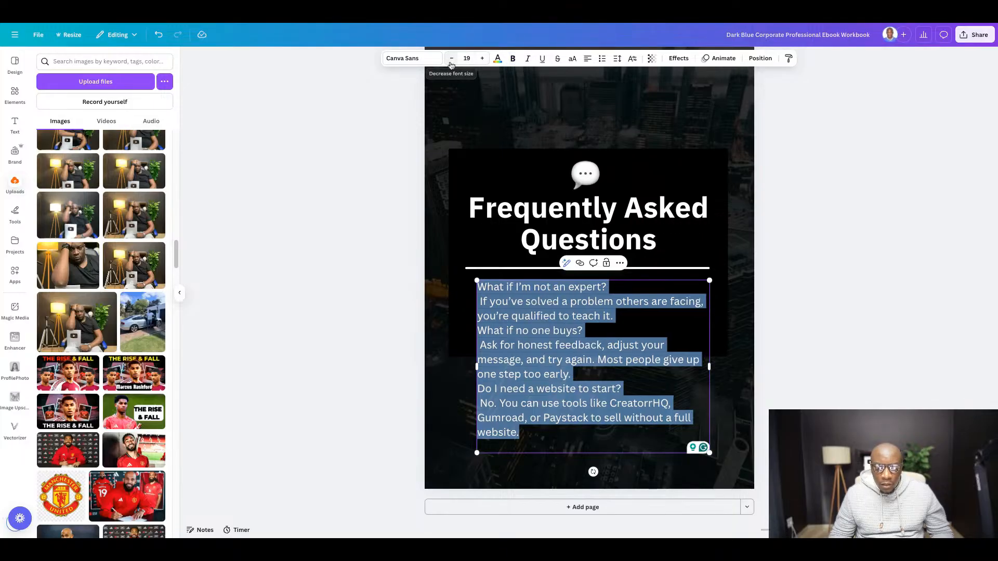
left_click(452, 59)
left_click(452, 59)
left_click(452, 59)
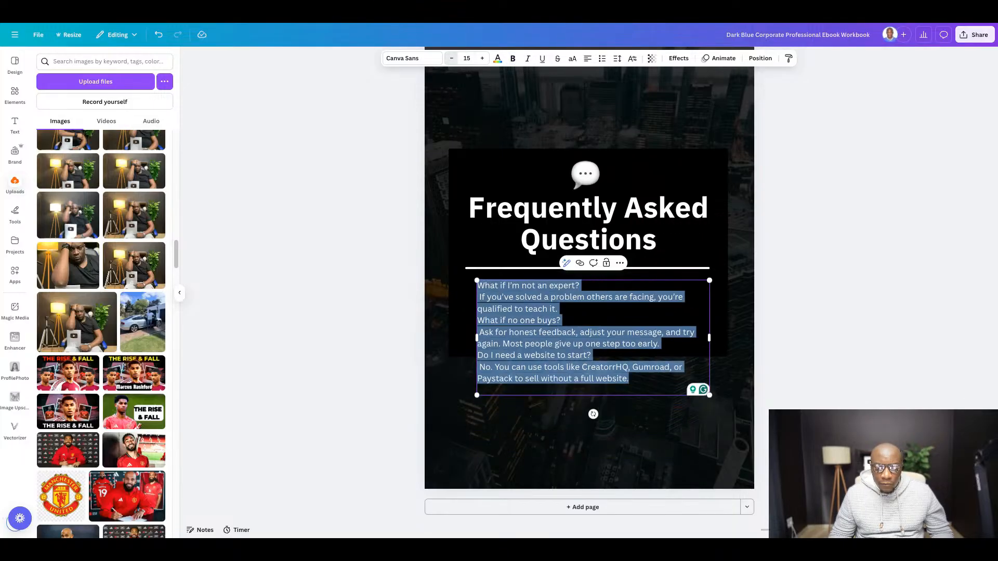
left_click(452, 59)
left_click(452, 59)
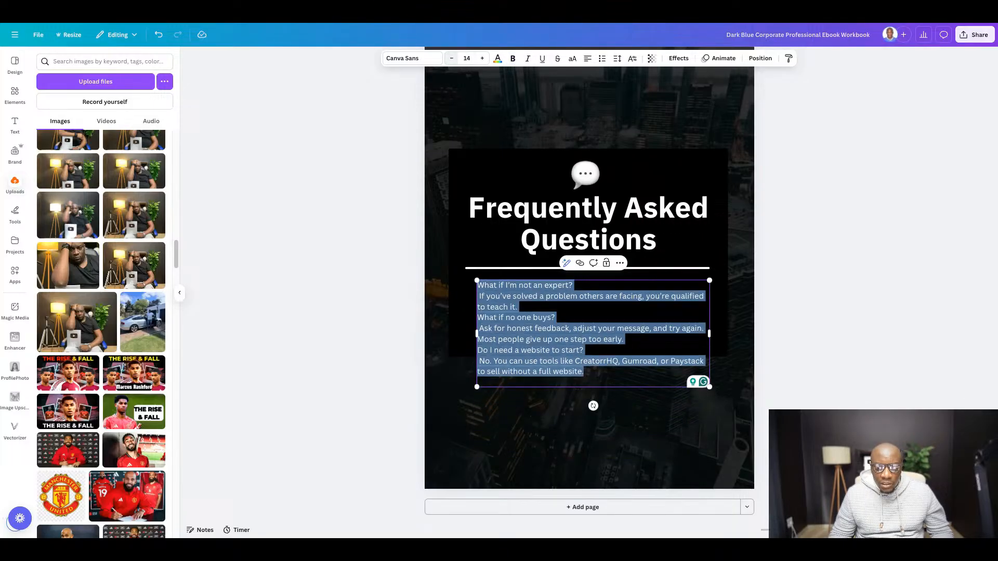
left_click(853, 289)
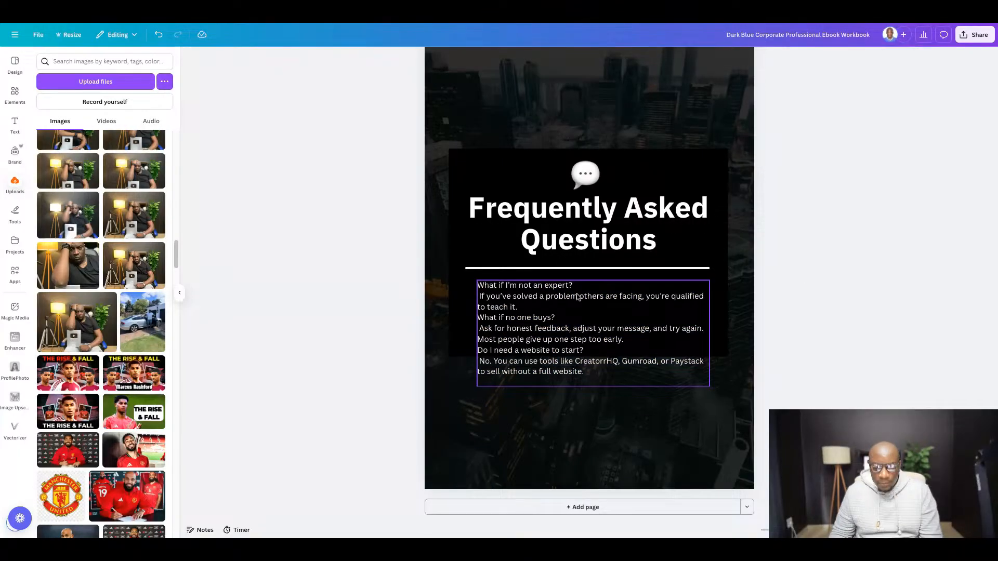
- Extend the black box behind the FAQ downward to a height of about 17.6 so it encloses all the text
scroll(604, 437, "up", 3)
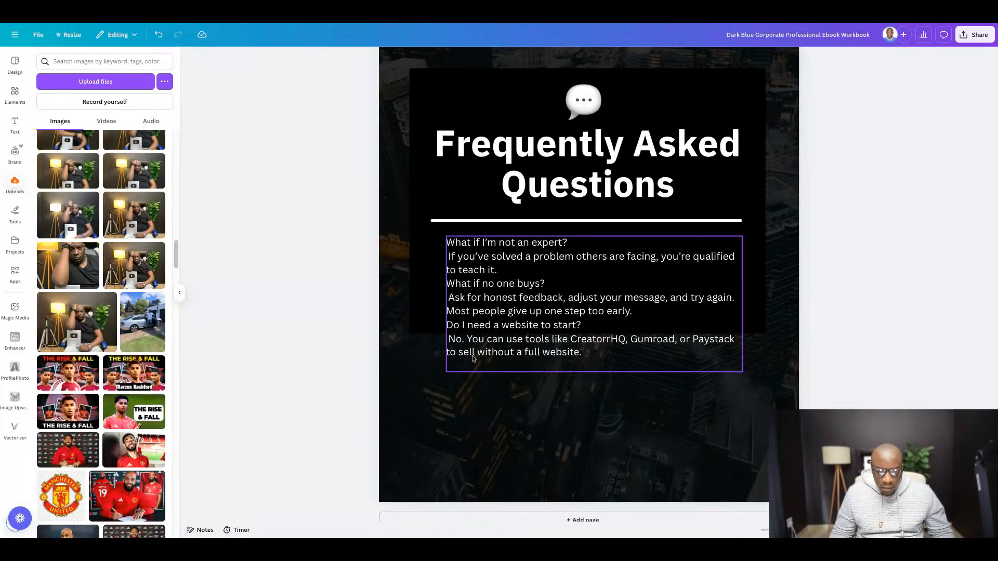
left_click(574, 333)
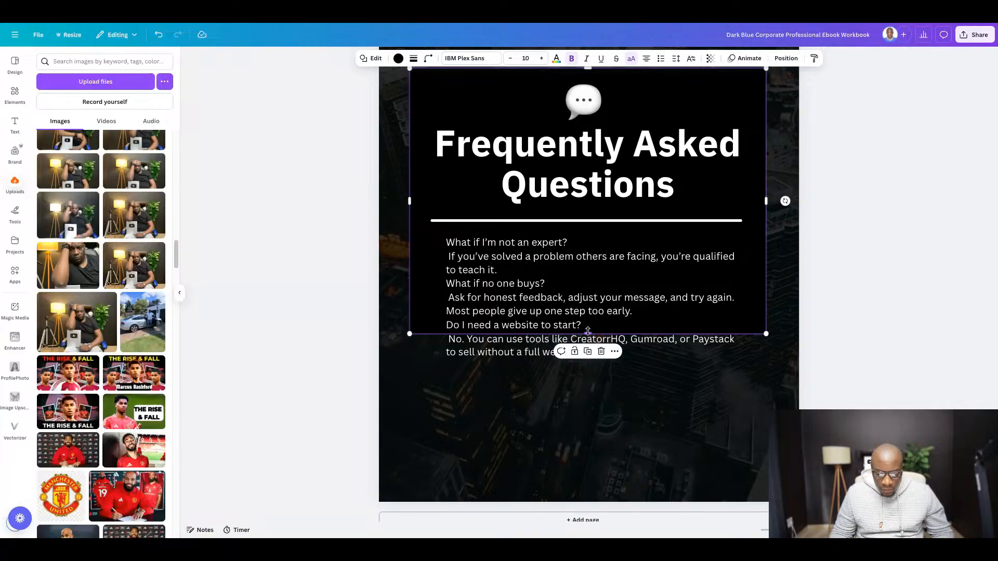
left_click_drag(587, 333, 587, 419)
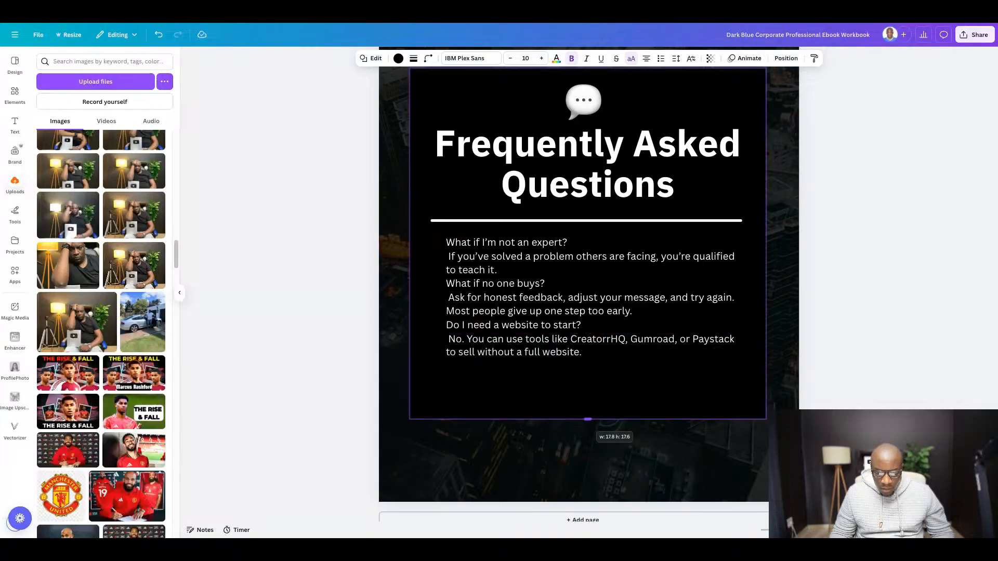
left_click(852, 320)
- Make the first FAQ question, "What if I'm not an expert?", bold
left_click(538, 270)
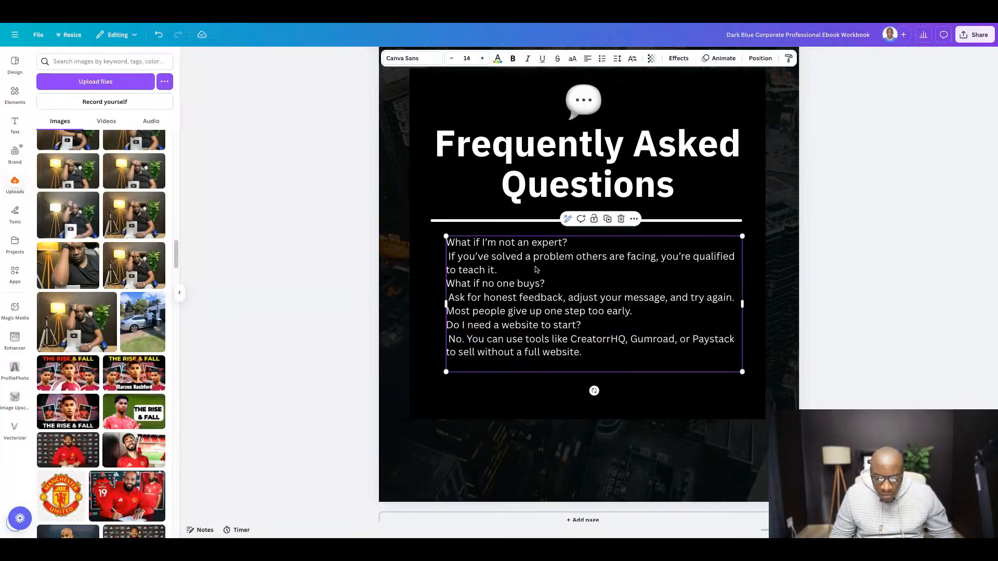
left_click(537, 269)
left_click(572, 248)
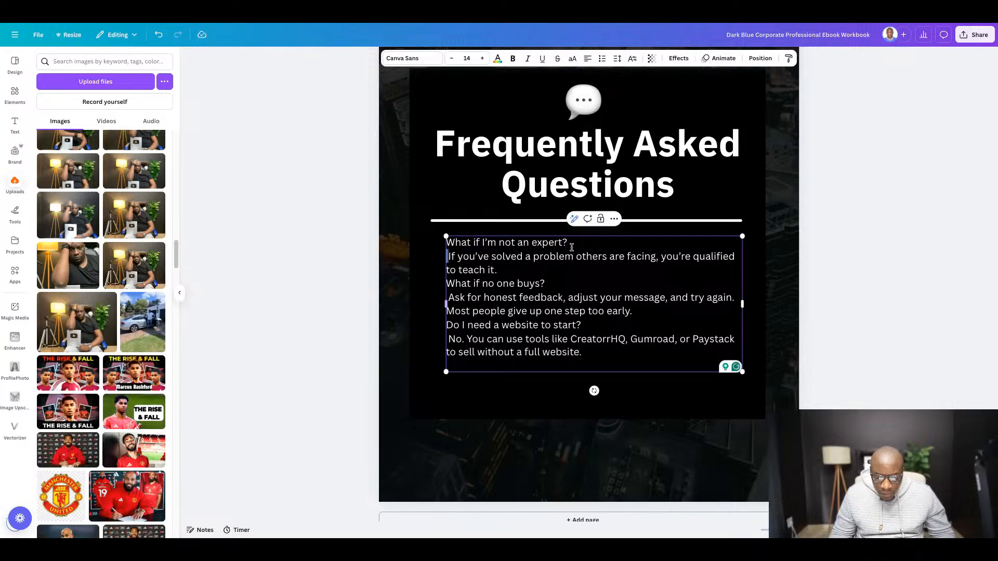
key("shift+Left")
key("shift+Left")
key("shift+Left")
key("shift+Left")
key("shift+Left")
key("shift+Left")
key("shift+Left")
key("shift+Left")
key("shift+Left")
key("shift+Left")
key("shift+Left")
key("shift+Left")
key("shift+Left")
key("shift+Left")
key("shift+Left")
key("shift+Left")
key("shift+Left")
key("shift+Left")
key("shift+Left")
key("shift+Left")
key("shift+Left")
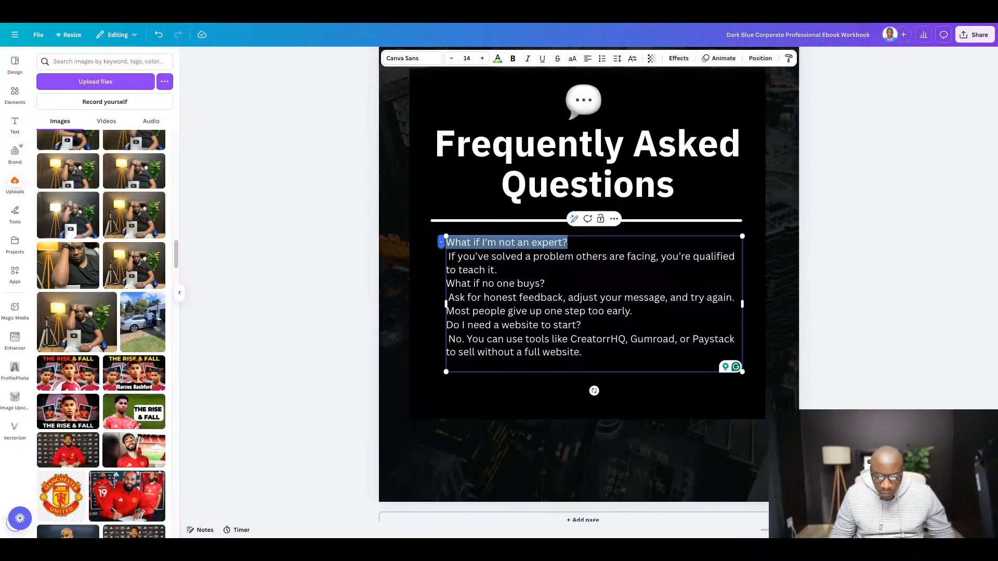
key("ctrl+b")
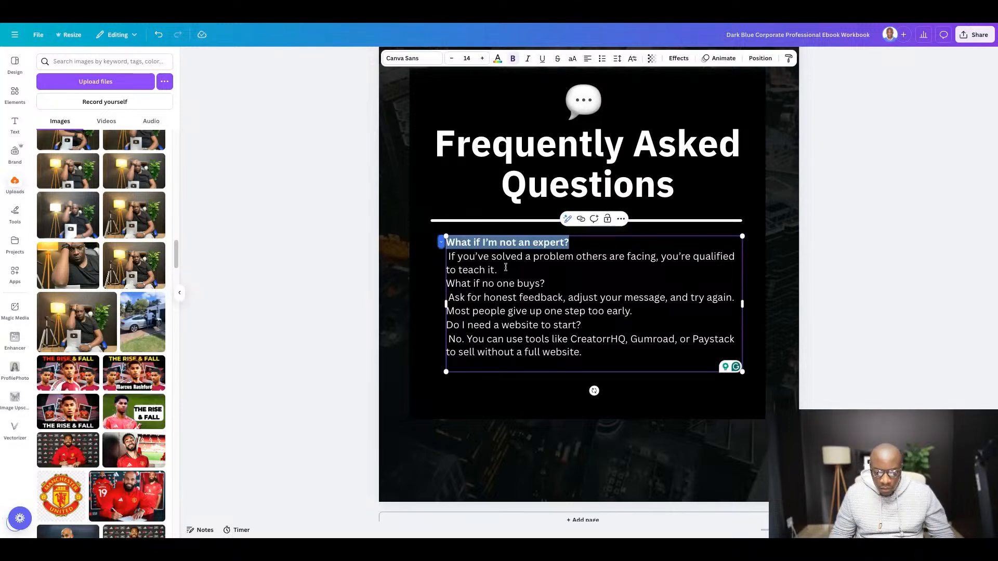
- Italicize the answer to the first FAQ question and insert a blank line after it
triple_click(505, 267)
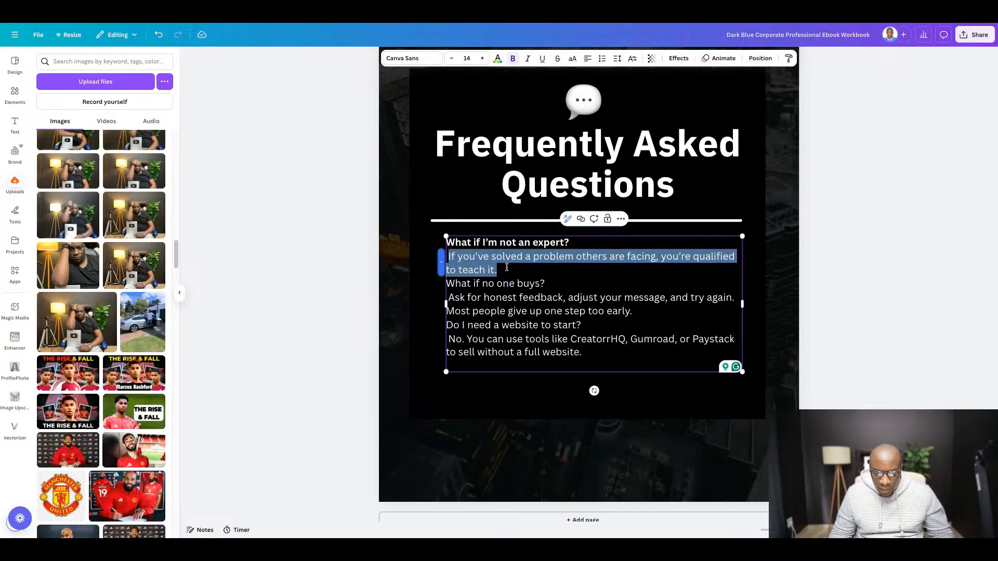
key("ctrl+i")
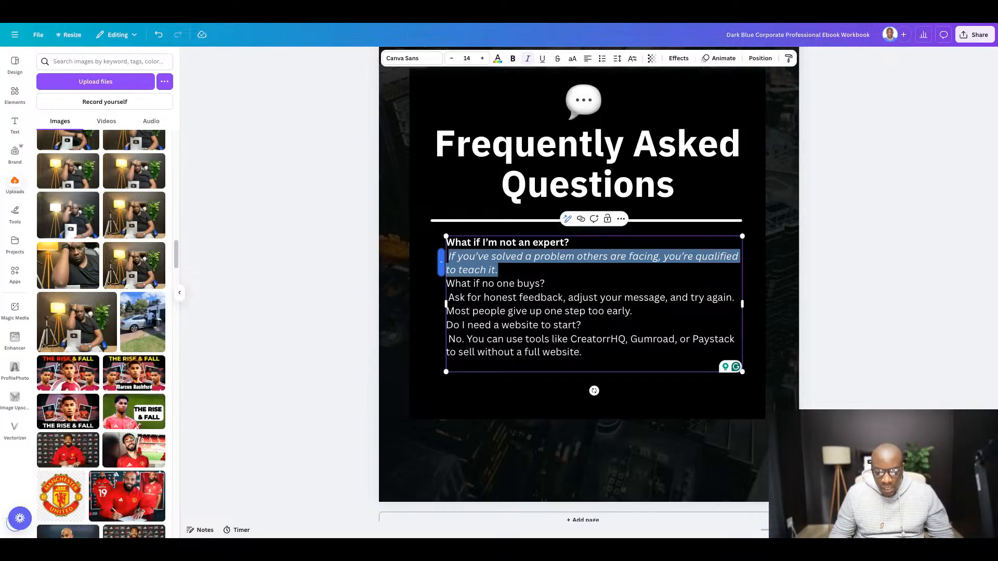
left_click(527, 274)
key("Return")
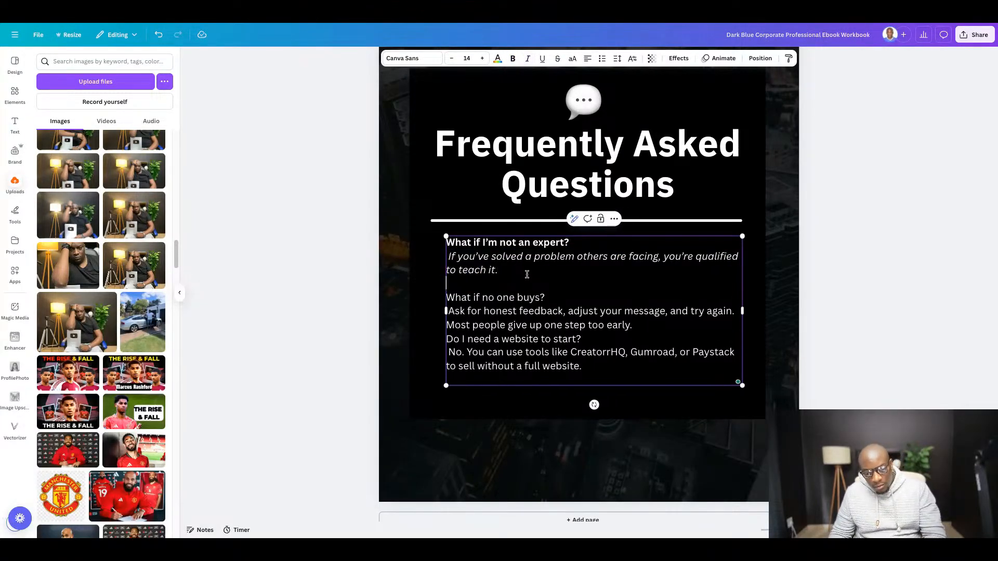
- Make the question "What if no one buys?" bold and italicize its two-line answer
left_click_drag(550, 294, 445, 297)
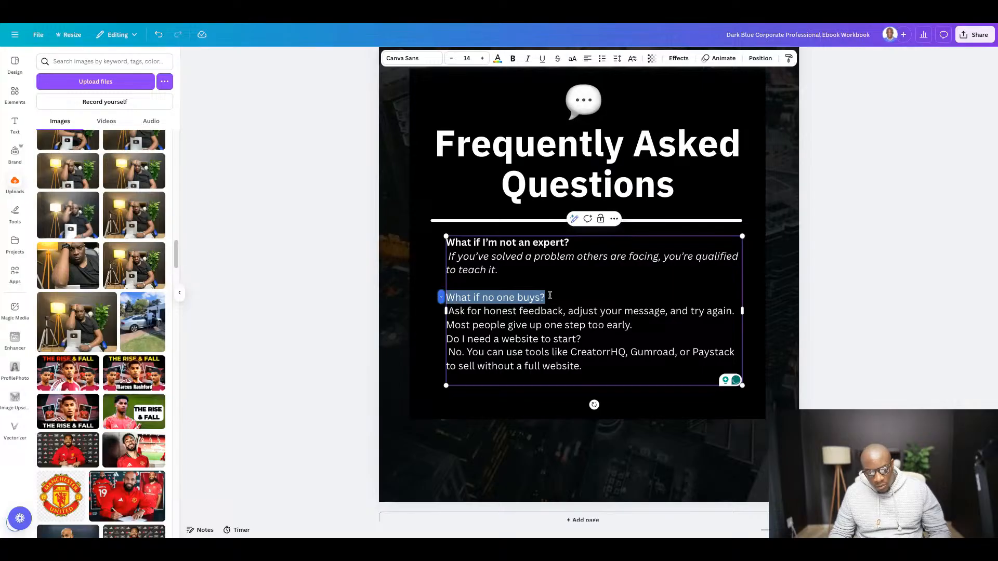
key("ctrl+b")
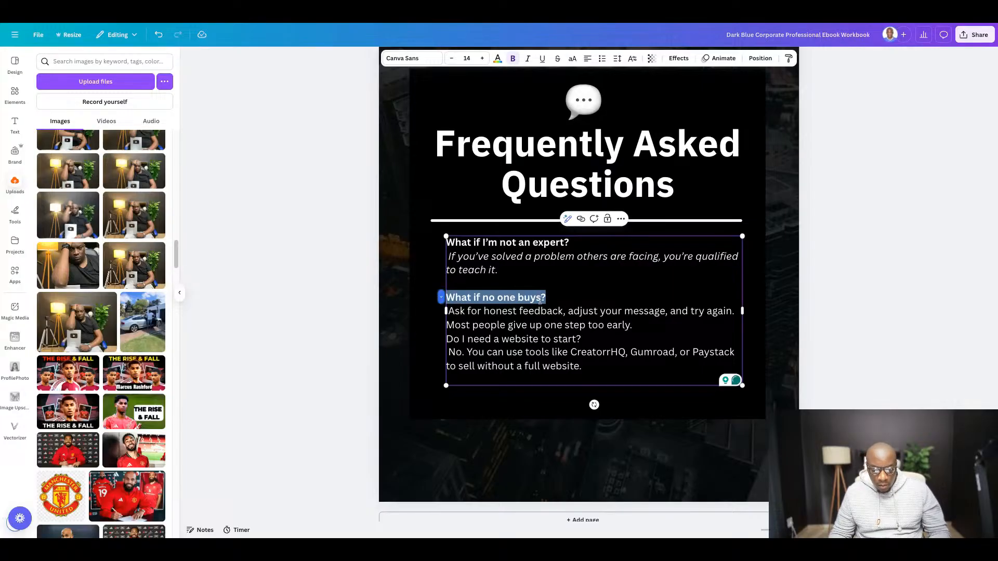
left_click(569, 297)
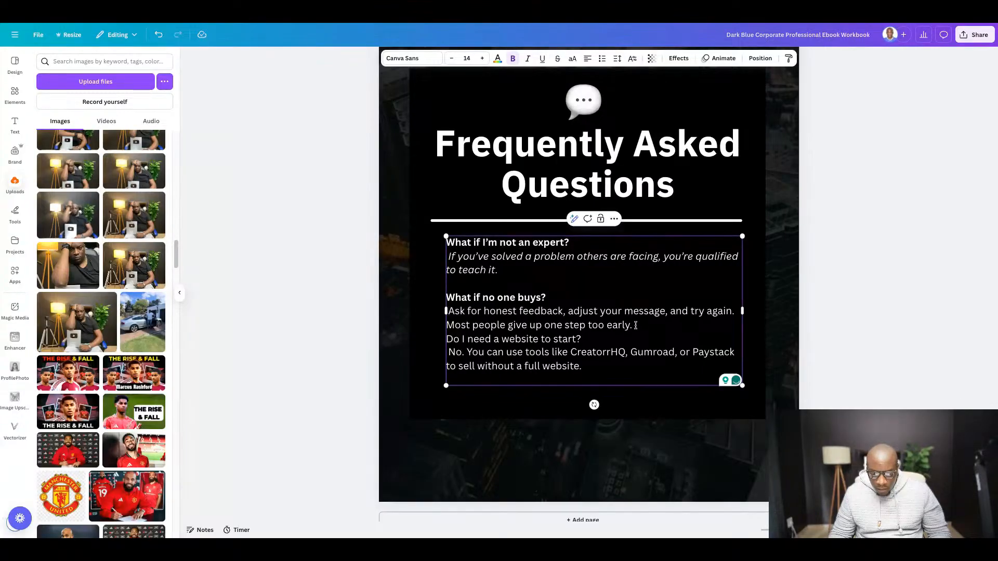
triple_click(635, 325)
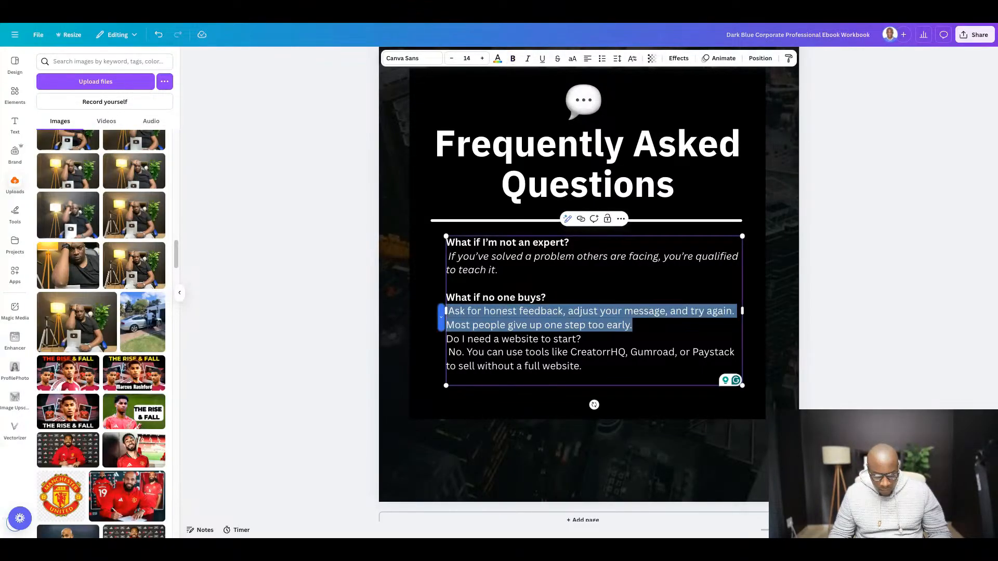
key("ctrl+i")
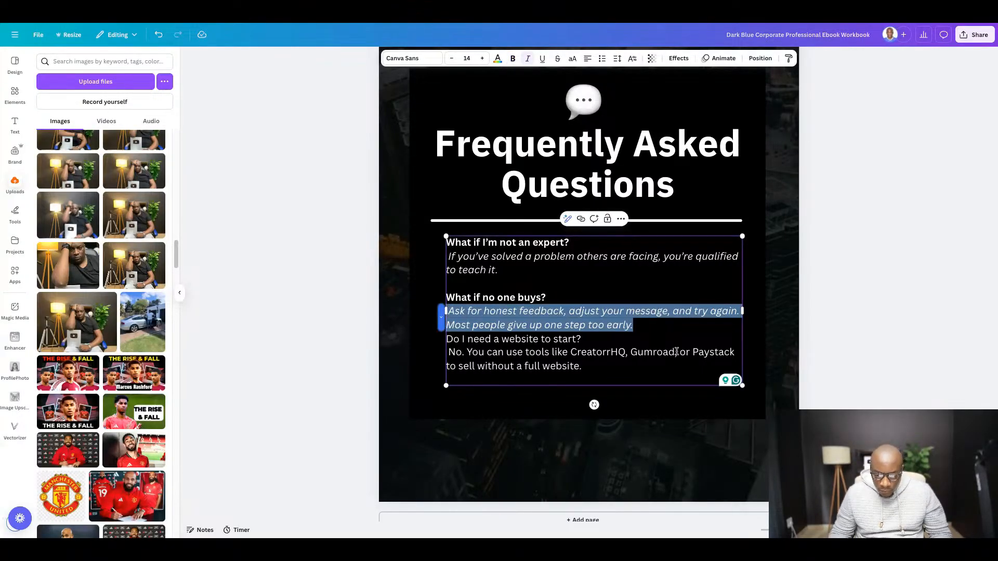
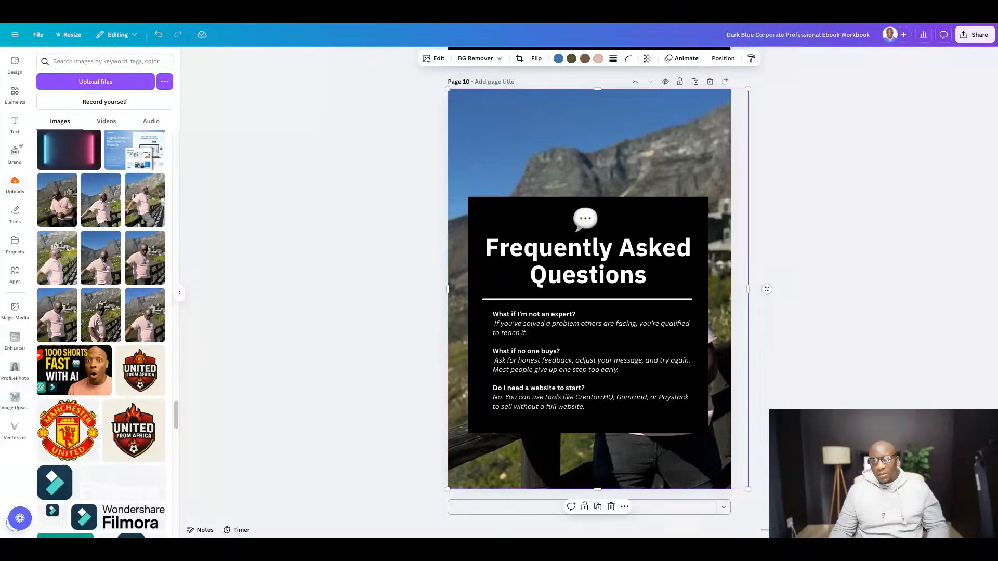
- Switch to the Google Docs document and copy the "🚀 Ready to Go Deeper?" heading
left_click(802, 271)
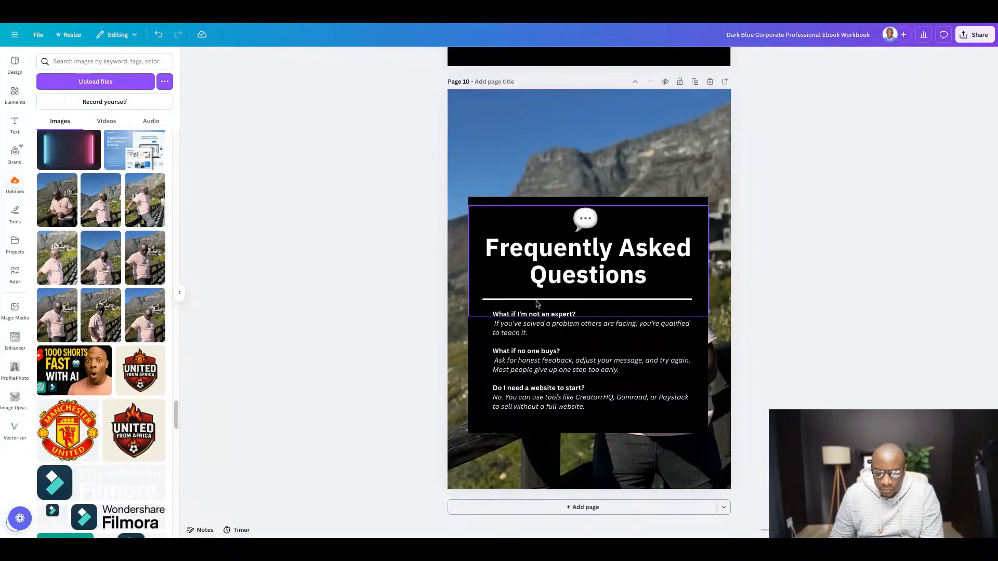
left_click(351, 13)
scroll(448, 278, "down", 5)
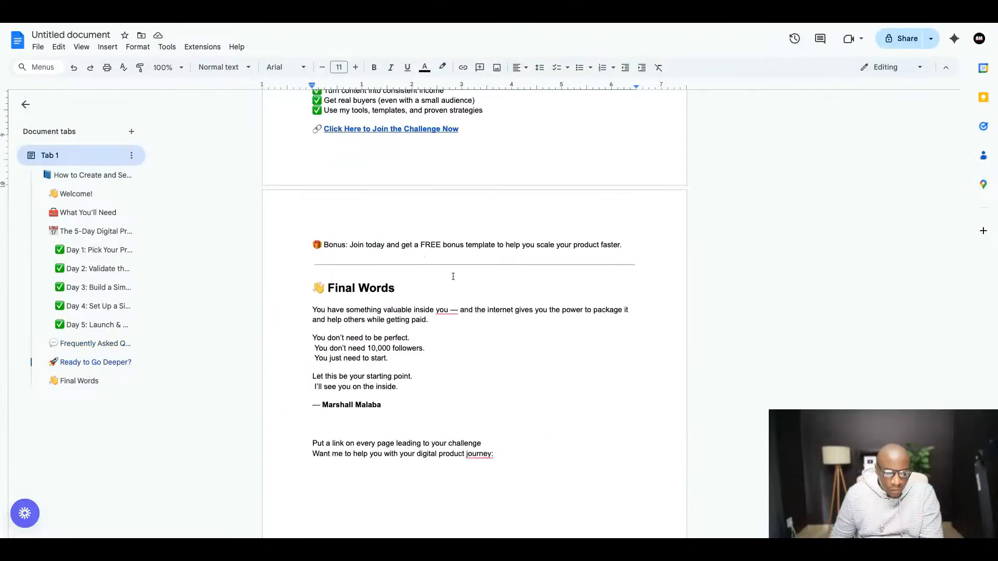
scroll(455, 273, "up", 4)
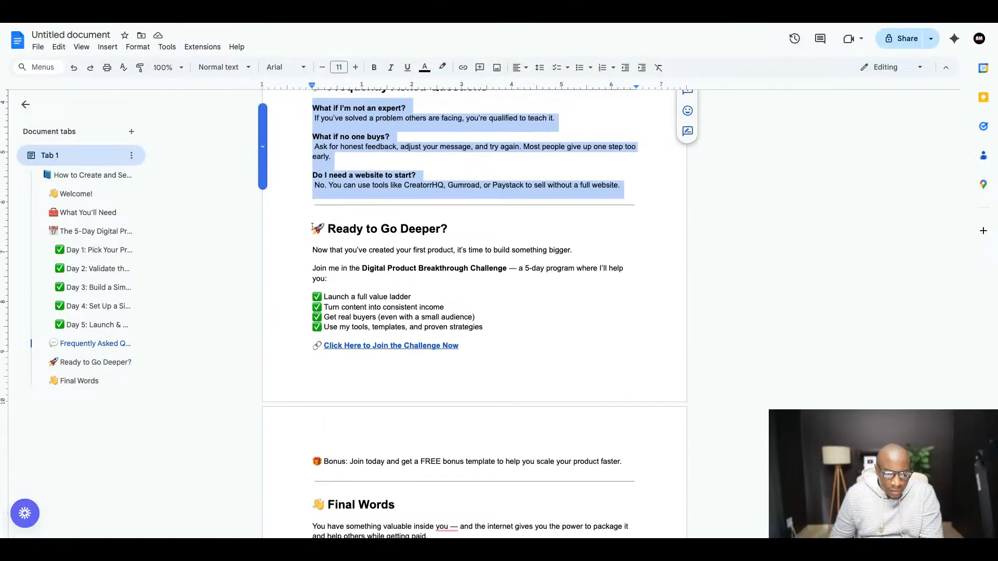
left_click_drag(312, 228, 452, 229)
key("ctrl+c")
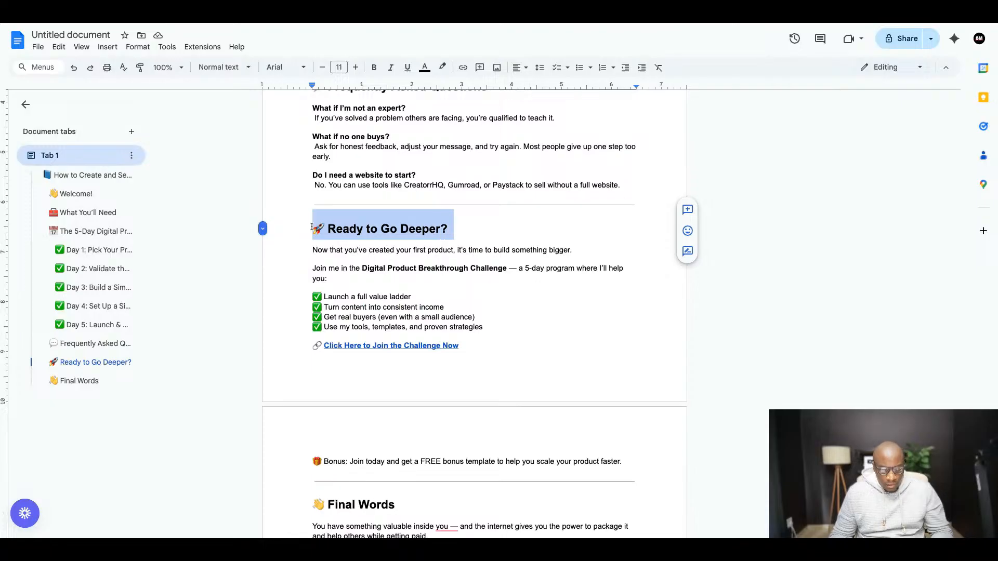
- Back in Canva, duplicate page 10 and replace the copy's title with "🚀 Ready to Go Deeper?", with the rocket on its own line
left_click(335, 14)
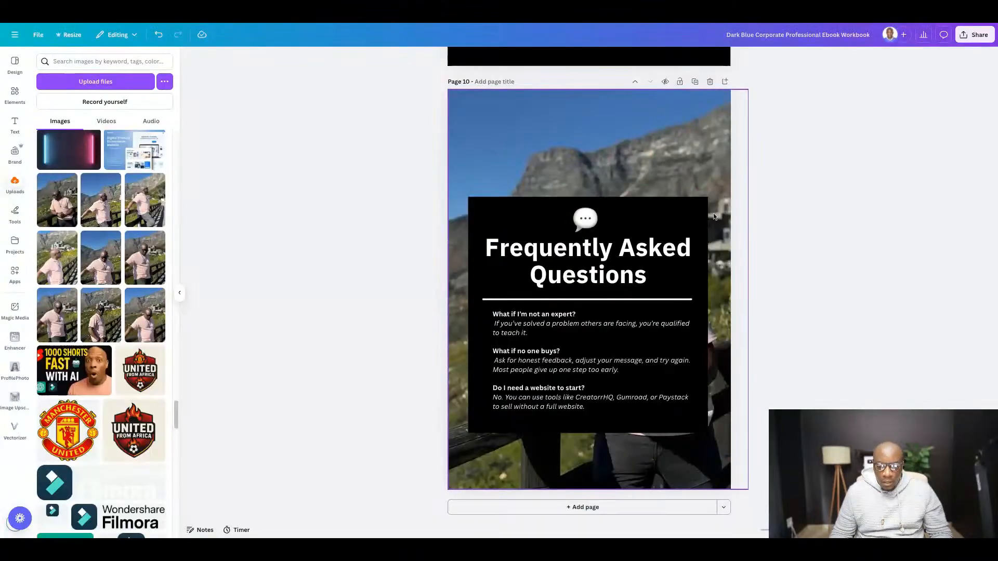
left_click(695, 82)
left_click(601, 251)
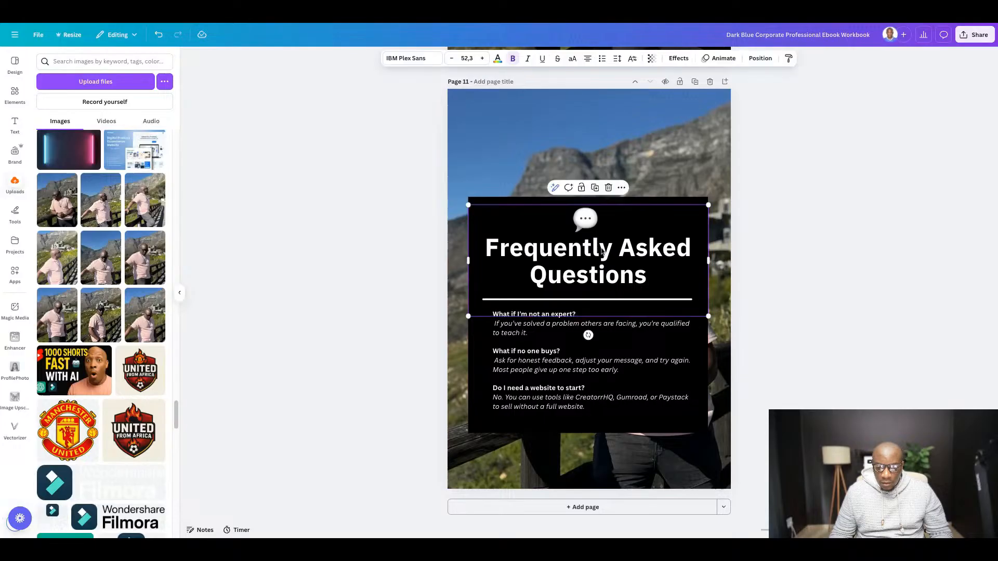
left_click(602, 251)
key("ctrl+v")
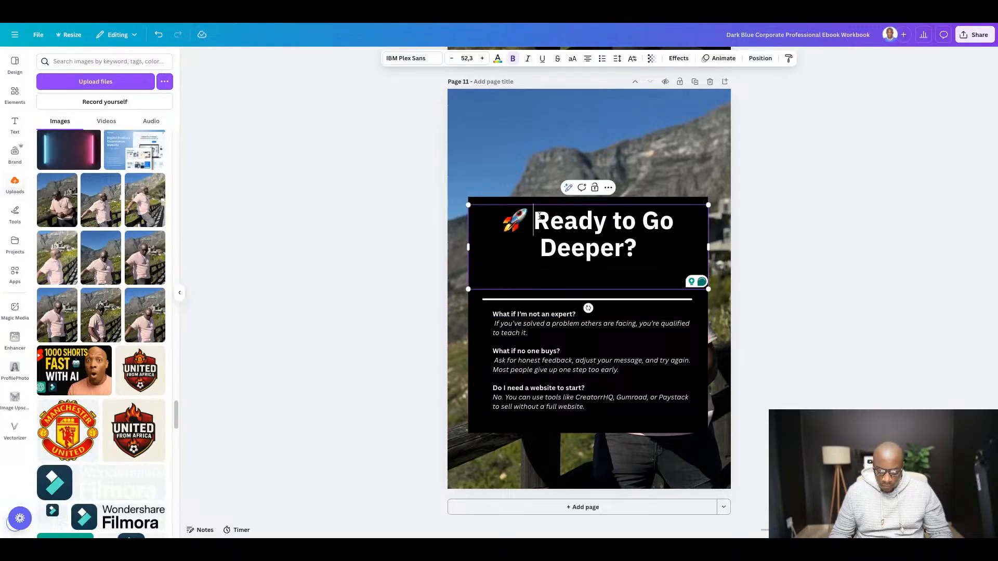
key("Return")
left_click(769, 228)
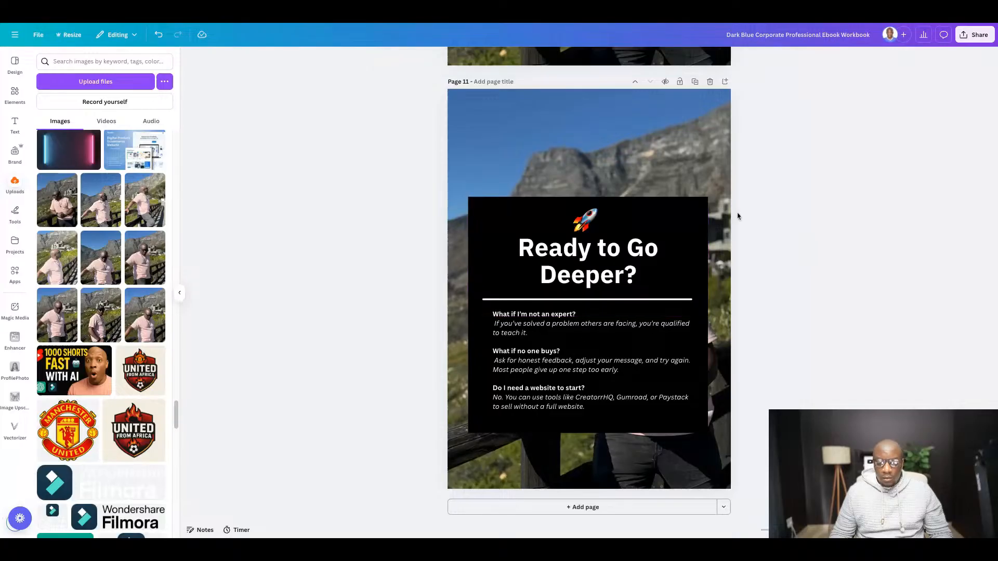
- In the Google Docs document, copy the text under "Ready to Go Deeper?" through the "Bonus: Join today" line
left_click(197, 17)
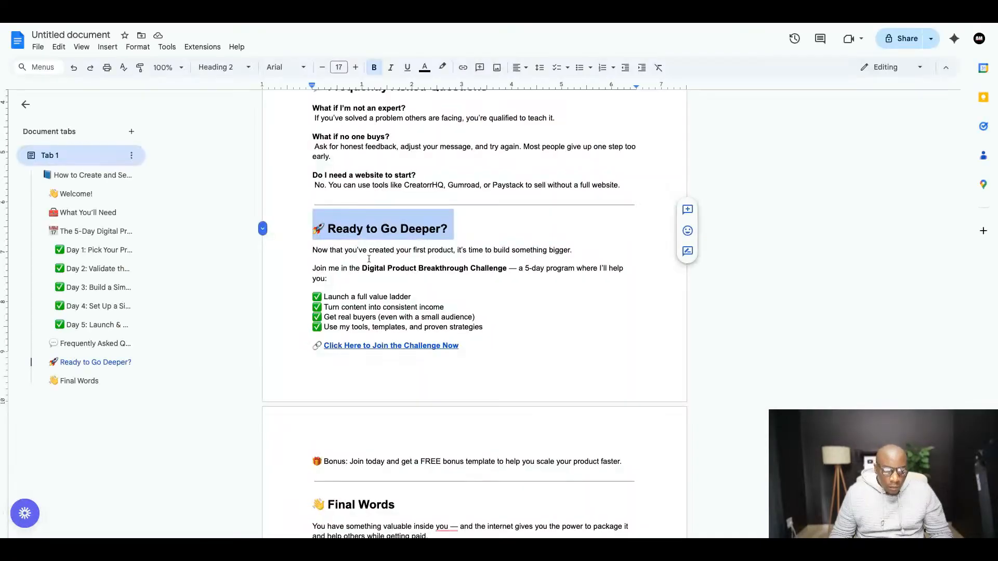
left_click(313, 250)
key("shift+Down")
key("shift+Down")
key("shift+Down")
key("shift+Down")
key("shift+Down")
key("shift+Down")
key("shift+Down")
key("shift+Down")
key("shift+Down")
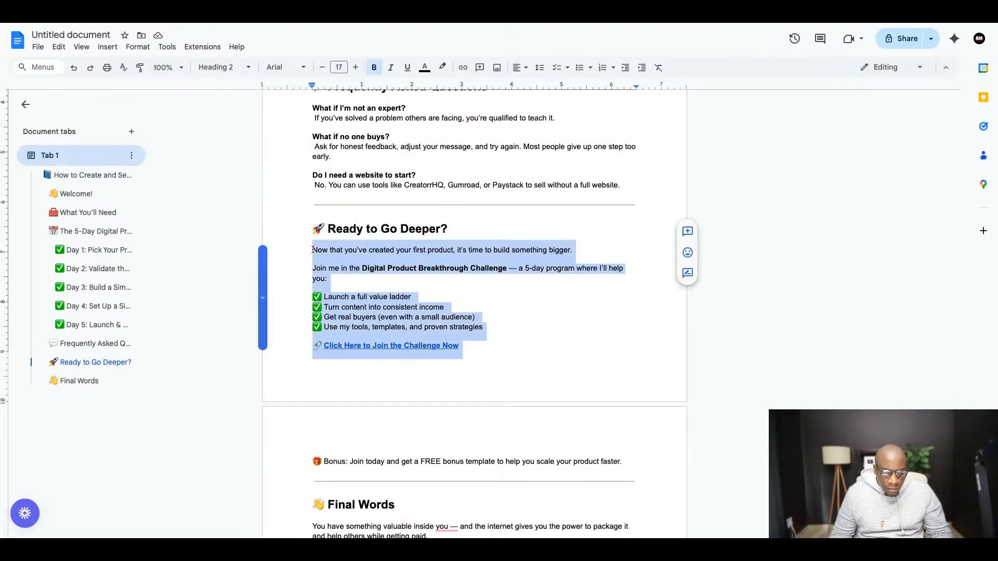
key("shift+Down")
key("shift+Down")
key("ctrl+c")
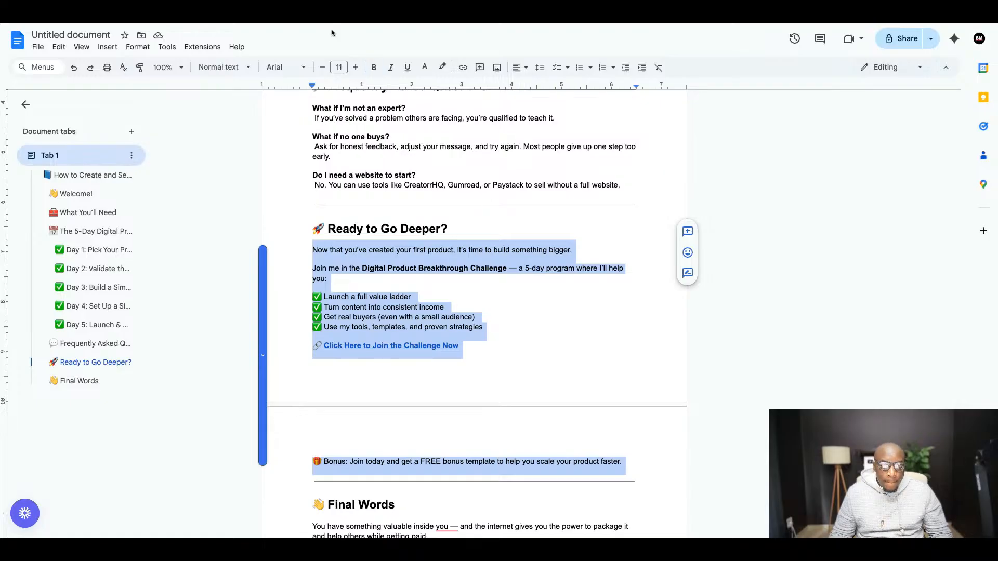
- Back in Canva, replace the FAQ body text on page 11 with the copied challenge text
left_click(329, 15)
double_click(541, 328)
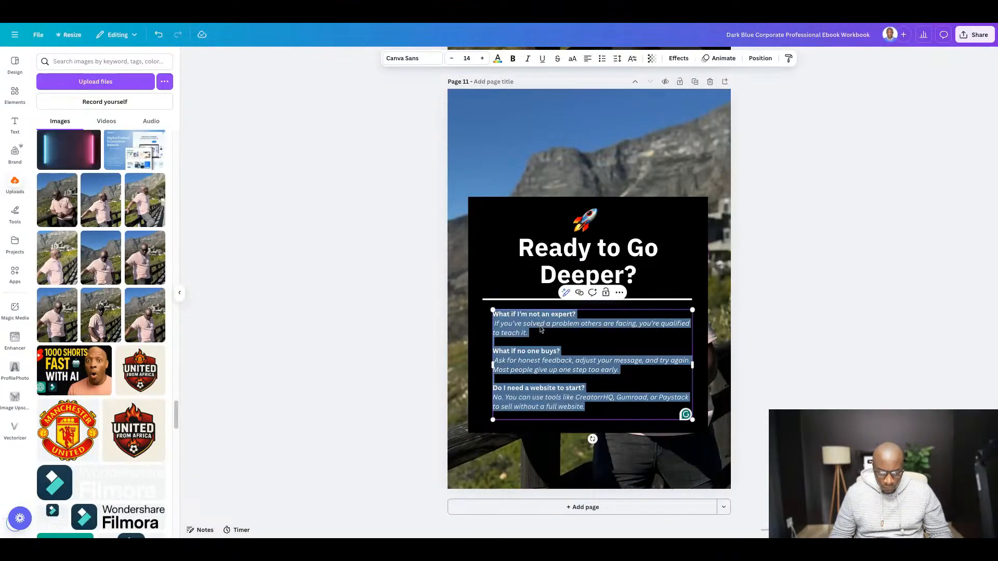
key("ctrl+v")
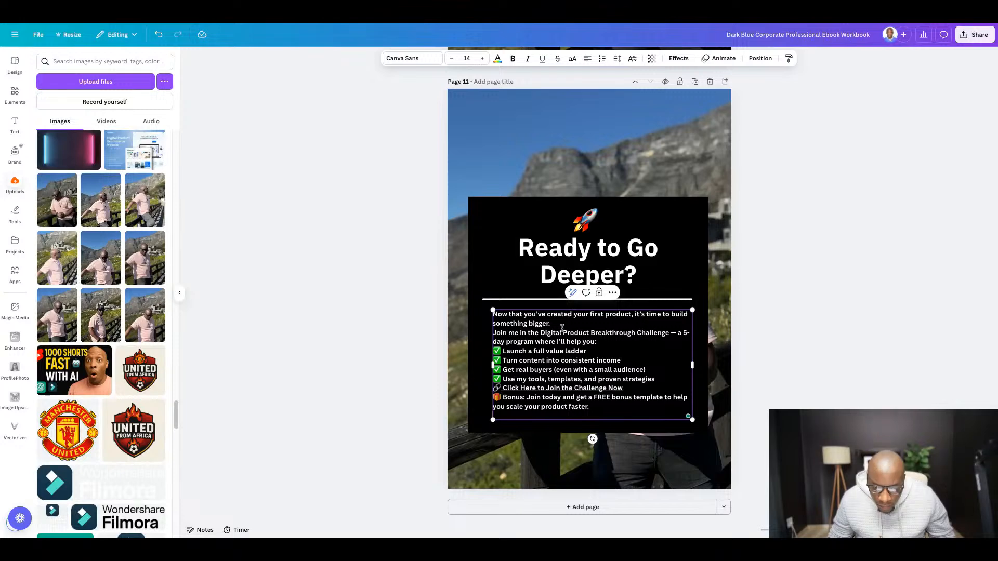
- Remove the bold from page 11's entire body text and set its font to Glacial Indifference
key("ctrl+a")
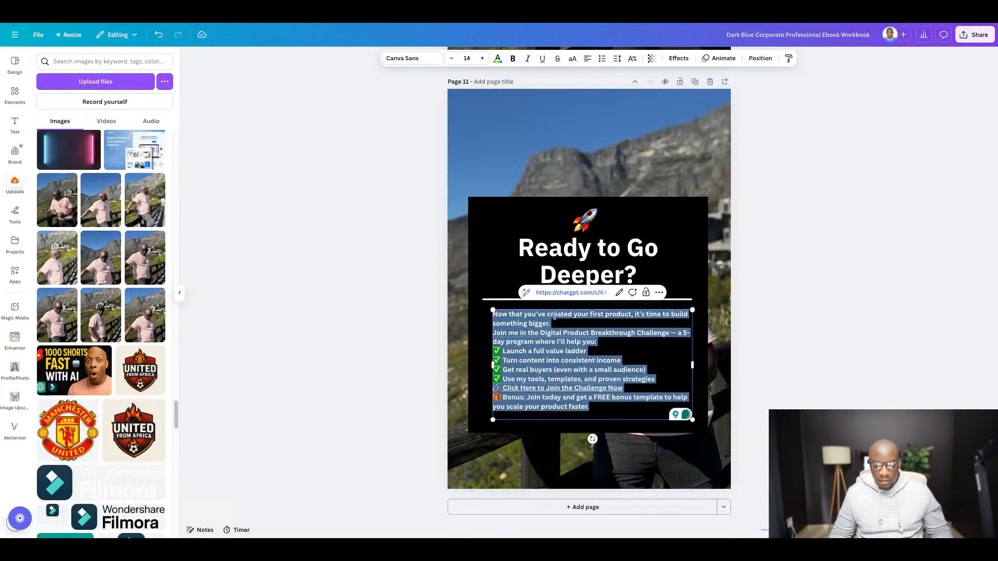
left_click(513, 60)
left_click(408, 61)
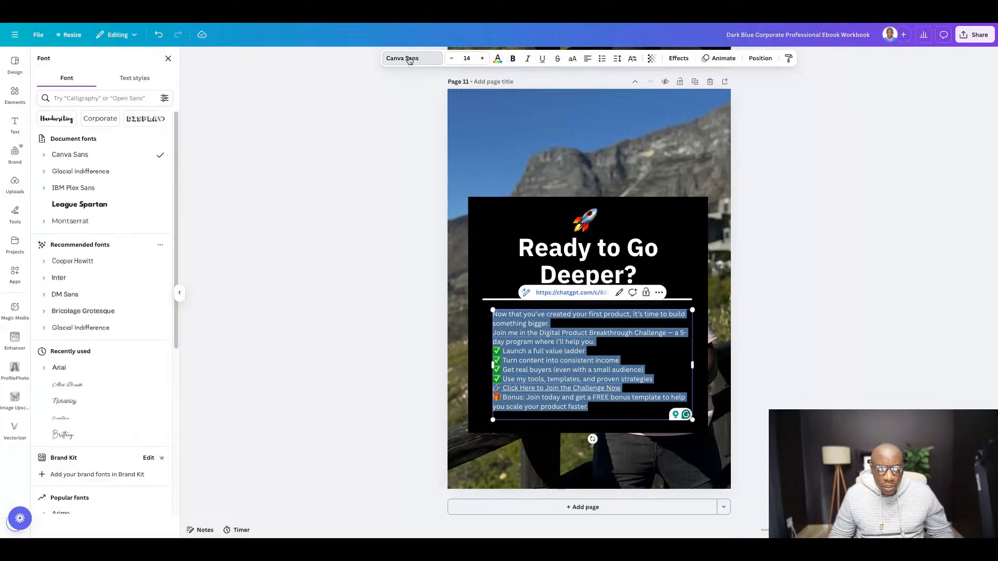
left_click(112, 171)
left_click(846, 328)
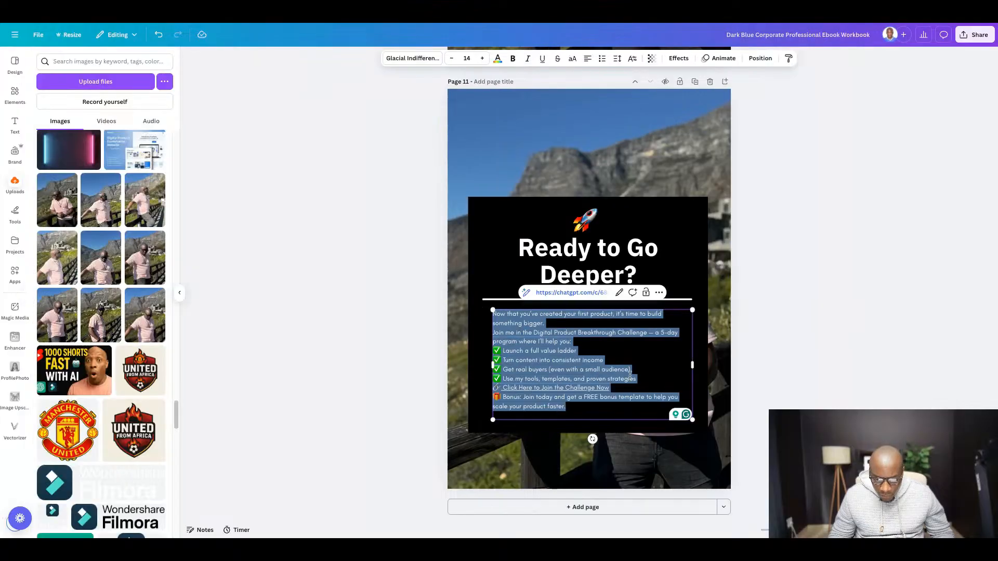
left_click(881, 363)
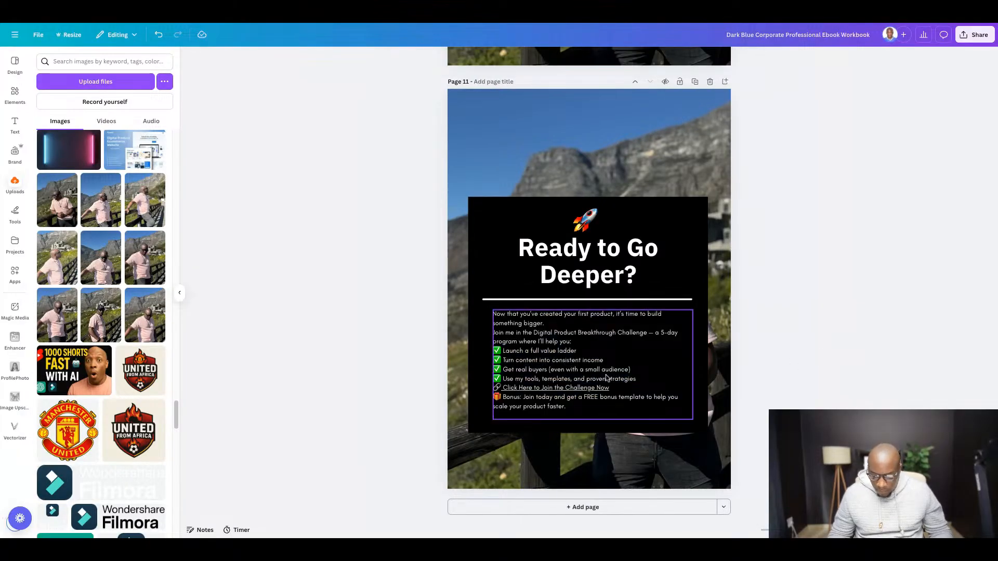
- Add a blank line after "something bigger." and make "Digital Product Breakthrough Challenge" bold in the body text
scroll(588, 384, "up", 5)
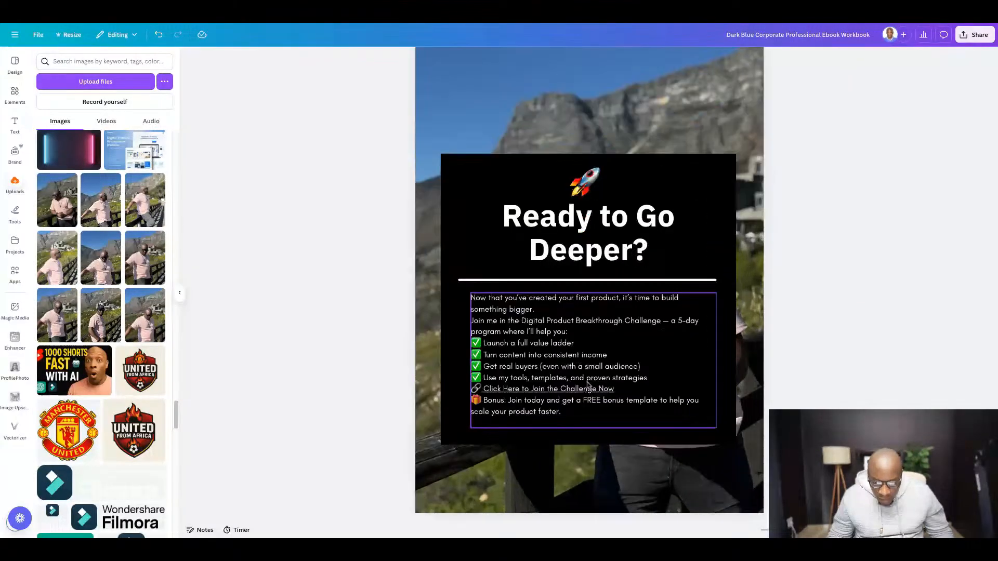
scroll(505, 177, "down", 4)
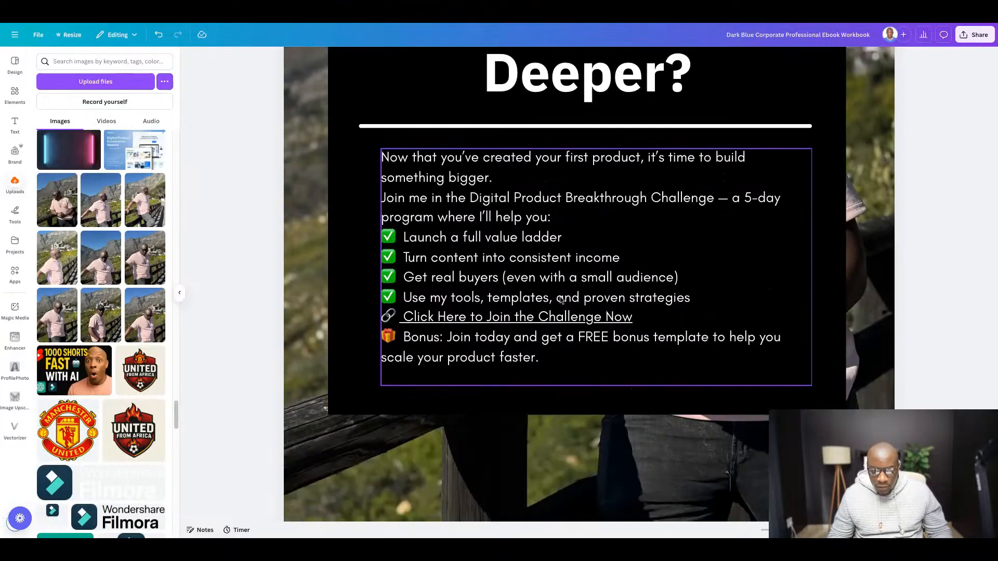
left_click(494, 156)
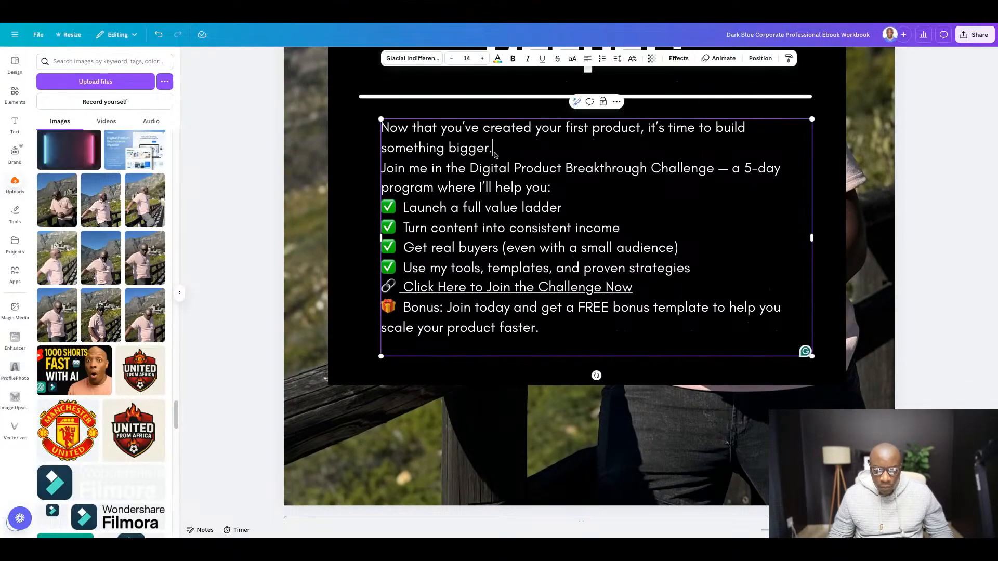
key("Return")
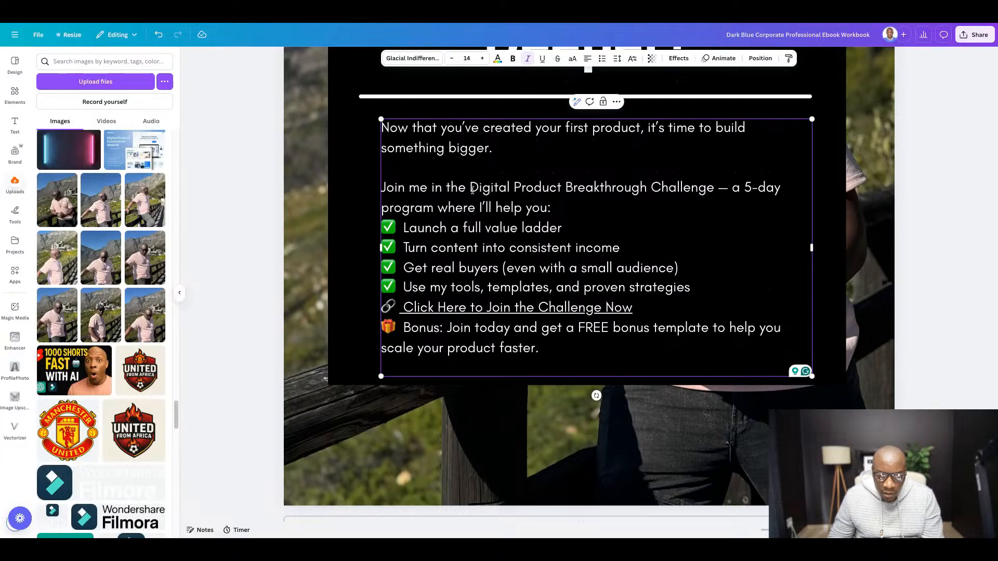
left_click_drag(470, 188, 718, 188)
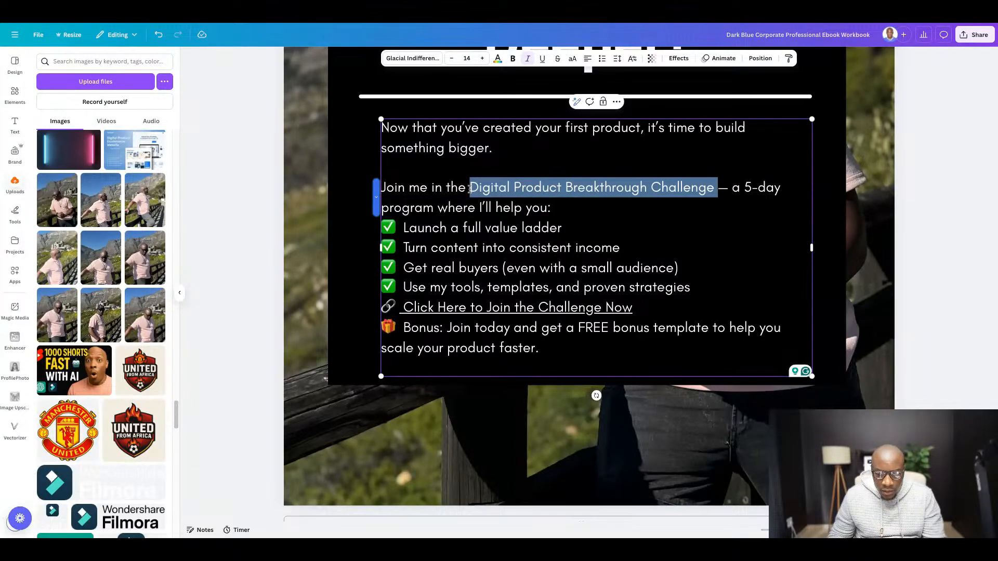
key("ctrl+b")
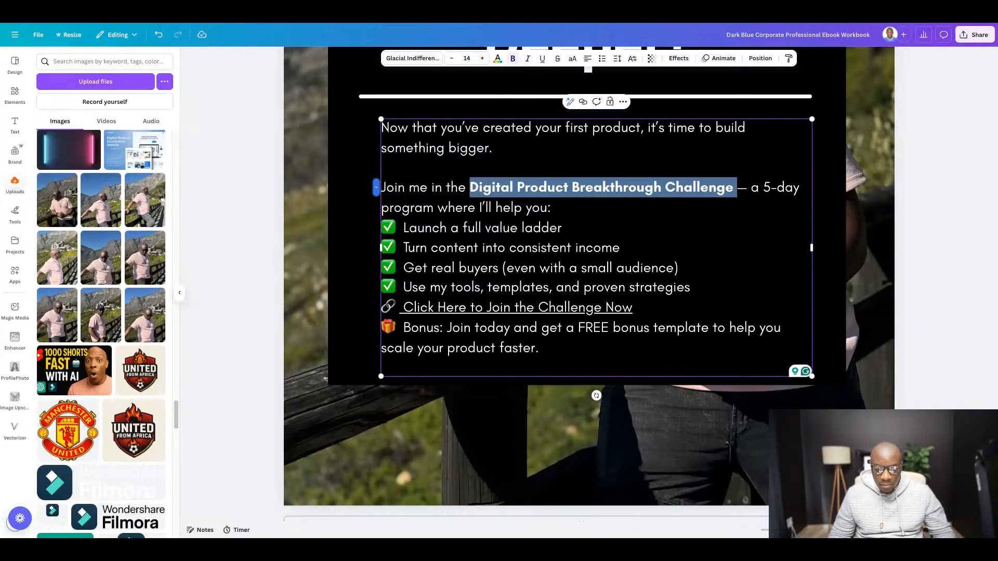
left_click(660, 216)
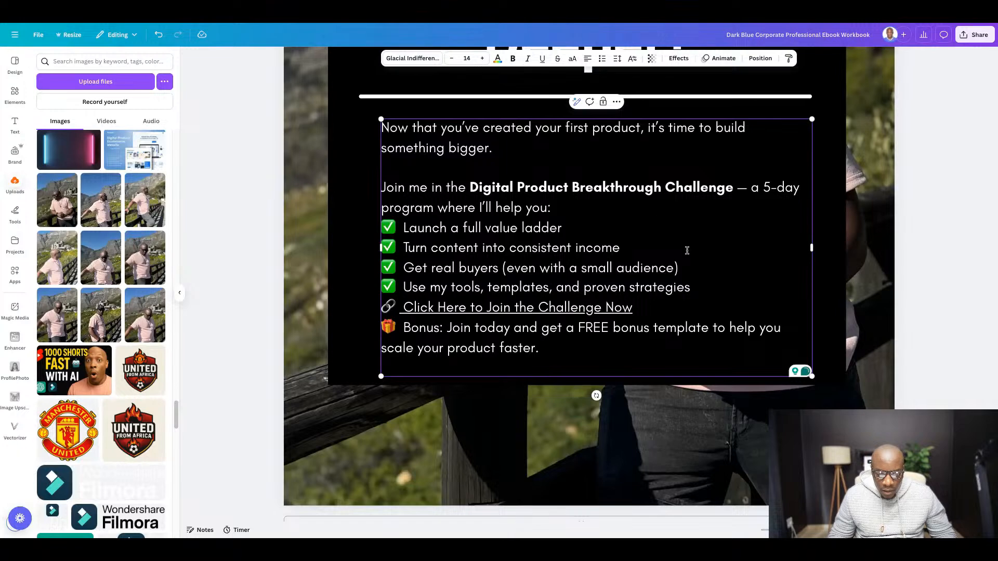
- Add a blank line above and below the "Click Here to Join the Challenge Now" line
left_click(383, 310)
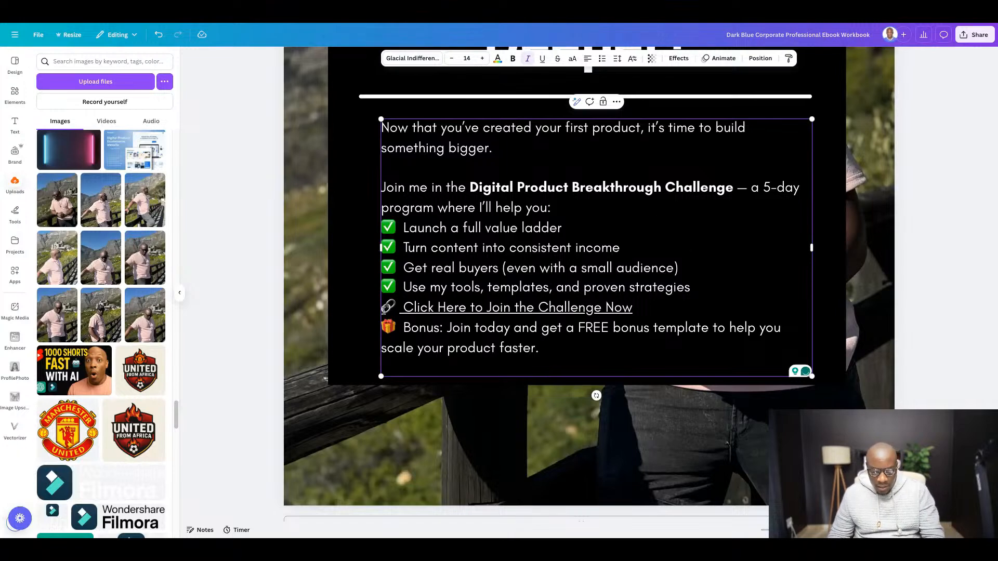
key("Return")
left_click(652, 326)
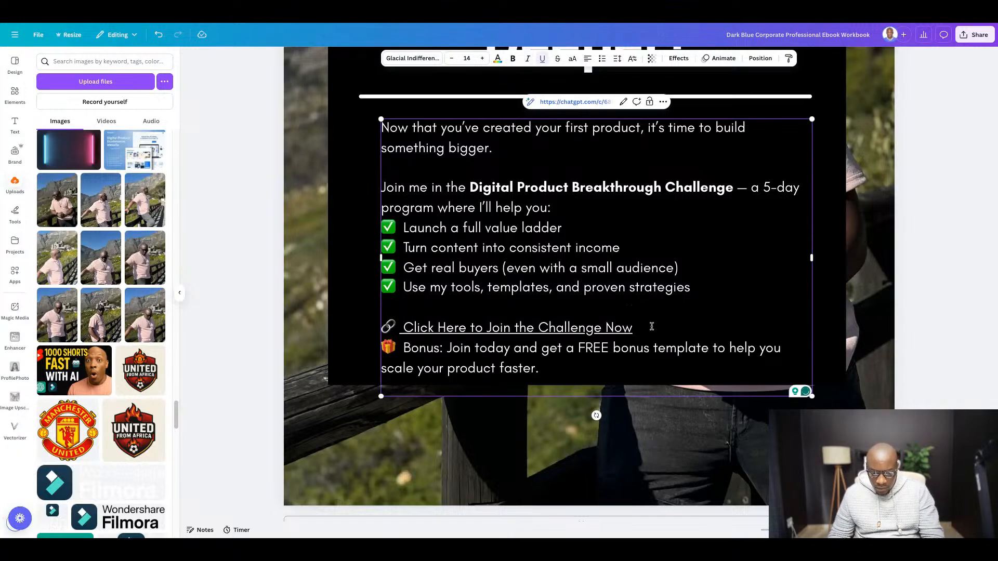
key("Return")
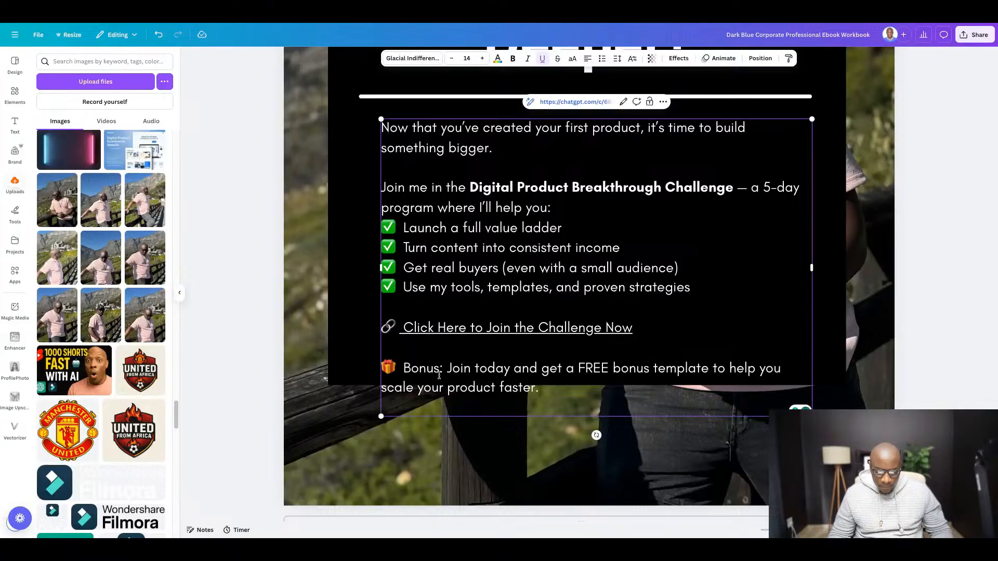
- Make the word "Bonus:" bold in the last paragraph of the body text
left_click(447, 370)
key("shift+Left")
key("shift+Left")
key("shift+Left")
key("shift+Left")
key("shift+Left")
key("shift+Left")
key("shift+Left")
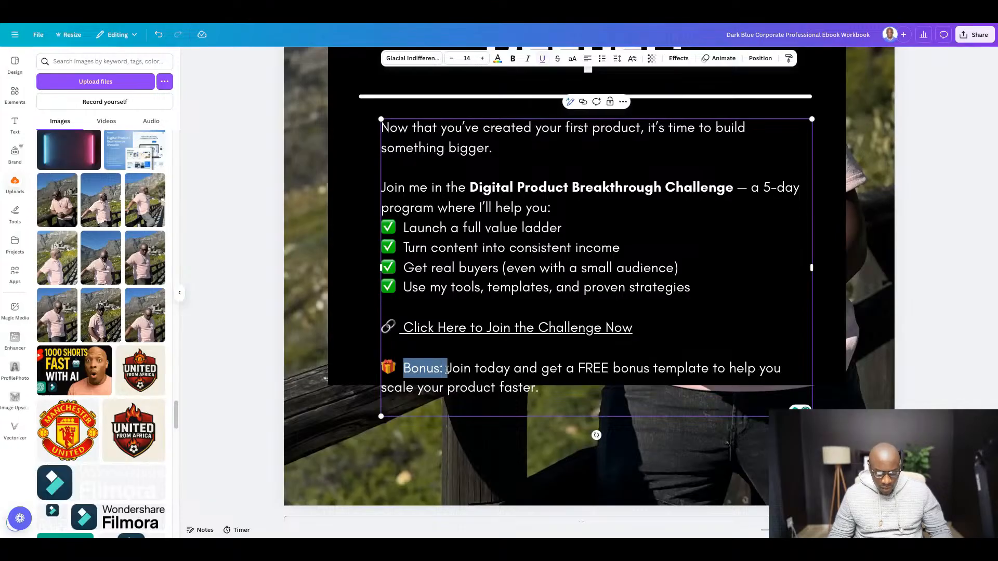
key("ctrl+b")
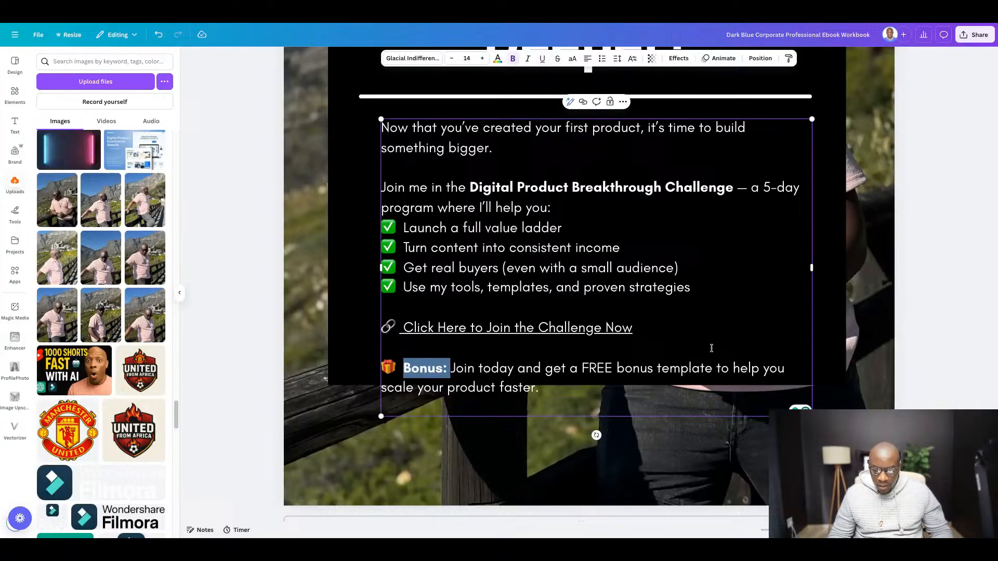
- Extend the black background box downward to a height of about 19 so it encloses all the body text
left_click(936, 346)
left_click(350, 324)
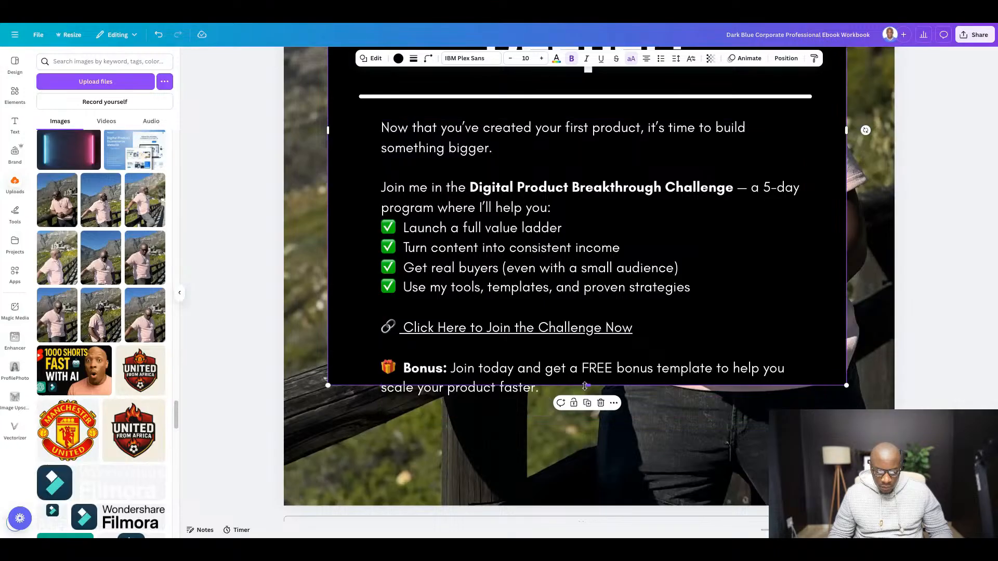
mouse_move(587, 385)
left_mouse_down()
mouse_move(587, 424)
mouse_move(586, 388)
left_mouse_up()
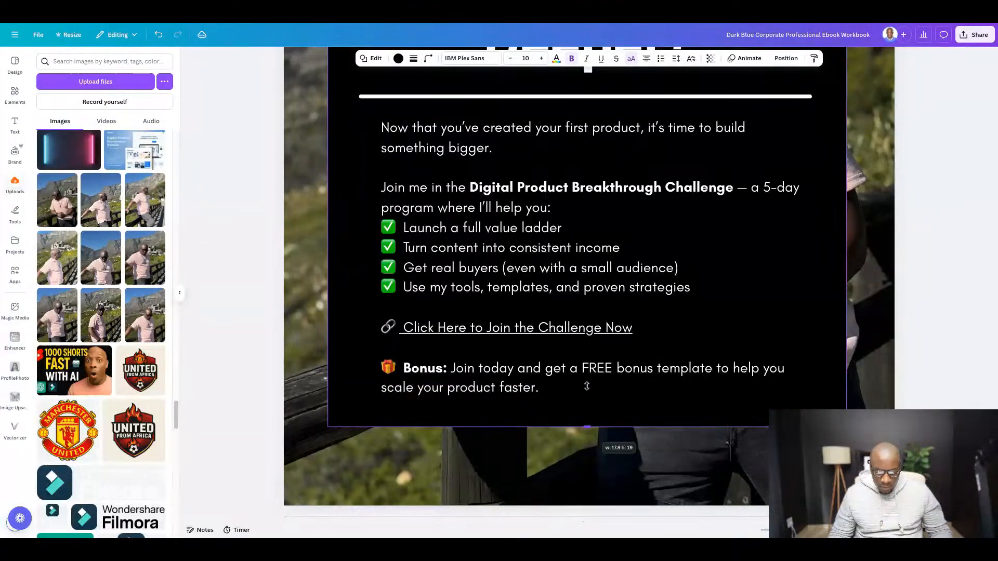
left_click(633, 338)
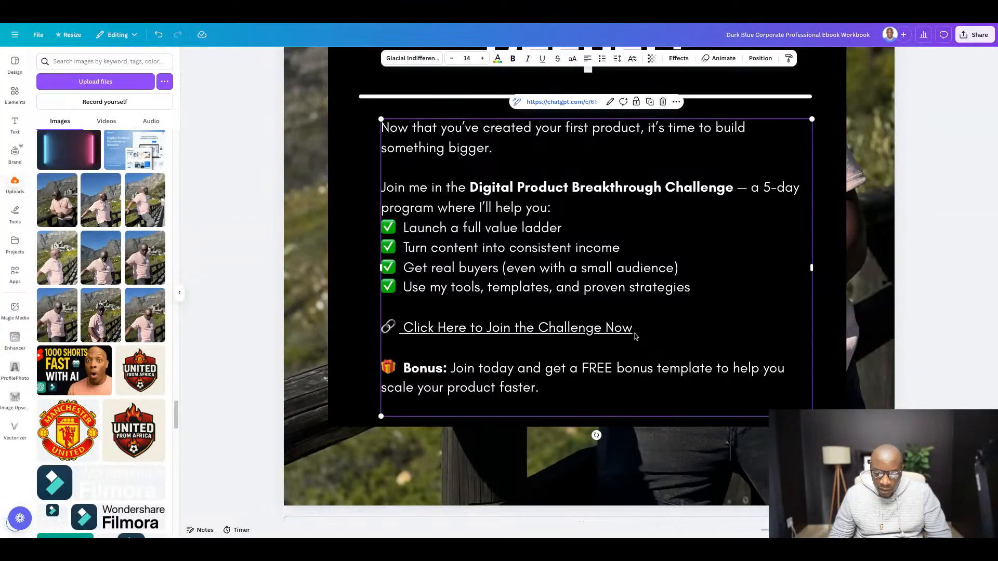
left_click_drag(634, 336, 382, 330)
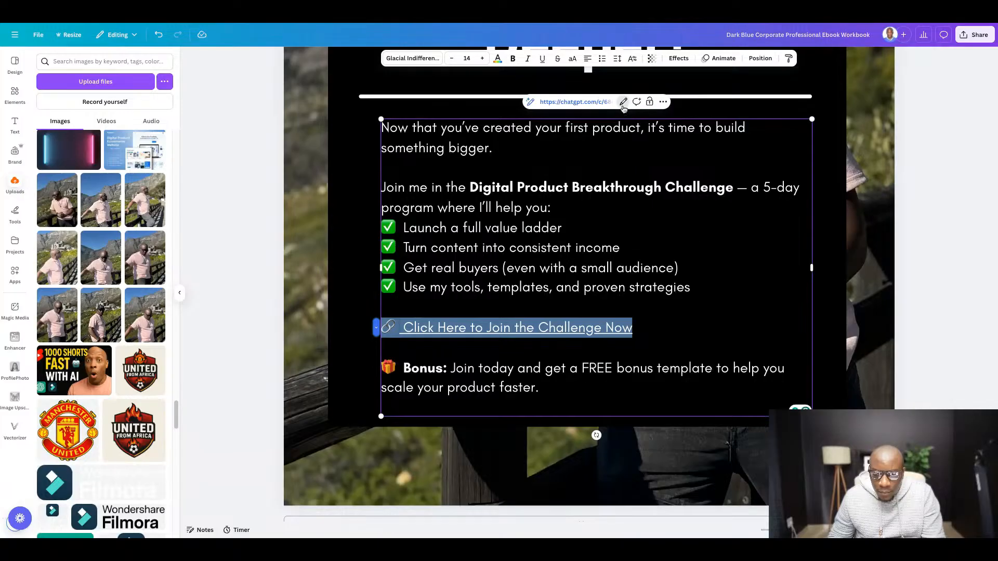
left_click(623, 102)
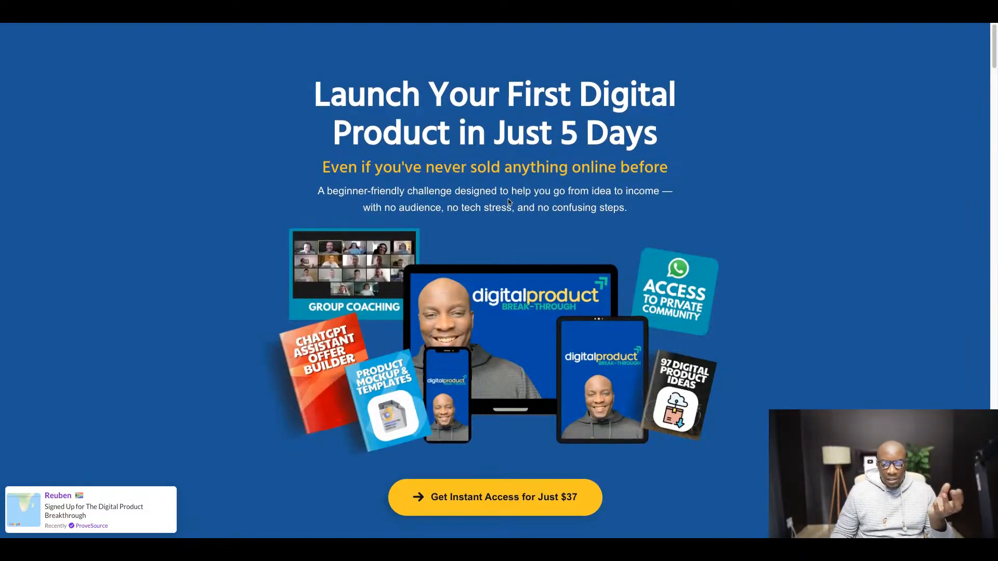
scroll(508, 199, "down", 2)
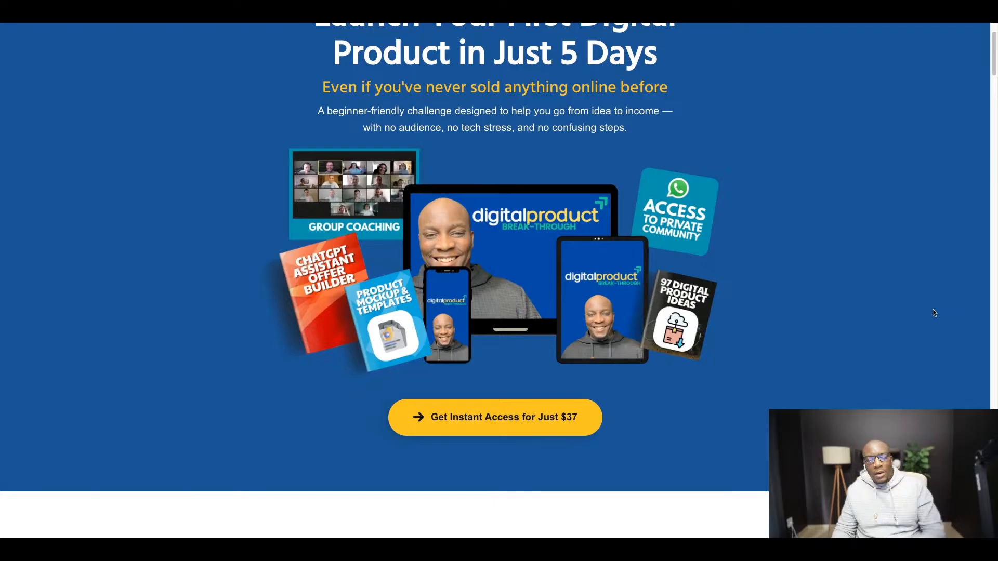
scroll(775, 312, "up", 1)
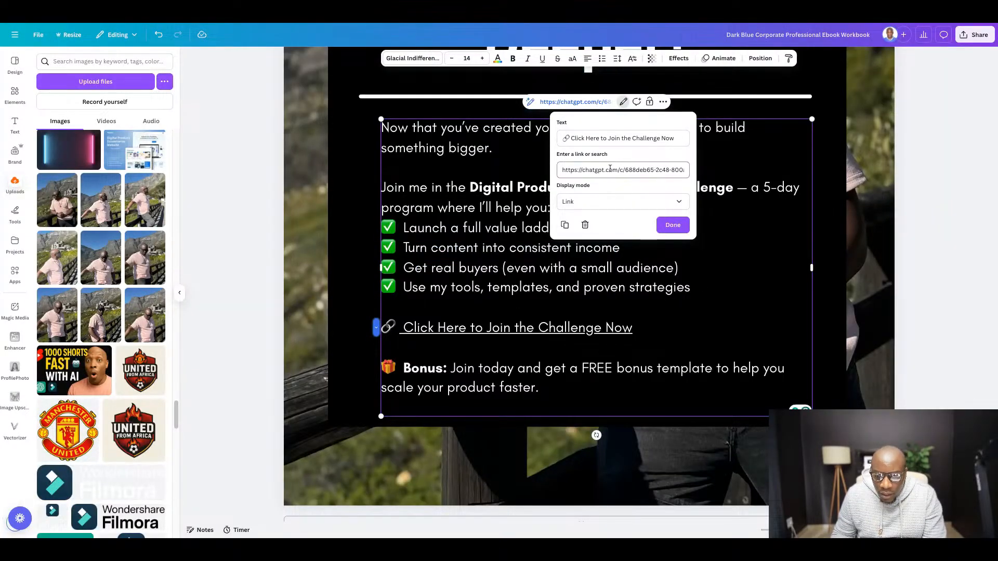
triple_click(611, 169)
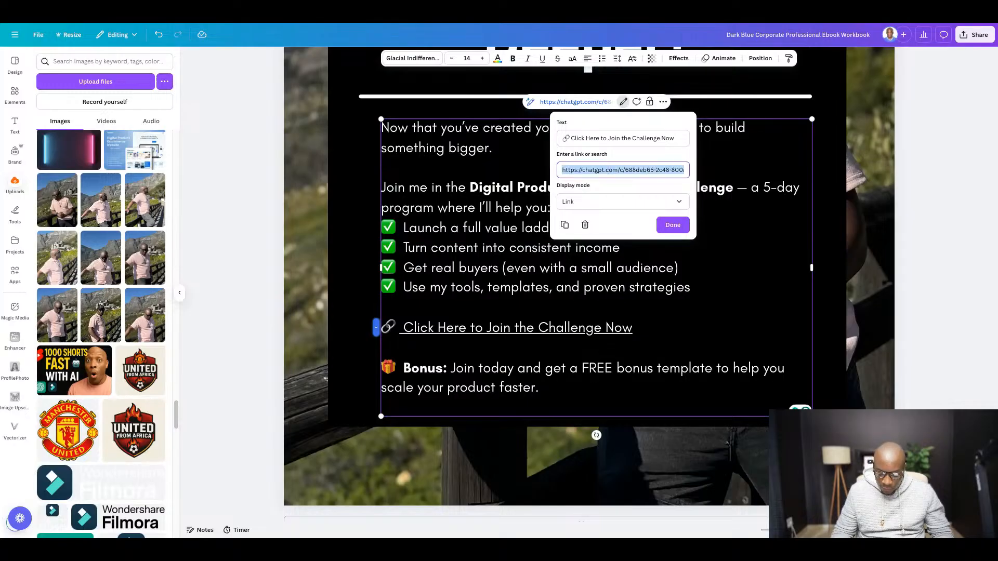
key("BackSpace")
key("ctrl+v")
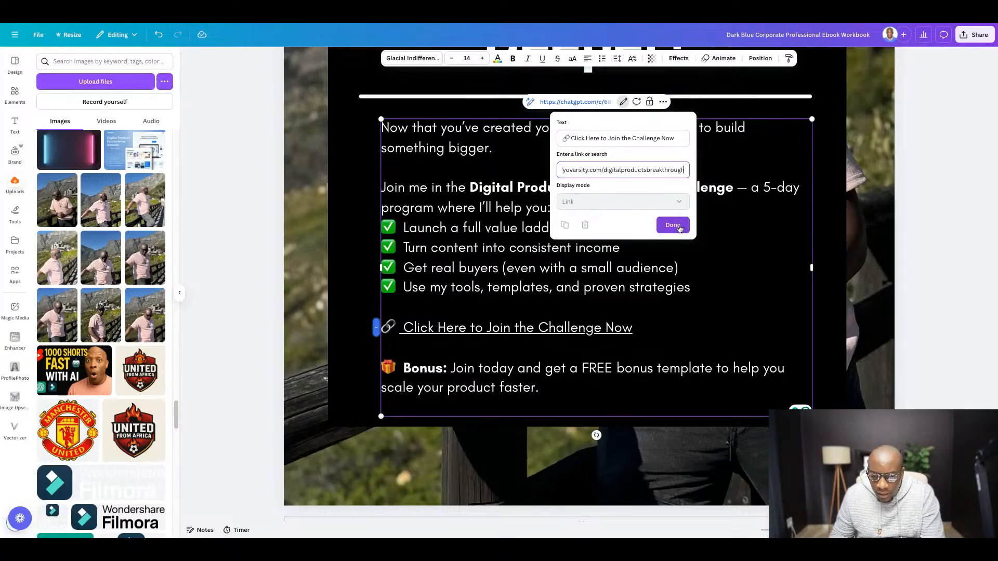
left_click(673, 226)
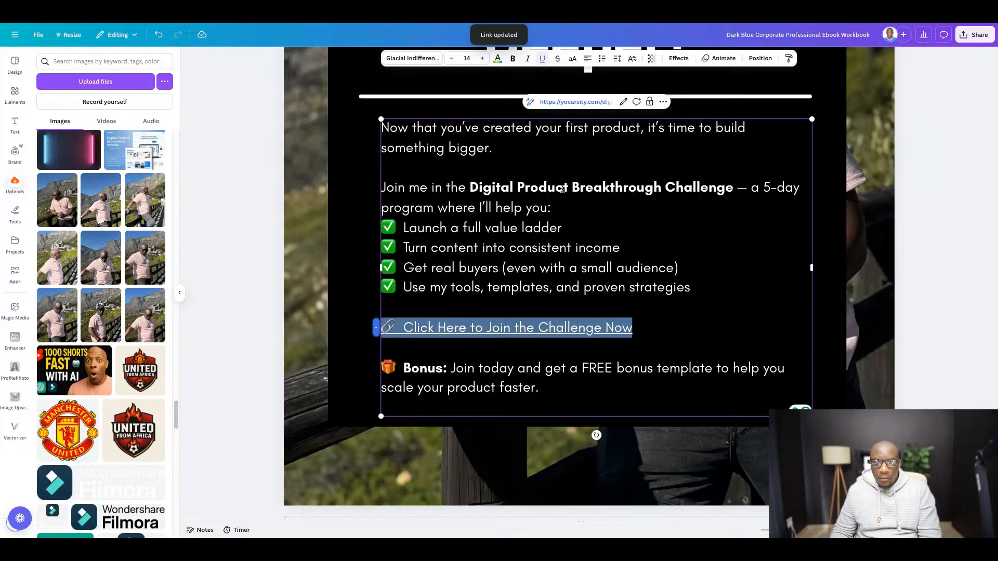
- Make the "Click Here to Join the Challenge Now" link line bold and color it yellow (#ffde59)
left_click(513, 58)
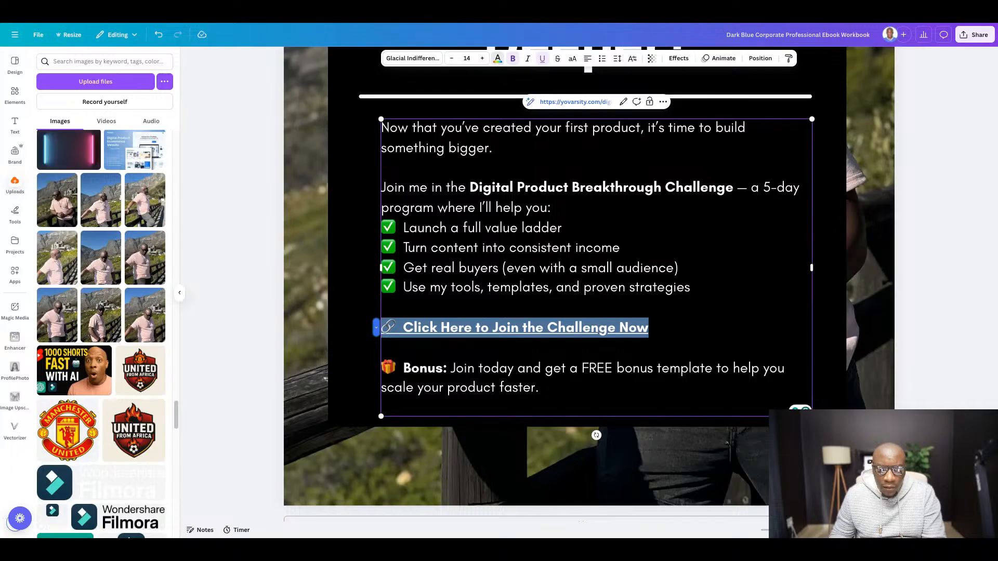
left_click(499, 61)
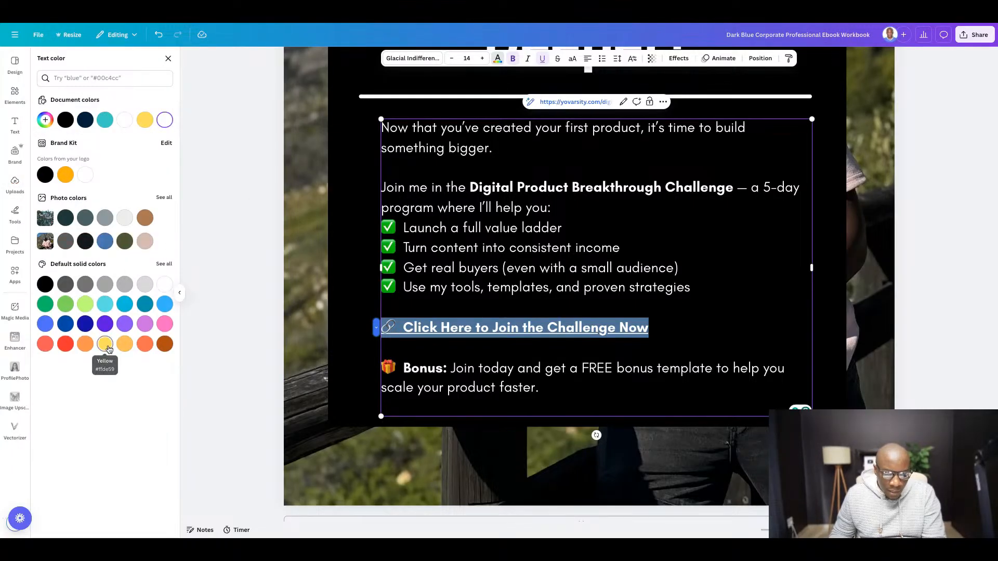
left_click(105, 345)
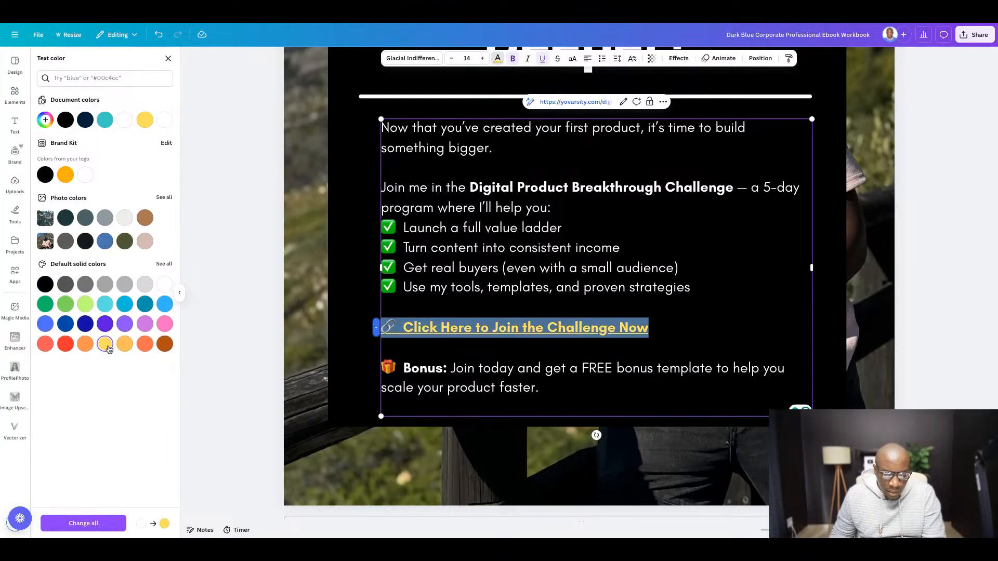
left_click(955, 319)
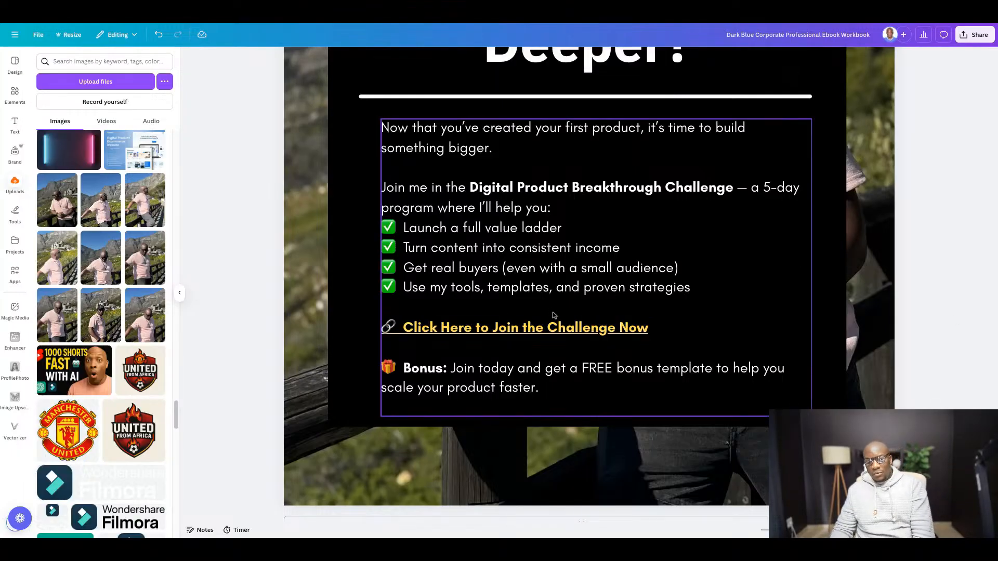
- Duplicate the "Ready to Go Deeper?" page at the end of the workbook
scroll(554, 315, "down", 1)
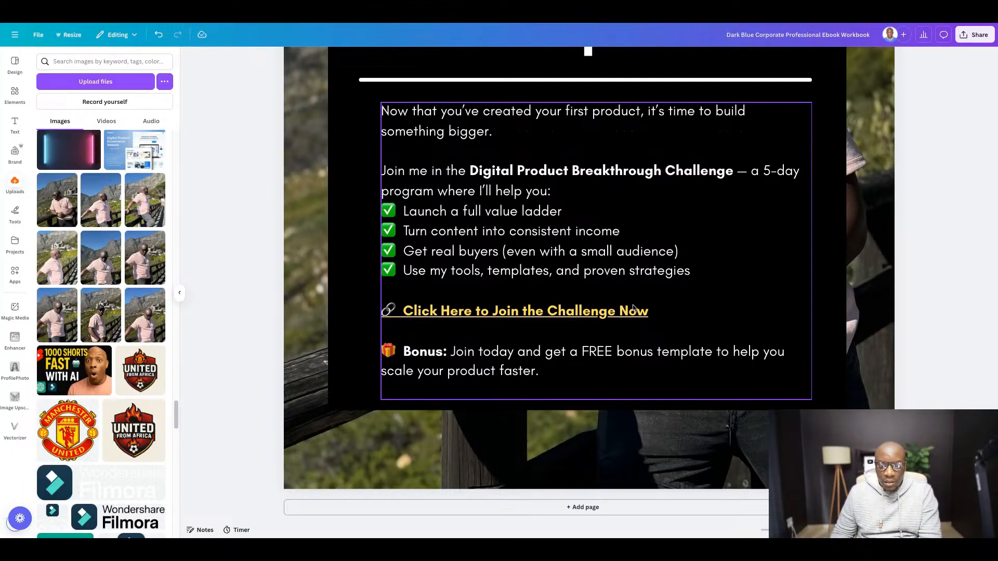
scroll(633, 310, "up", 8)
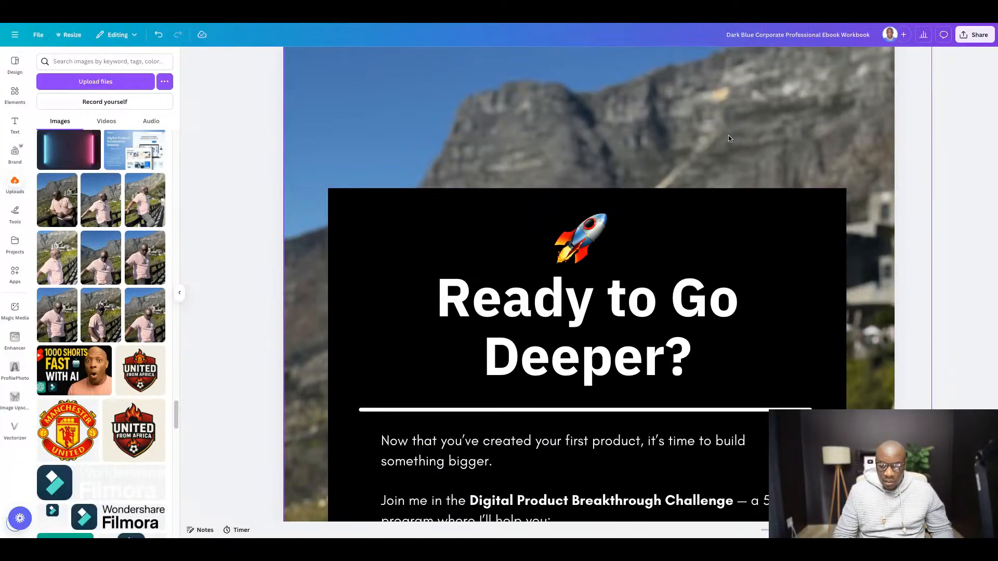
scroll(725, 137, "down", 6)
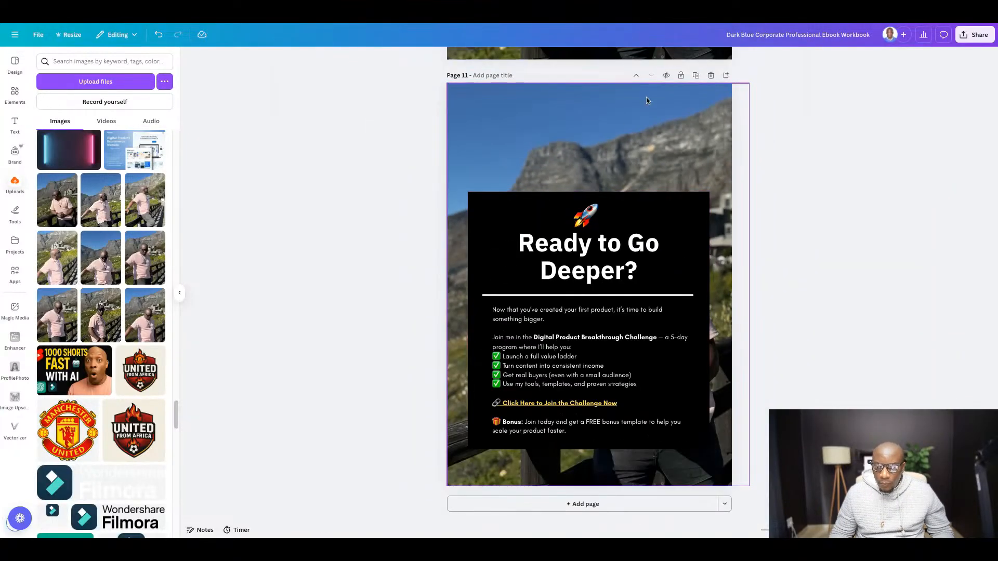
left_click(696, 76)
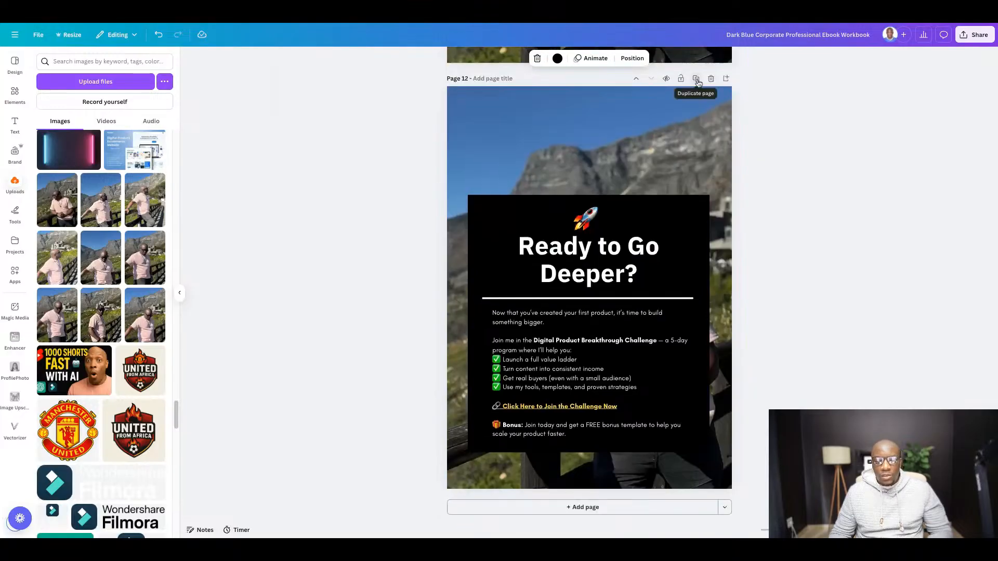
- Replace the duplicated page's heading with "👋 Final Words" from the Google Docs document, placing the emoji on its own line above the words
left_click(358, 22)
scroll(414, 277, "down", 8)
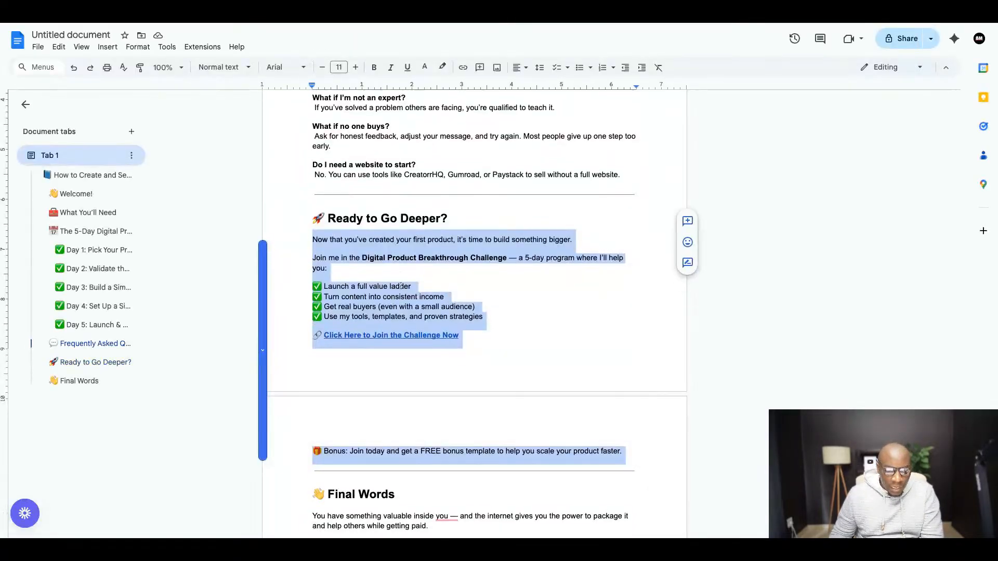
scroll(414, 276, "up", 3)
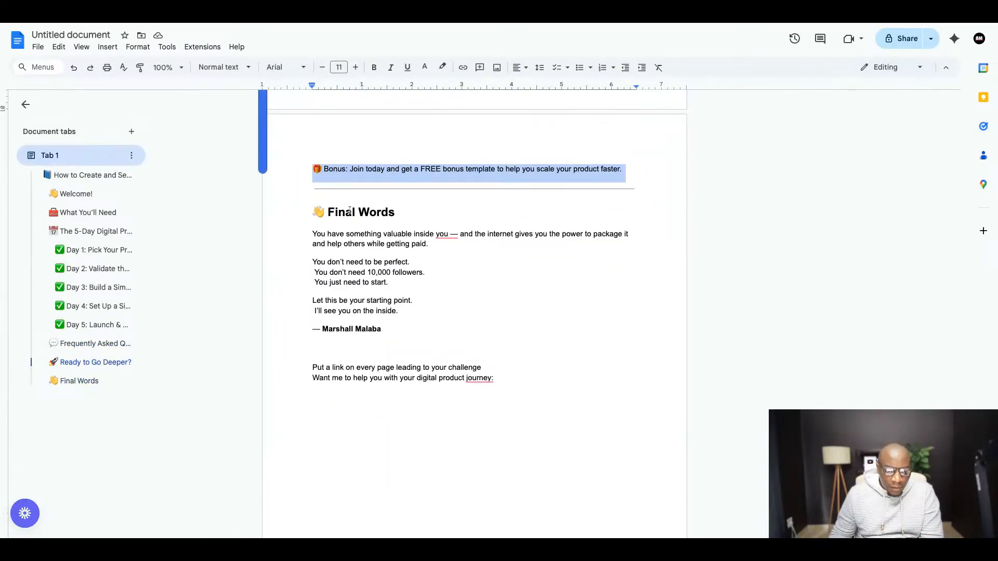
triple_click(314, 213)
key("ctrl+c")
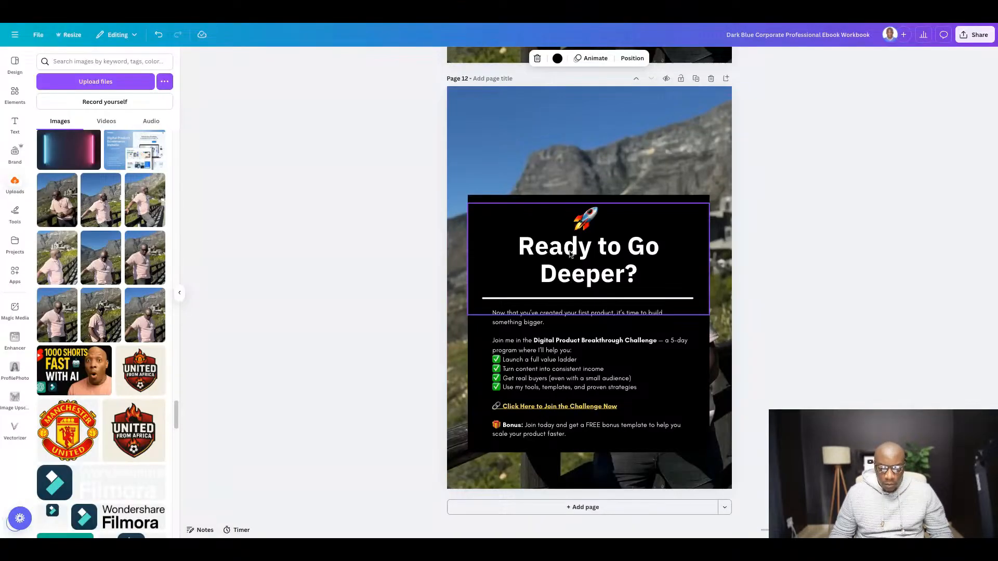
left_click(570, 254)
key("ctrl+a")
key("ctrl+v")
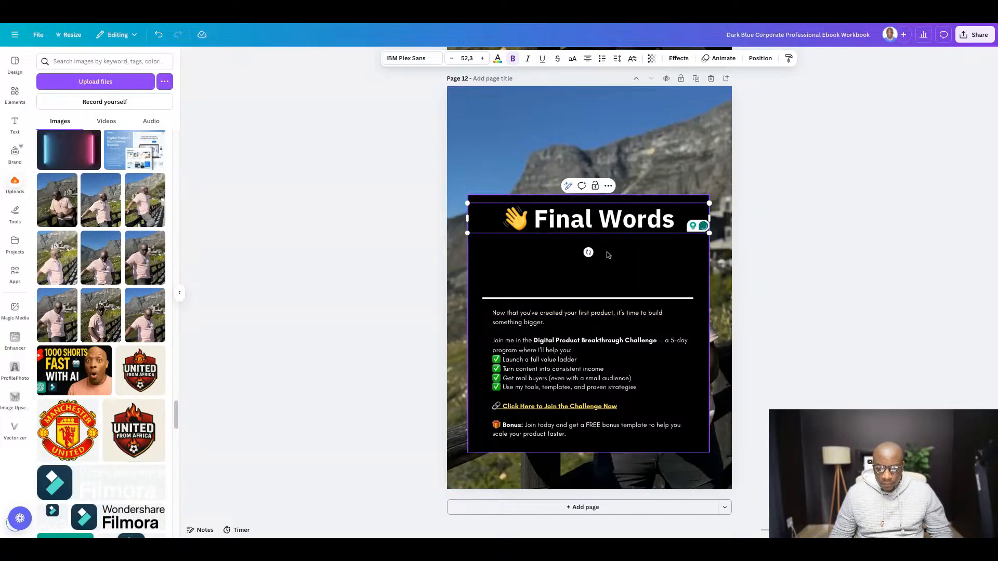
left_click(532, 215)
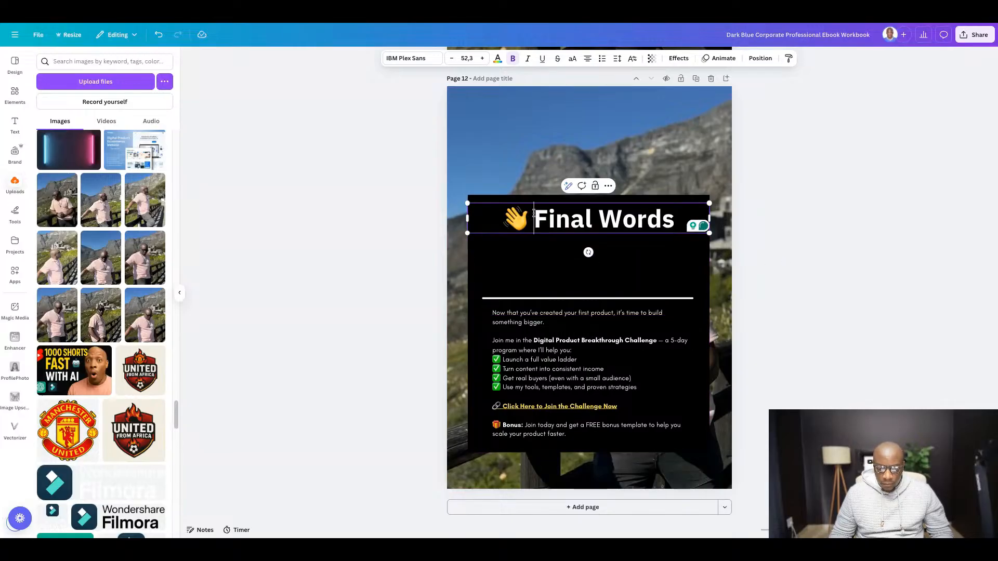
key("Return")
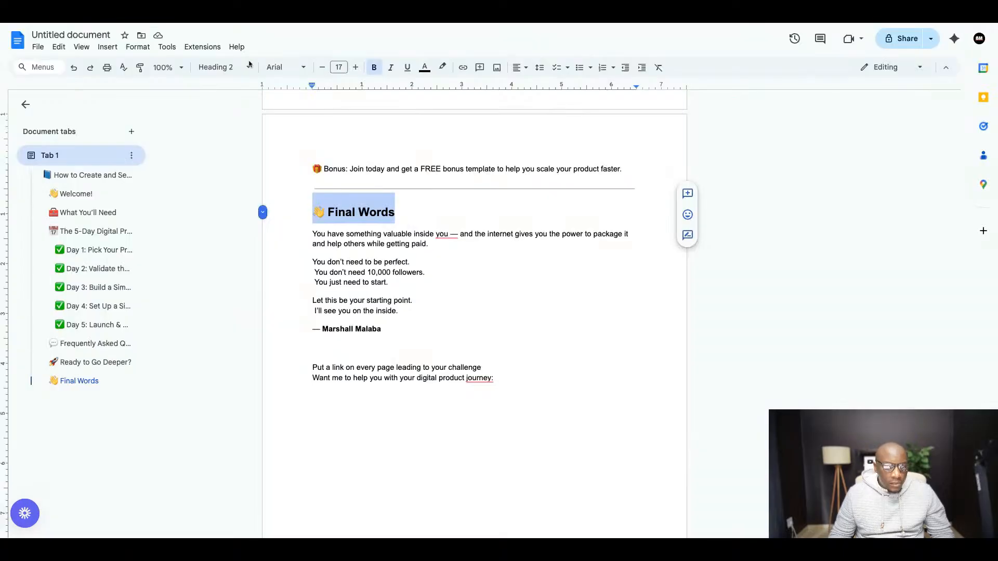
- Switch to Google Docs and copy the Final Words text from "You have something valuable inside you" through the author's signature line
left_click(229, 11)
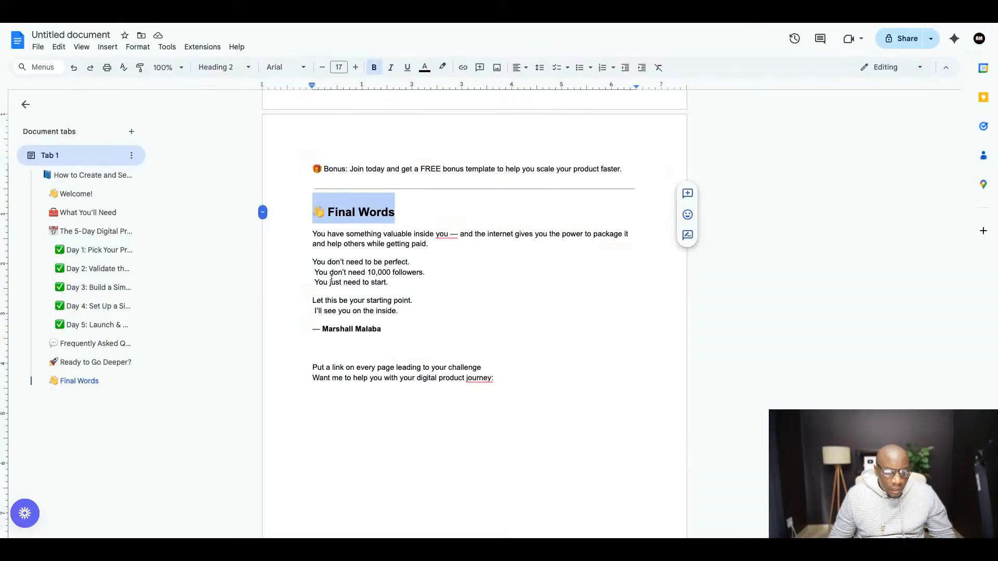
left_click_drag(311, 235, 411, 262)
left_click(315, 237)
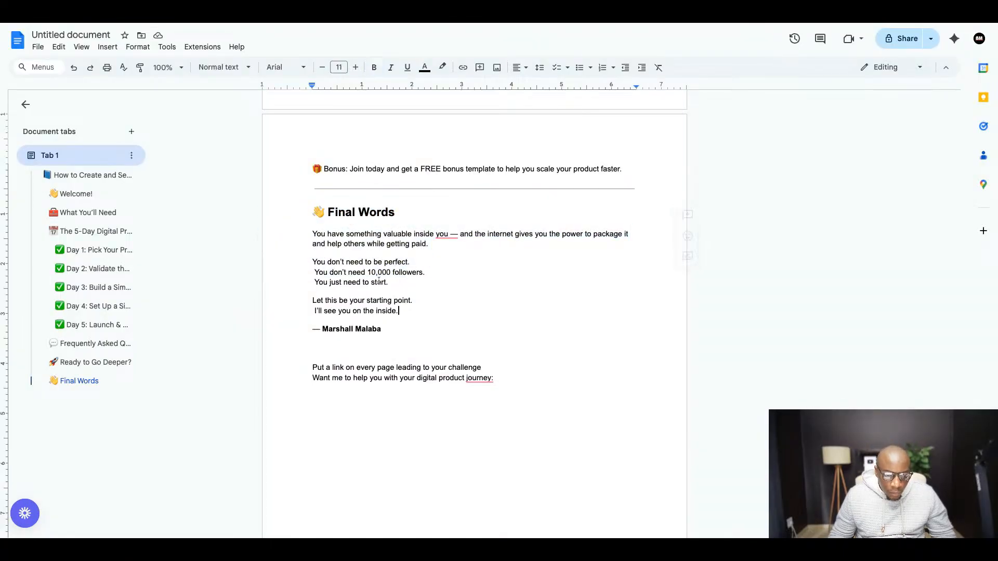
key("shift+Down")
key("shift+Down")
key("shift+Down")
key("shift+Down")
key("shift+Down")
key("shift+Down")
key("shift+Down")
key("shift+Down")
key("shift+Down")
key("ctrl+c")
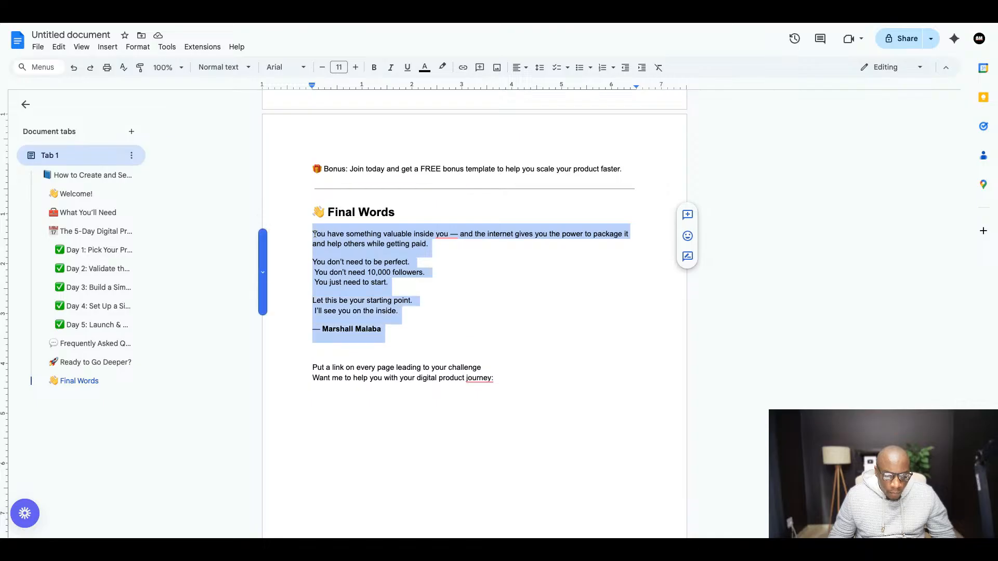
- Switch back to Canva and replace the body text under the "Final Words" heading on page 12 with the copied paragraphs
left_click(291, 13)
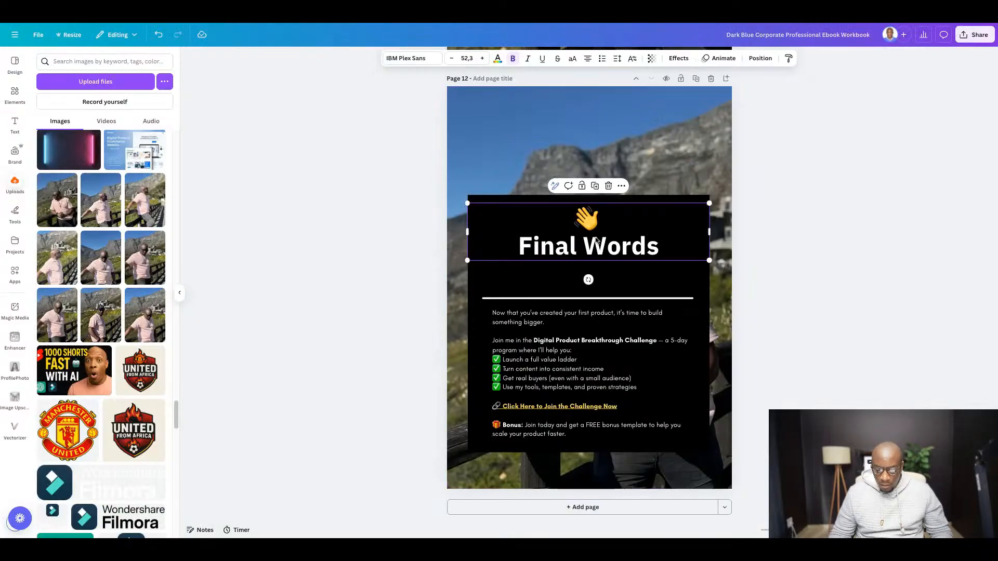
left_click(540, 332)
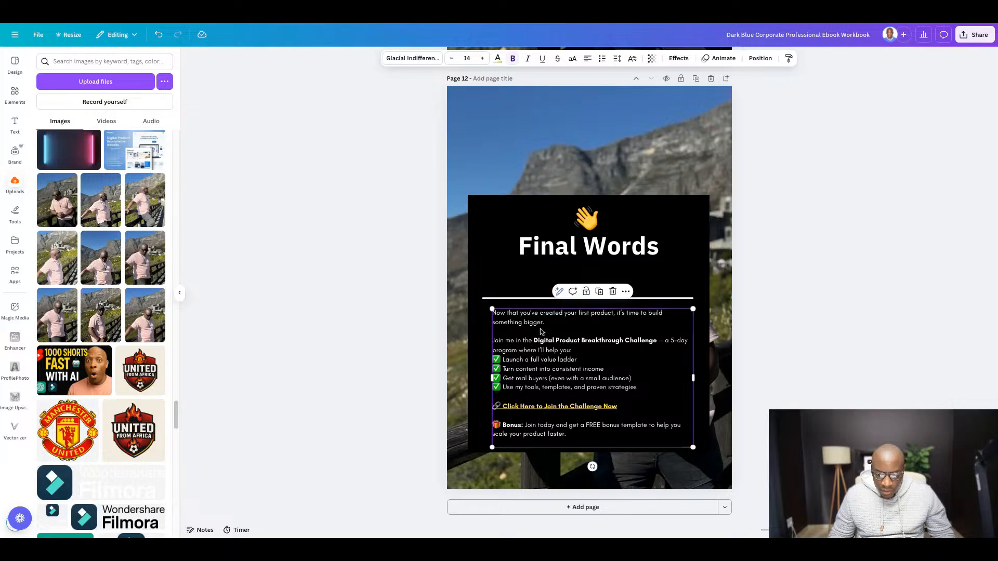
double_click(538, 325)
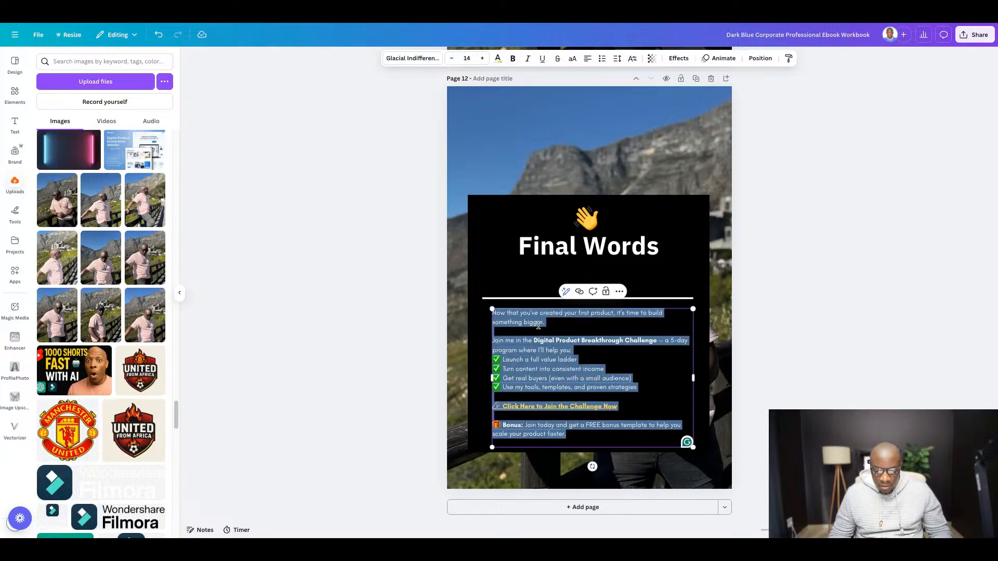
key("ctrl+v")
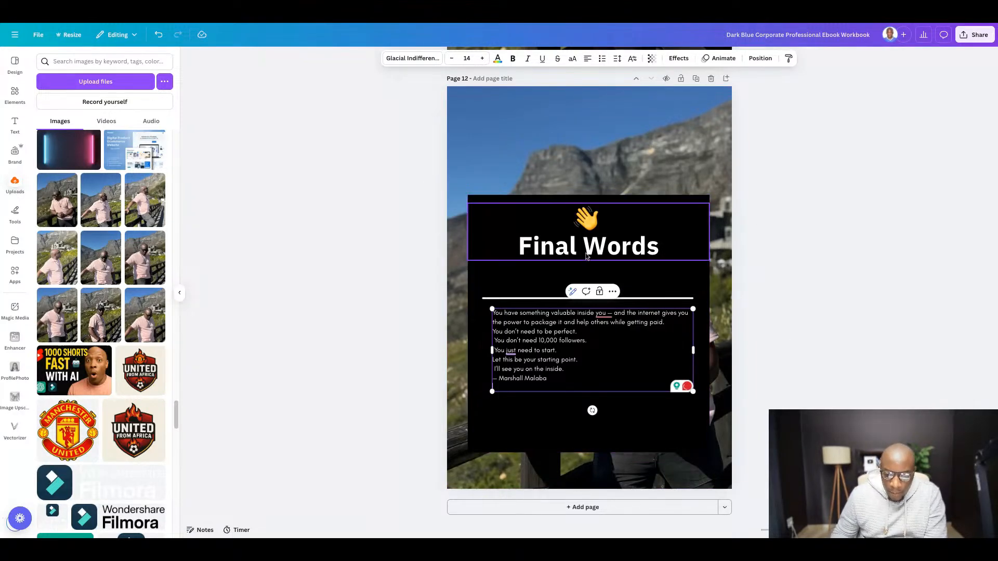
left_click(825, 292)
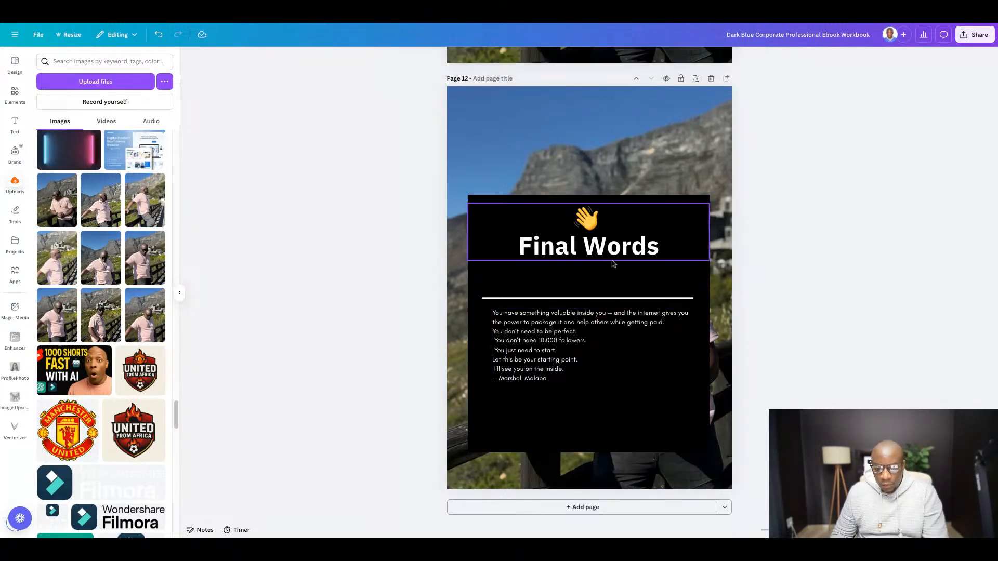
- Review the workbook's pages from the Final Words page back up to the cover
scroll(608, 301, "up", 12)
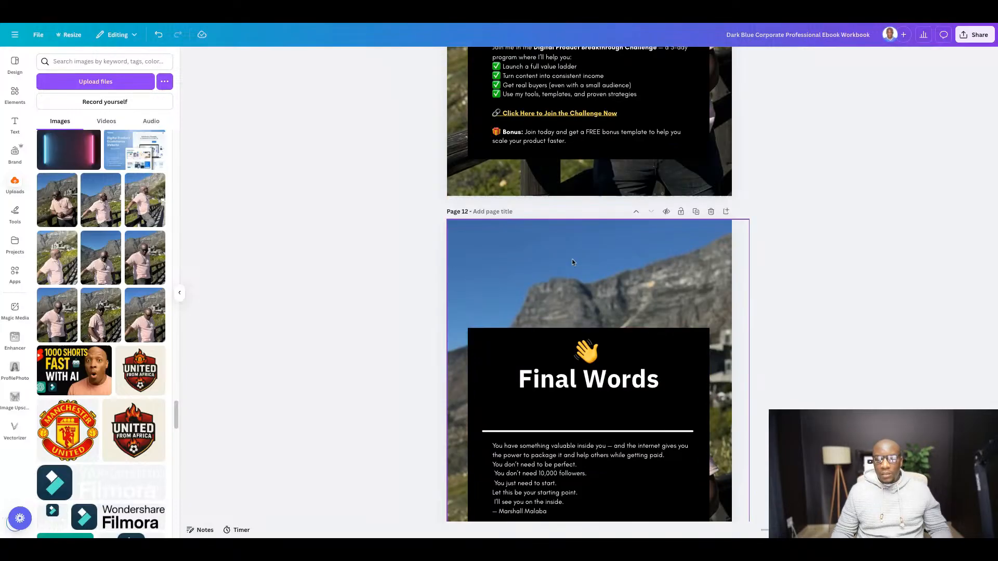
scroll(589, 266, "up", 20)
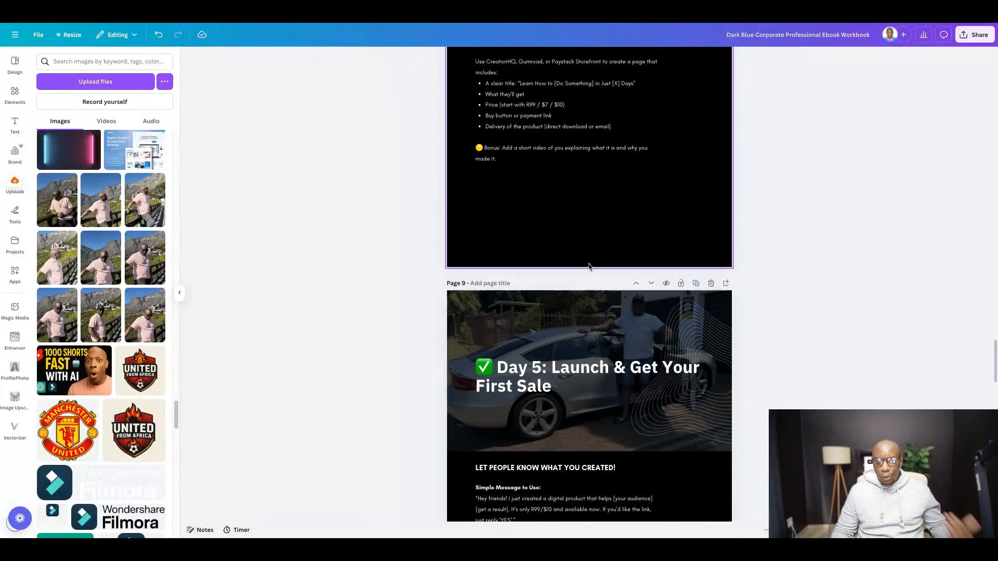
scroll(589, 263, "up", 15)
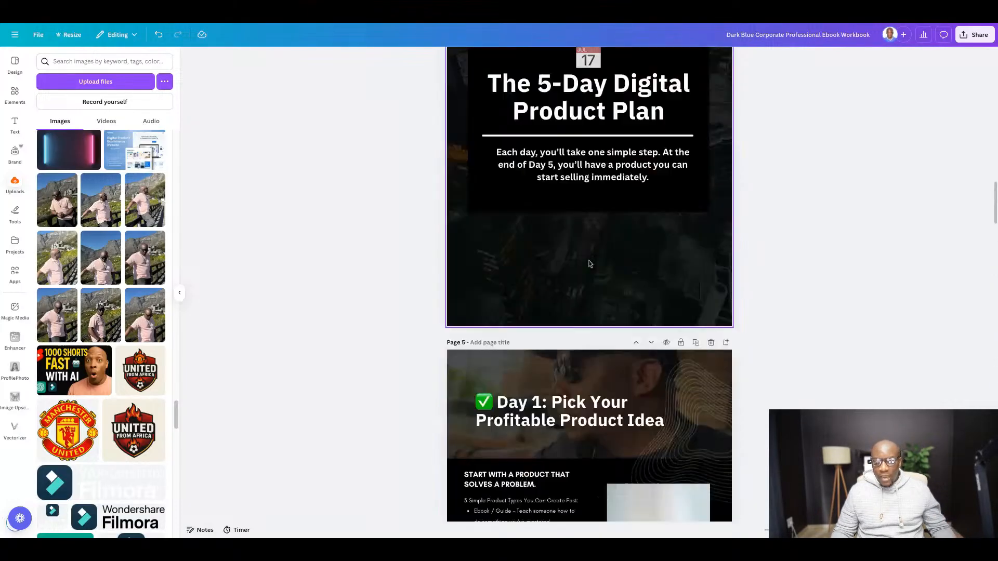
scroll(592, 262, "up", 12)
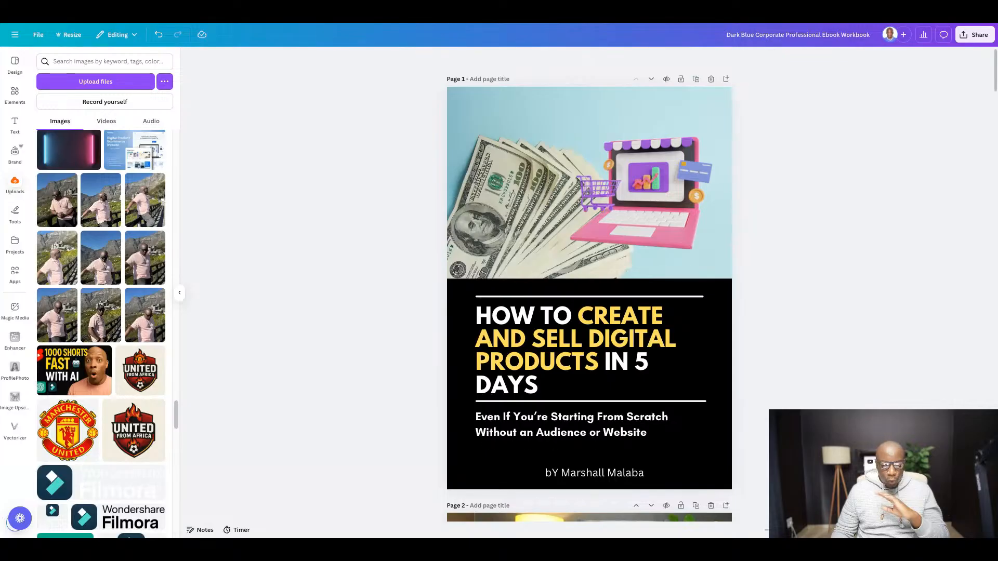
scroll(795, 260, "down", 1)
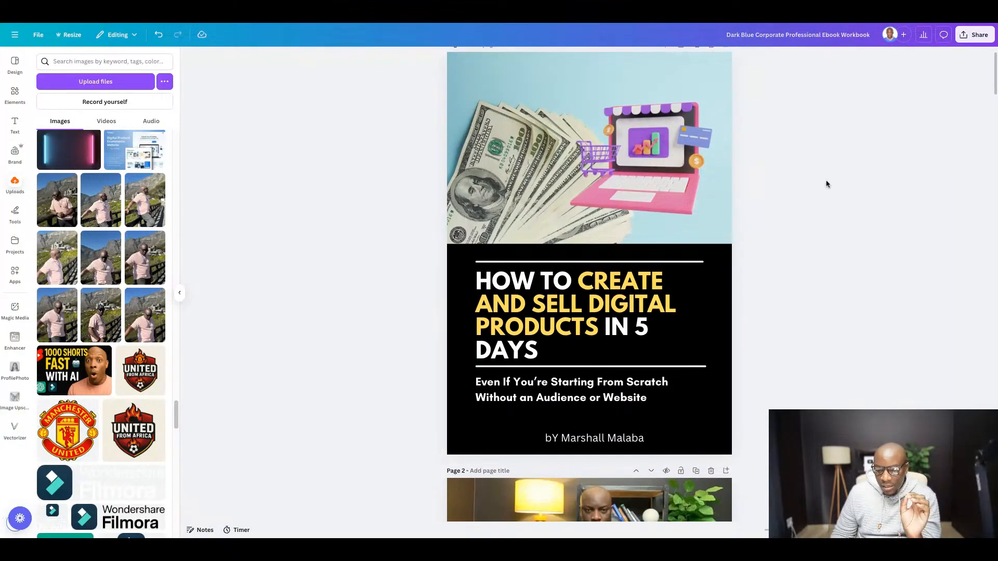
- Download pages 1-12 of the ebook workbook as a PDF Standard file
scroll(832, 171, "down", 1)
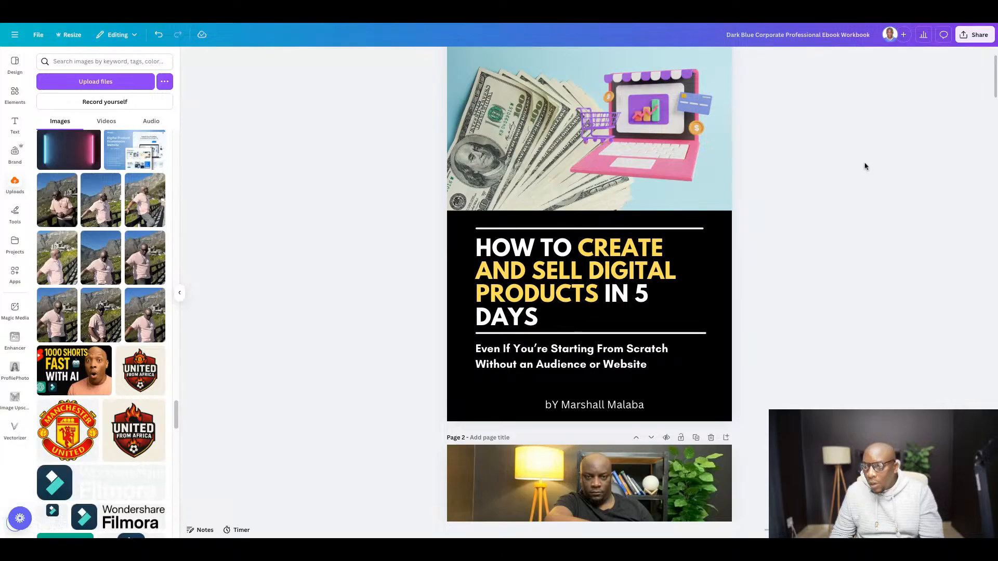
left_click(970, 33)
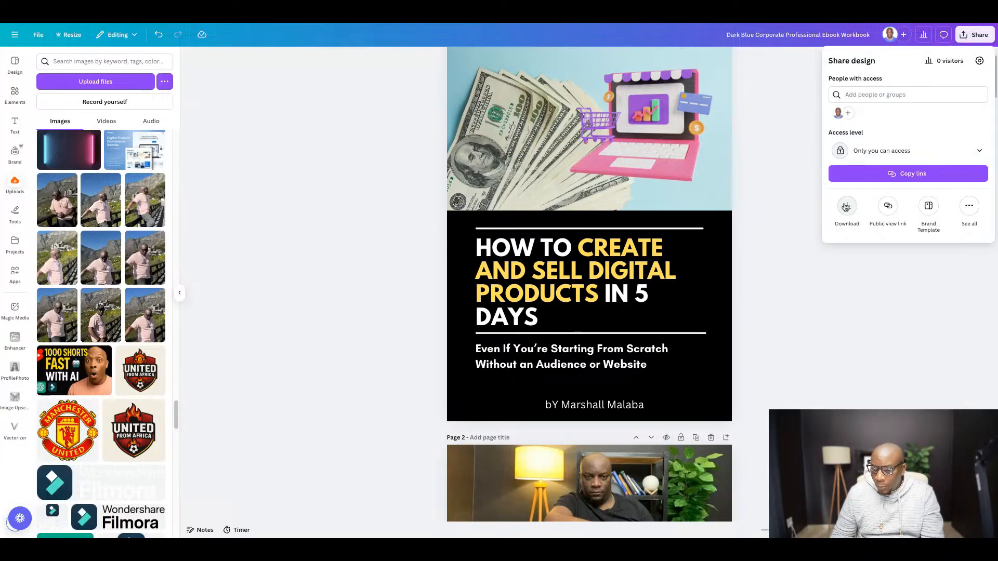
left_click(847, 207)
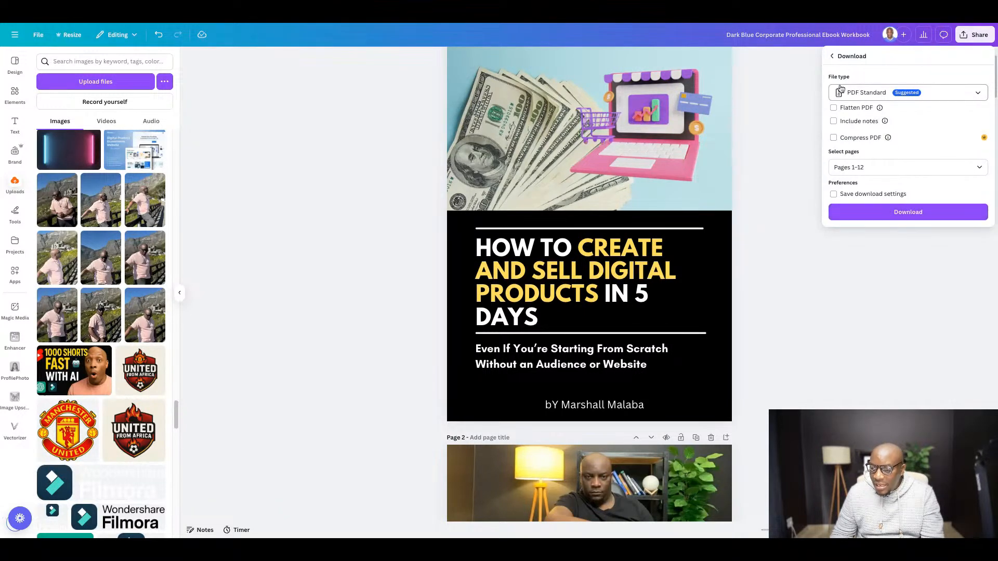
left_click(909, 212)
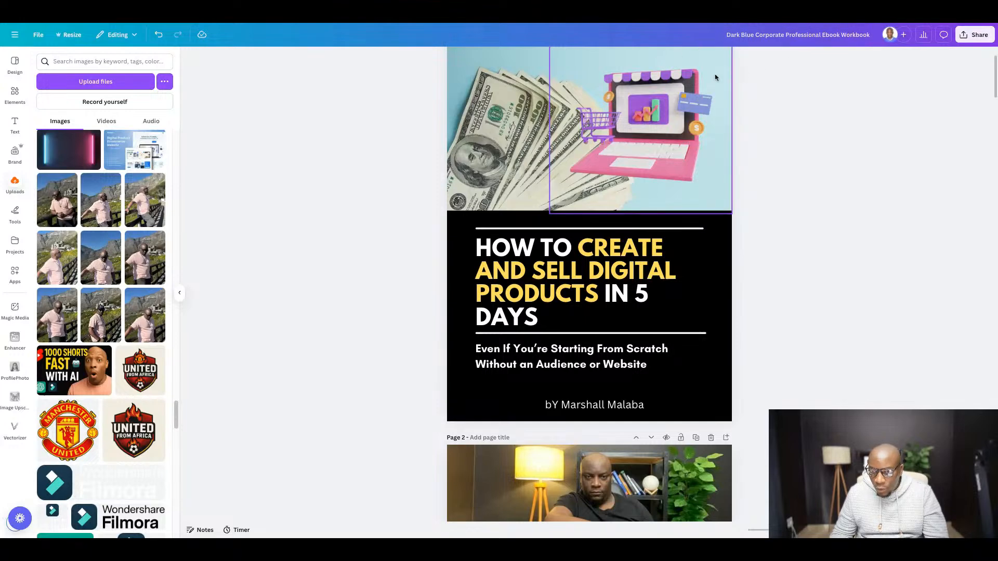
- Rename the design as "How to create and sell digital products in 5 days"
left_click(481, 248)
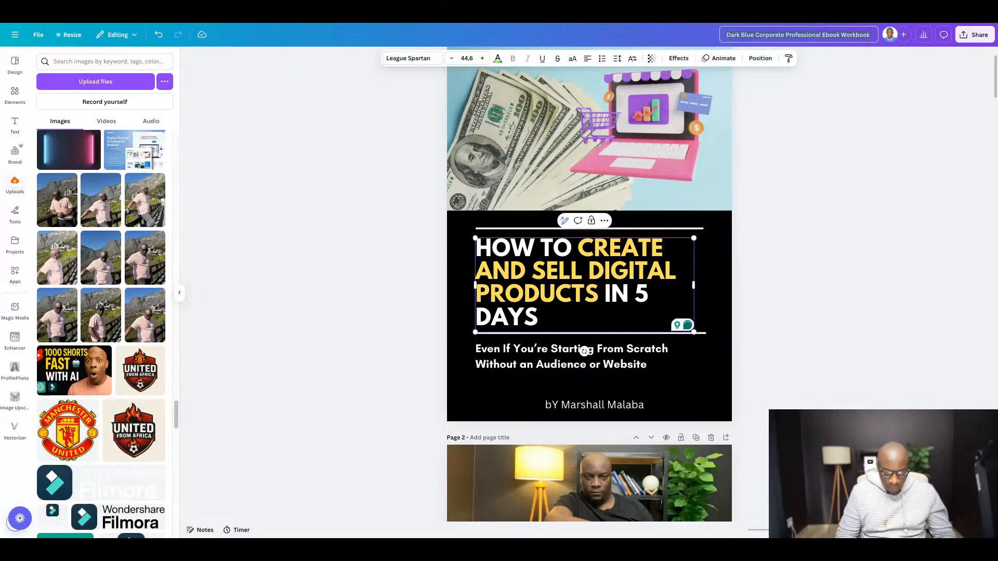
type("How to")
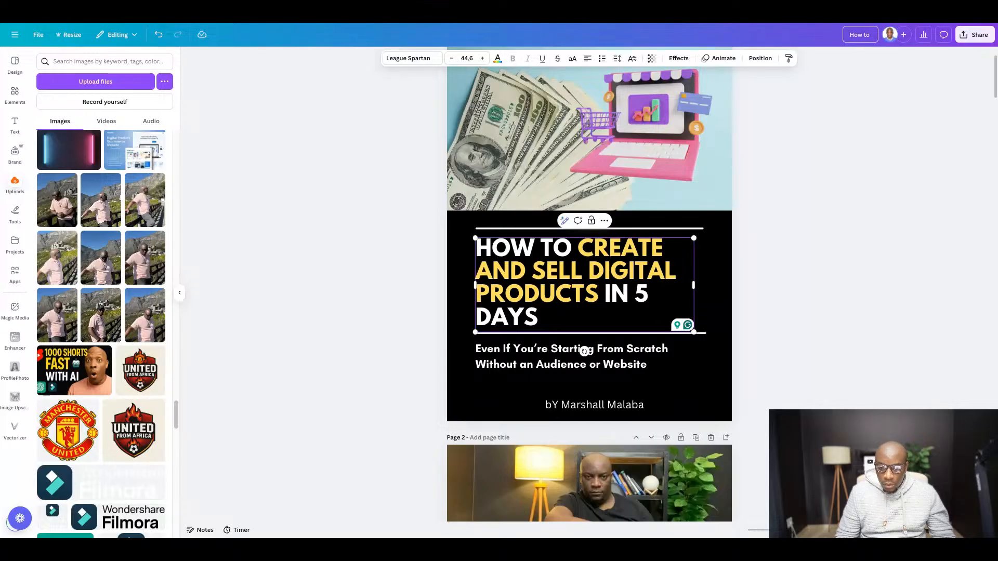
type(" crea")
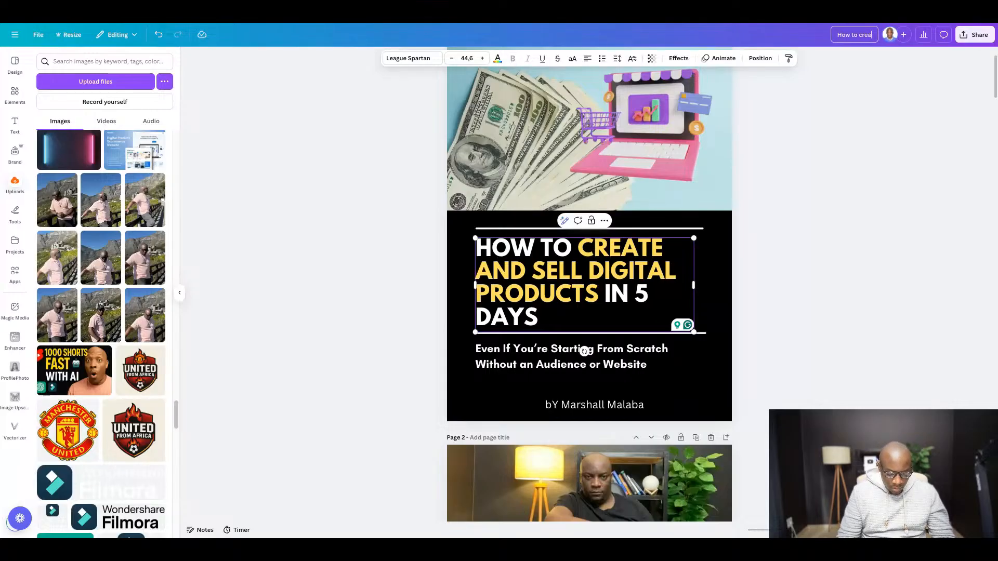
type("te and sel")
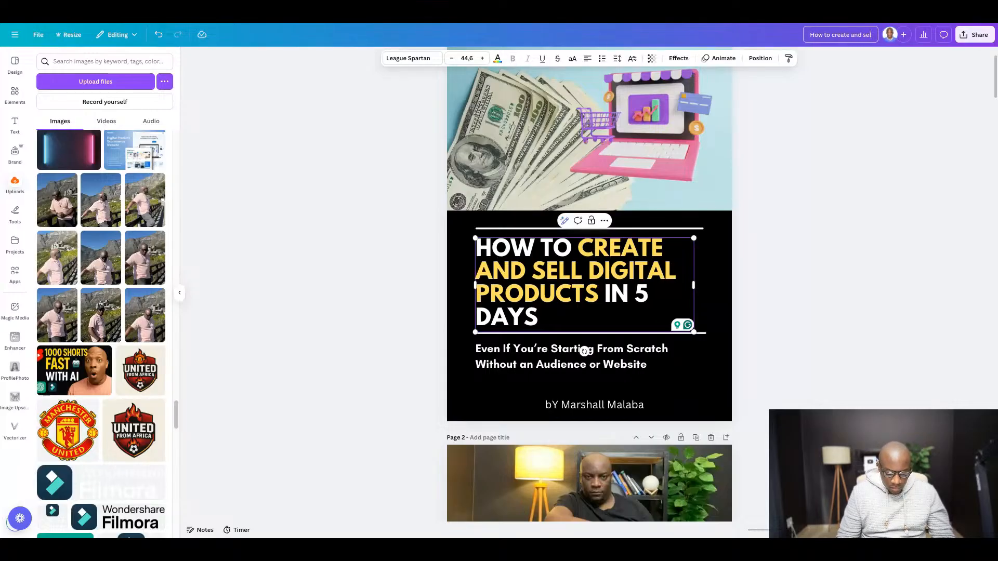
type("l digital")
key("BackSpace")
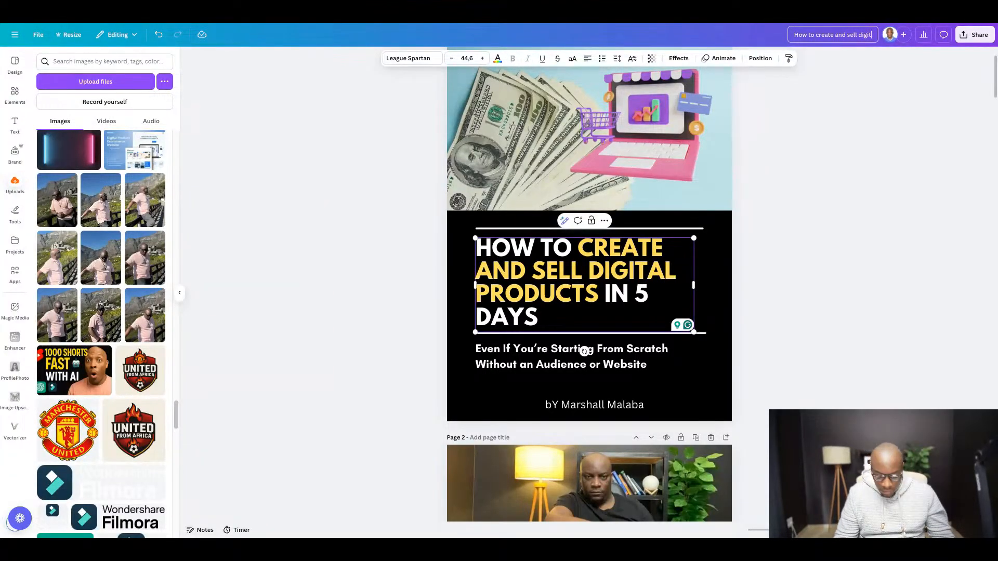
type("al prodc")
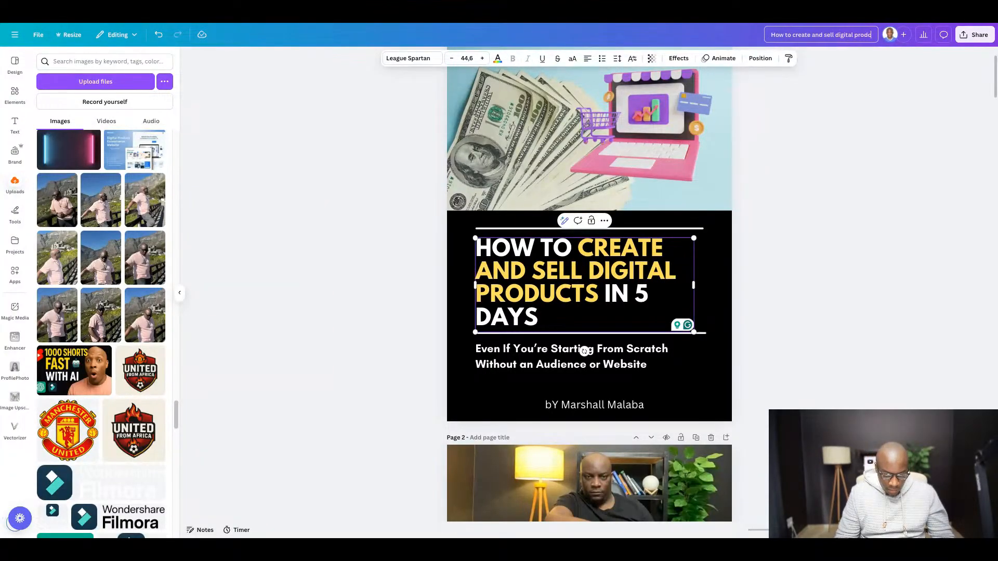
key("BackSpace")
type("uc")
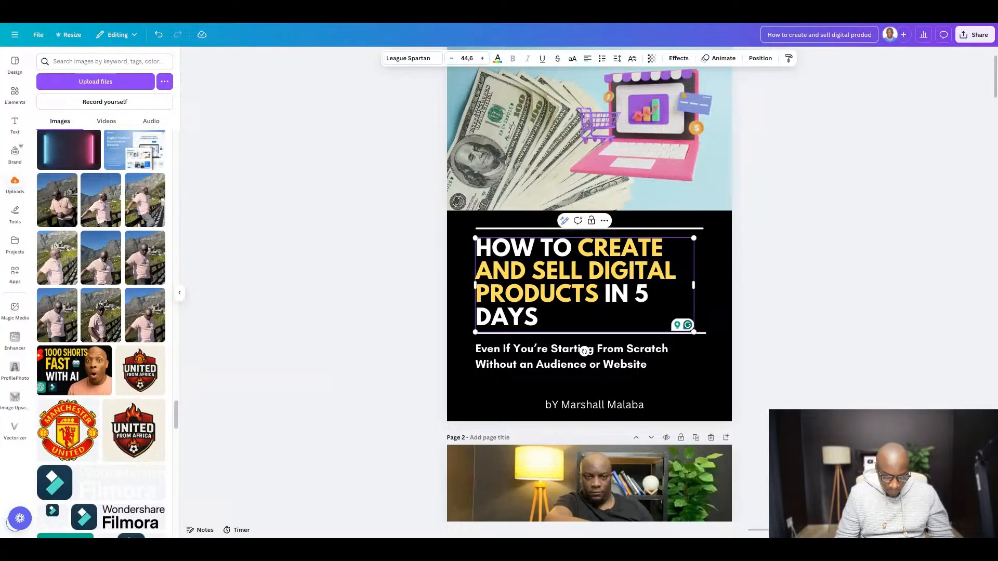
type("ts in 5")
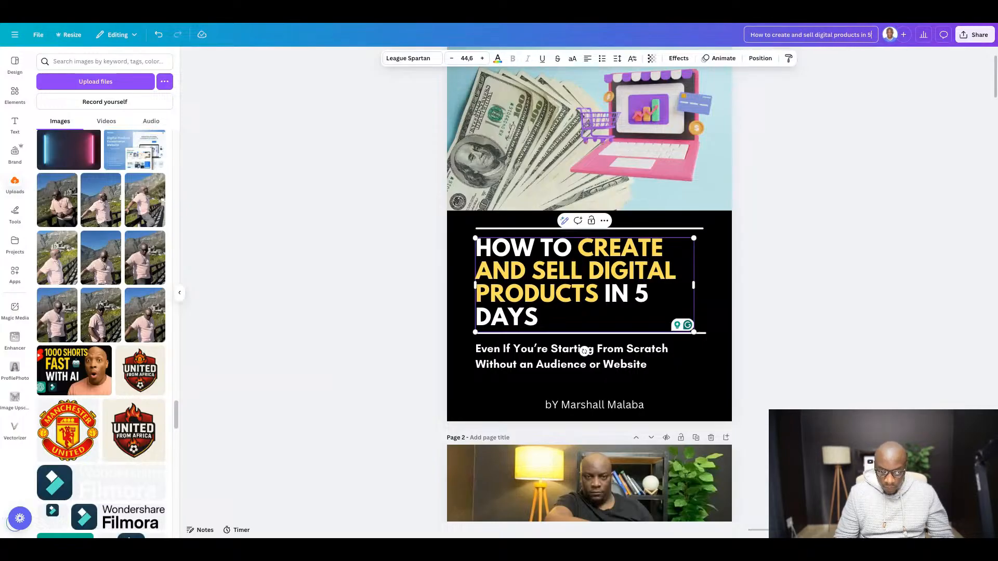
type(" days")
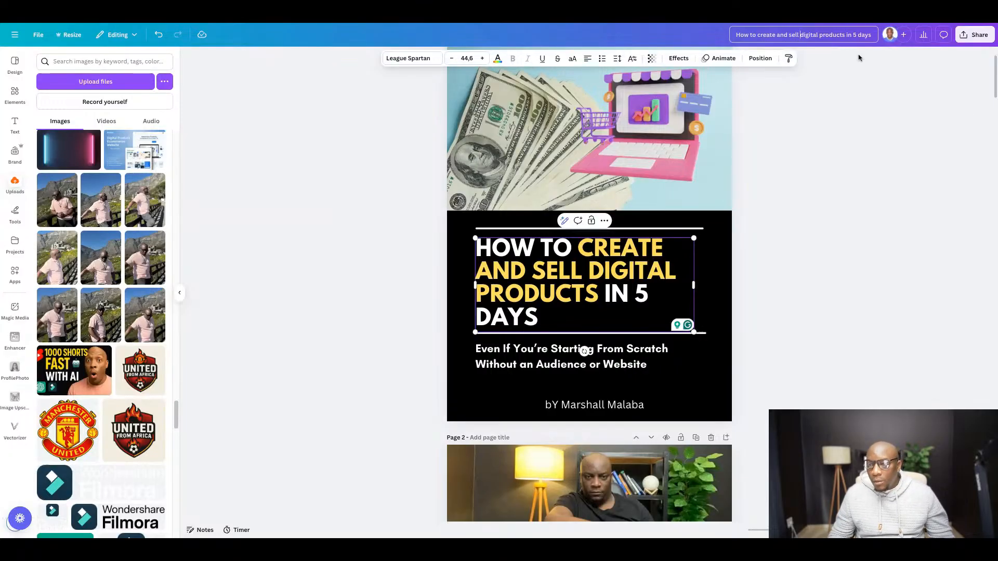
left_click(892, 123)
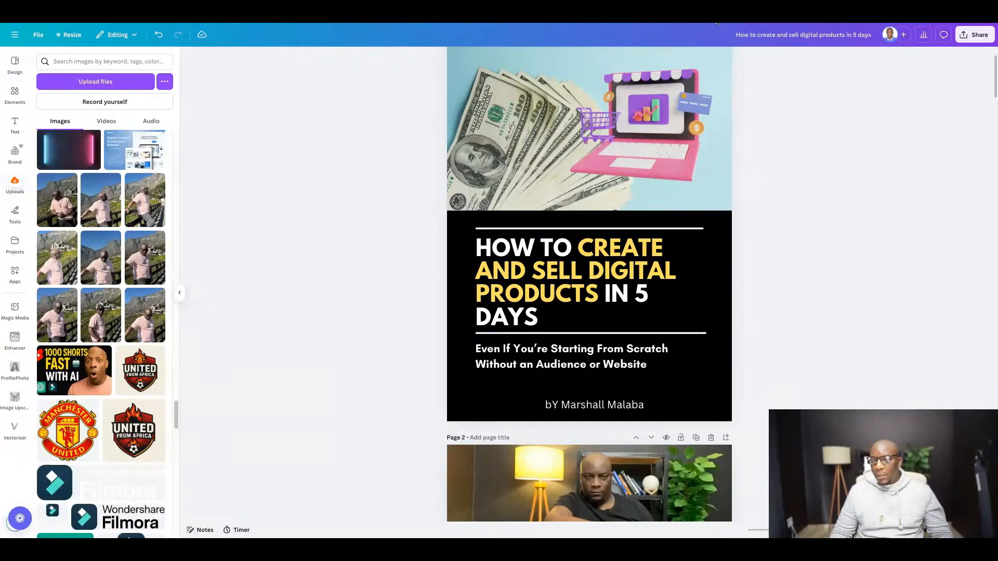
- Download the renamed design again as PDF Standard with pages 1-12
left_click(976, 34)
left_click(847, 206)
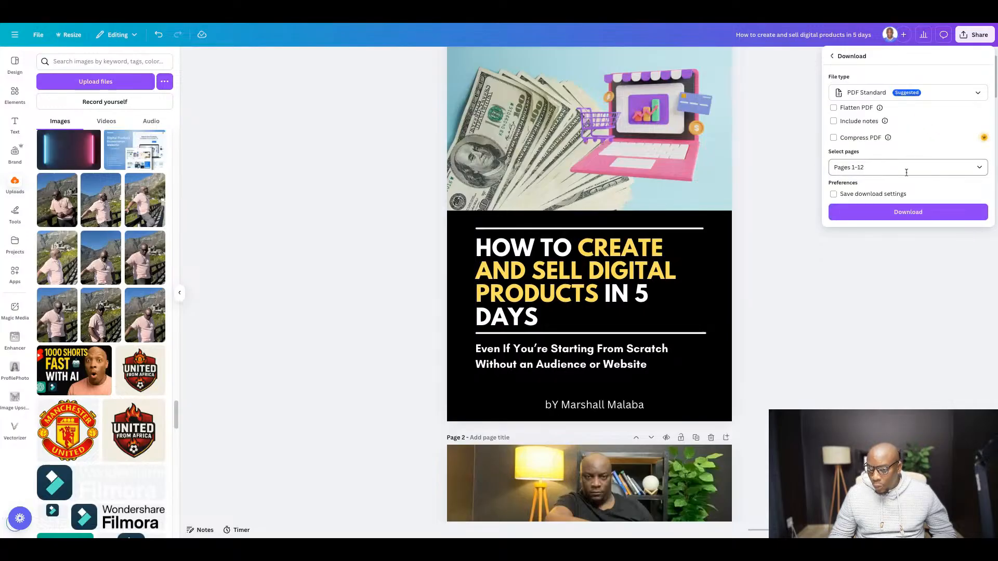
left_click(905, 212)
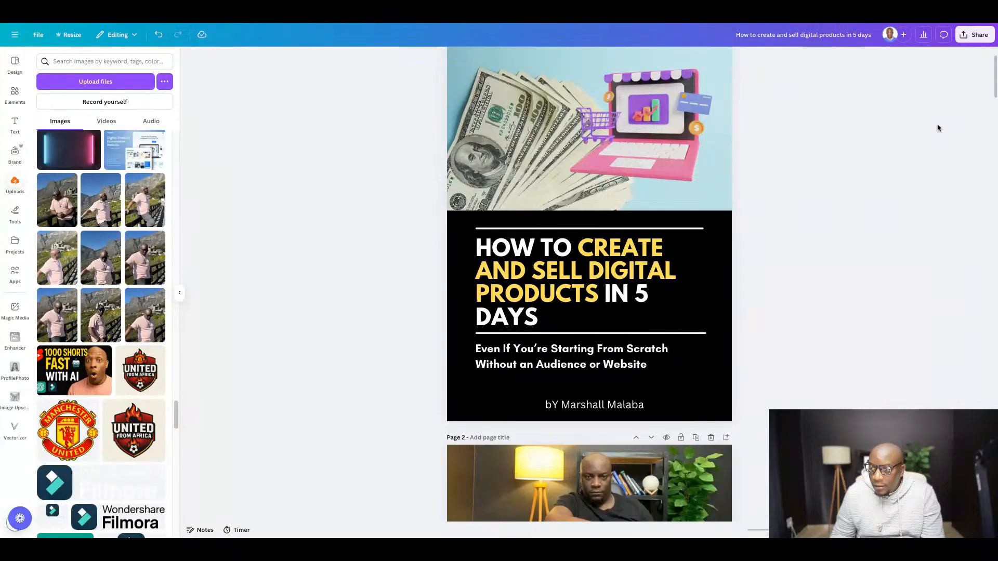
- Switch to the exported PDF and review its pages from the cover through the "Ready to Go Deeper?" page
key("ctrl+Tab")
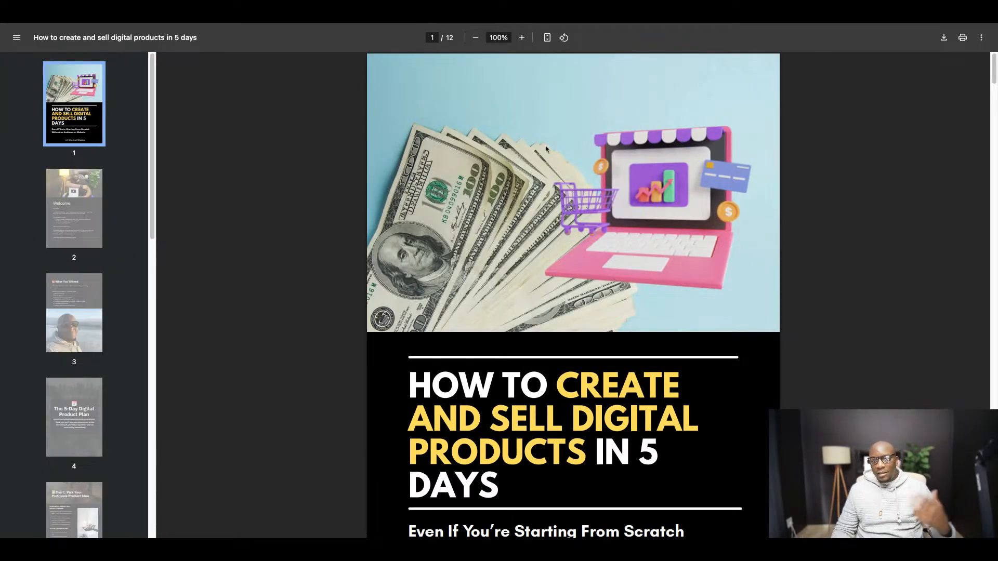
scroll(497, 256, "down", 3)
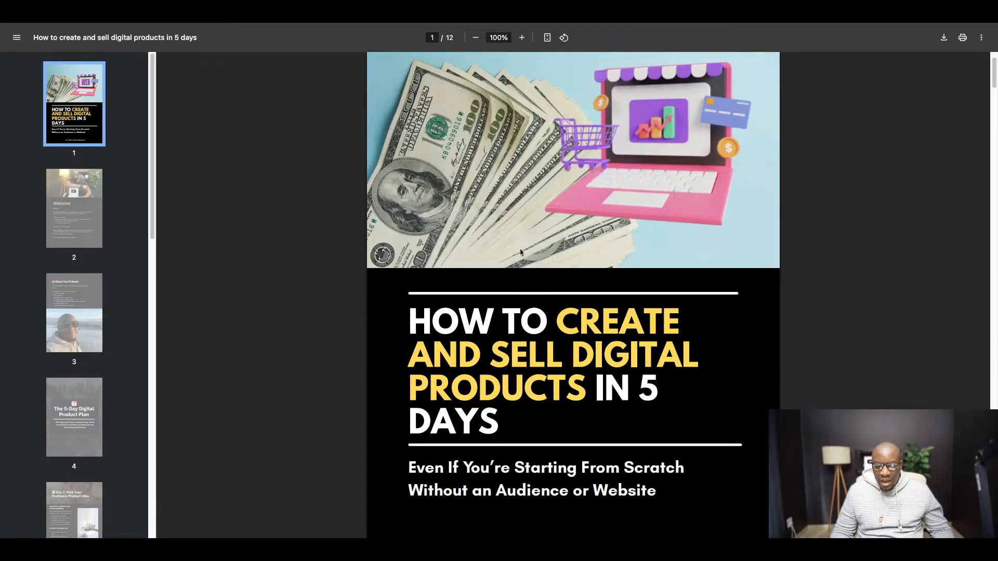
scroll(520, 252, "down", 3)
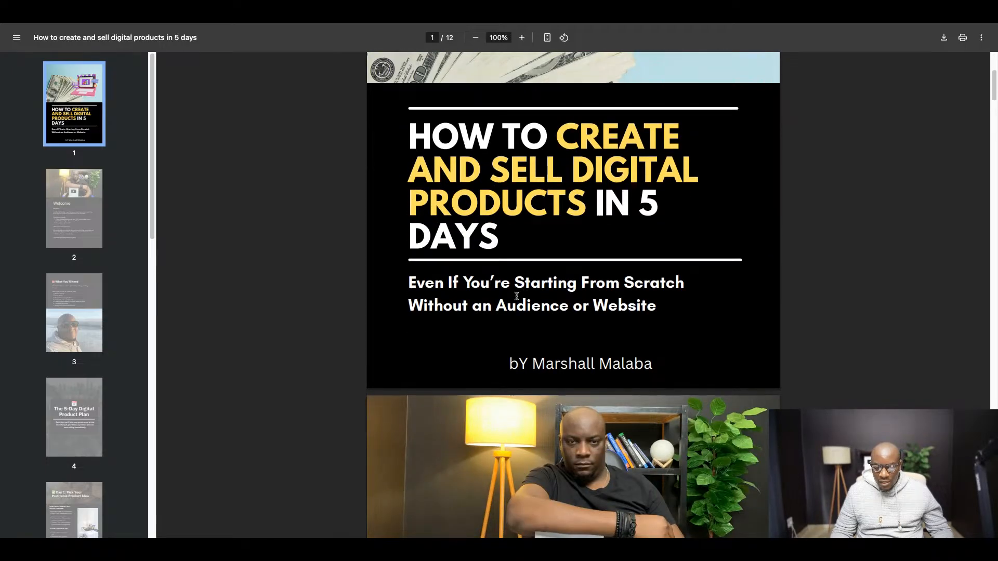
scroll(603, 284, "down", 2)
scroll(603, 281, "down", 5)
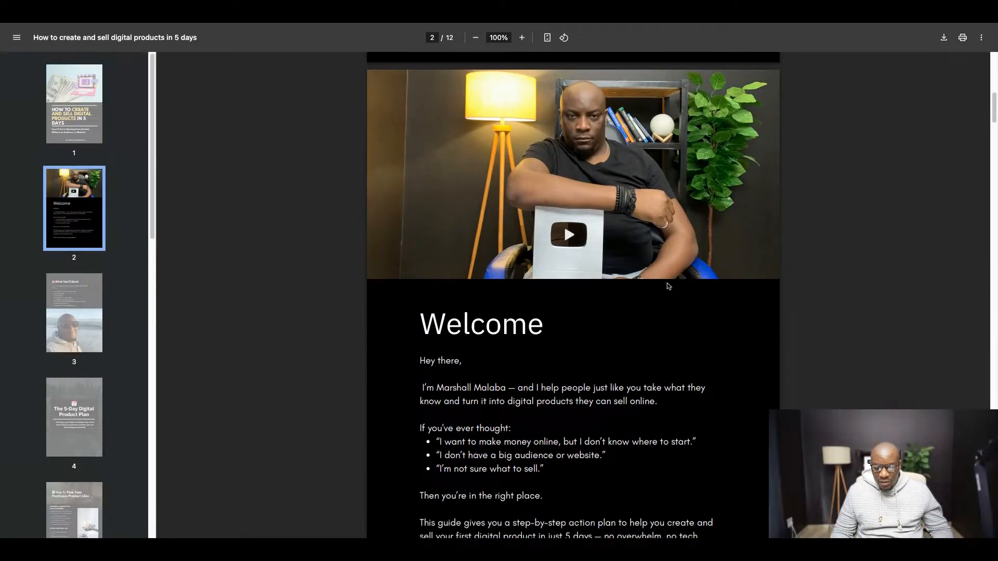
scroll(668, 286, "down", 6)
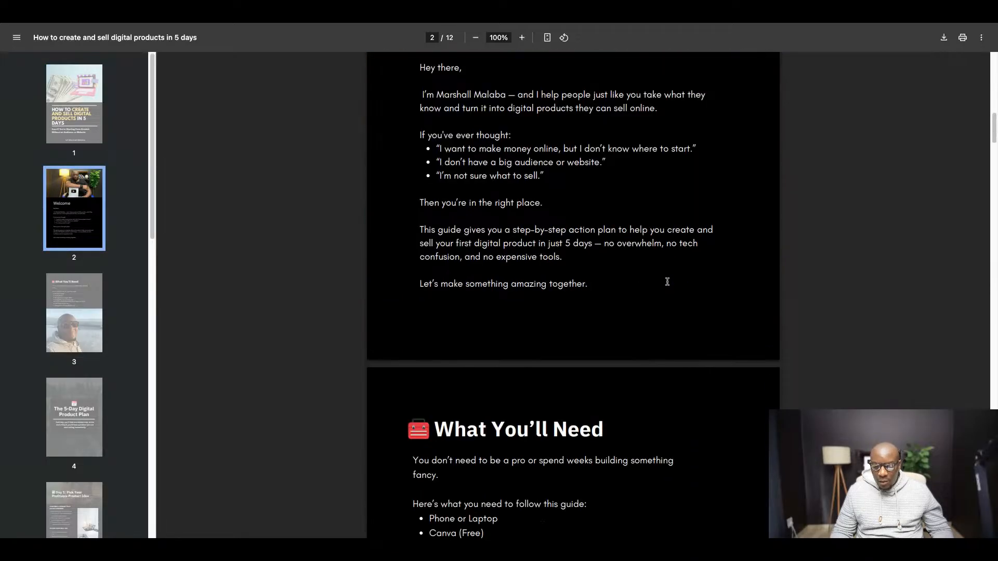
scroll(668, 282, "down", 9)
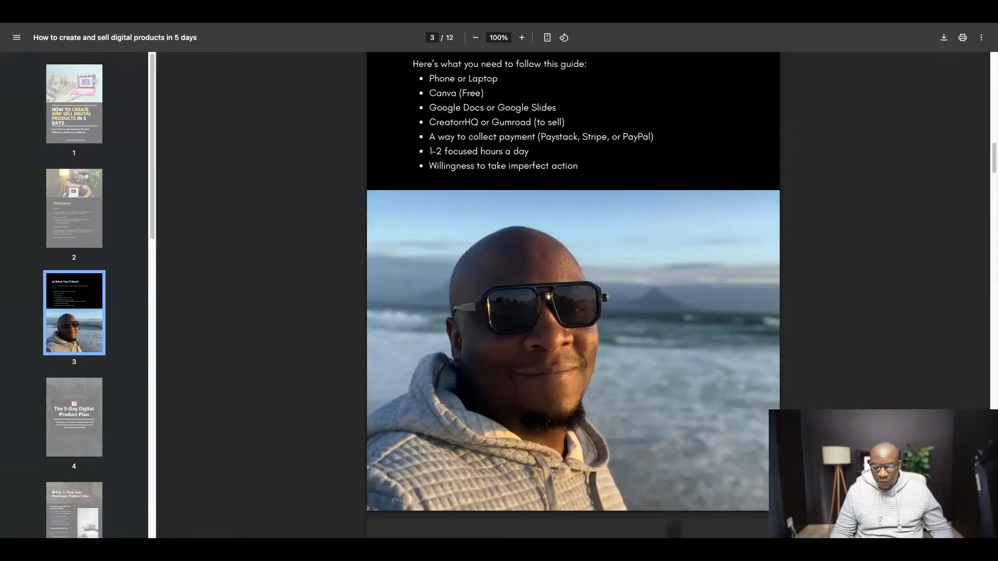
scroll(573, 295, "down", 6)
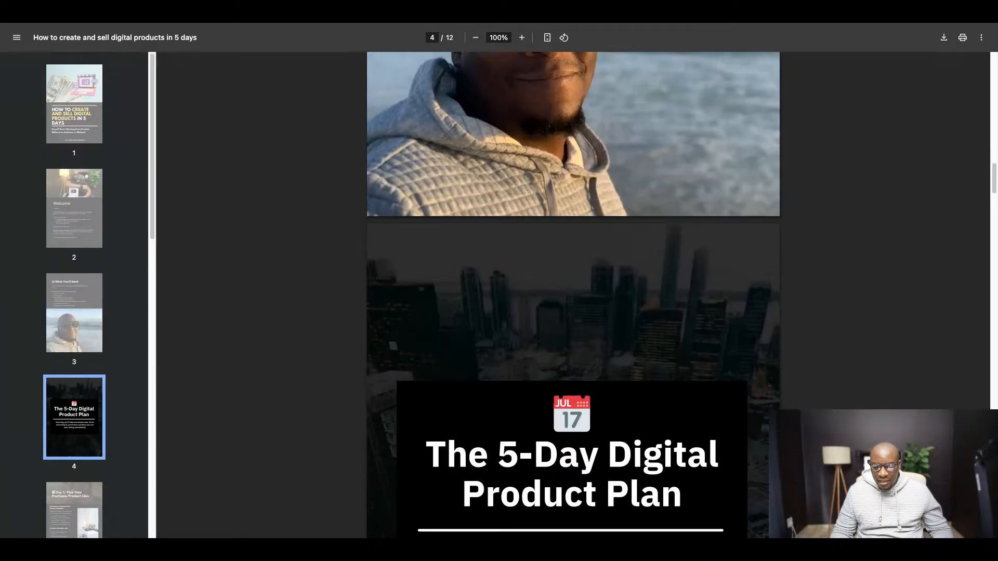
scroll(573, 295, "down", 12)
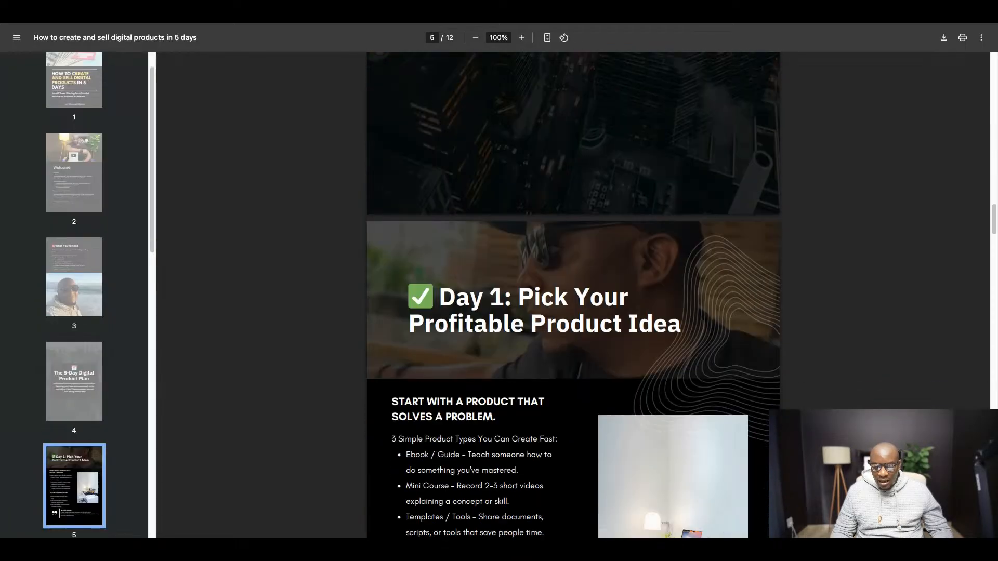
scroll(574, 296, "down", 6)
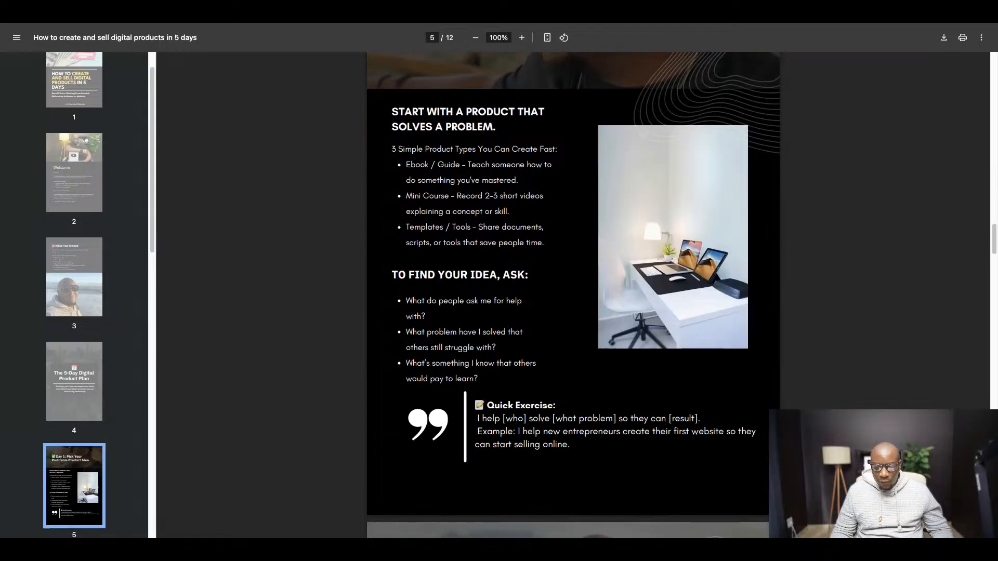
scroll(668, 291, "down", 9)
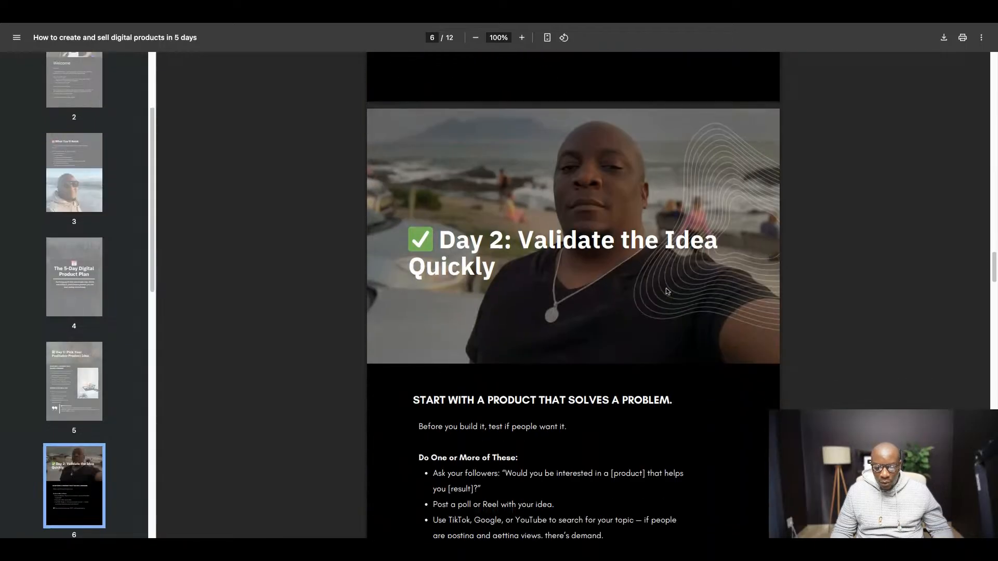
scroll(667, 292, "down", 9)
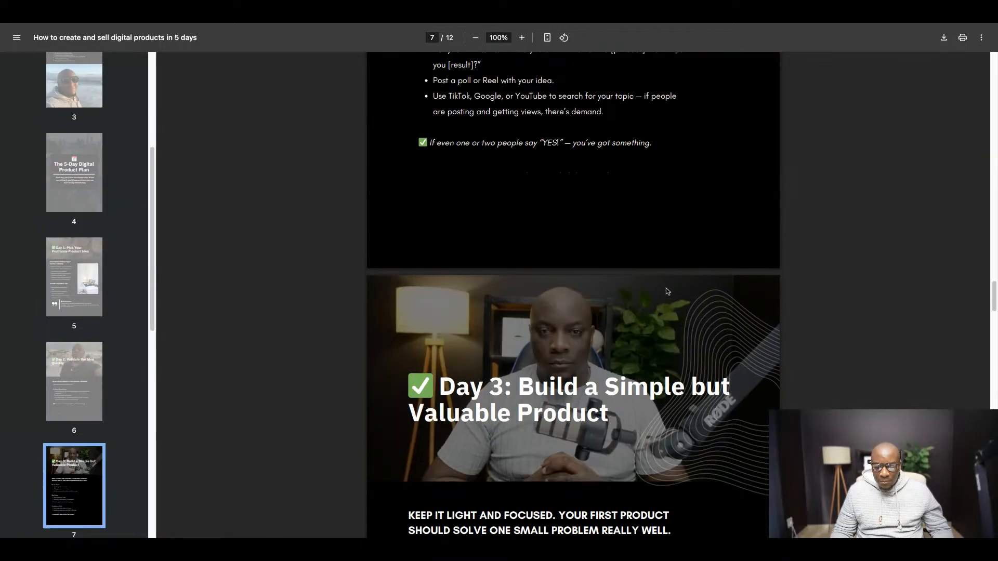
scroll(668, 291, "down", 11)
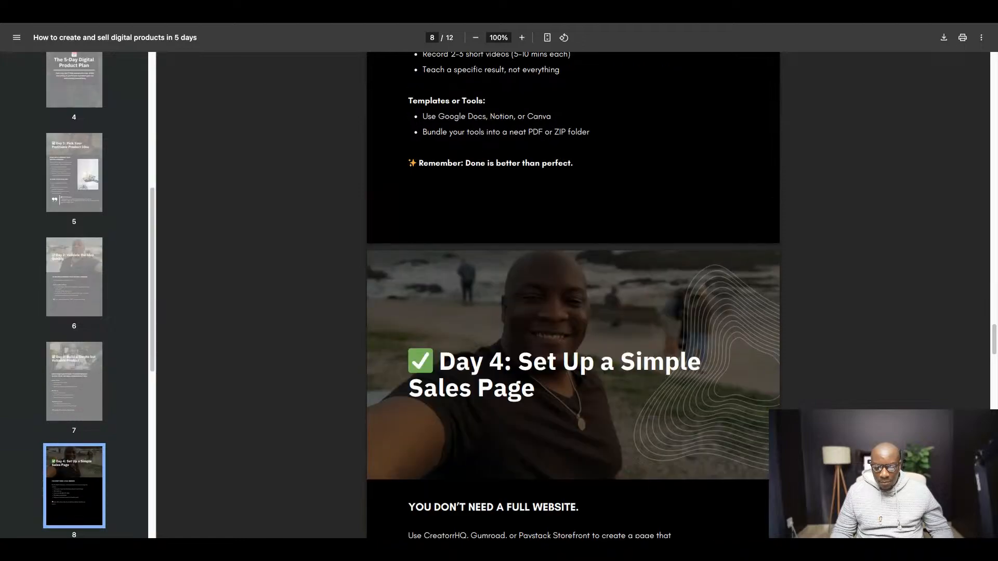
scroll(574, 295, "down", 10)
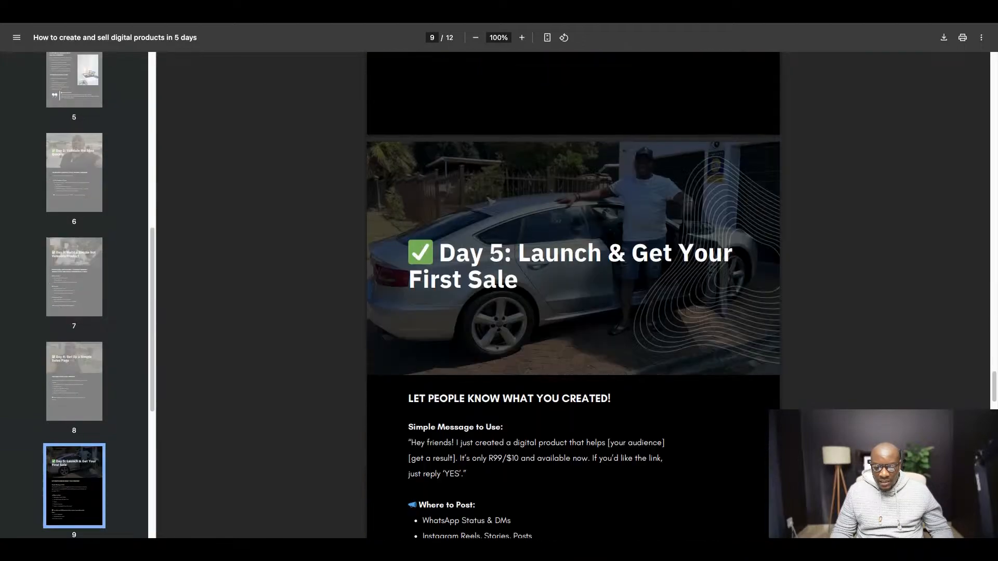
scroll(574, 295, "down", 15)
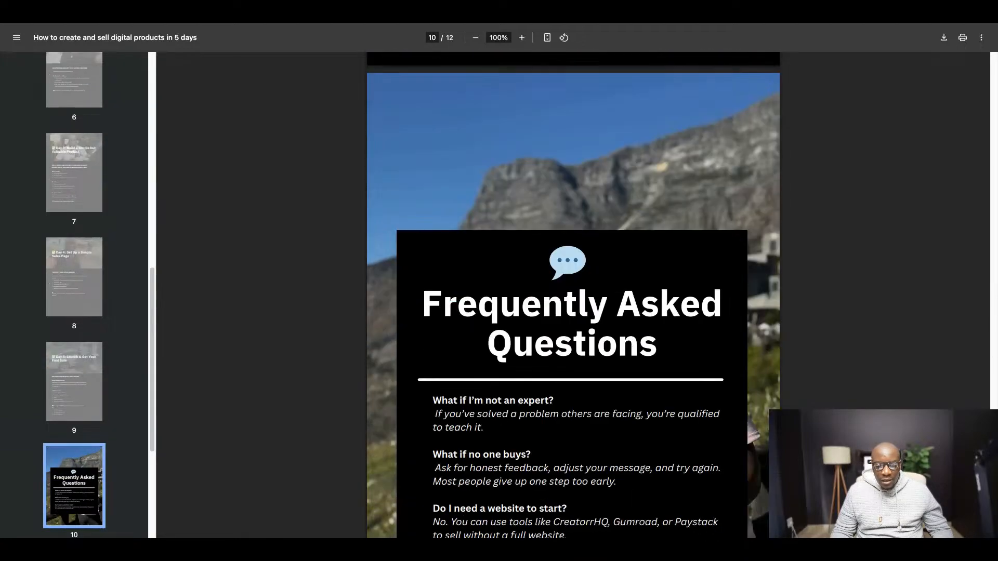
scroll(574, 296, "down", 6)
scroll(574, 295, "down", 4)
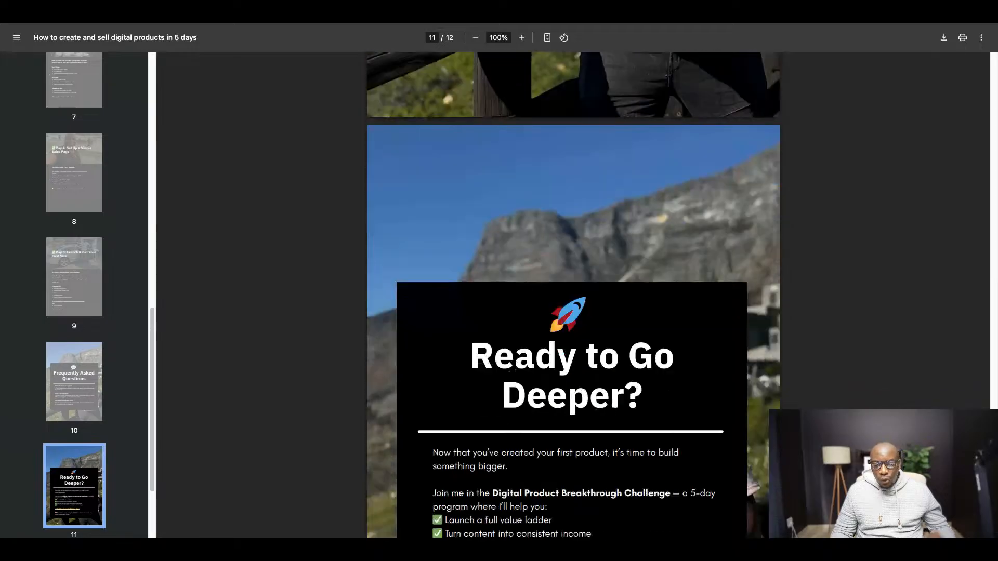
scroll(574, 296, "down", 5)
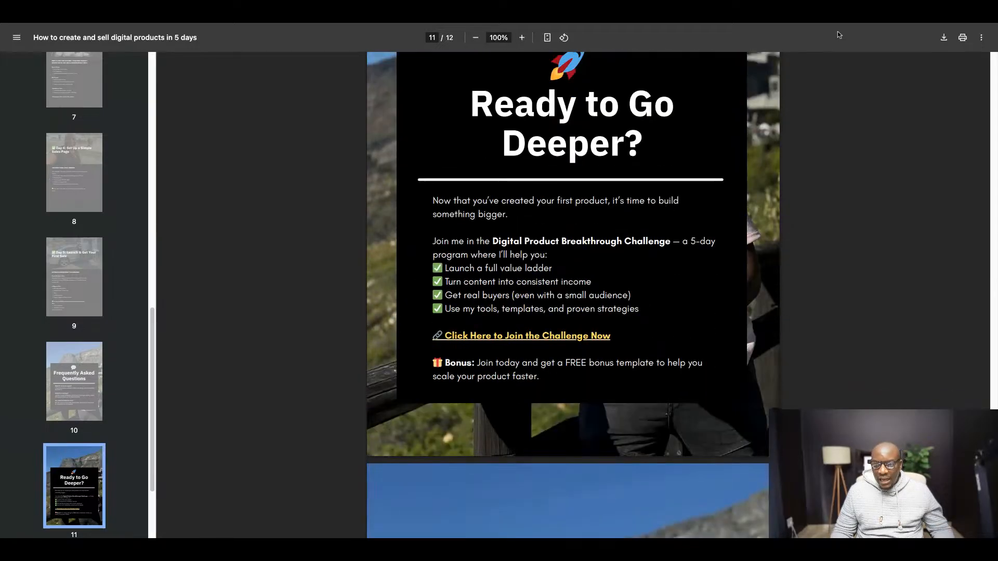
- Switch to the digital product challenge's sales page and read from its headline through the "Tired of Overthinking" section
key("ctrl+Tab")
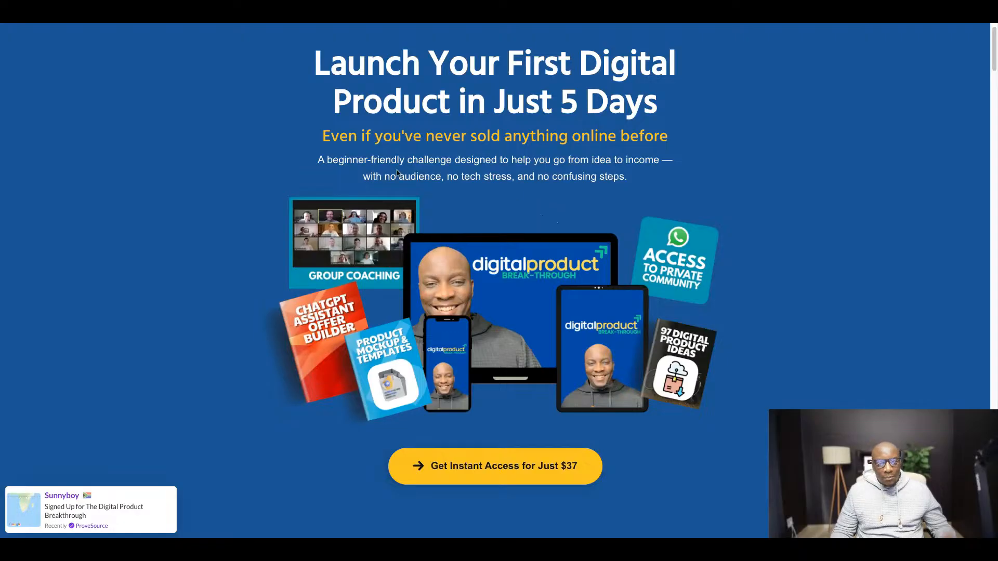
scroll(415, 219, "down", 3)
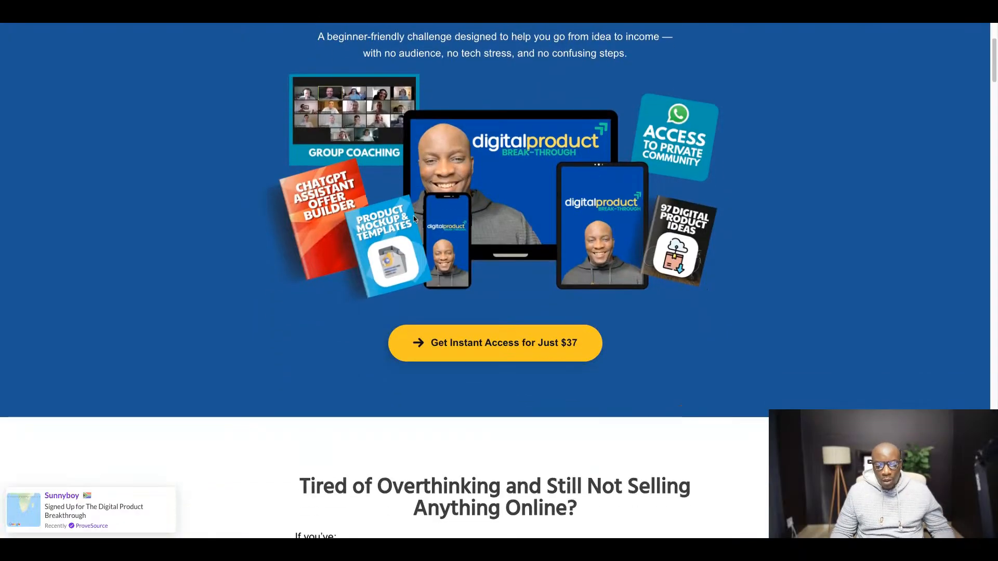
scroll(413, 212, "down", 5)
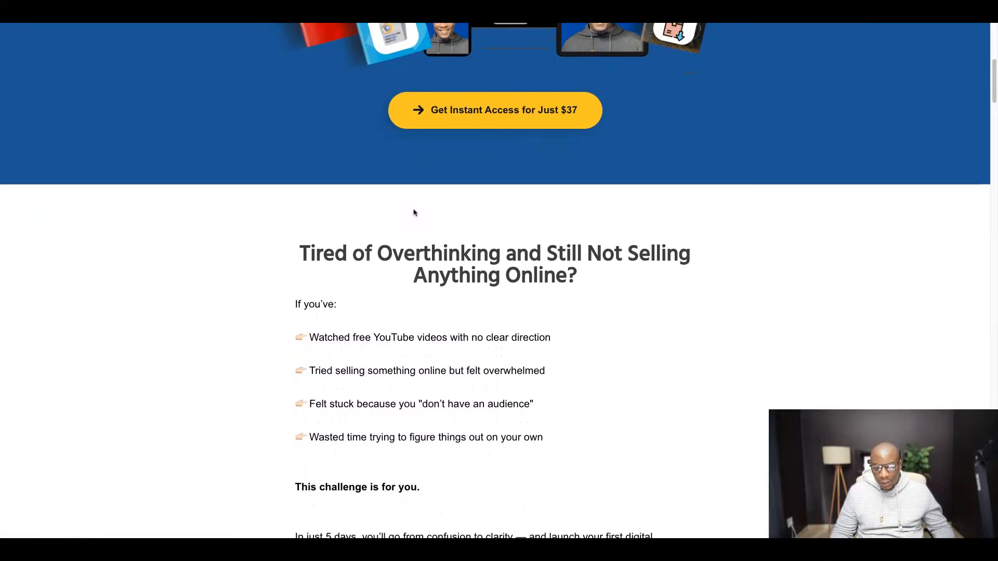
- Read the sales page's "In just 5 days, you will:" section and the daily tasks under "What You'll Learn Inside the Challenge"
scroll(414, 211, "down", 3)
scroll(414, 210, "down", 10)
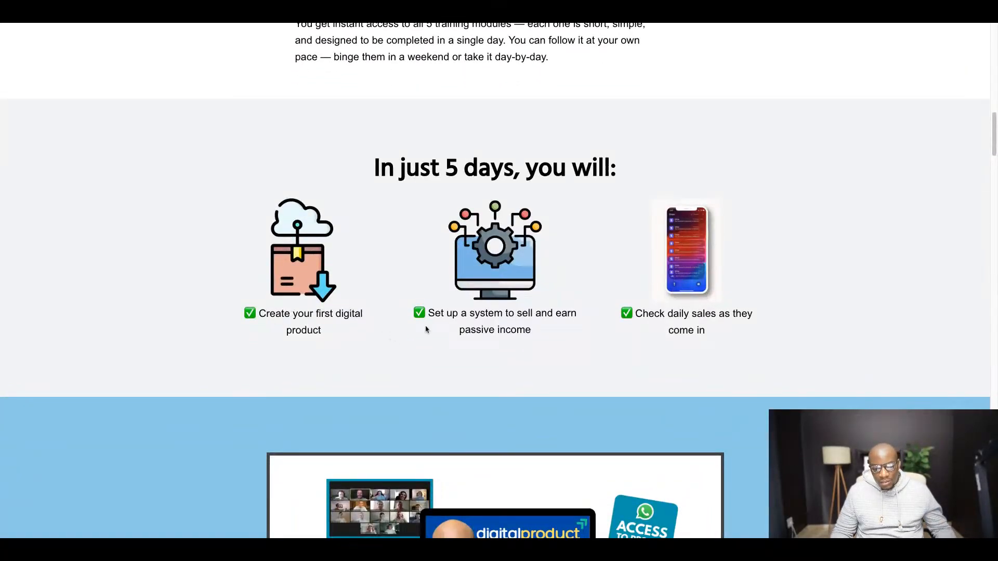
left_click_drag(423, 314, 523, 313)
double_click(422, 312)
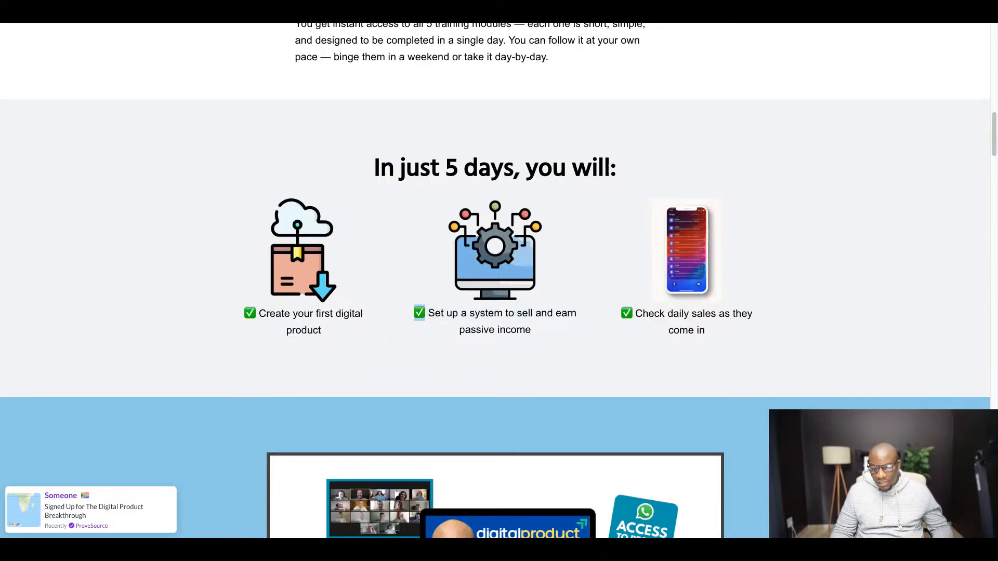
scroll(687, 323, "down", 2)
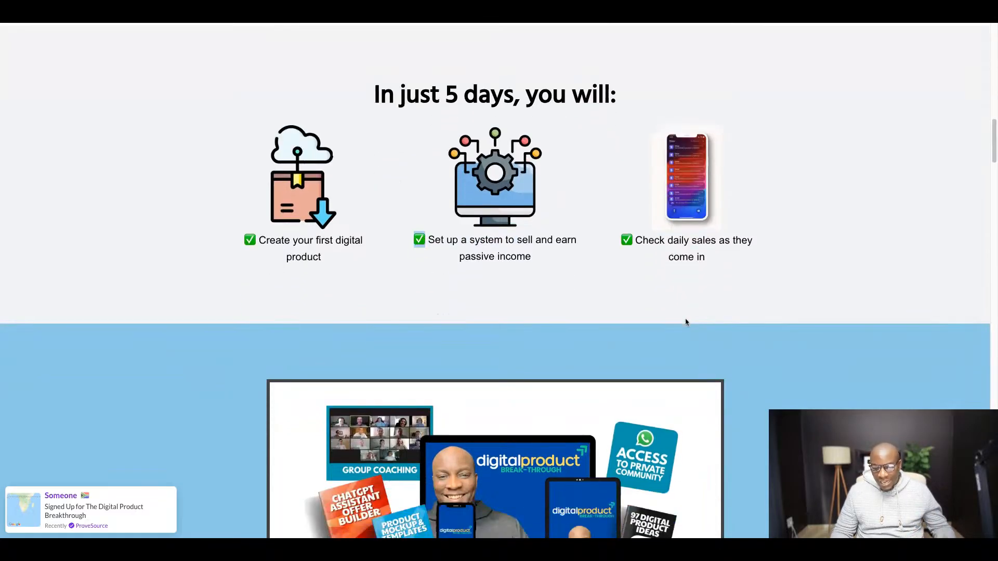
scroll(686, 322, "down", 10)
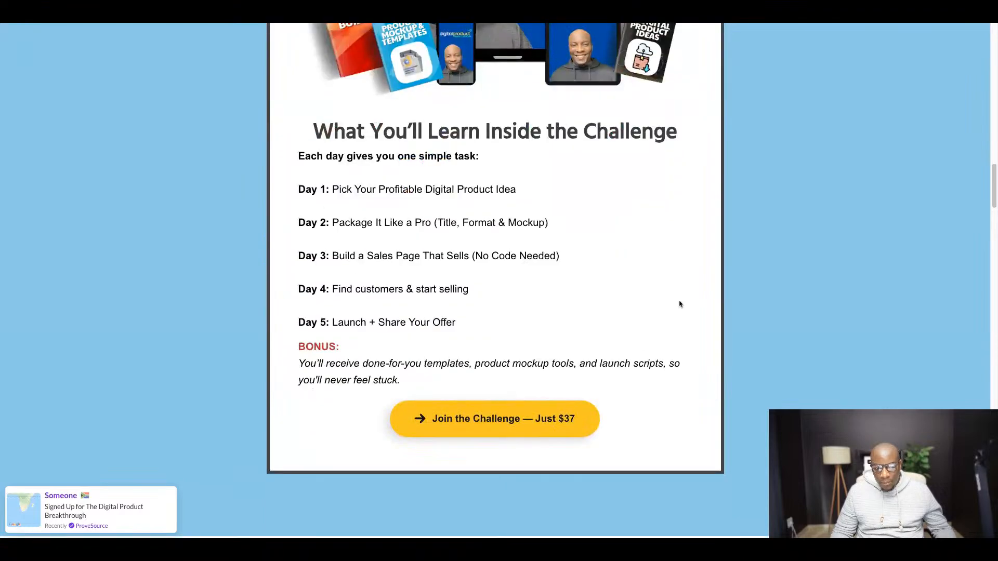
left_click_drag(297, 184, 561, 187)
left_click(574, 198)
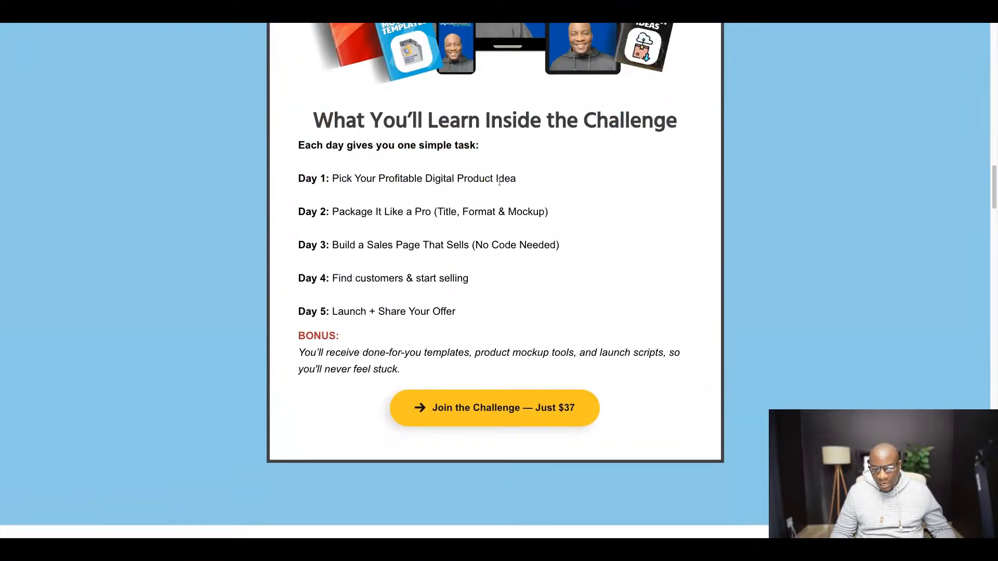
left_click_drag(550, 213, 326, 213)
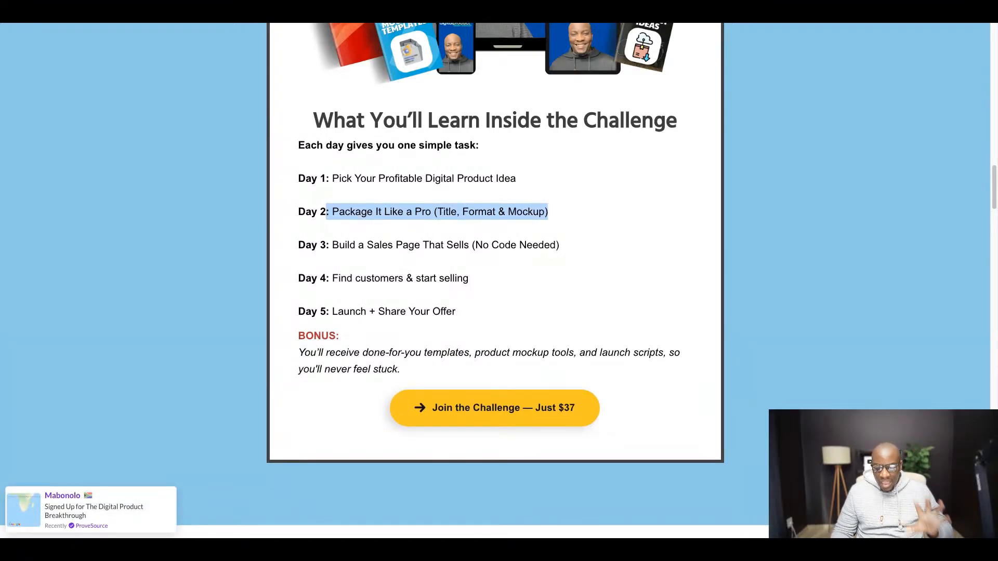
left_click(550, 289)
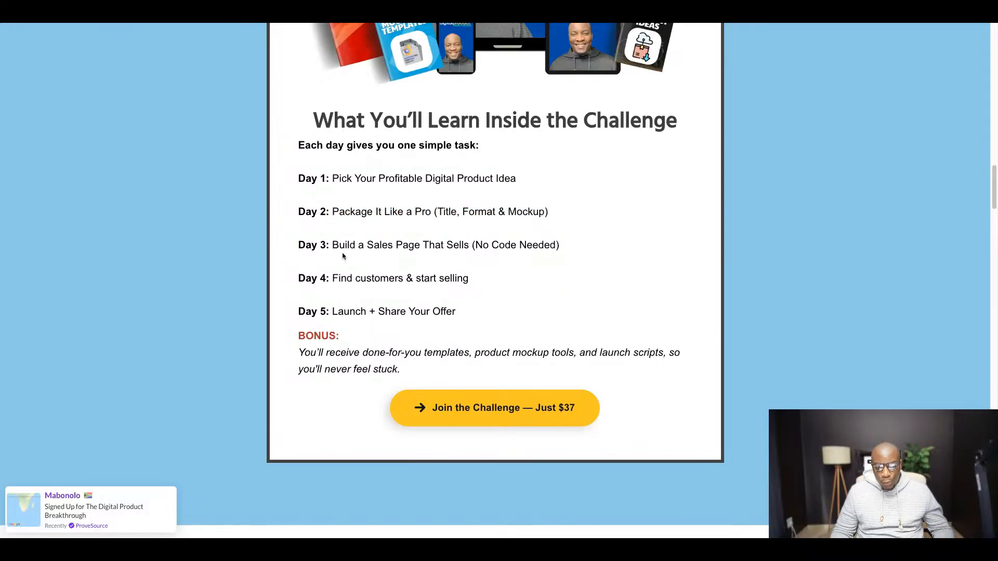